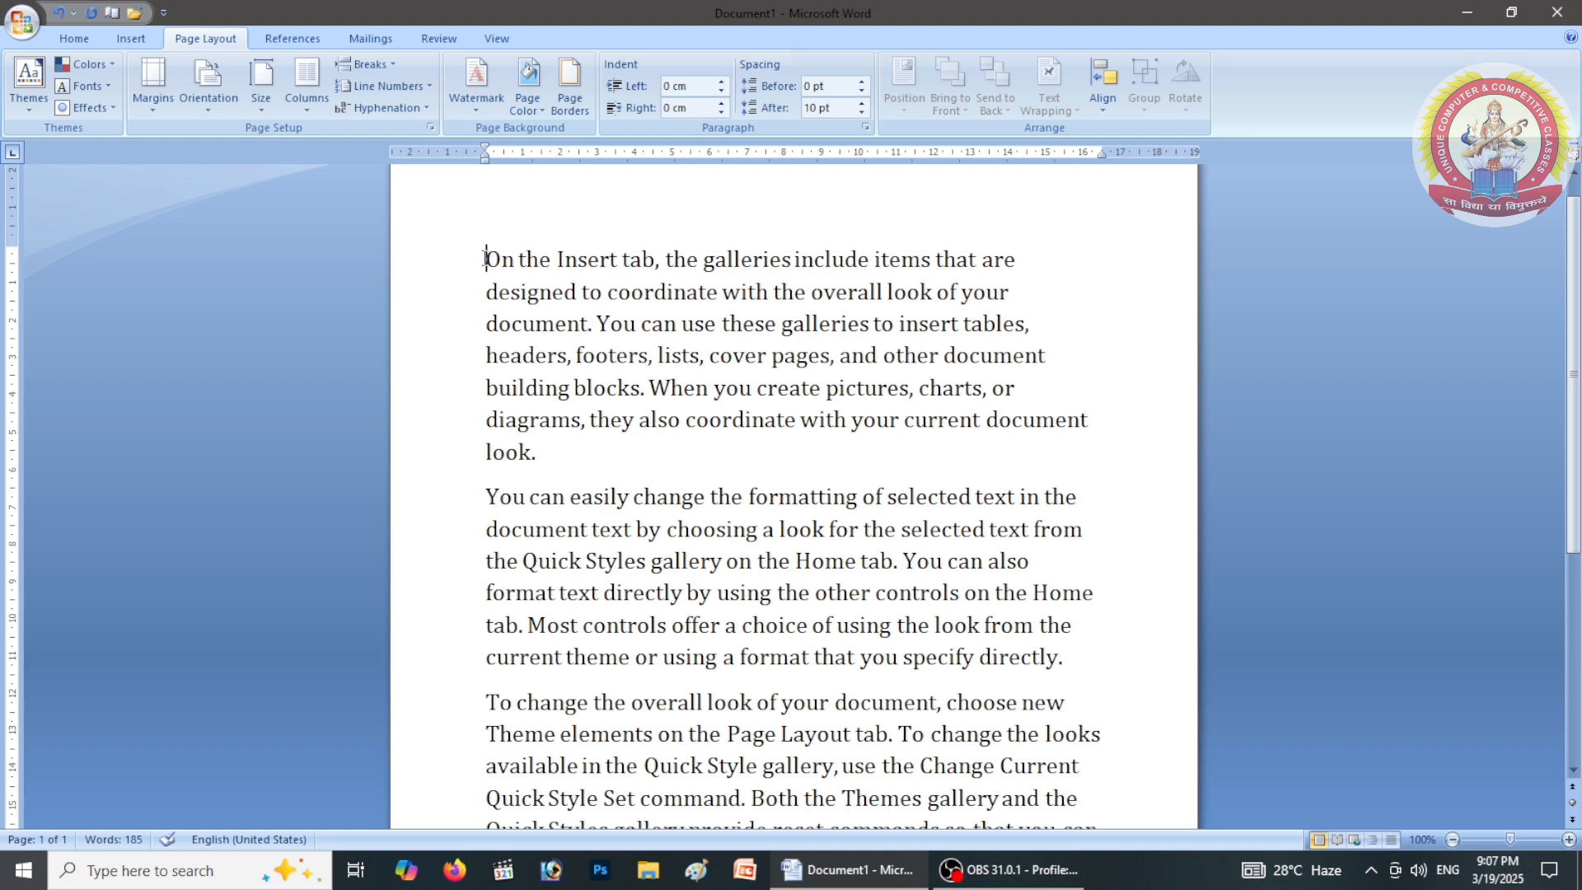
Select the whole document text and apply the Foundry theme
left_click_drag(486, 260, 1075, 832)
scroll(236, 329, "up", 2)
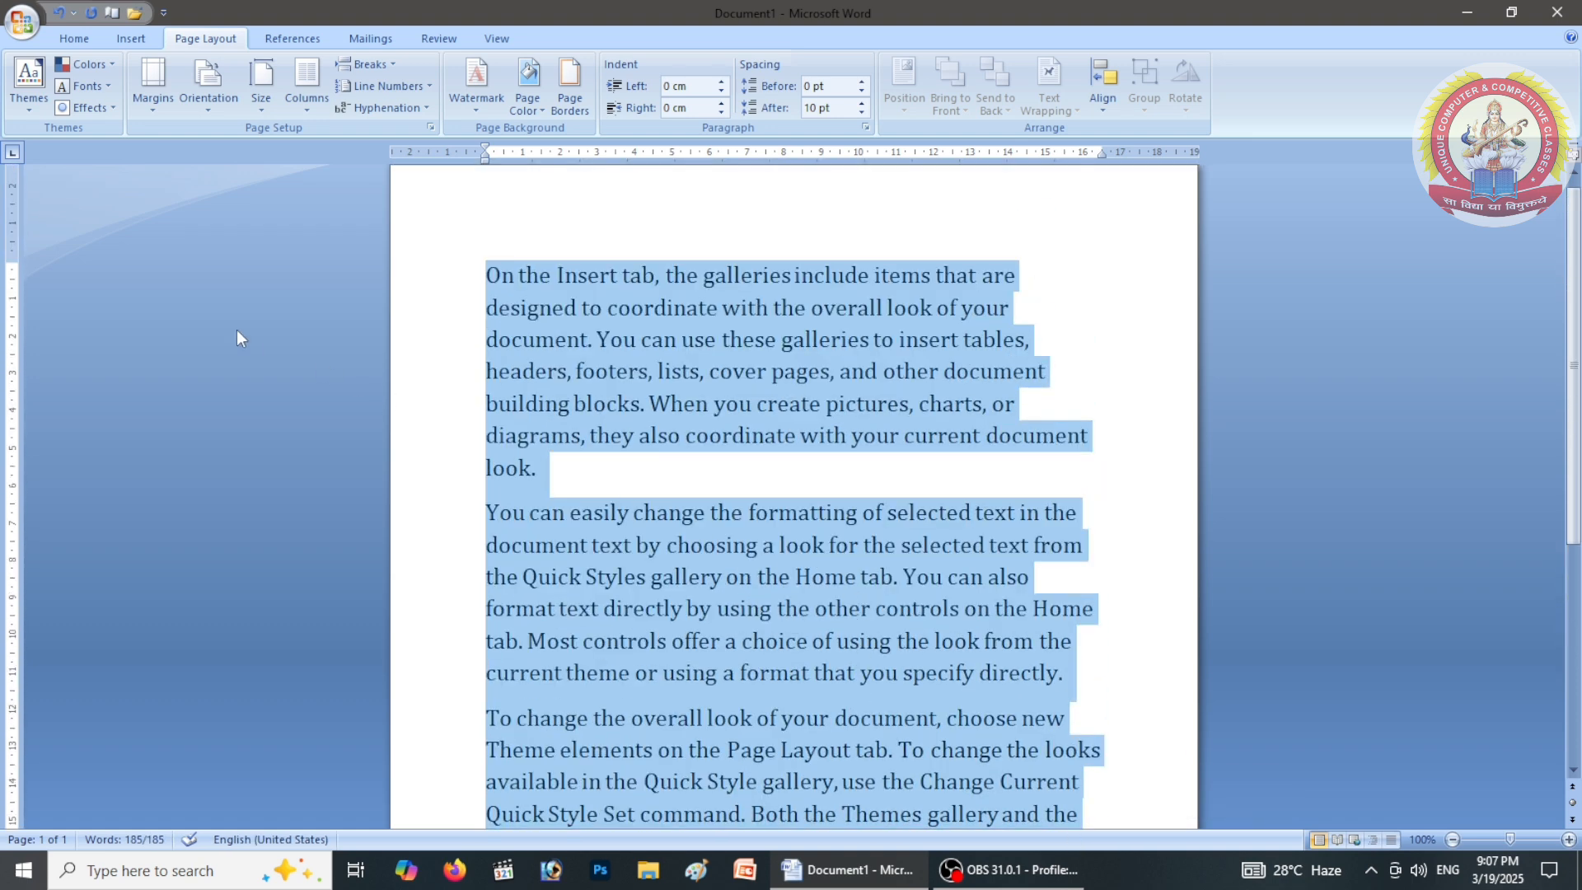
left_click(29, 83)
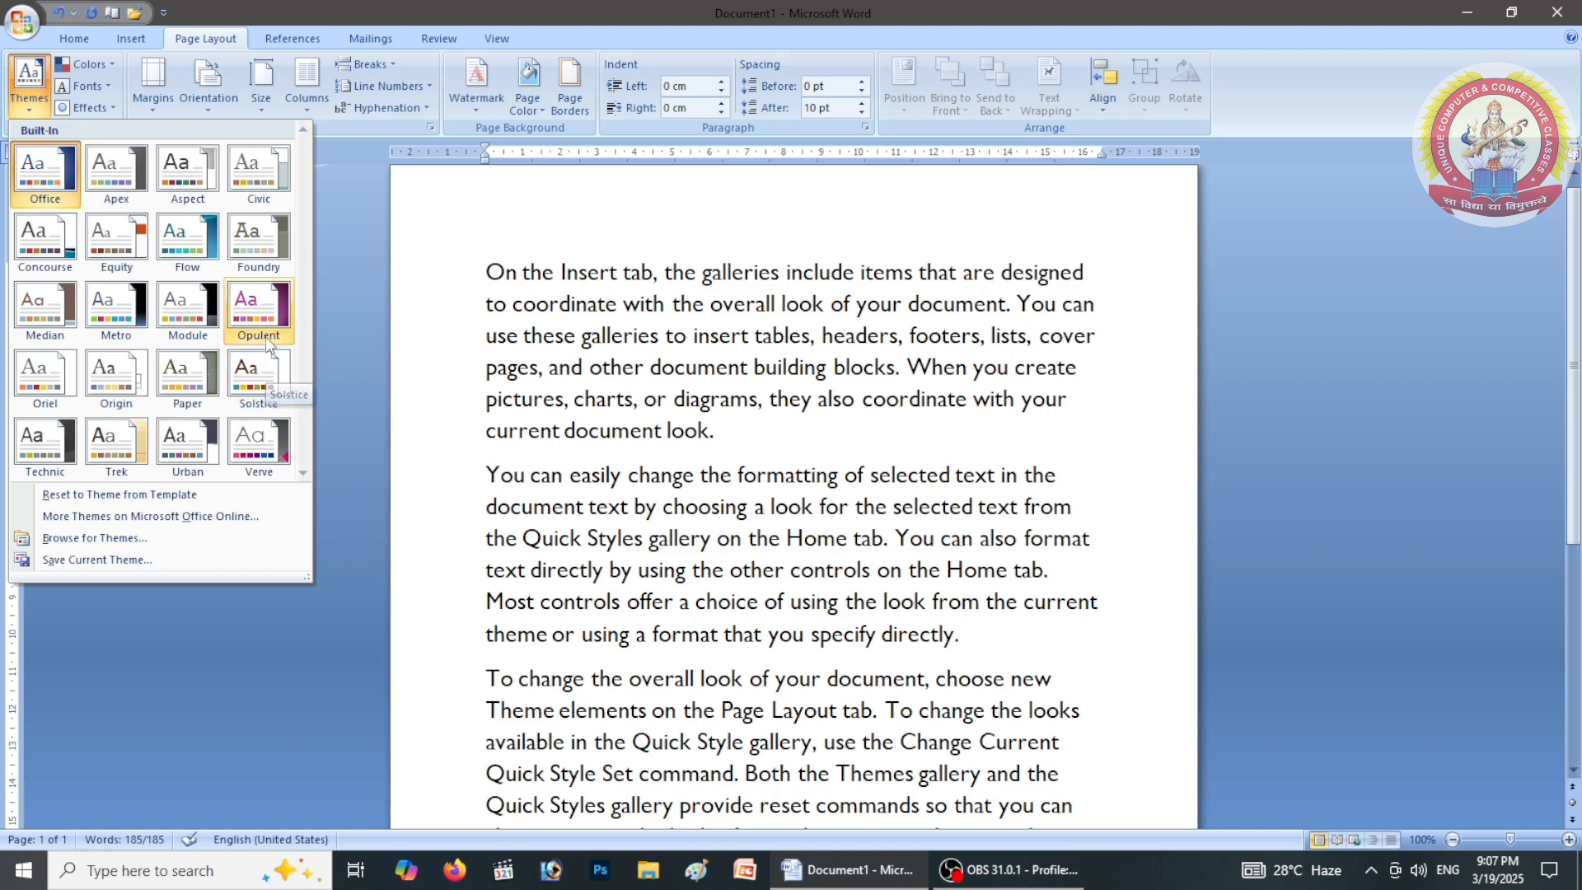
left_click(263, 245)
key("ctrl+a")
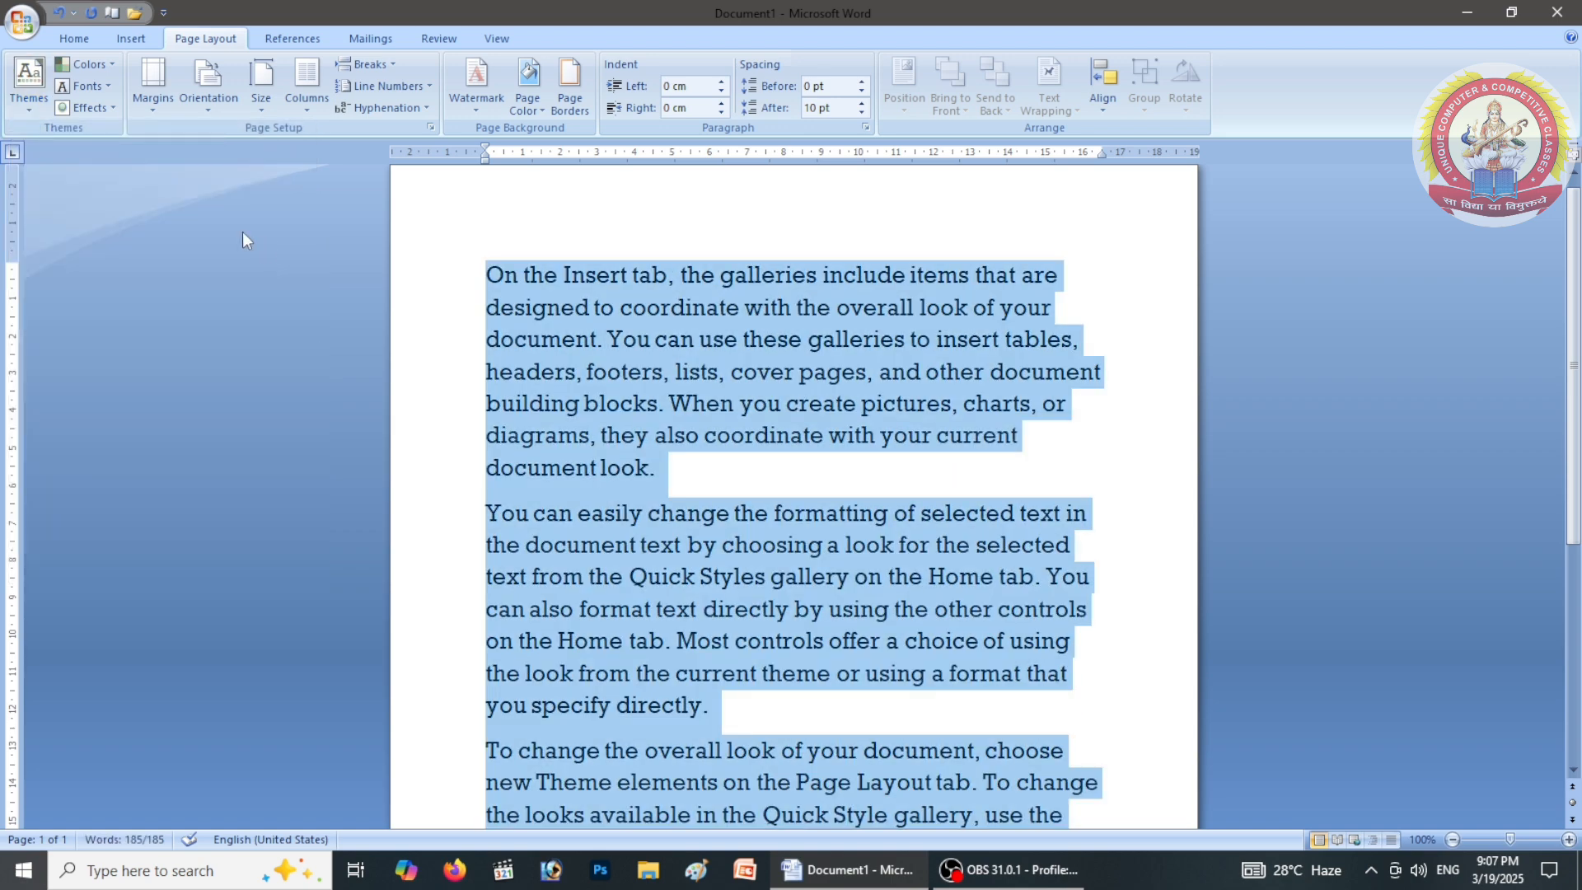
Apply the Concourse theme to the document and change its theme colors to Median
left_click(26, 103)
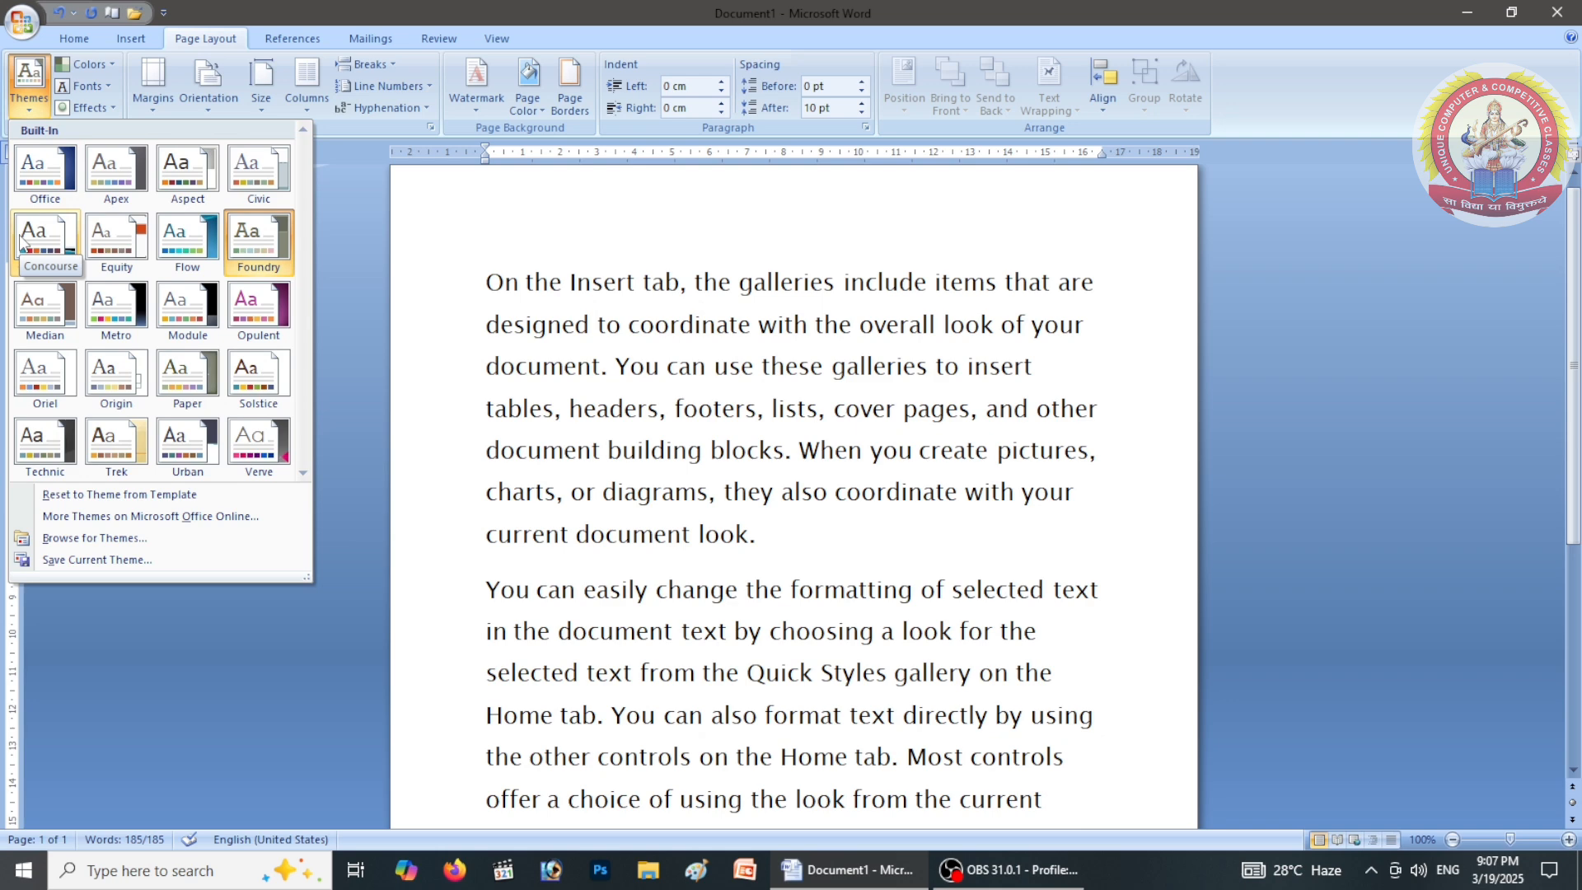
left_click(18, 235)
left_click(85, 64)
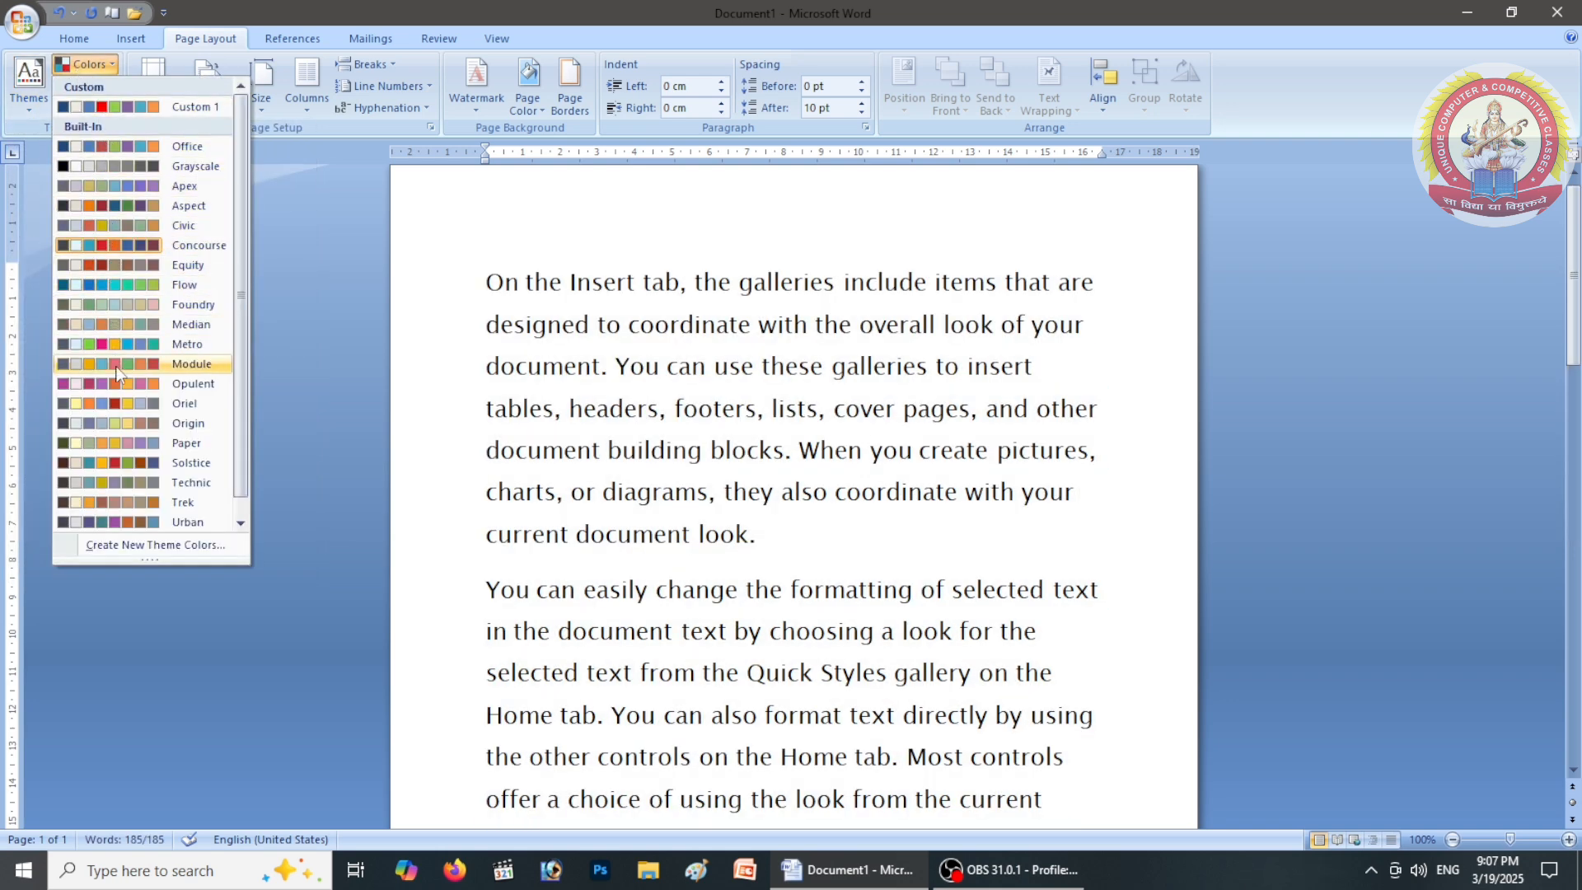
left_click(117, 323)
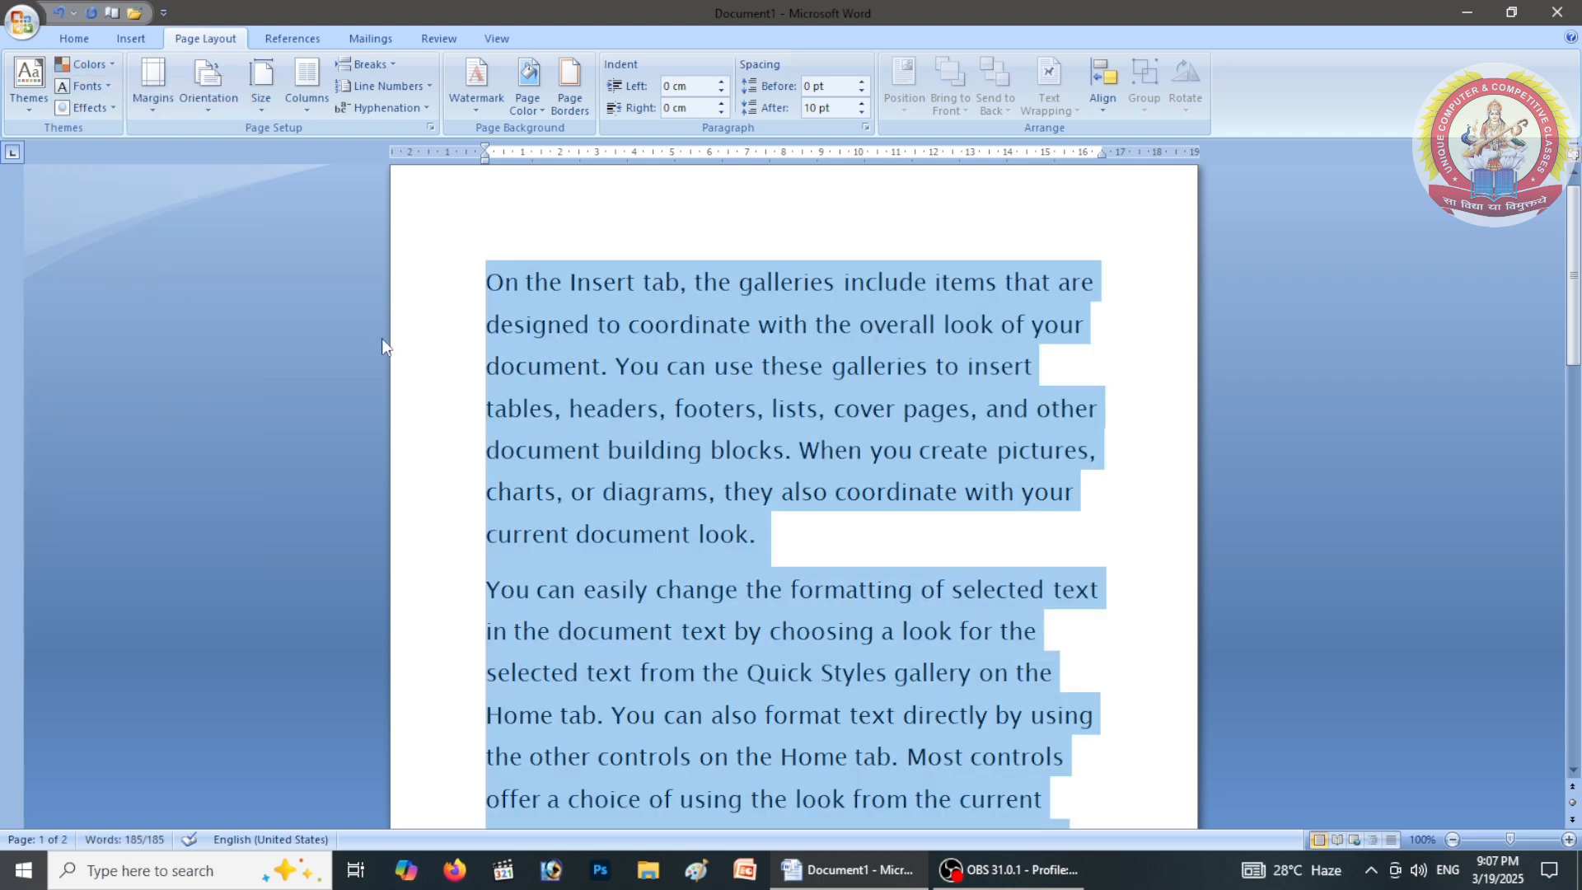
scroll(626, 365, "down", 2)
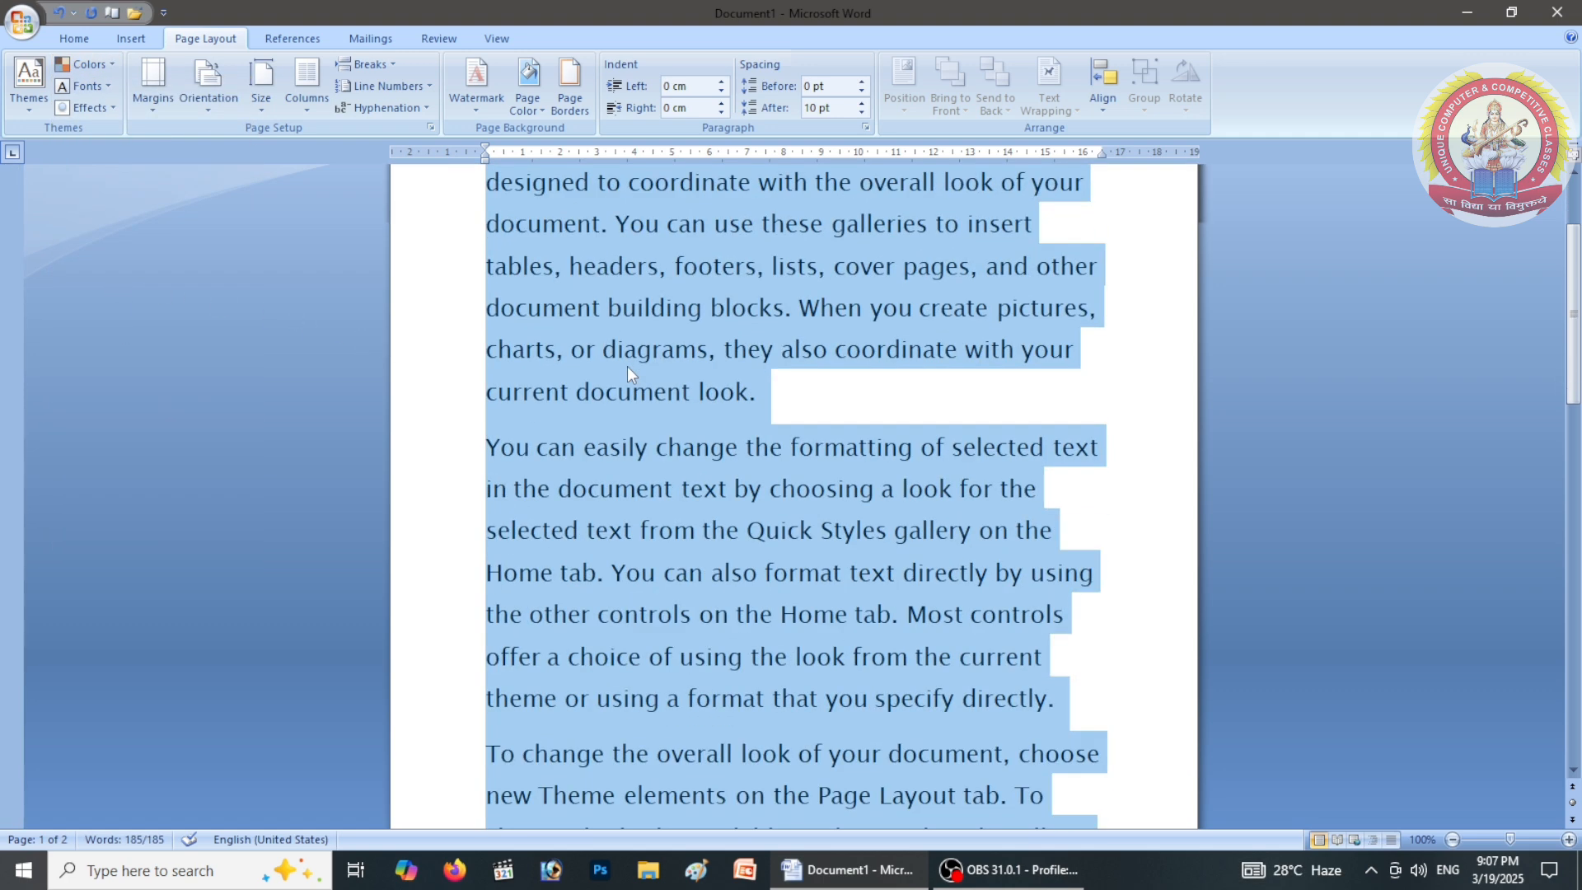
scroll(626, 366, "up", 2)
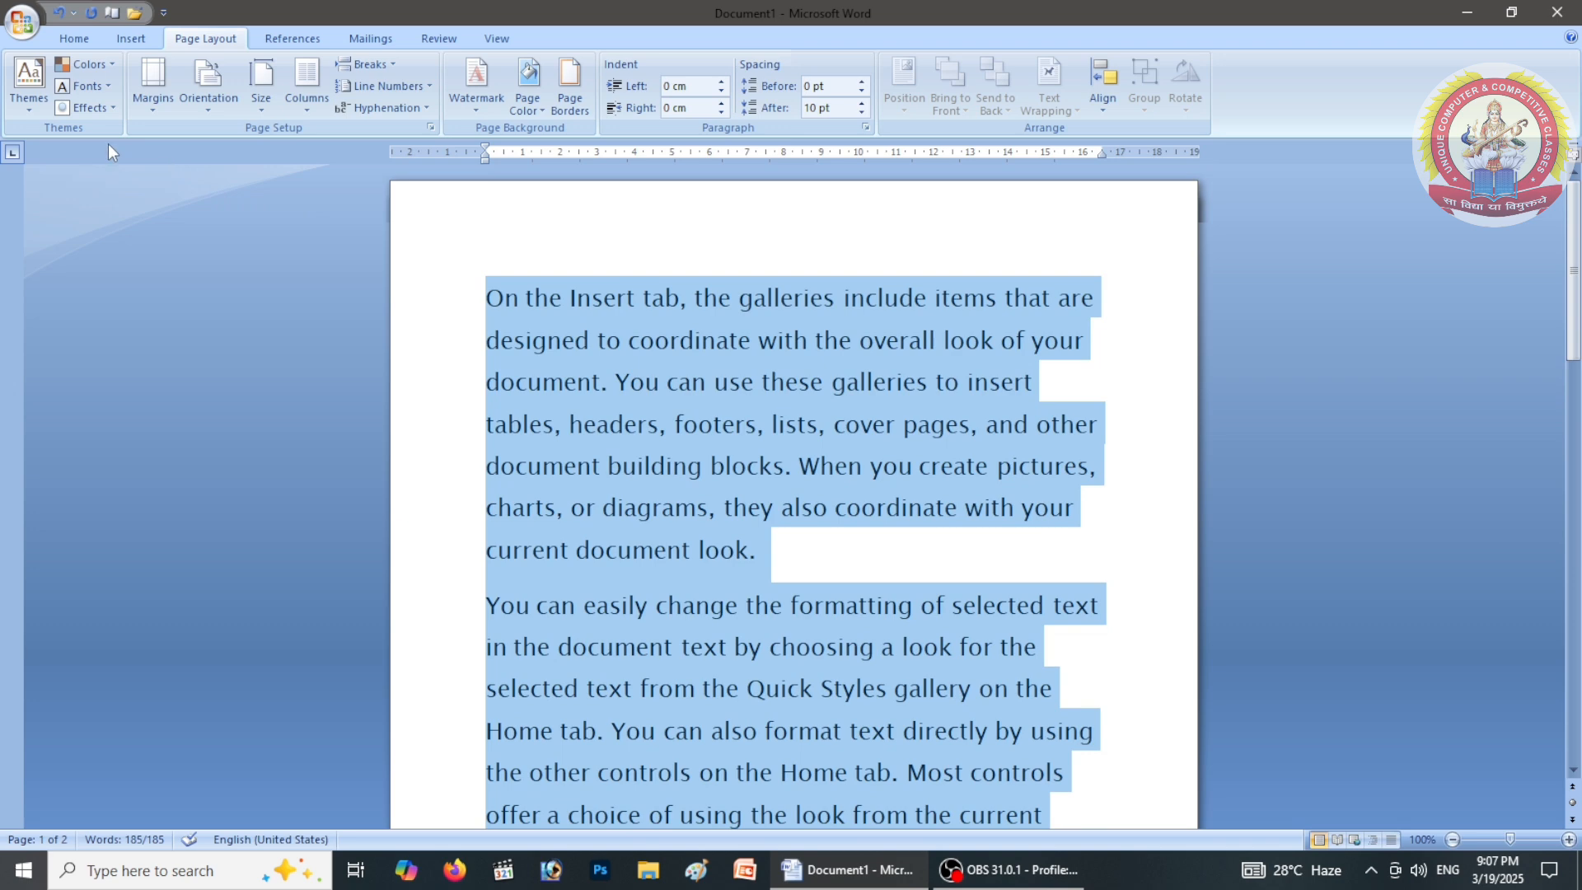
Set the theme fonts to Equity and preview the Flow theme effects
left_click(104, 87)
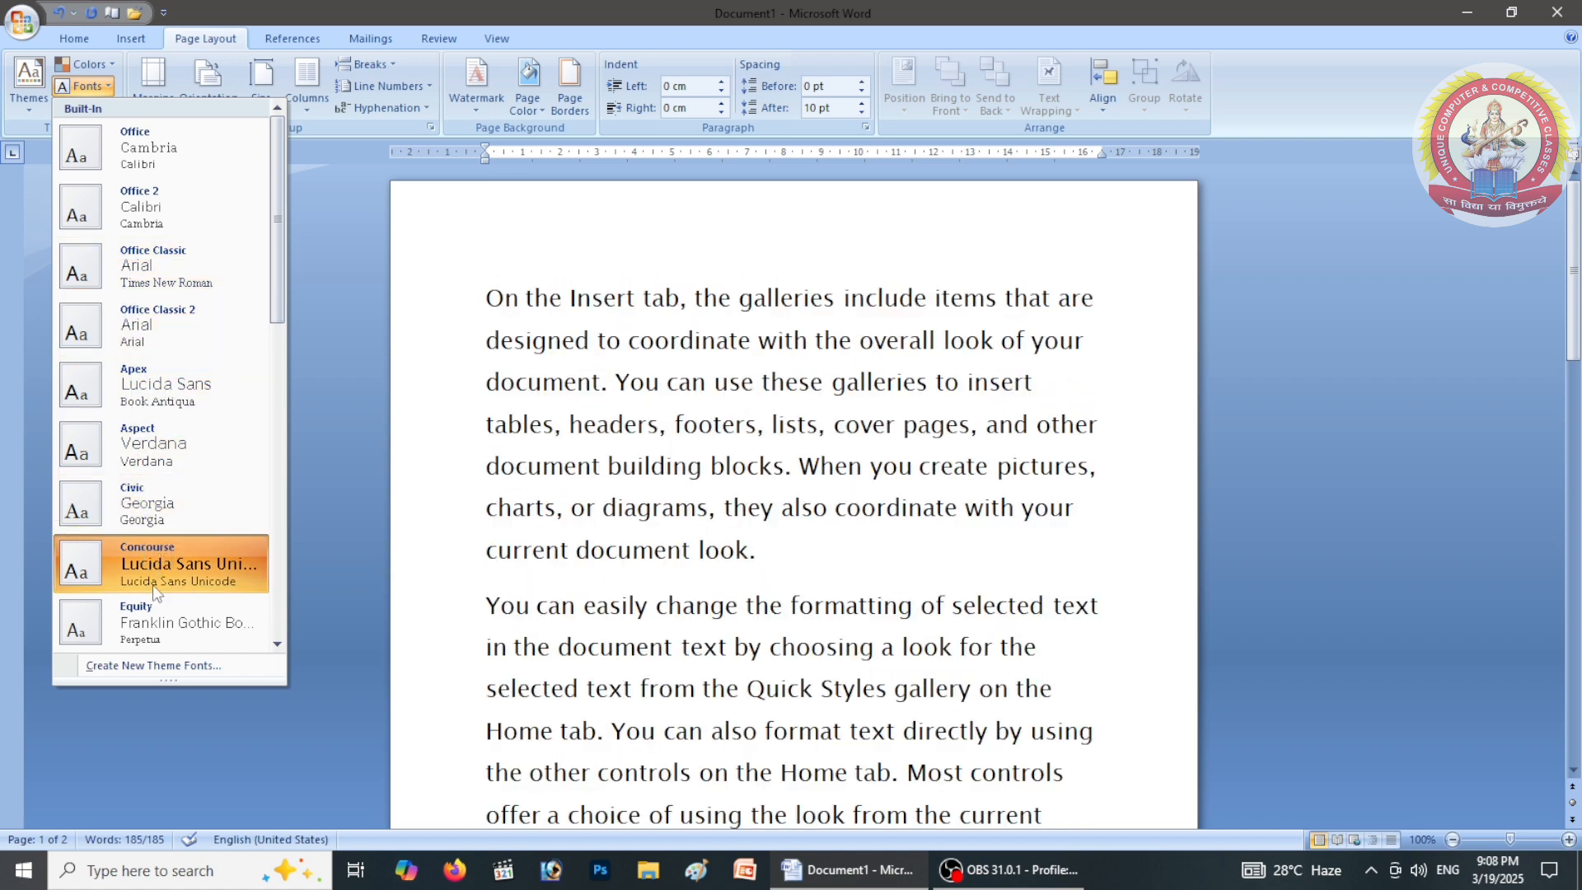
left_click(153, 620)
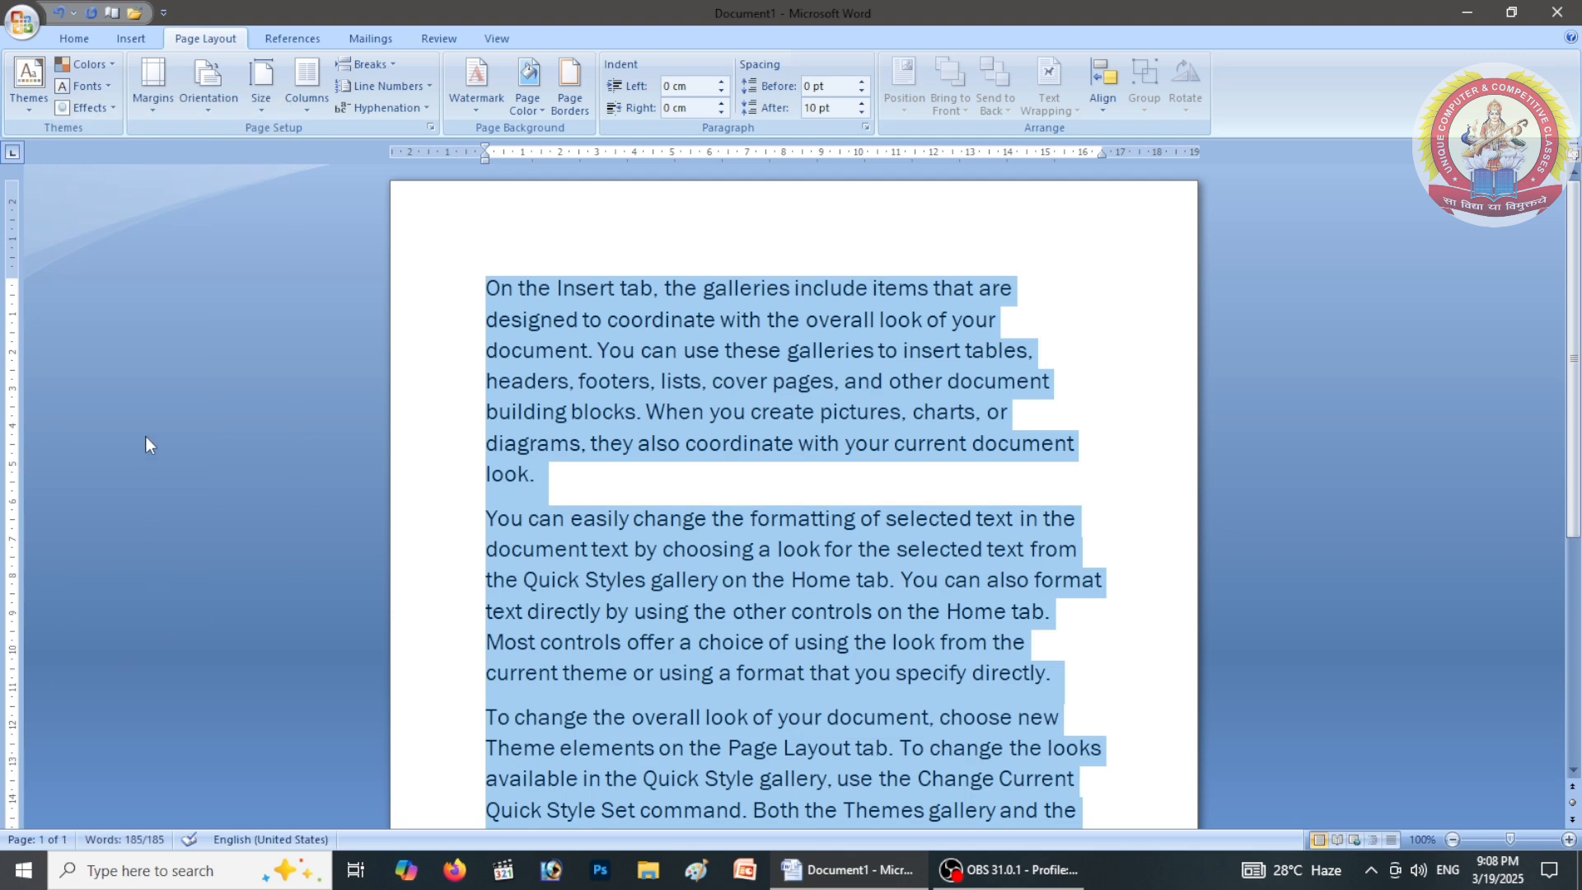
left_click(114, 108)
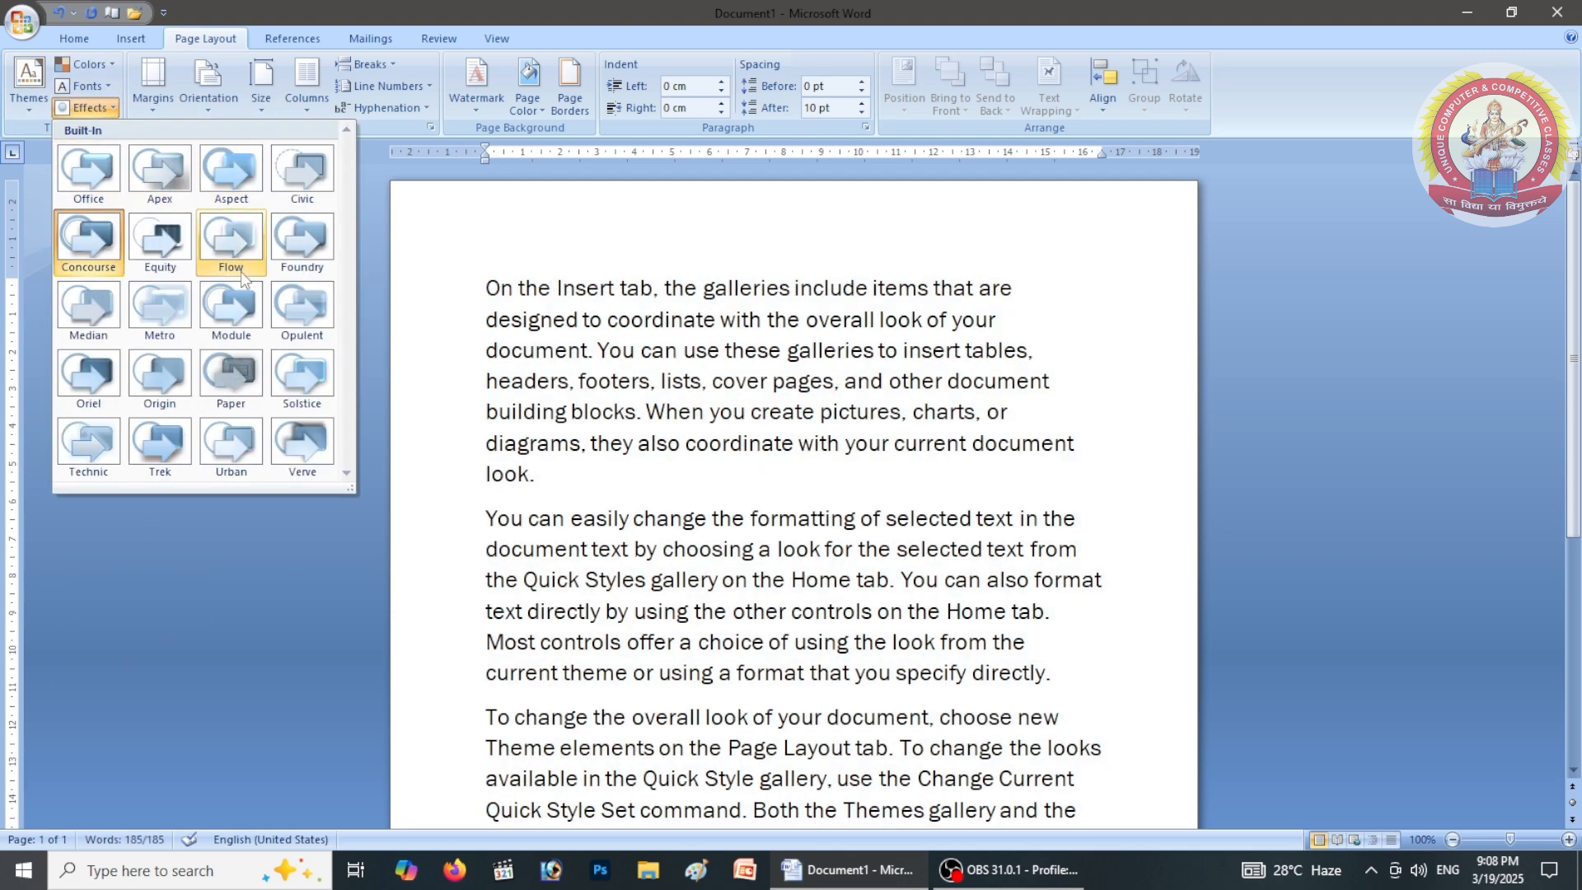
left_click(239, 265)
Add a blank paragraph after the first paragraph and insert the burger PNG picture from the Desktop there
left_click(544, 475)
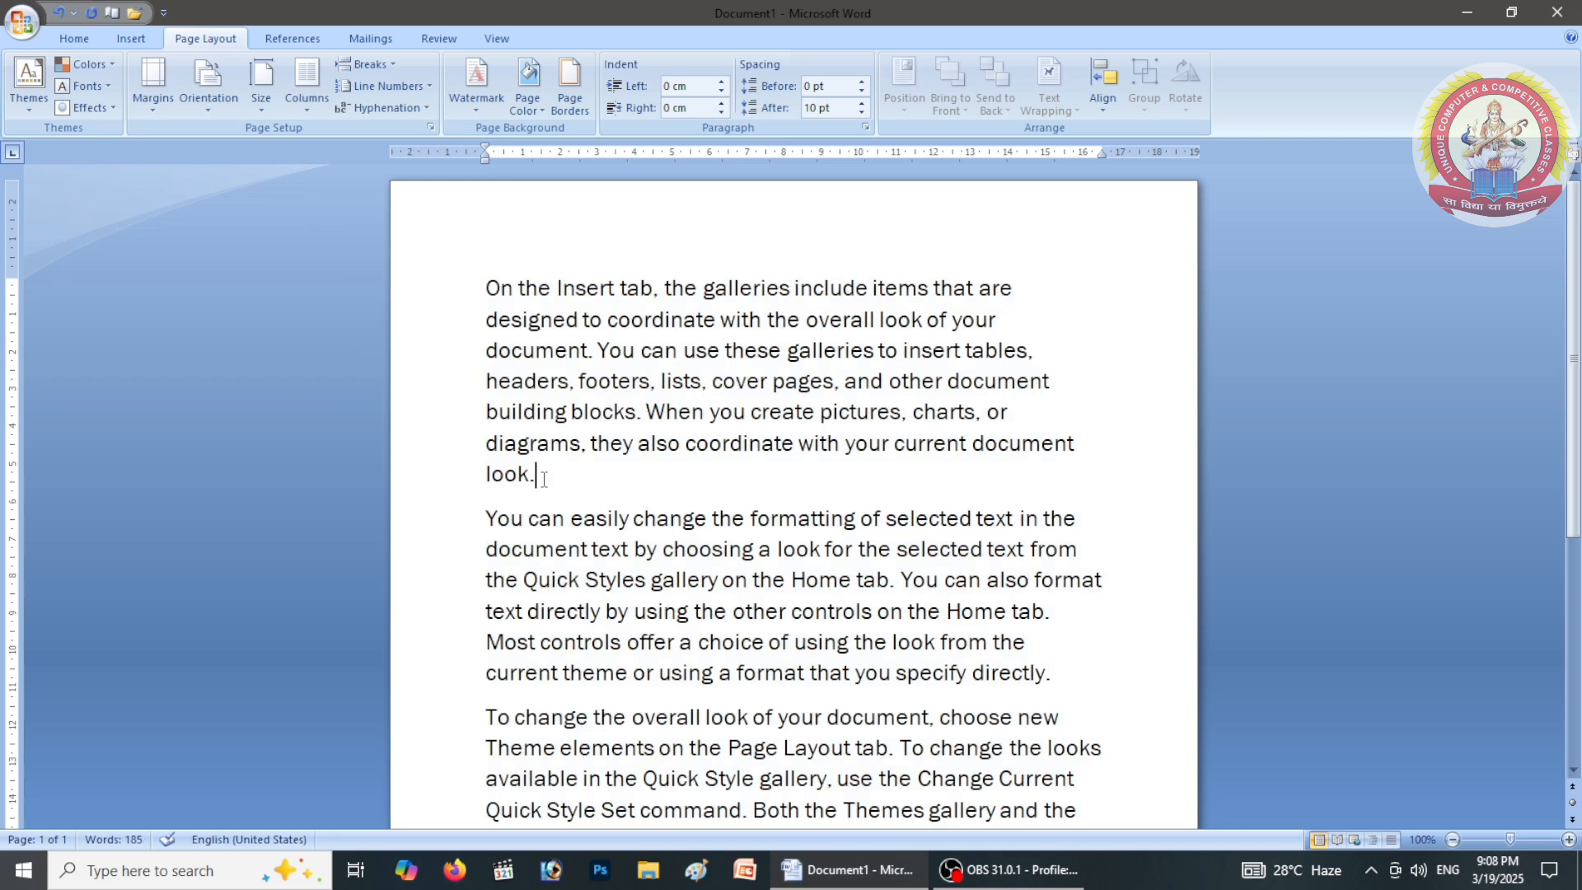
key("Return")
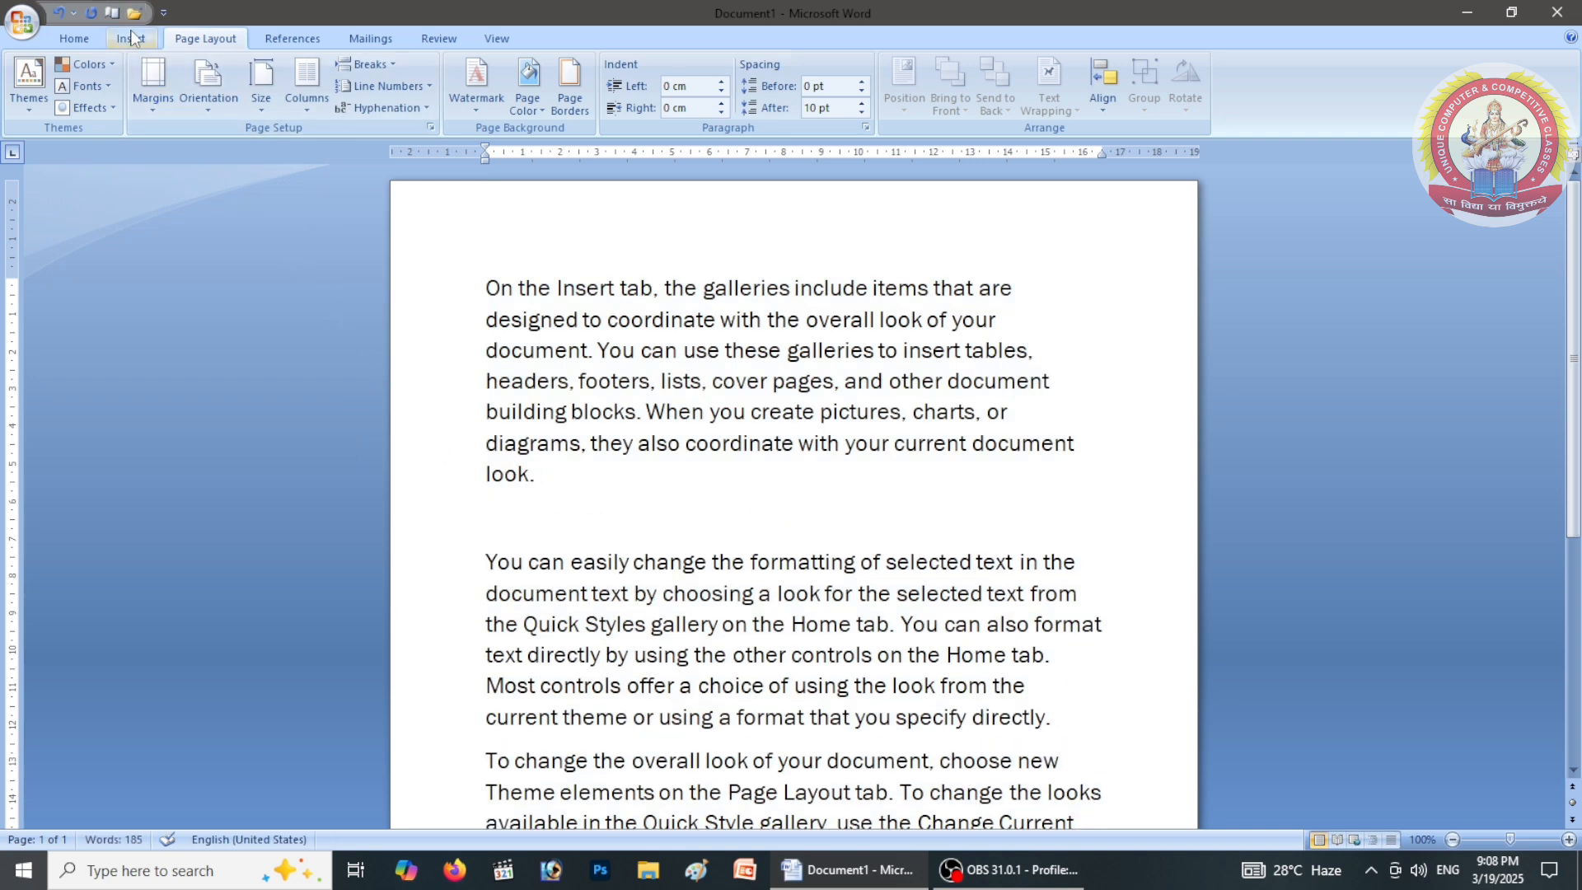
left_click(130, 38)
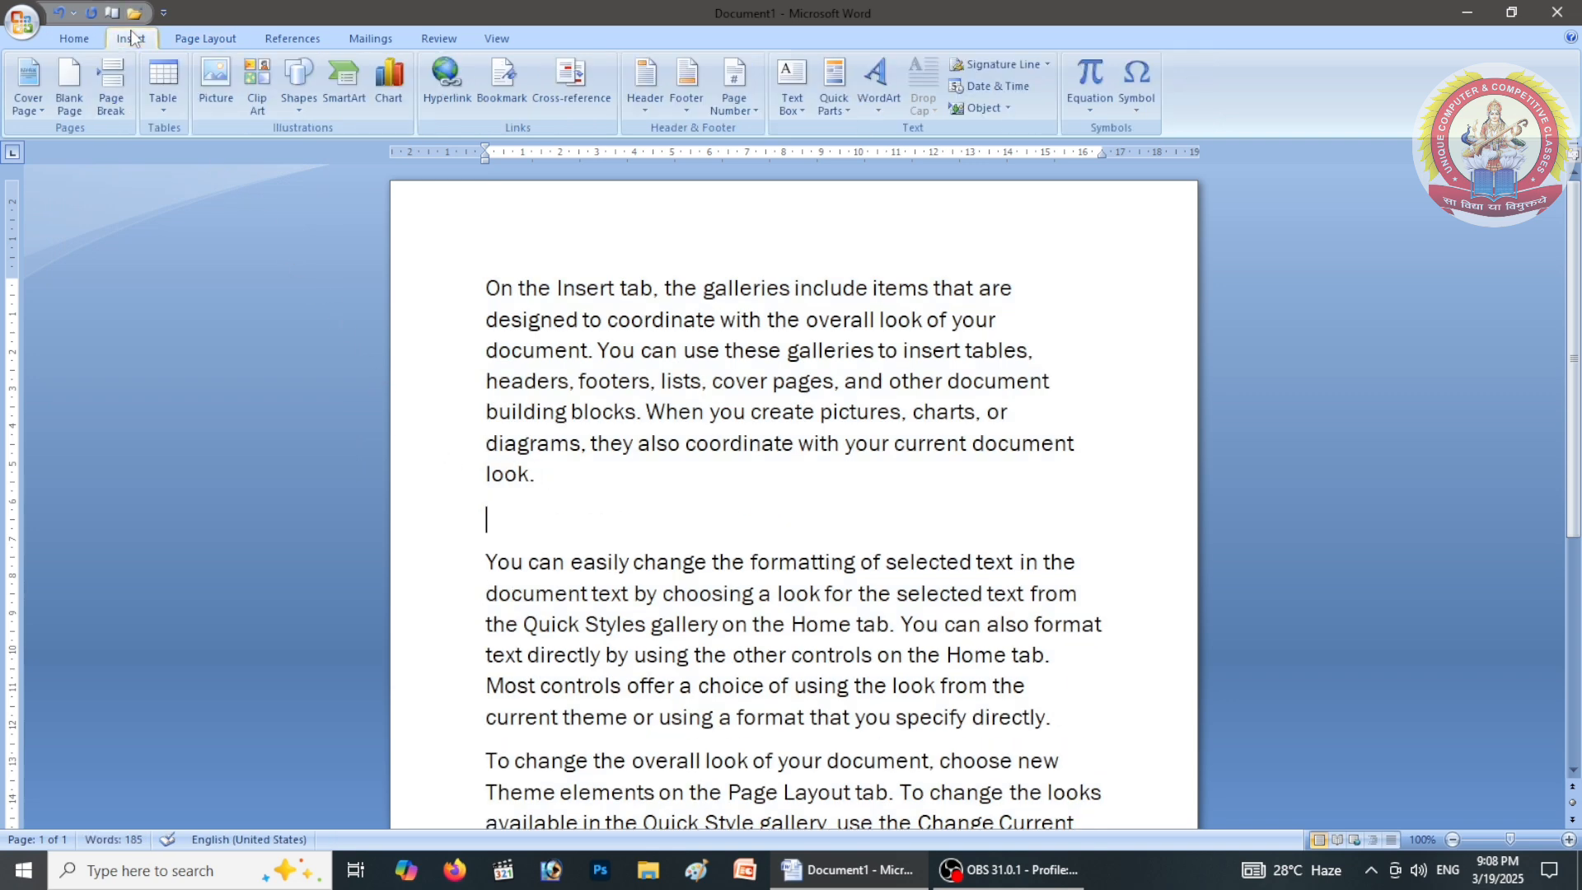
left_click(219, 86)
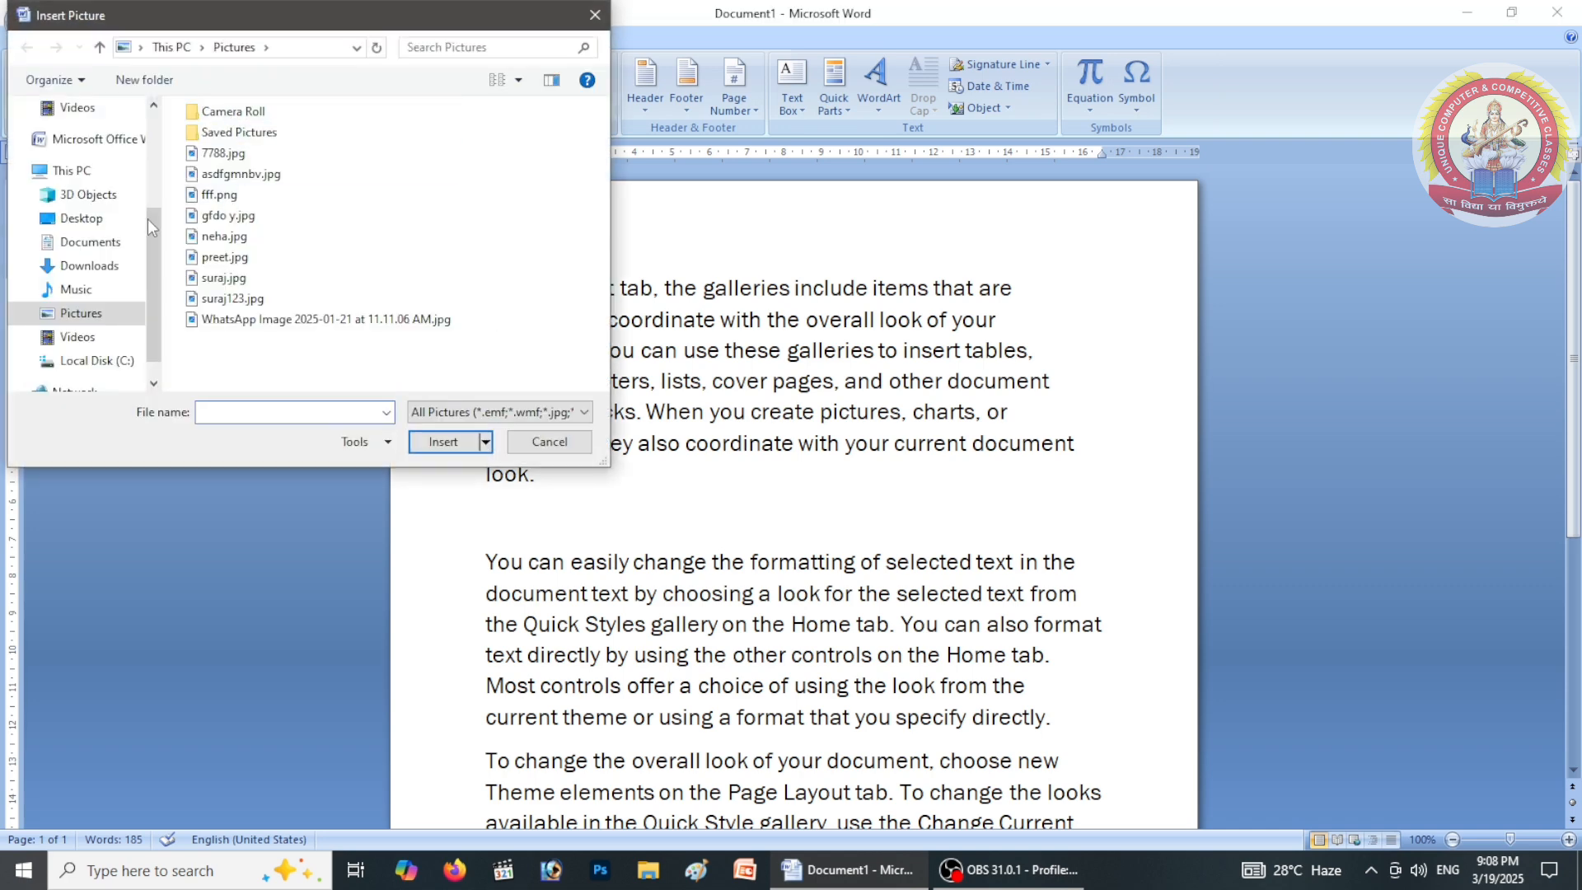
left_click(67, 219)
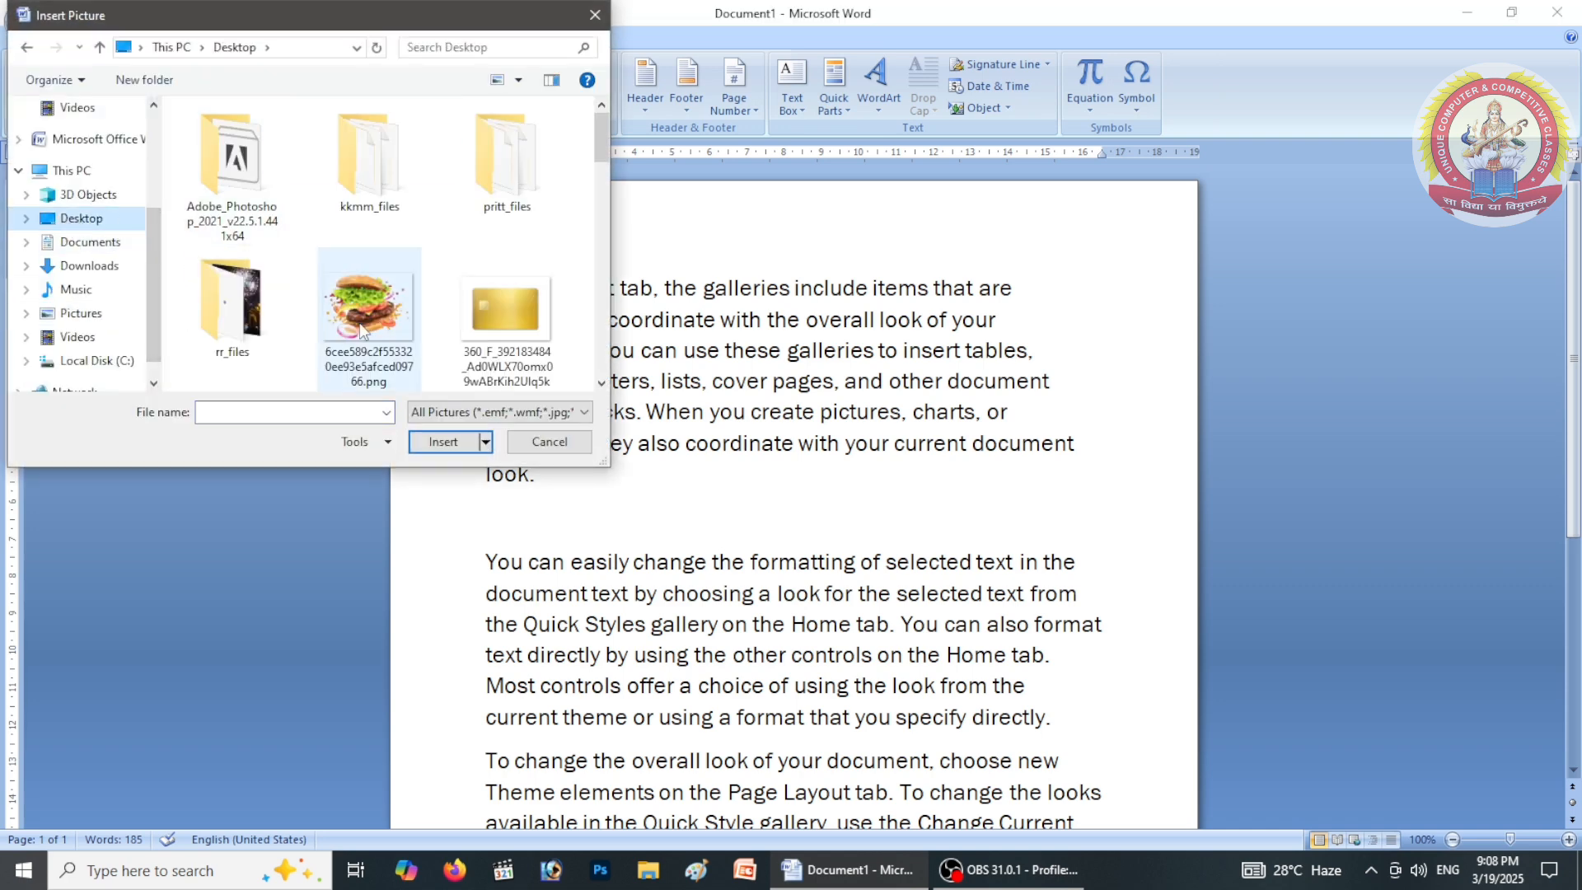
left_click(368, 297)
left_click(420, 445)
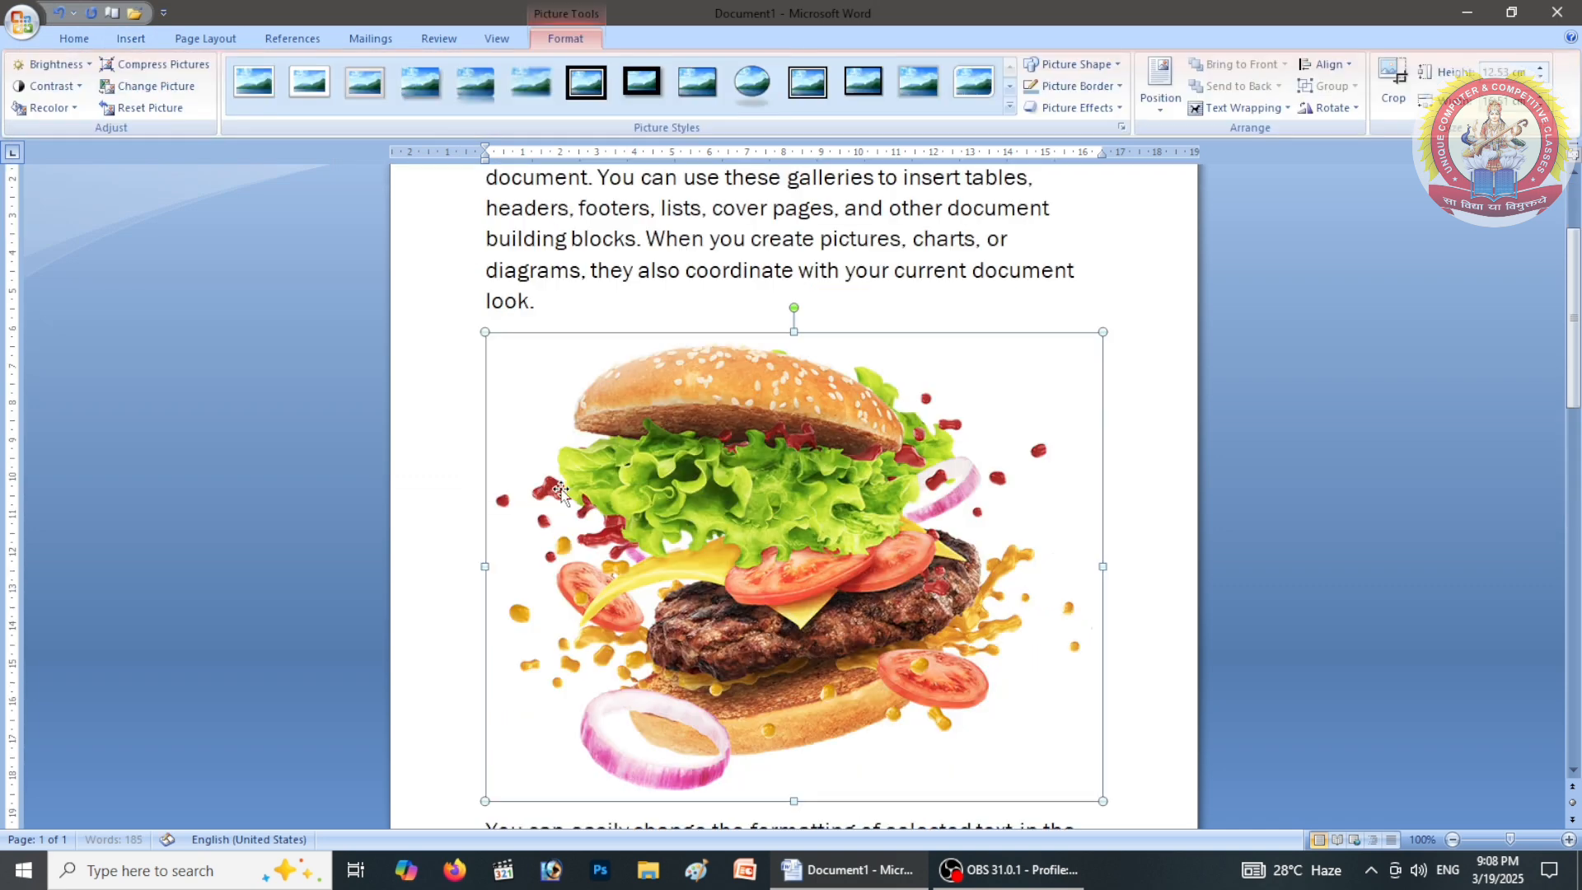
Set the theme effects of the document with the burger picture to Paper
left_click(200, 38)
left_click(84, 85)
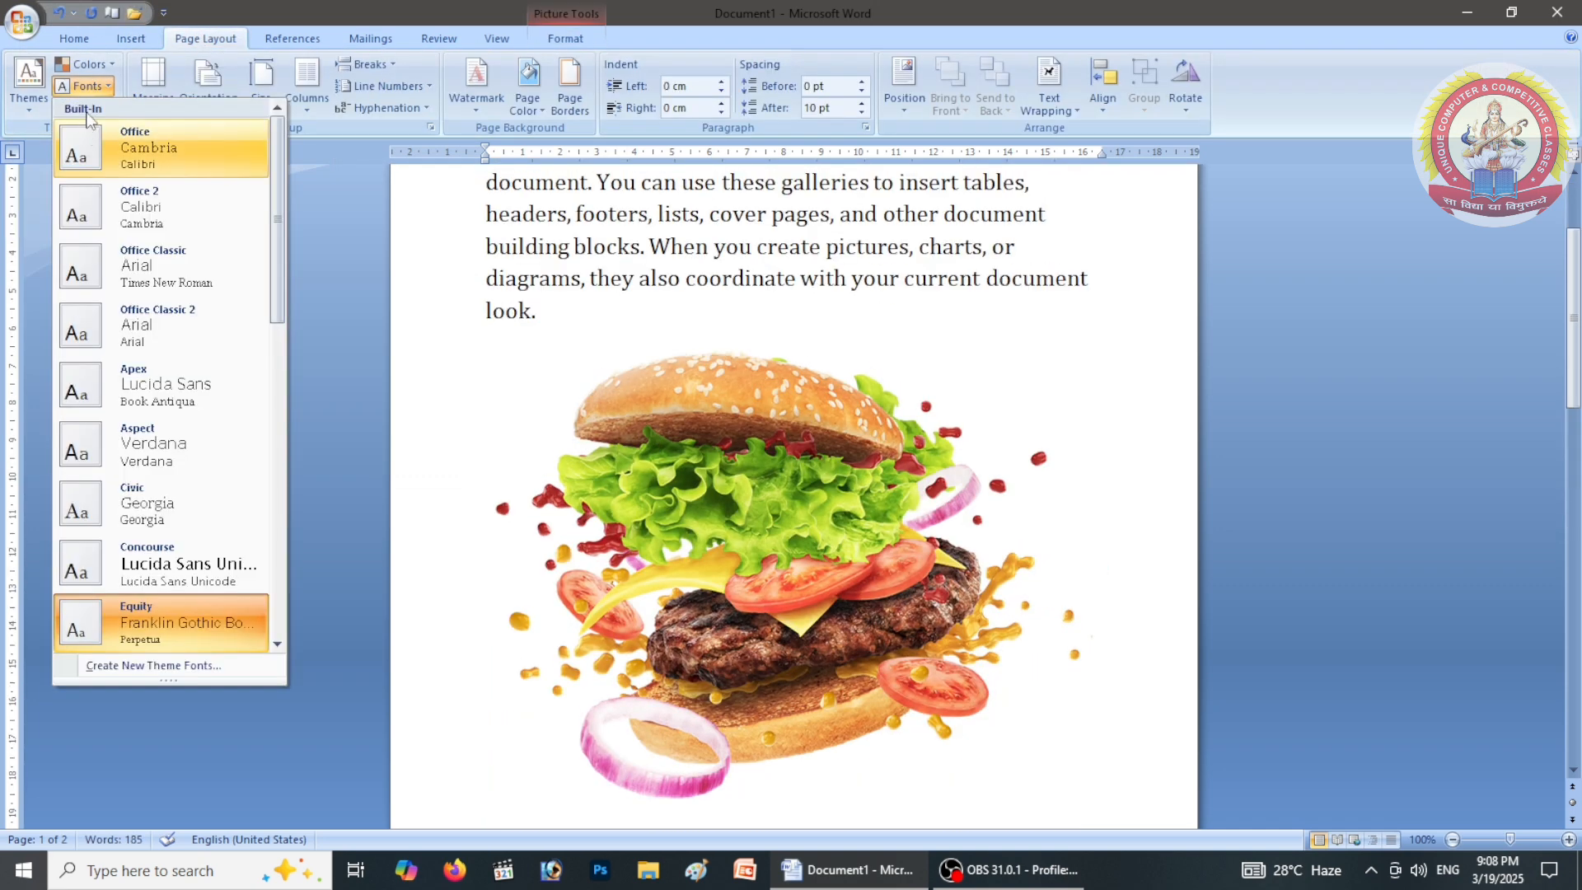
left_click(84, 86)
left_click(85, 107)
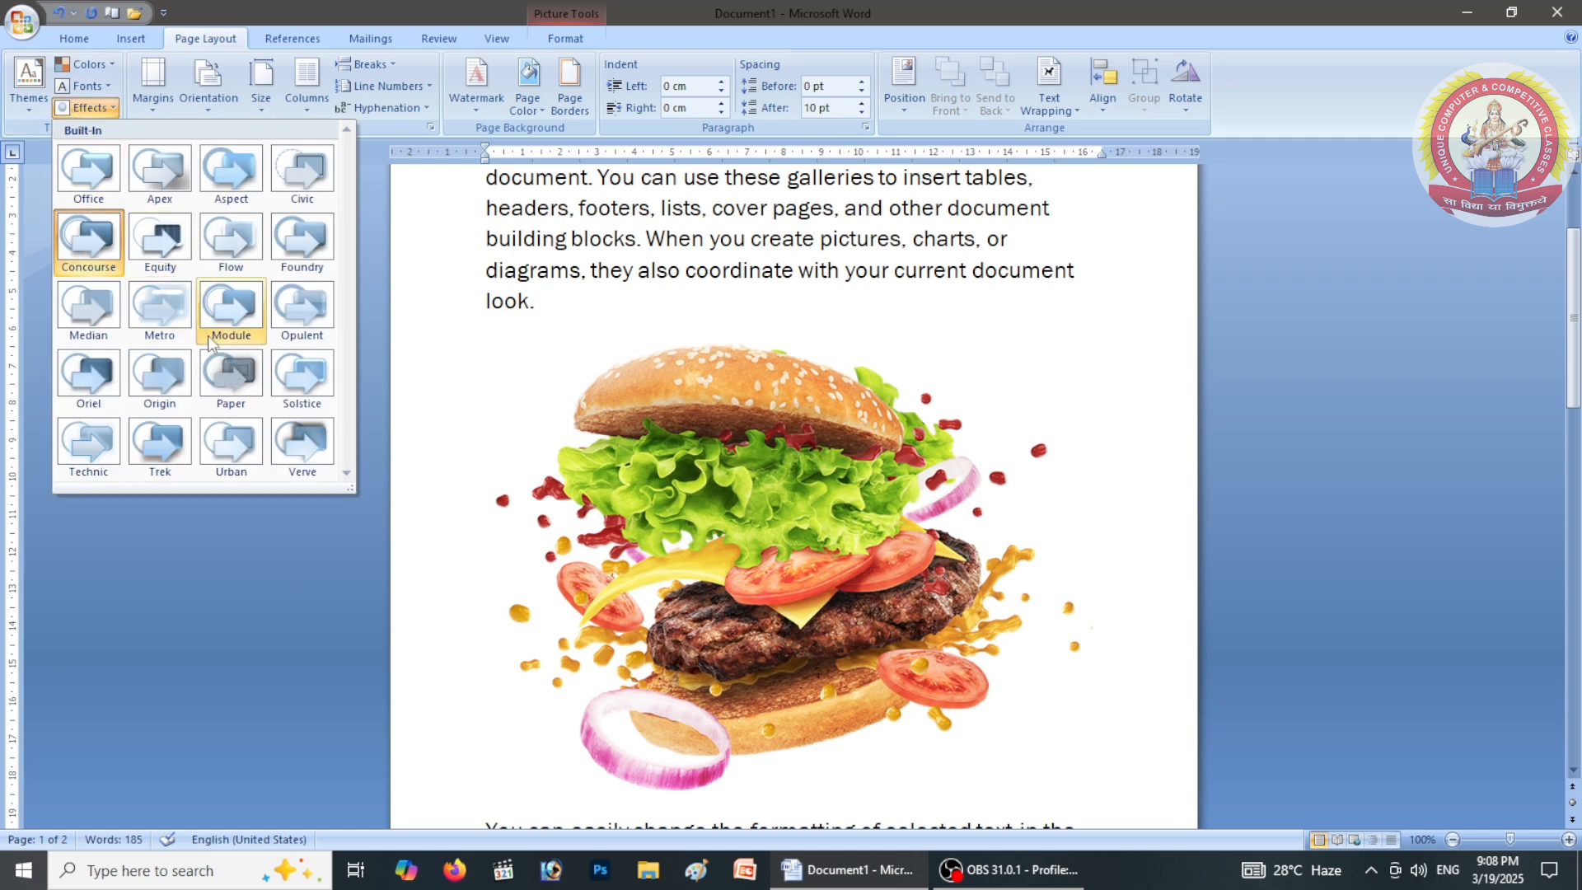
left_click(218, 361)
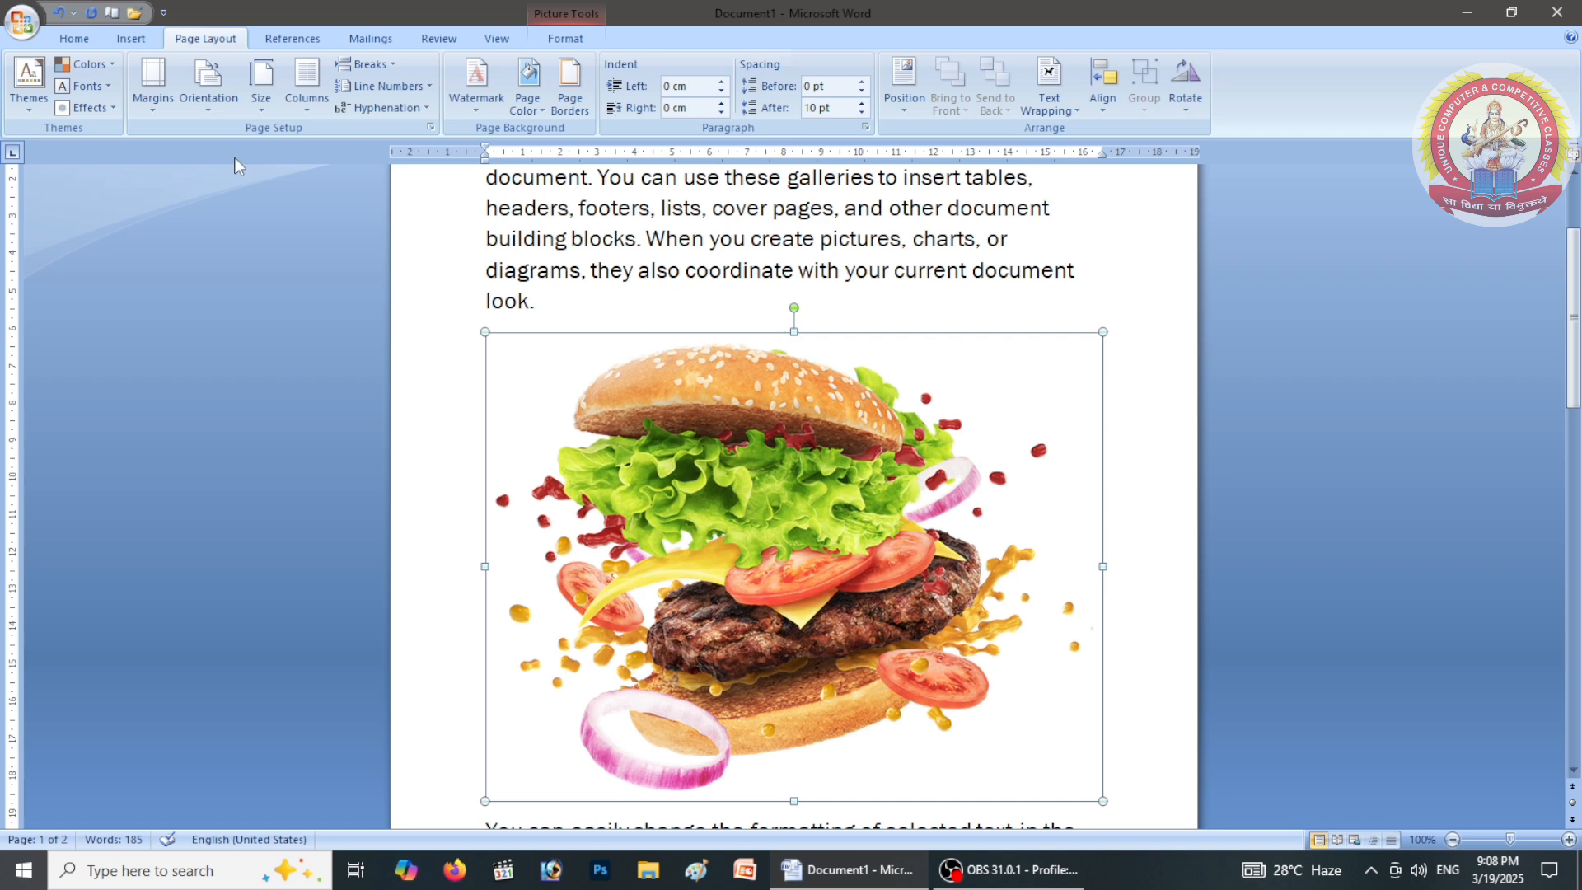
Change the document's theme effects to Verve
left_click(86, 107)
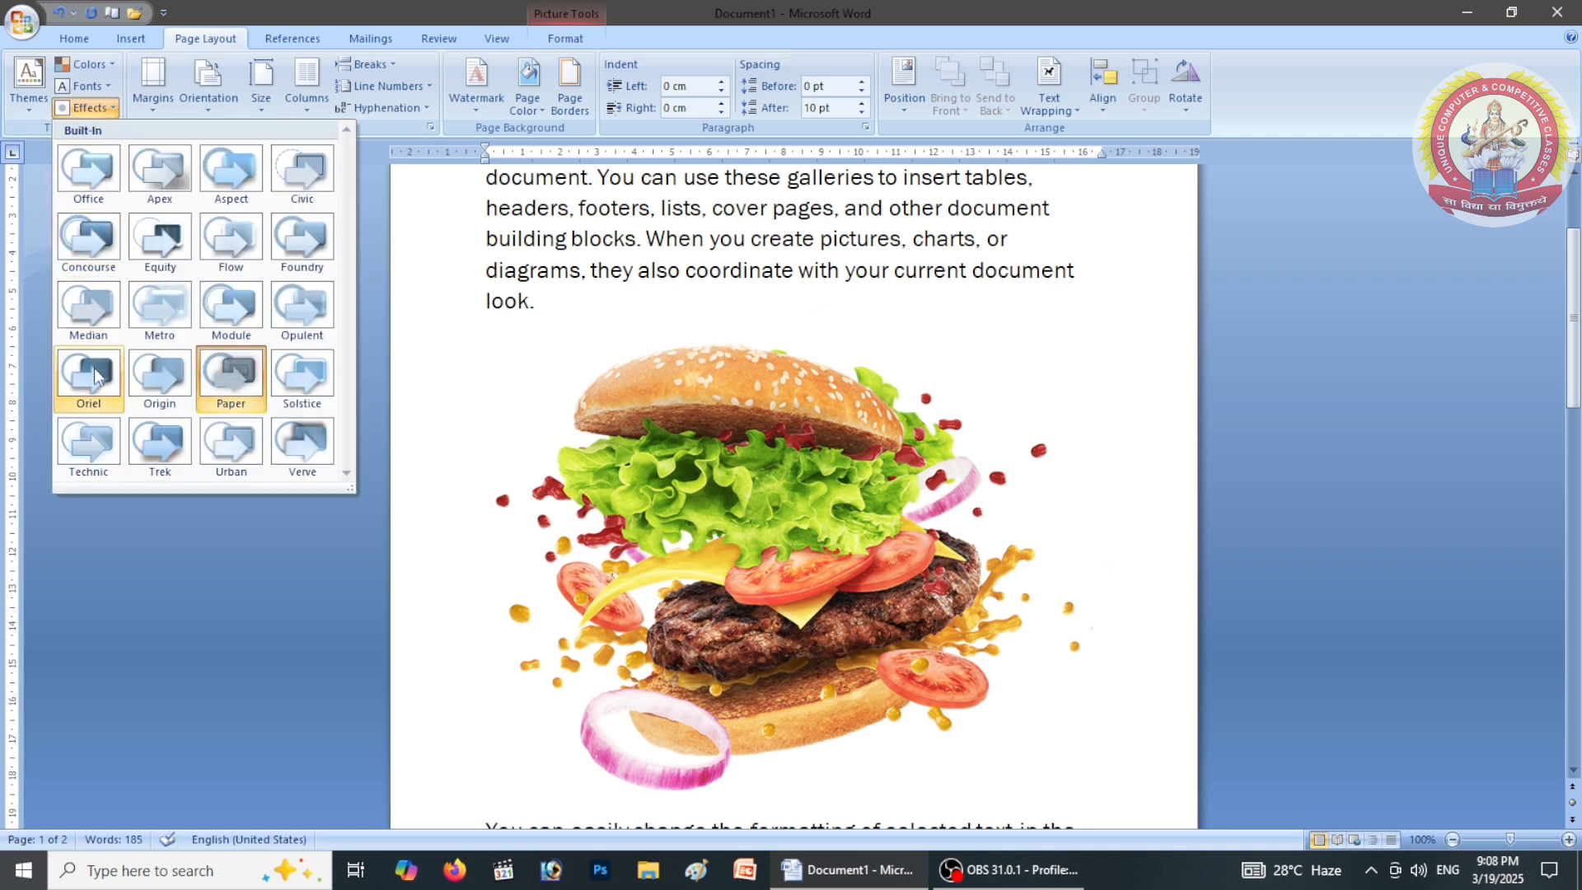
left_click(289, 423)
left_click(391, 505)
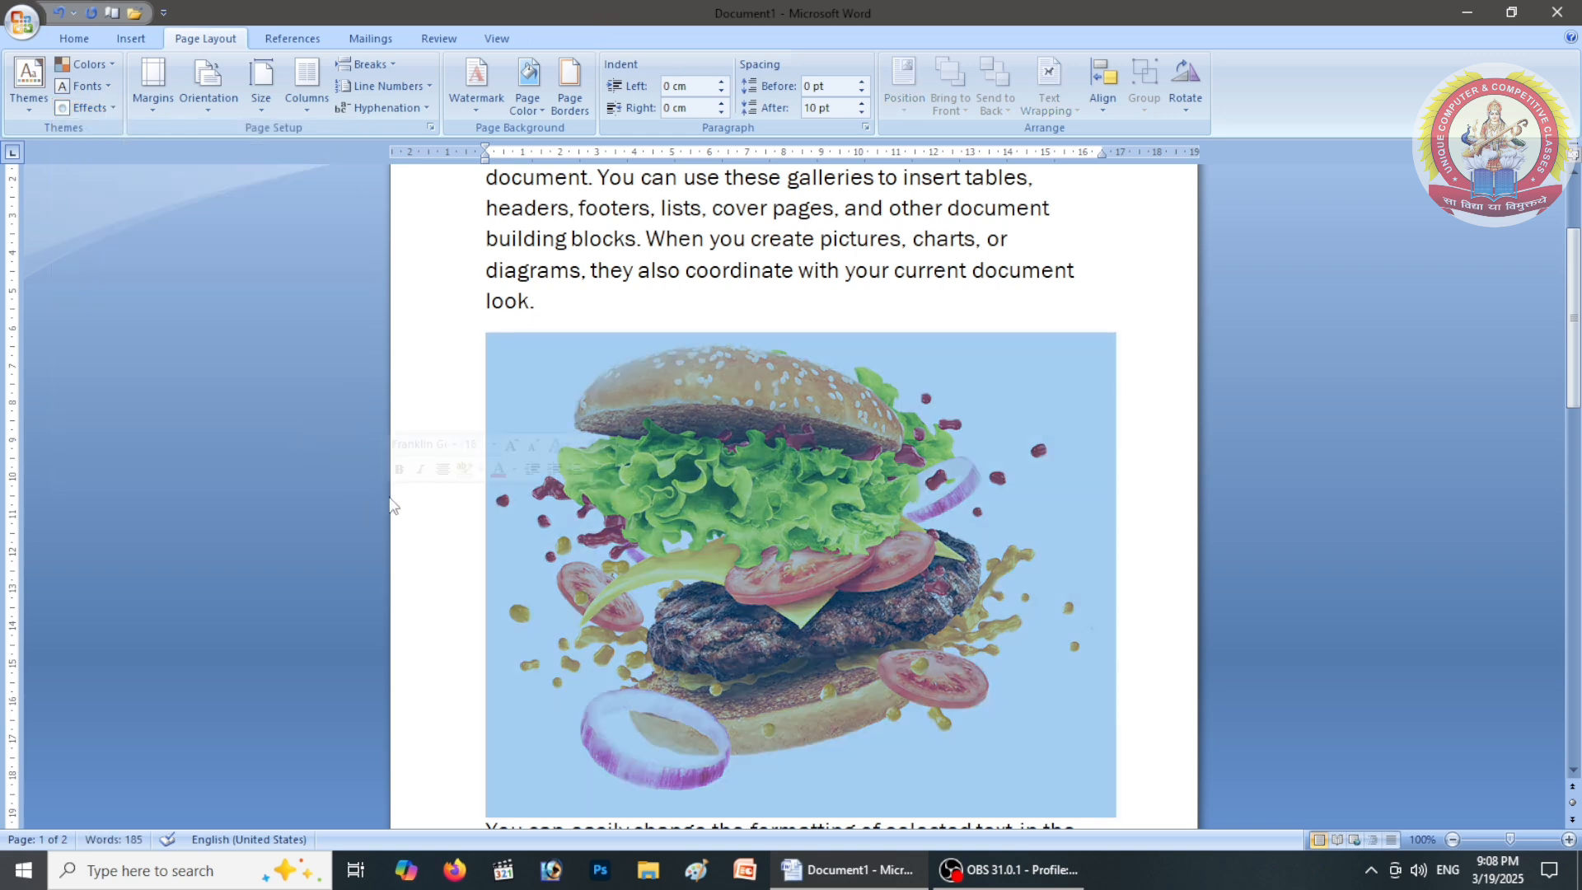
Delete the burger picture and the blank paragraph it leaves between the first and second paragraphs
left_click(580, 447)
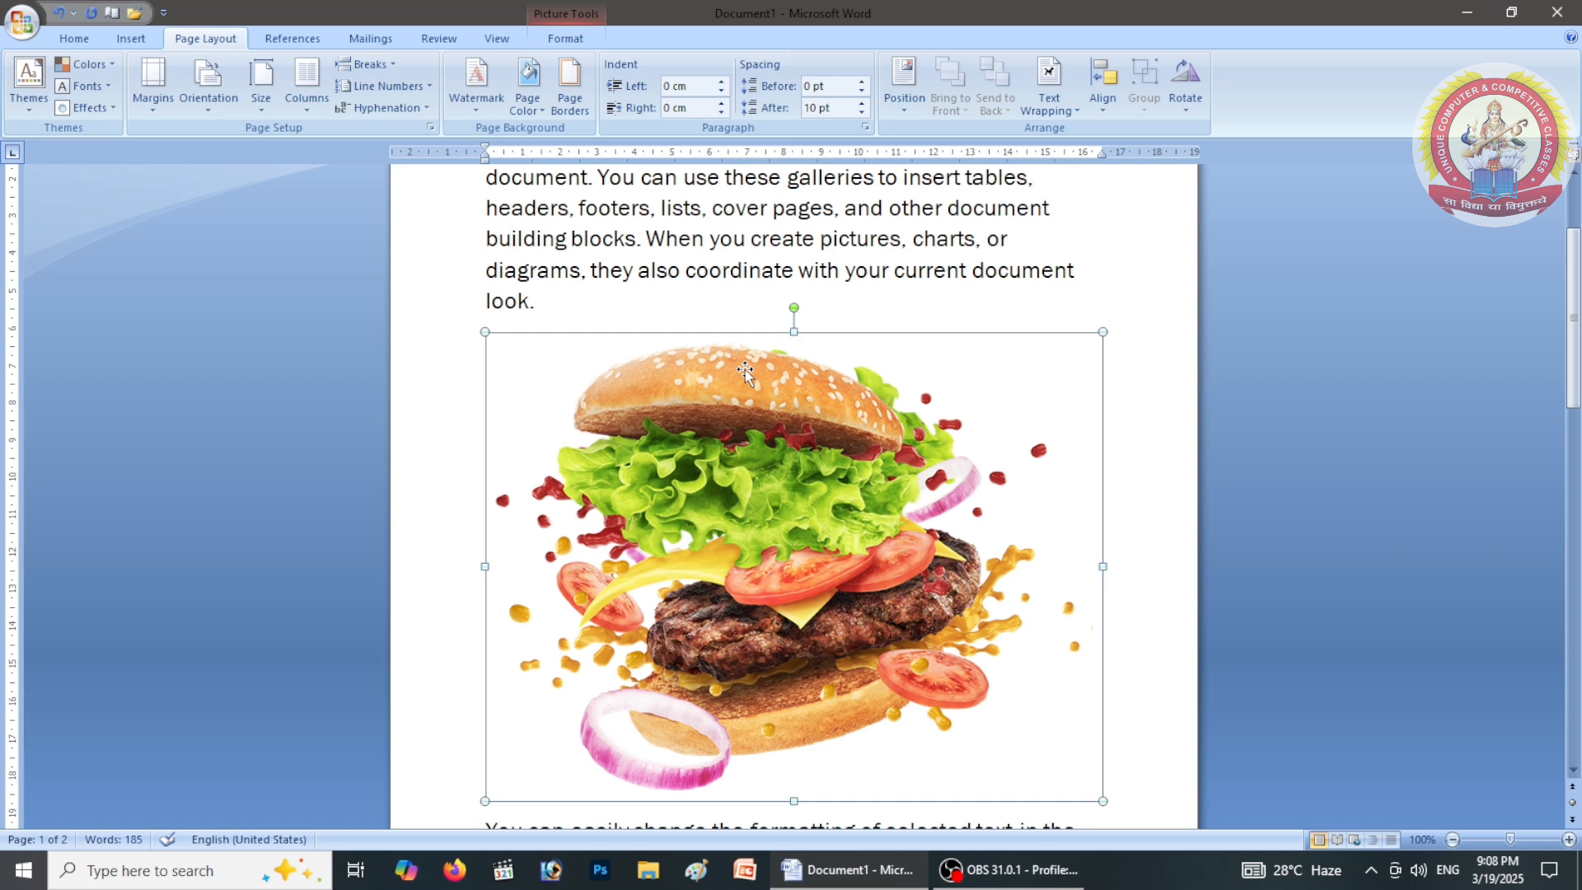
key("Delete")
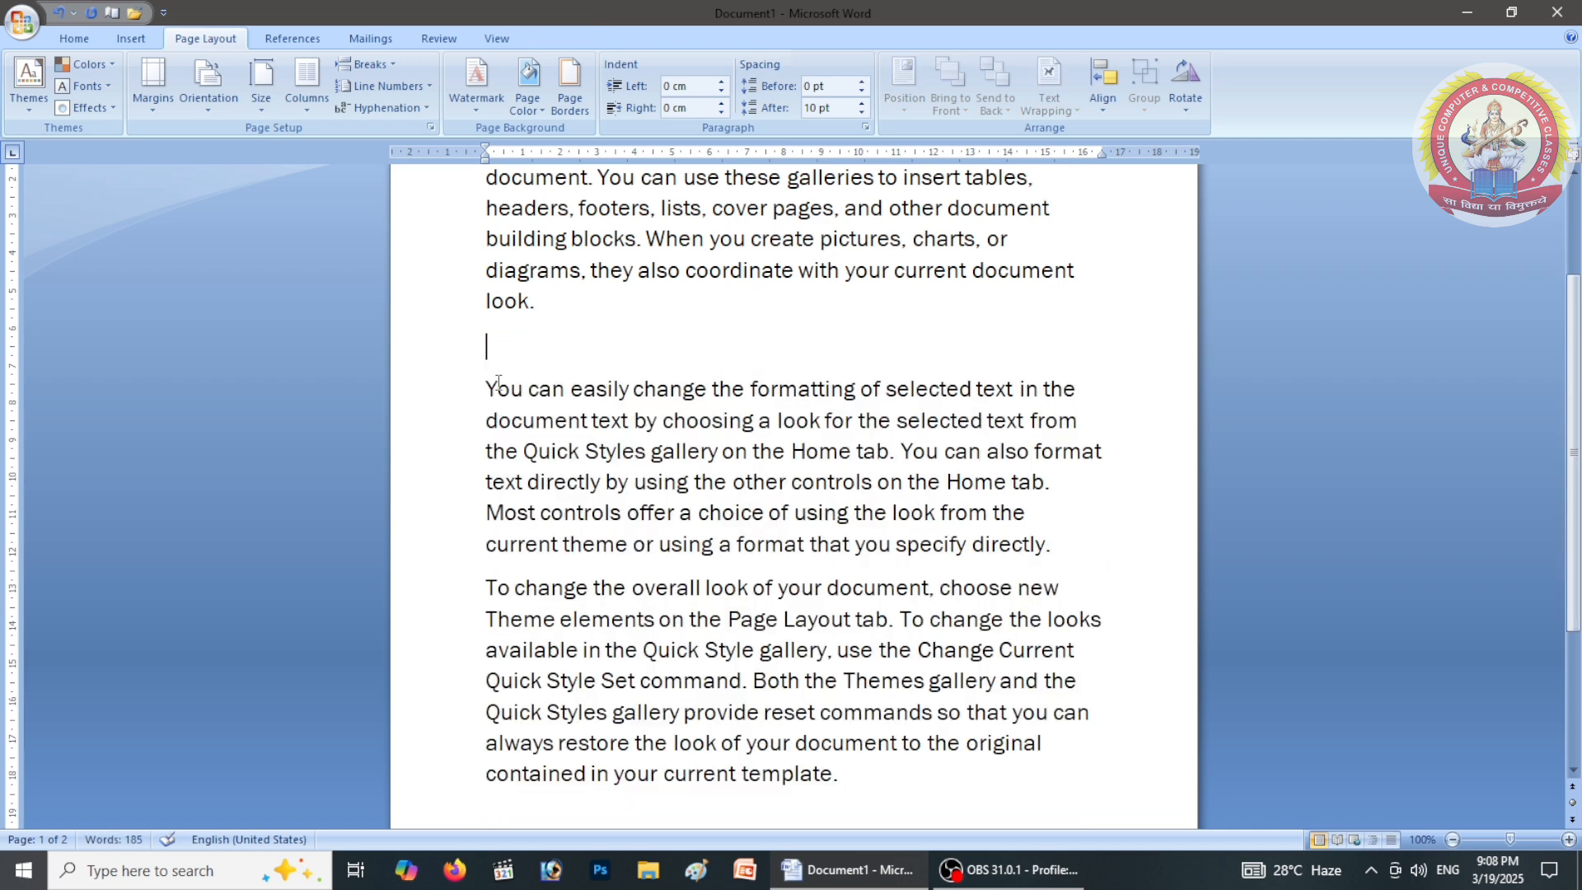
key("Delete")
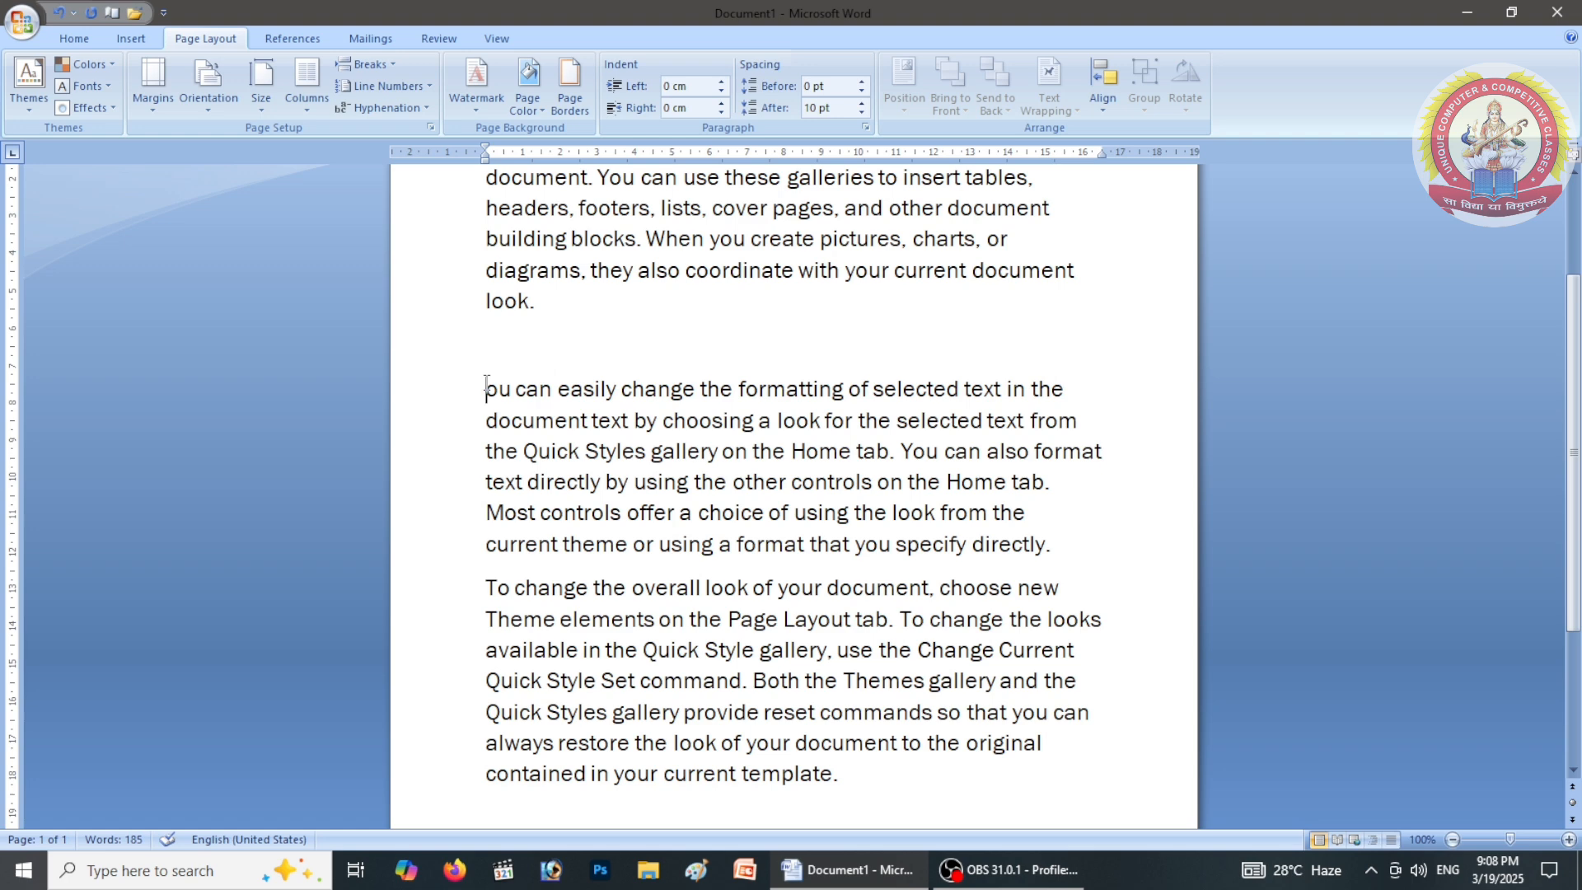
key("BackSpace")
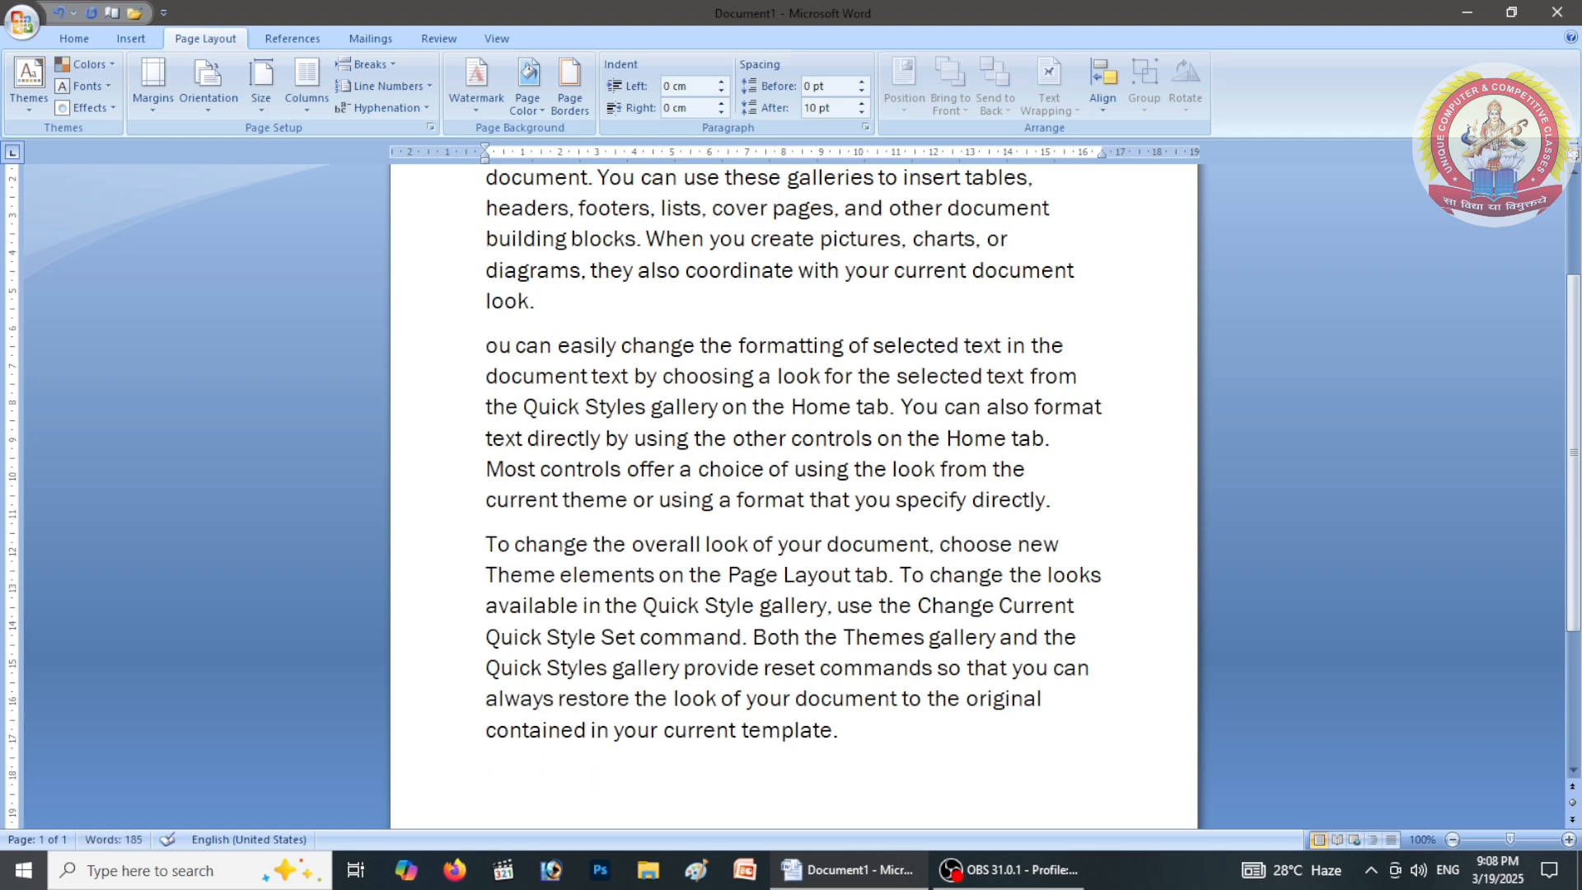
Retype the missing first letter of the second paragraph and accept the grammar suggestion "You"
type("y")
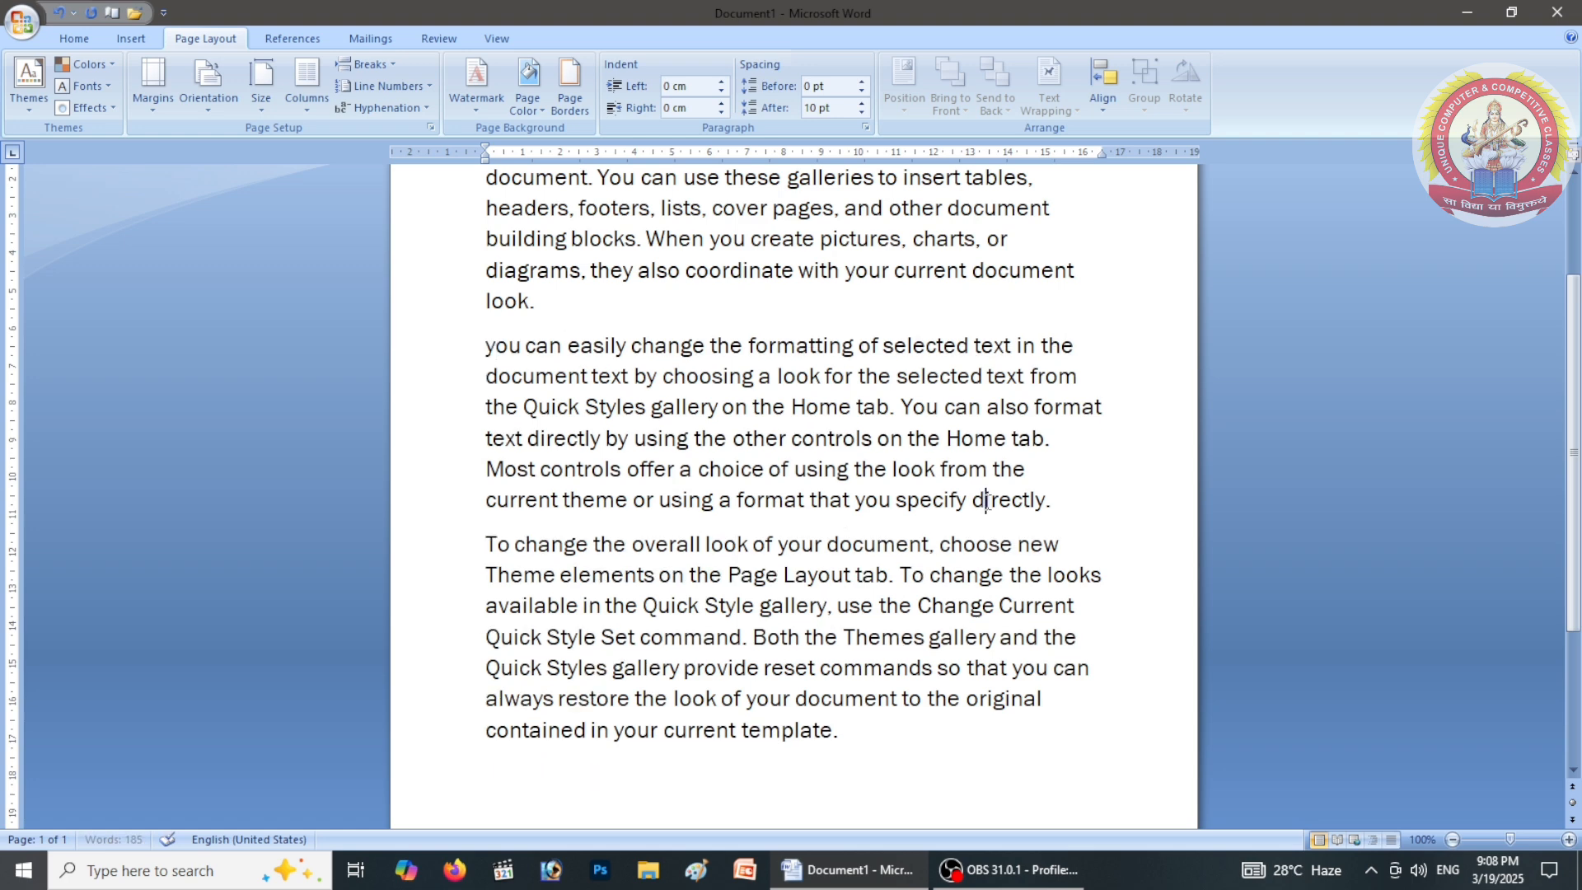
scroll(502, 355, "up", 1)
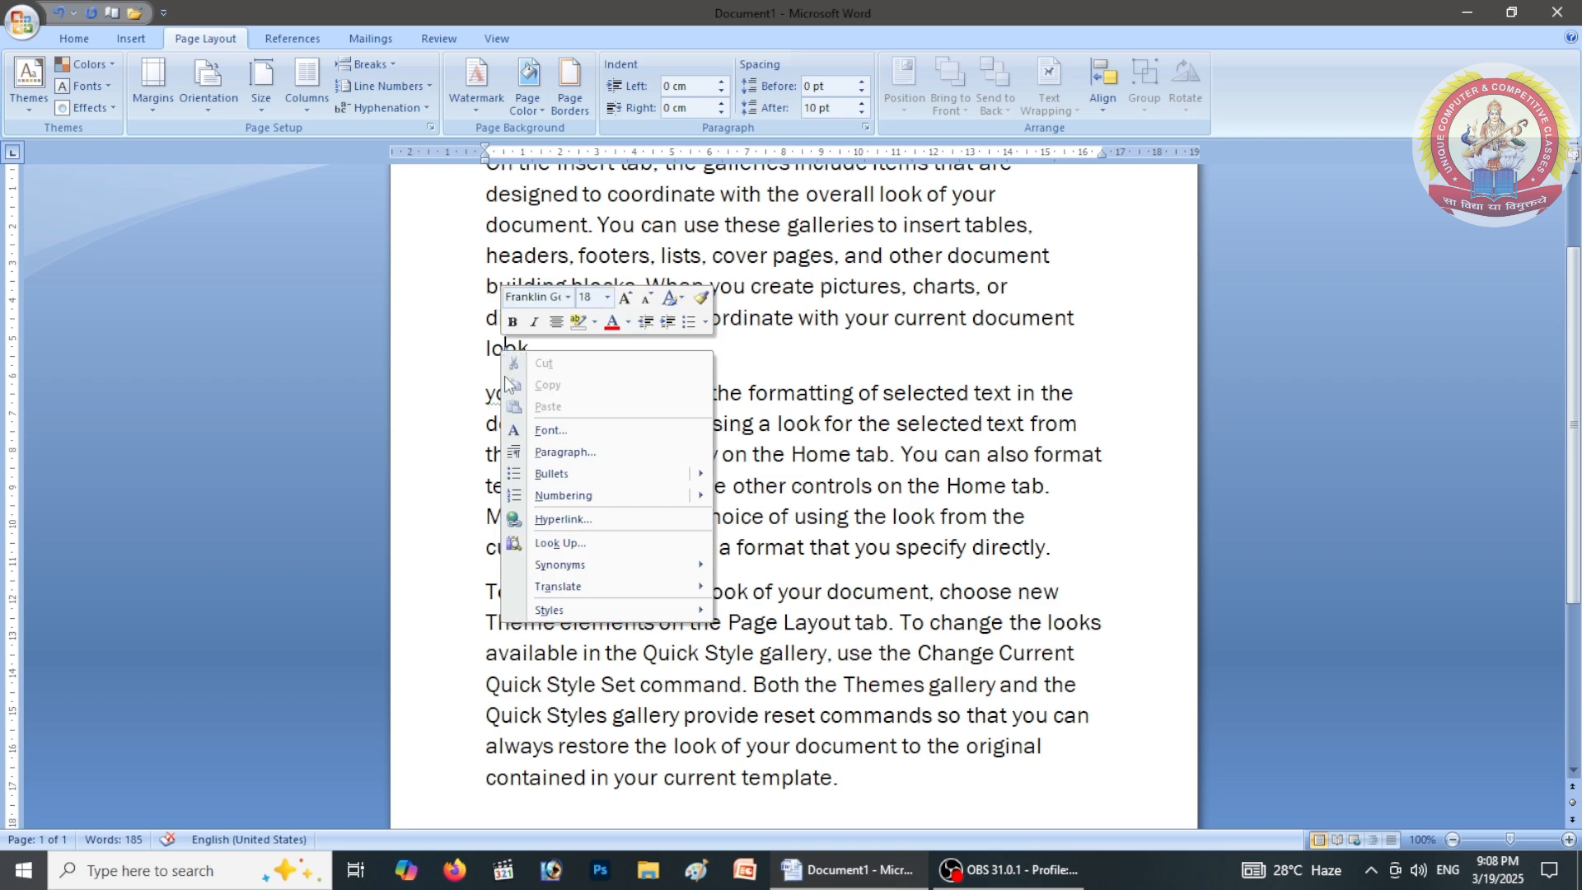
left_click(496, 395)
right_click(496, 394)
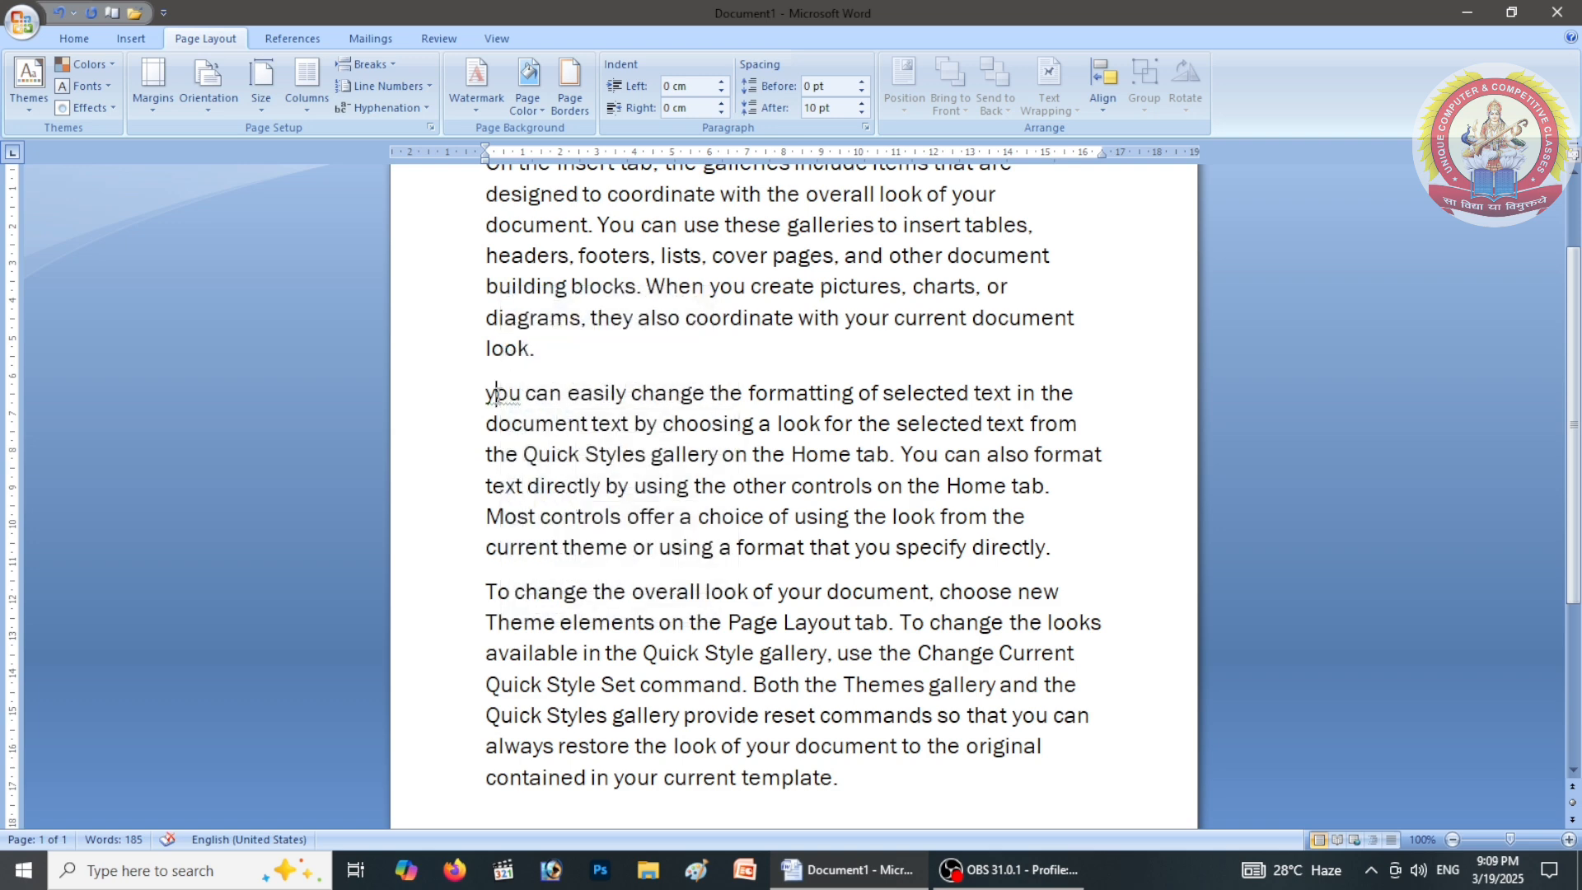
right_click(497, 395)
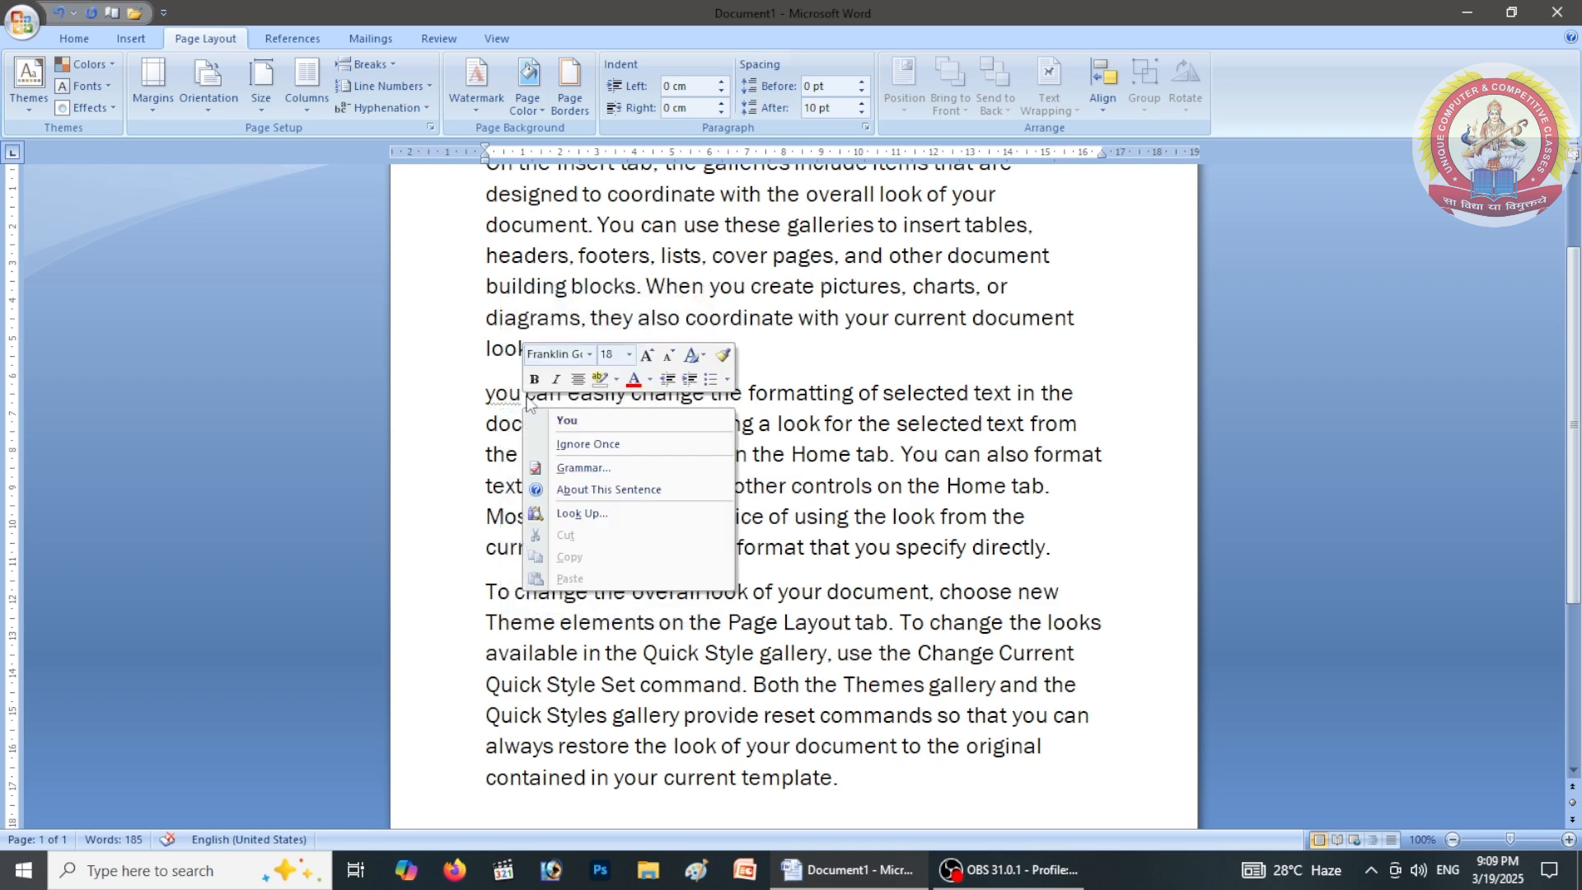
left_click(571, 418)
scroll(640, 412, "up", 2)
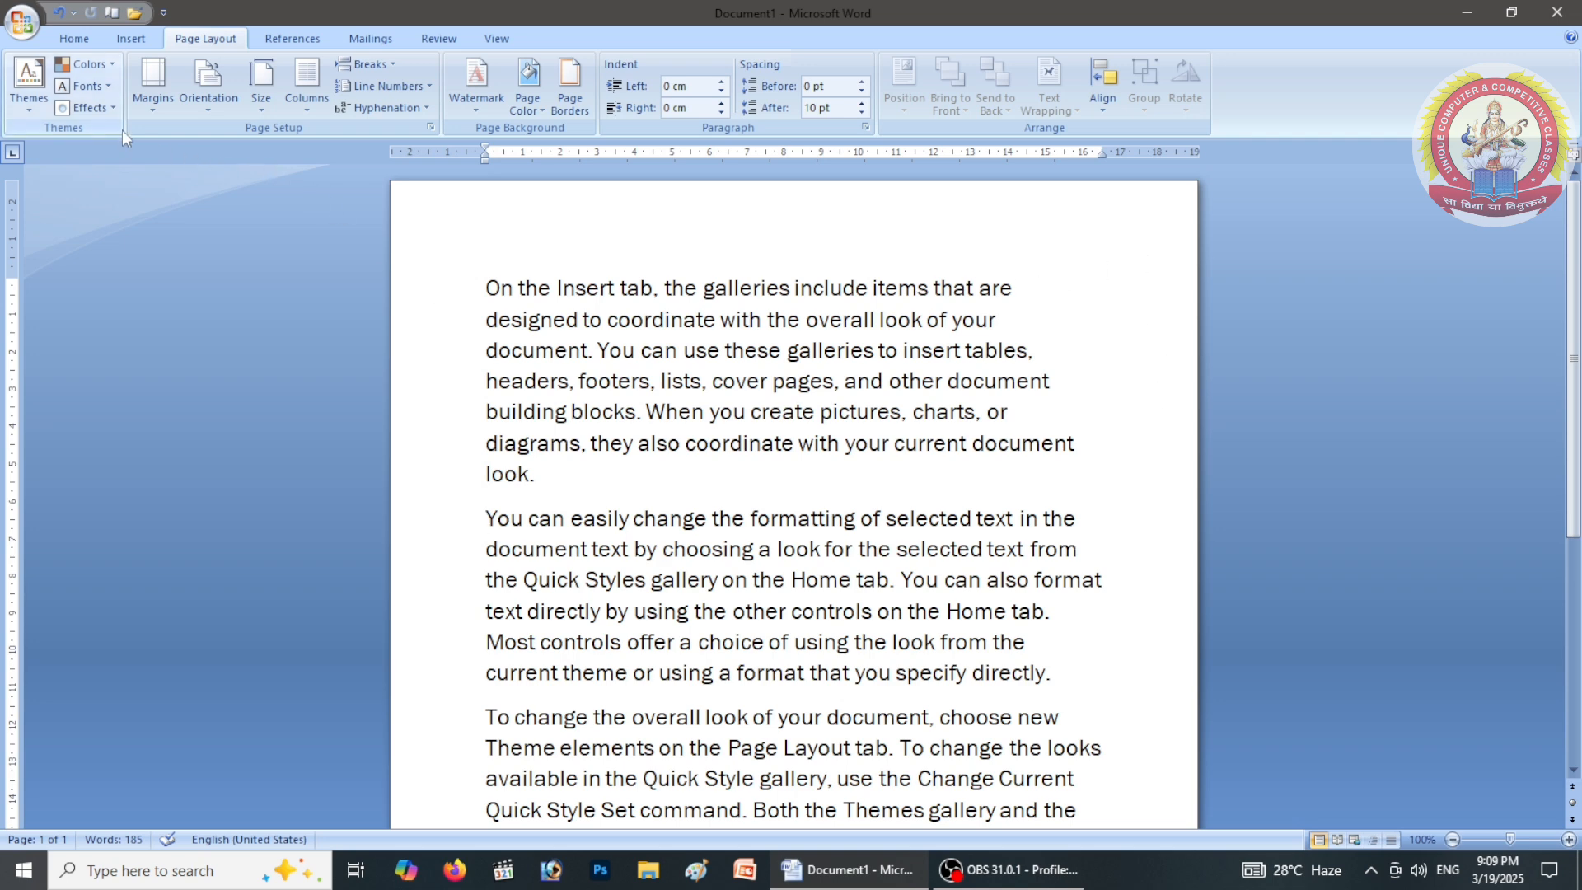
Try the Narrow page margins and switch the document to the Moderate margins preset
left_click(148, 108)
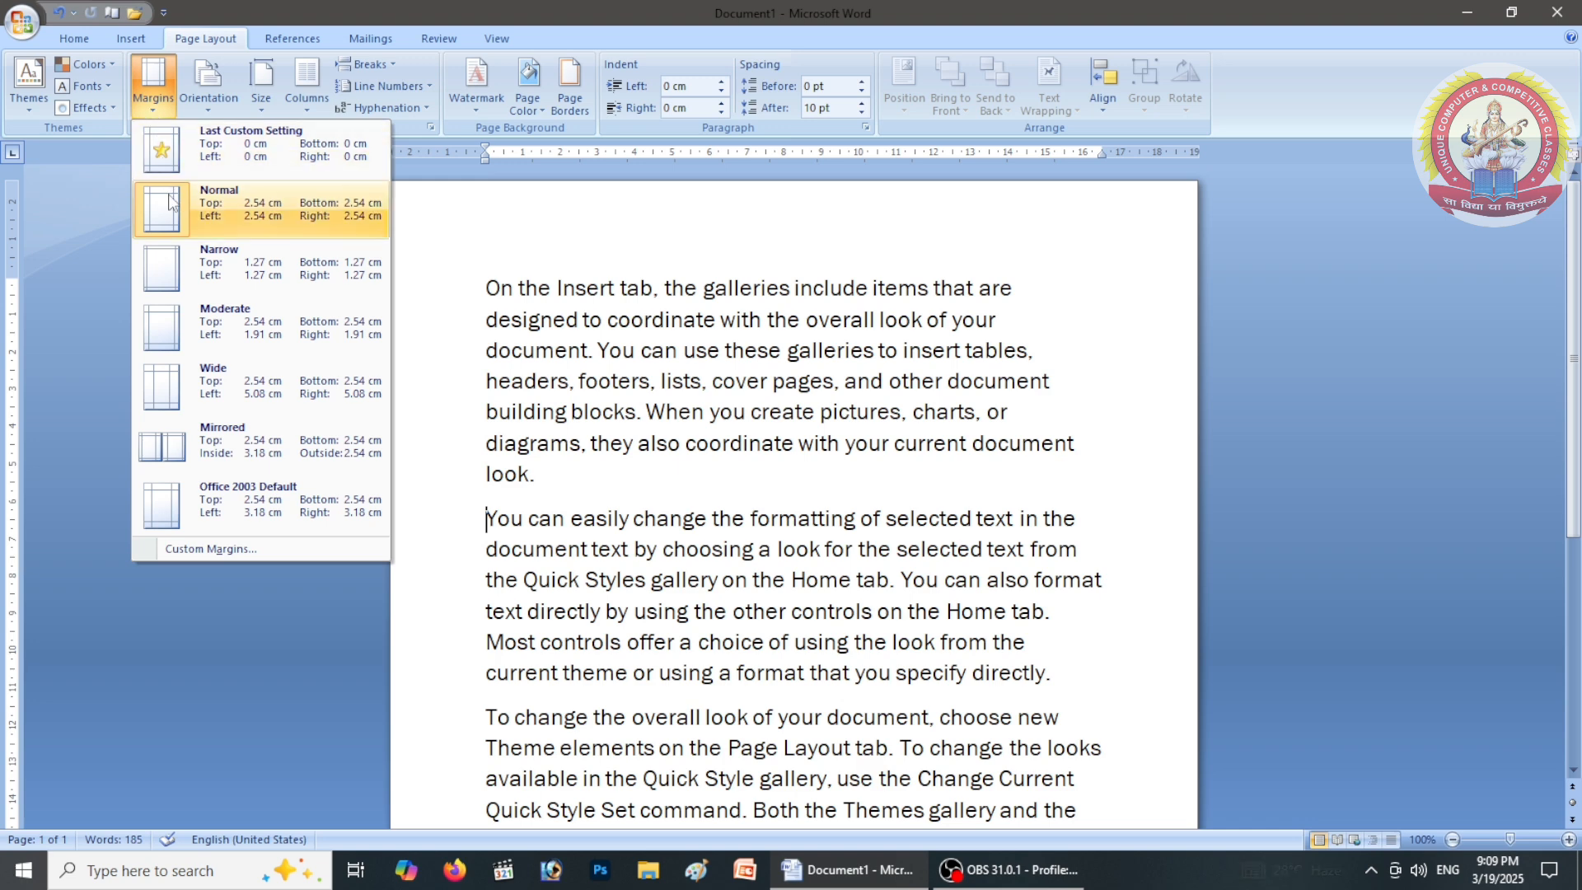
left_click(170, 266)
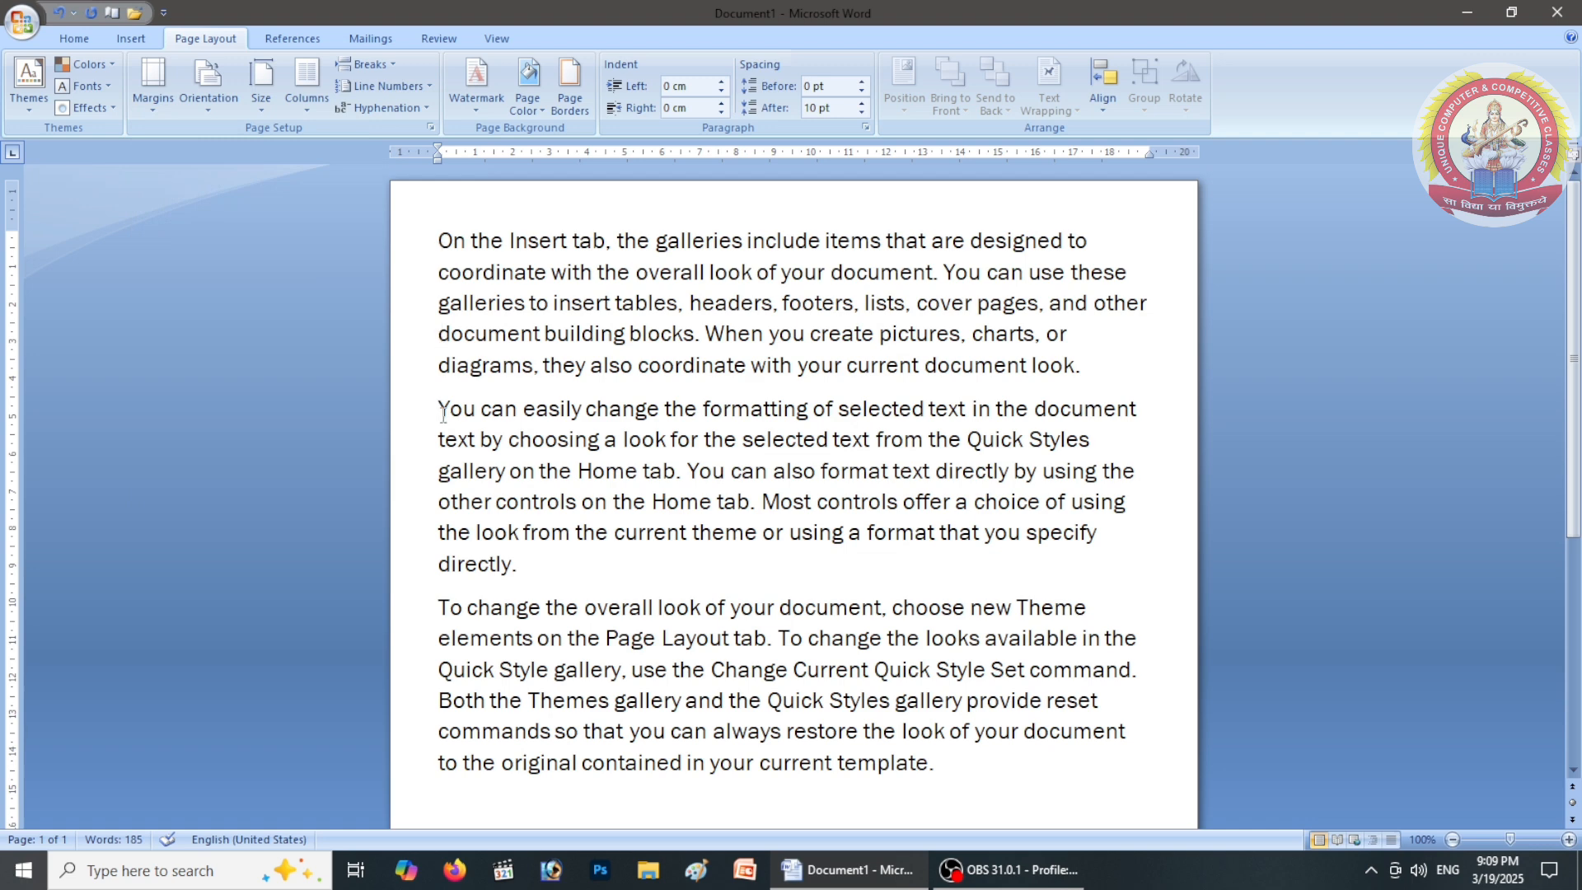
left_click(153, 78)
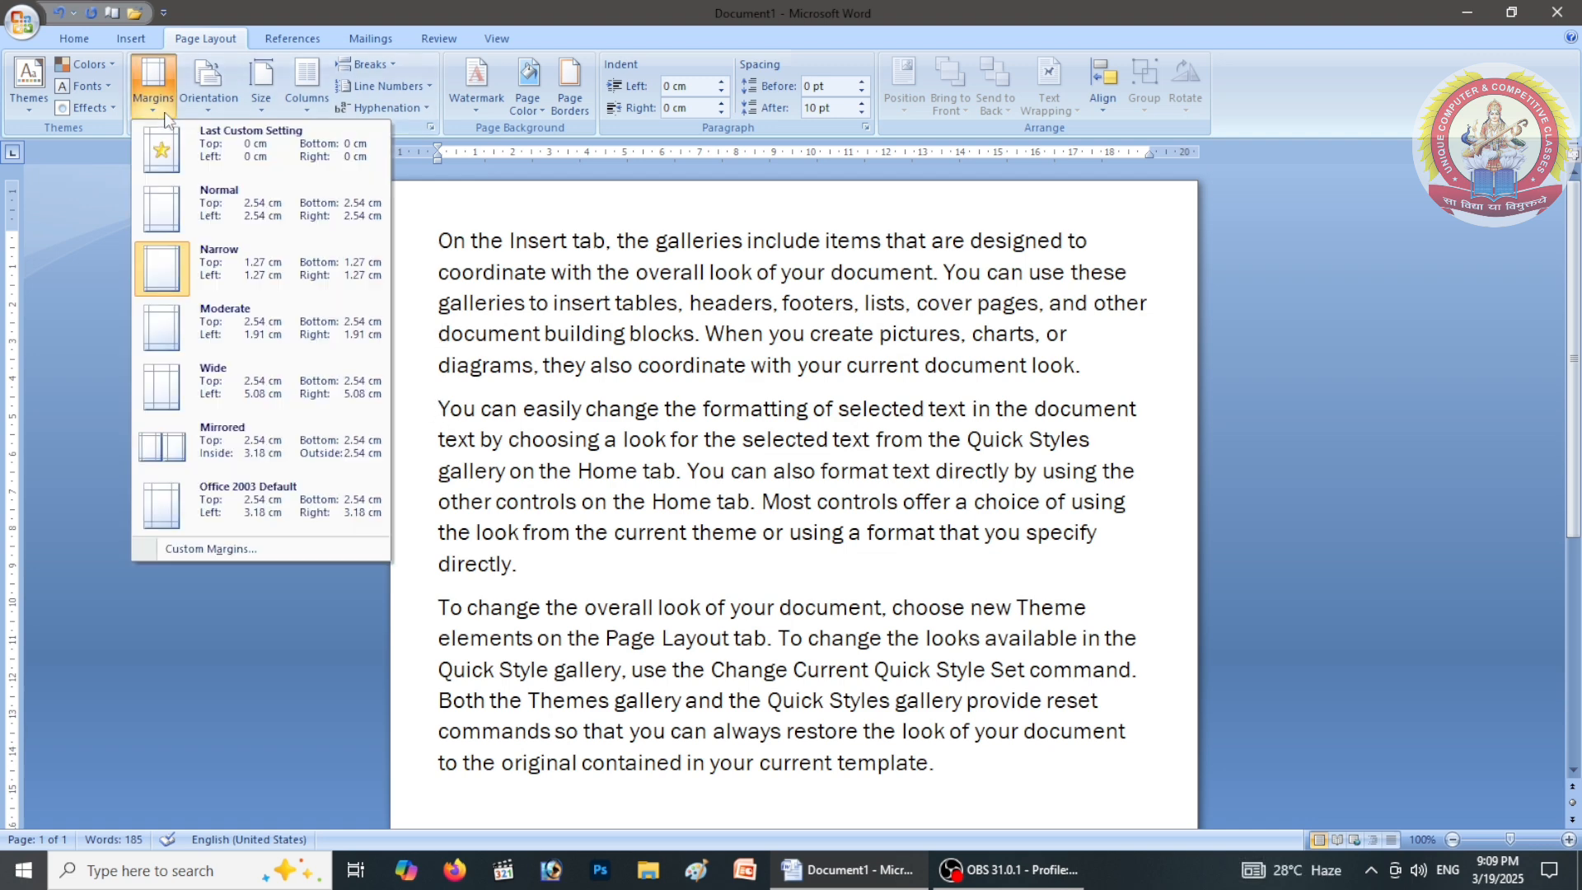
left_click(205, 345)
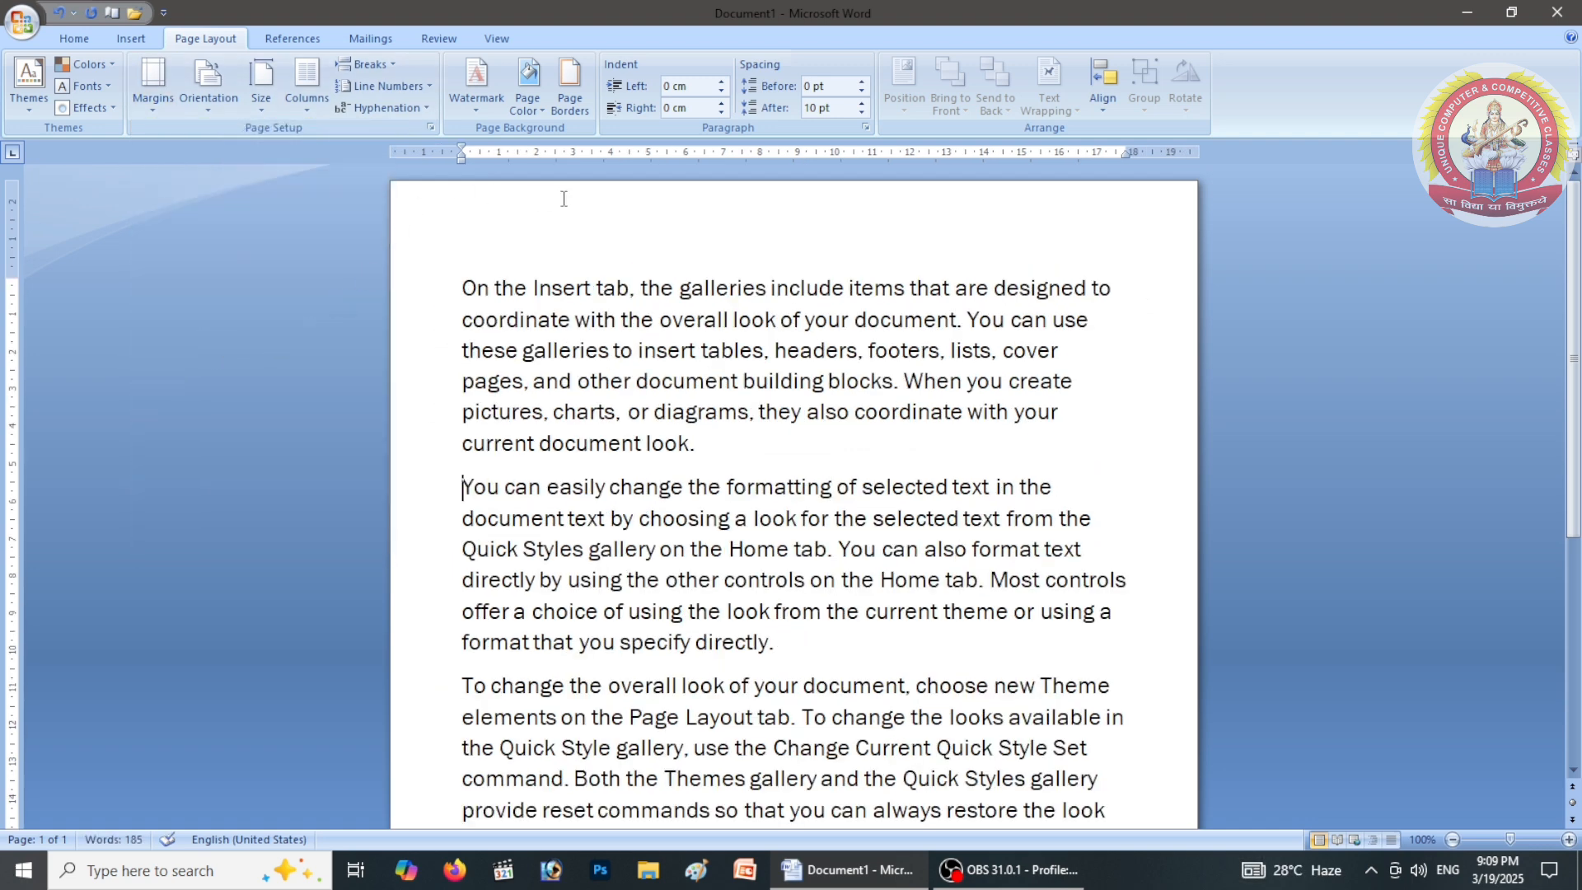
Apply the Wide margins preset, and replace it with custom top, bottom, left and right margins of 1 cm
left_click(152, 87)
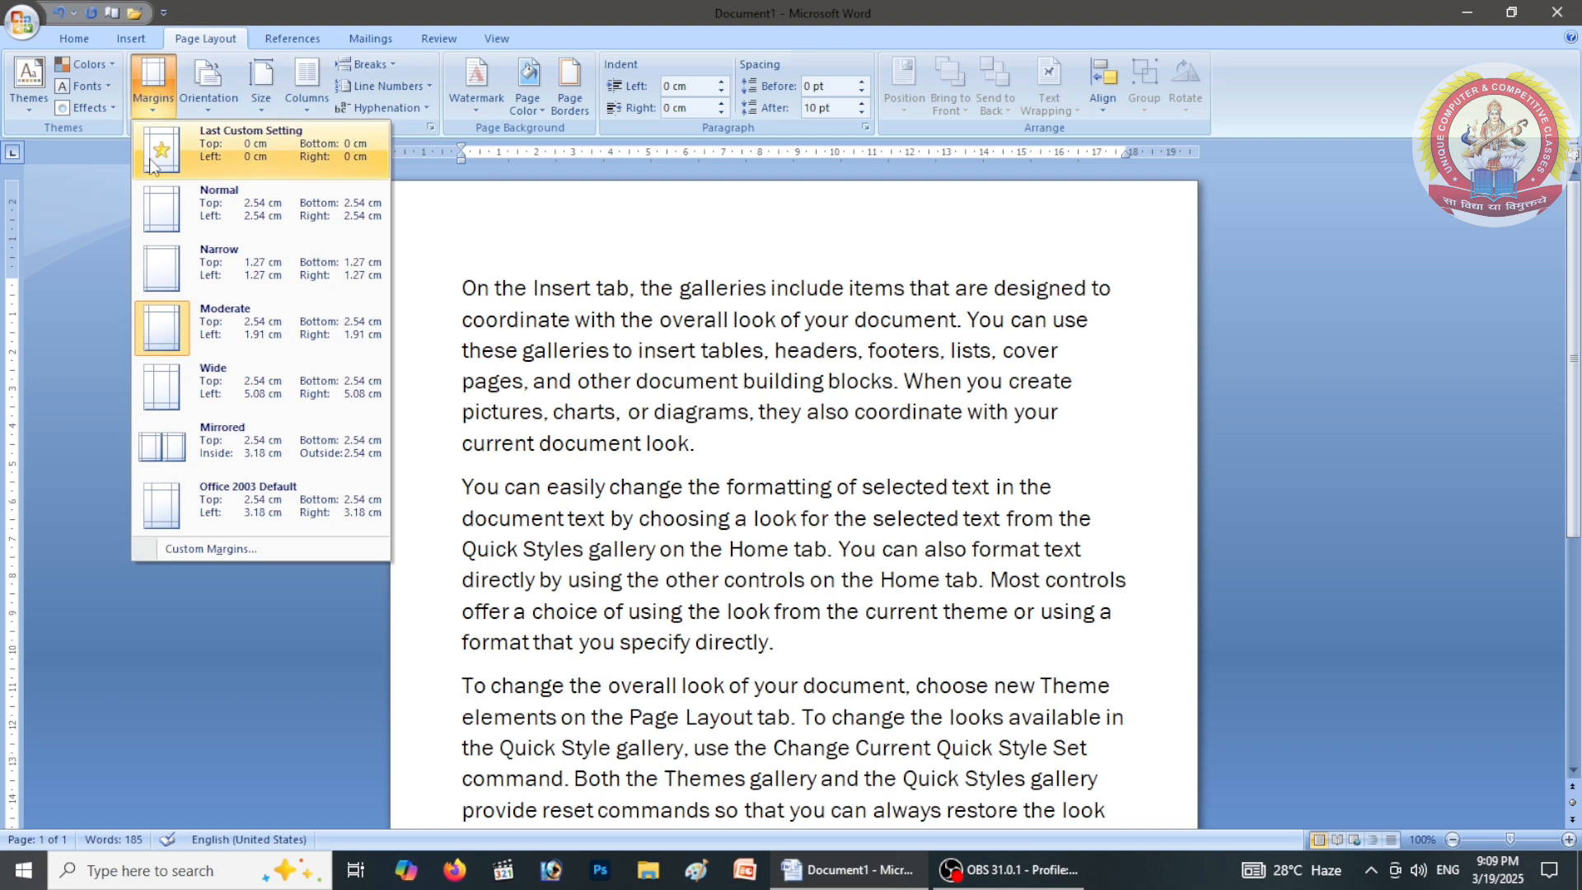
left_click(161, 387)
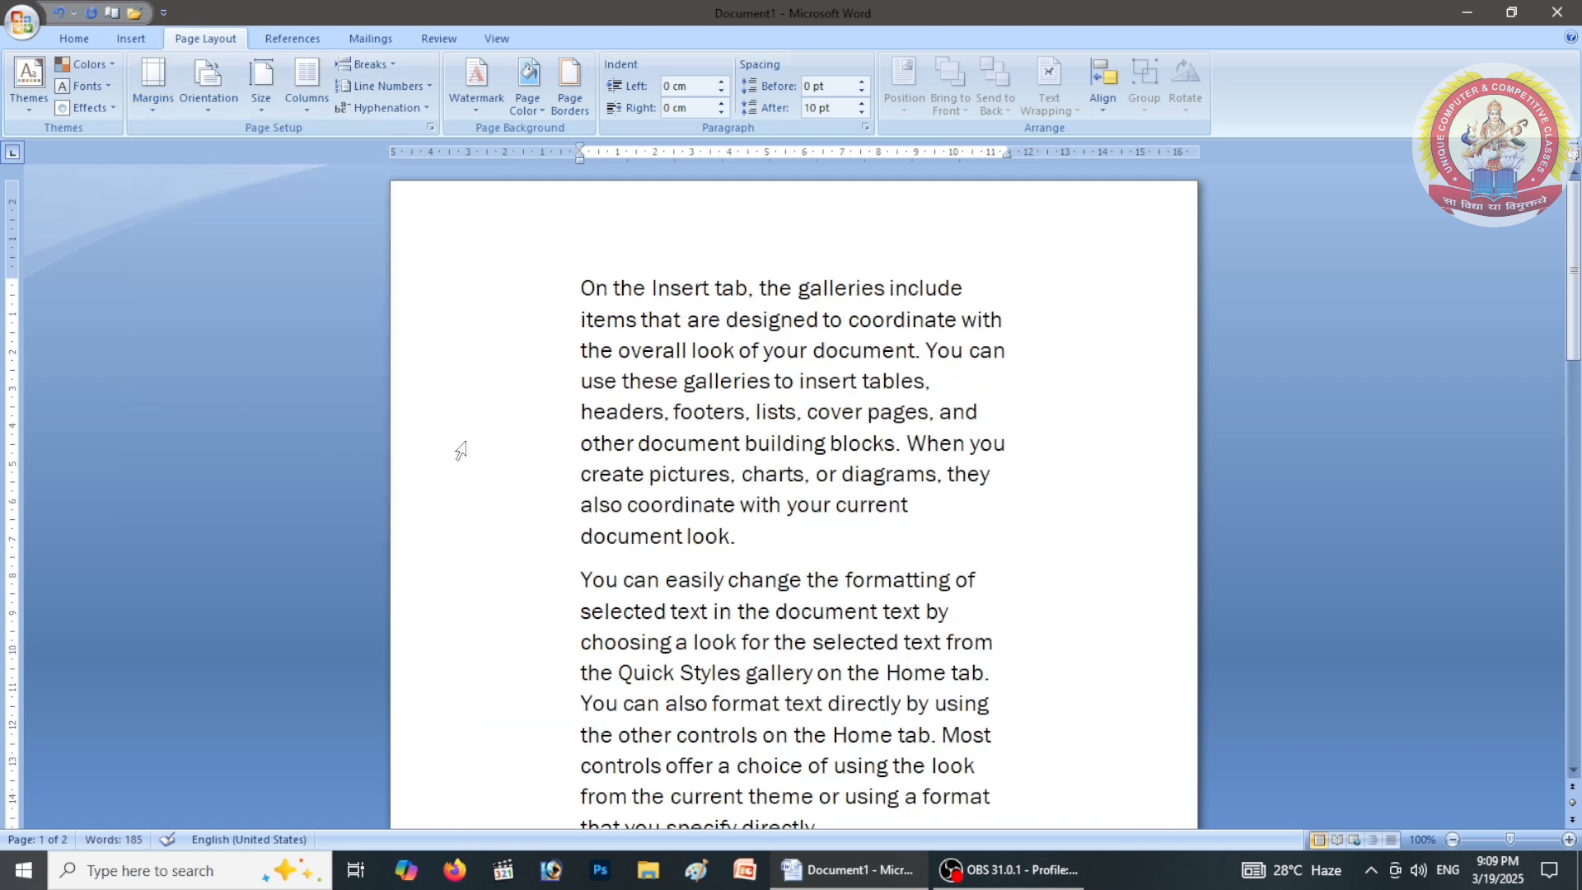
left_click(166, 94)
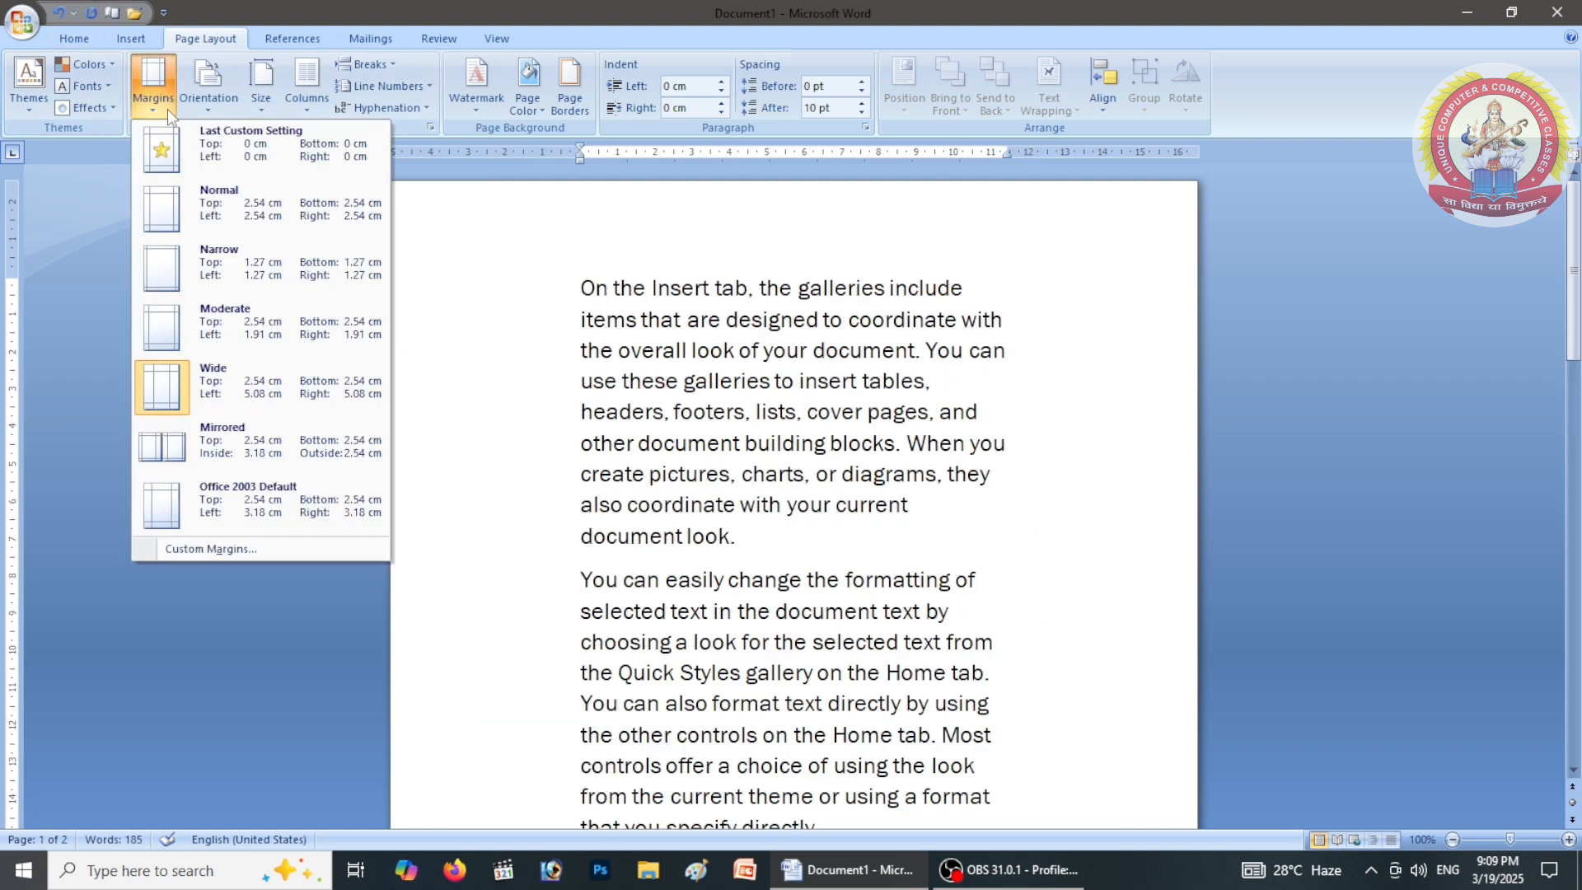
left_click(206, 554)
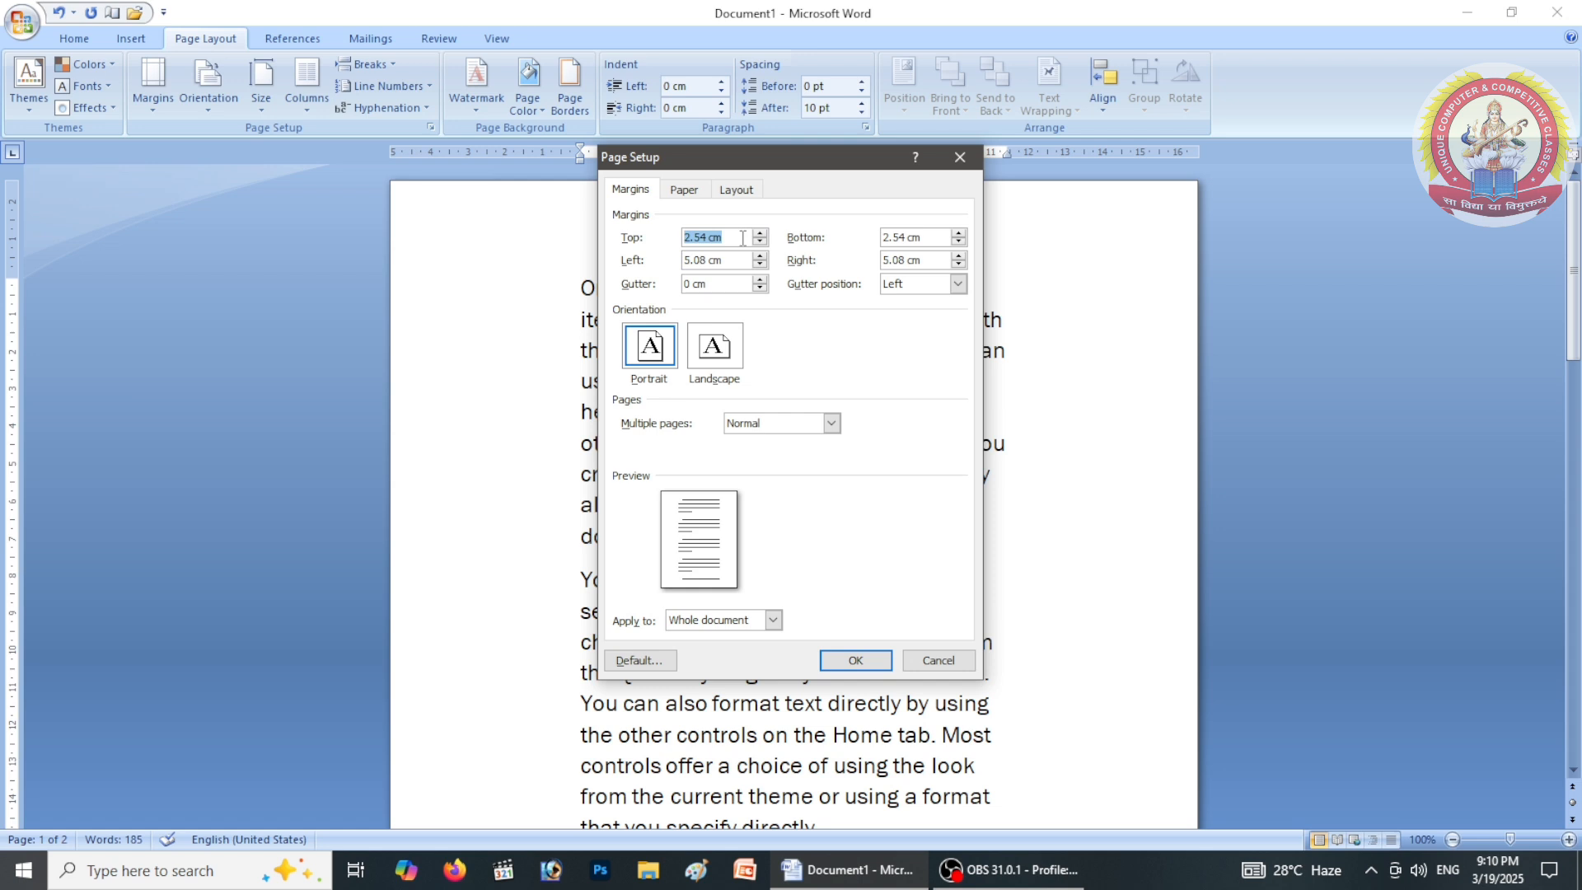
type("1")
key("Tab")
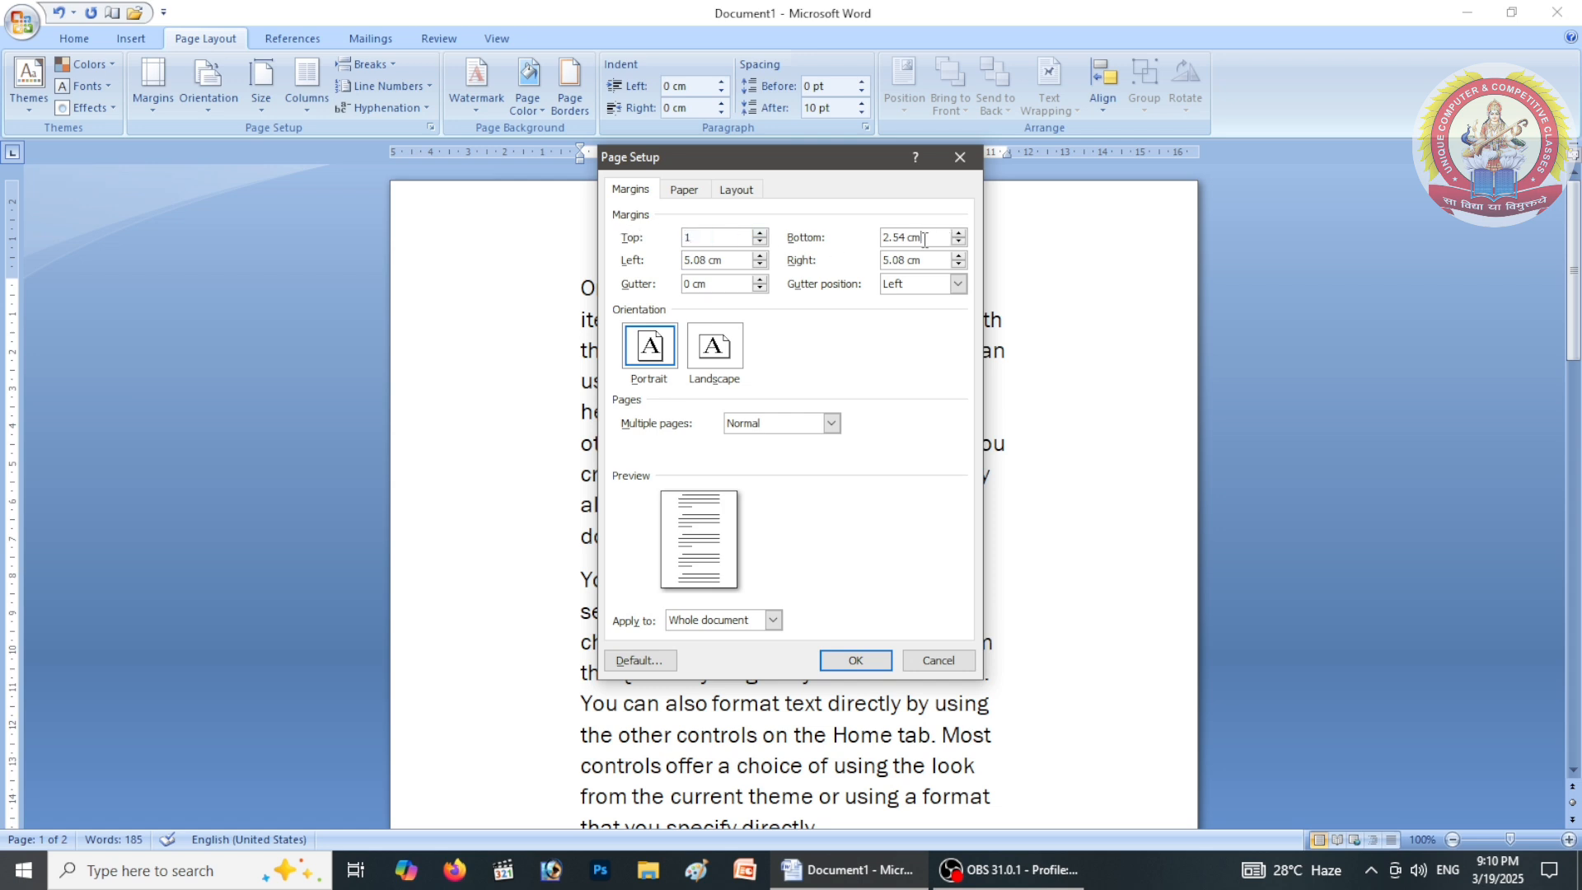
type("1")
left_click_drag(740, 261, 680, 262)
type("1")
left_click_drag(922, 262, 859, 274)
type("1")
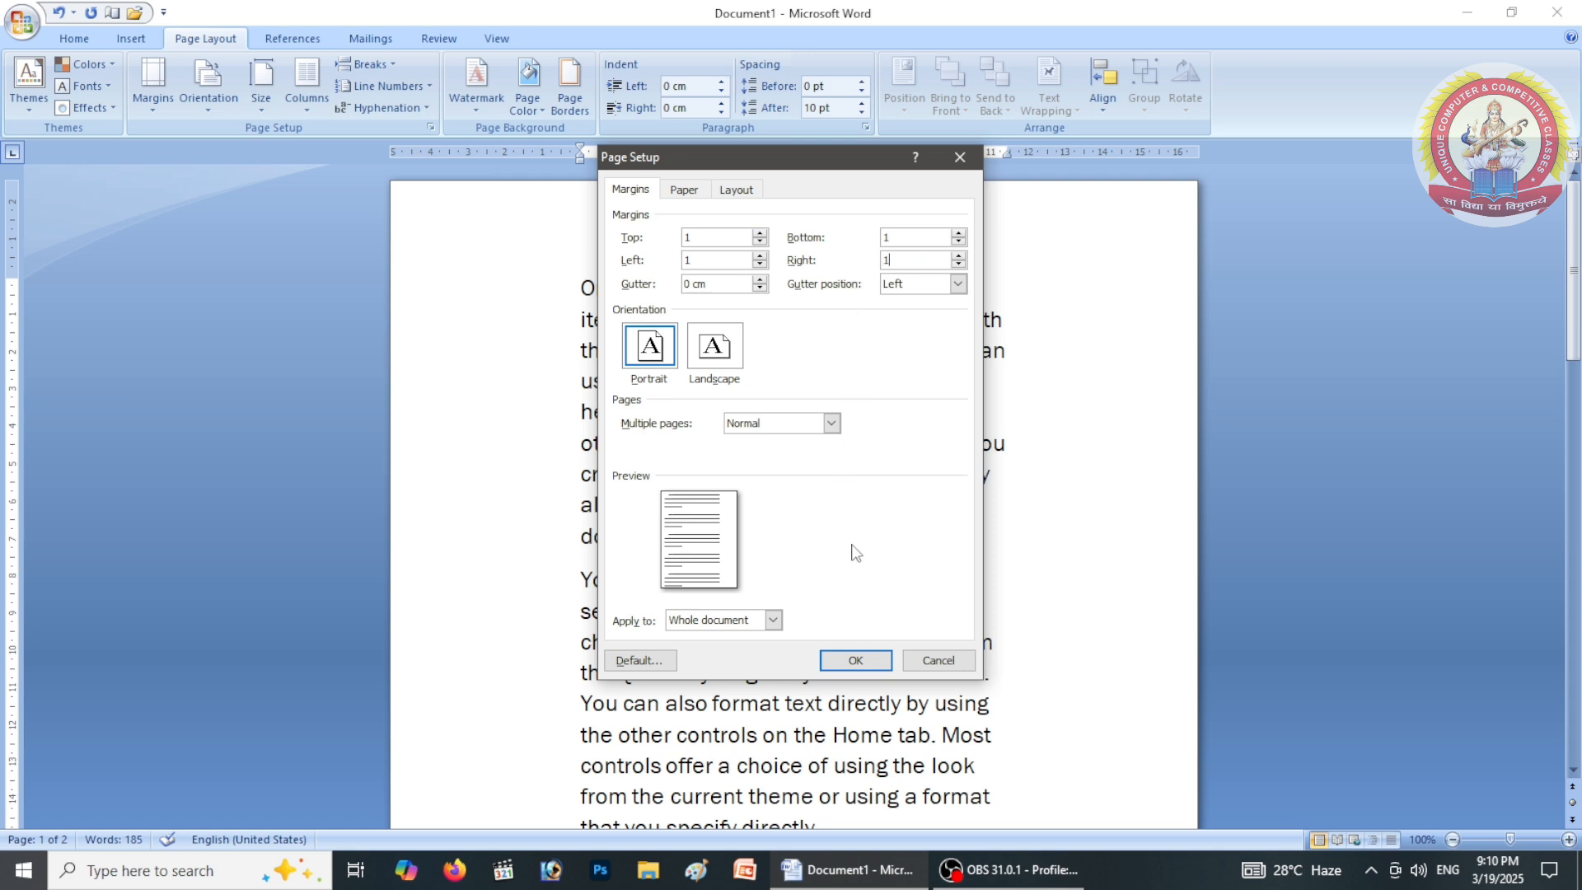
left_click(855, 659)
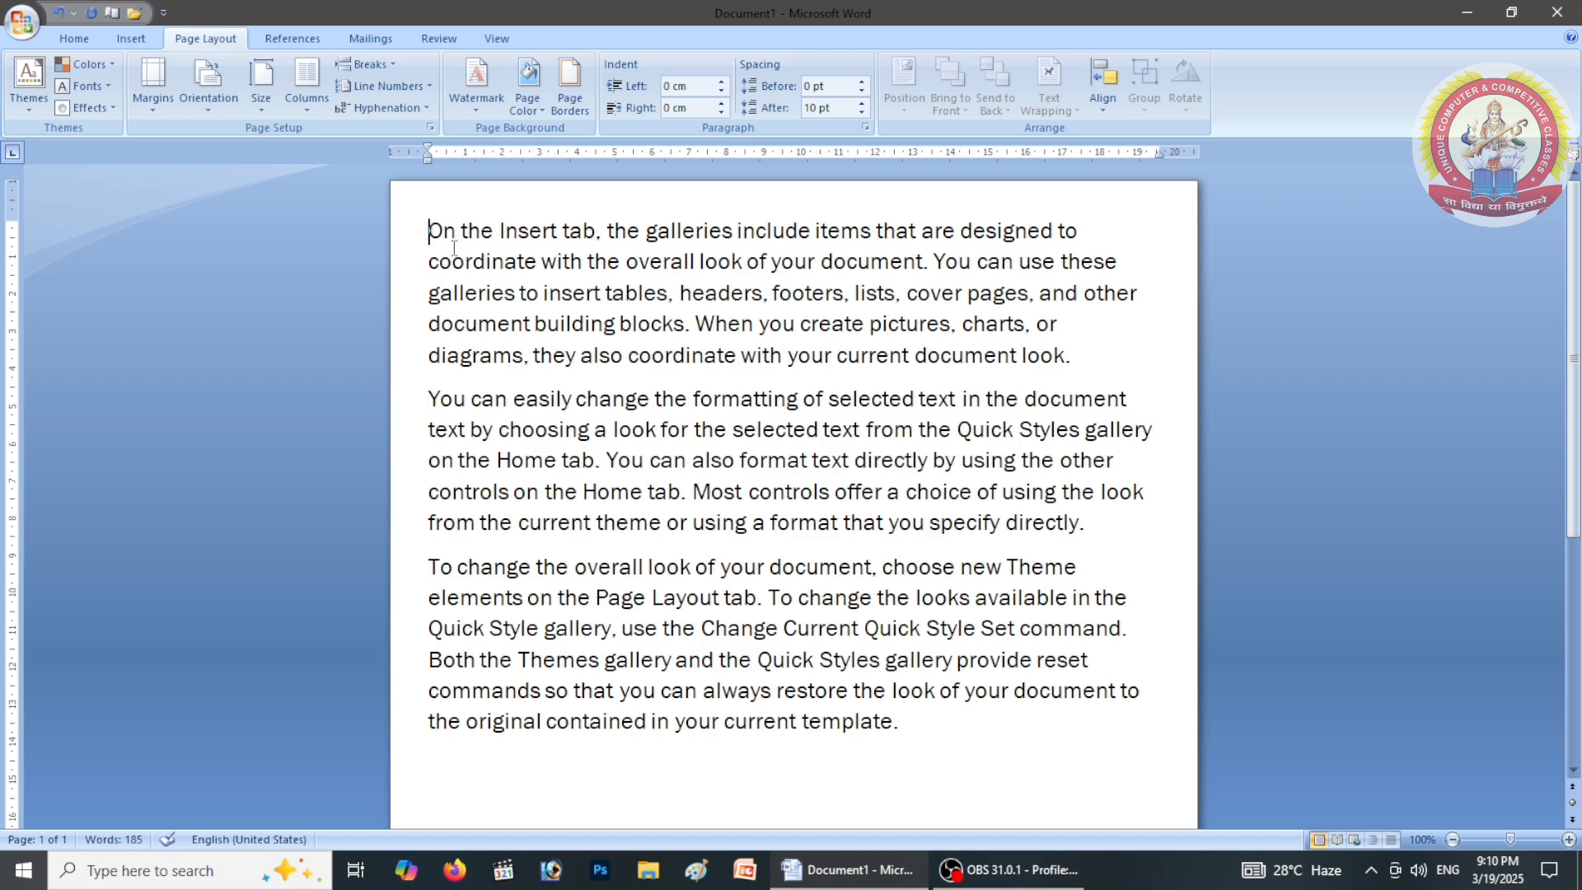
Select all of the document's text and enlarge it to font size 24
left_click_drag(454, 247, 954, 762)
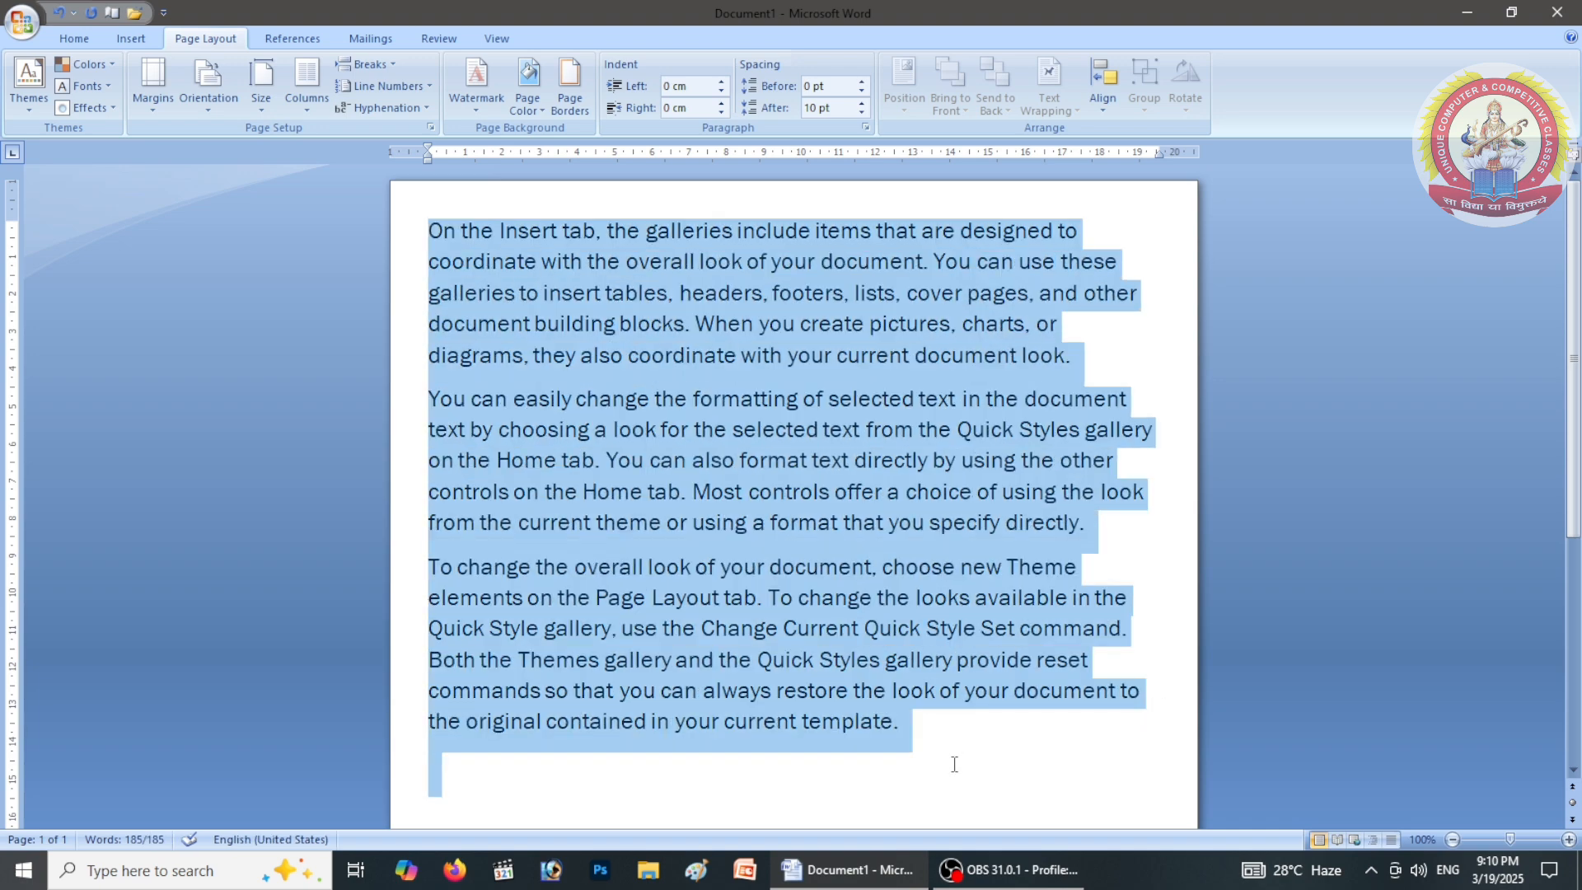
key("ctrl+shift+period")
key("ctrl+shift+period")
key("ctrl+shift+period")
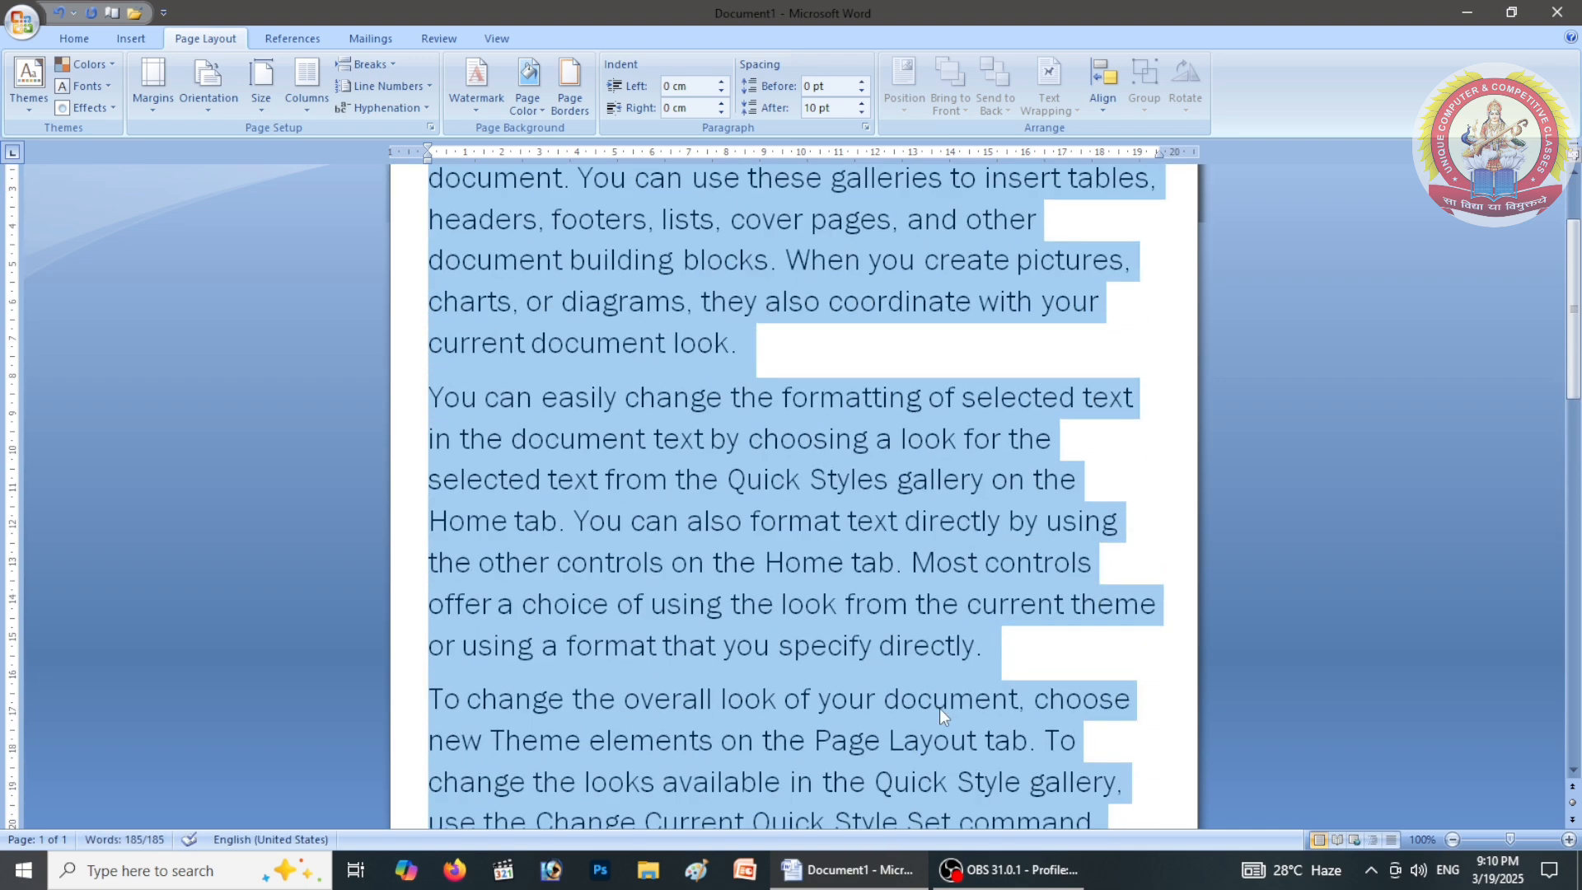
left_click(641, 774)
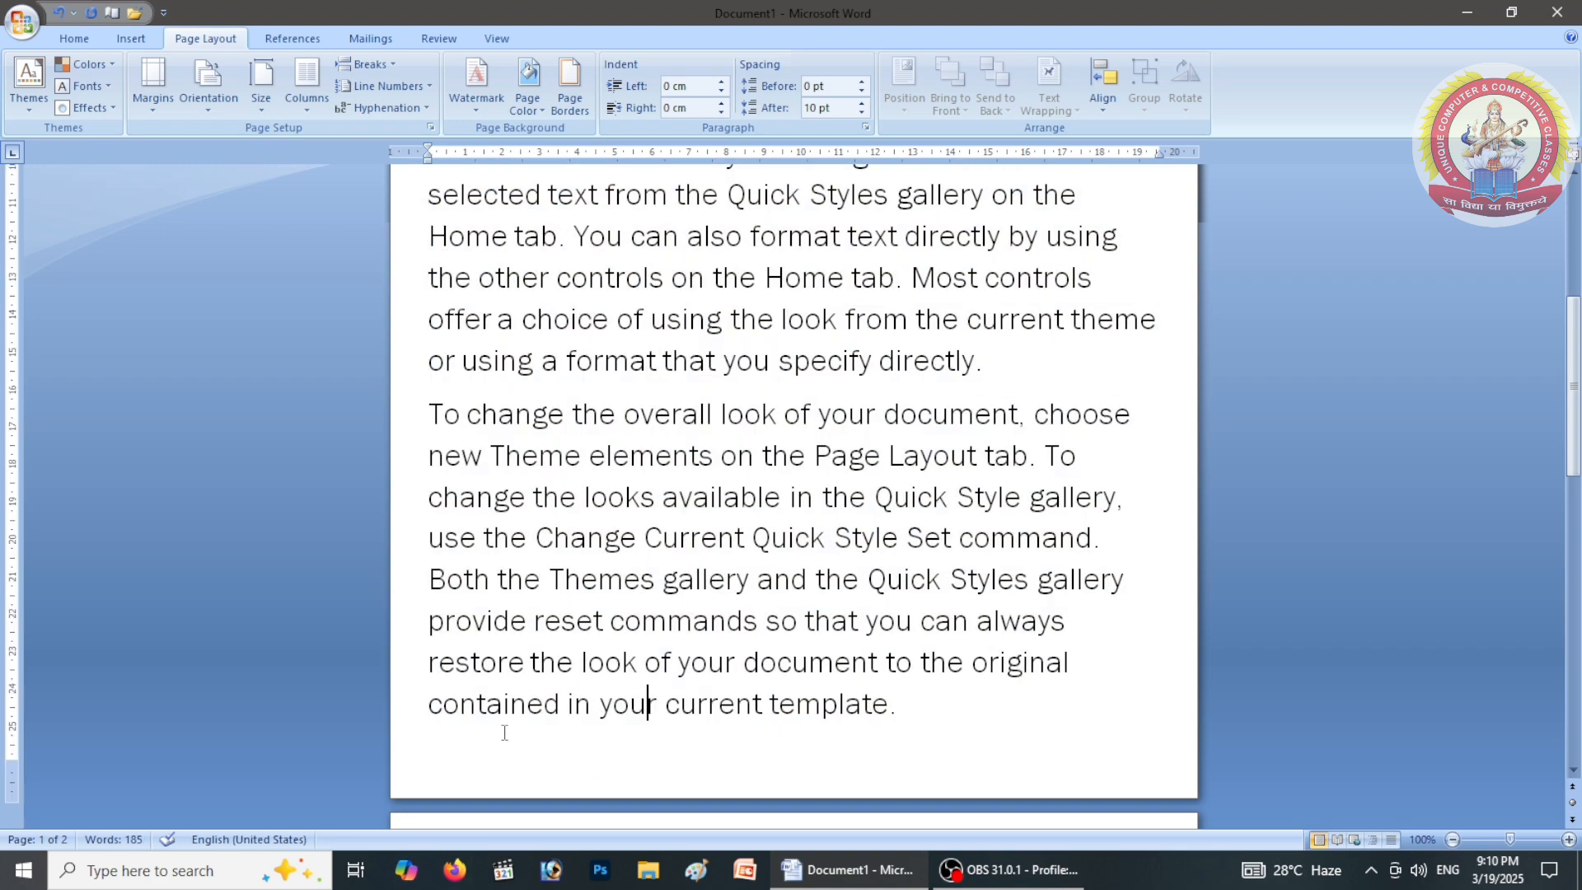
scroll(595, 709, "up", 3)
scroll(595, 709, "up", 1)
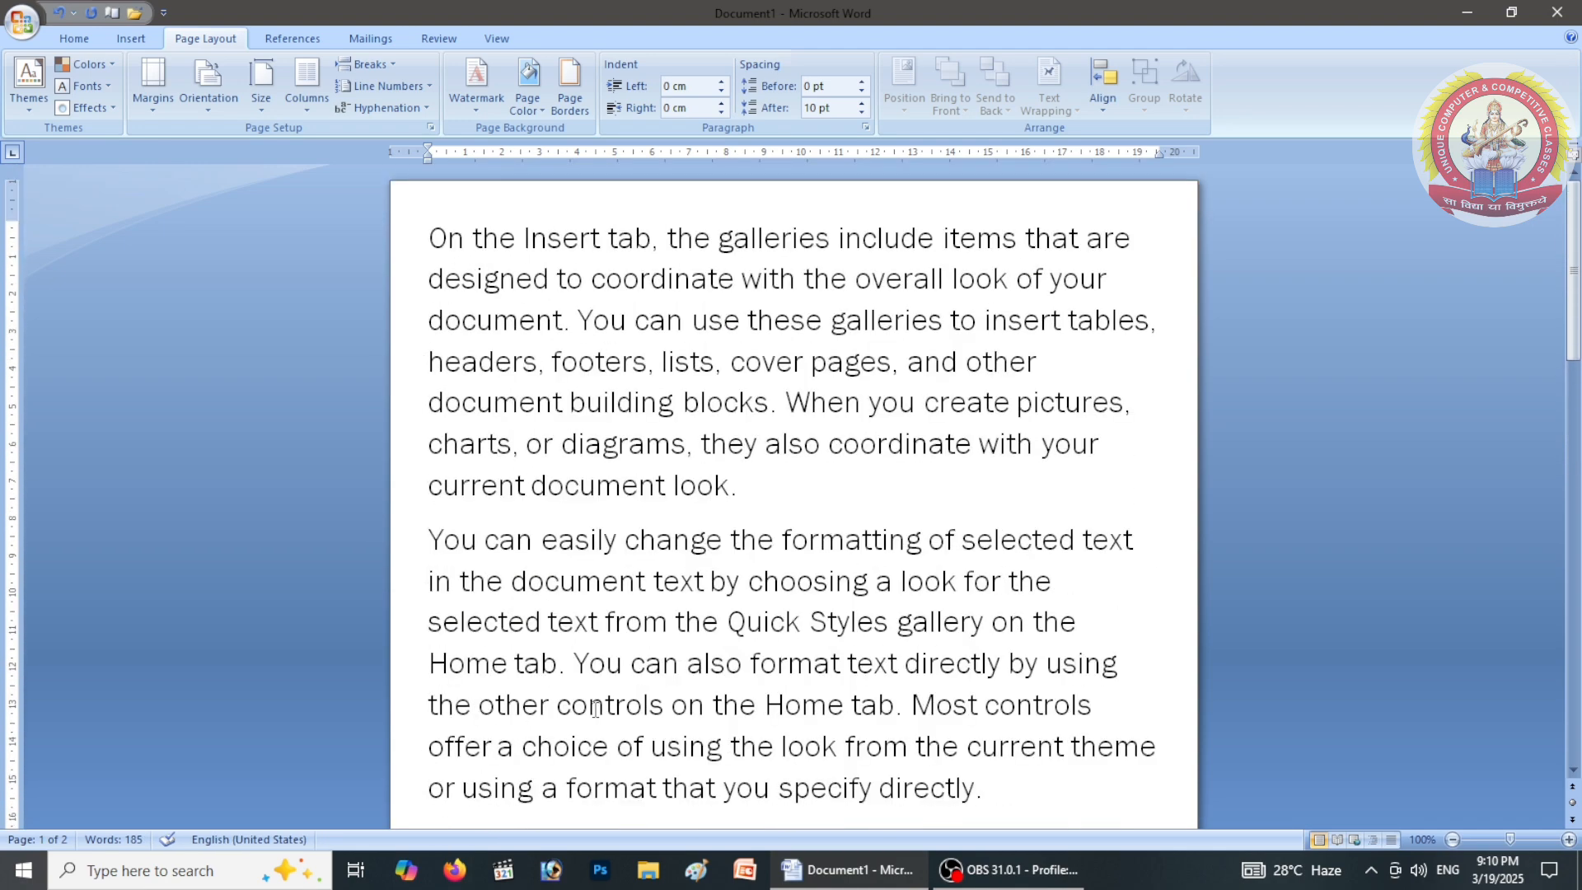
right_click(595, 708)
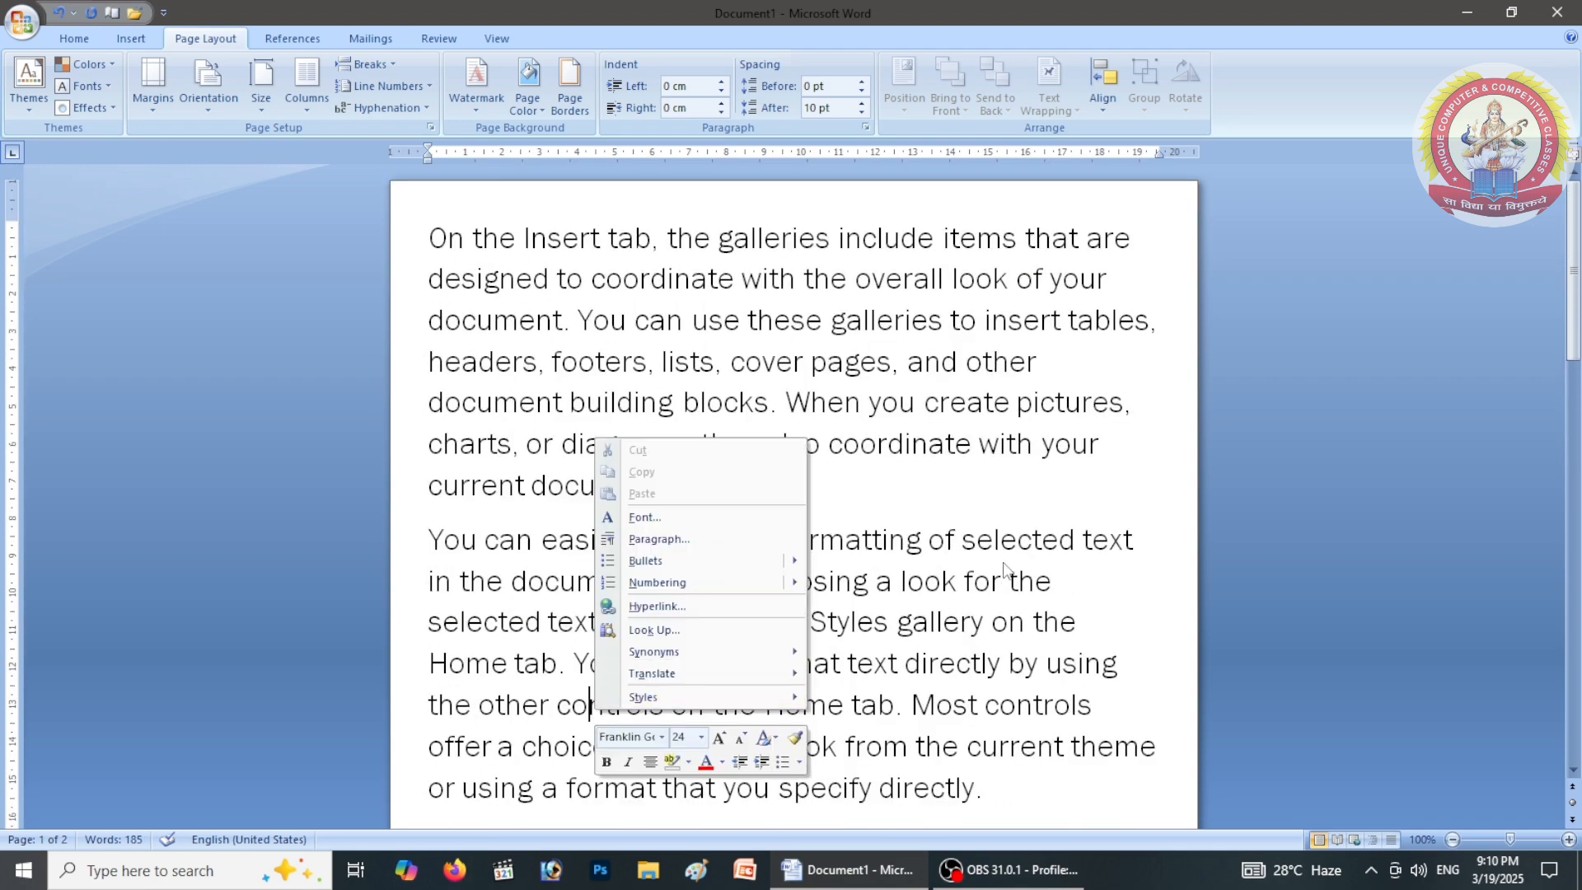
key("Escape")
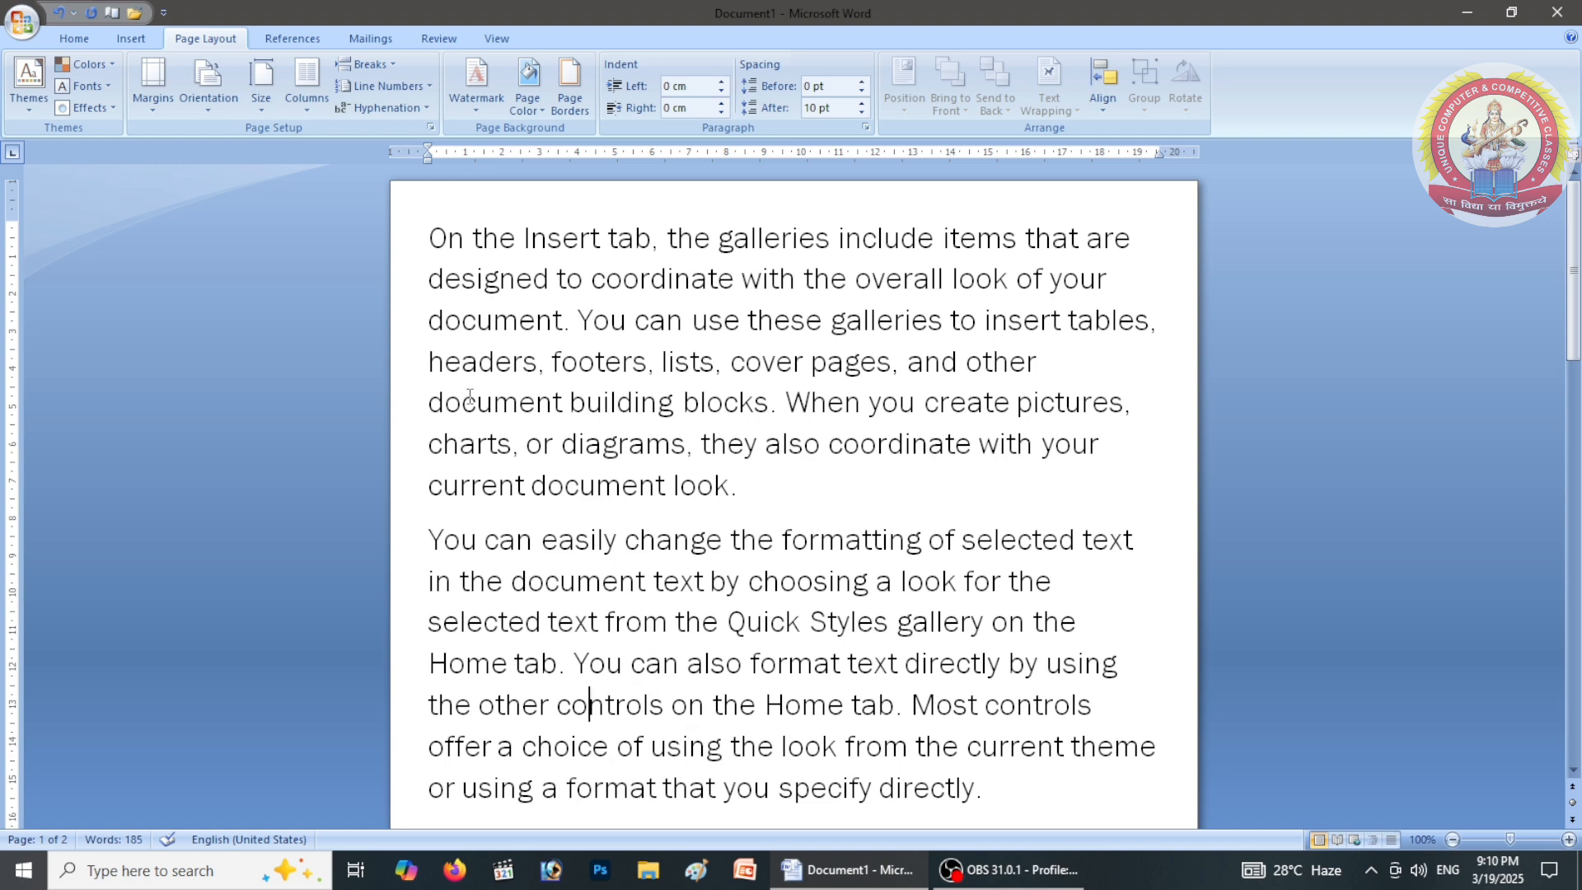
Apply the Normal margins preset of 2.54 cm on all sides to the document and clear the text selection
key("ctrl+a")
left_click(153, 93)
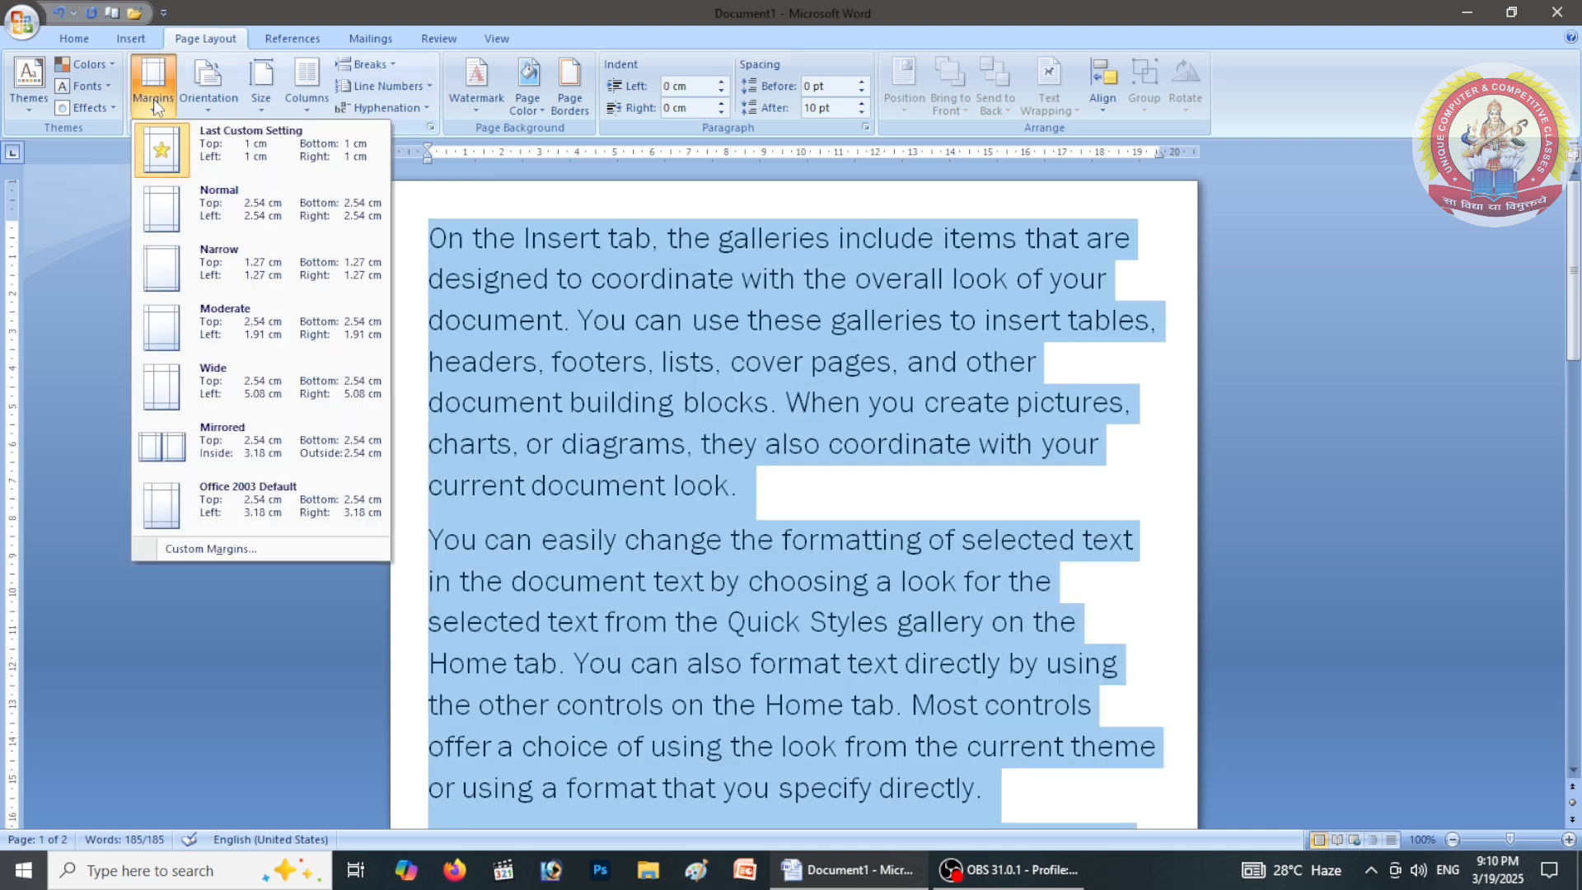
left_click(247, 203)
left_click(440, 418)
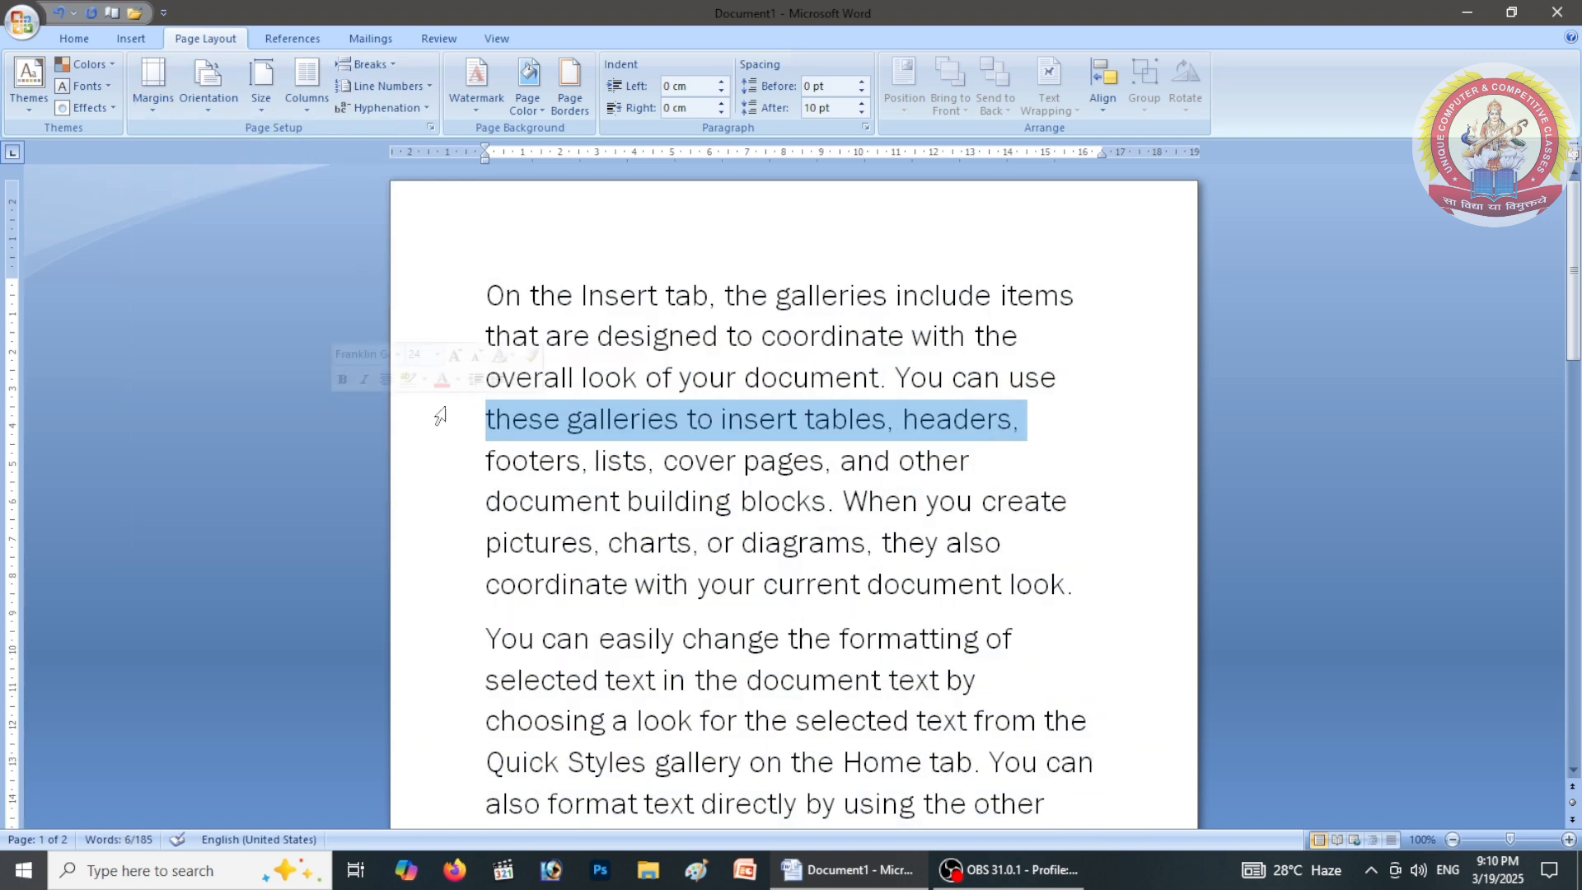
triple_click(413, 438)
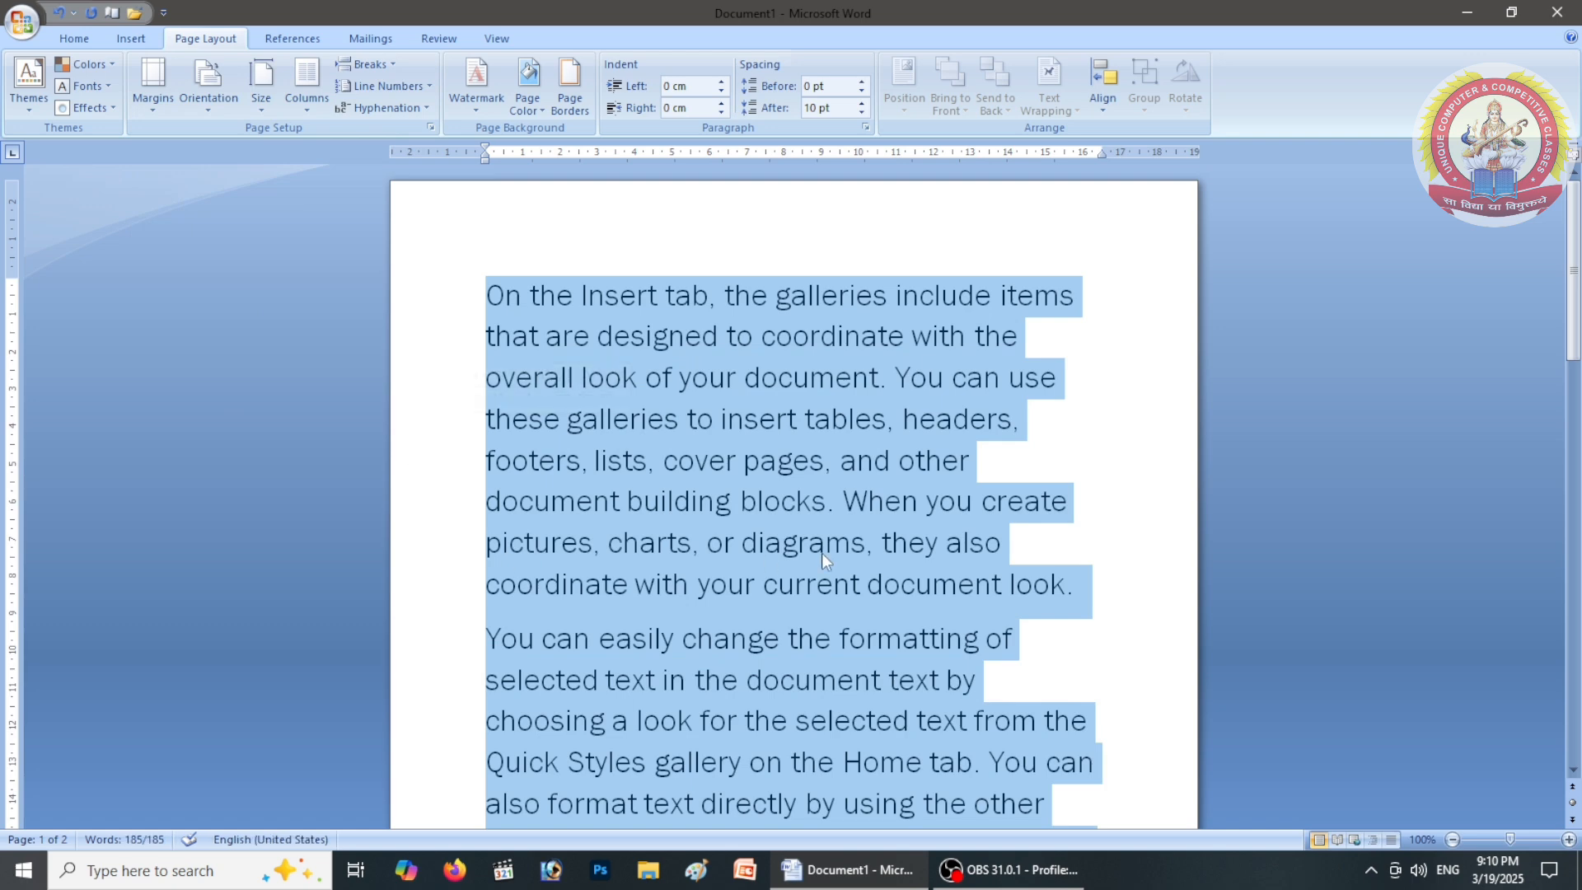
left_click(1149, 520)
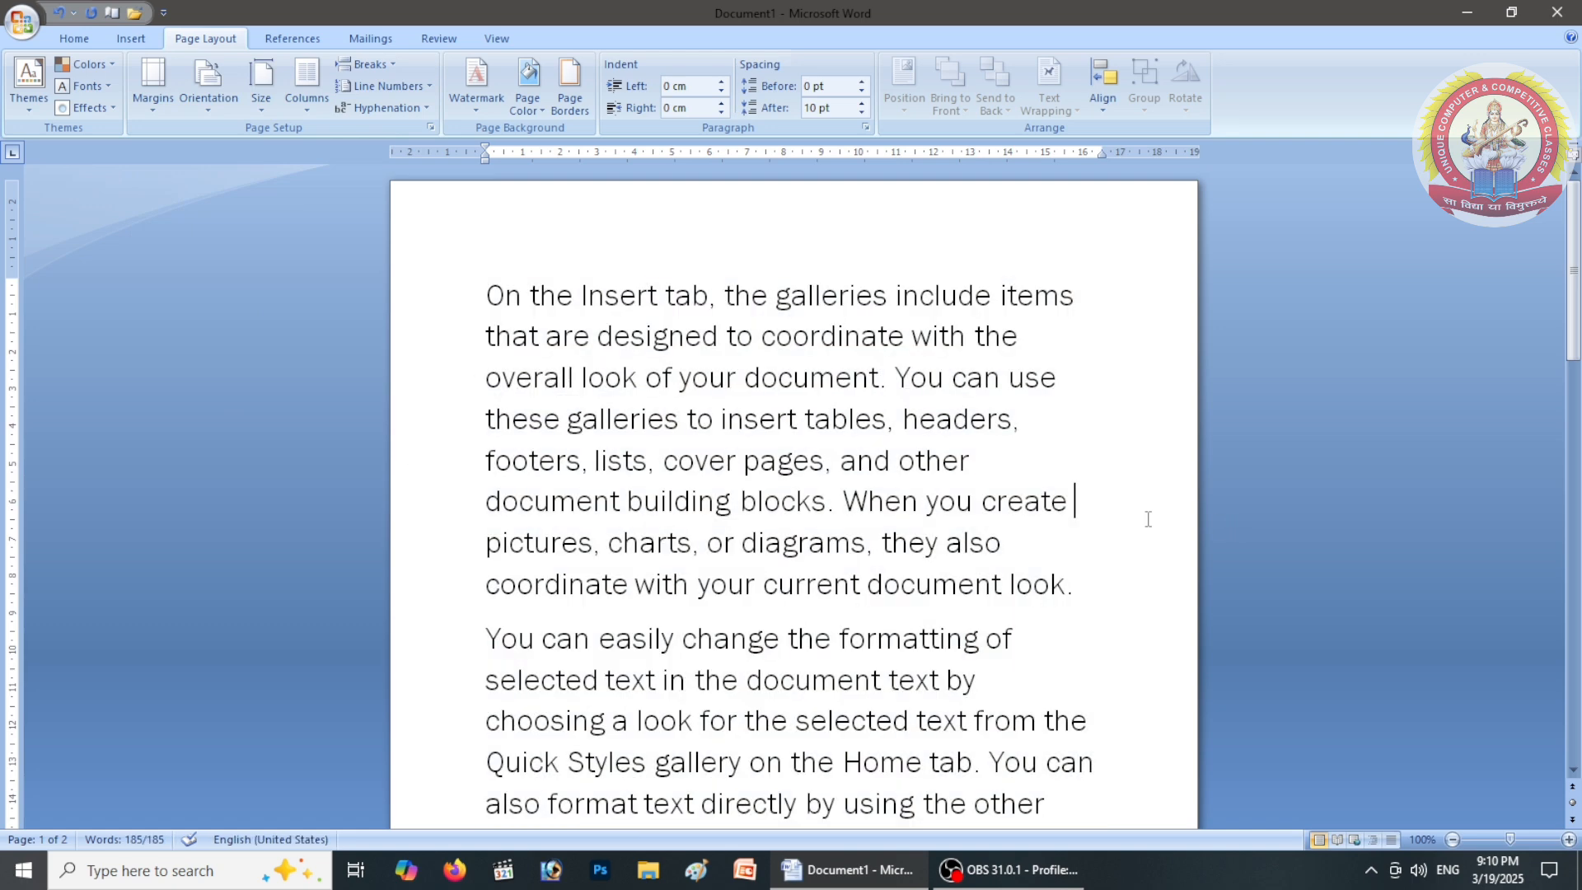
Change the document's page orientation to Landscape and view both pages side by side
left_click(199, 122)
left_click(442, 354)
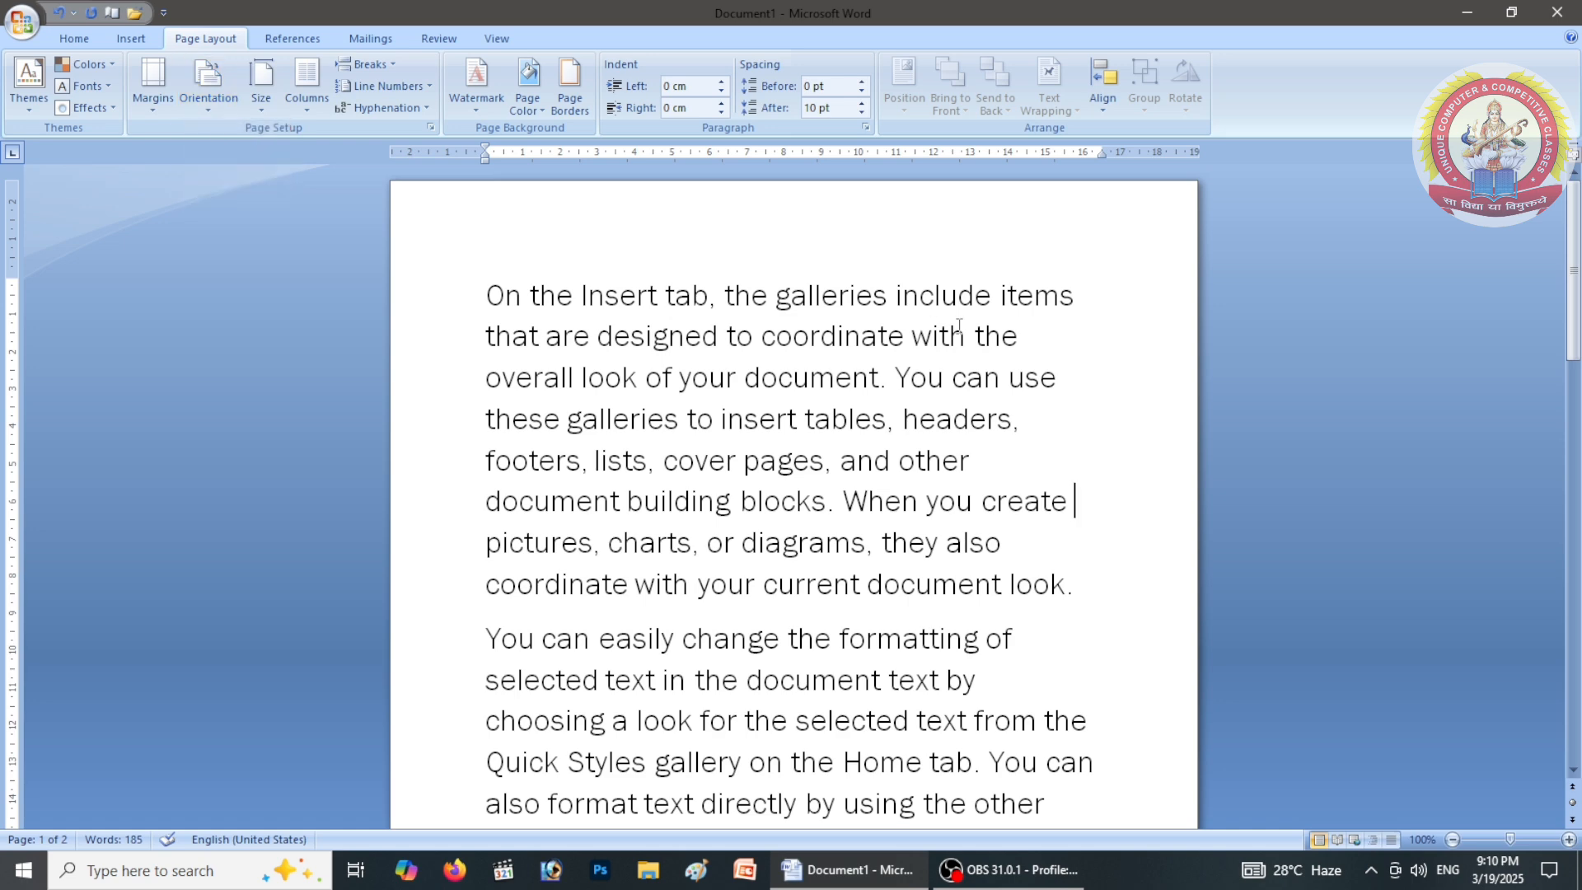
scroll(959, 325, "down", 2)
scroll(576, 264, "up", 2)
left_click(212, 118)
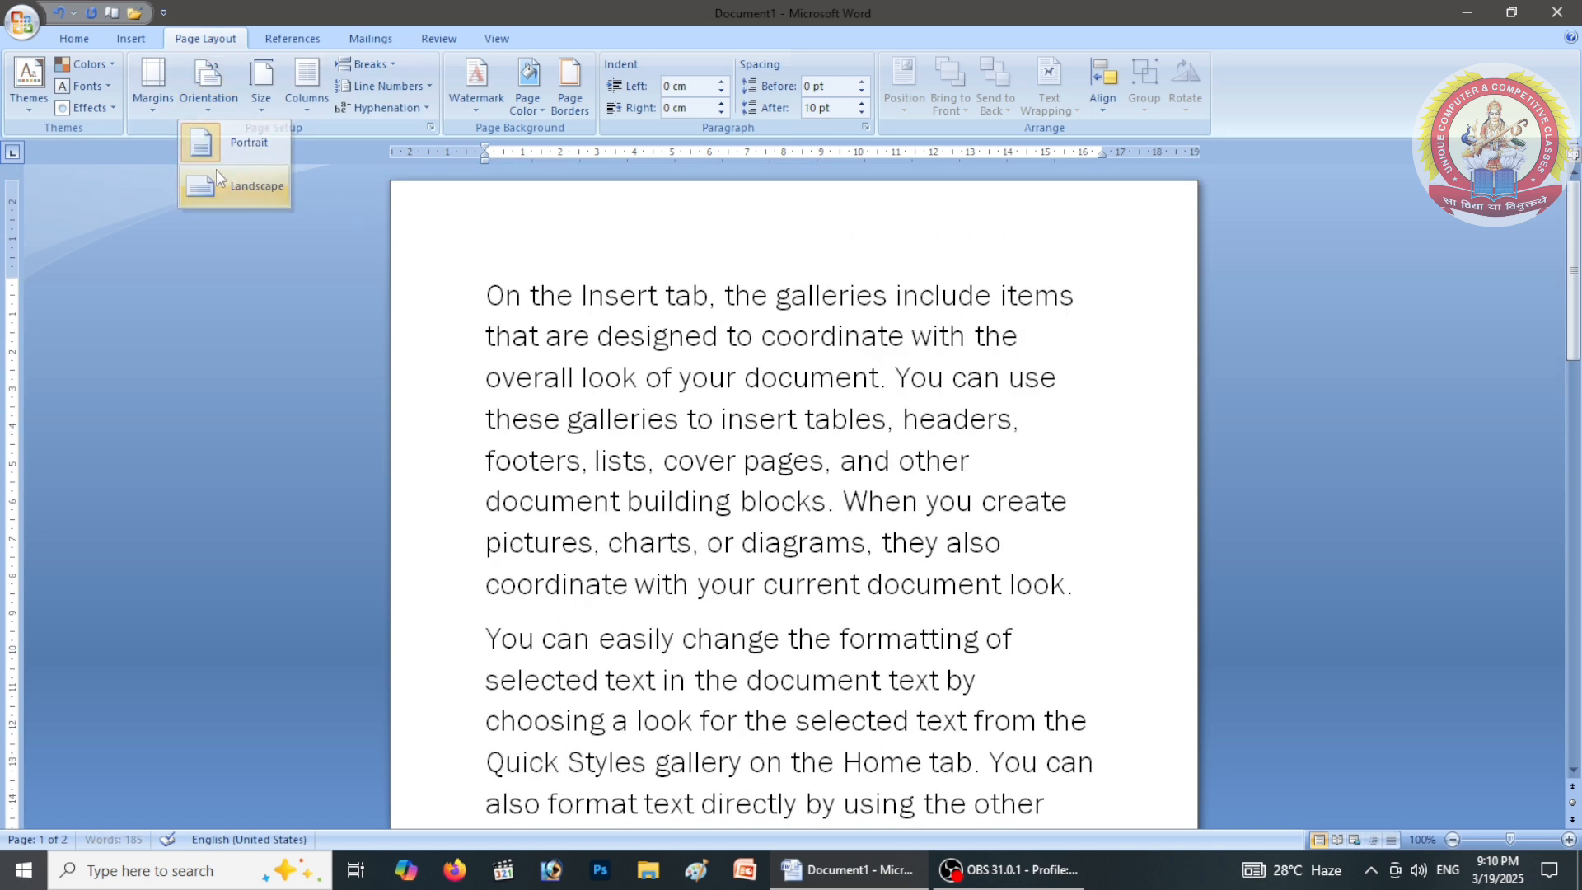
left_click(243, 280)
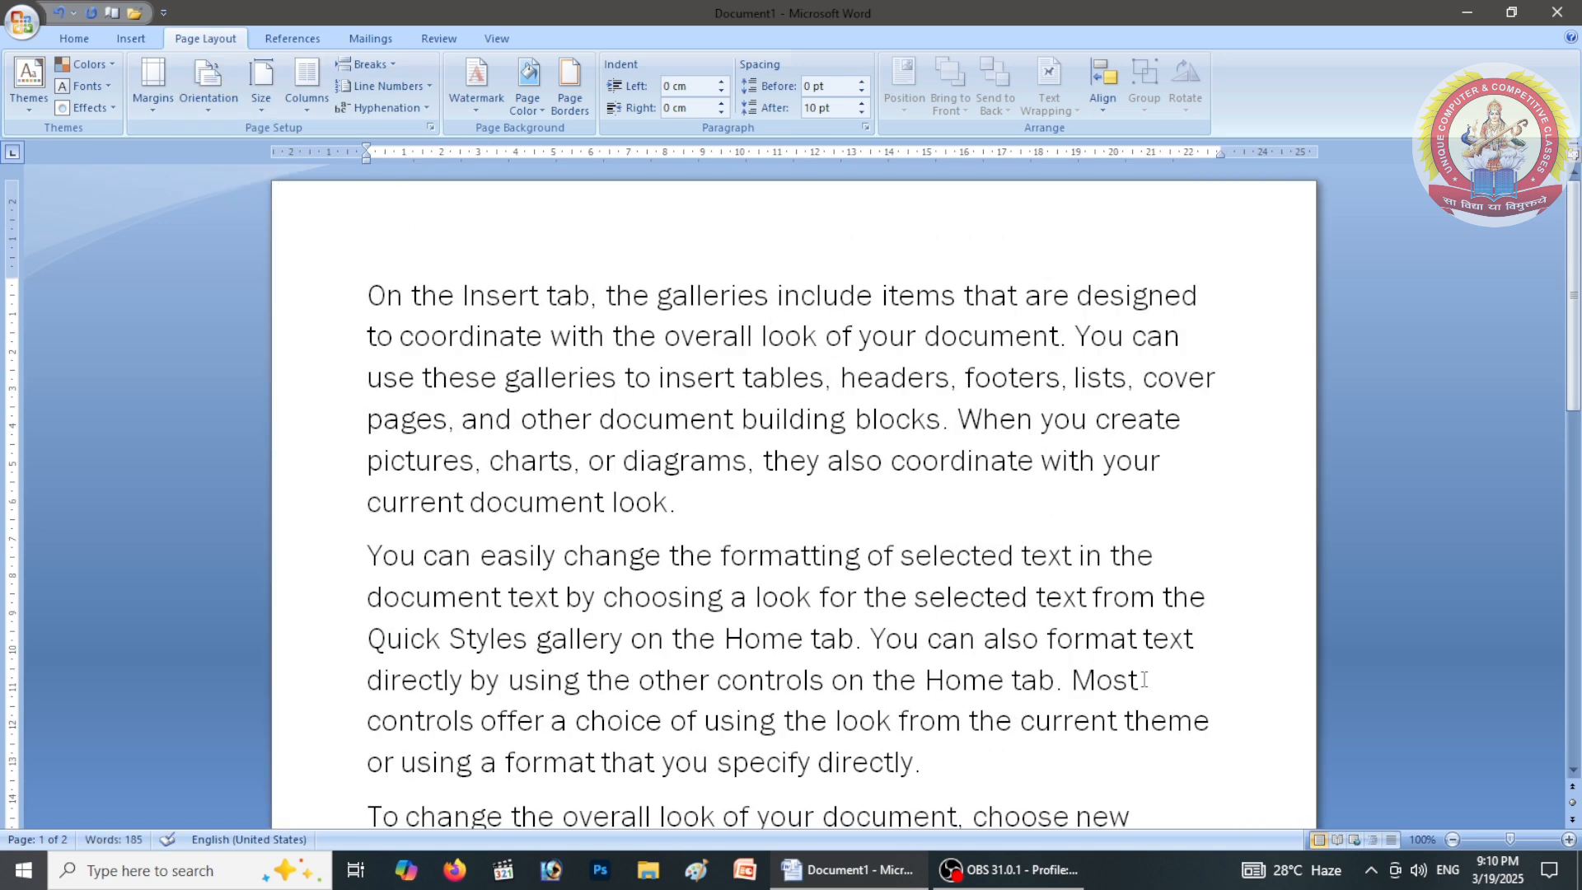
left_click(1453, 838)
left_click(1453, 838)
left_click(1453, 838)
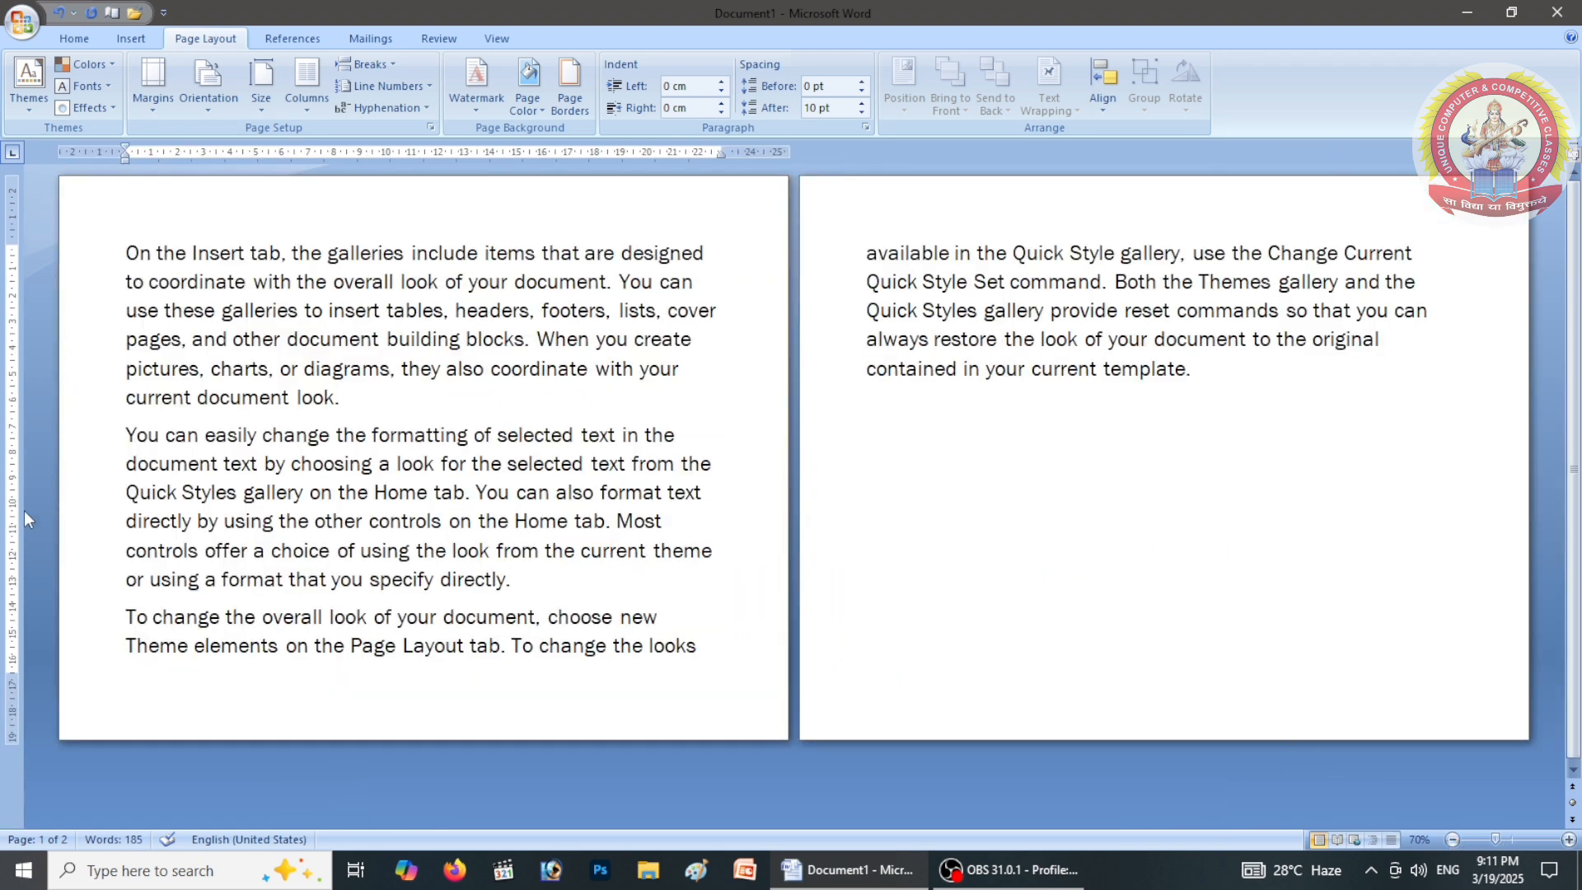
Change the page orientation back to Portrait and return to the 100% page view
left_click(153, 87)
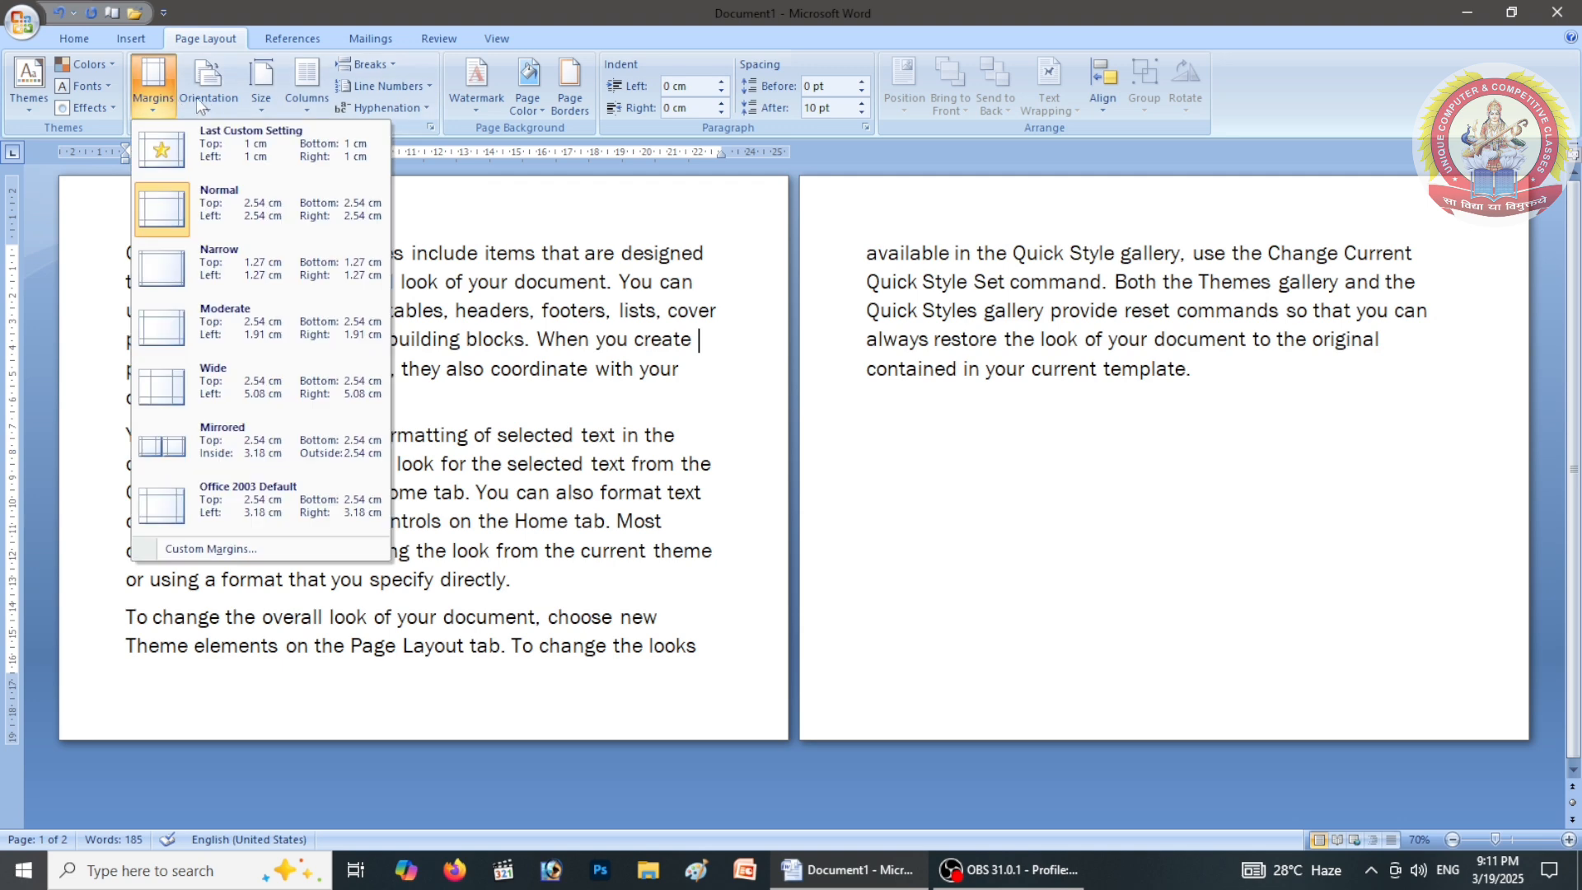
left_click(206, 98)
left_click(208, 143)
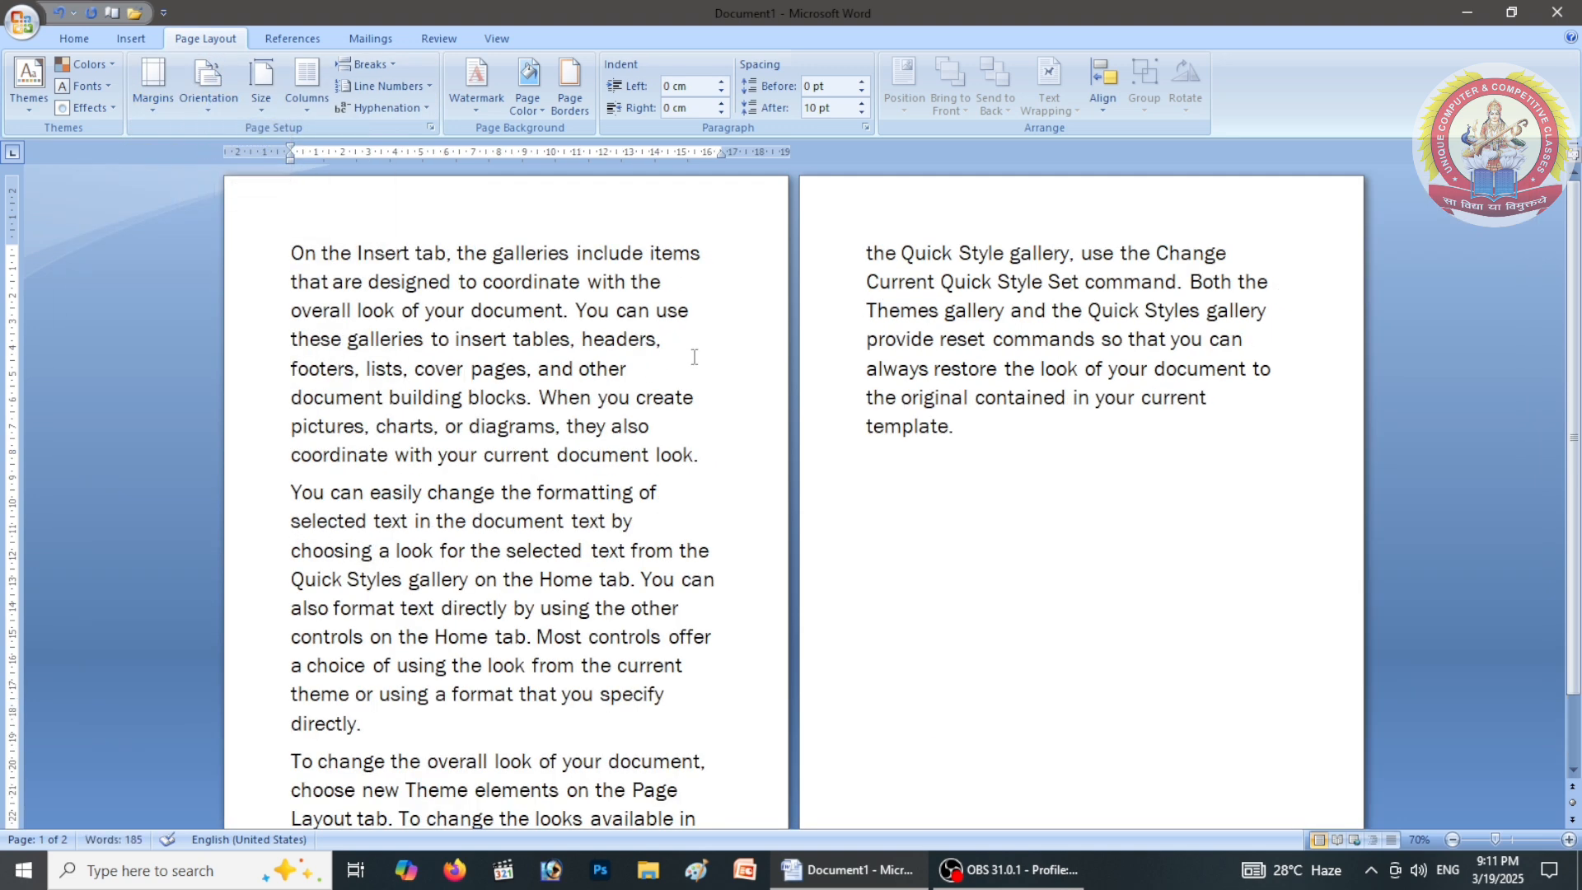
left_click(208, 89)
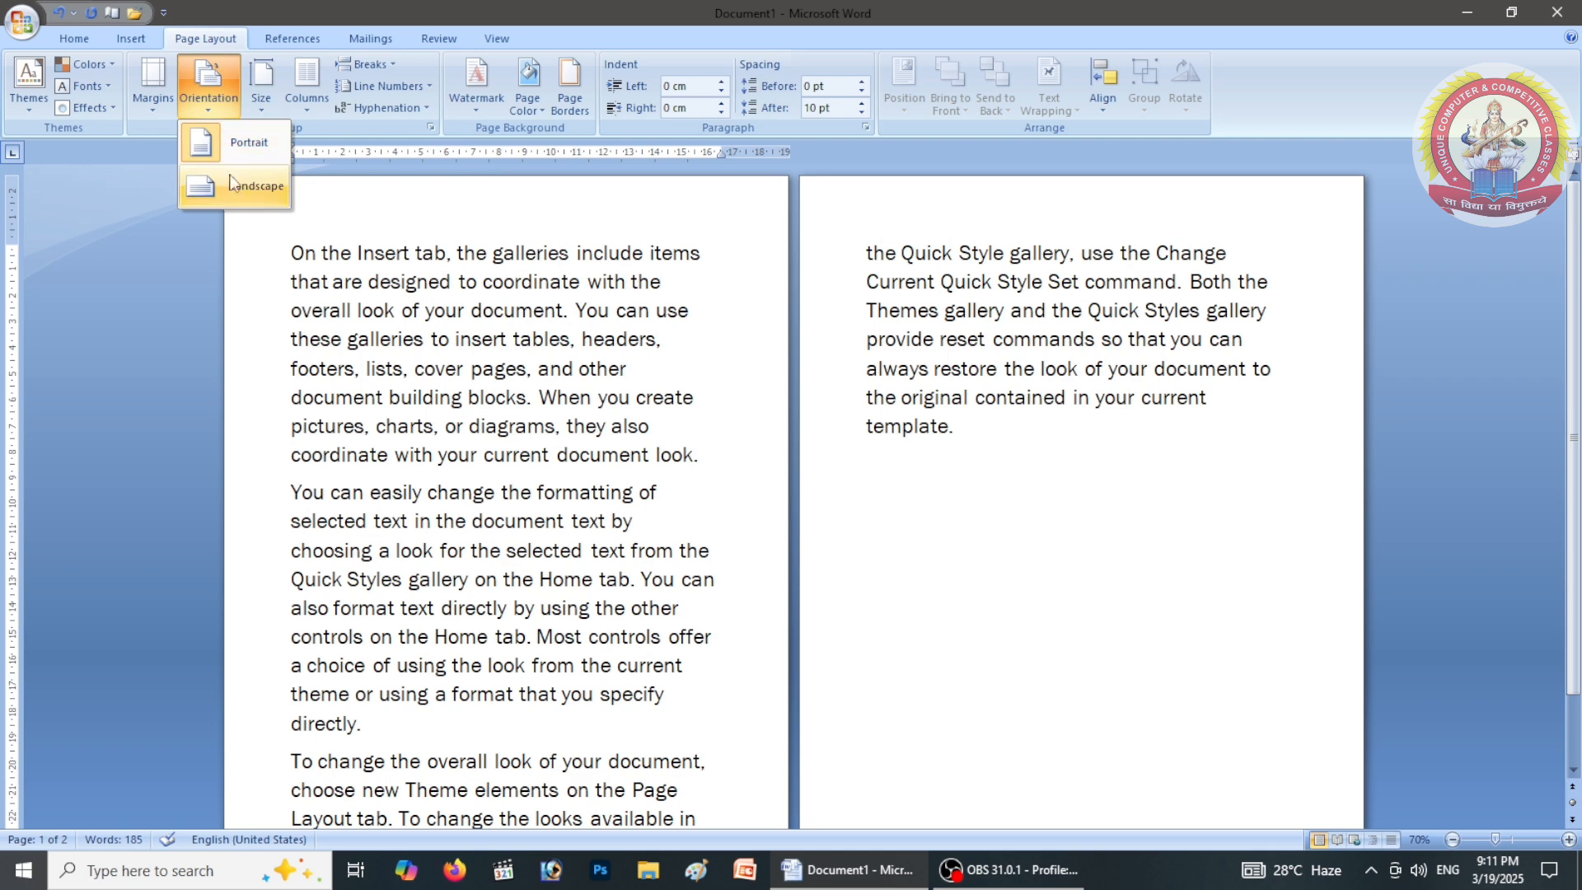
left_click(251, 268)
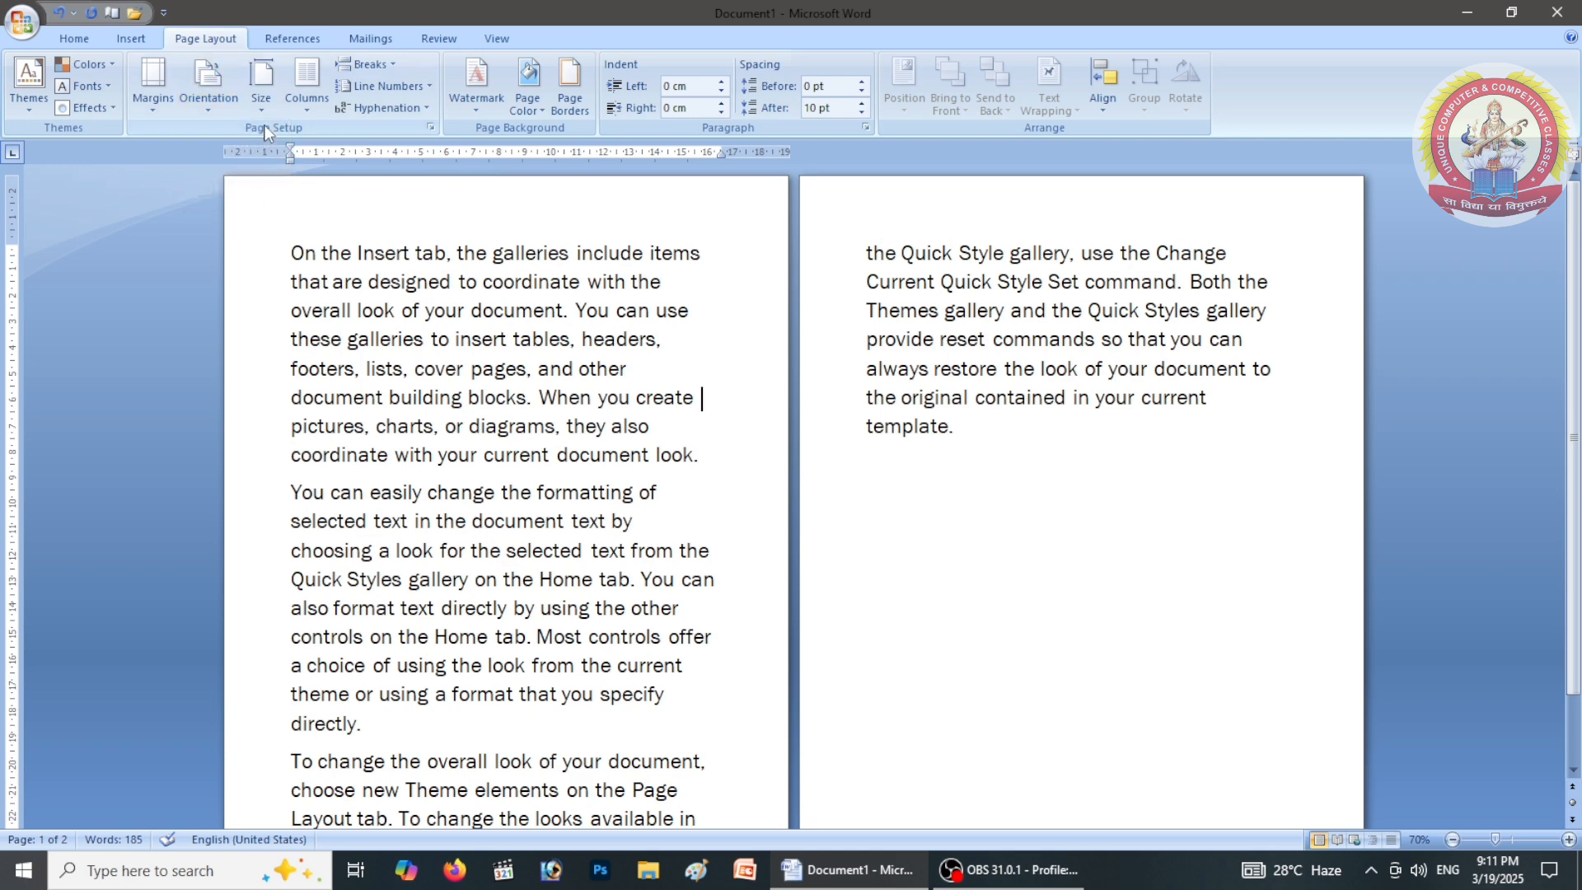
left_click(1567, 838)
left_click(1568, 839)
left_click(1567, 839)
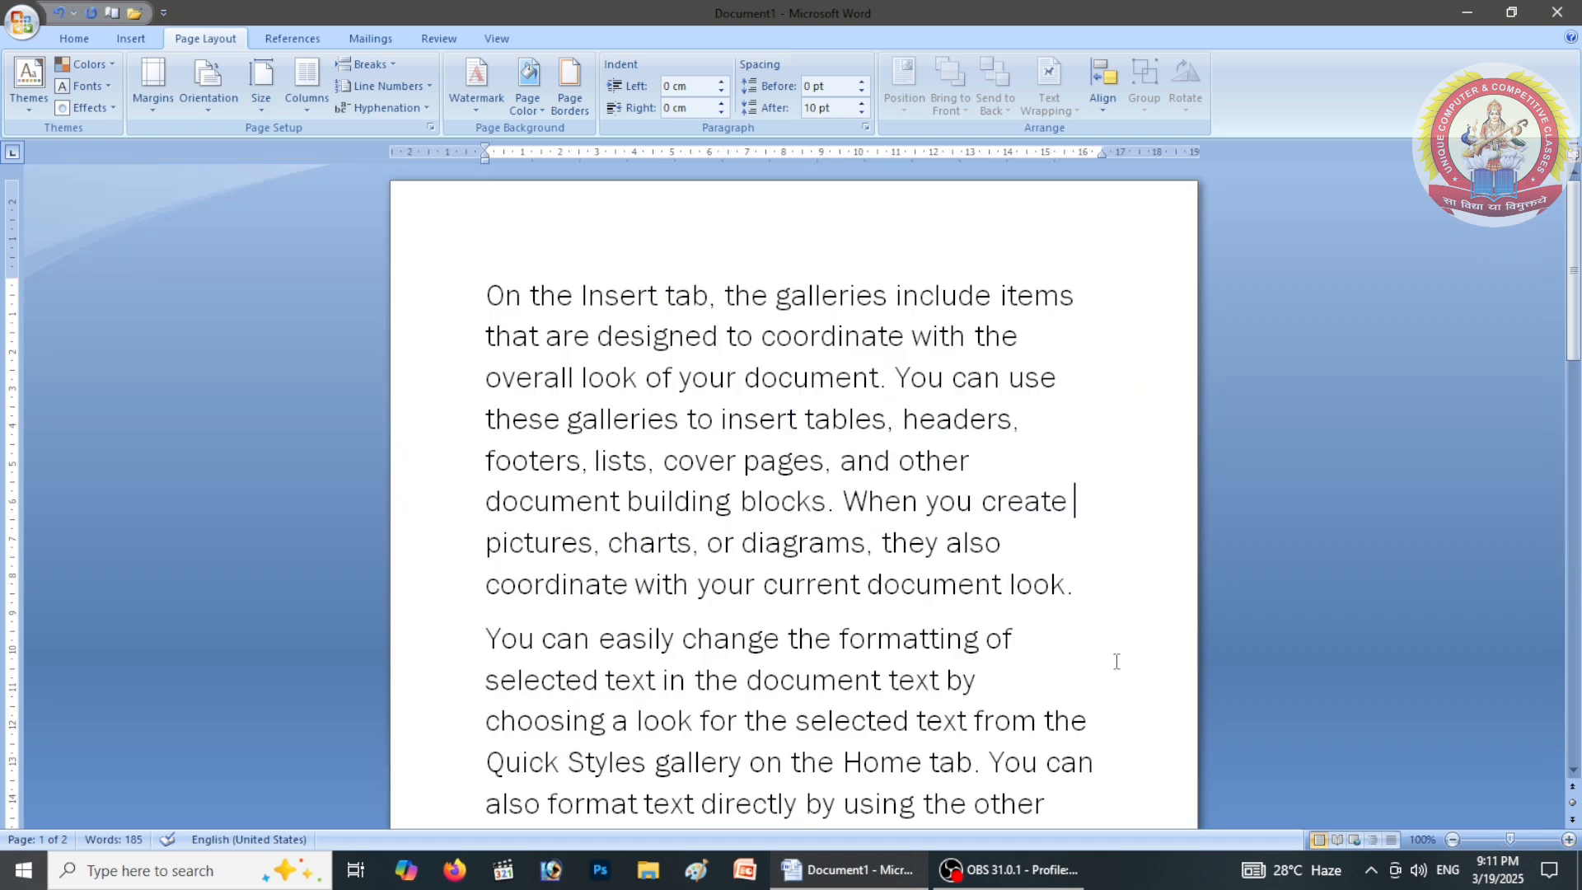
Set the document's paper size to A4, 21 cm x 29.7 cm
left_click(261, 90)
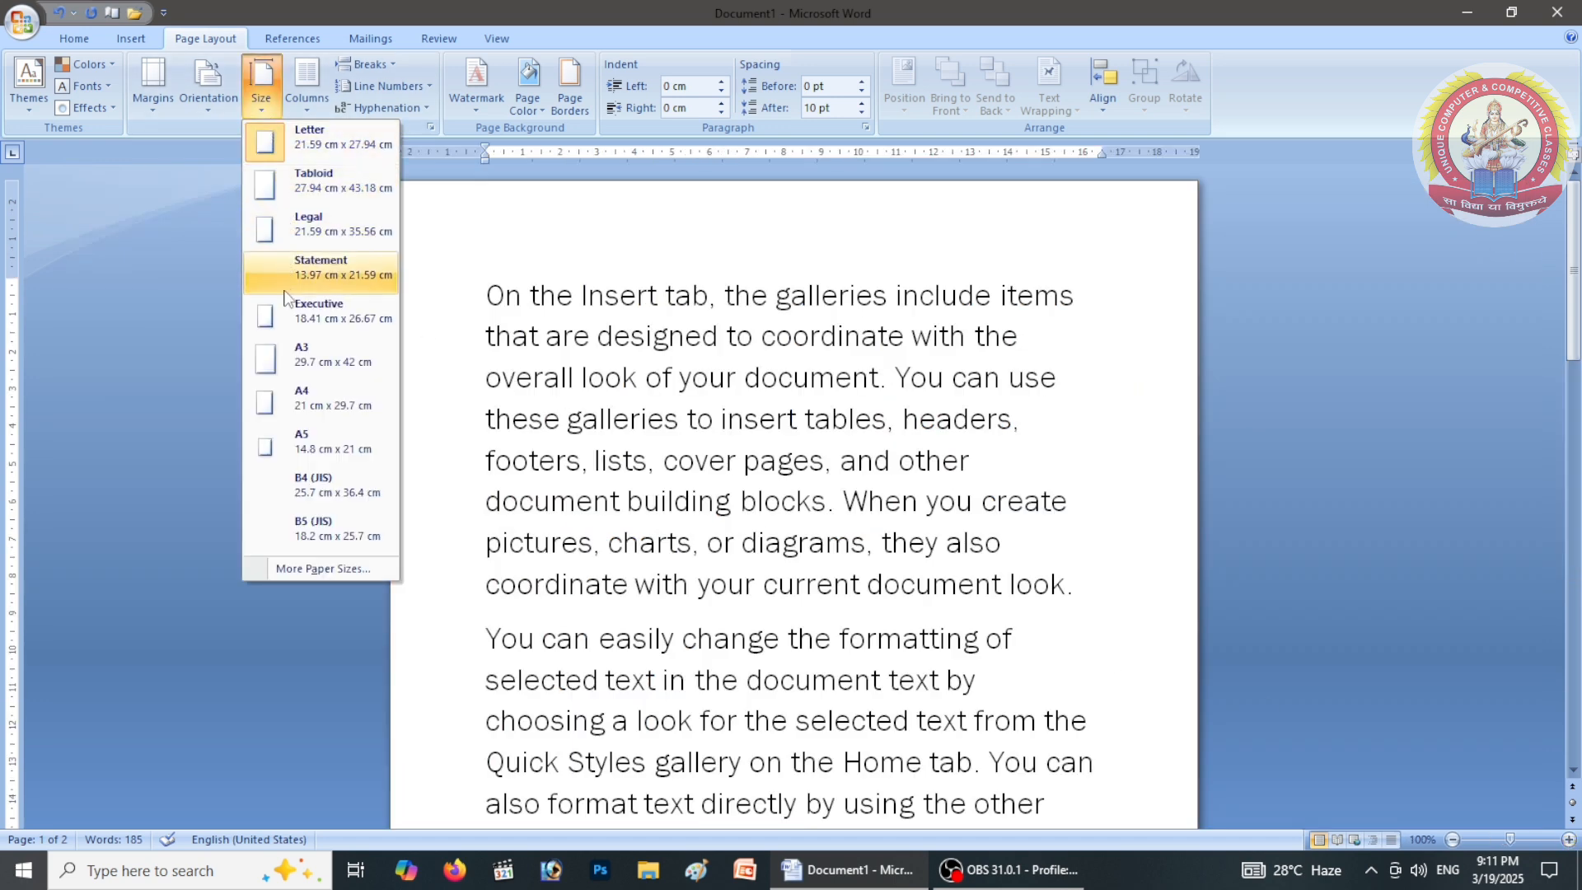
left_click(280, 409)
scroll(971, 484, "down", 2)
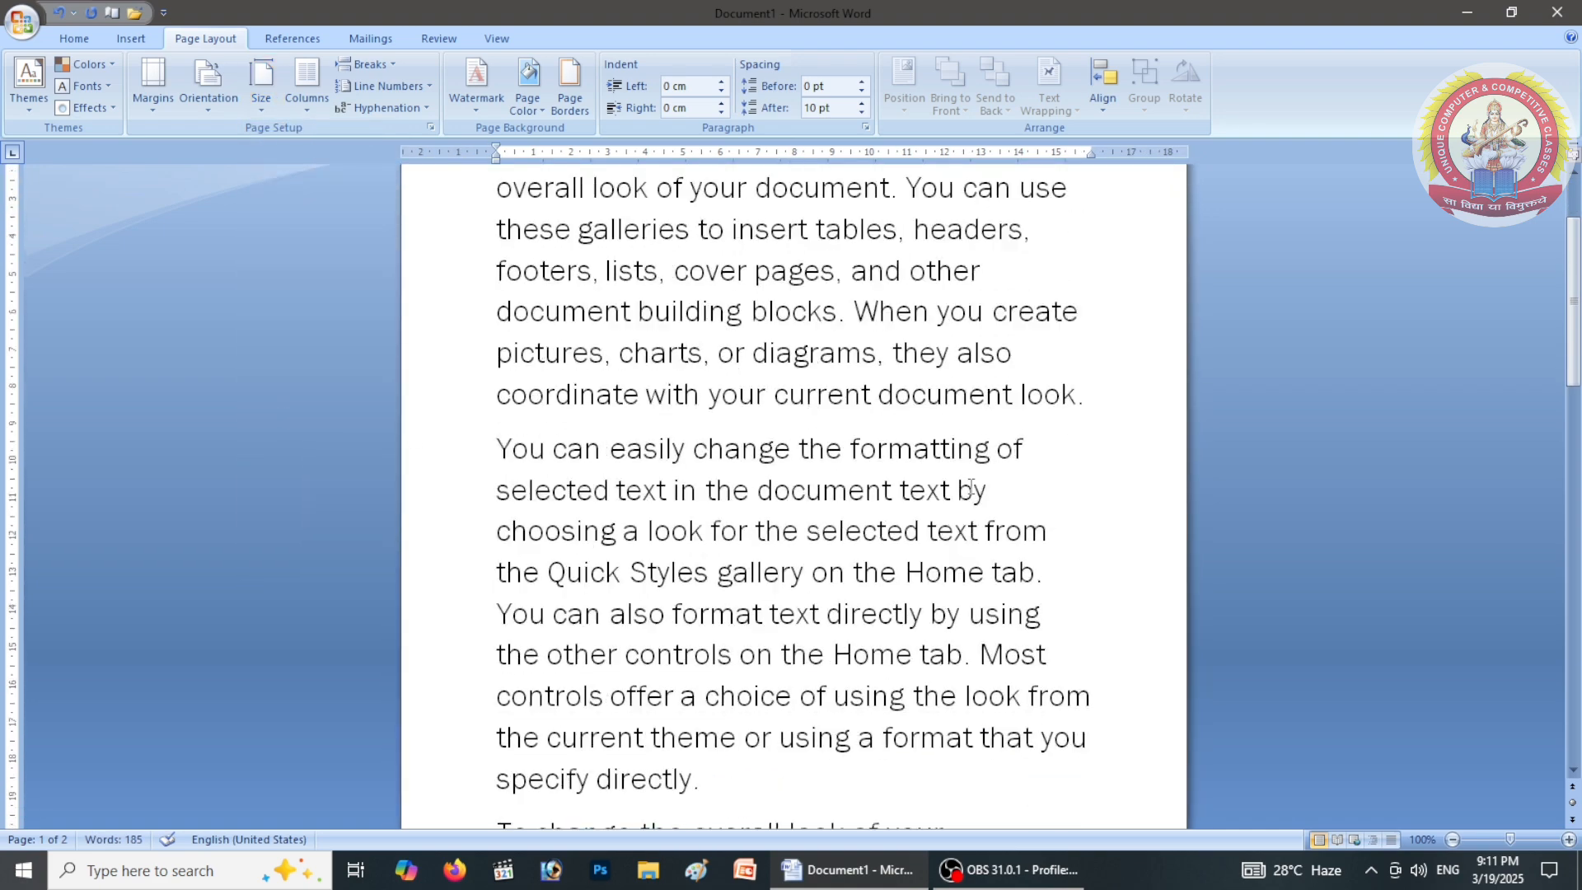
scroll(971, 484, "up", 2)
Try the A5 and A3 paper sizes and switch the document back to A4
left_click(261, 91)
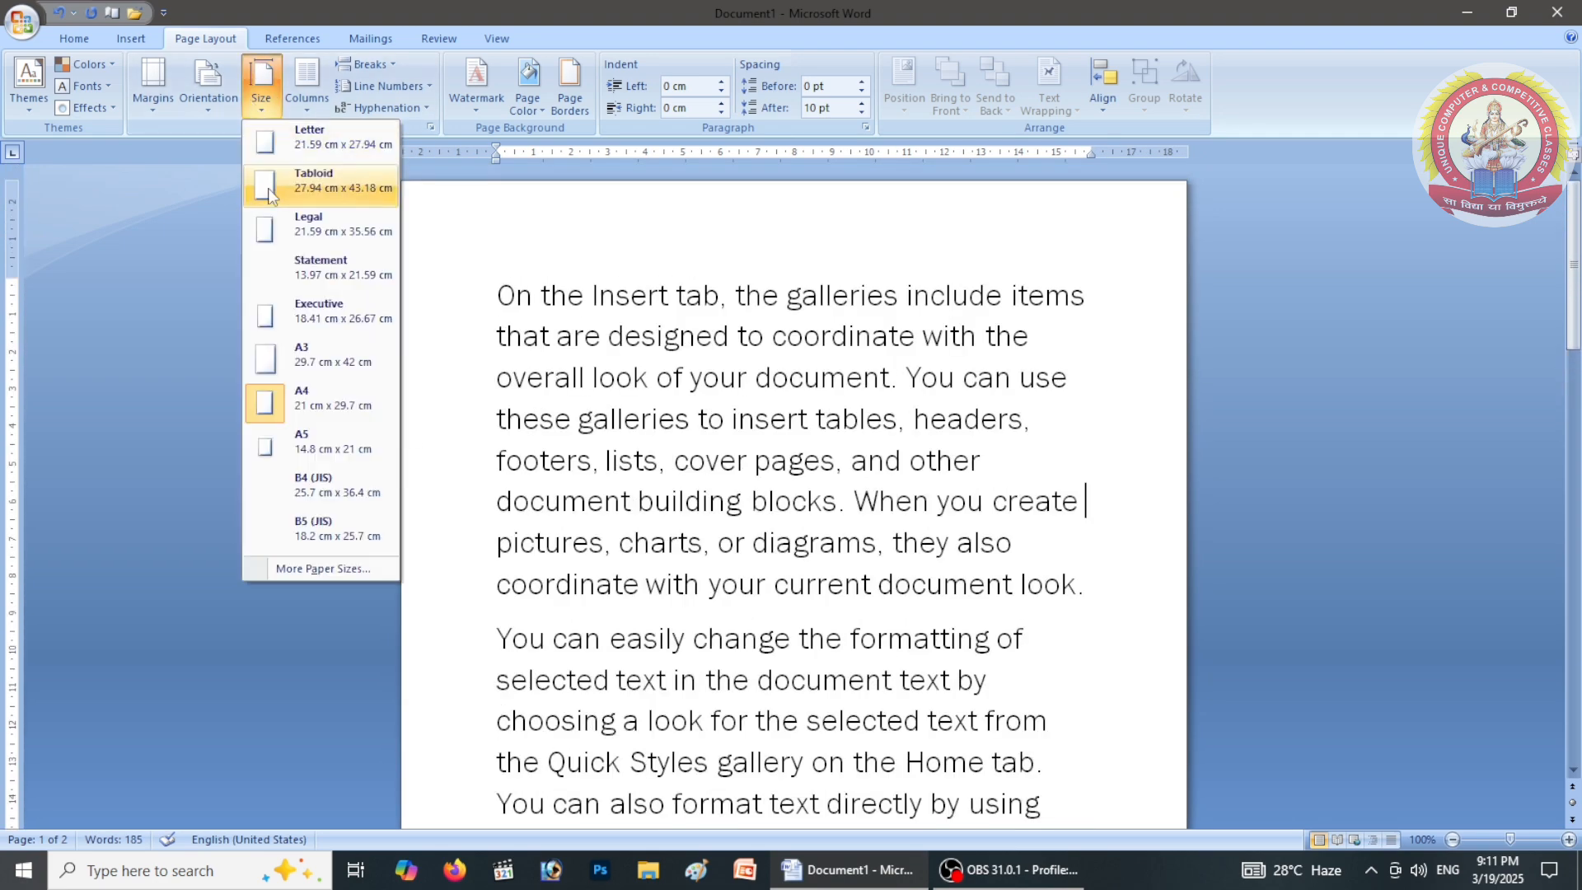
left_click(312, 443)
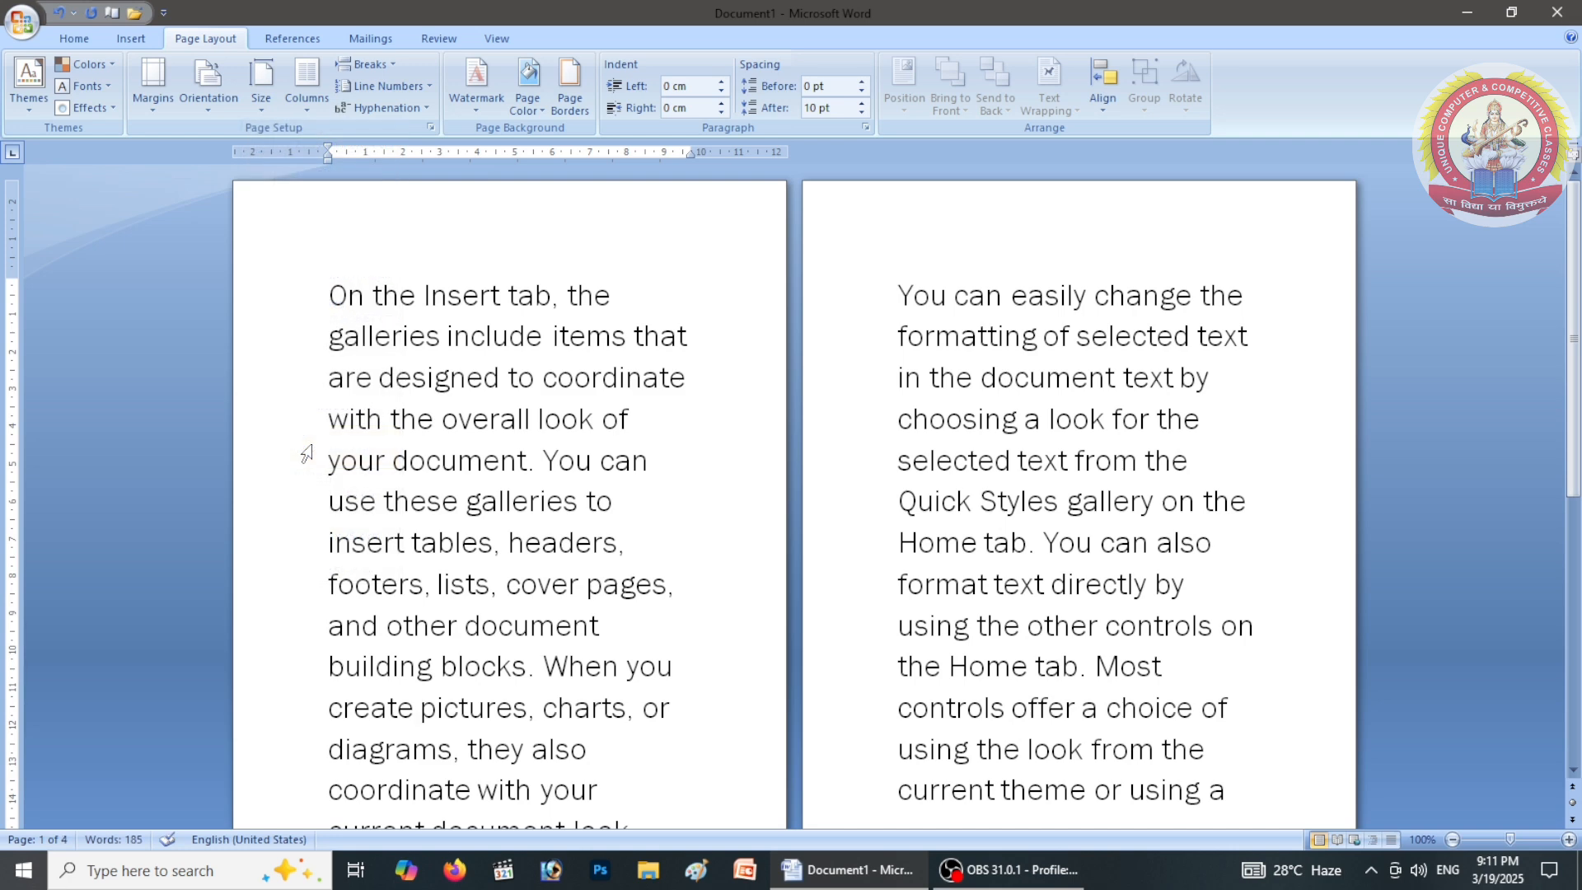
left_click(257, 110)
left_click(278, 361)
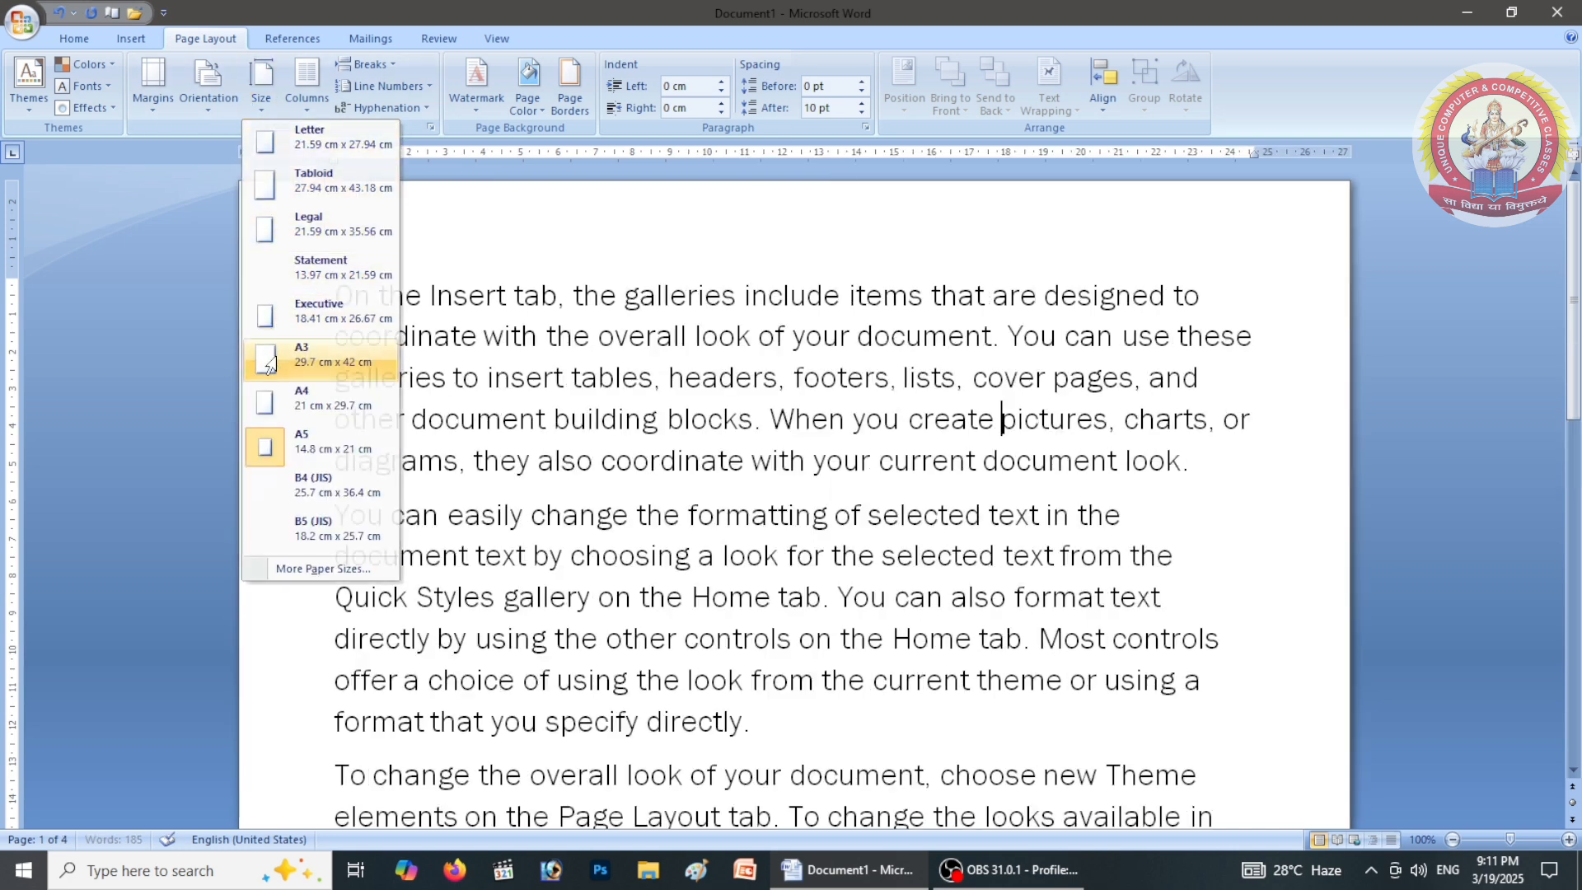
left_click(260, 82)
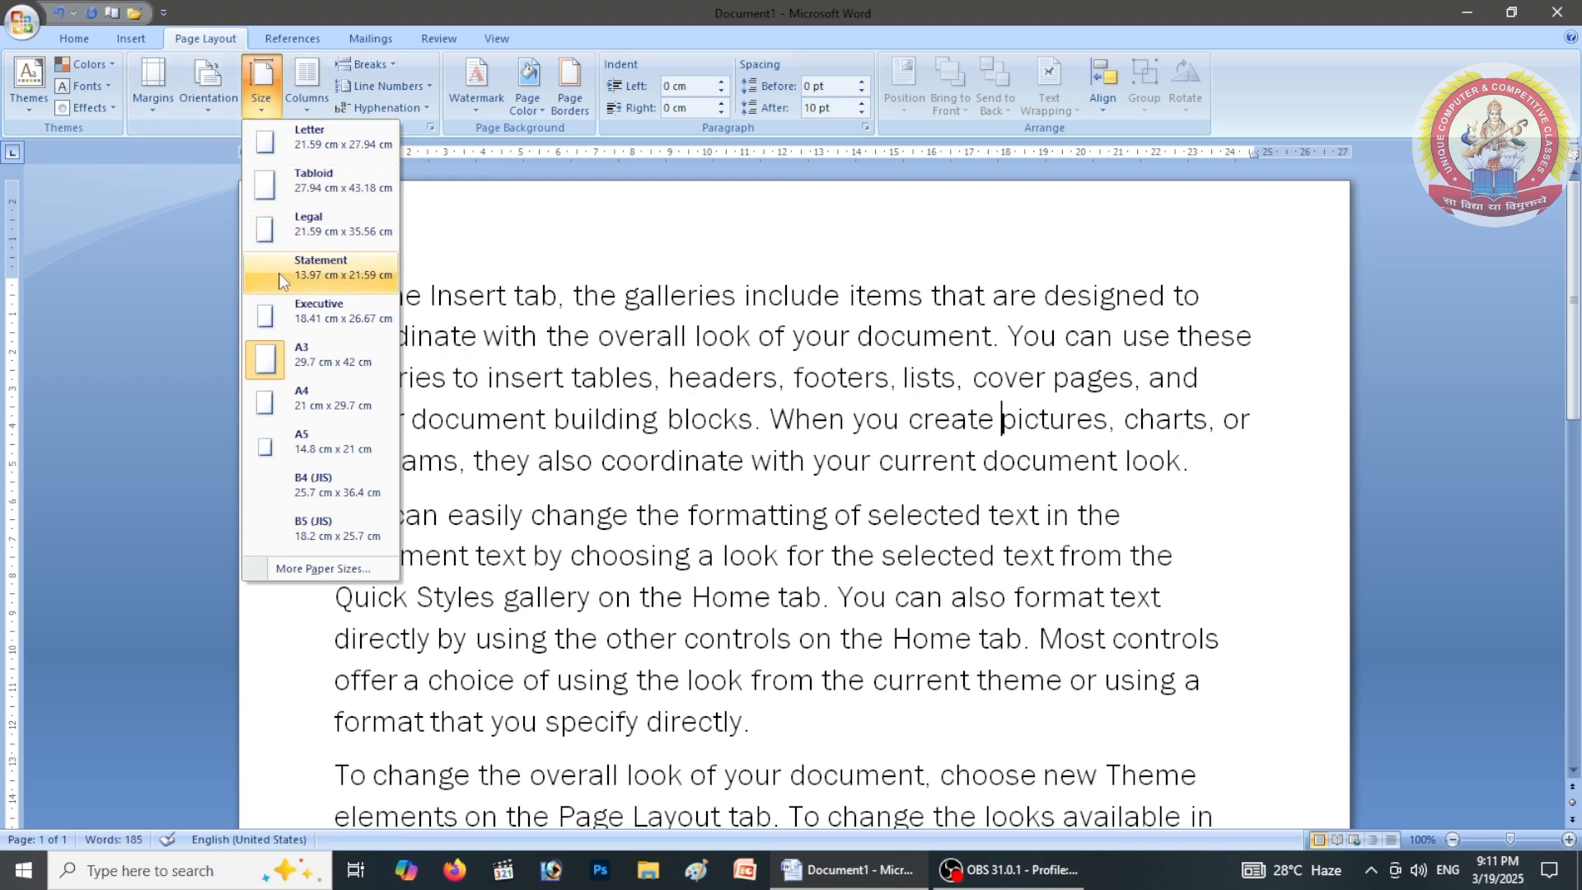
left_click(286, 404)
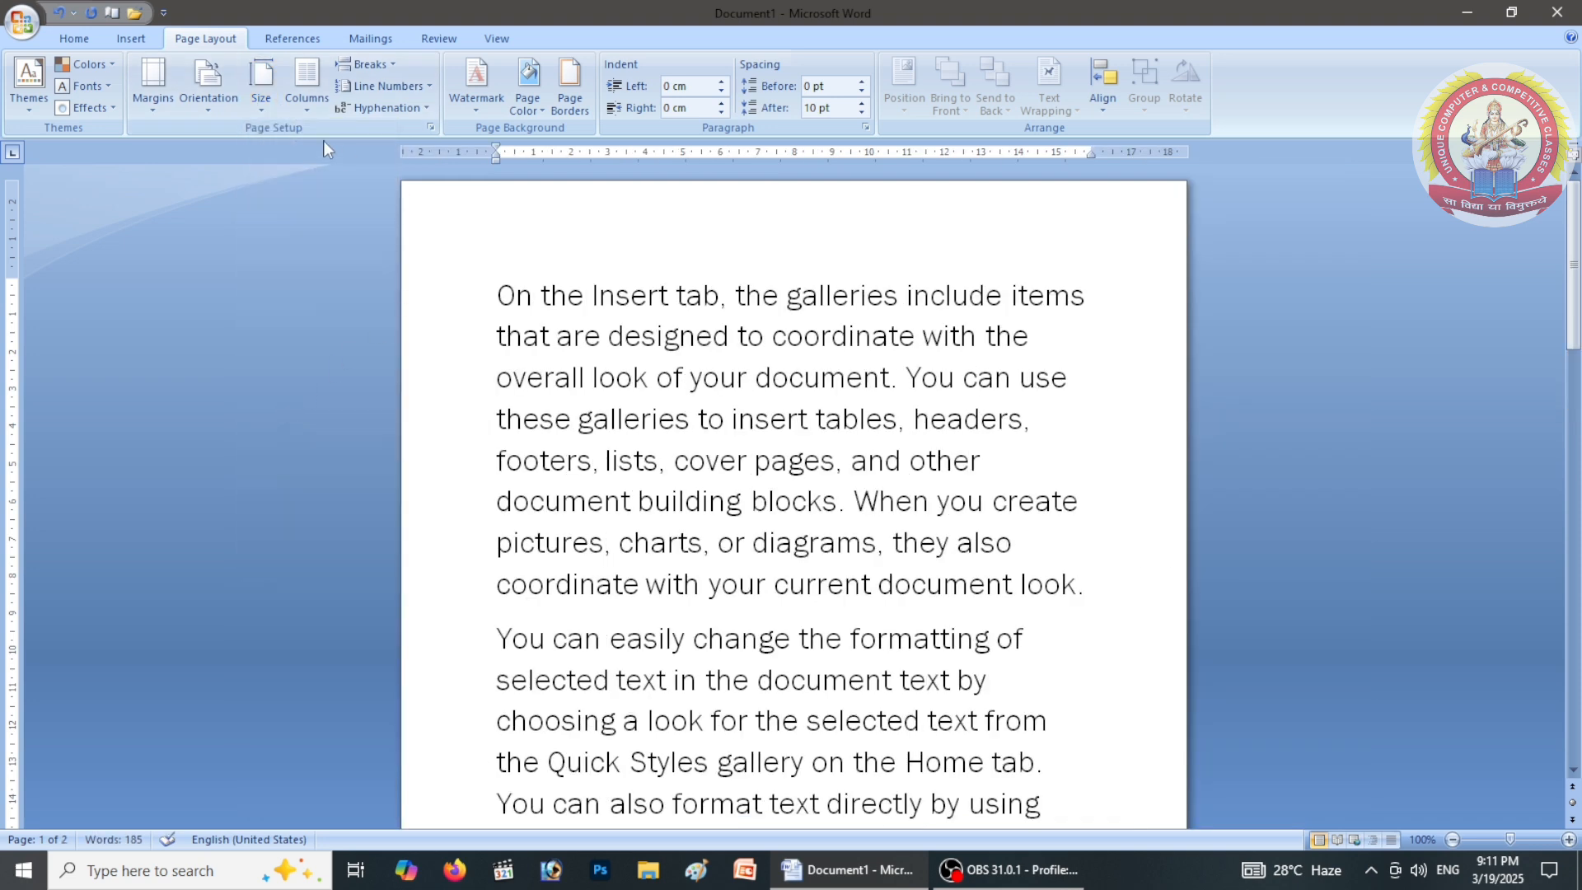
Set a custom paper size of 25 cm wide by 25 cm high for the whole document
left_click(262, 112)
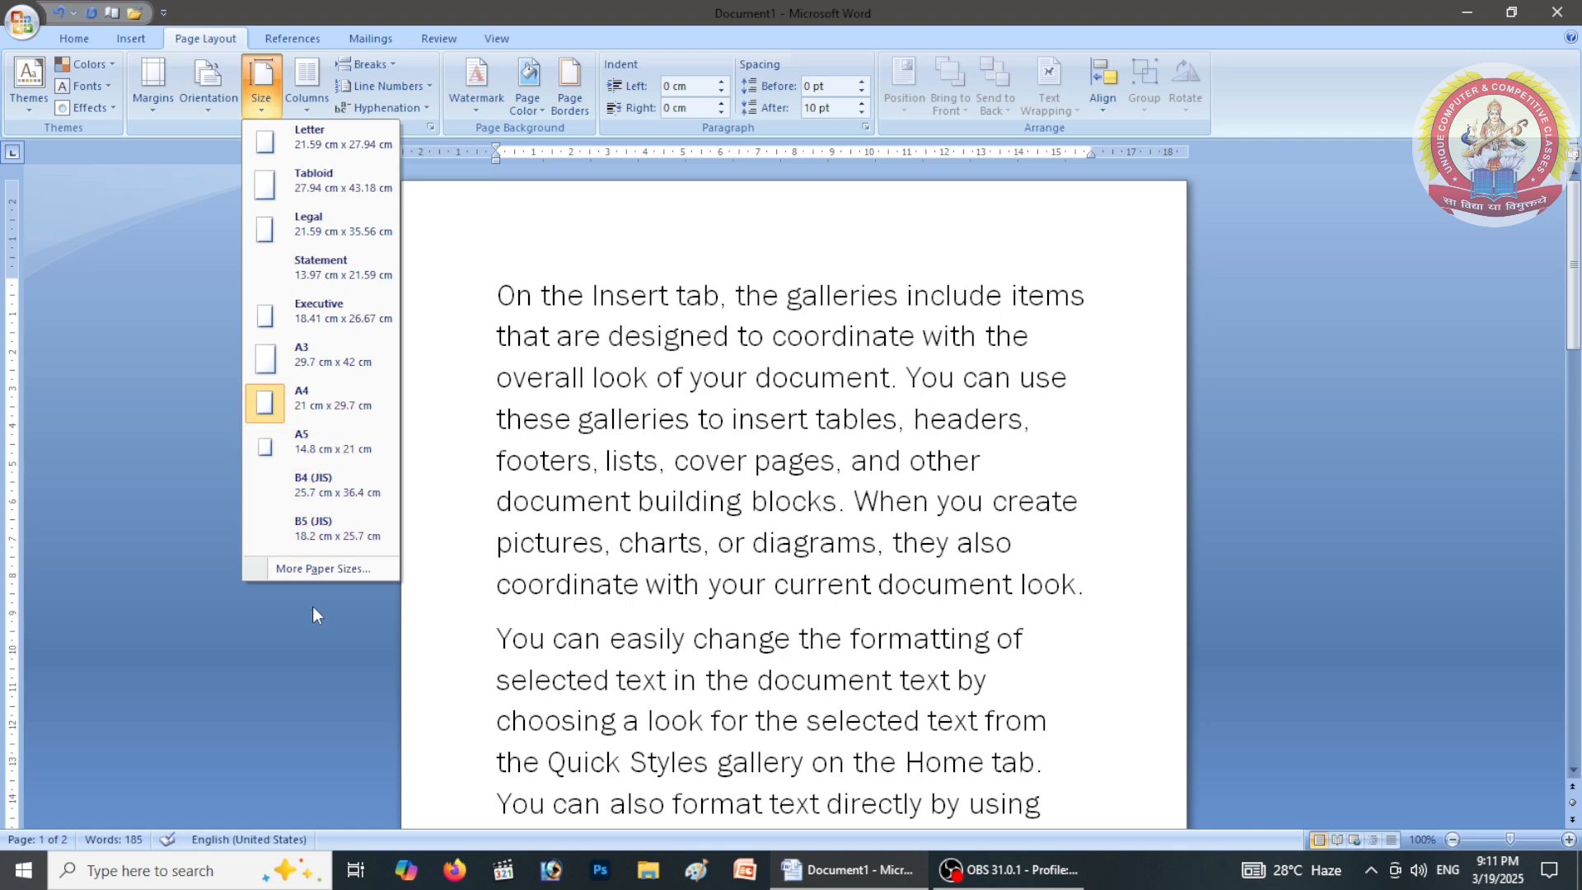
left_click(313, 570)
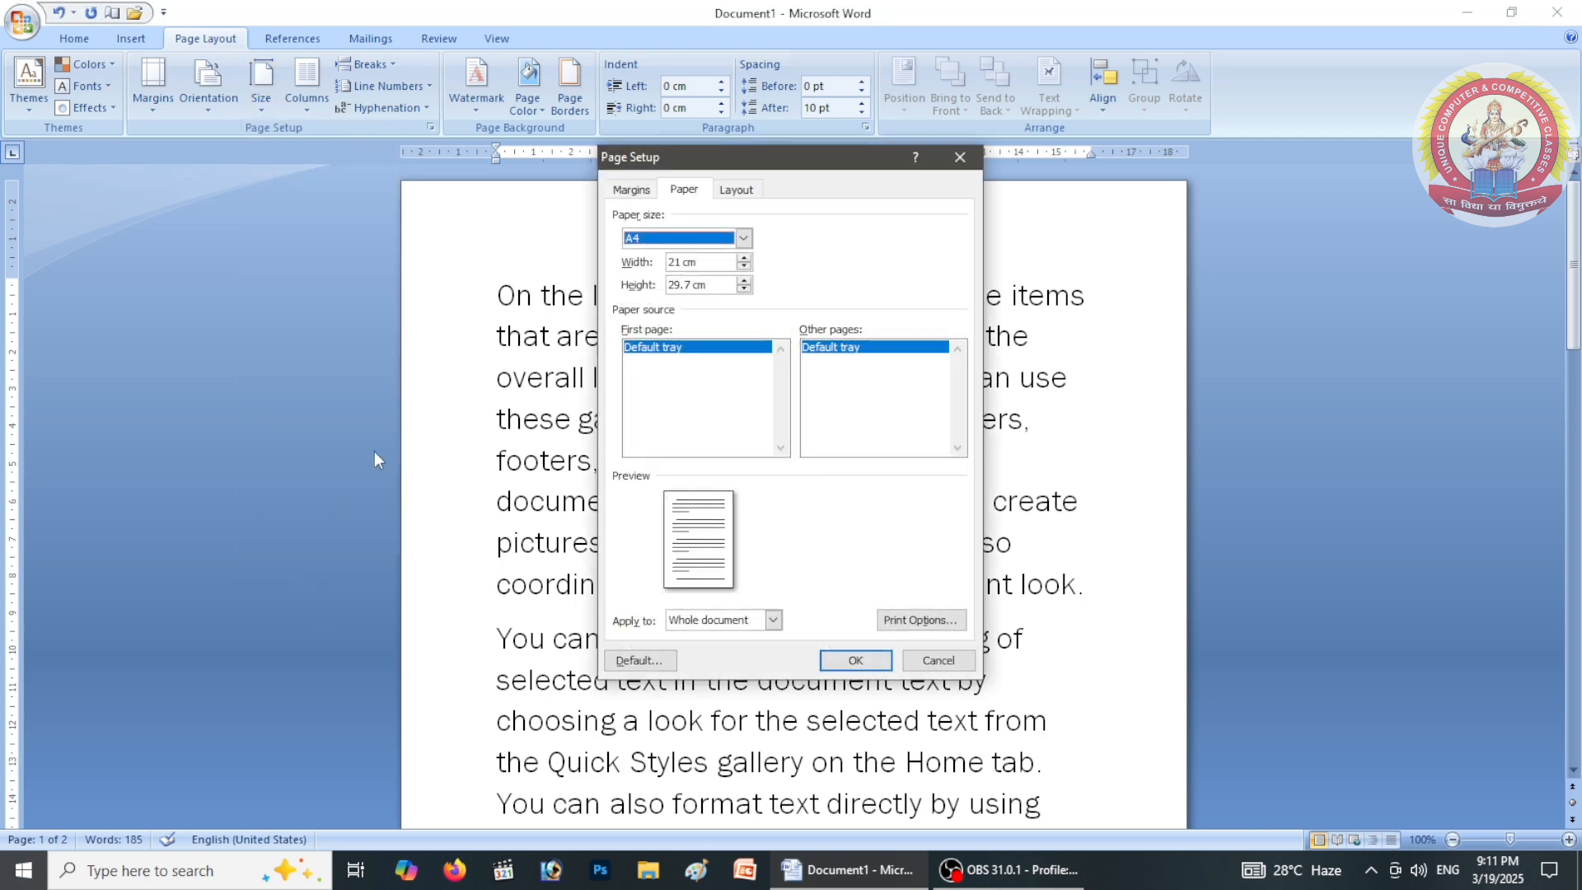
left_click_drag(717, 264, 572, 274)
type("25")
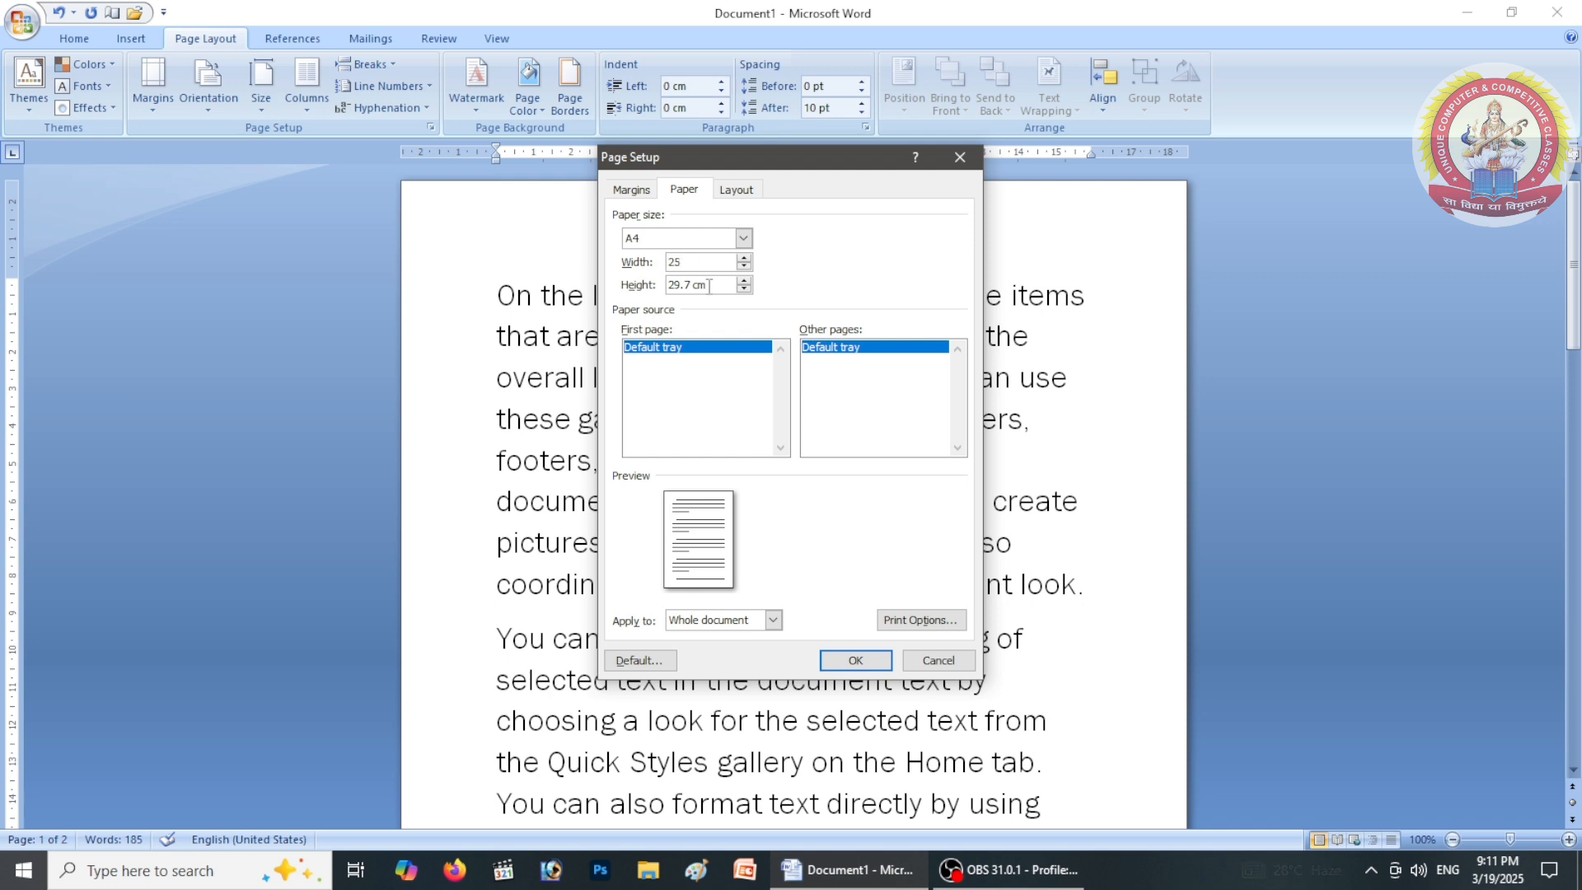
left_click_drag(707, 285, 665, 295)
type("25")
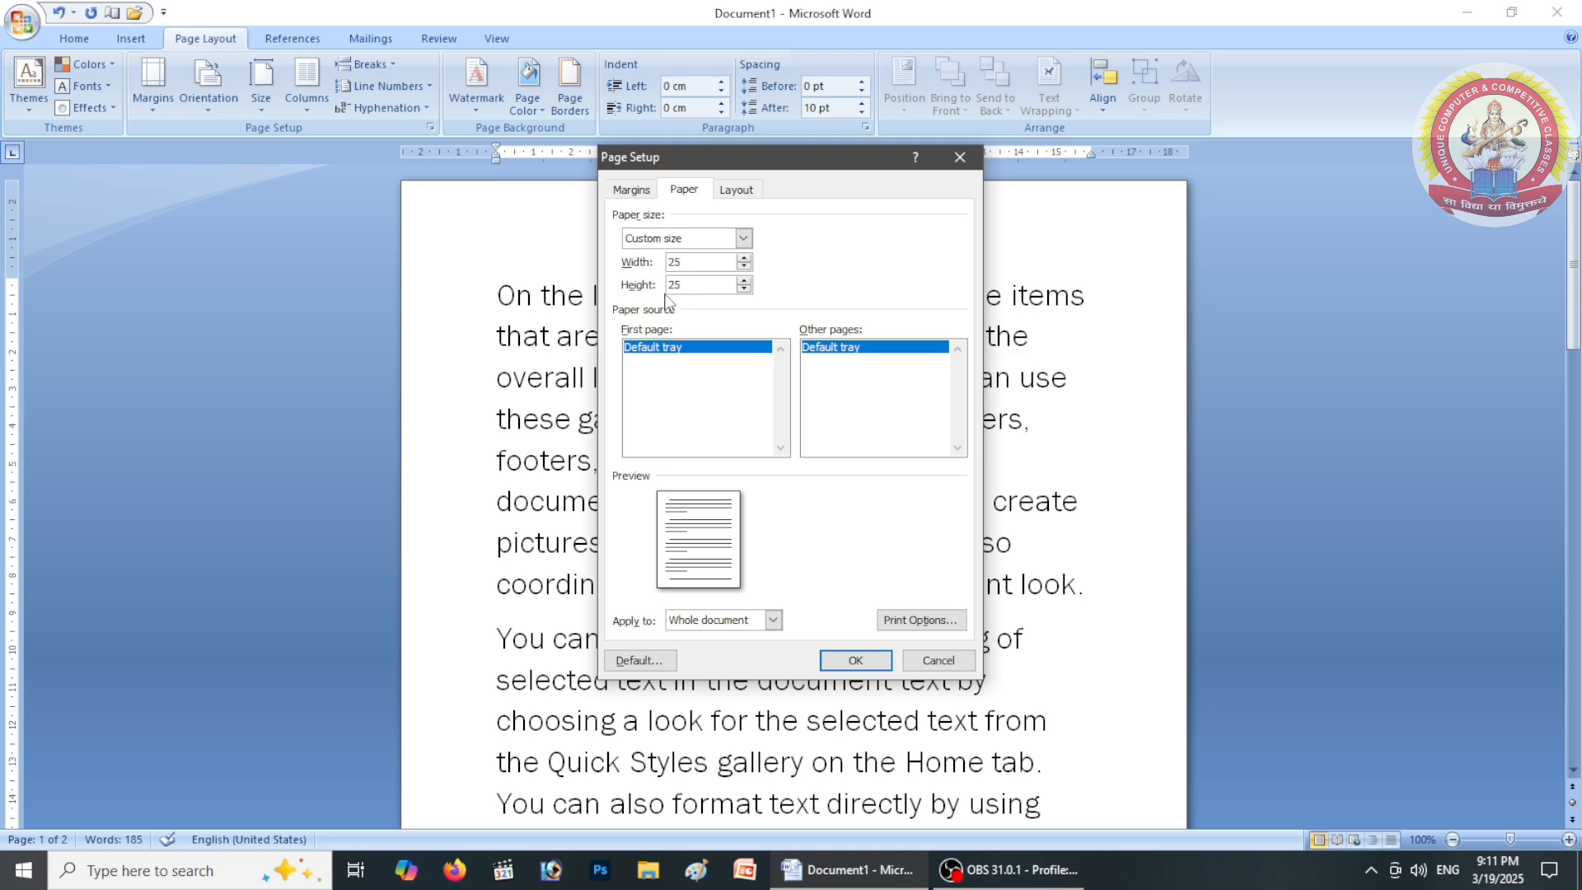
left_click(843, 661)
scroll(857, 494, "down", 1)
scroll(857, 494, "up", 1)
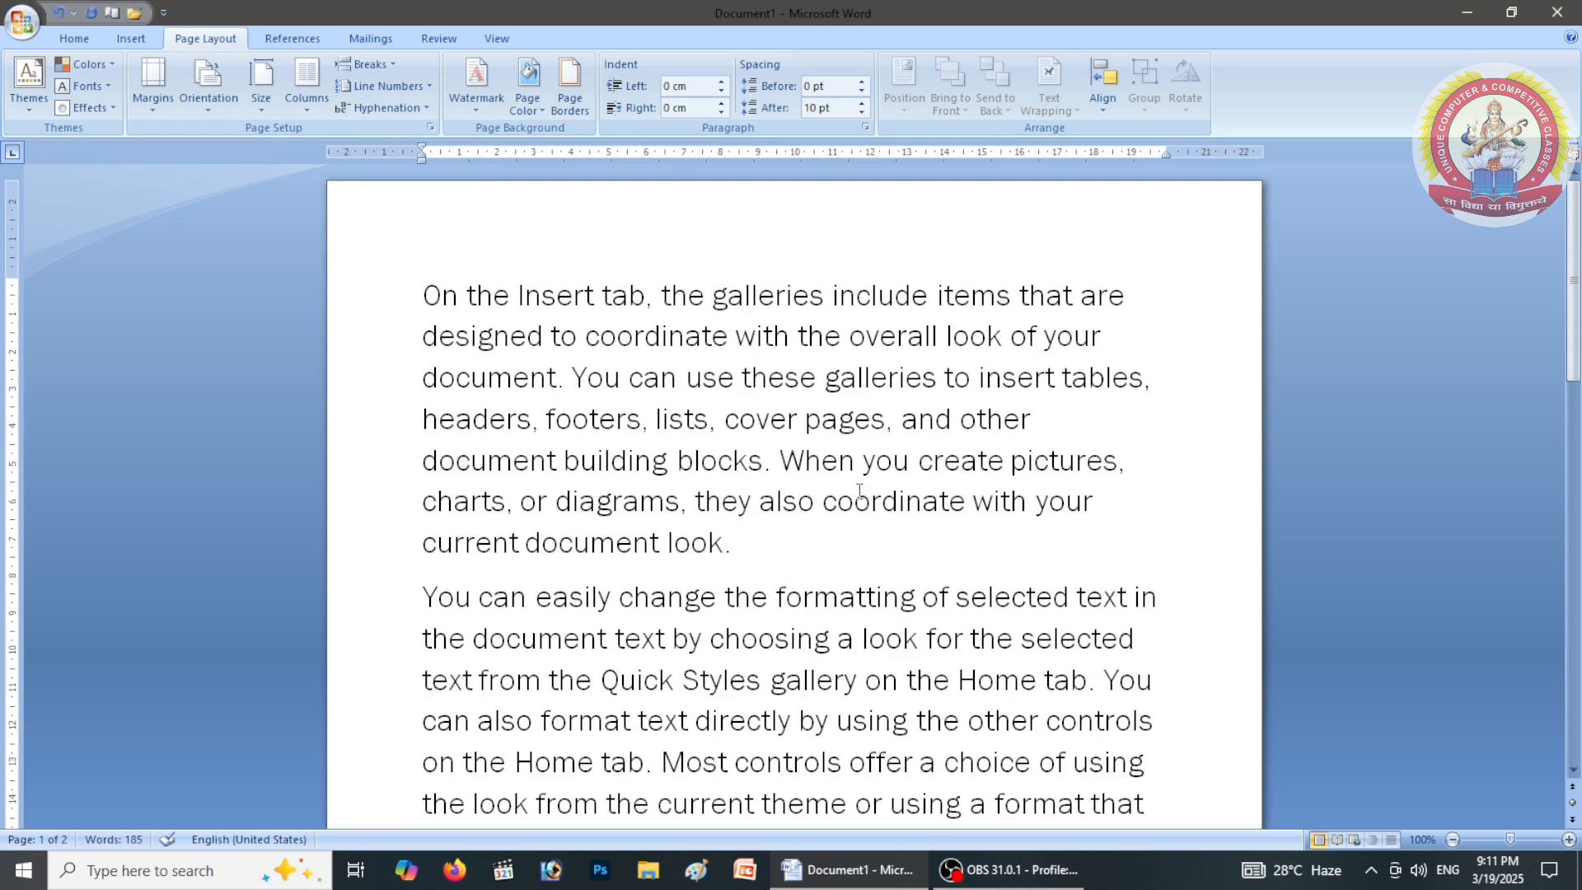
Review the custom paper size settings in the Page Setup dialog and close it
left_click(261, 92)
left_click(275, 567)
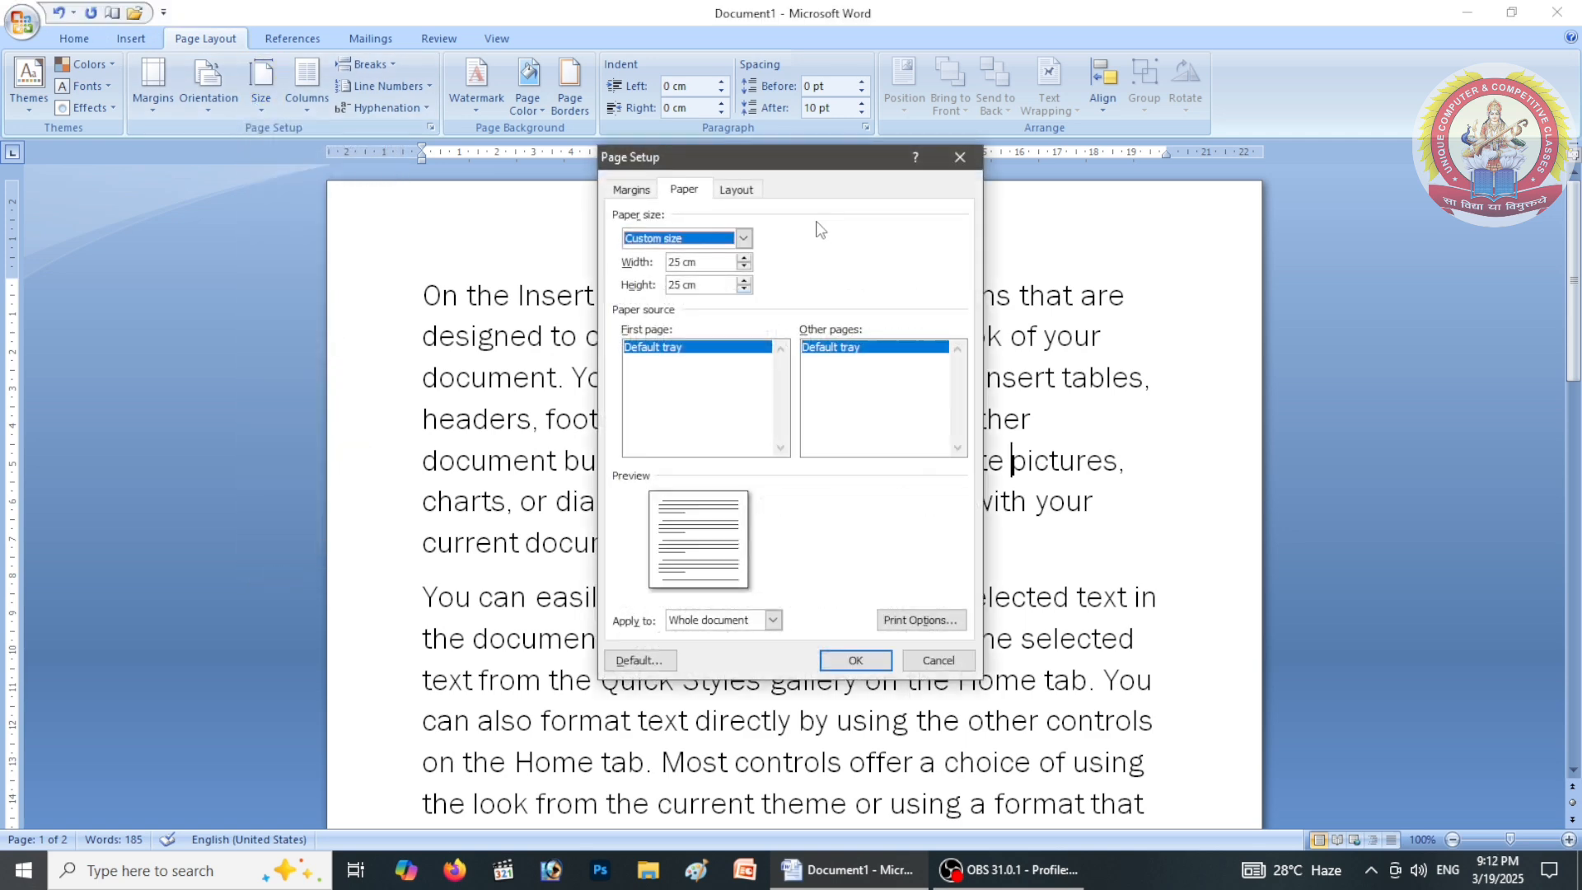
left_click(855, 660)
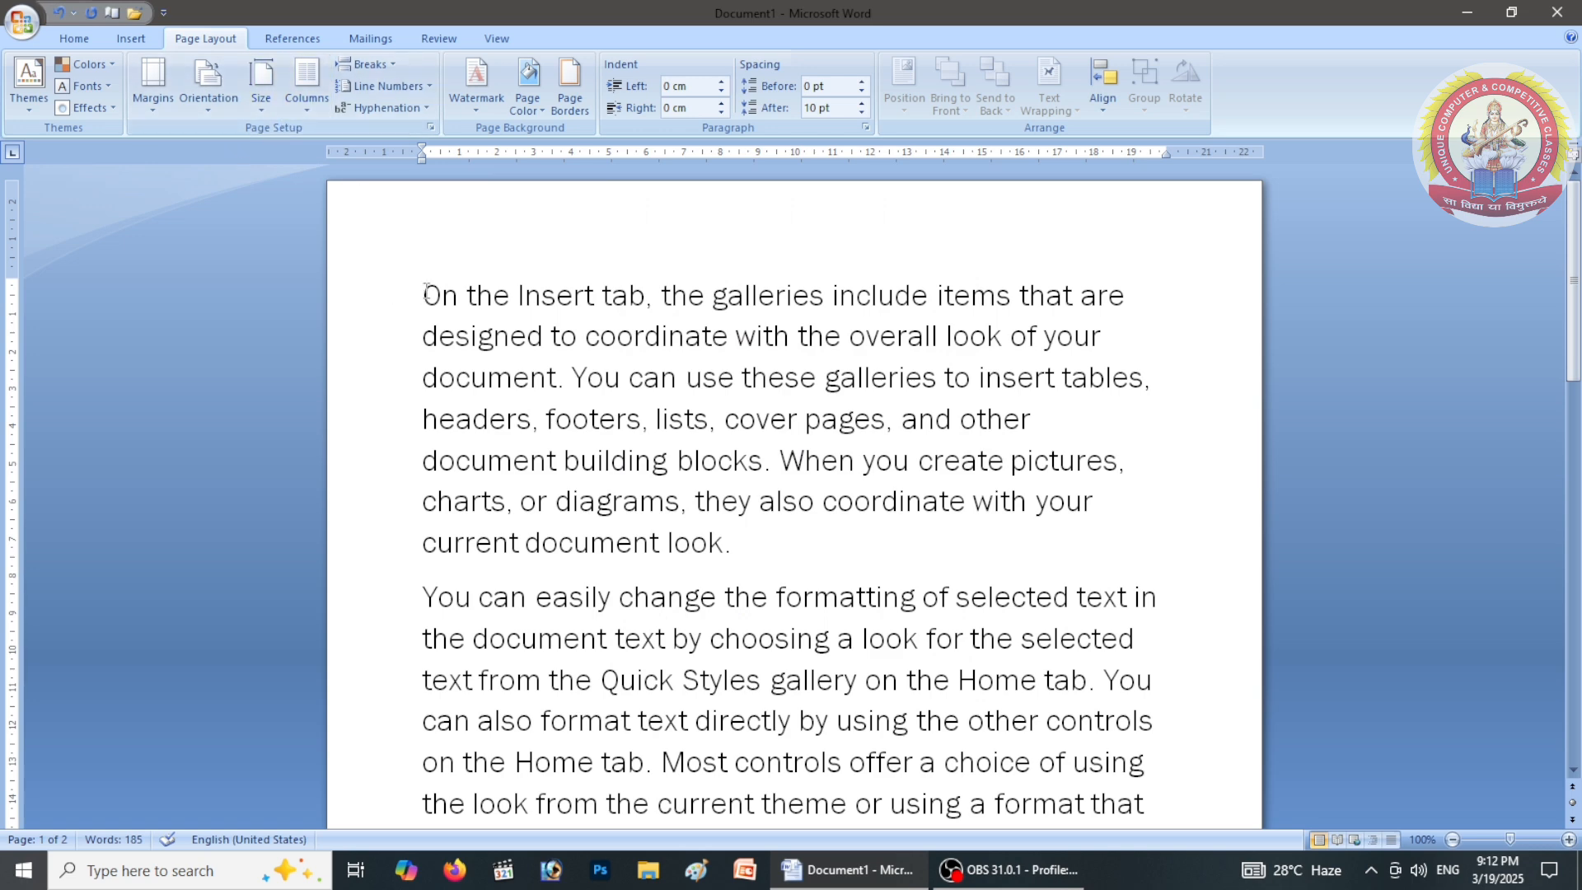
Select all of the document text and lay it out in two columns
left_click_drag(430, 297, 1030, 805)
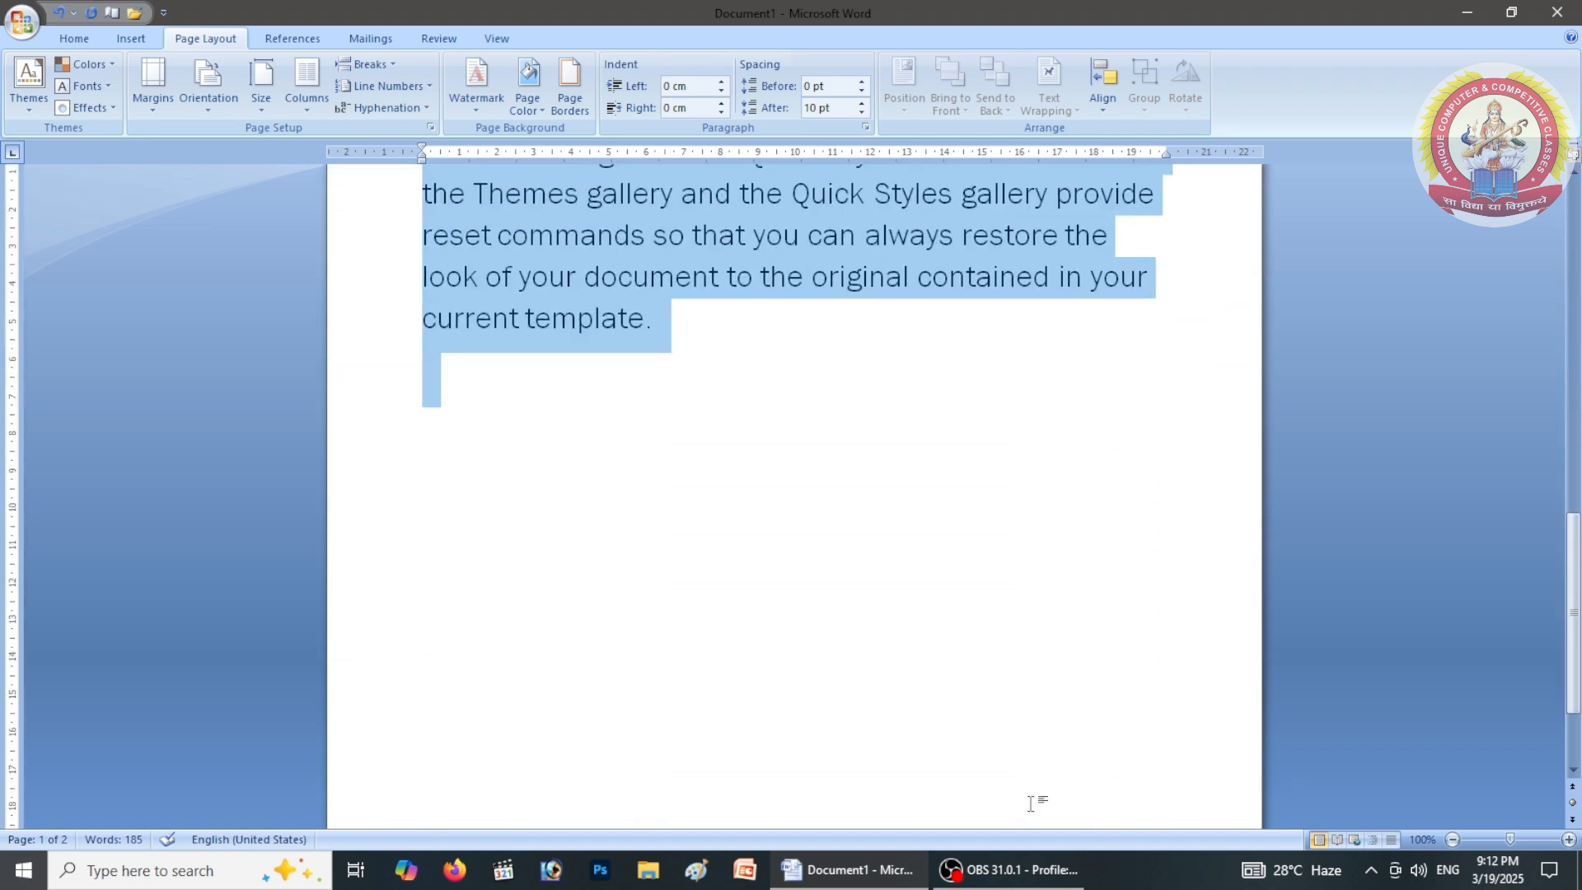
scroll(936, 664, "up", 3)
left_click_drag(1571, 536, 1572, 277)
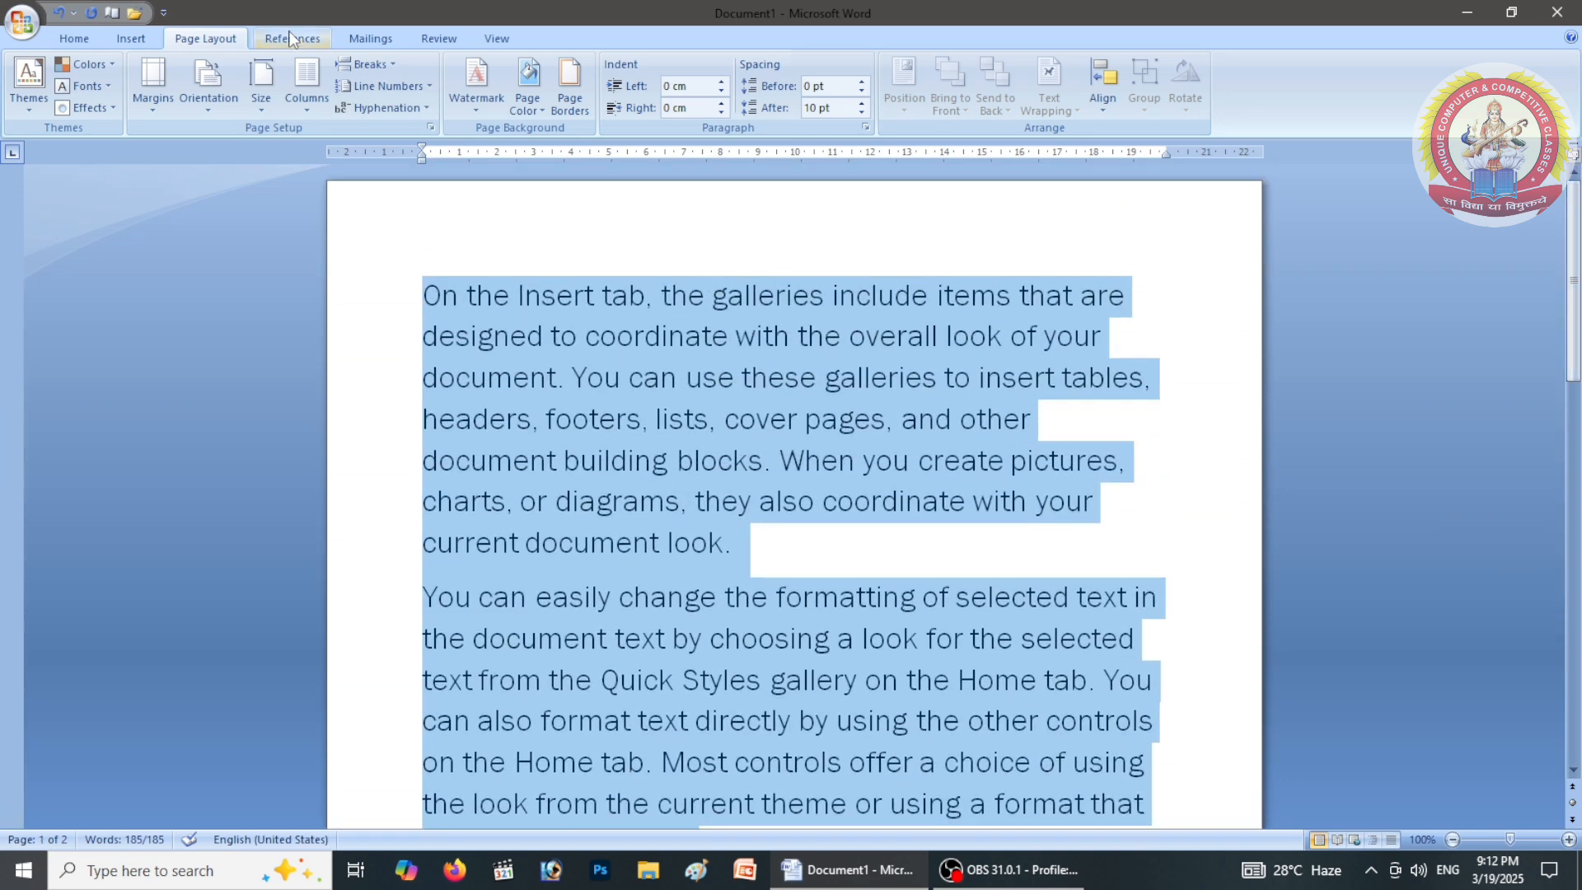
left_click(306, 82)
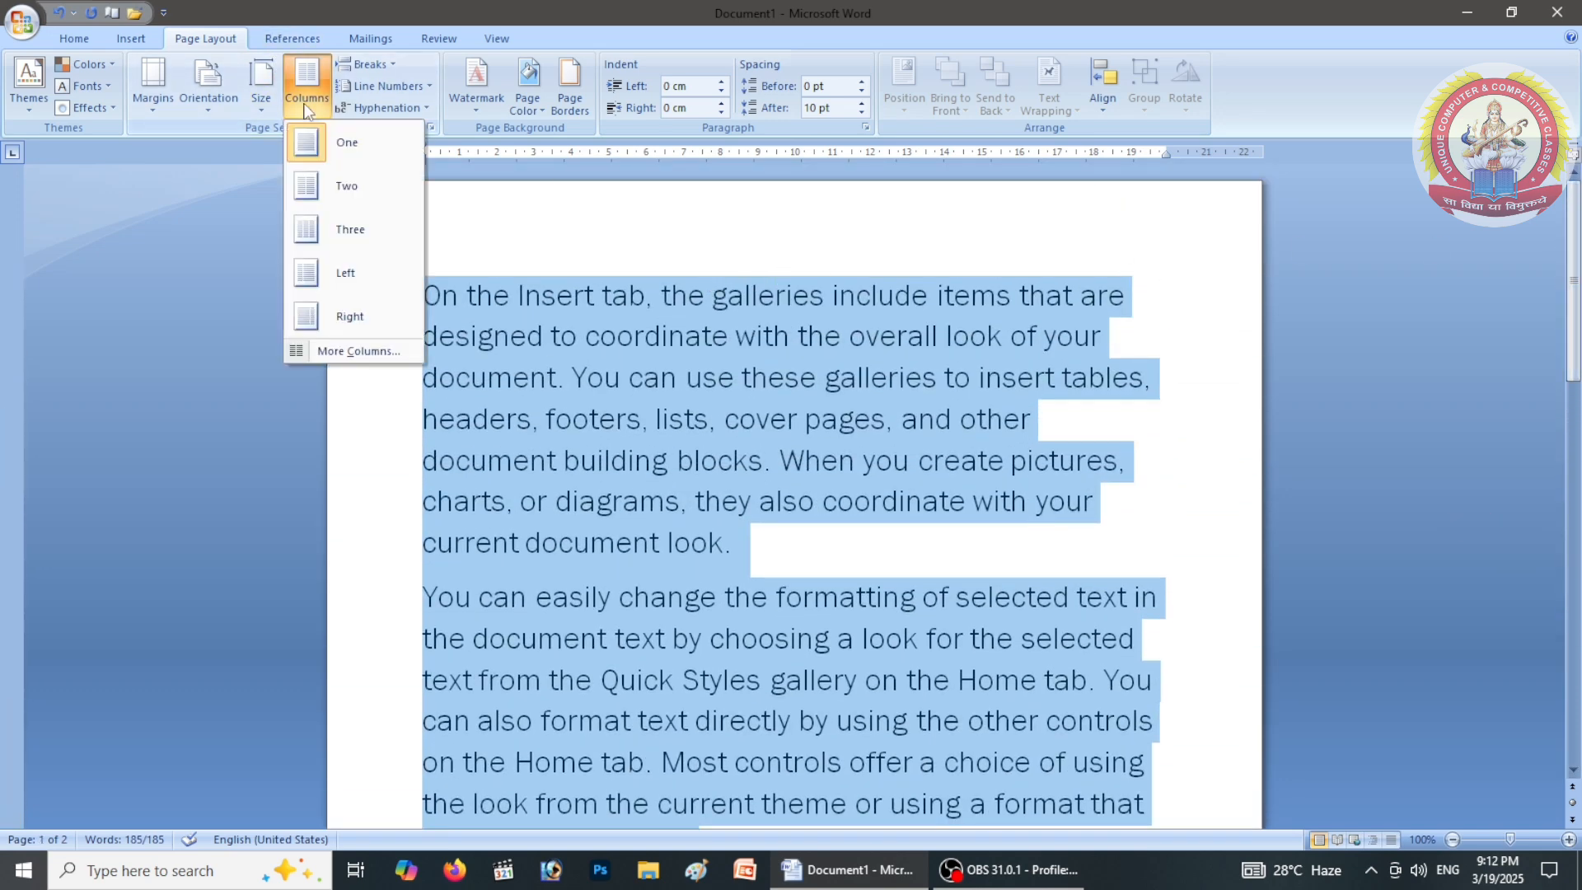
left_click(326, 192)
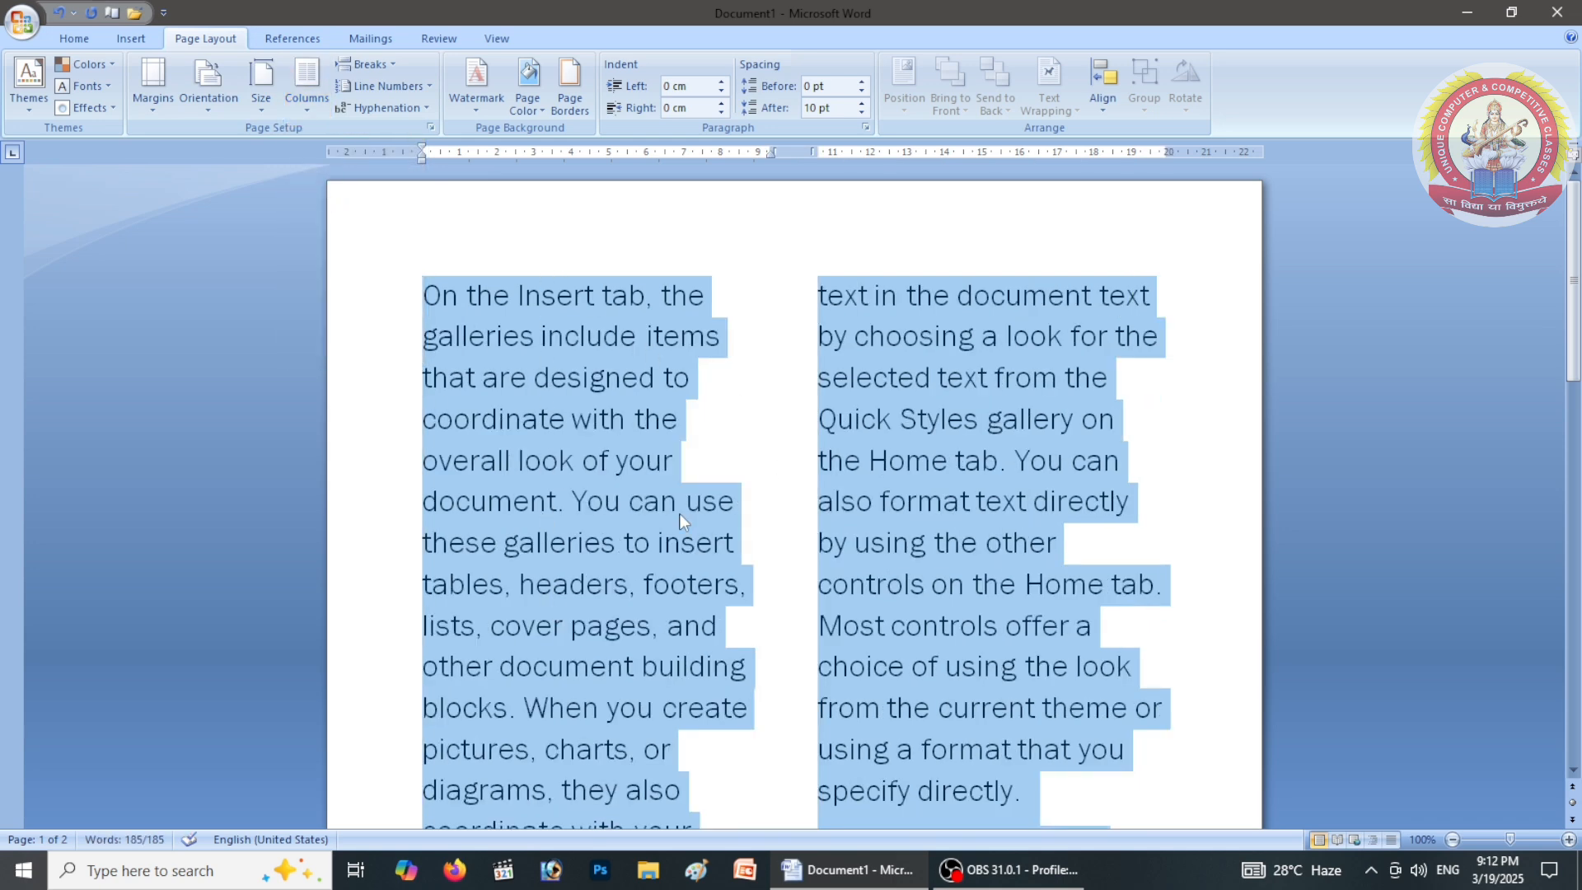
Try the three-column preset on the selected text and a custom layout with 5 columns
left_click(311, 110)
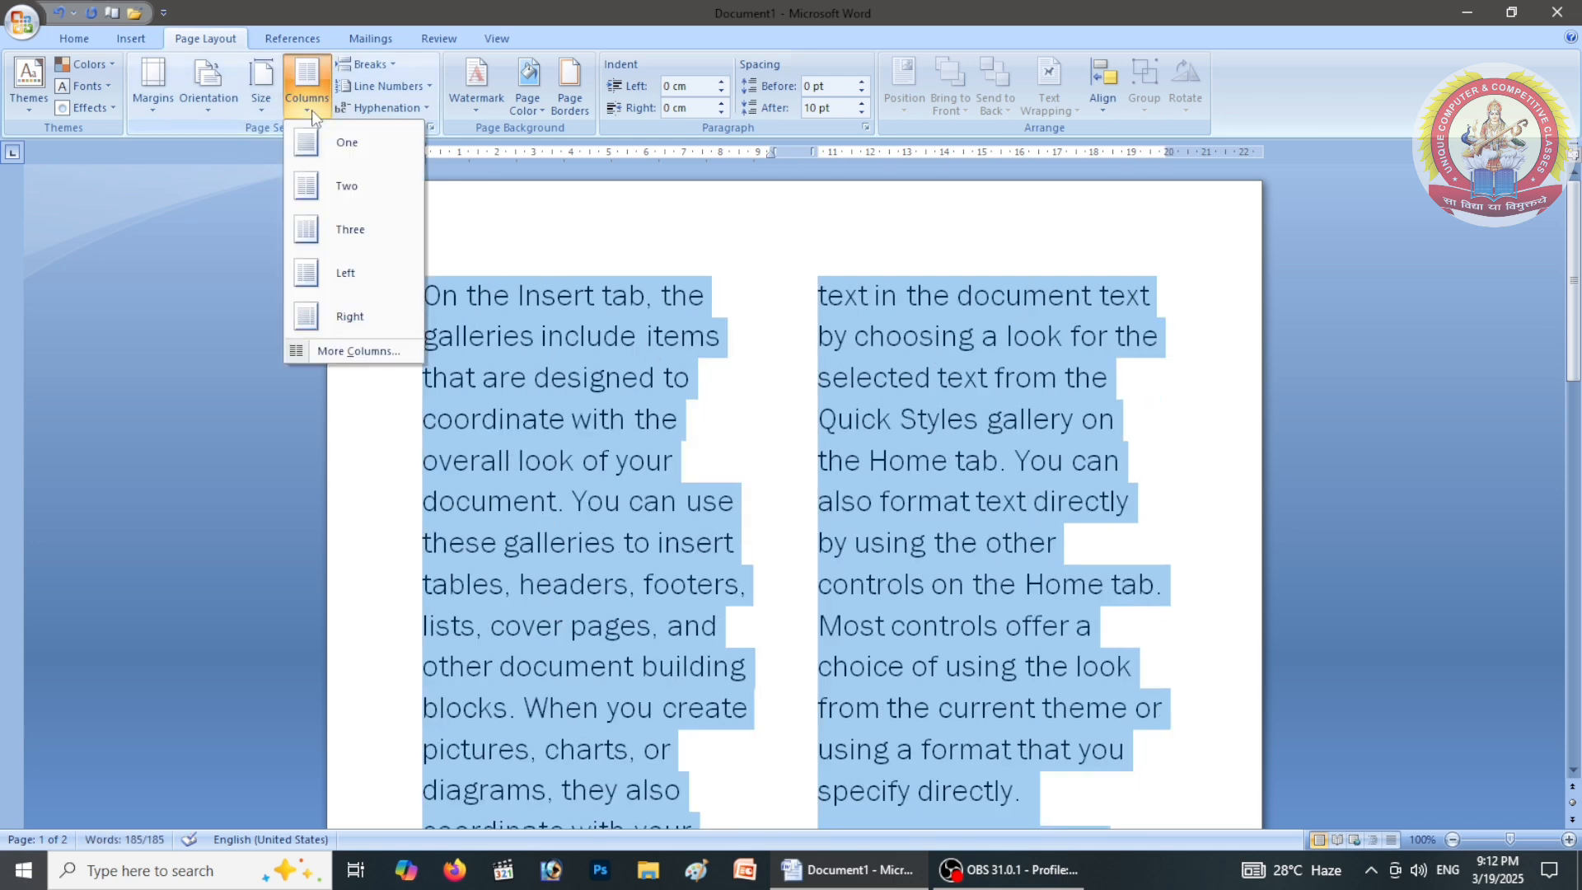
left_click(309, 230)
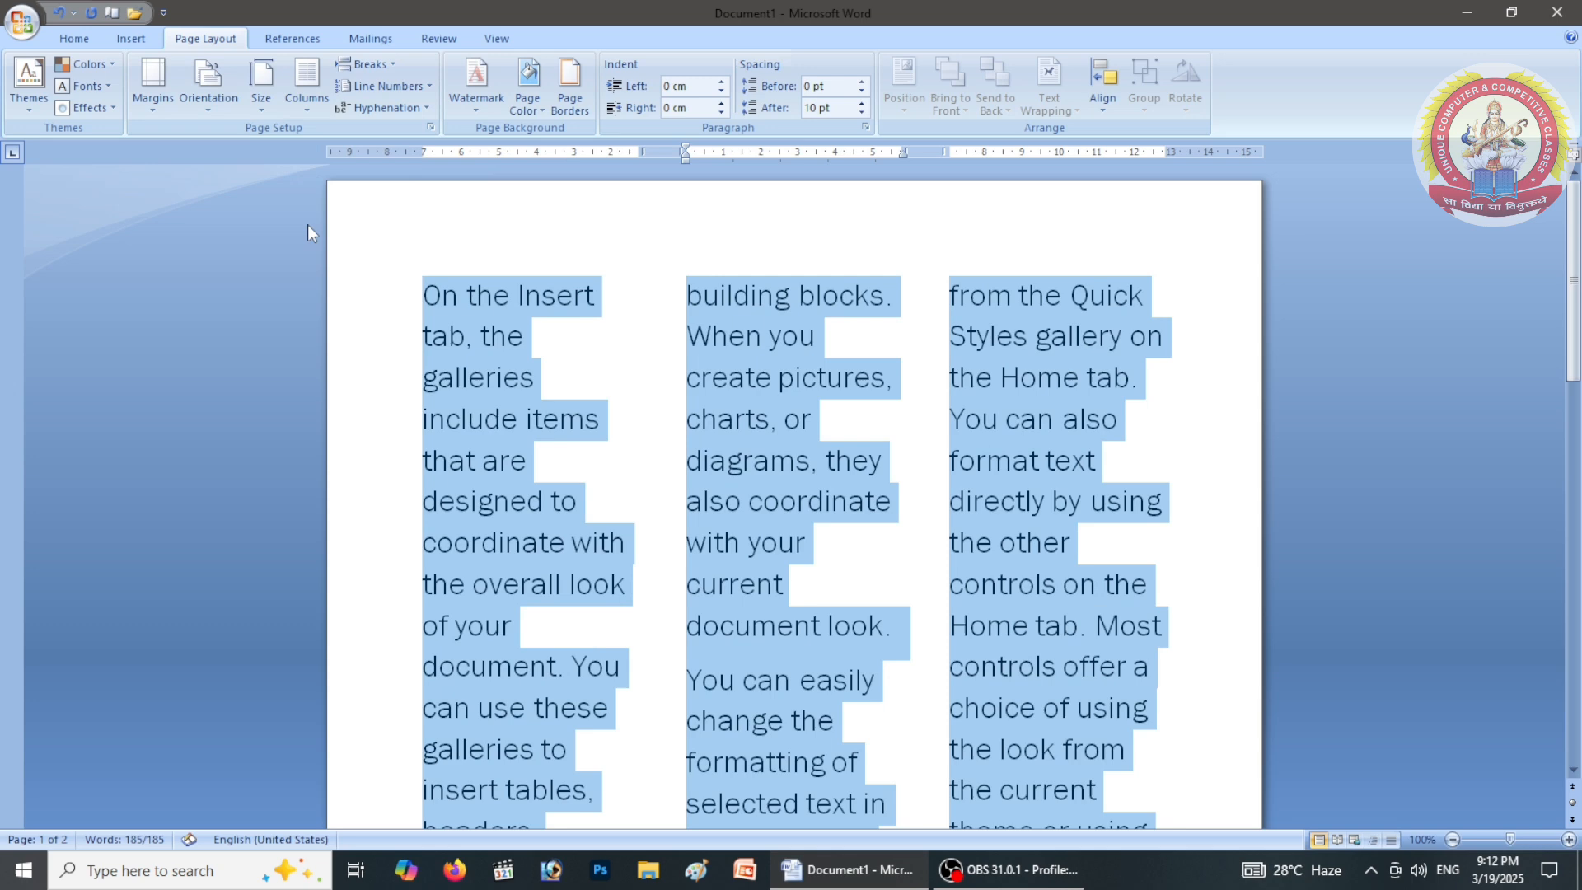
left_click(307, 83)
left_click(330, 353)
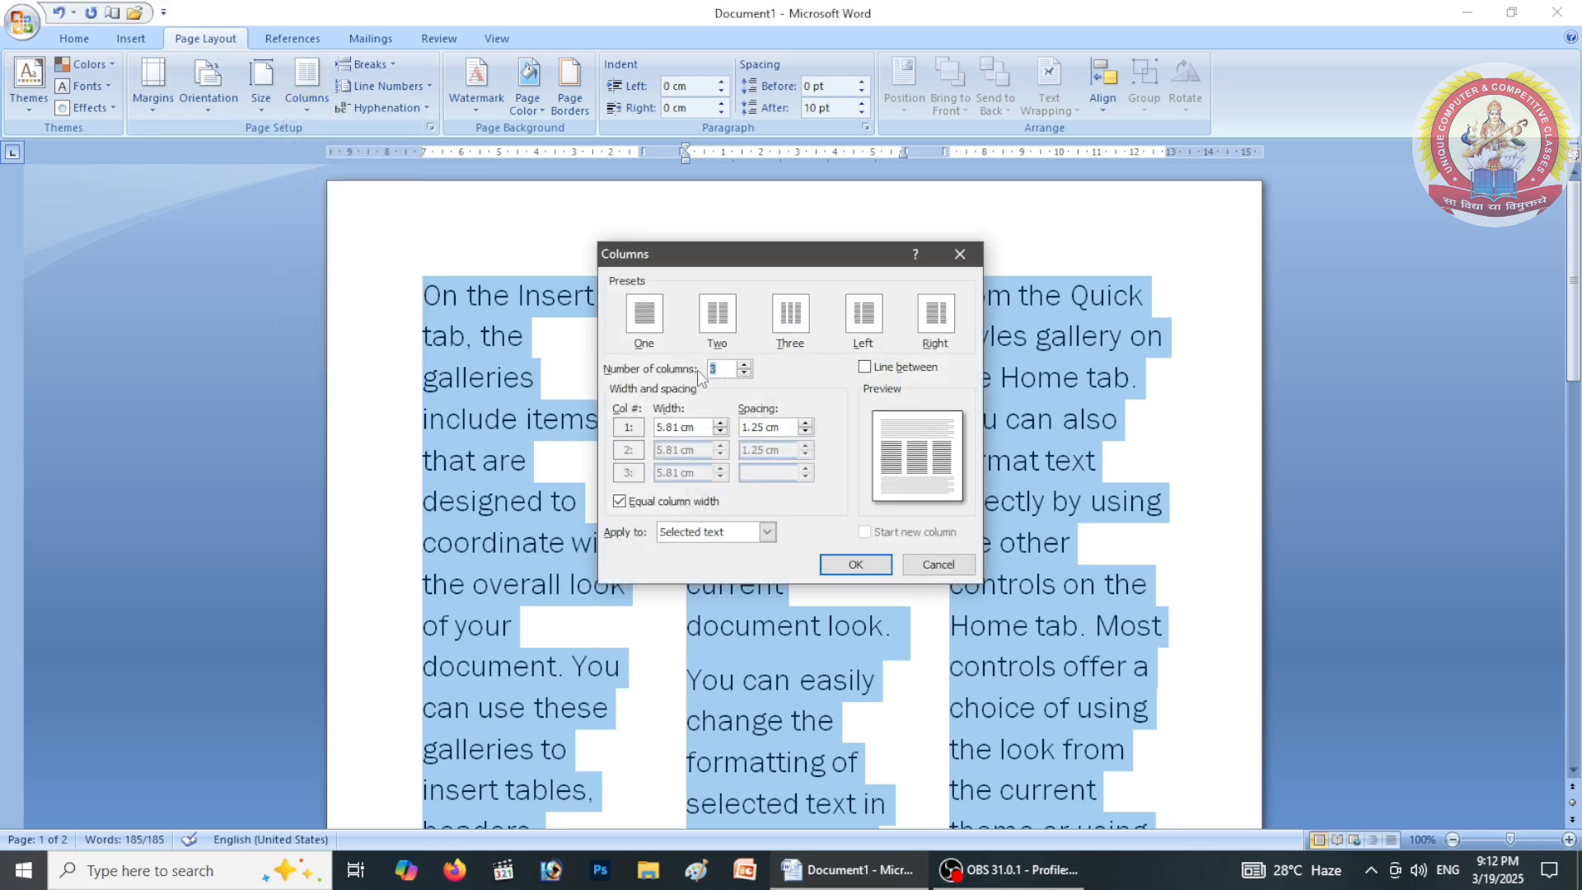
type("5")
left_click(825, 563)
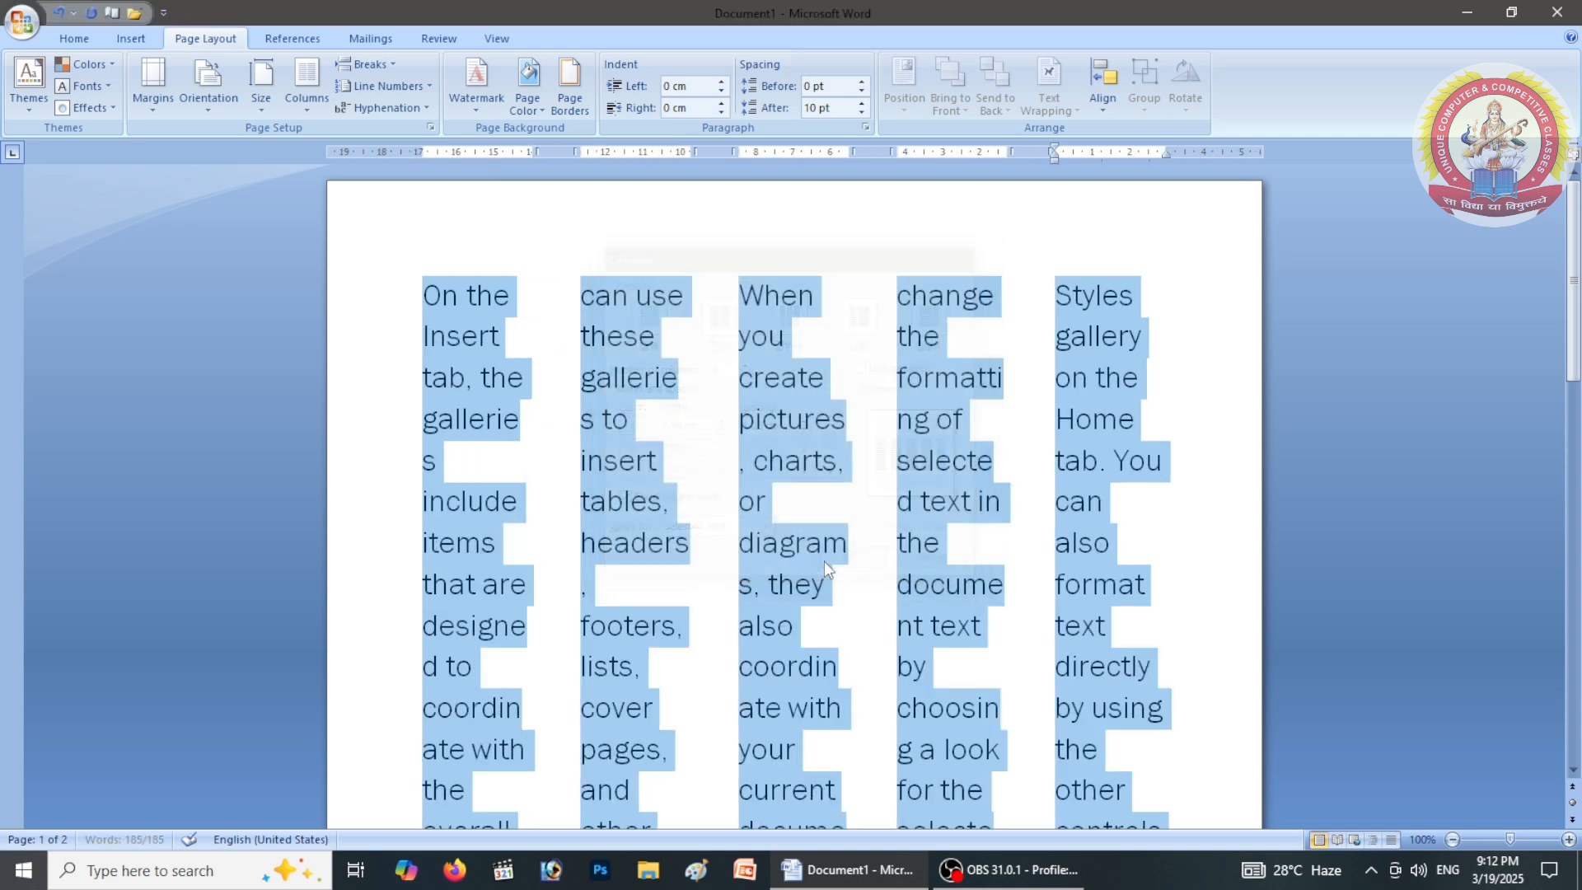
Return the selected text to a single column and clear the selection
left_click(301, 103)
left_click(311, 148)
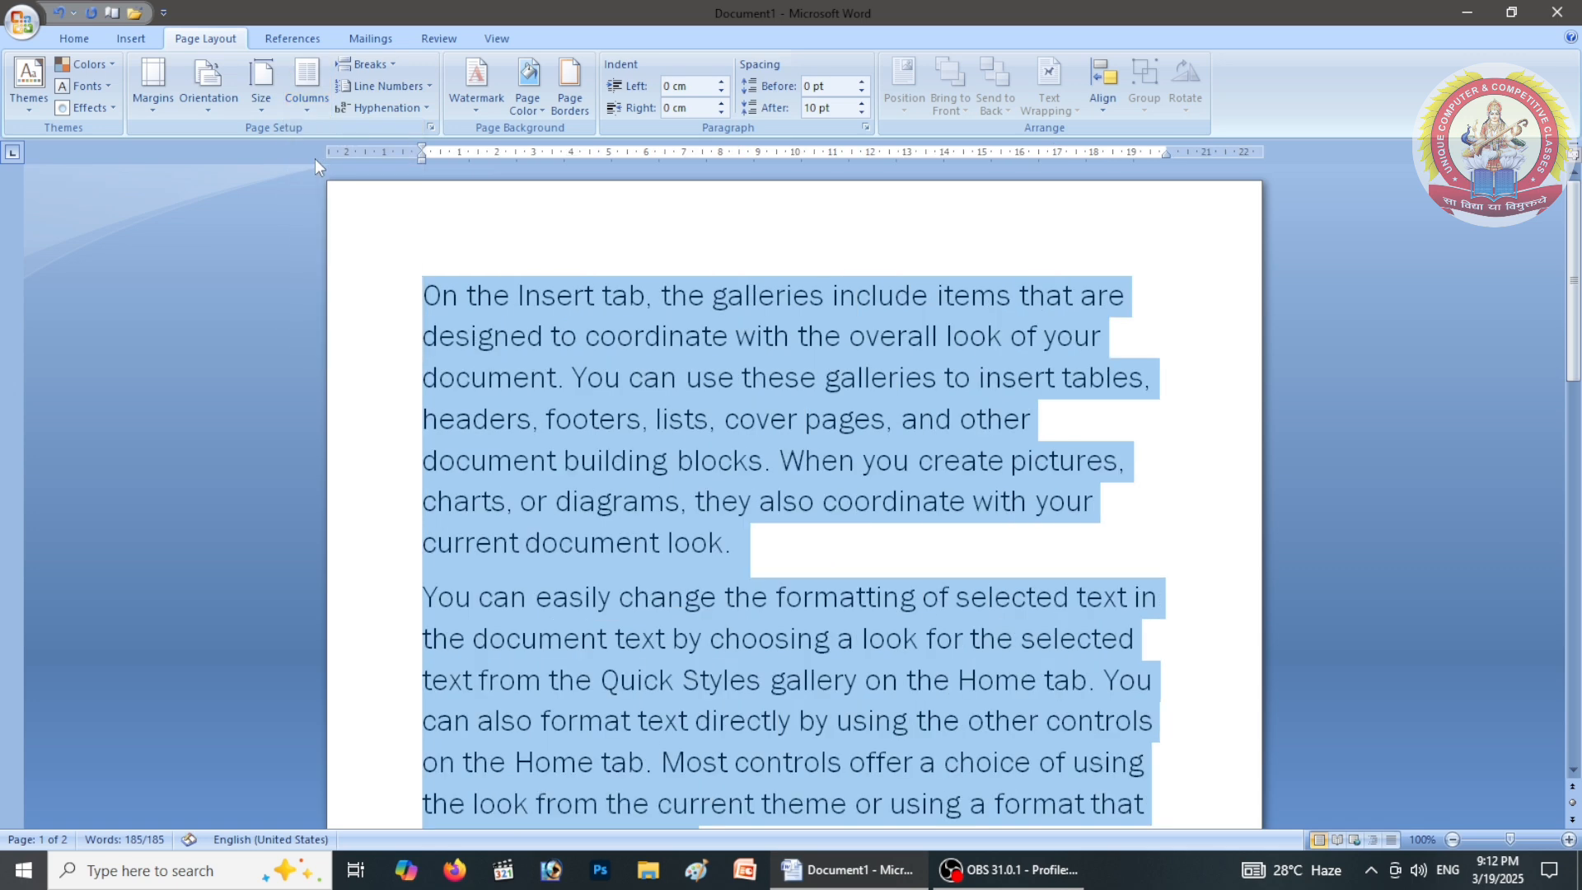
left_click(355, 591)
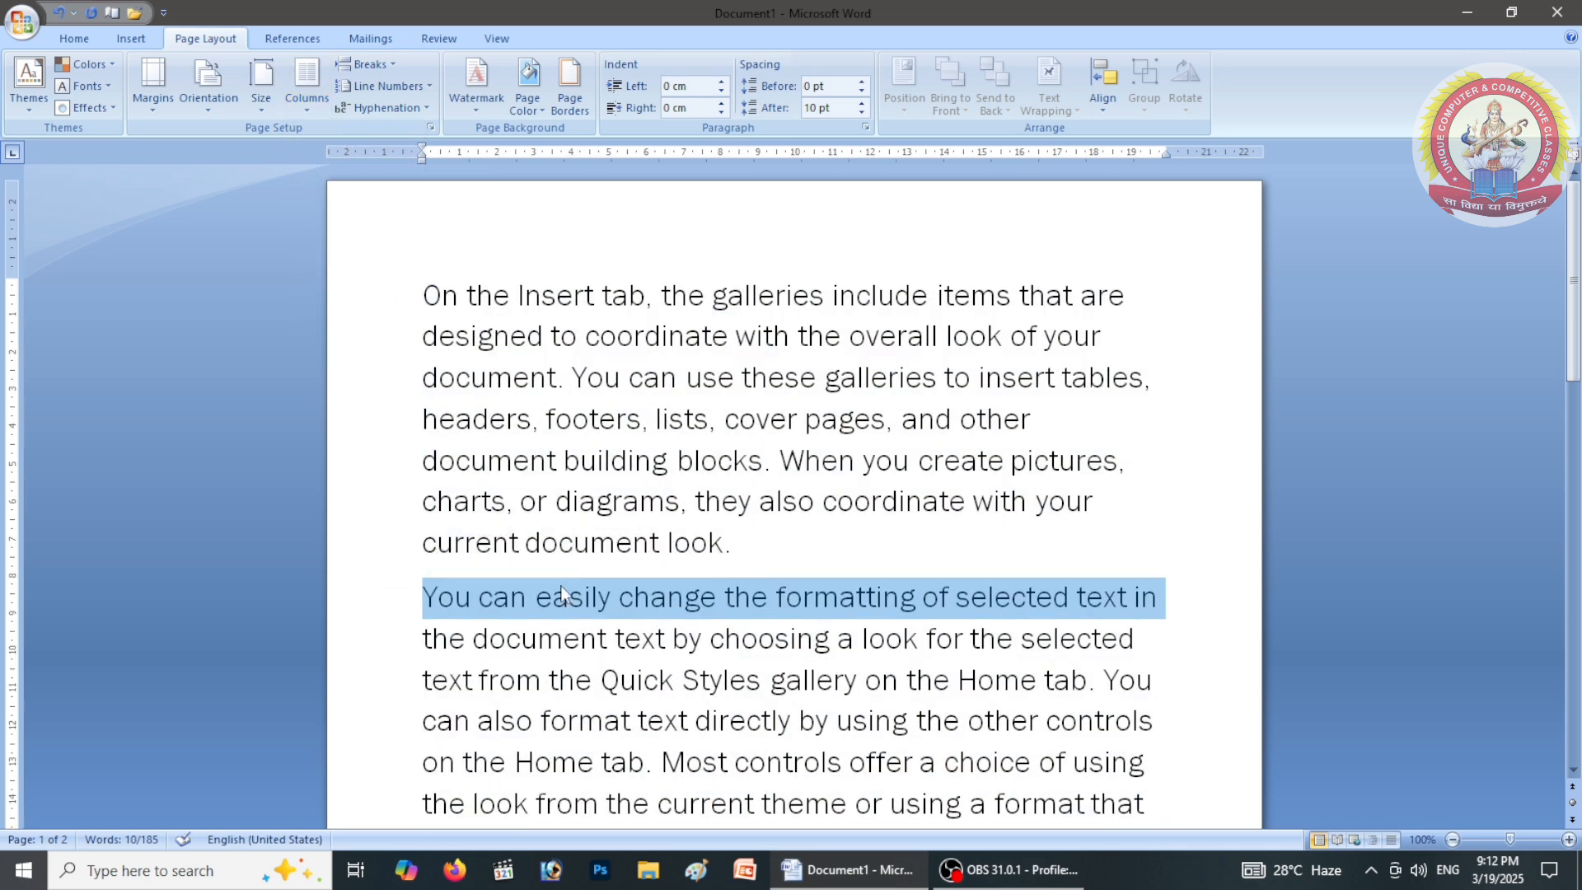
left_click(658, 626)
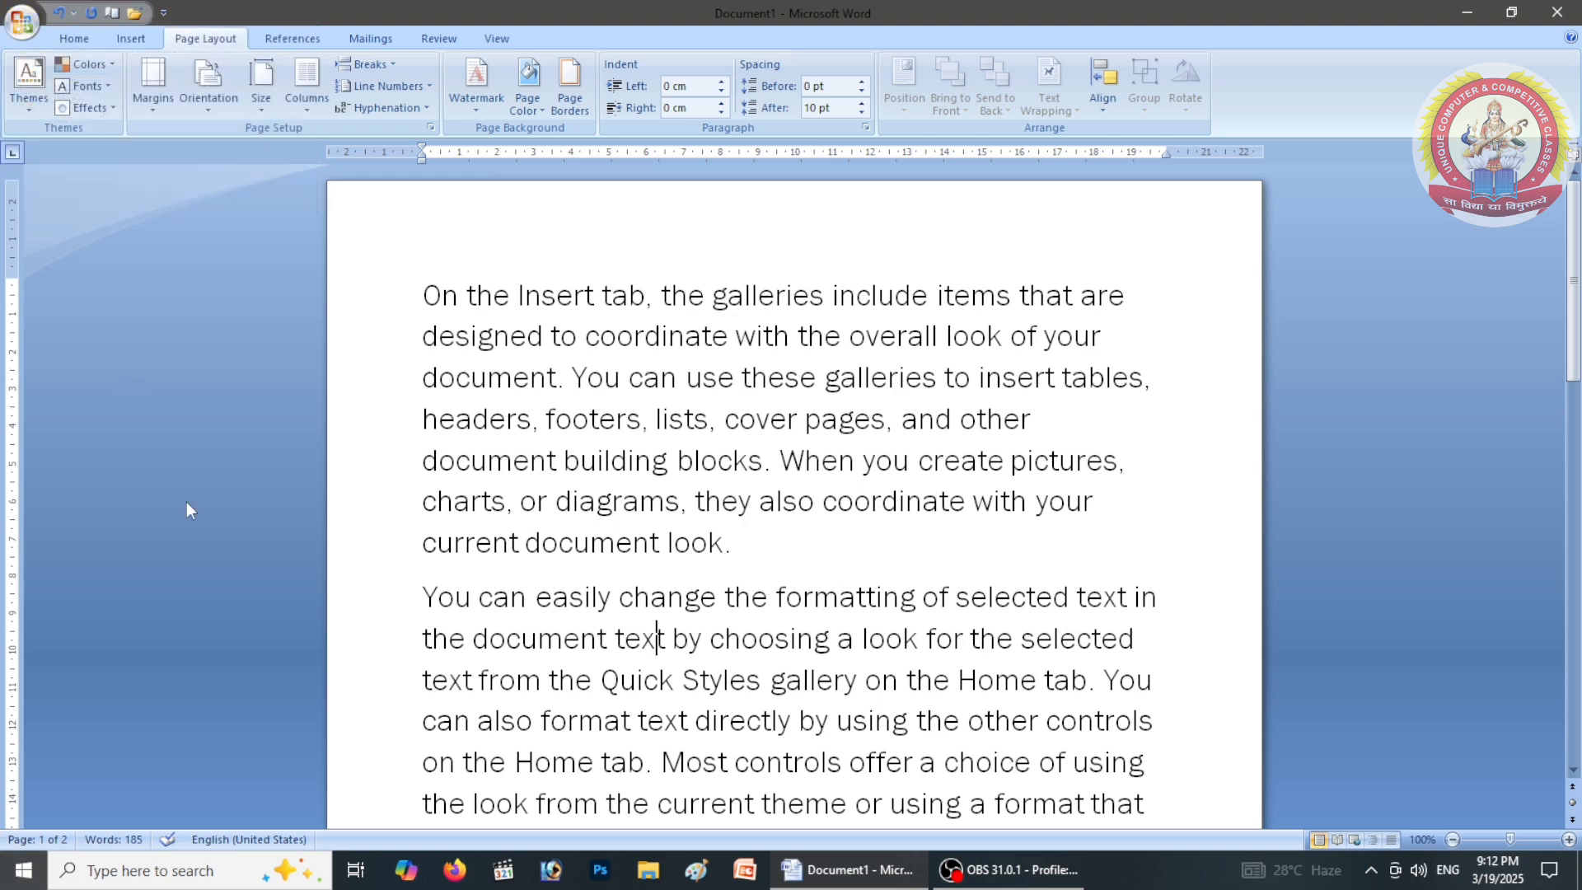
Insert a page break at the end of the second paragraph, after "you specify directly.", and review the pages
left_click(365, 66)
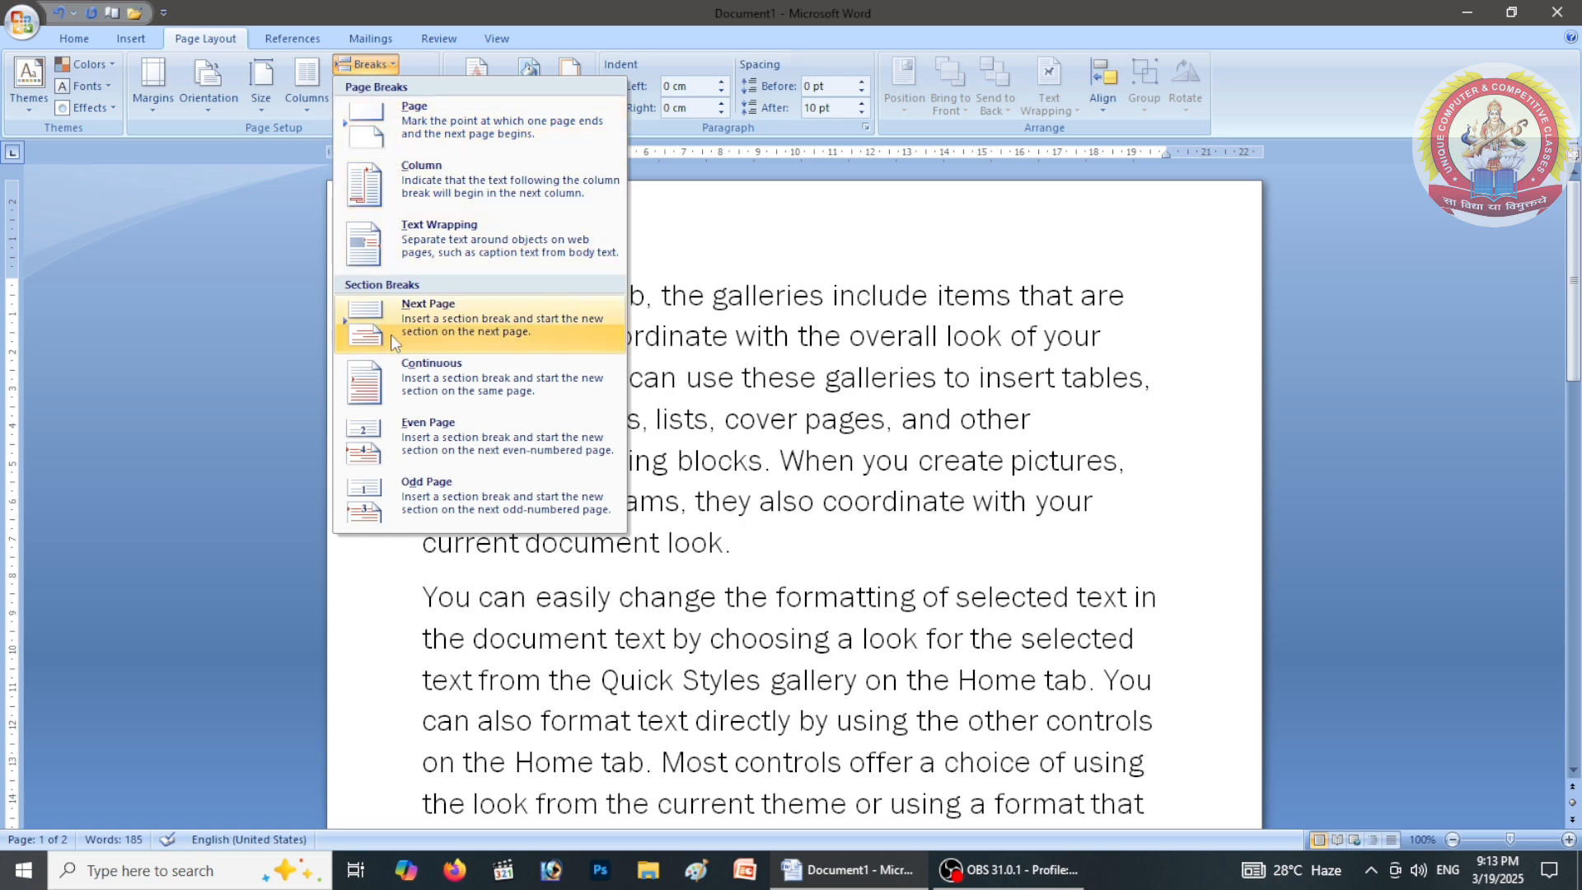
left_click(198, 395)
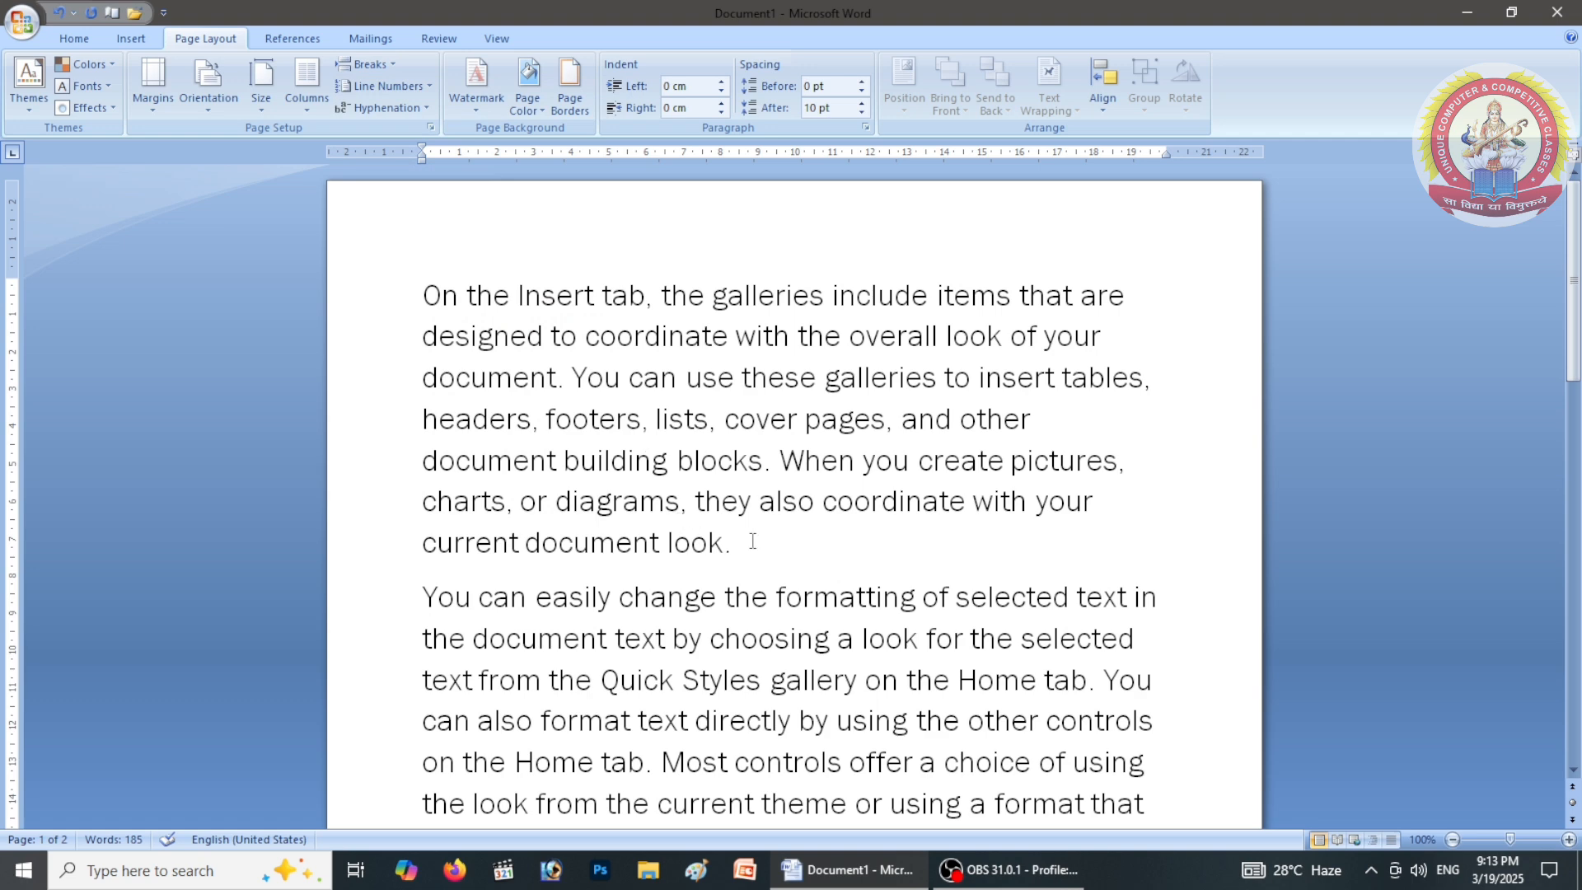
scroll(739, 545, "down", 1)
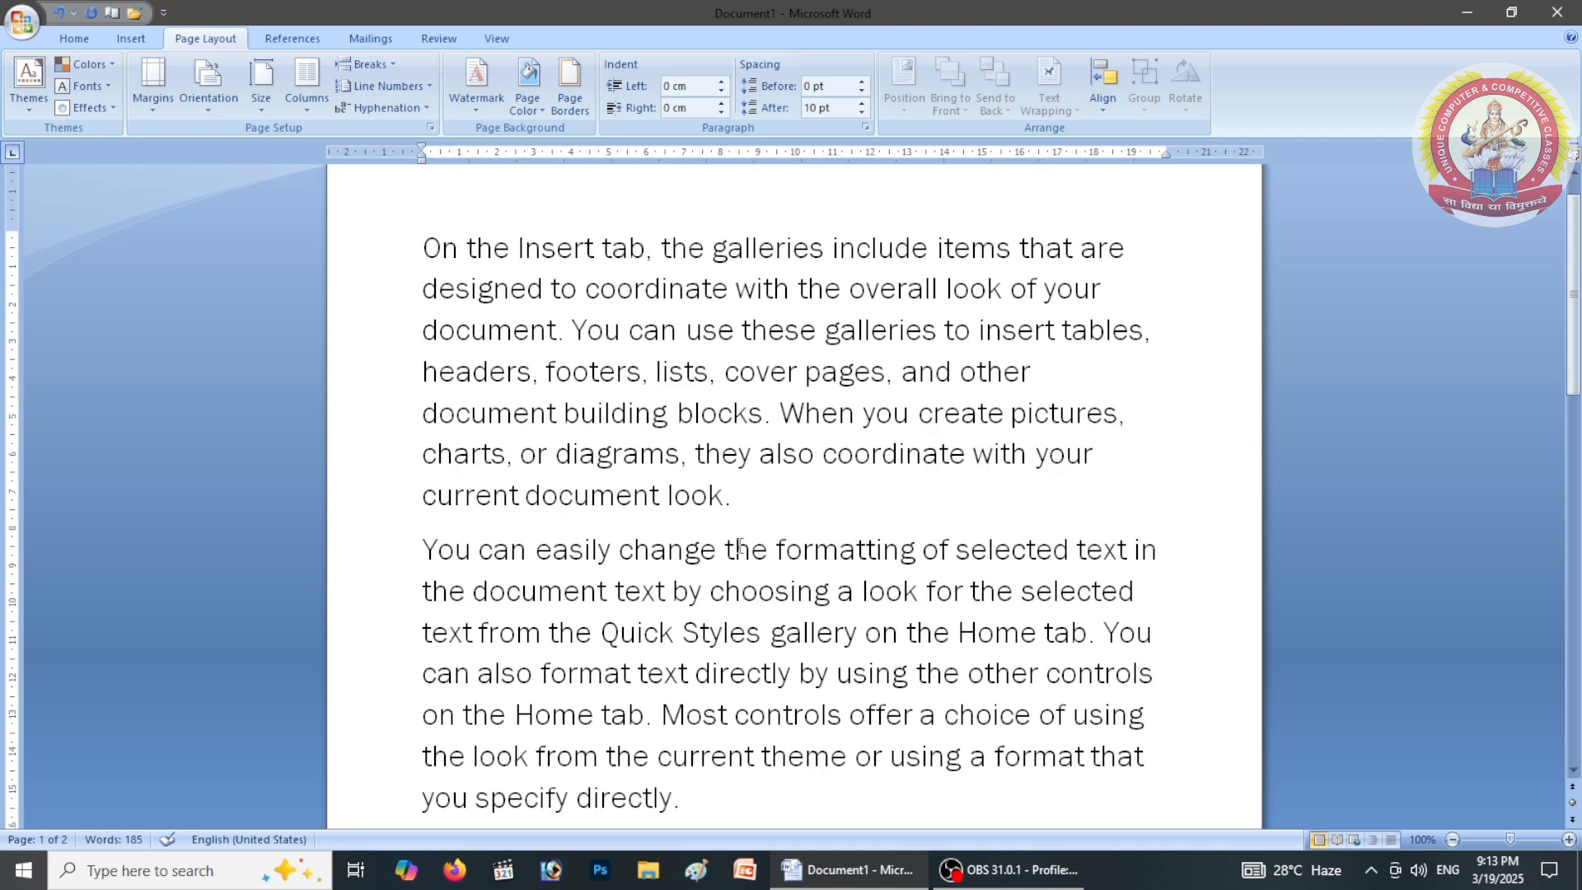
scroll(739, 545, "down", 3)
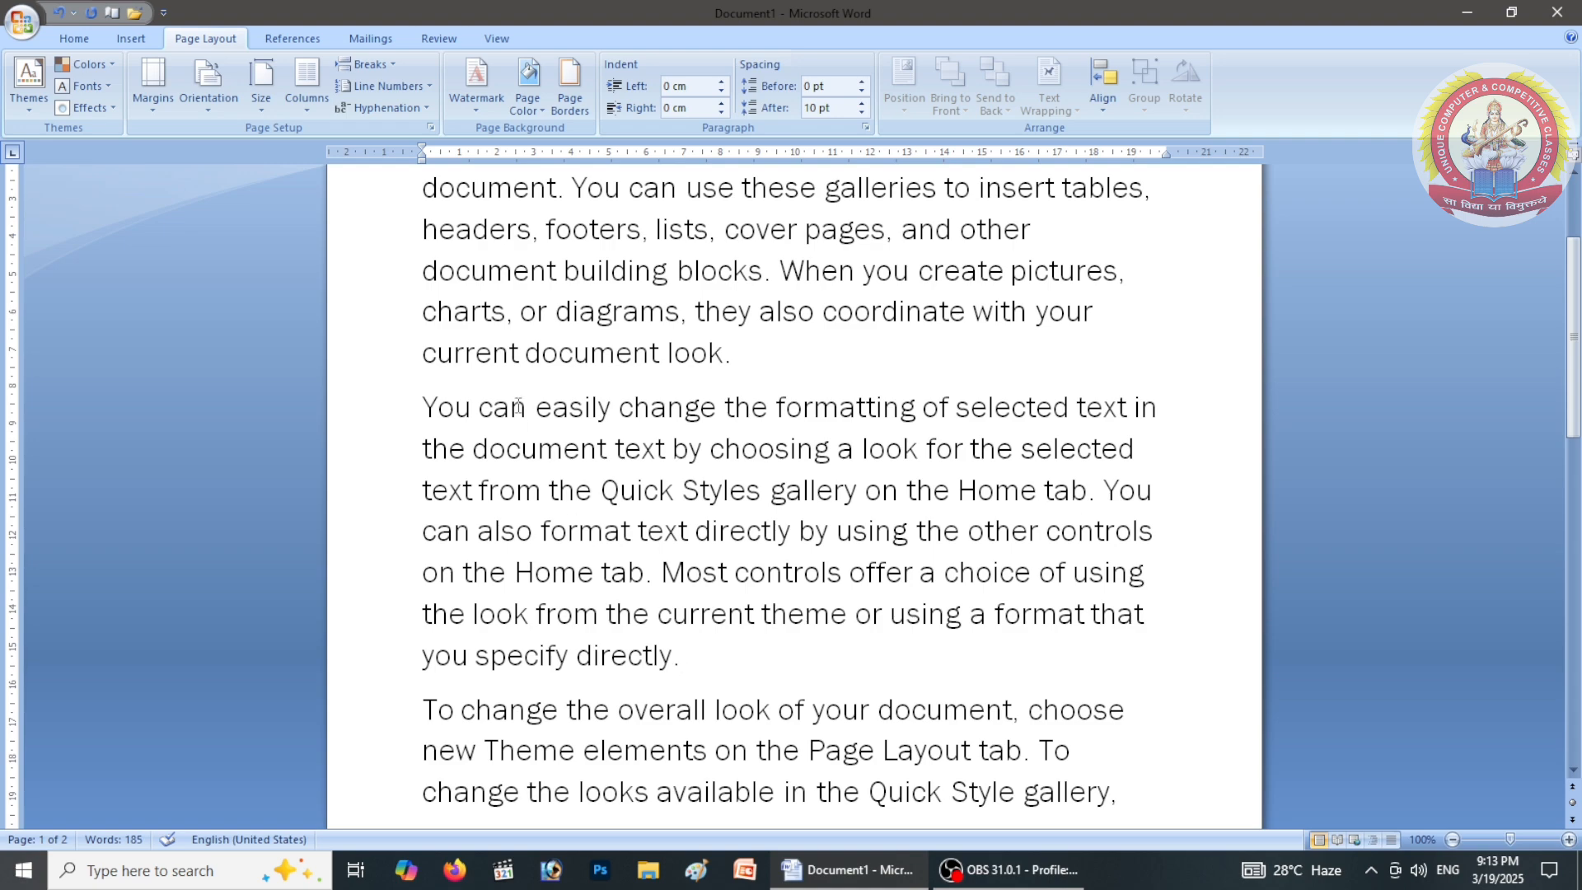
left_click(367, 64)
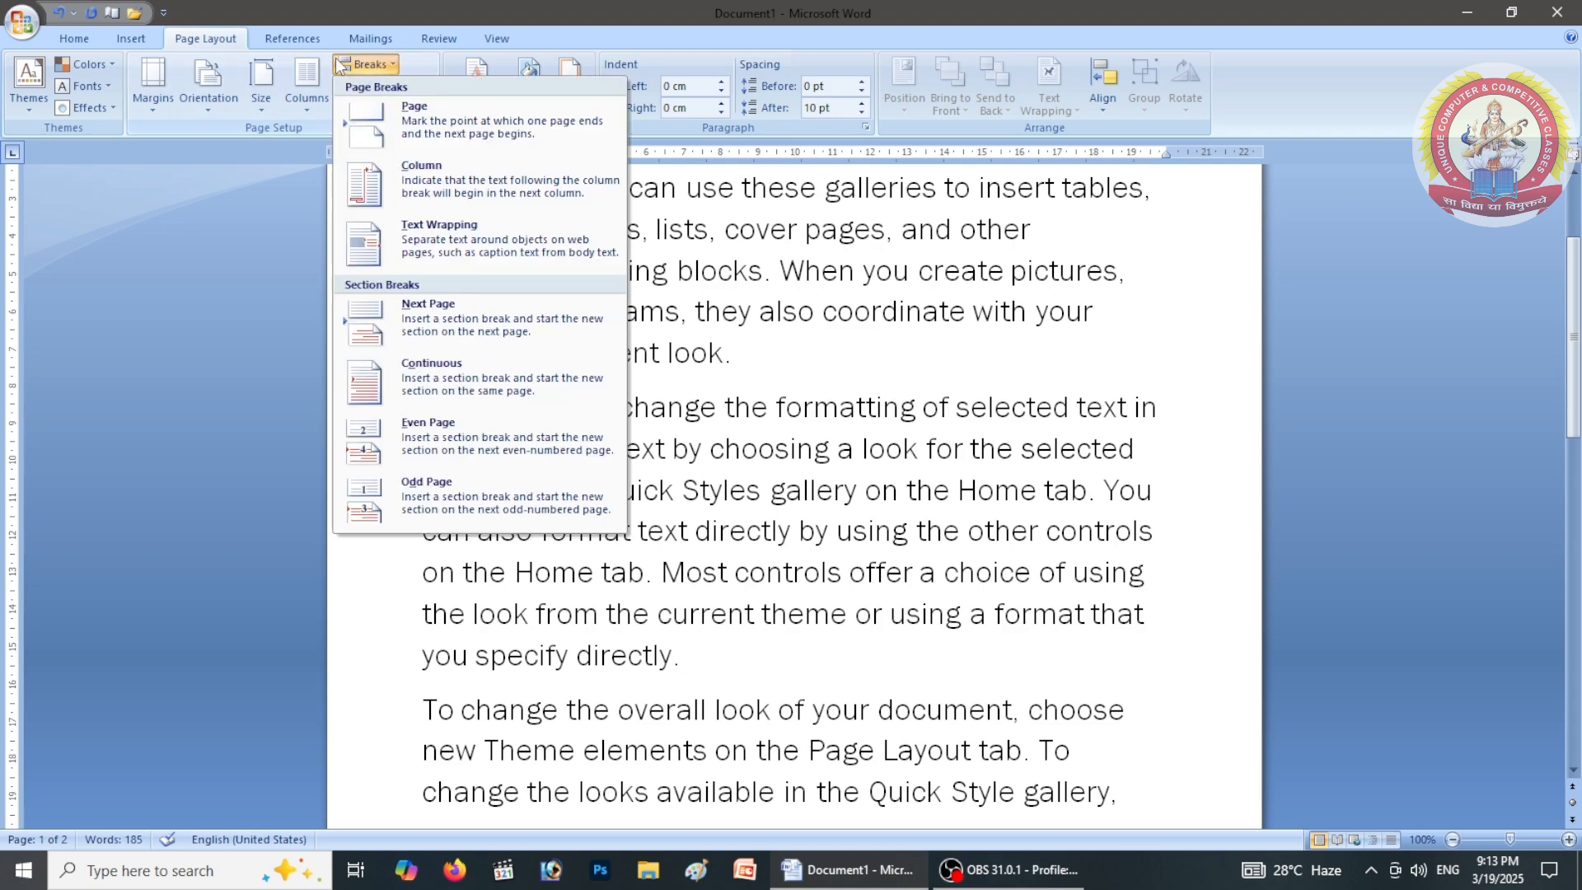
left_click(422, 152)
scroll(613, 359, "up", 10)
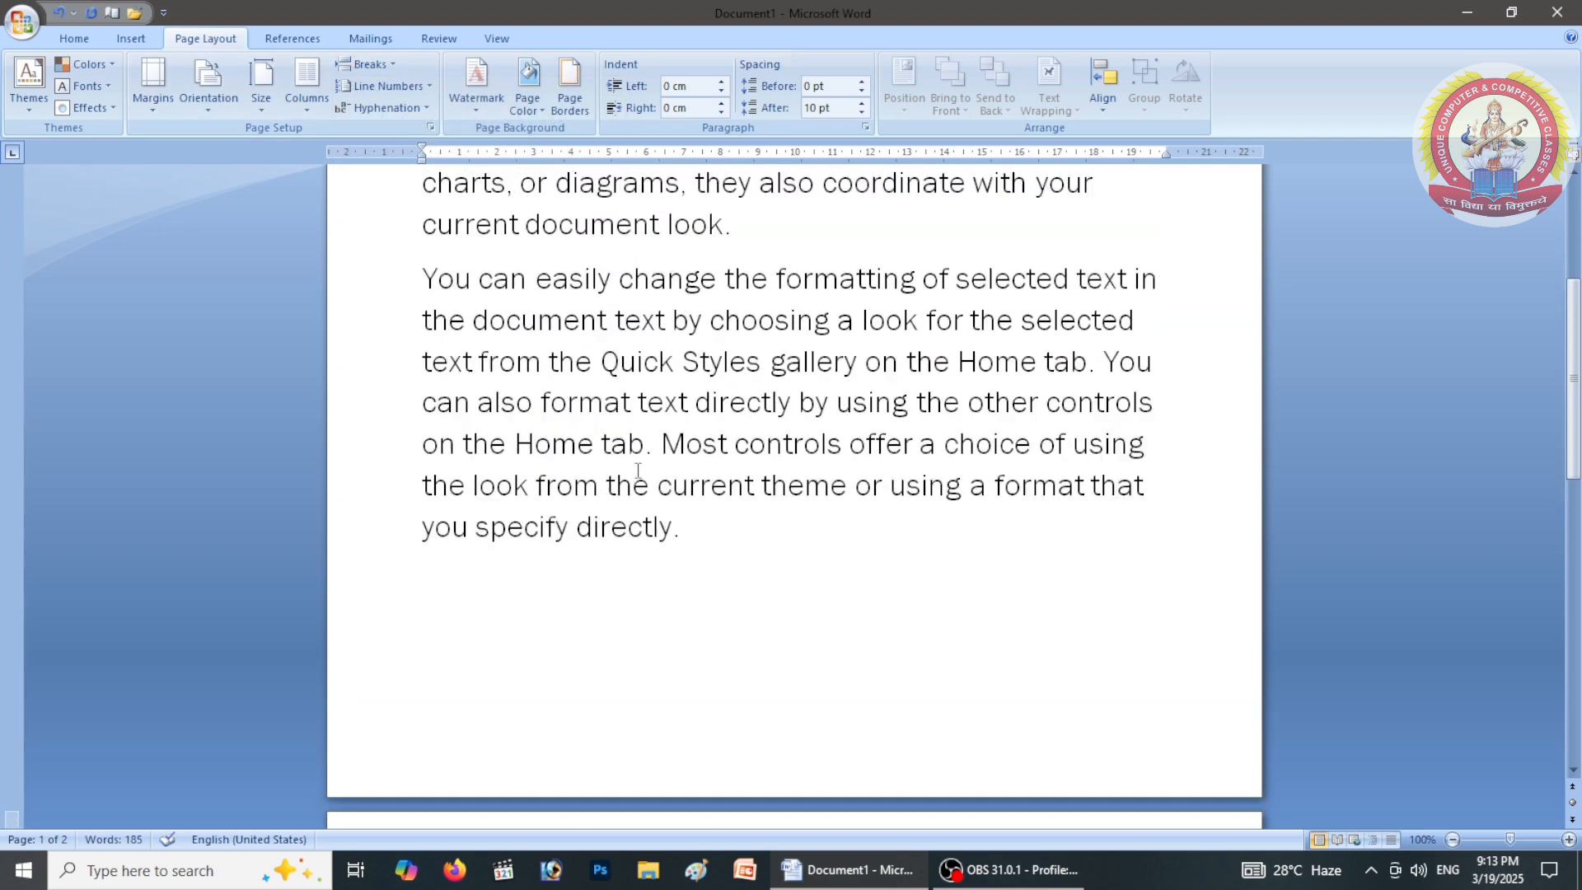
scroll(646, 469, "down", 13)
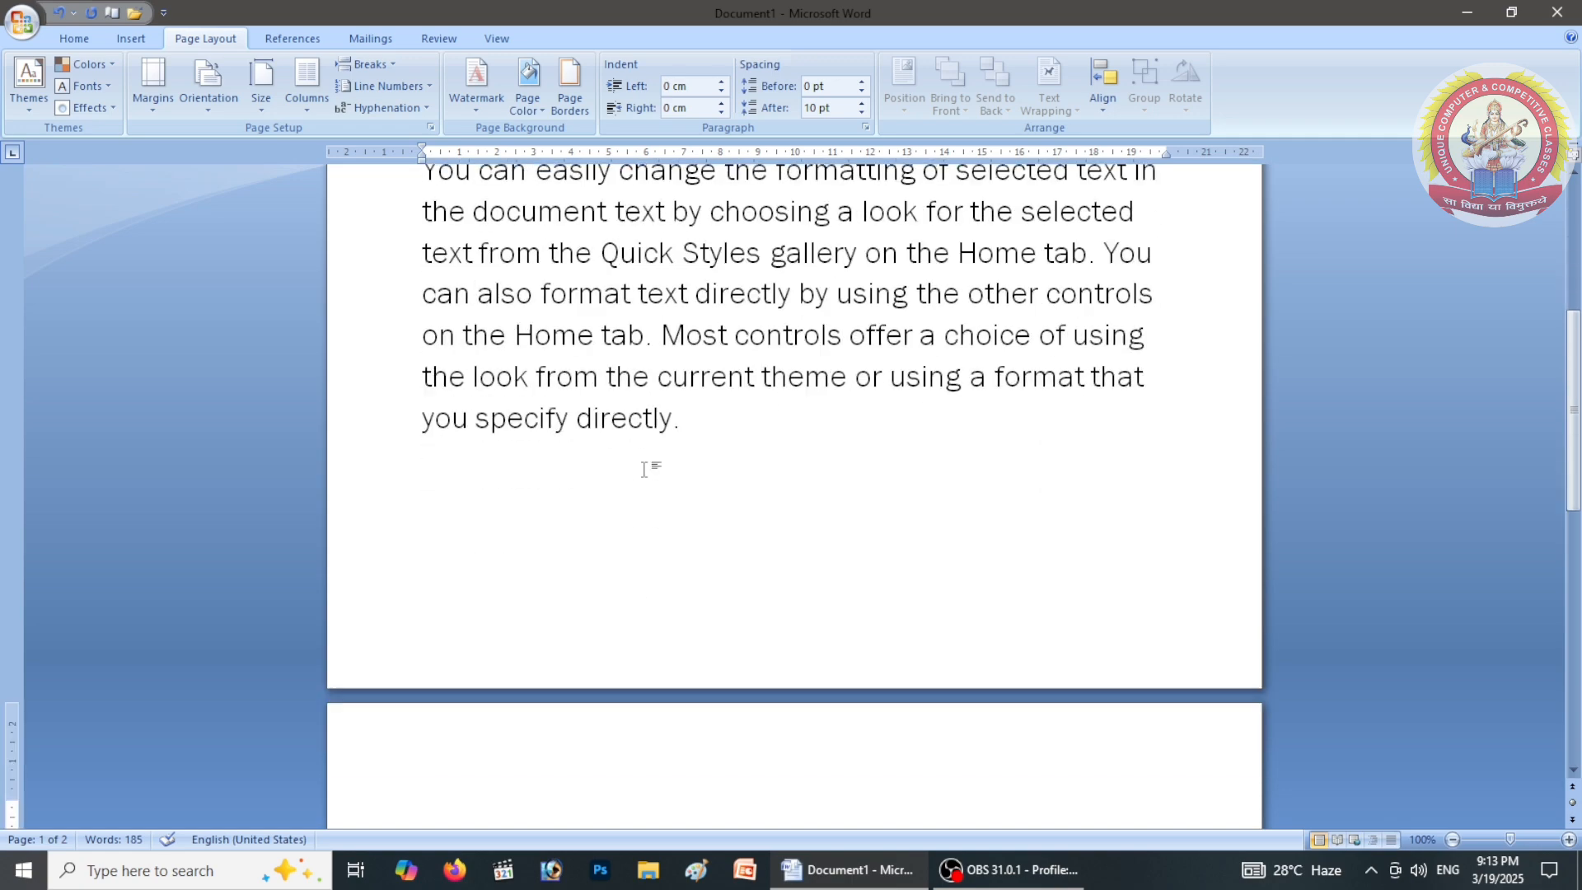
scroll(645, 470, "down", 5)
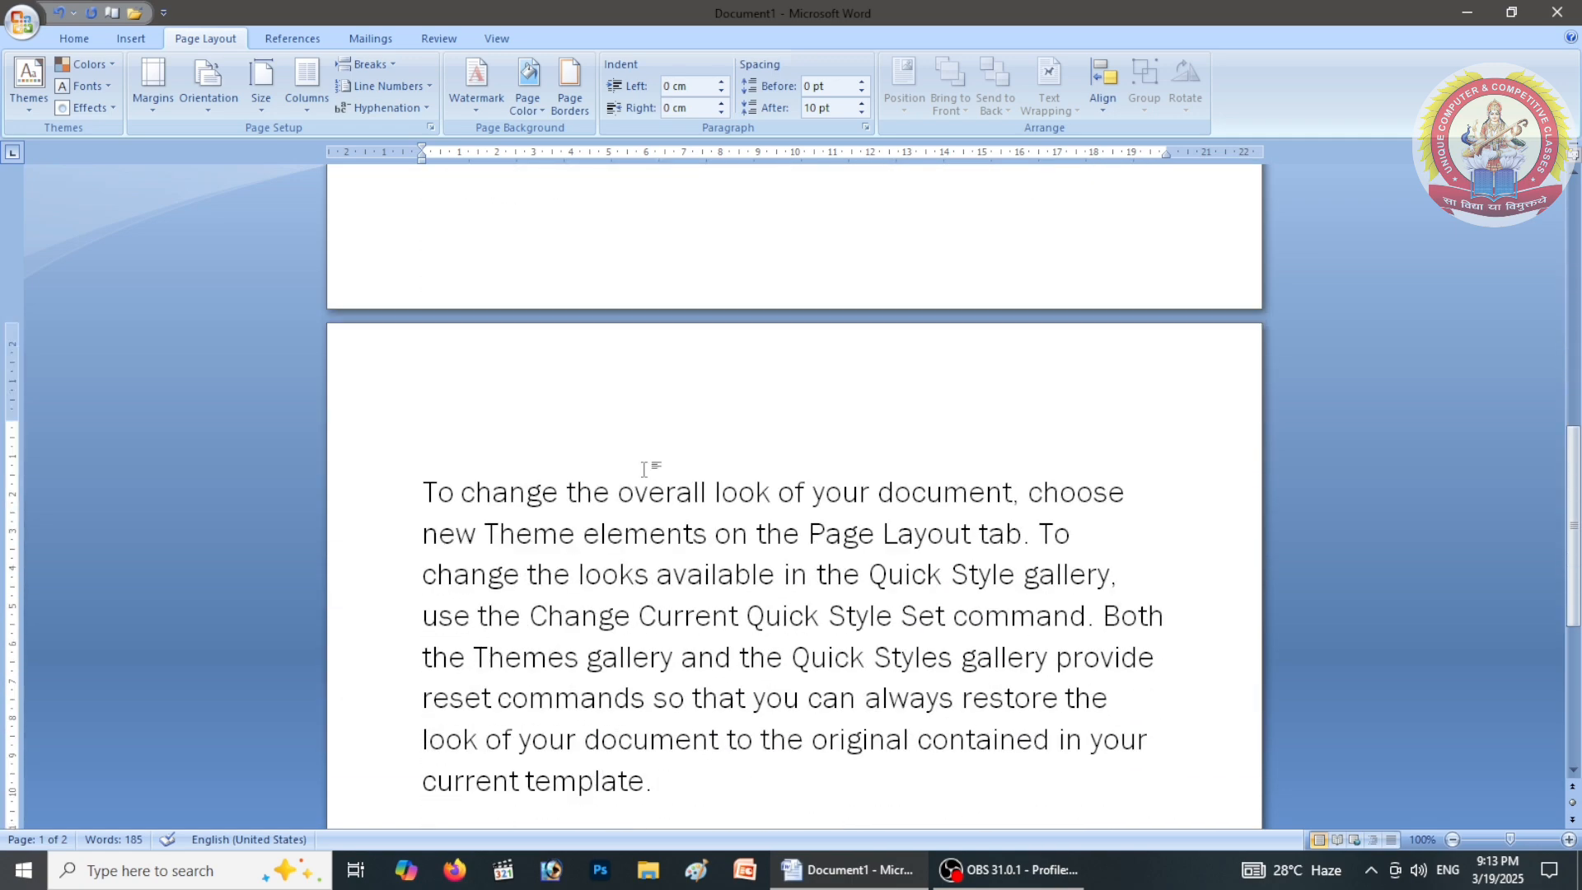
scroll(646, 469, "up", 8)
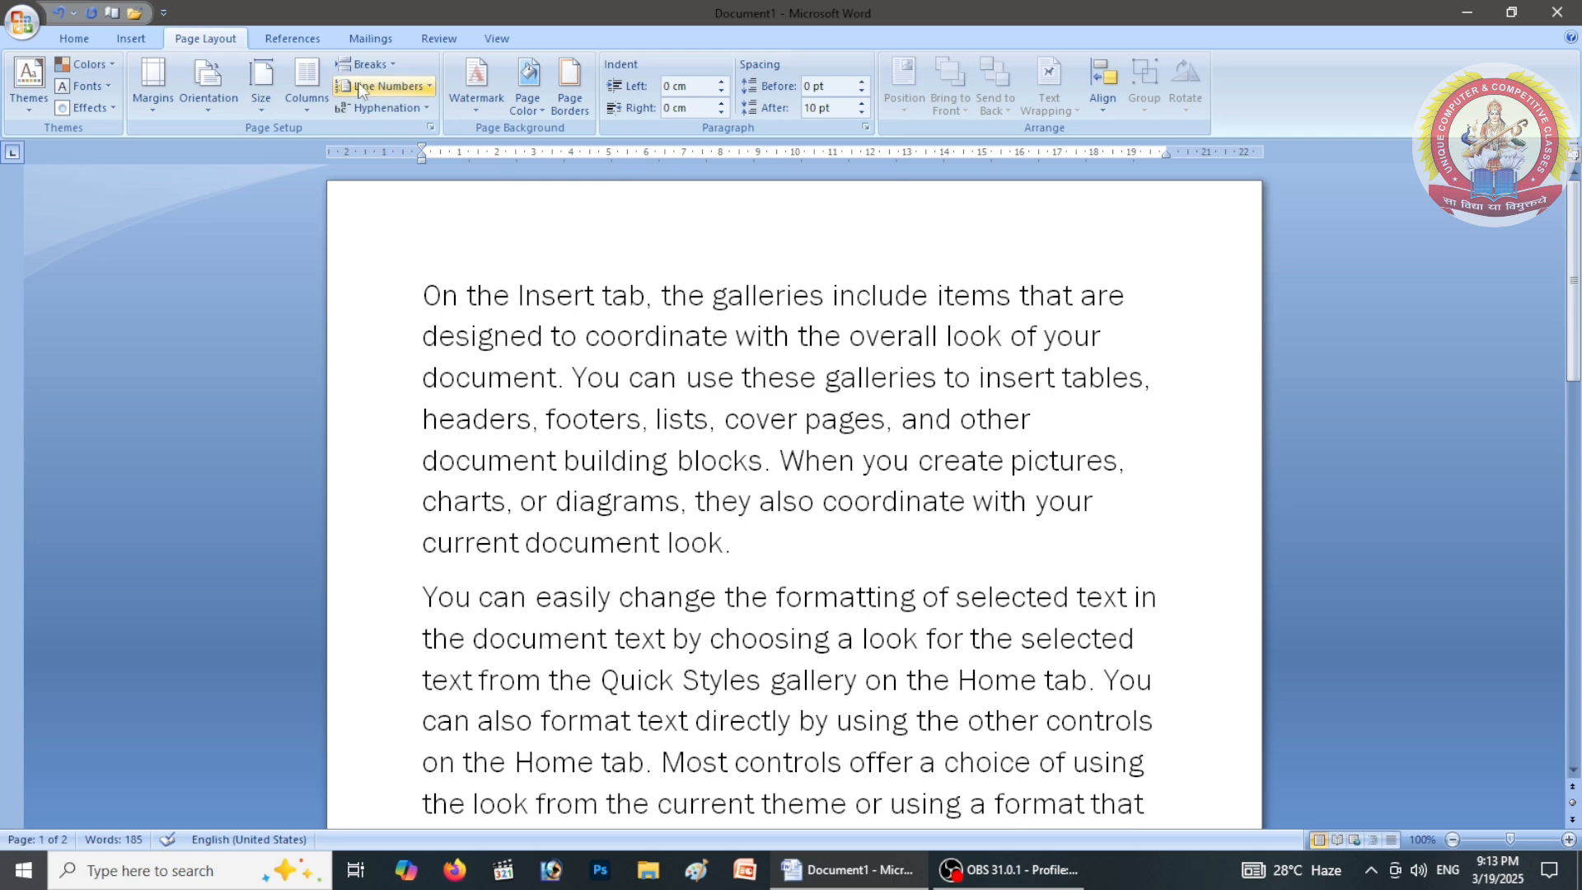
Insert a column break in the first paragraph after "document building blocks." and review how the text is divided
scroll(719, 508, "down", 1)
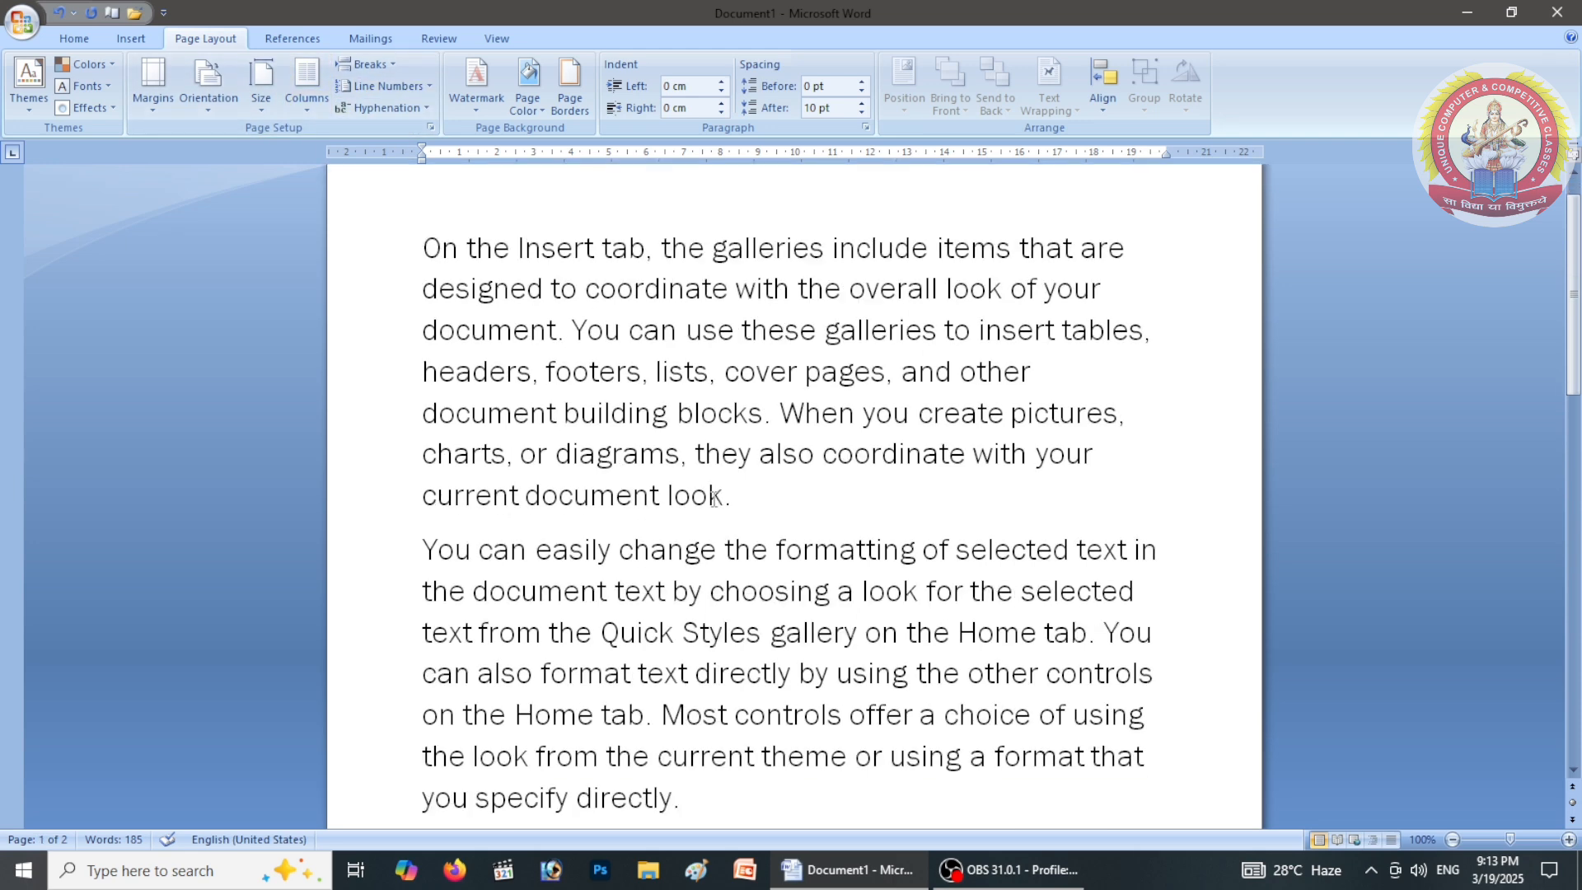
left_click(769, 418)
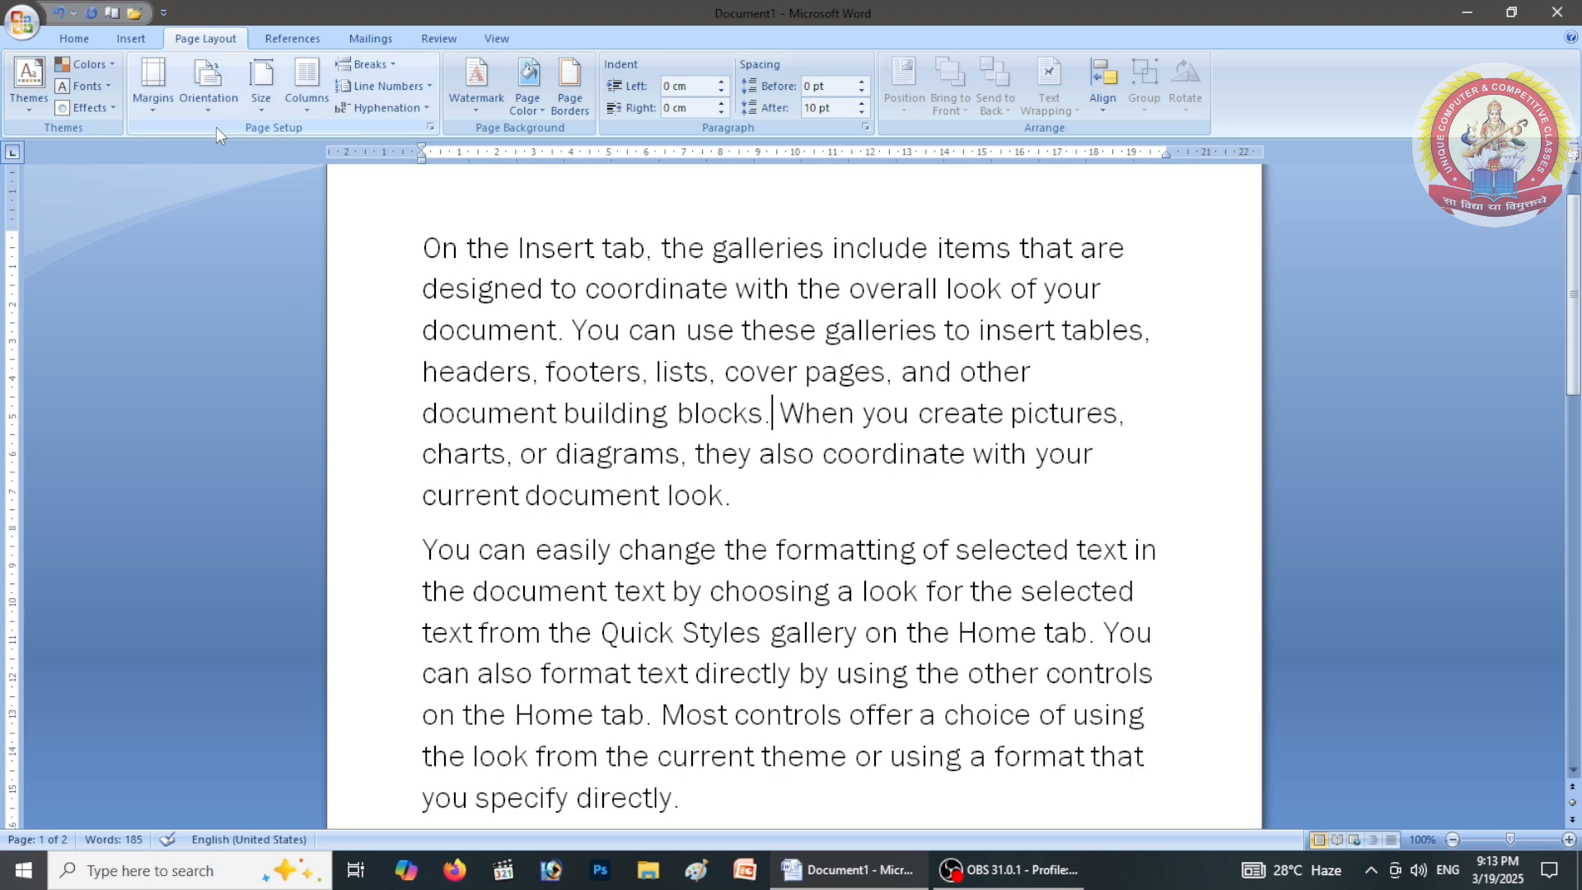
left_click(399, 63)
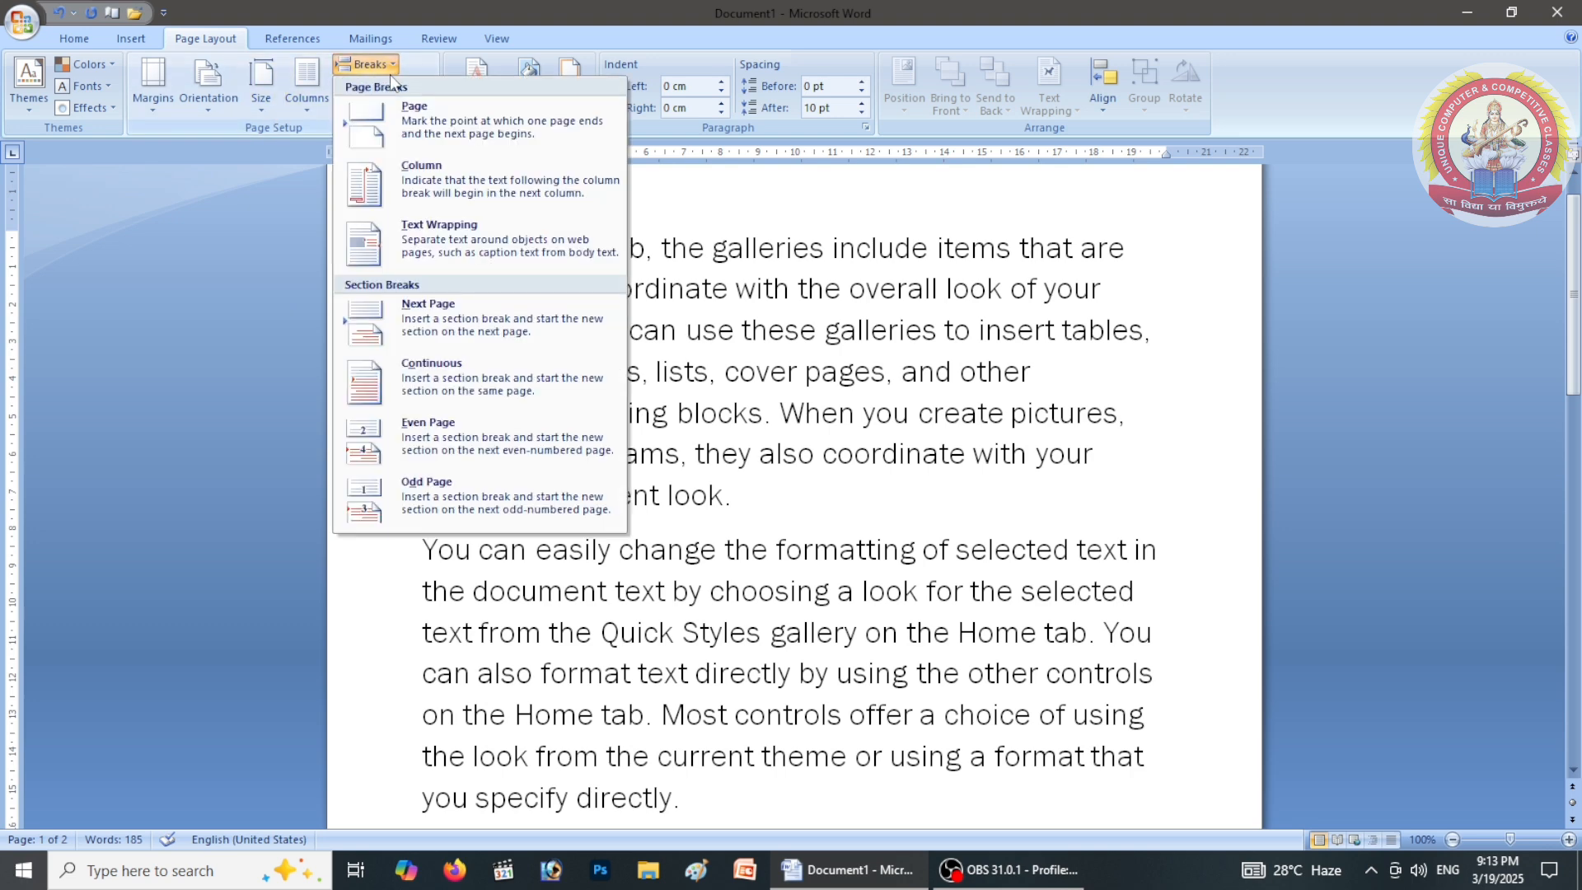
left_click(394, 186)
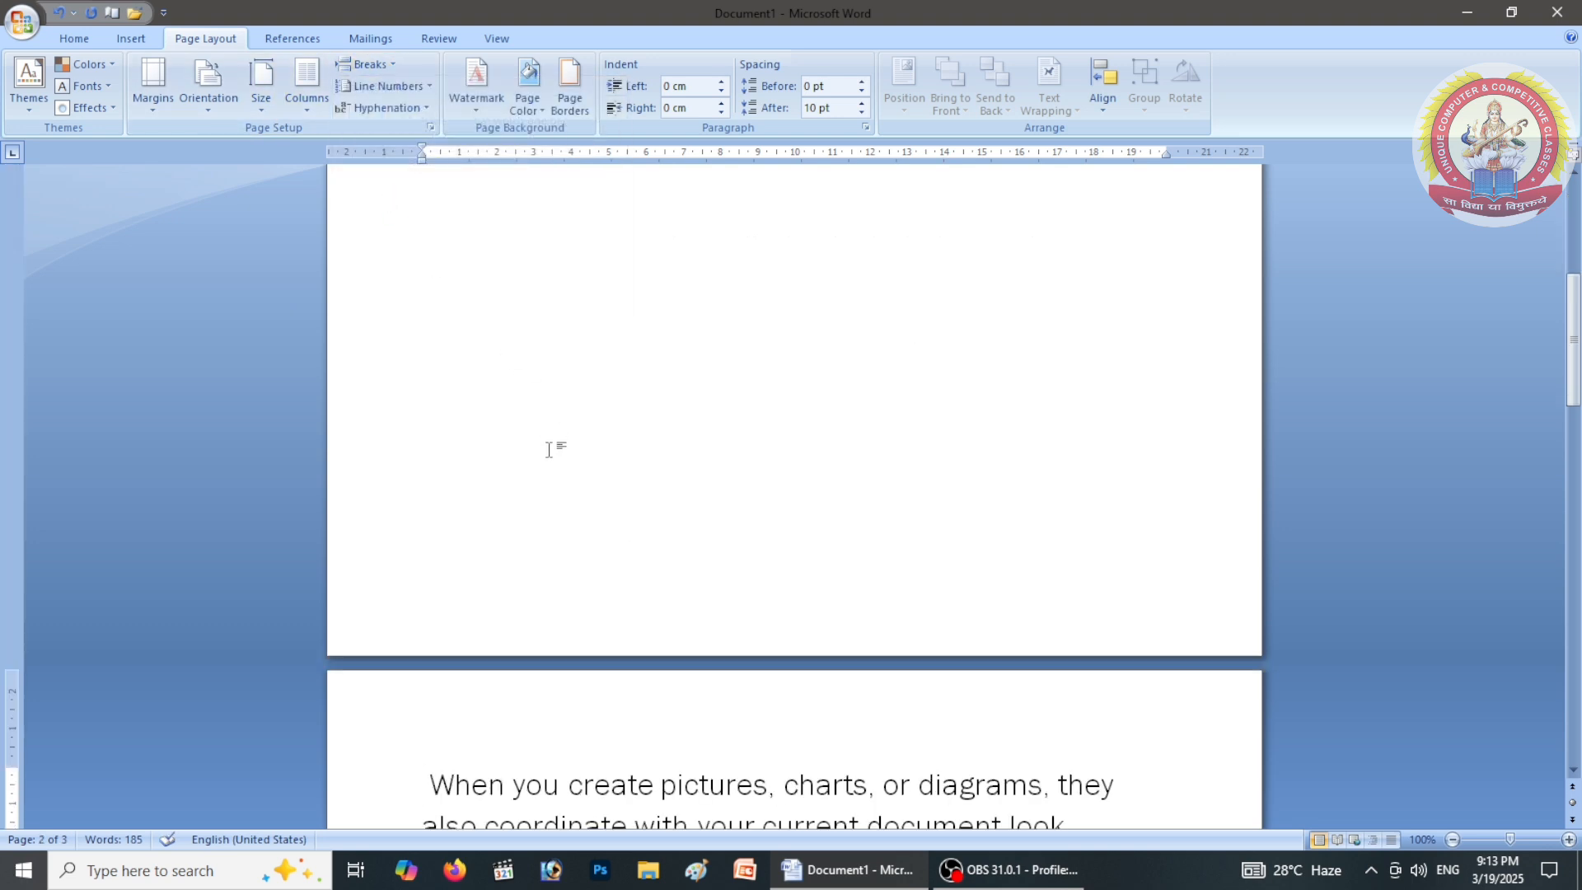
scroll(547, 448, "down", 15)
scroll(611, 614, "up", 4)
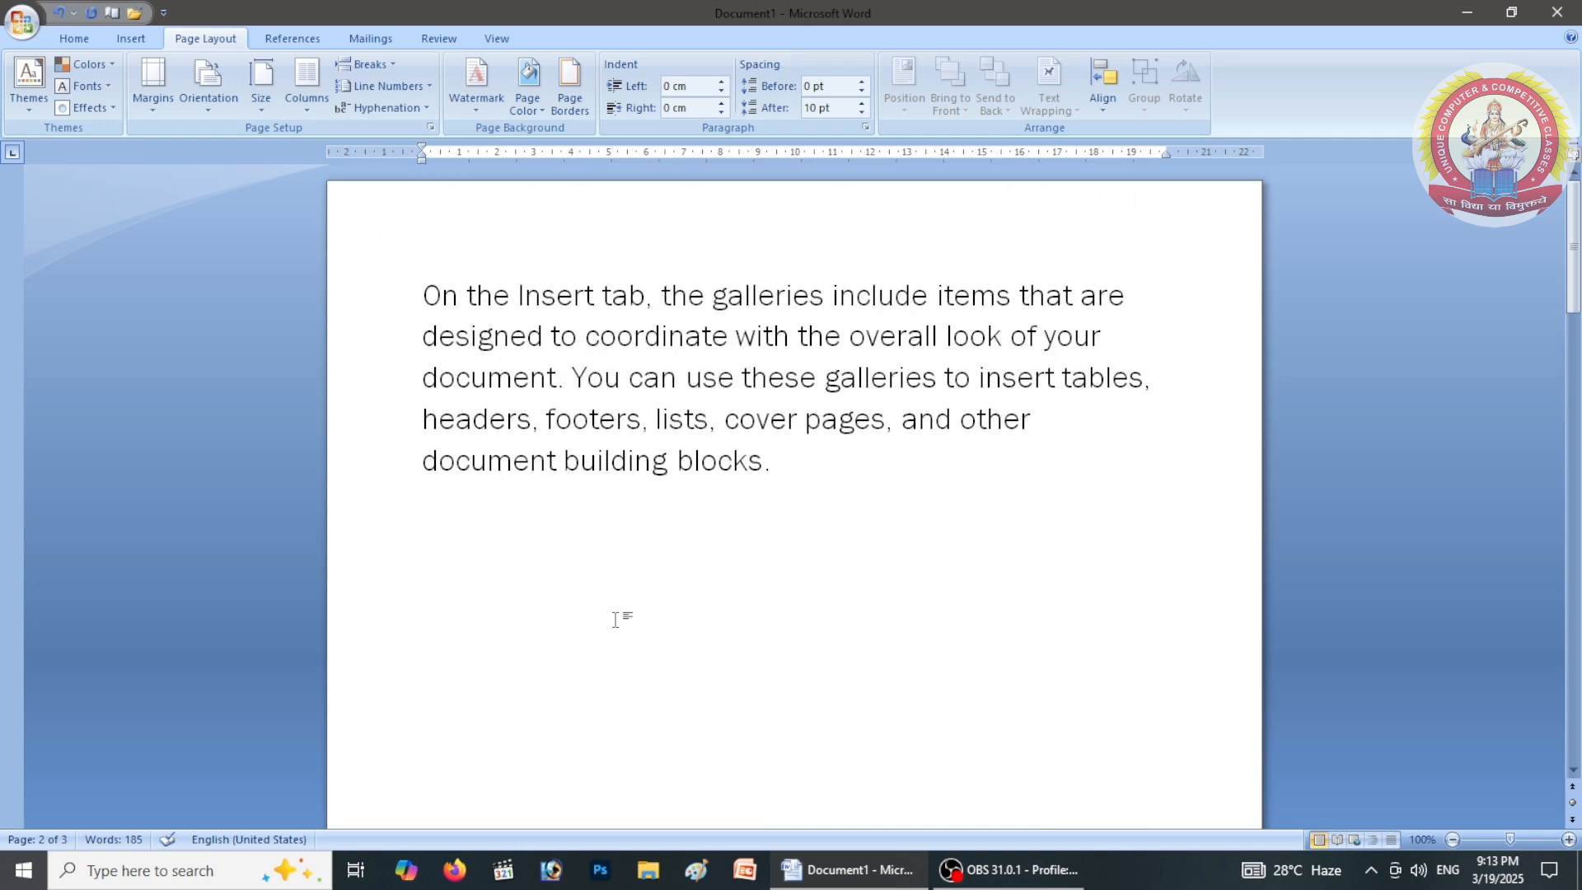
scroll(786, 466, "down", 3)
scroll(786, 466, "down", 8)
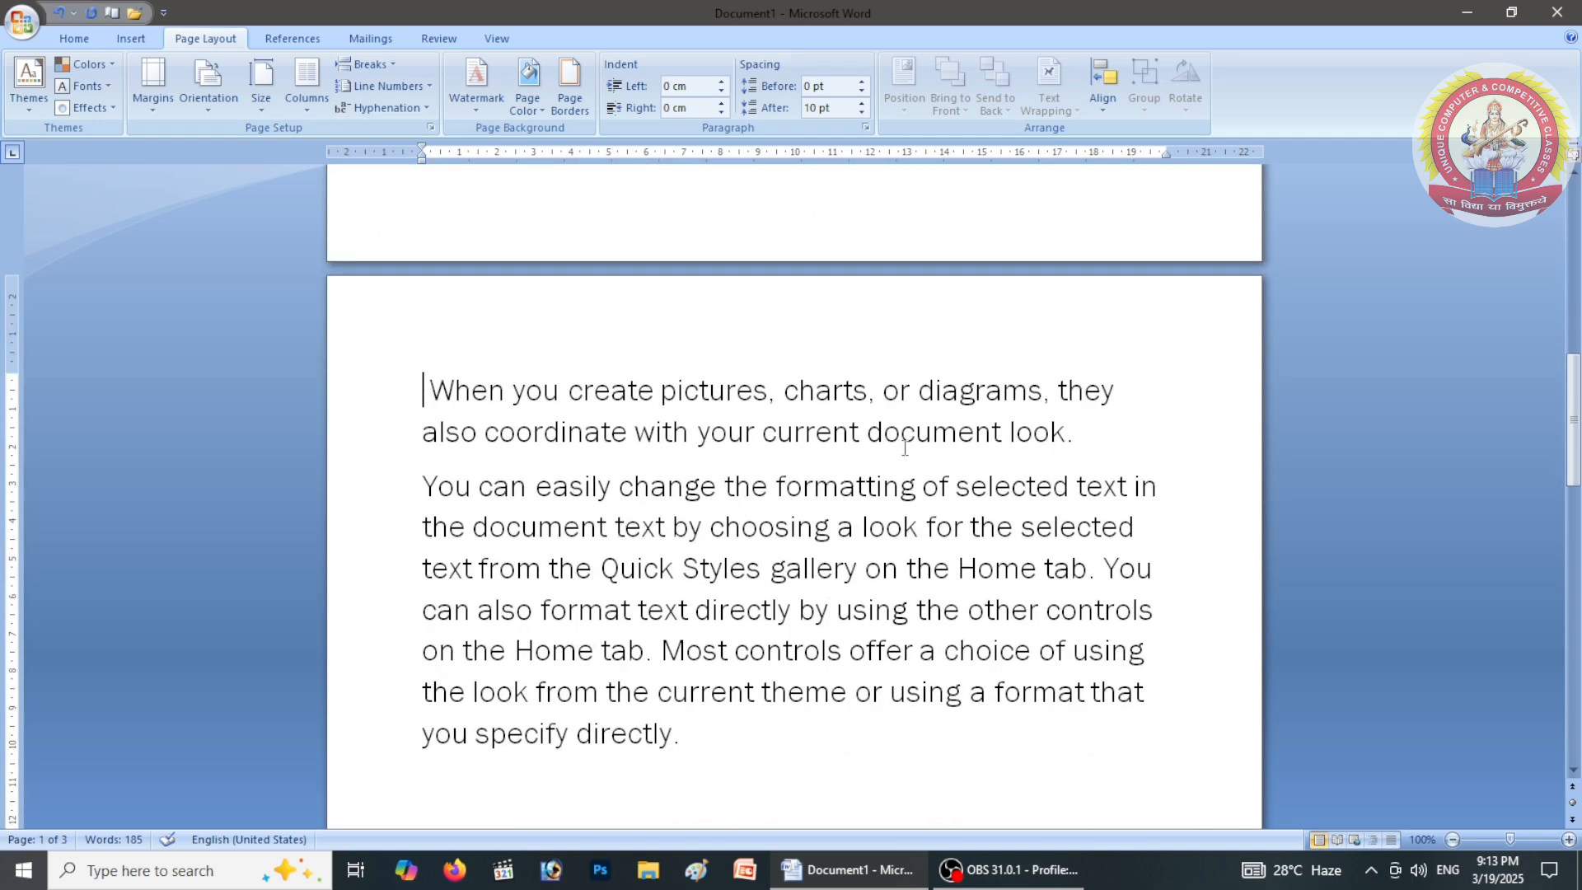
scroll(749, 514, "up", 1)
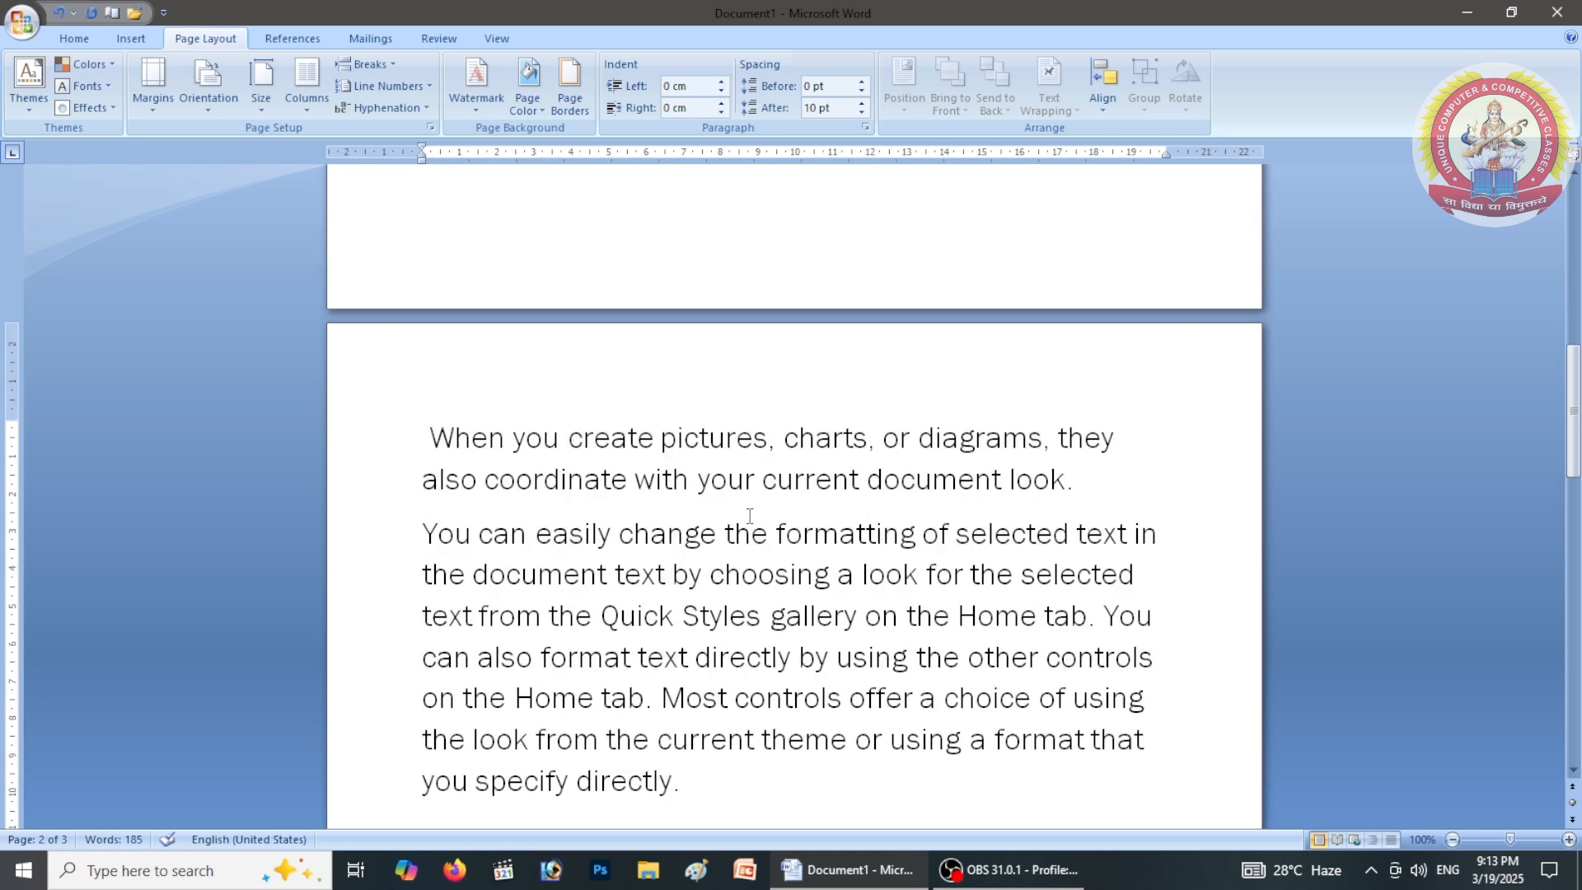
scroll(749, 515, "up", 12)
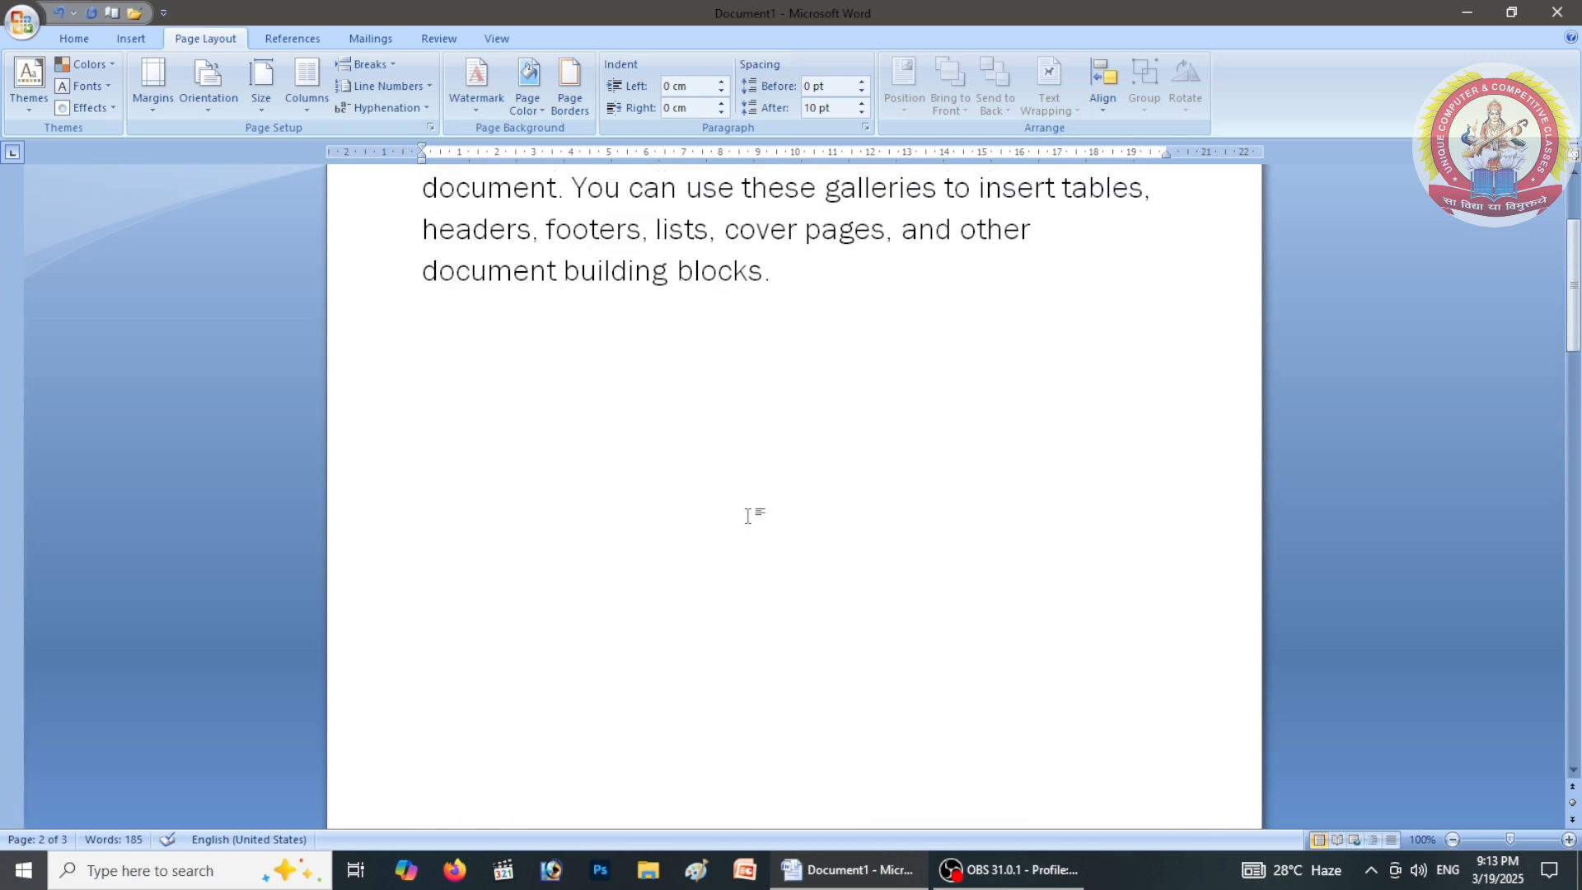
Delete the column break in the first paragraph and insert a text wrapping break after "current document look."
scroll(750, 514, "up", 1)
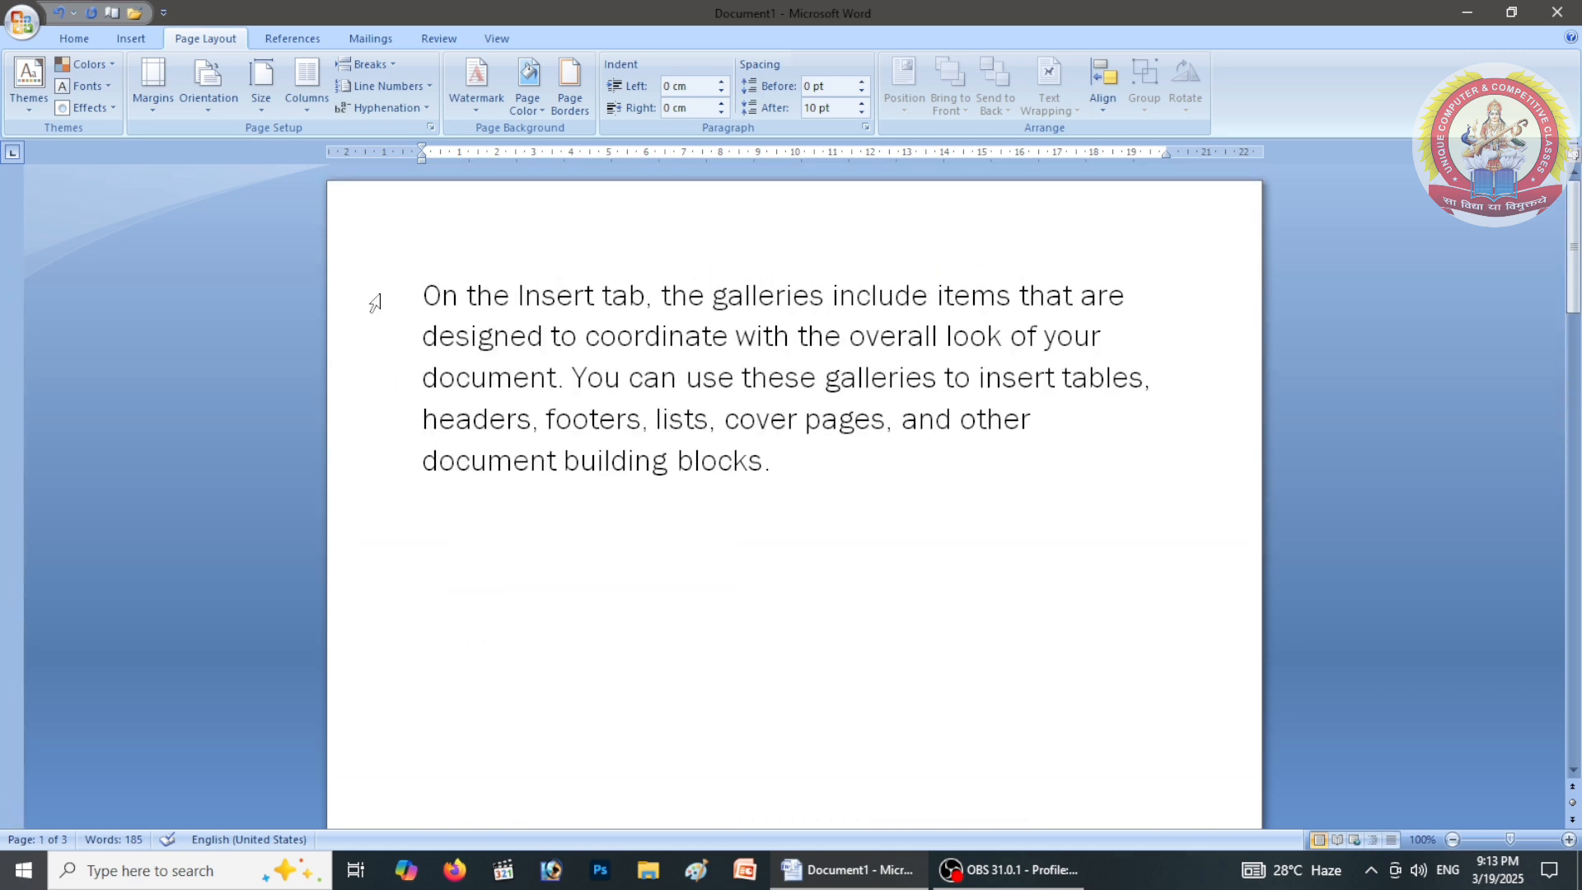
key("Delete")
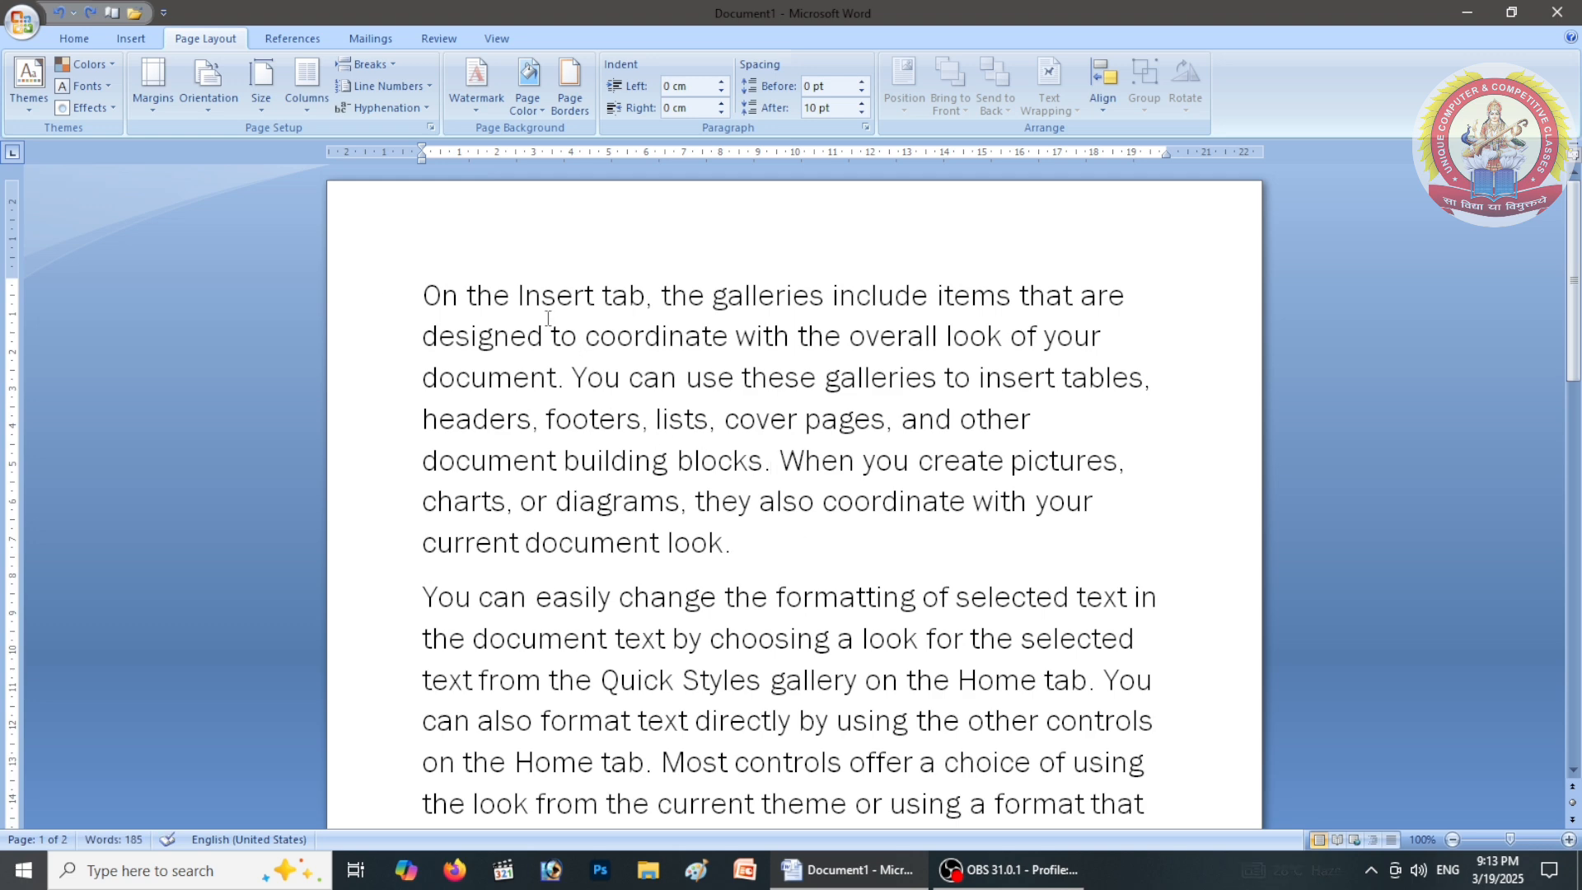
left_click(397, 68)
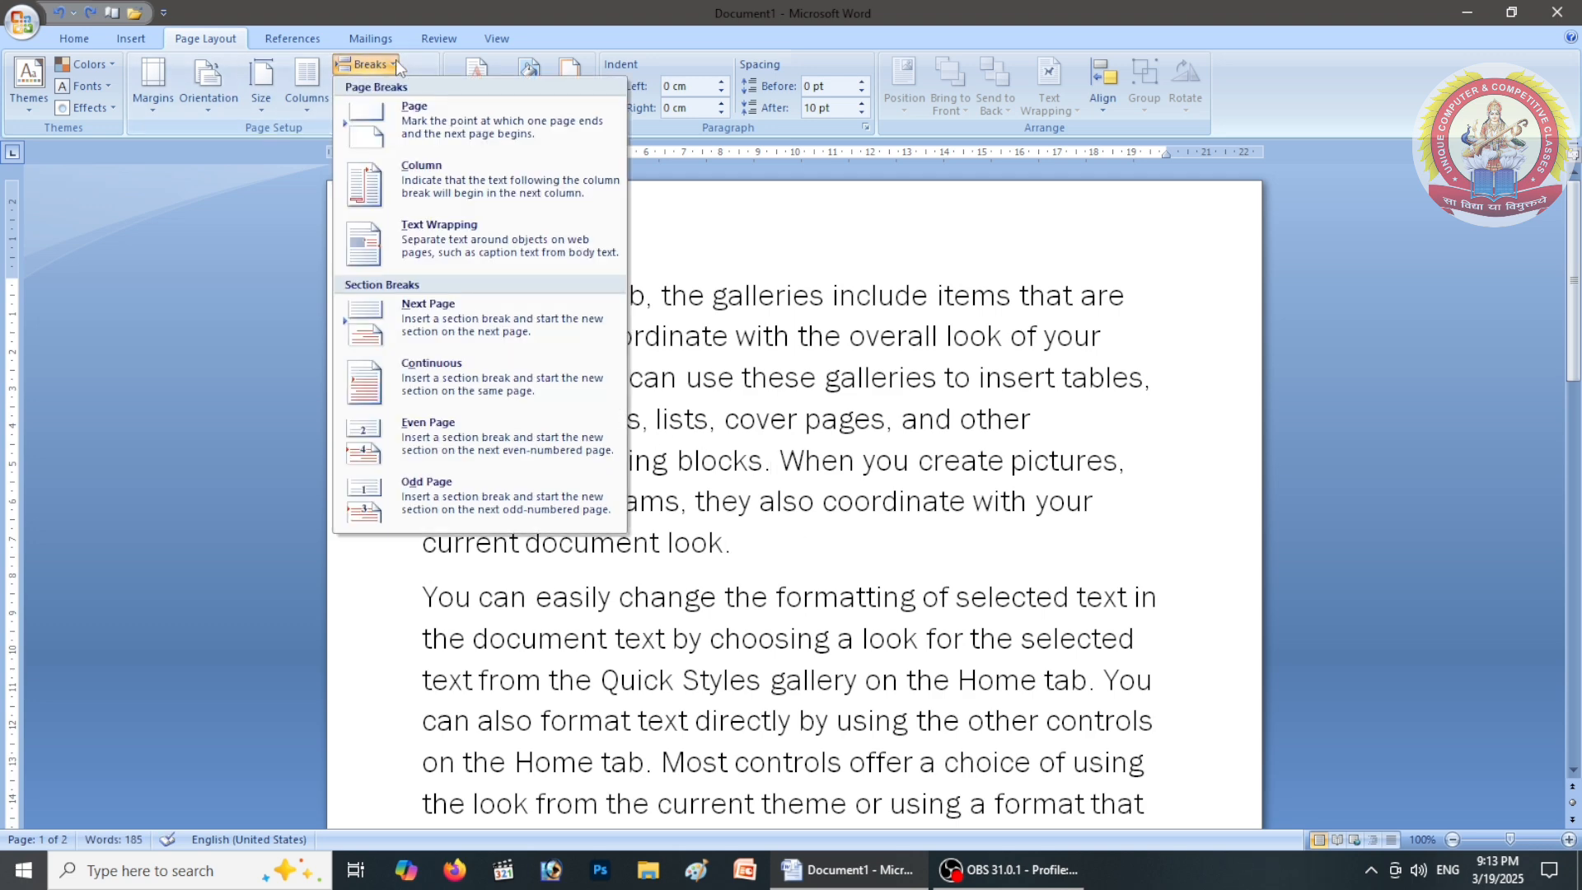
left_click(396, 252)
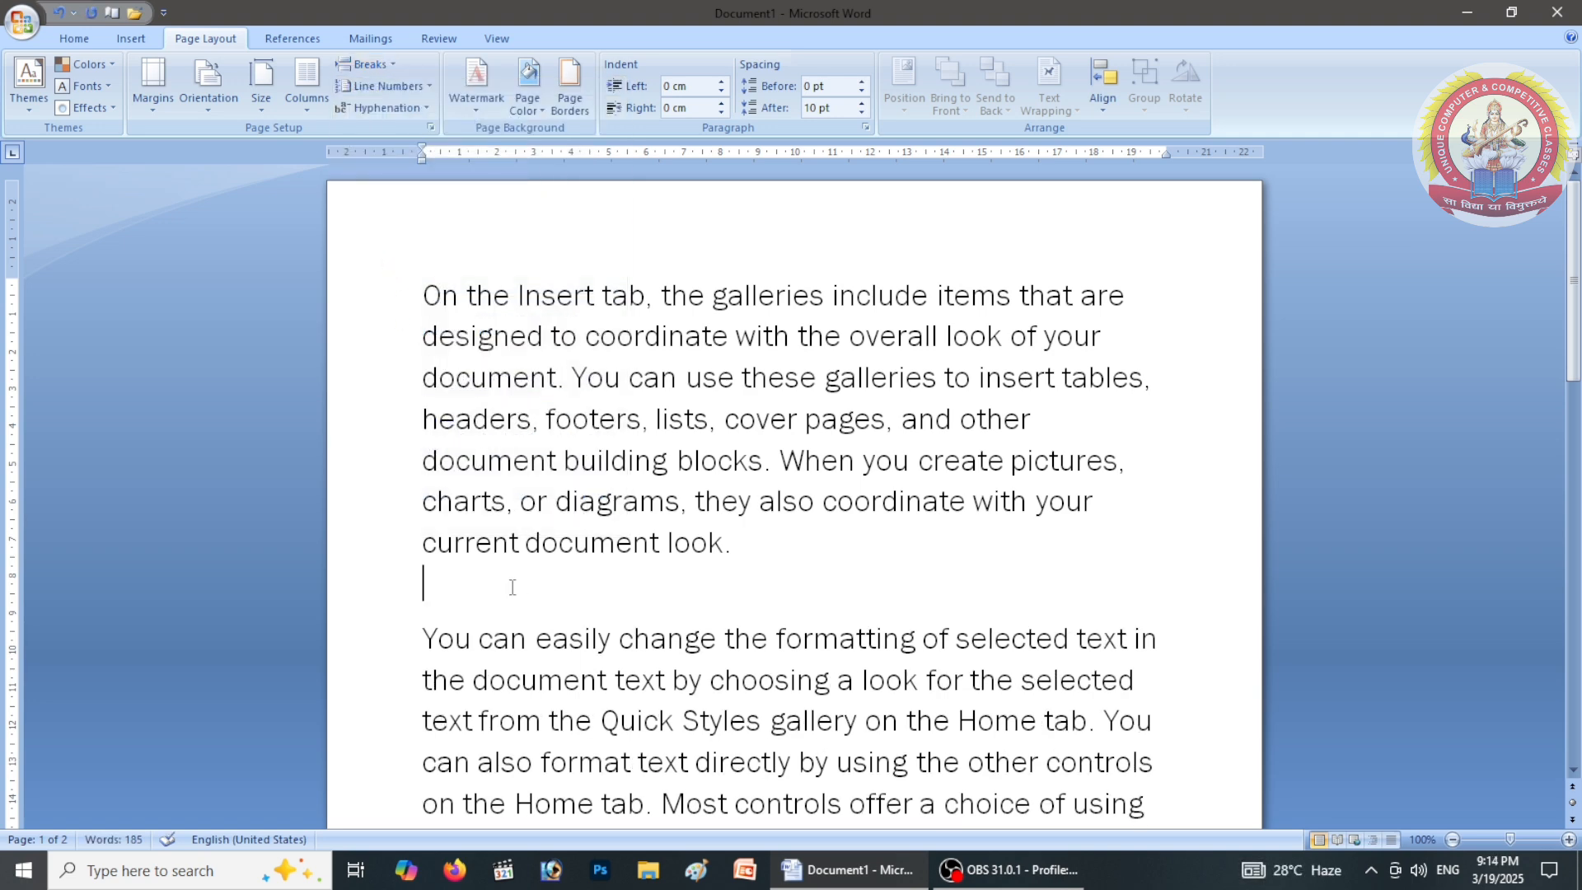
Select the whole first paragraph and try applying a text wrapping break to it
left_click(527, 651)
left_click(470, 643)
left_click(497, 295)
left_click_drag(430, 295, 779, 589)
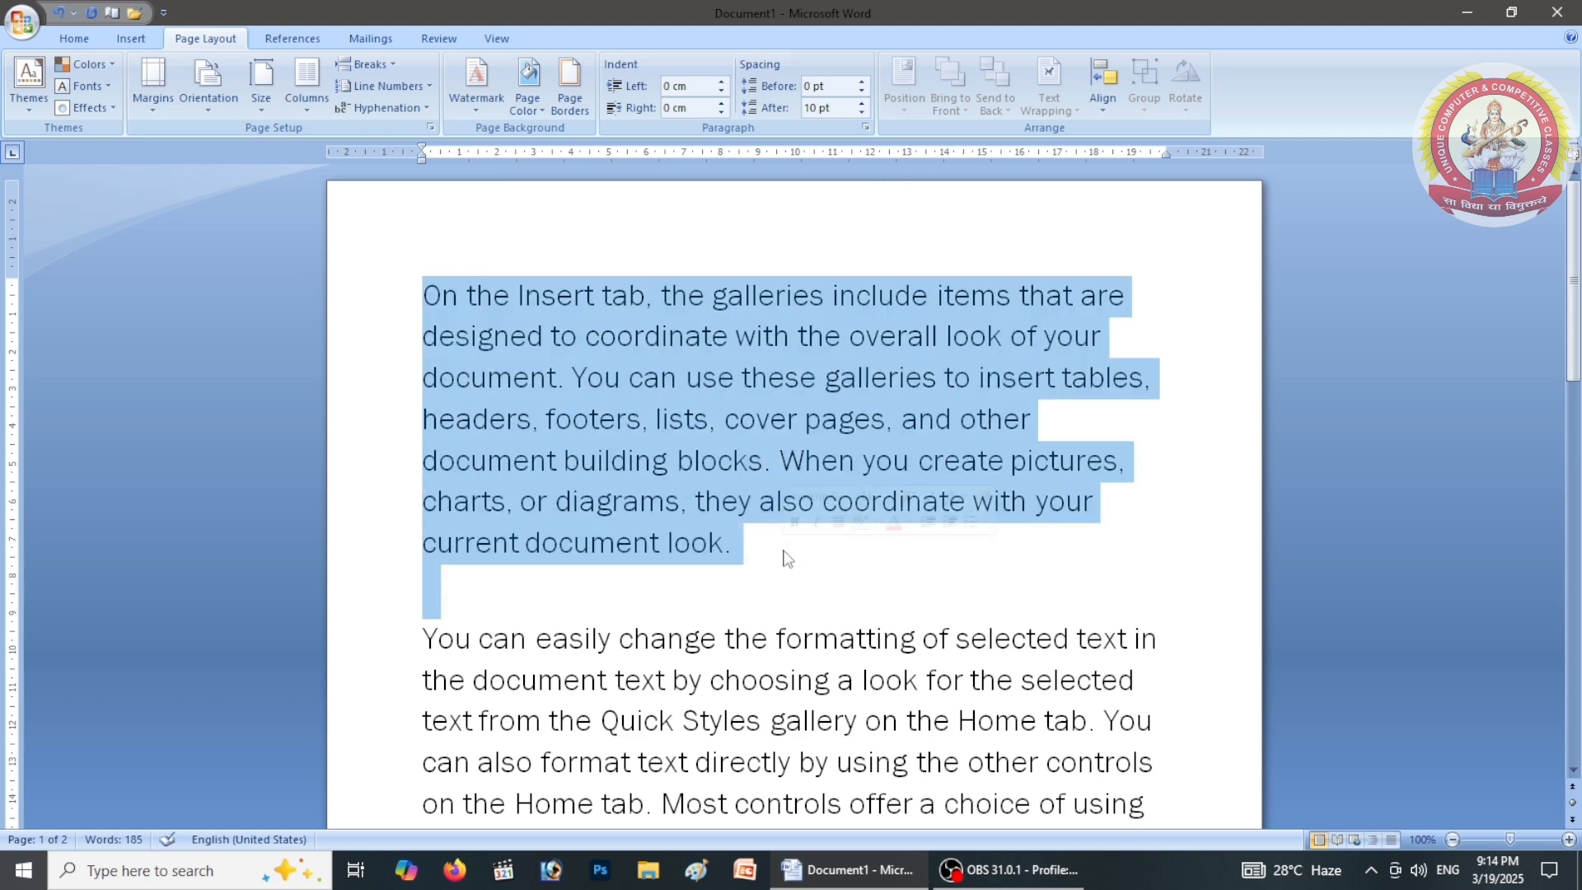
left_click(388, 85)
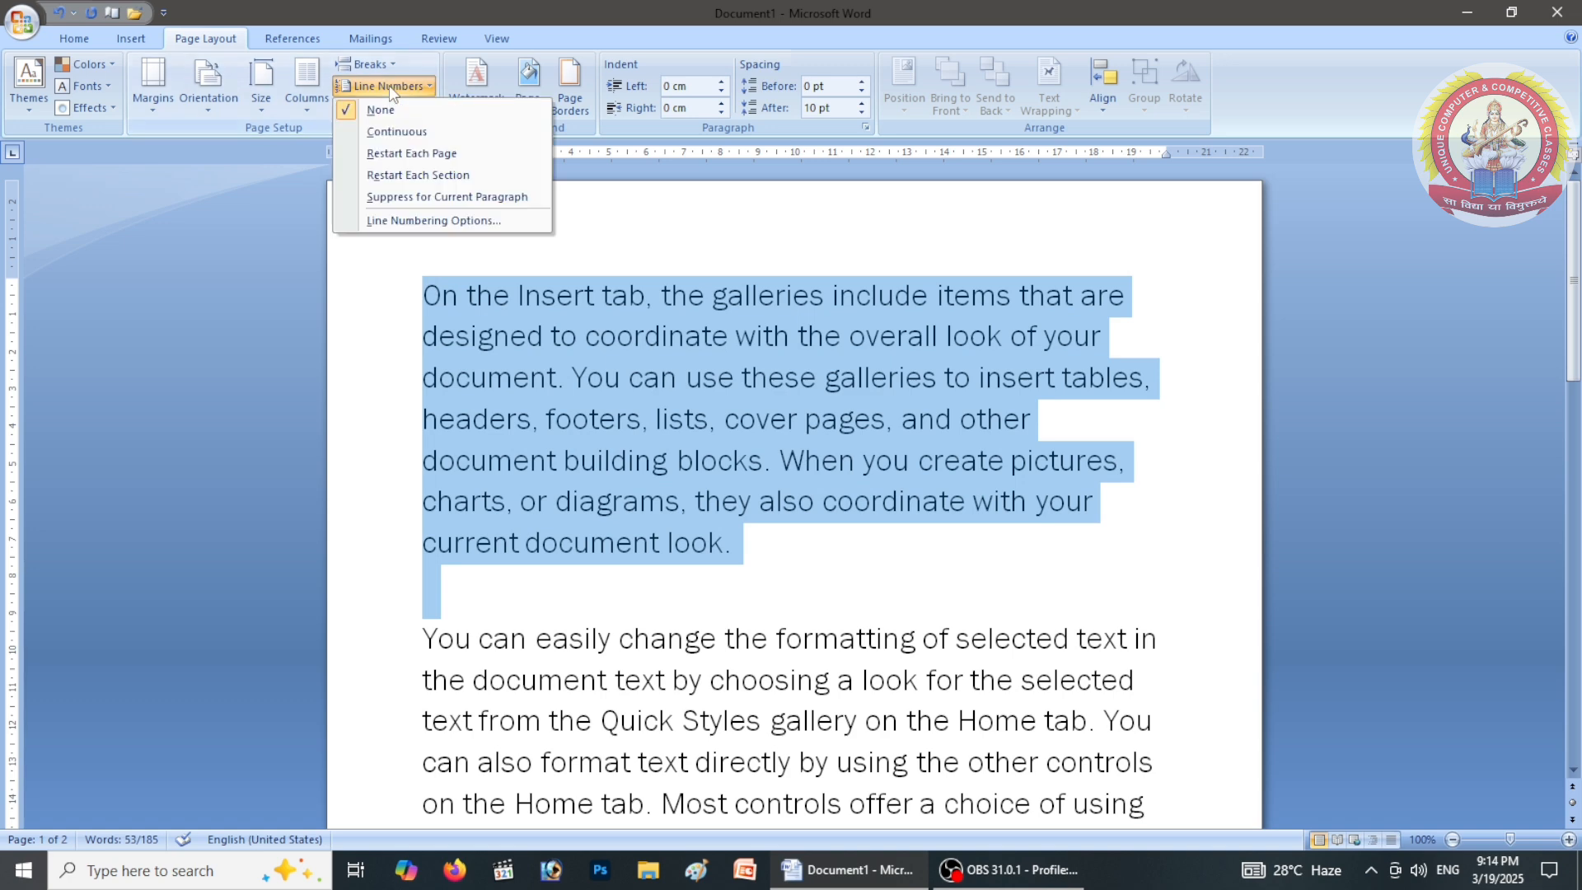
left_click(389, 67)
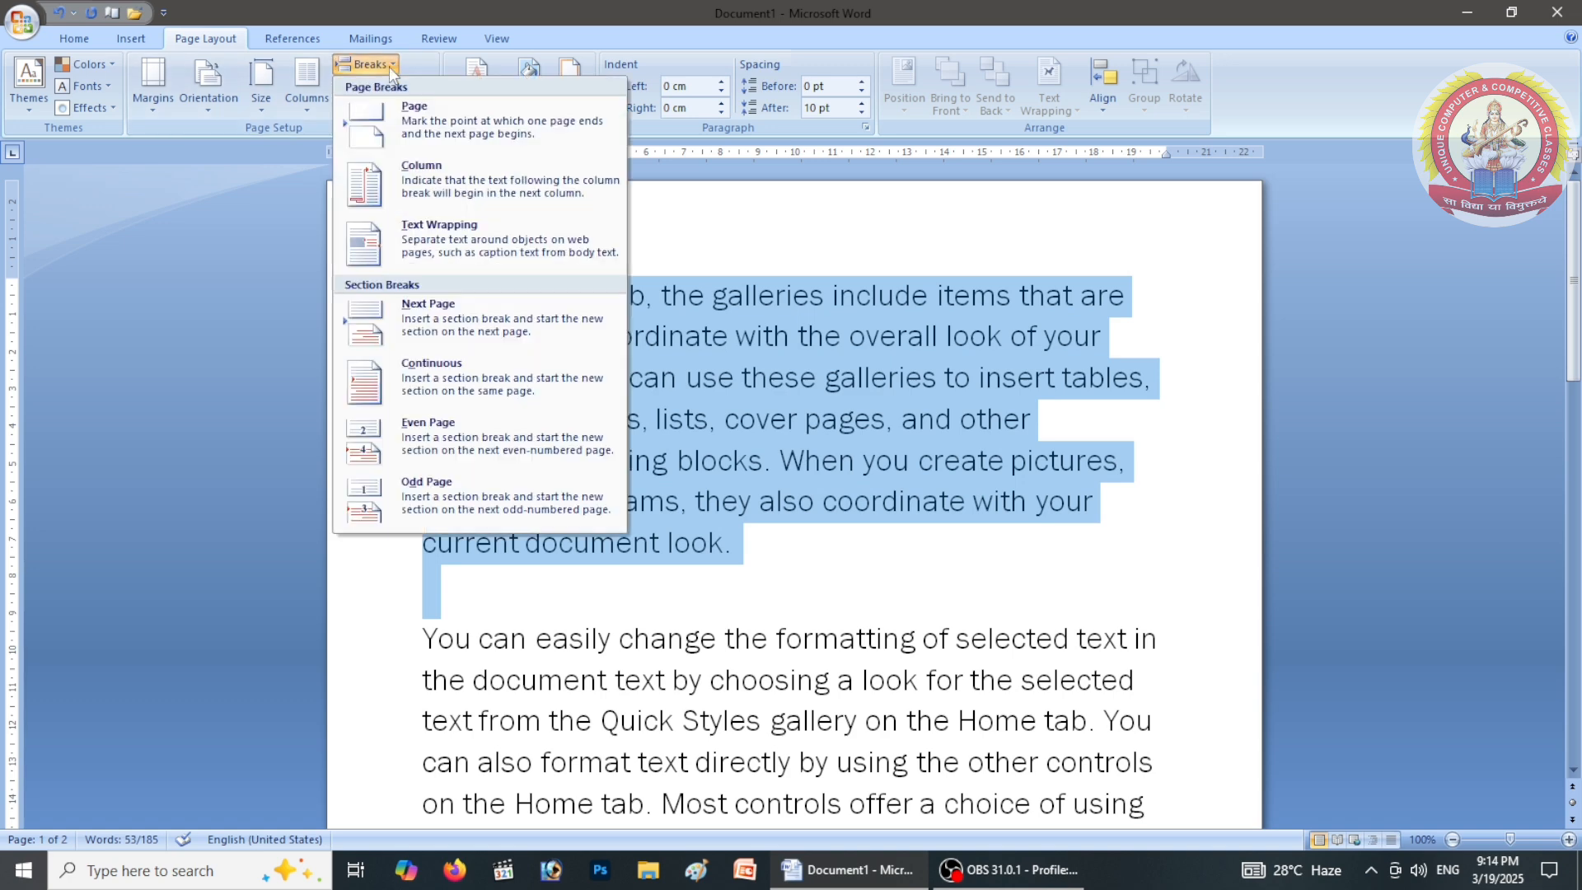
left_click(398, 242)
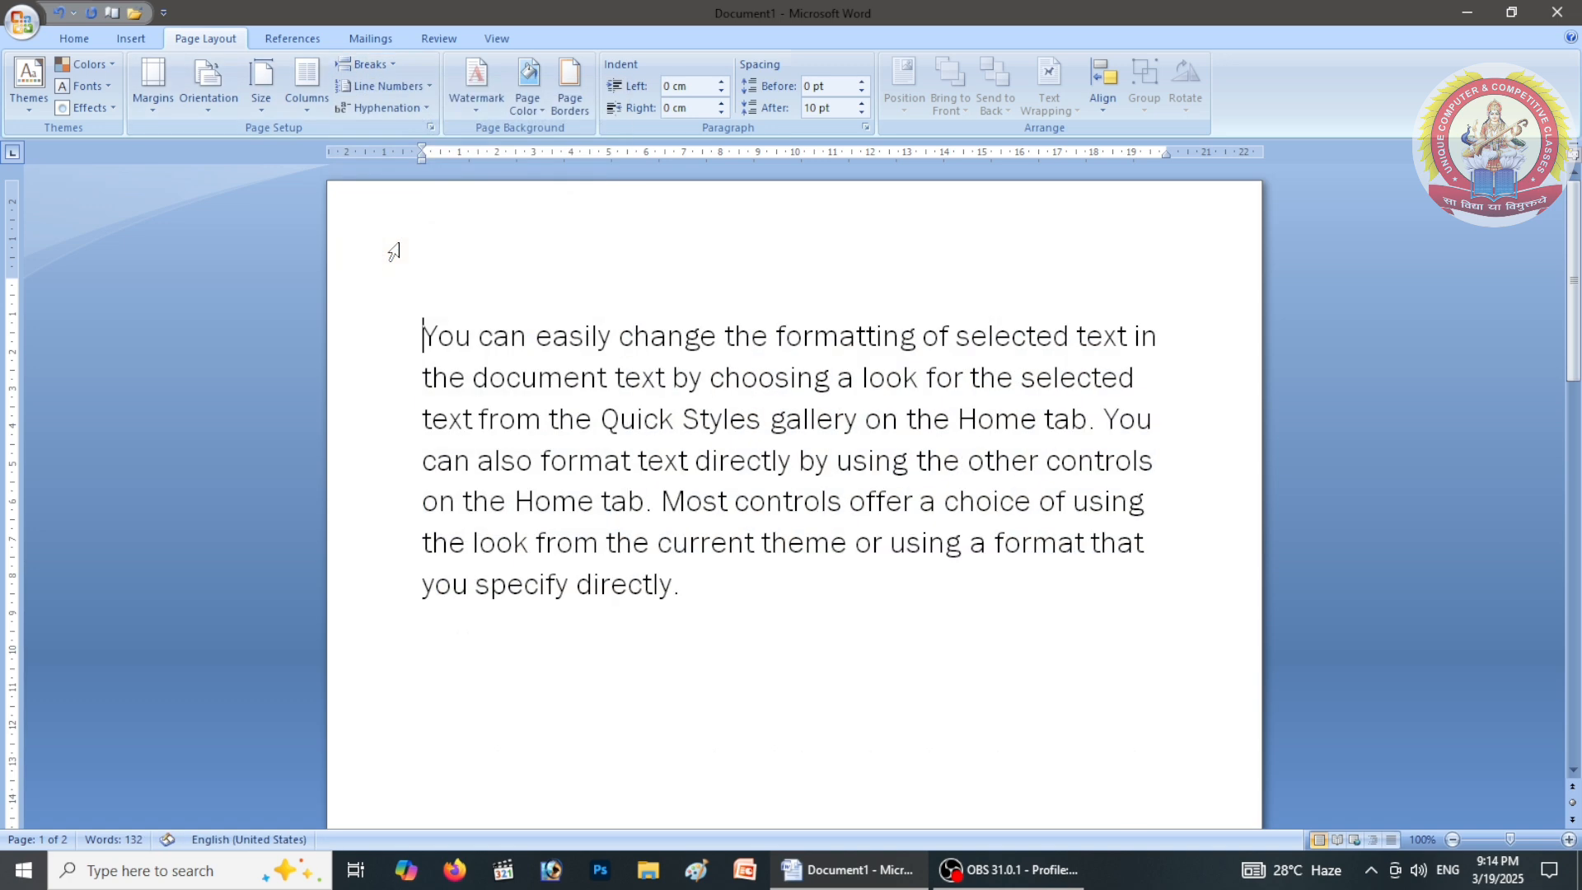
right_click(542, 686)
left_click(505, 660)
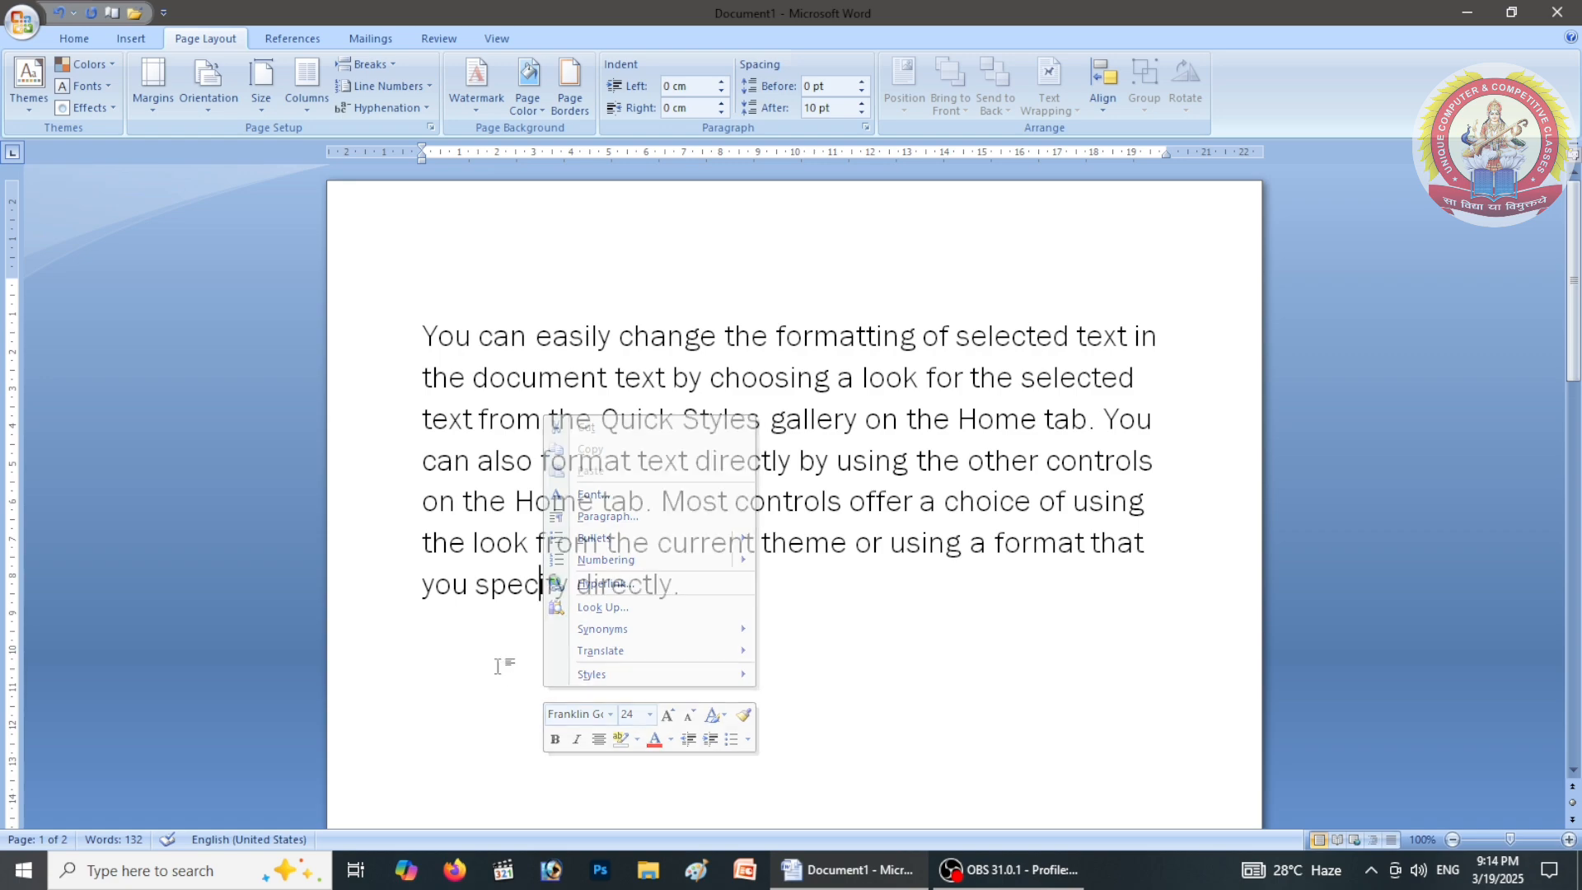
Review both pages and undo the text wrapping break that replaced the first paragraph
scroll(529, 645, "down", 3)
scroll(527, 649, "down", 10)
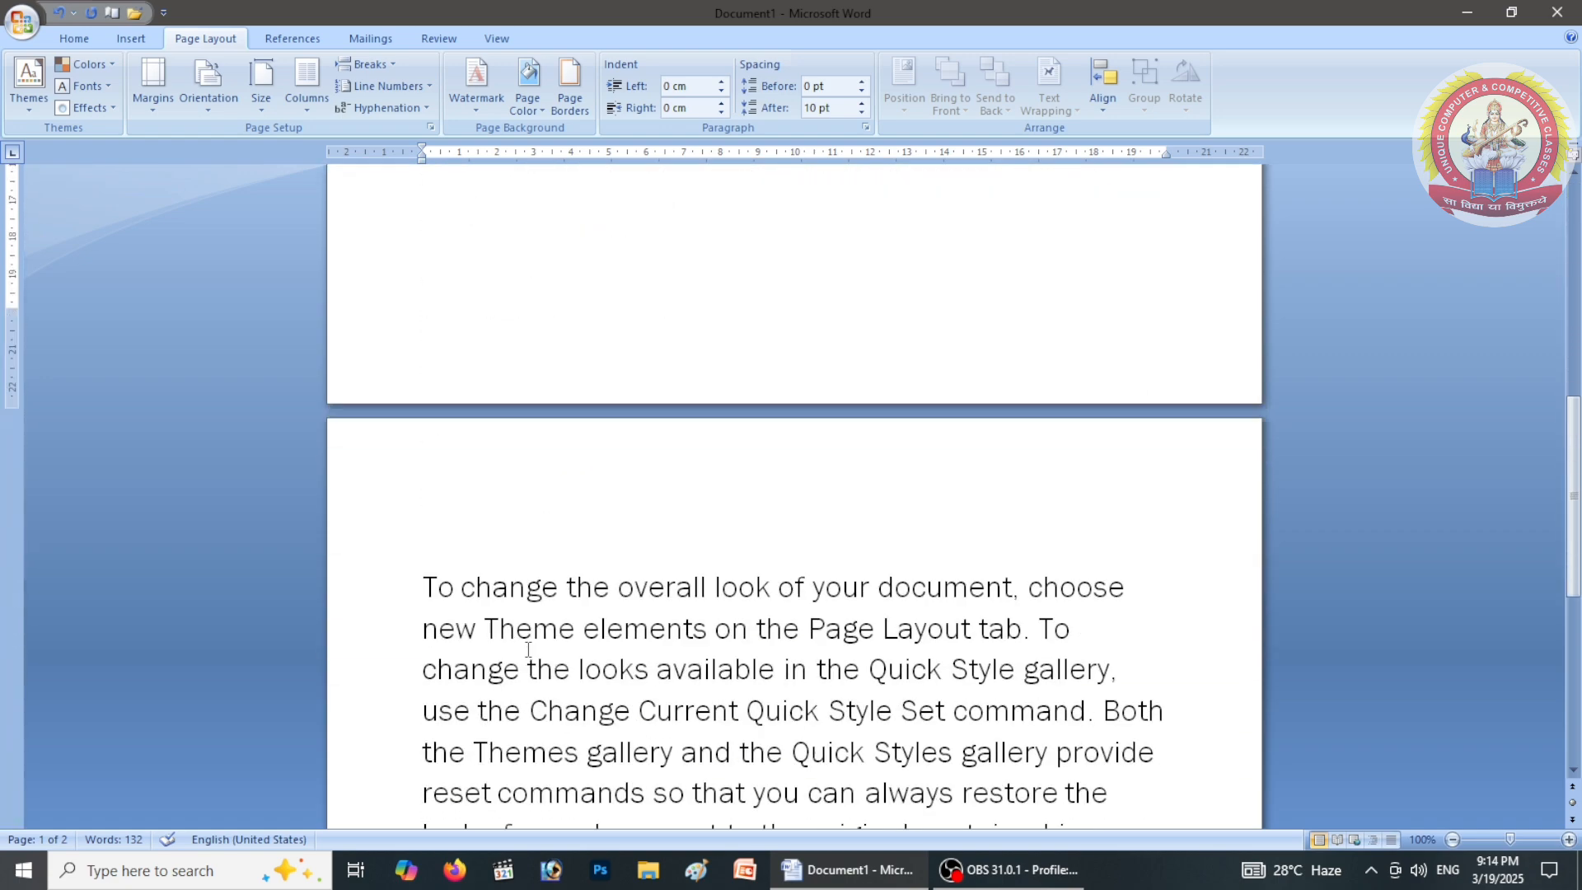
scroll(528, 649, "down", 2)
scroll(528, 649, "up", 6)
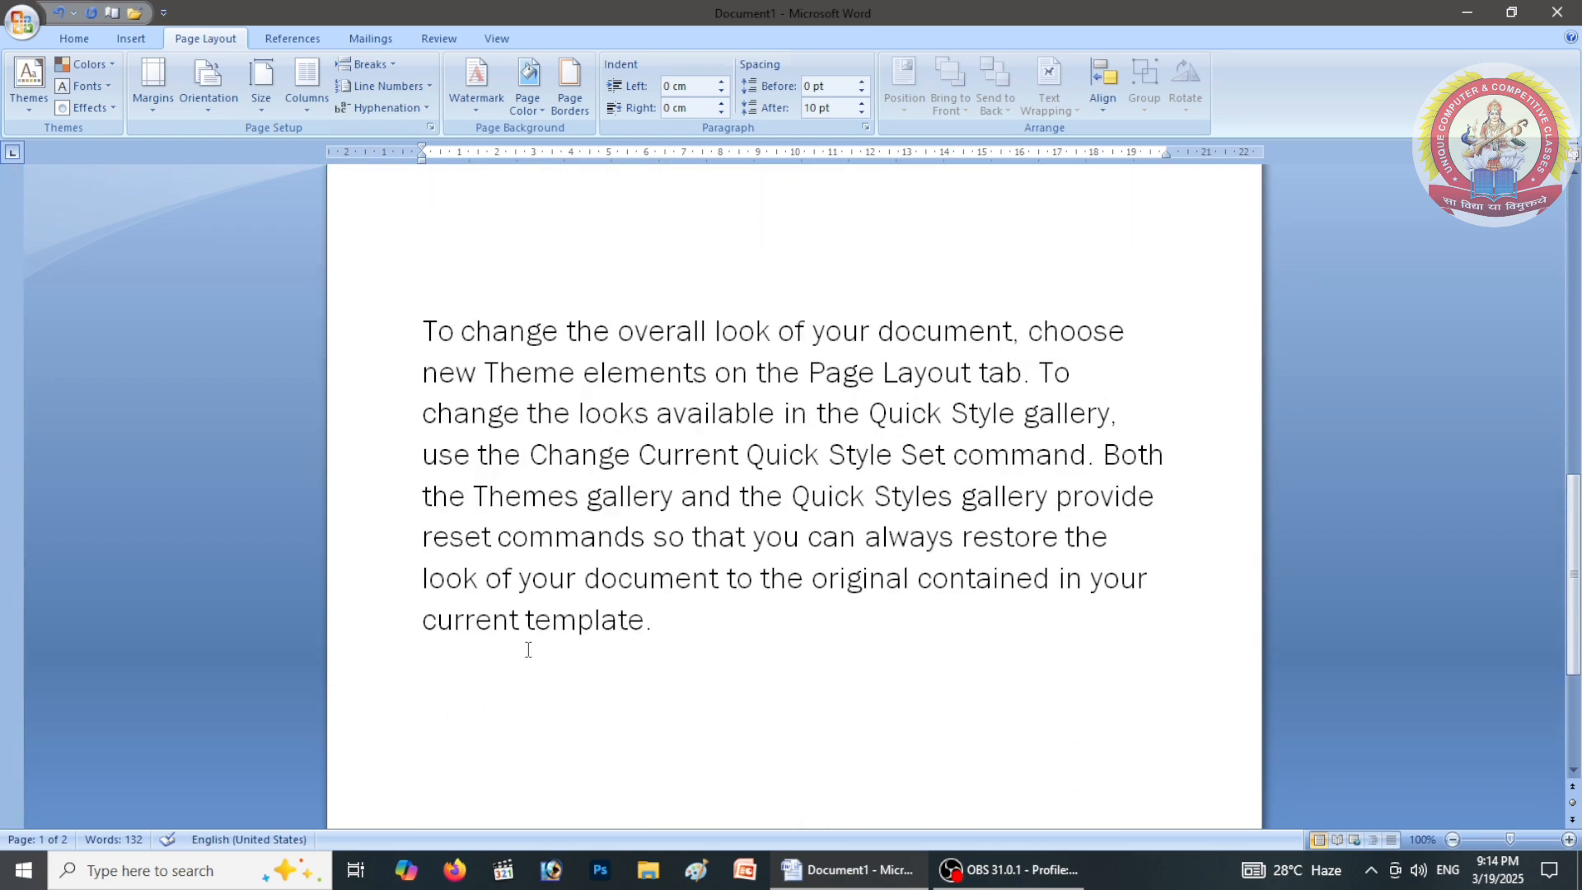
scroll(528, 649, "up", 2)
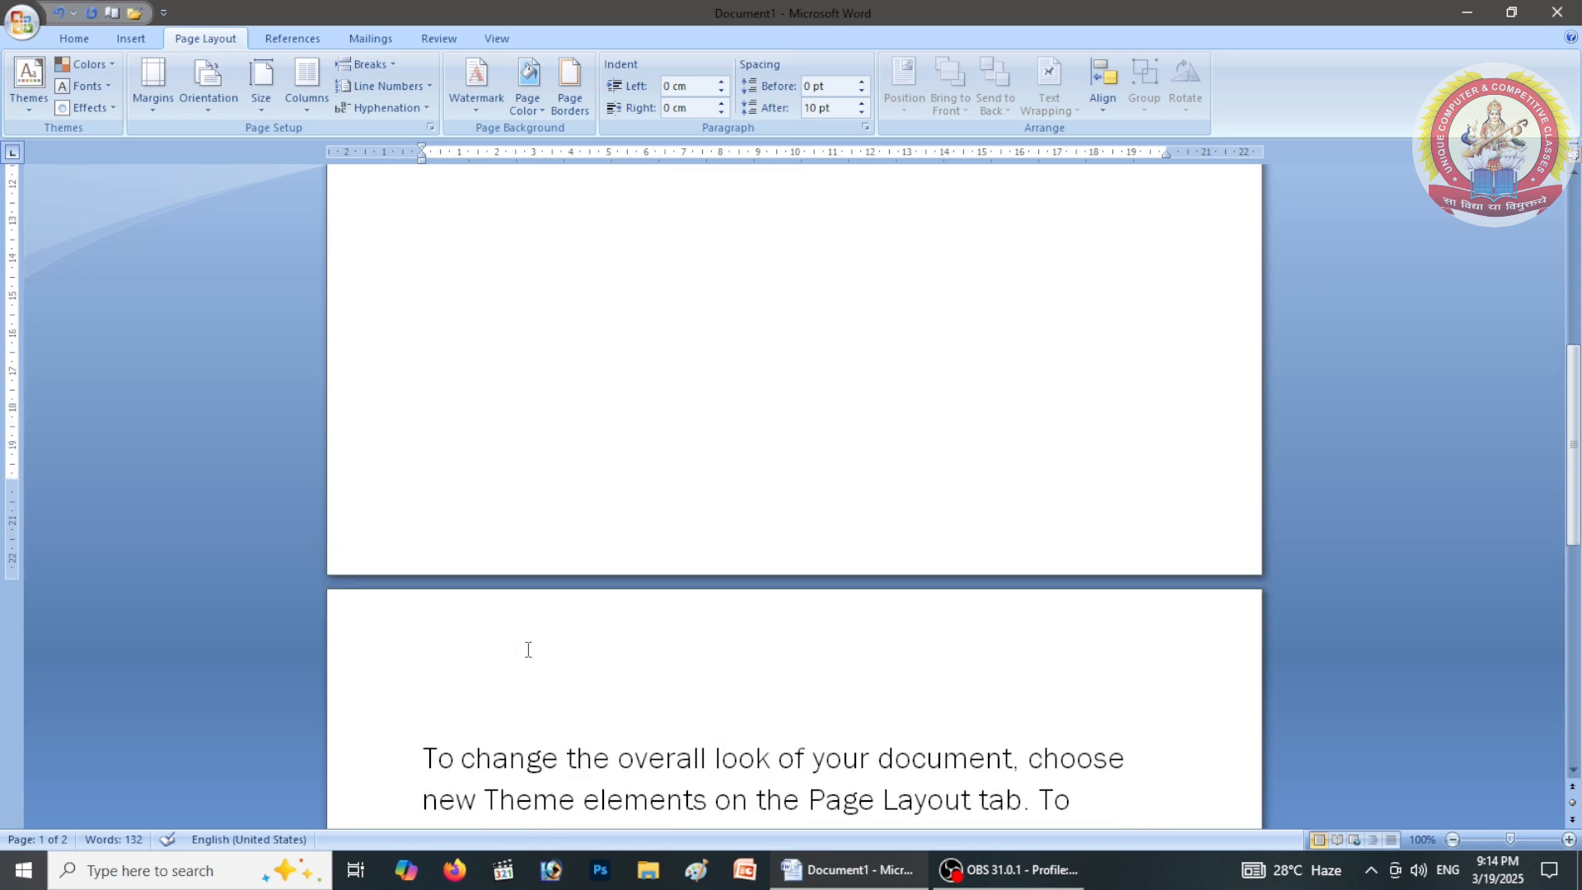
key("shift+Up")
key("shift+Up")
key("shift+Up")
key("shift+Up")
key("shift+Up")
key("shift+Up")
key("shift+Up")
key("shift+Up")
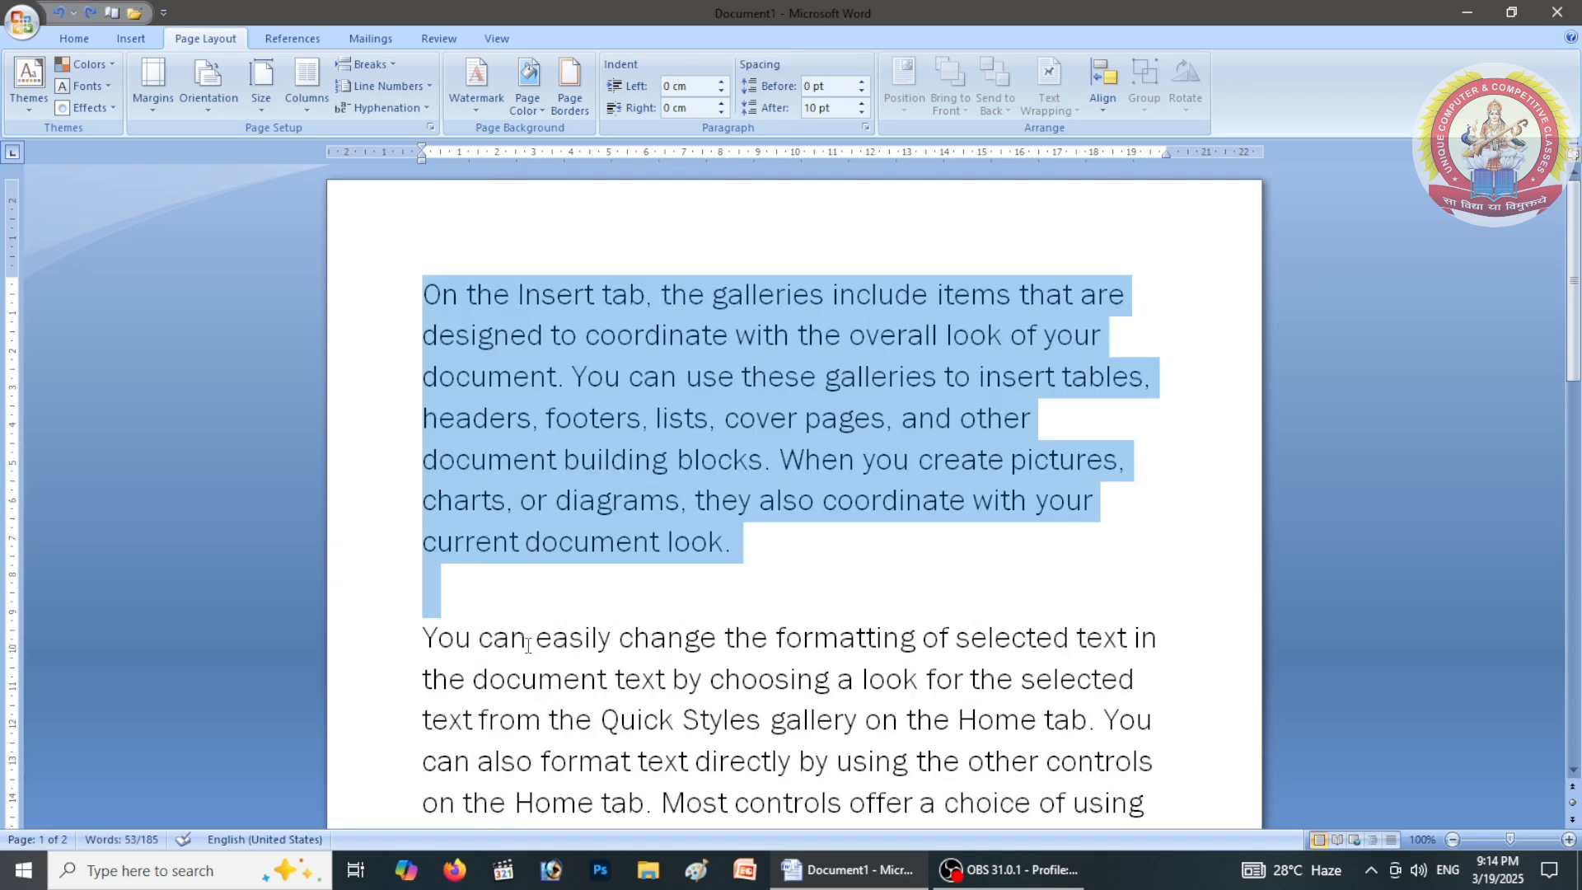
Remove the blank line before "You can easily change" between the first and second paragraphs
left_click(668, 554)
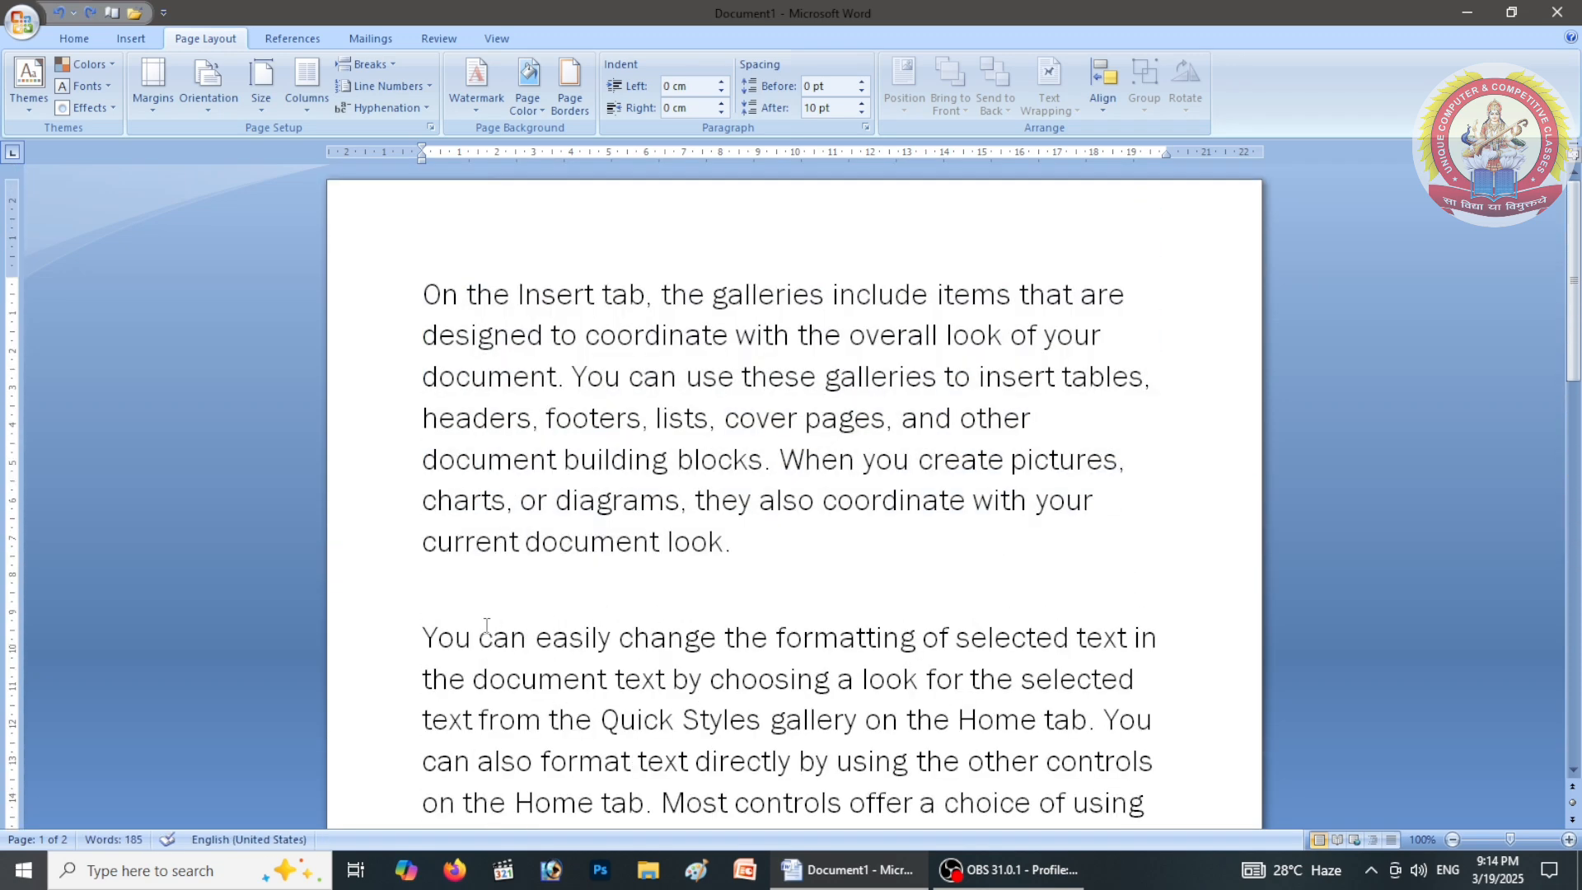
left_click(420, 638)
key("BackSpace")
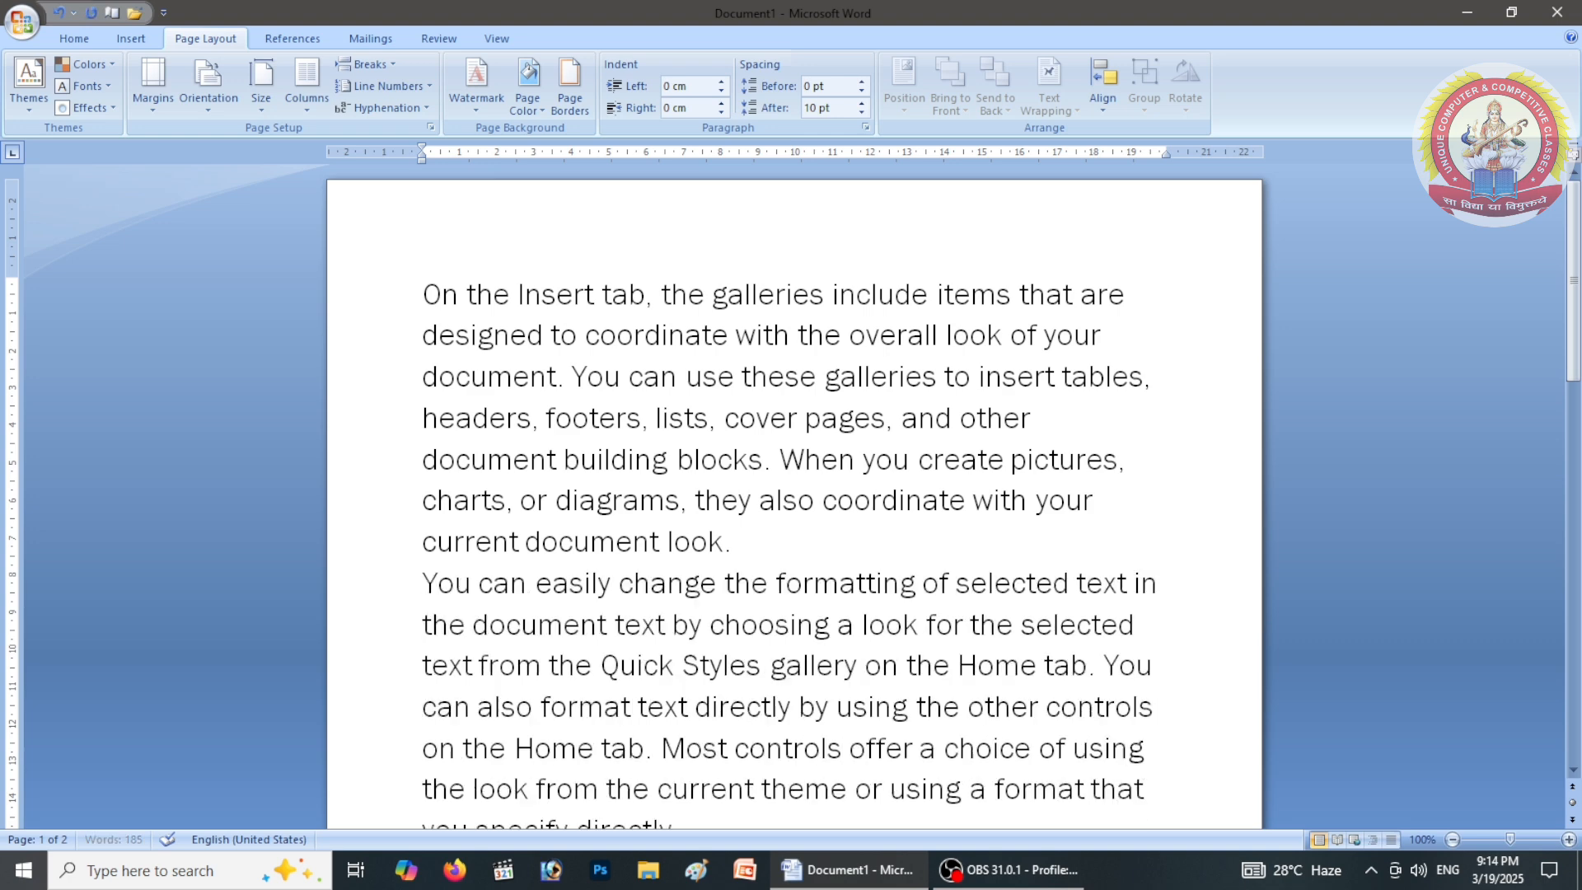
left_click(379, 62)
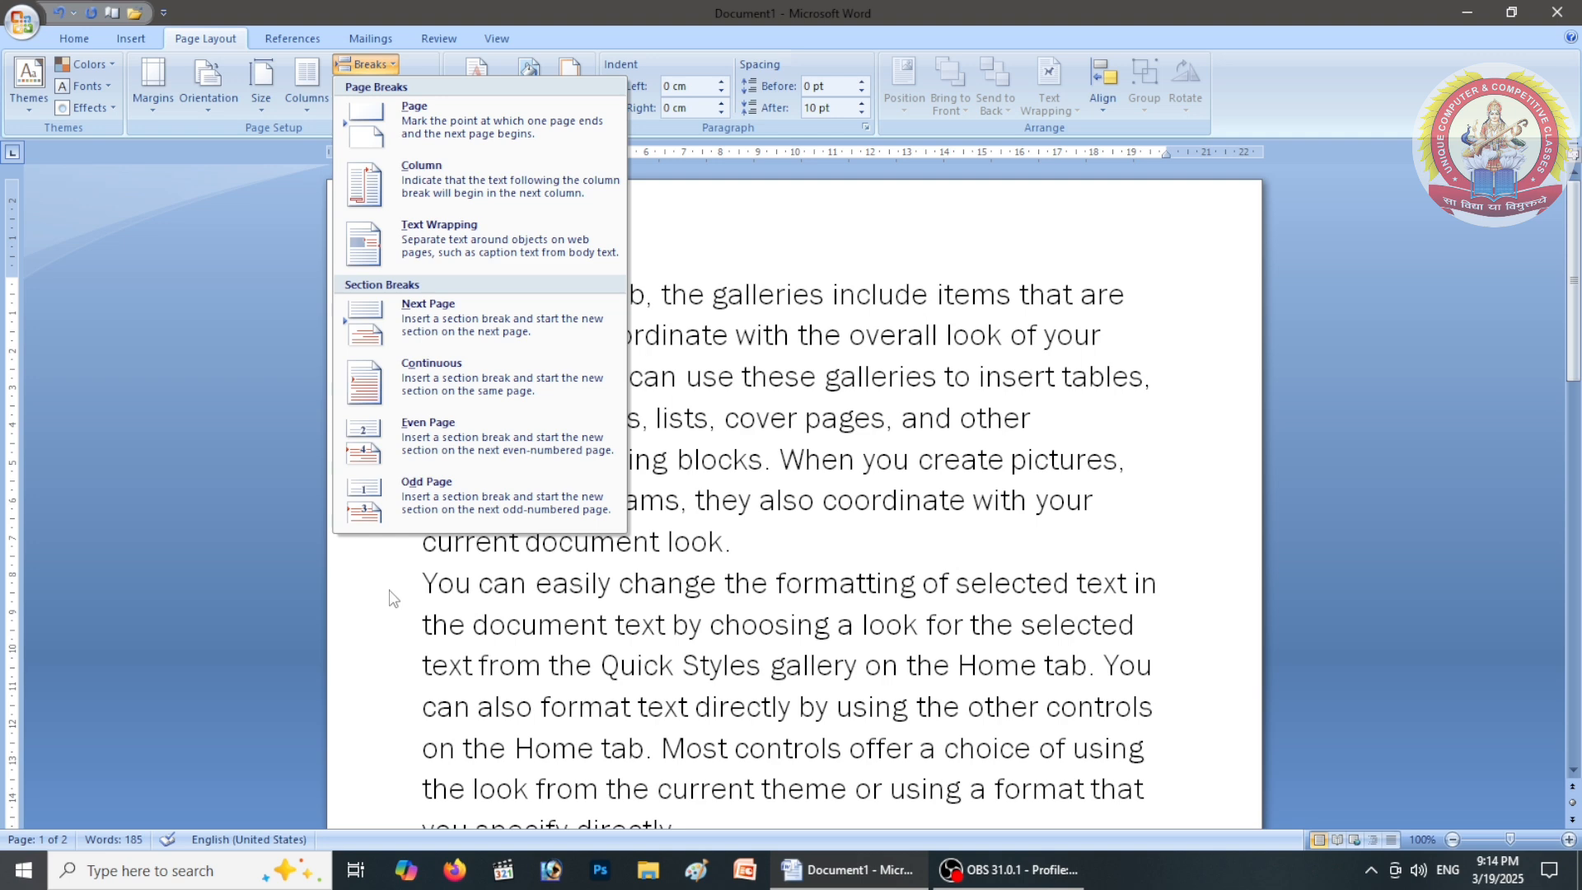
left_click(341, 611)
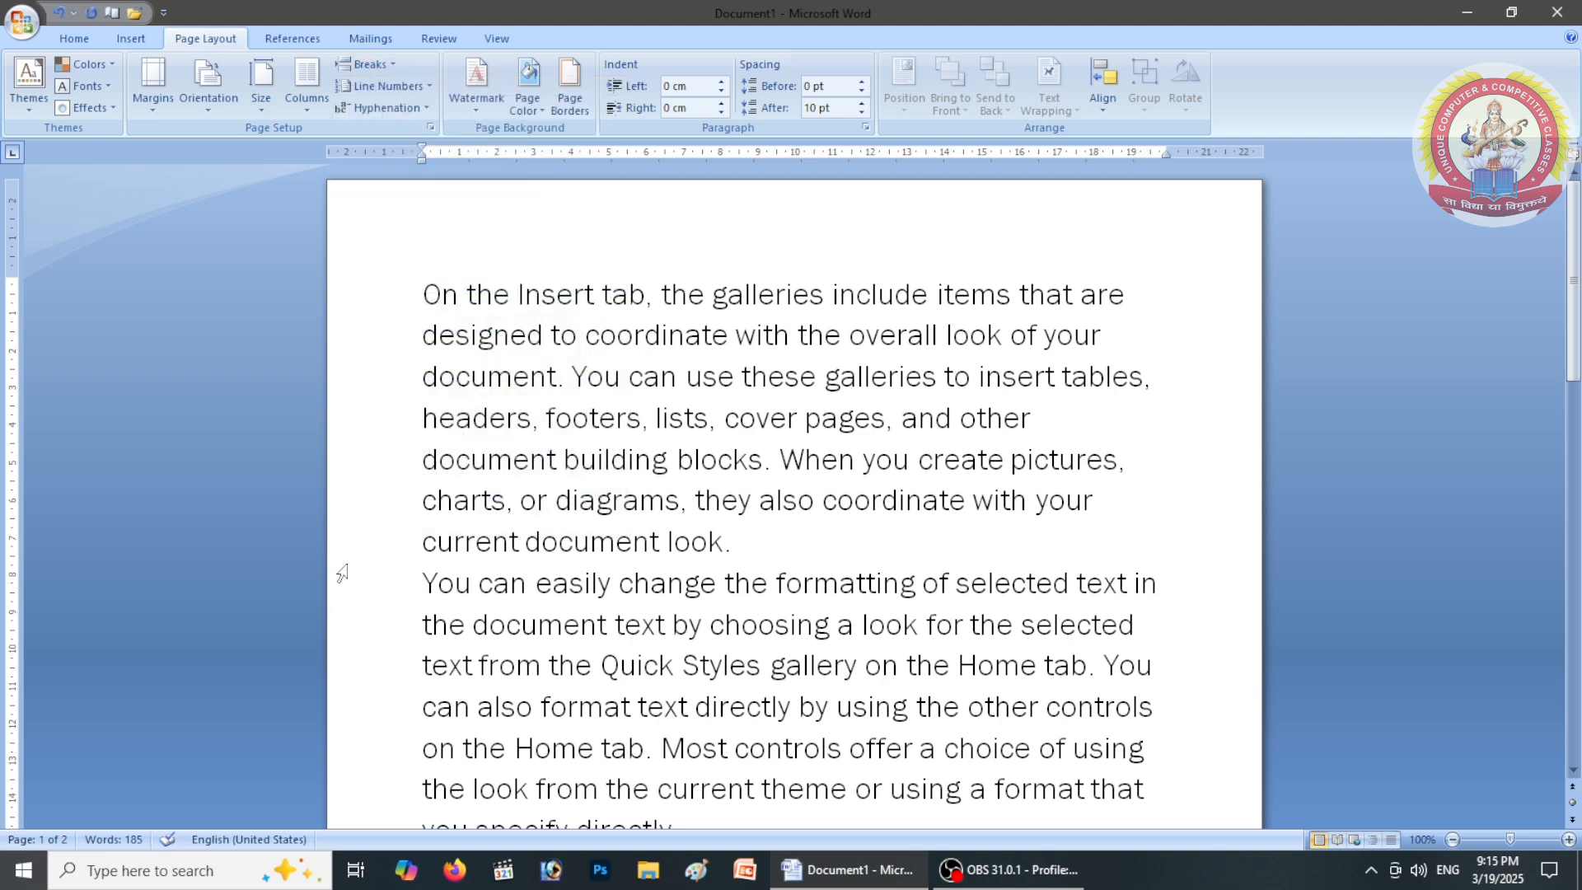
left_click(371, 89)
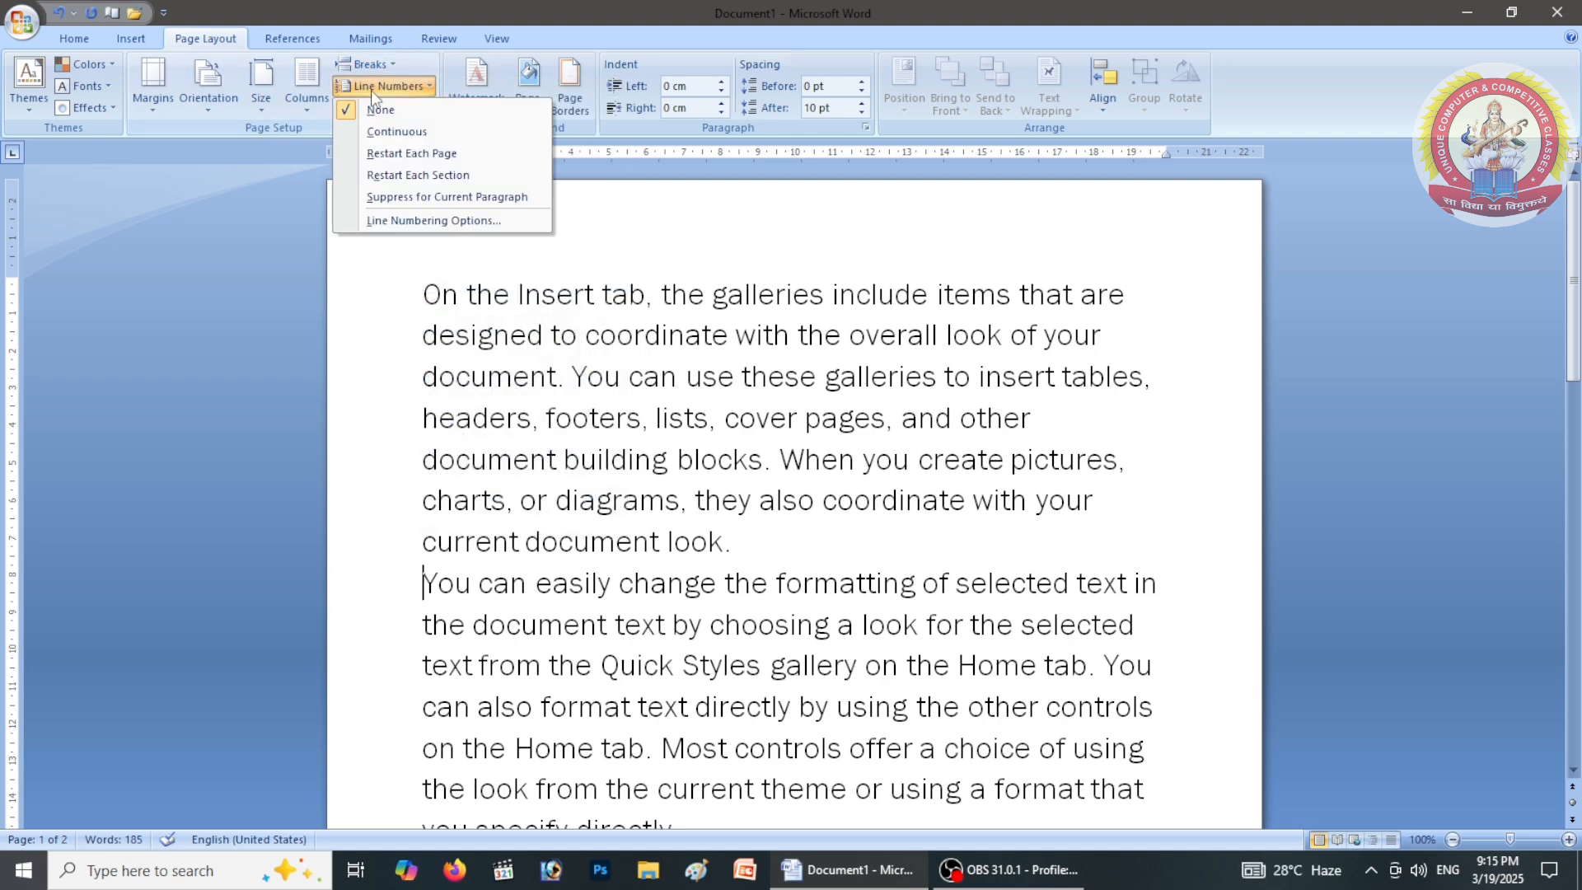
left_click(362, 344)
Select the first two paragraphs, turn on Continuous line numbering and review the numbers on both pages
left_click_drag(426, 293, 686, 751)
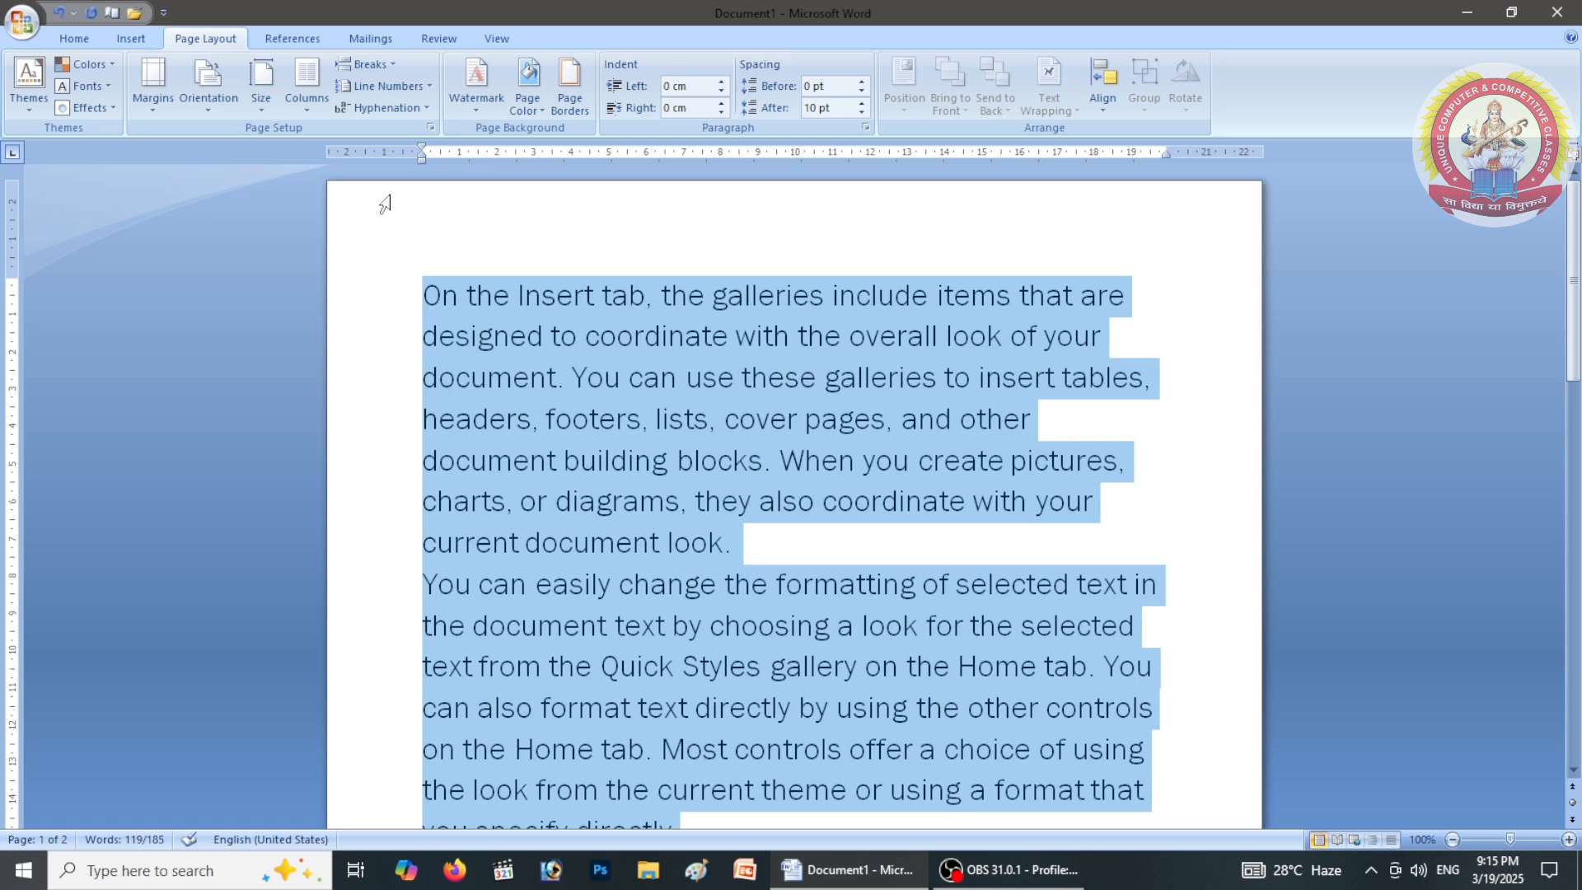
left_click(393, 88)
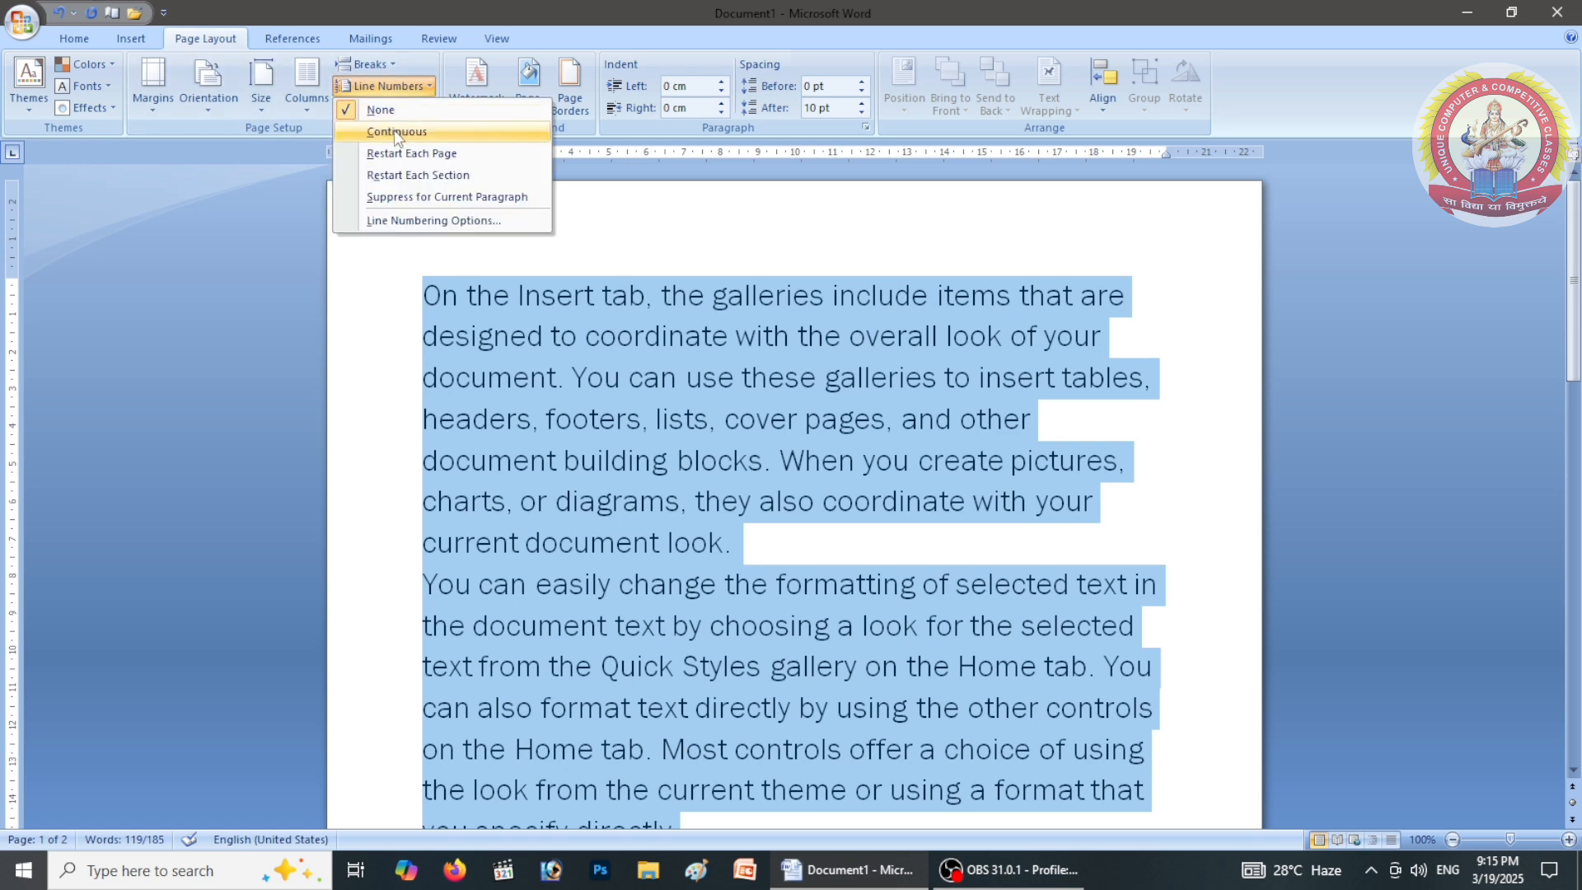
left_click(397, 133)
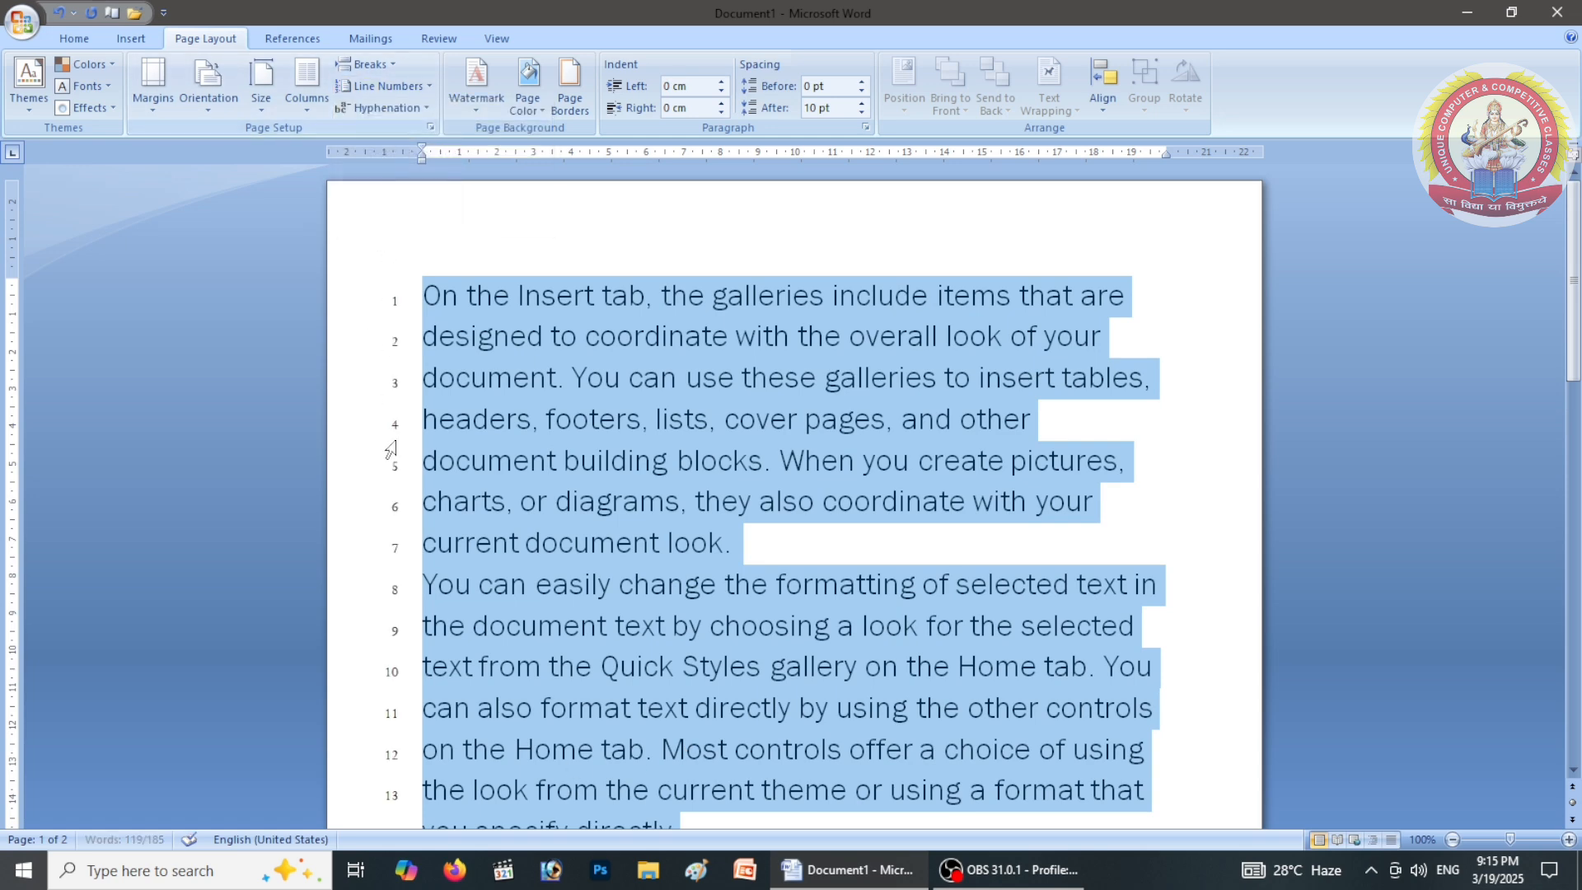
scroll(394, 486, "down", 2)
scroll(401, 507, "down", 6)
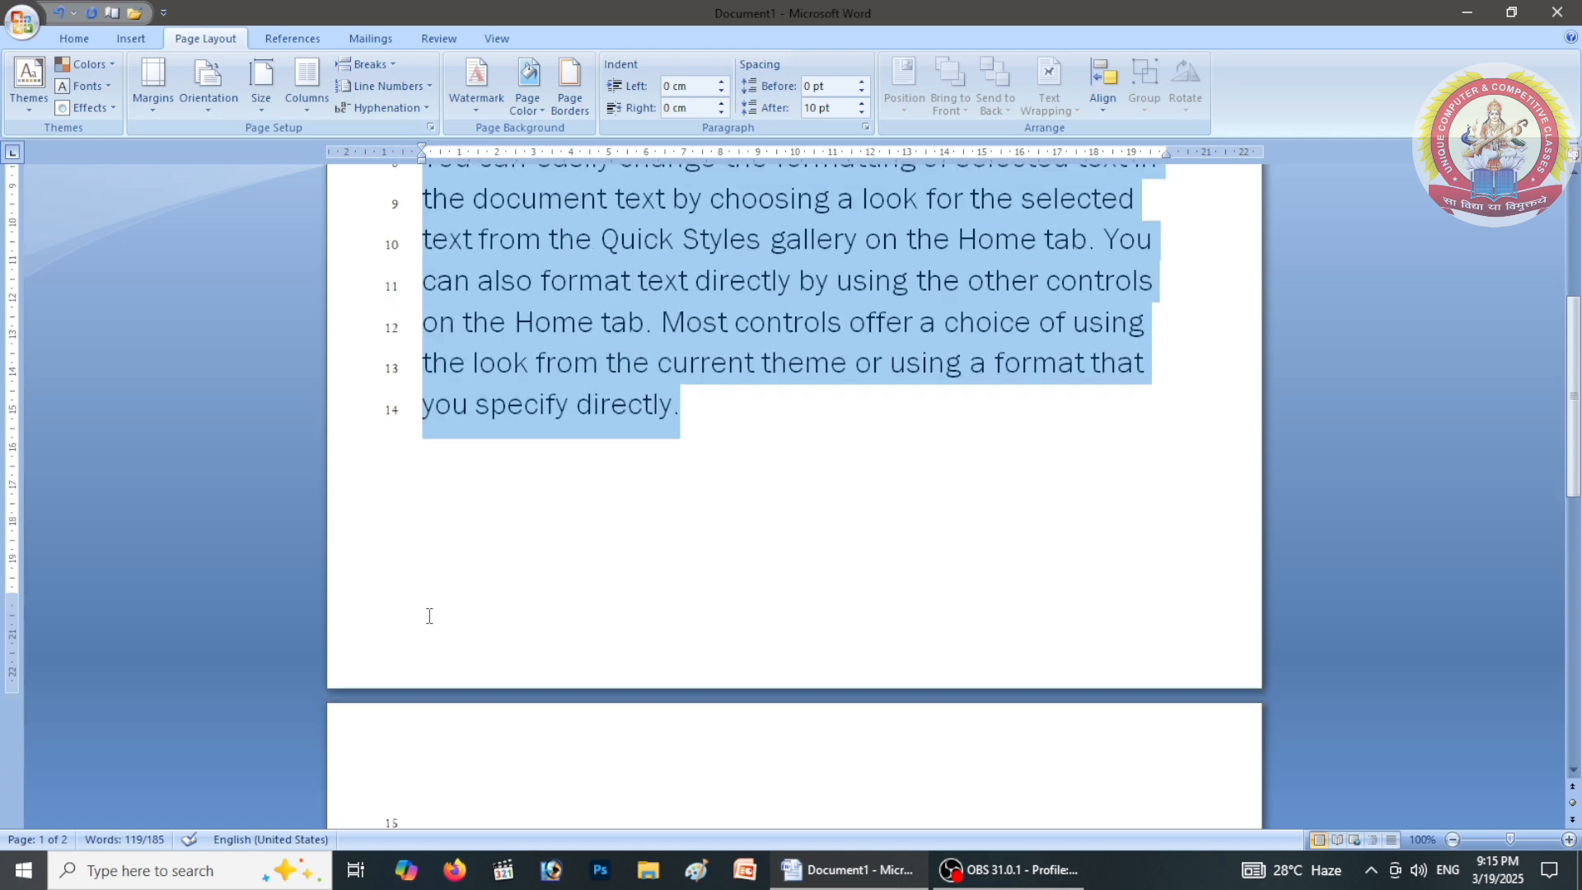
scroll(428, 616, "down", 2)
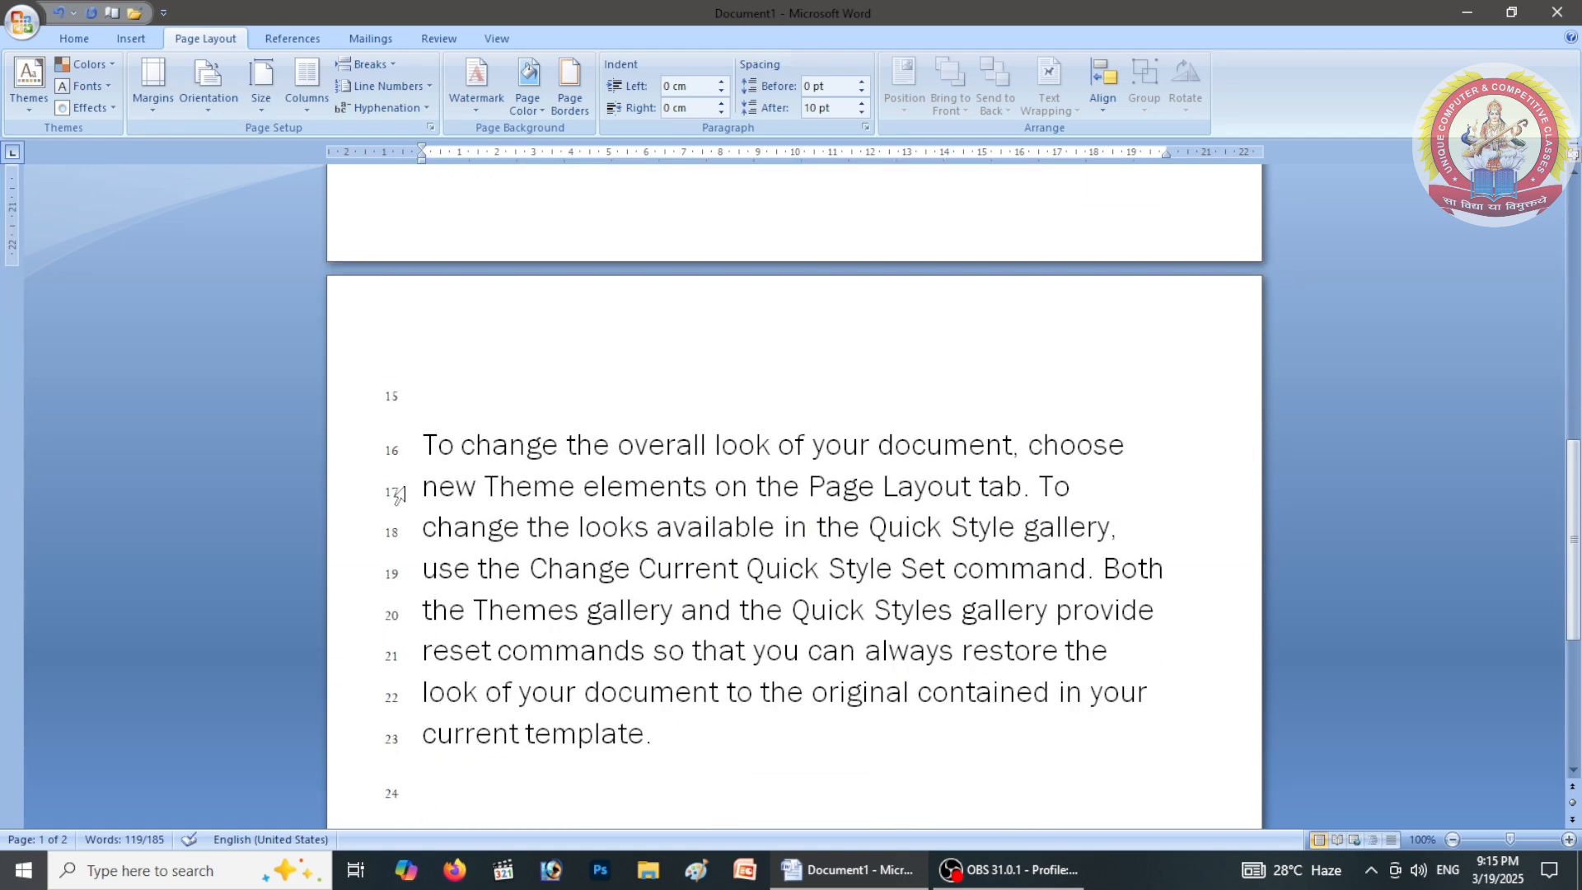
scroll(451, 655, "up", 4)
scroll(451, 655, "up", 8)
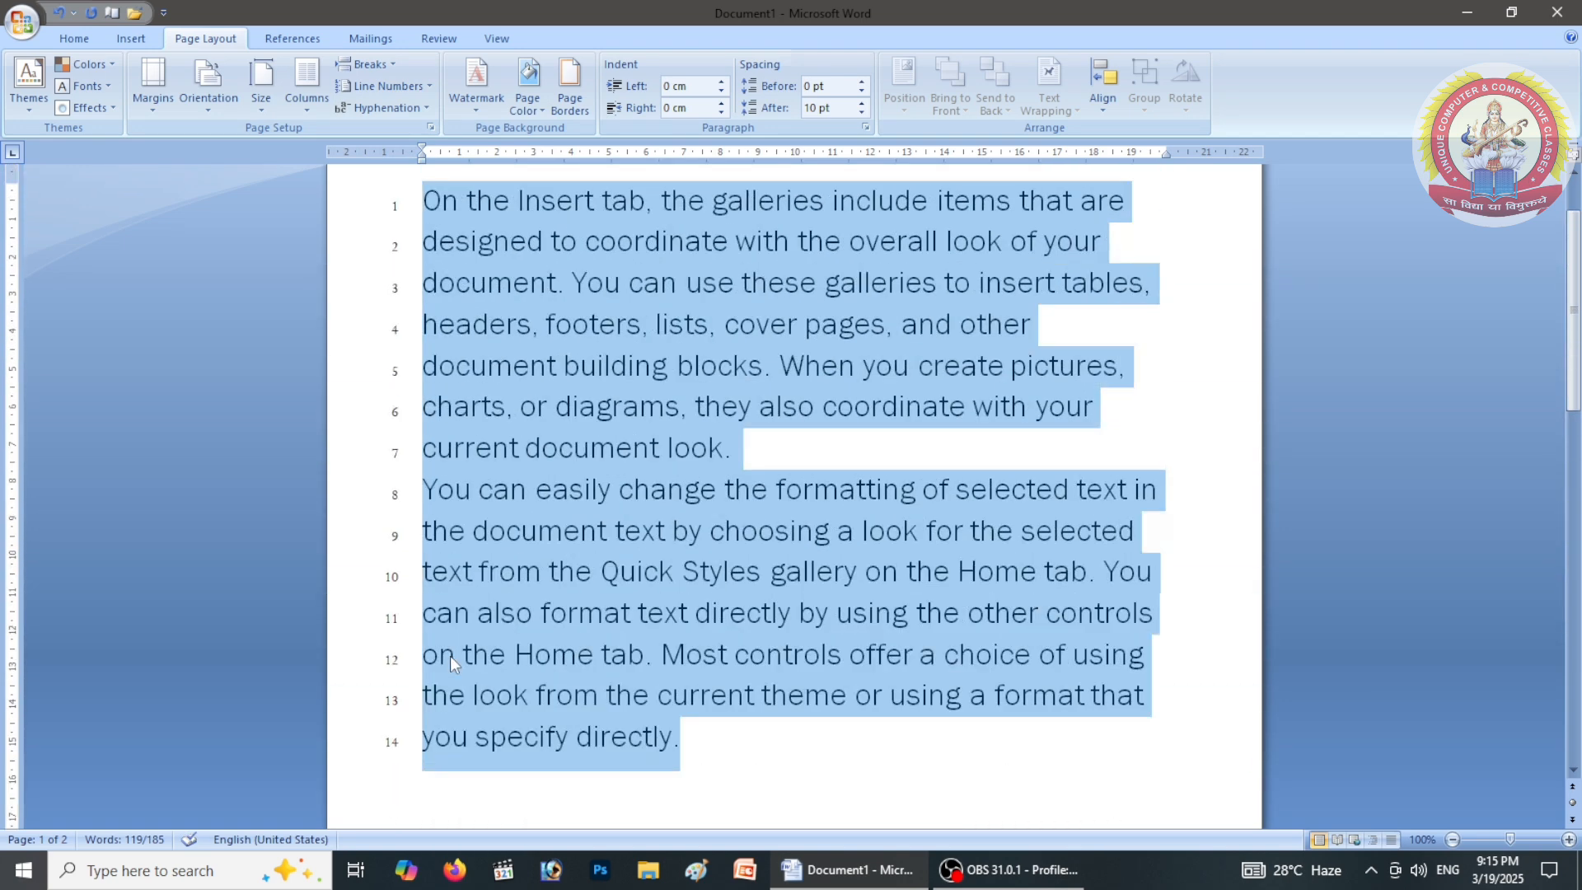
Change the line numbering to Restart Each Page and check the numbers on the second page
left_click(384, 85)
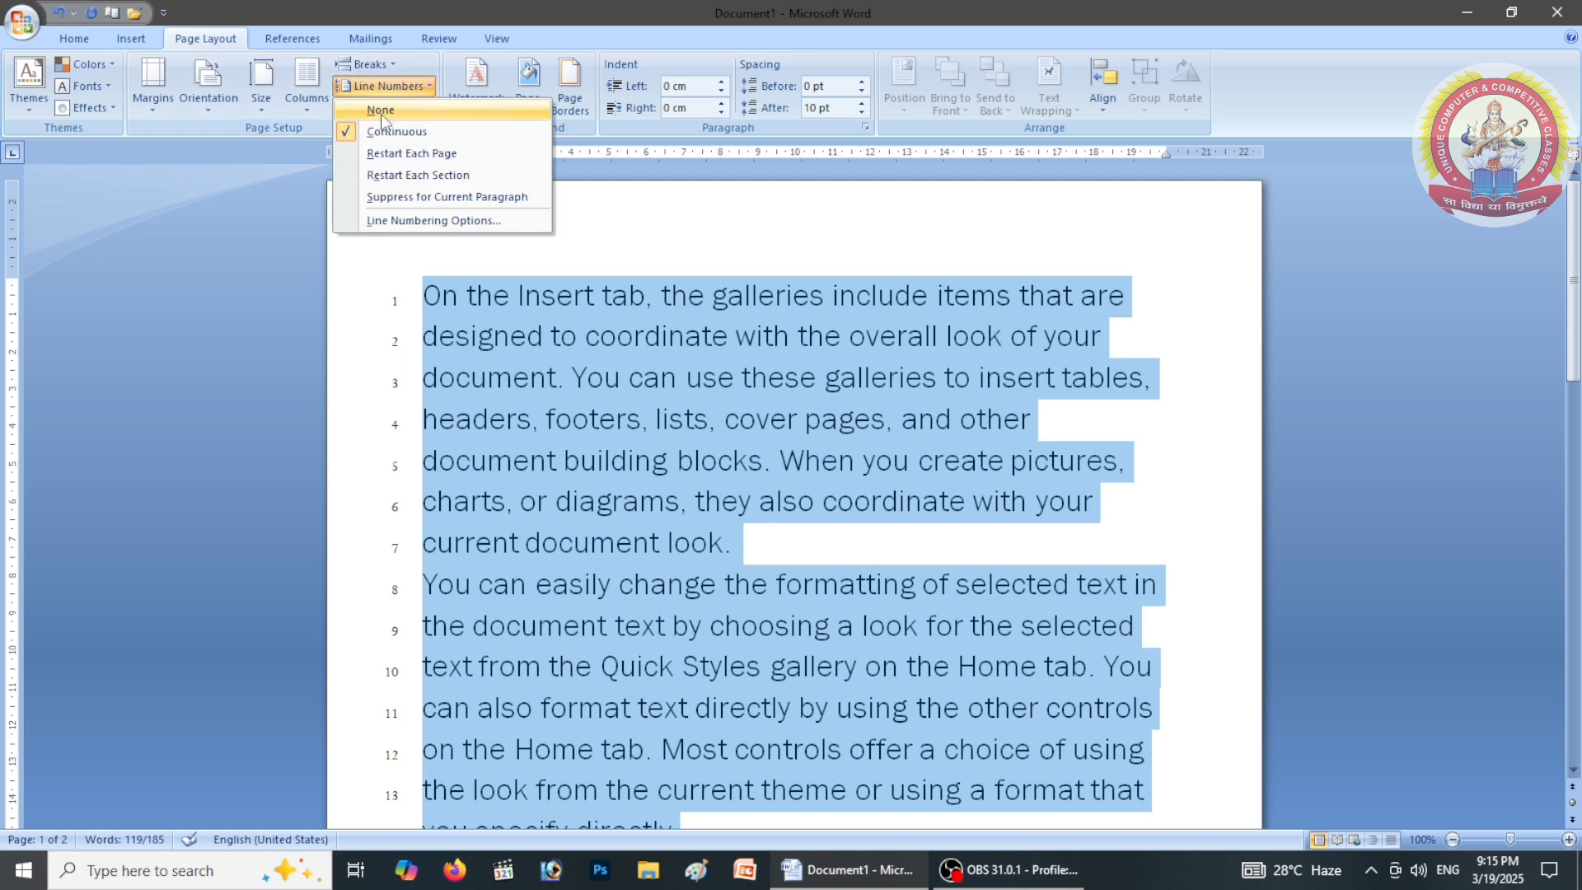
left_click(387, 154)
scroll(425, 346, "down", 3)
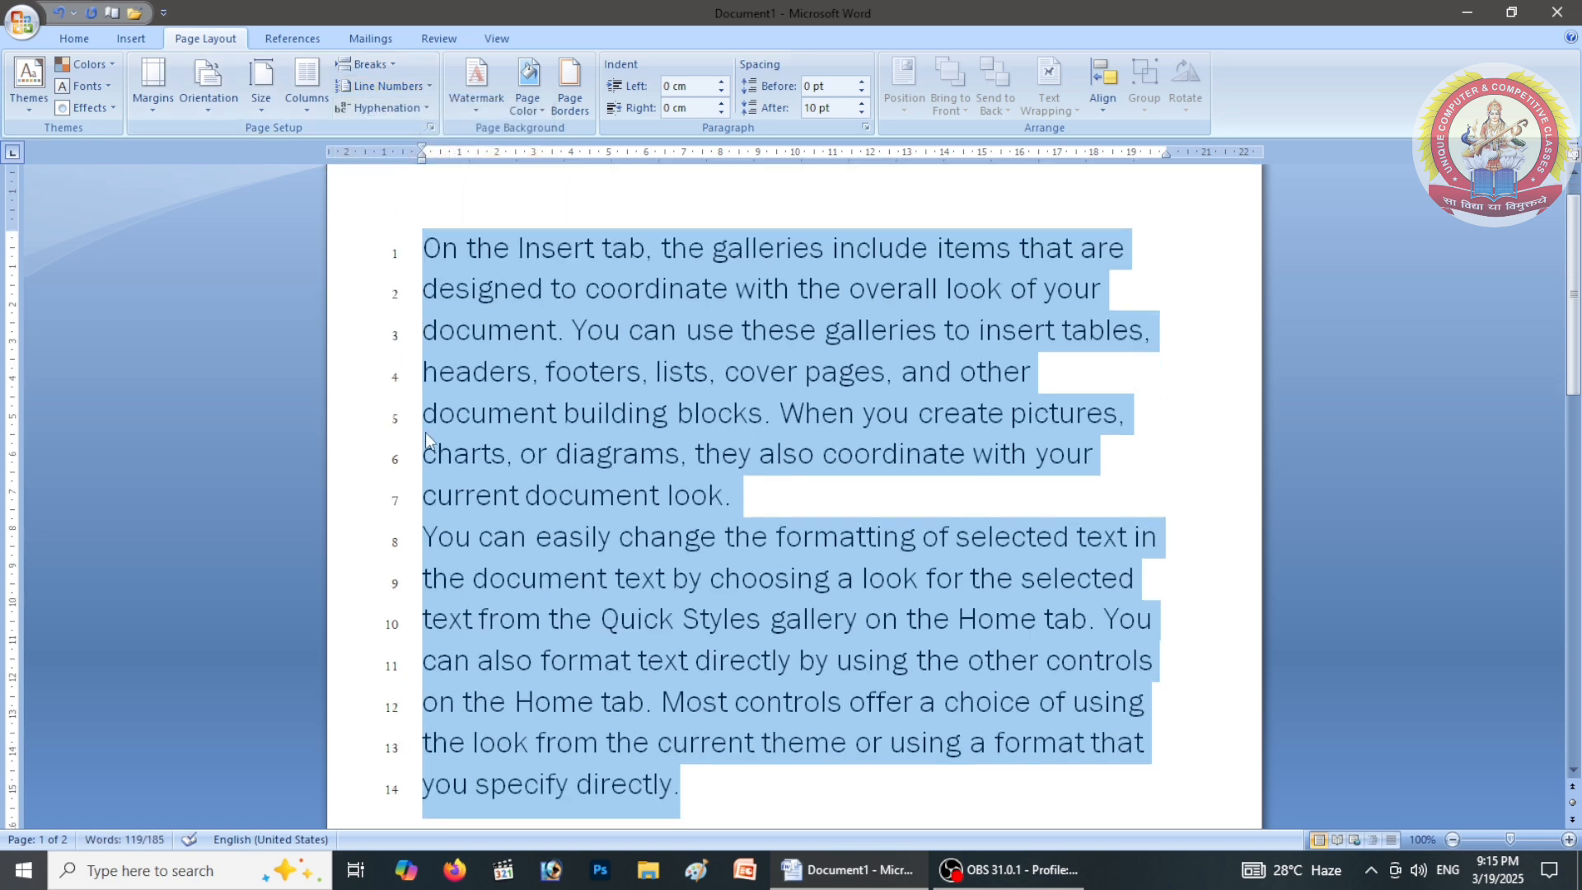
scroll(426, 480, "down", 5)
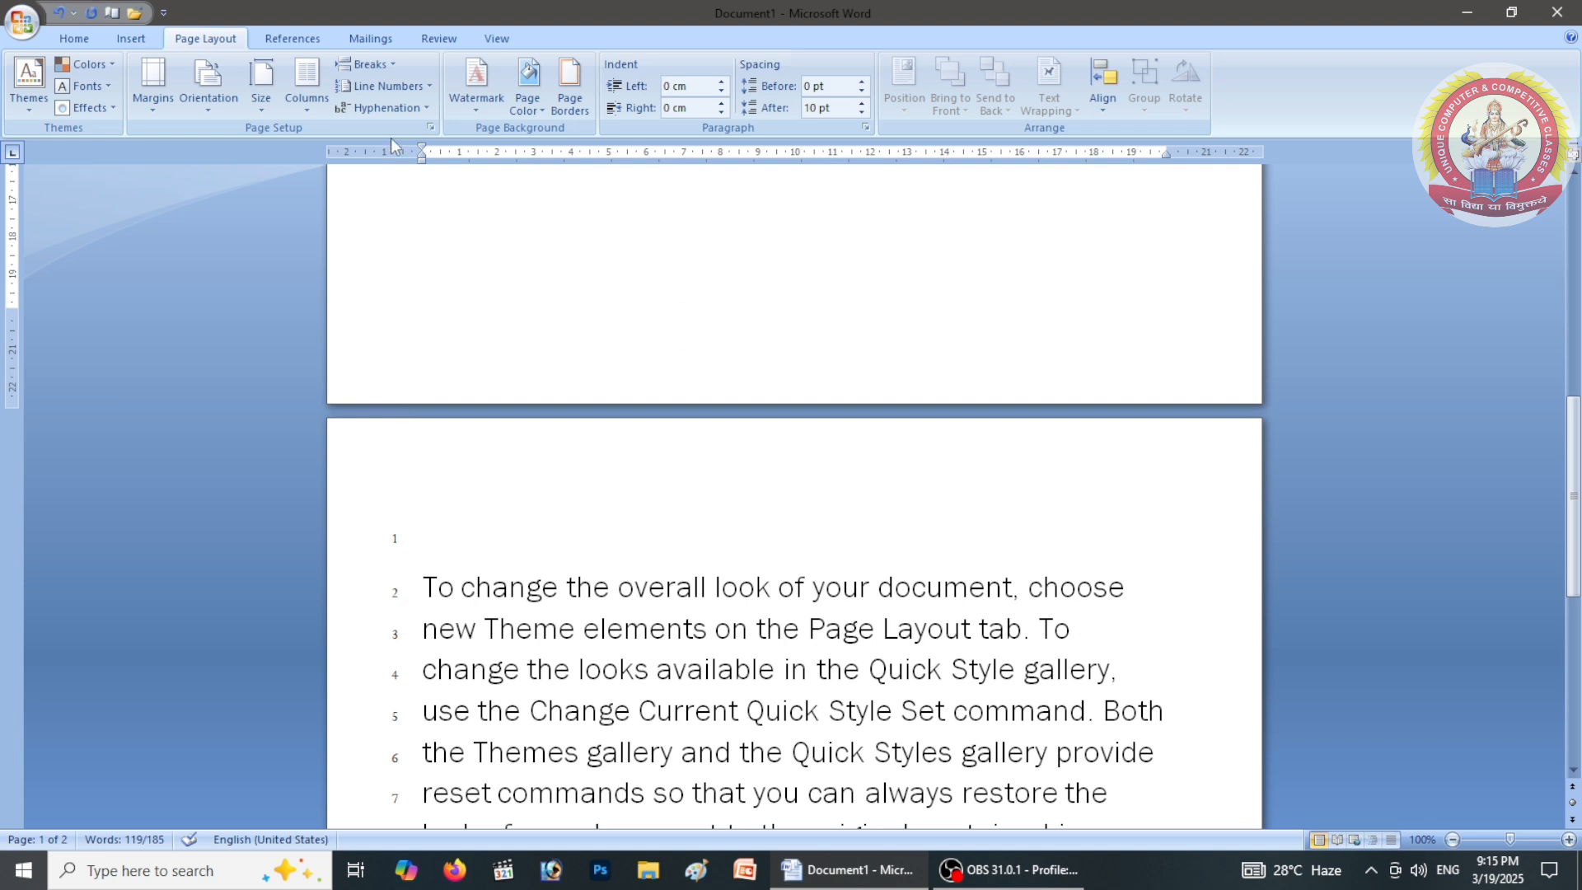
Switch the line numbering to Restart Each Section and review the numbers across both pages
left_click(390, 89)
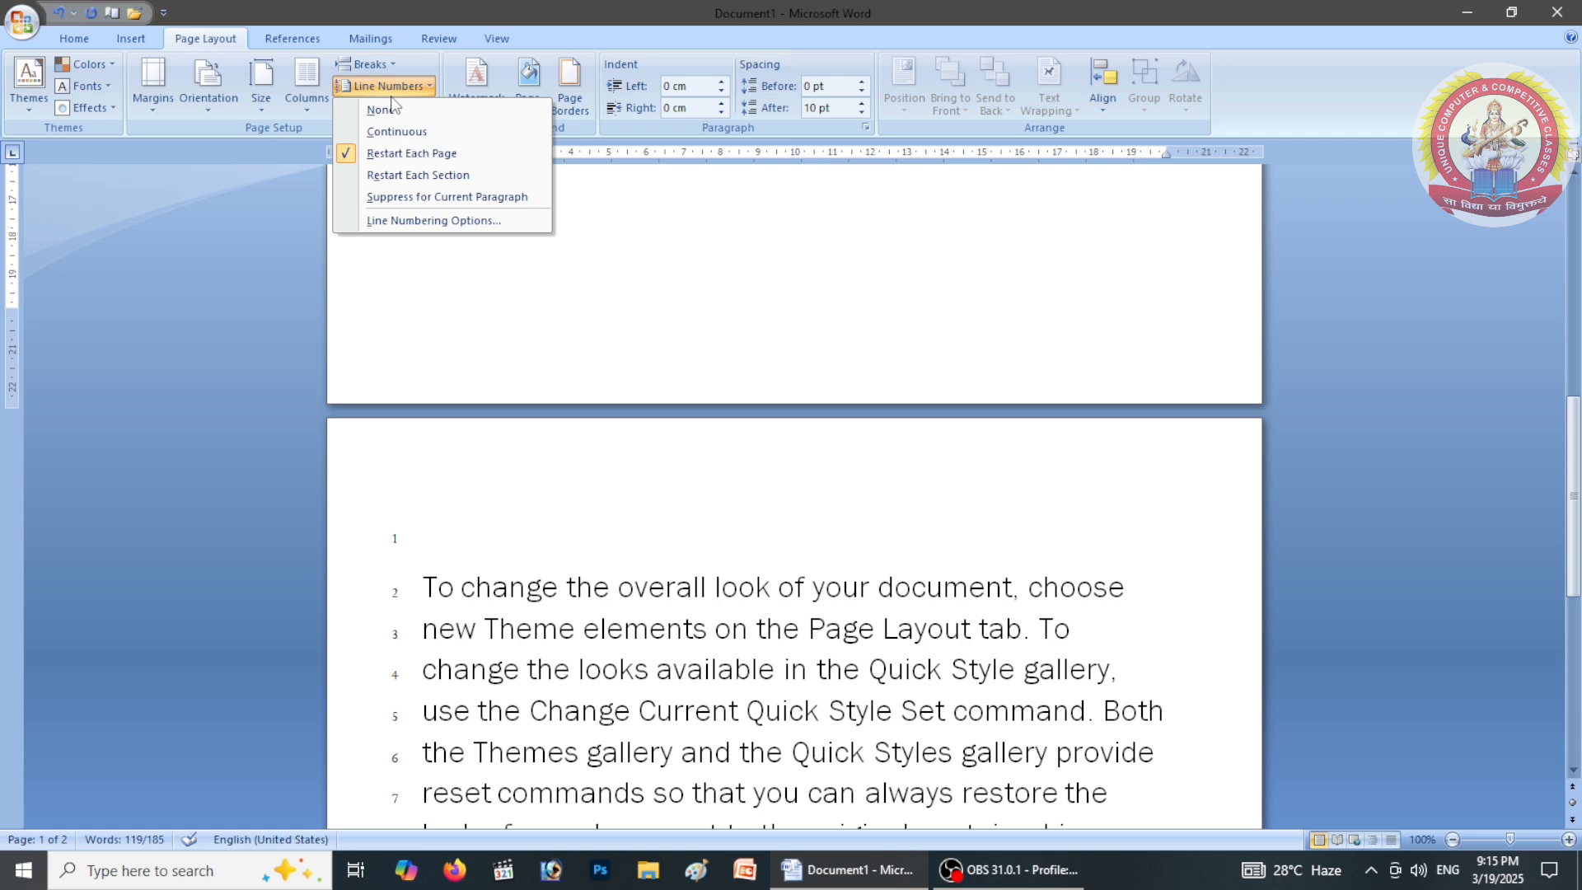
left_click(399, 182)
scroll(455, 377, "up", 4)
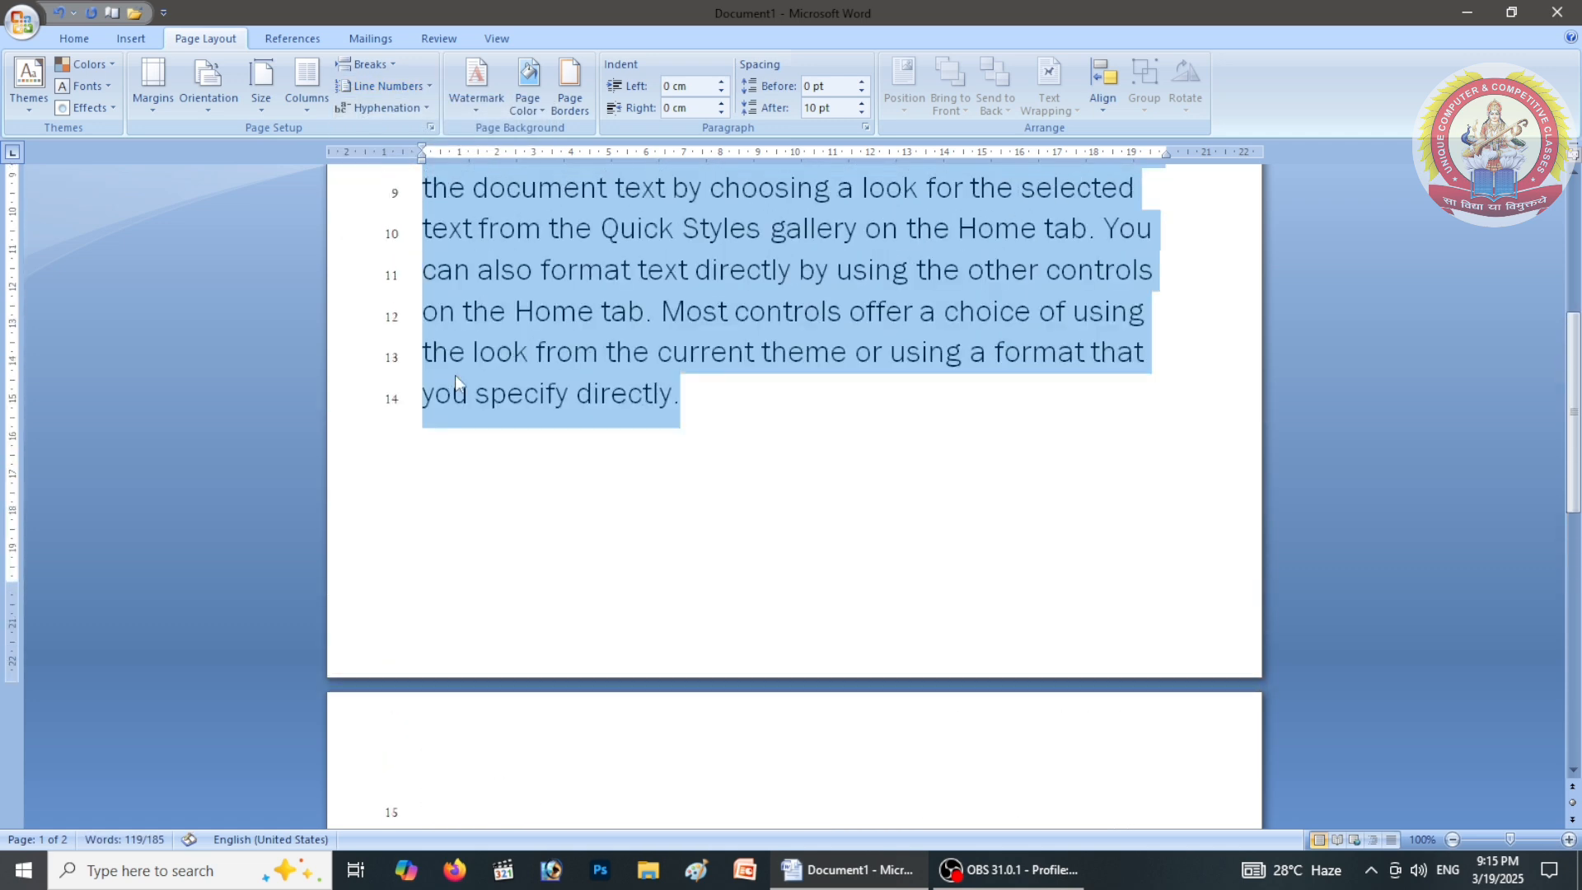
scroll(454, 374, "up", 2)
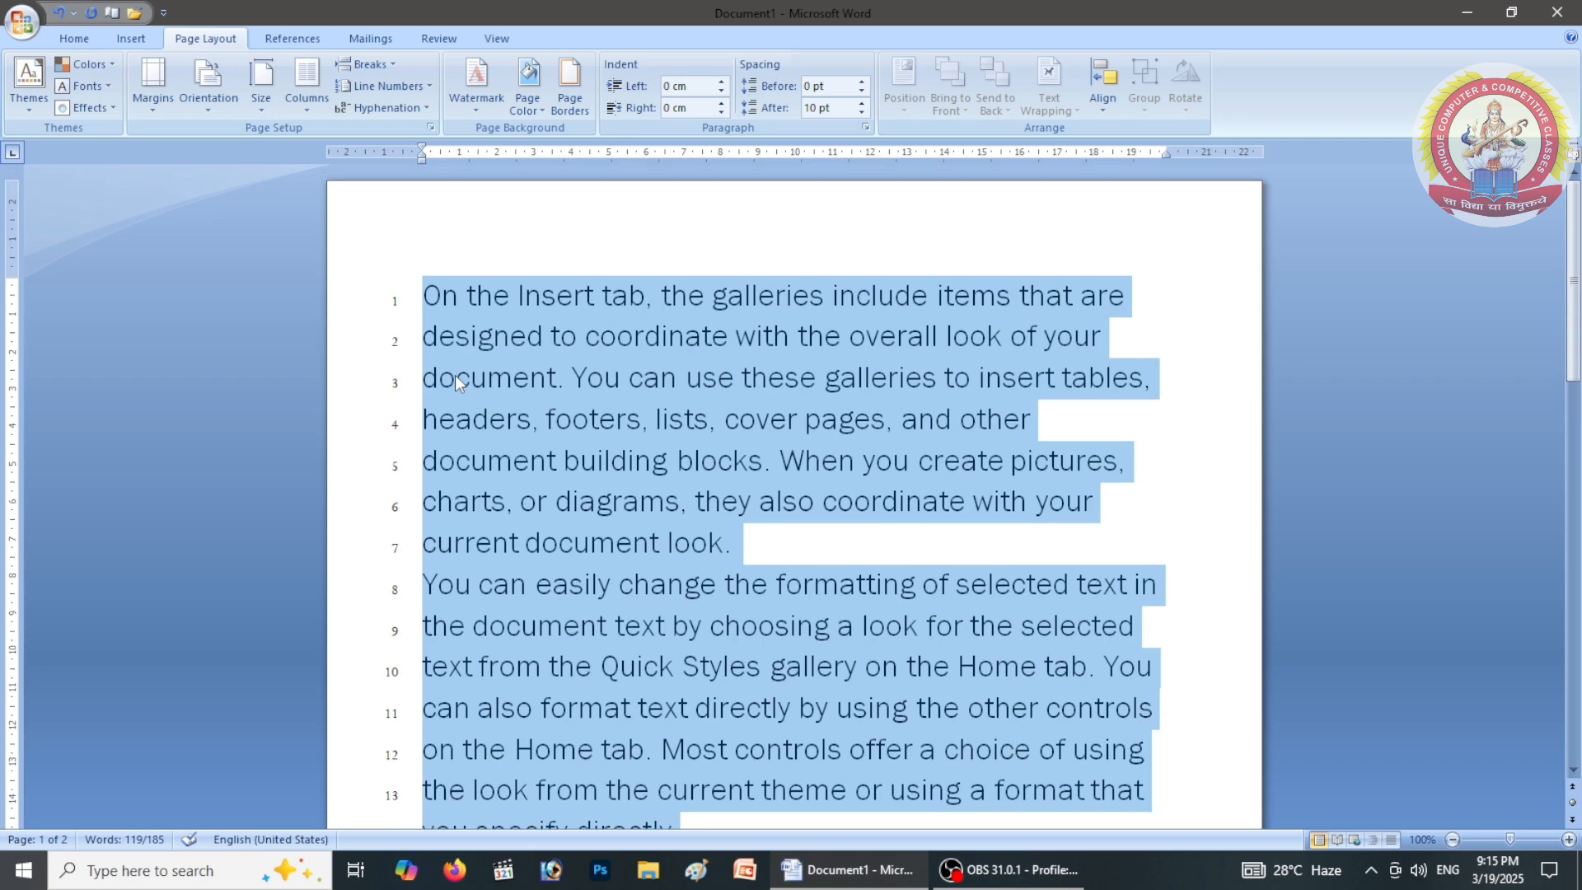
scroll(455, 374, "down", 4)
scroll(454, 374, "down", 6)
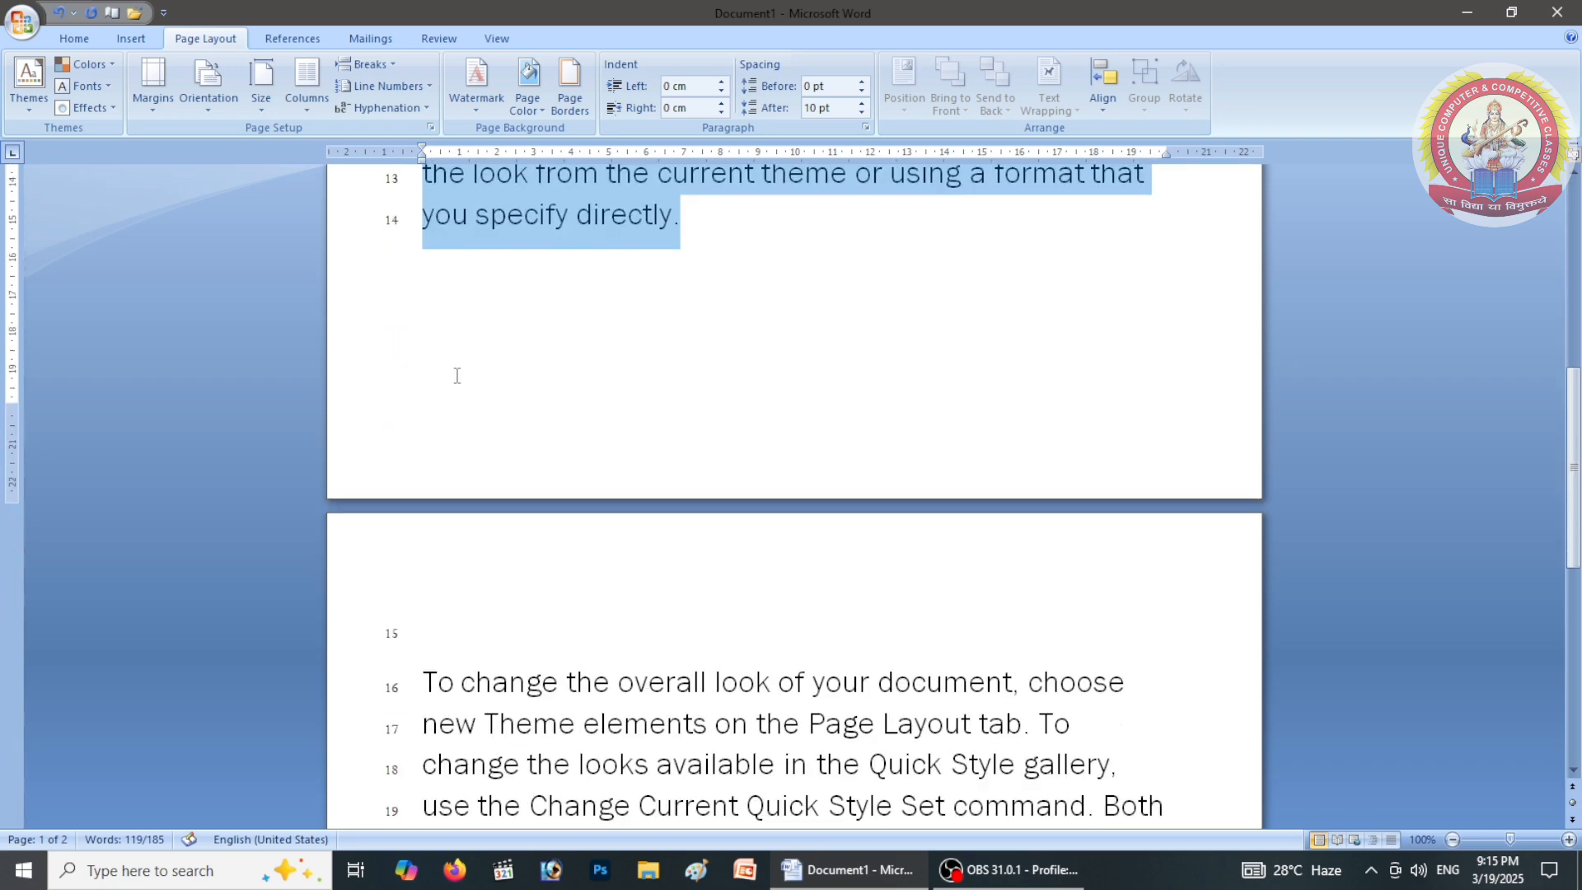
scroll(455, 375, "up", 4)
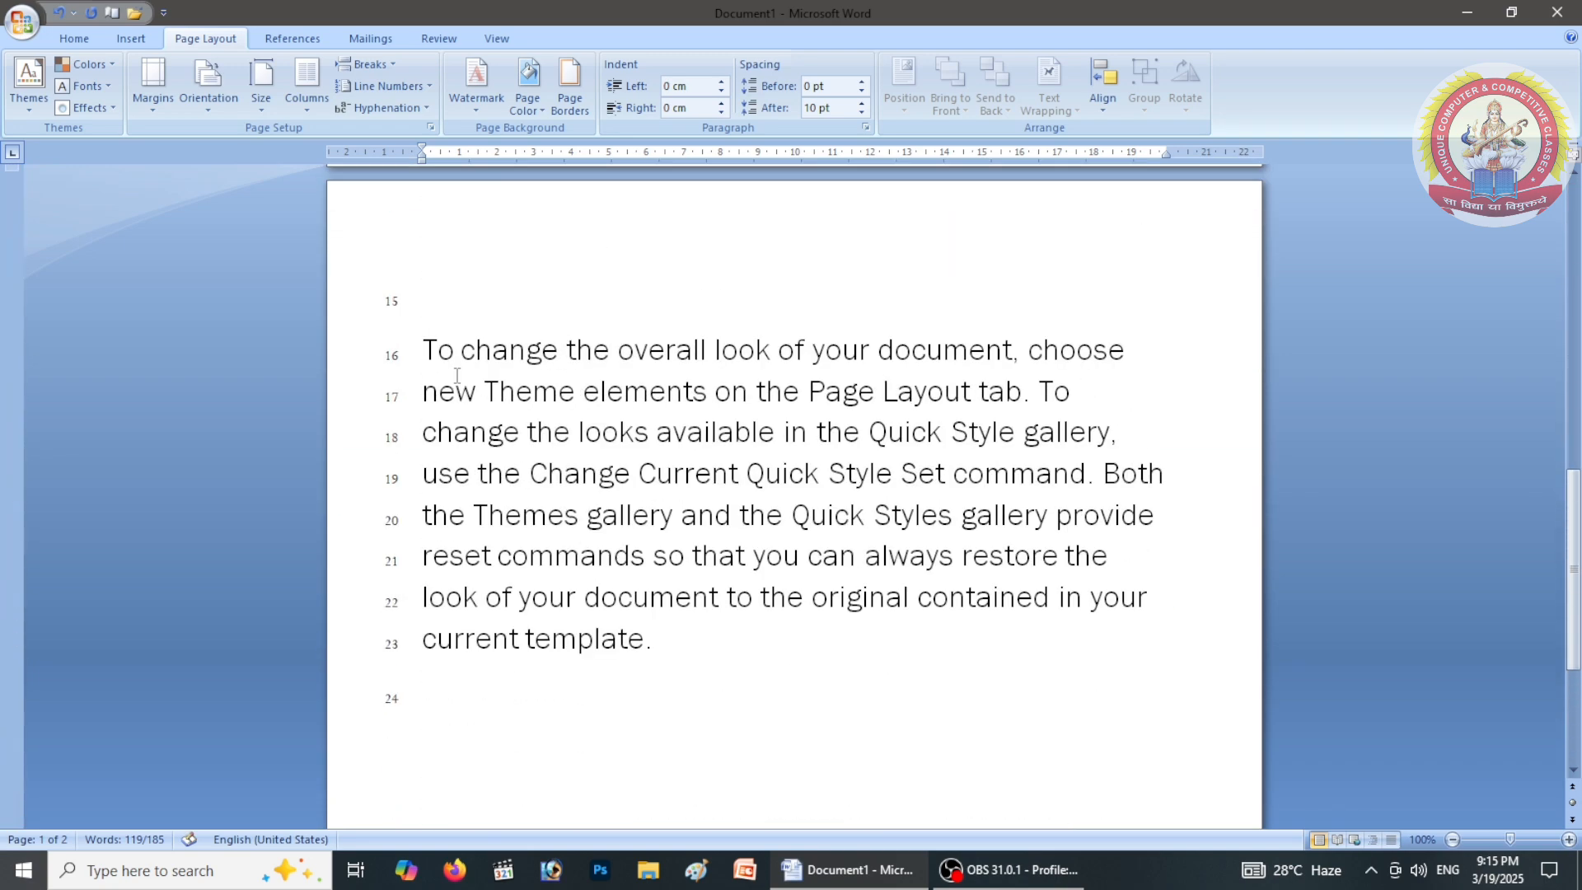
scroll(457, 375, "up", 2)
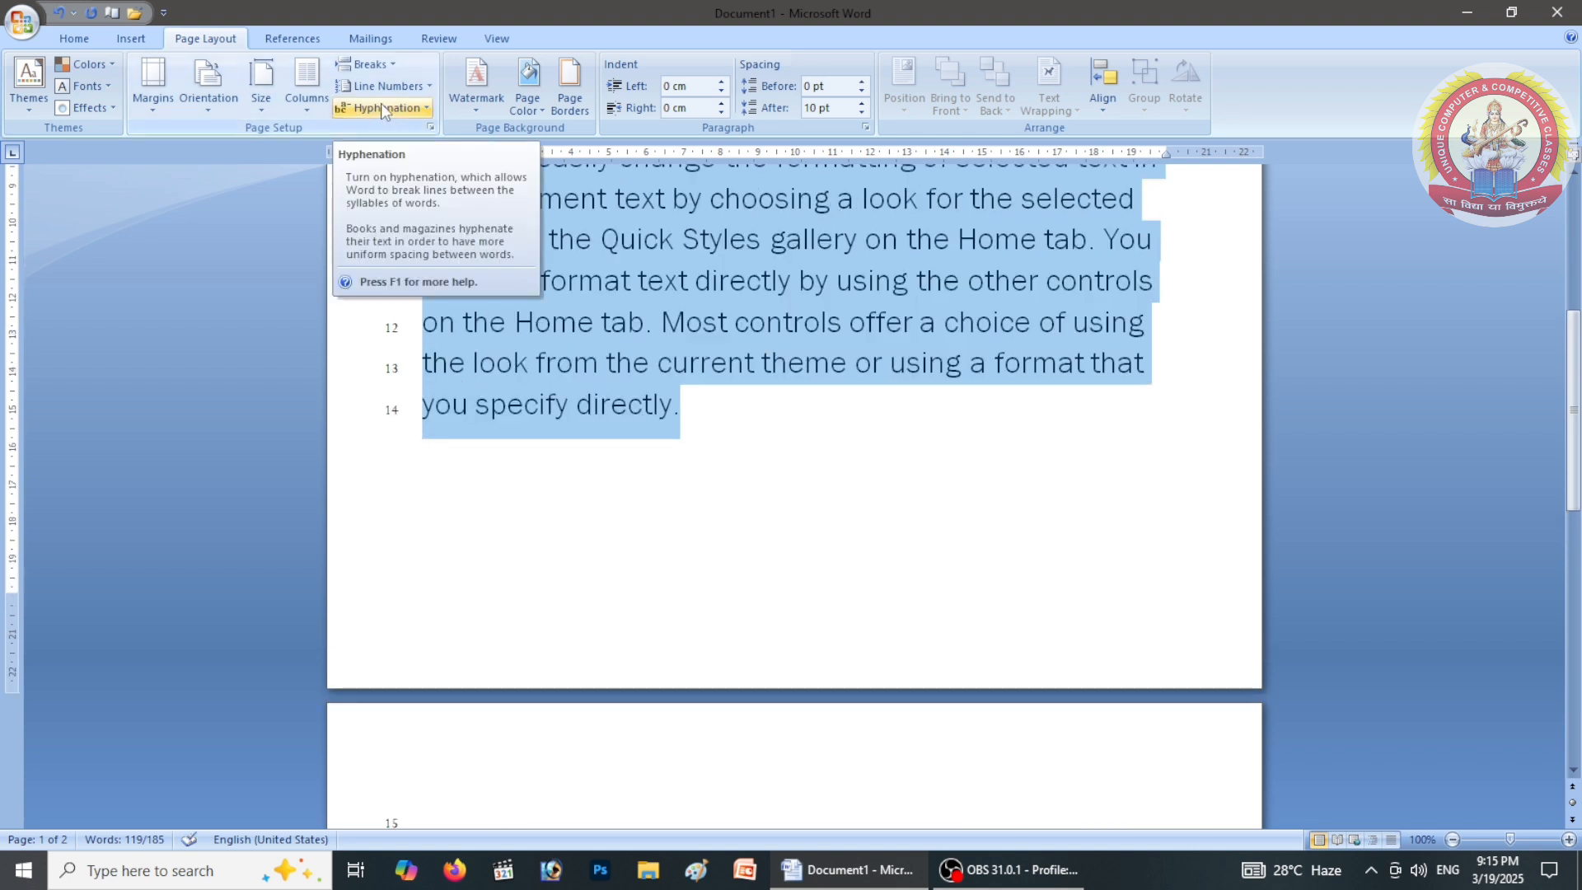
Suppress line numbers for the two selected paragraphs and check the text on the first page
left_click(400, 87)
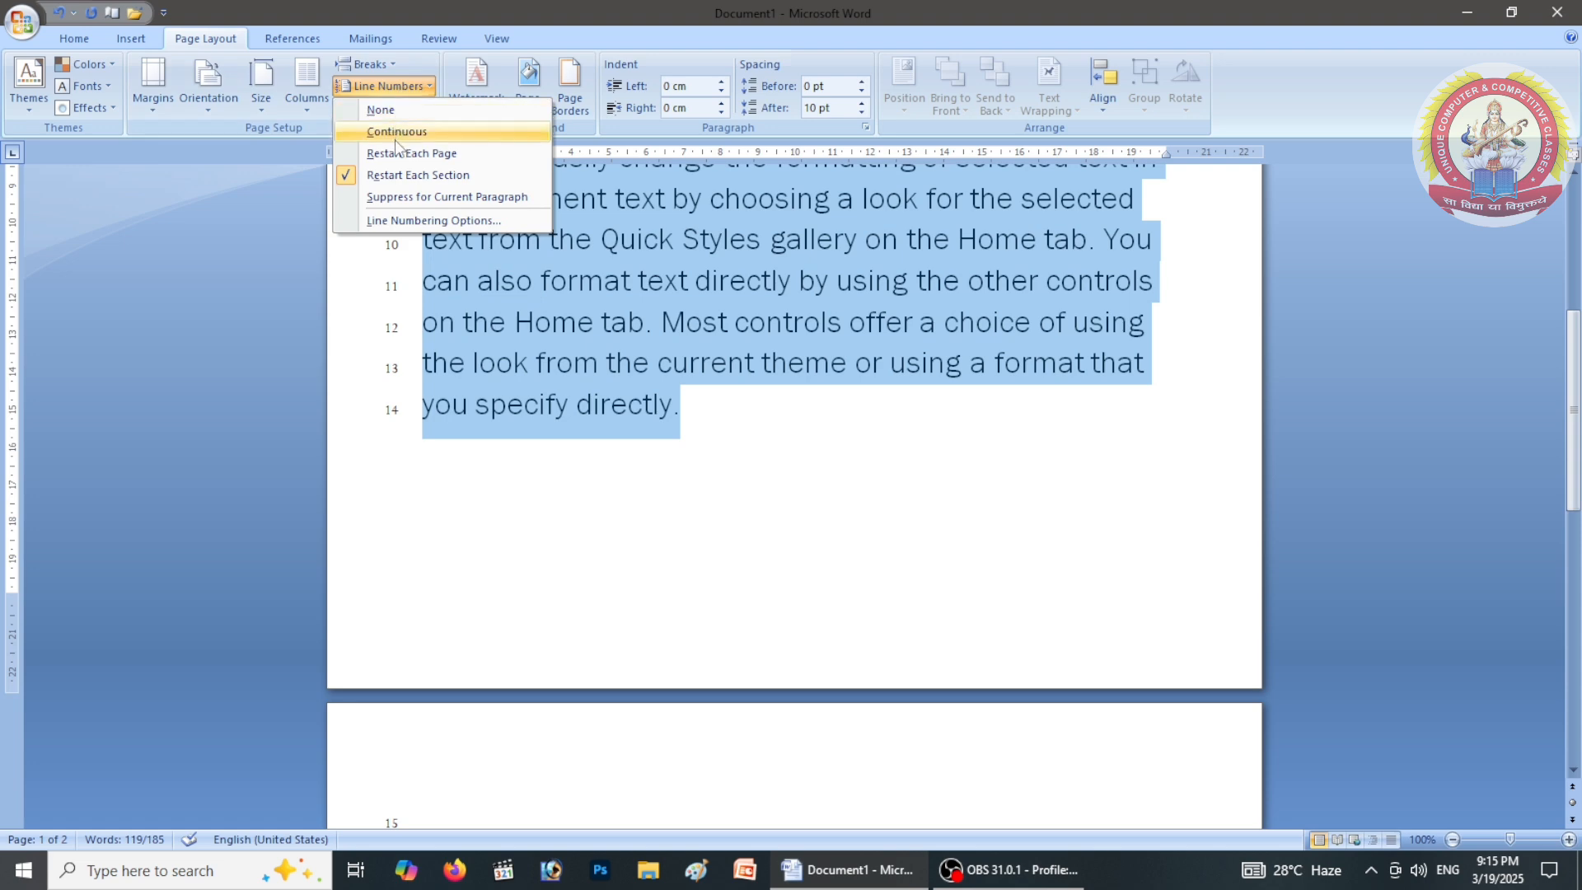
left_click(396, 202)
scroll(528, 460, "up", 5)
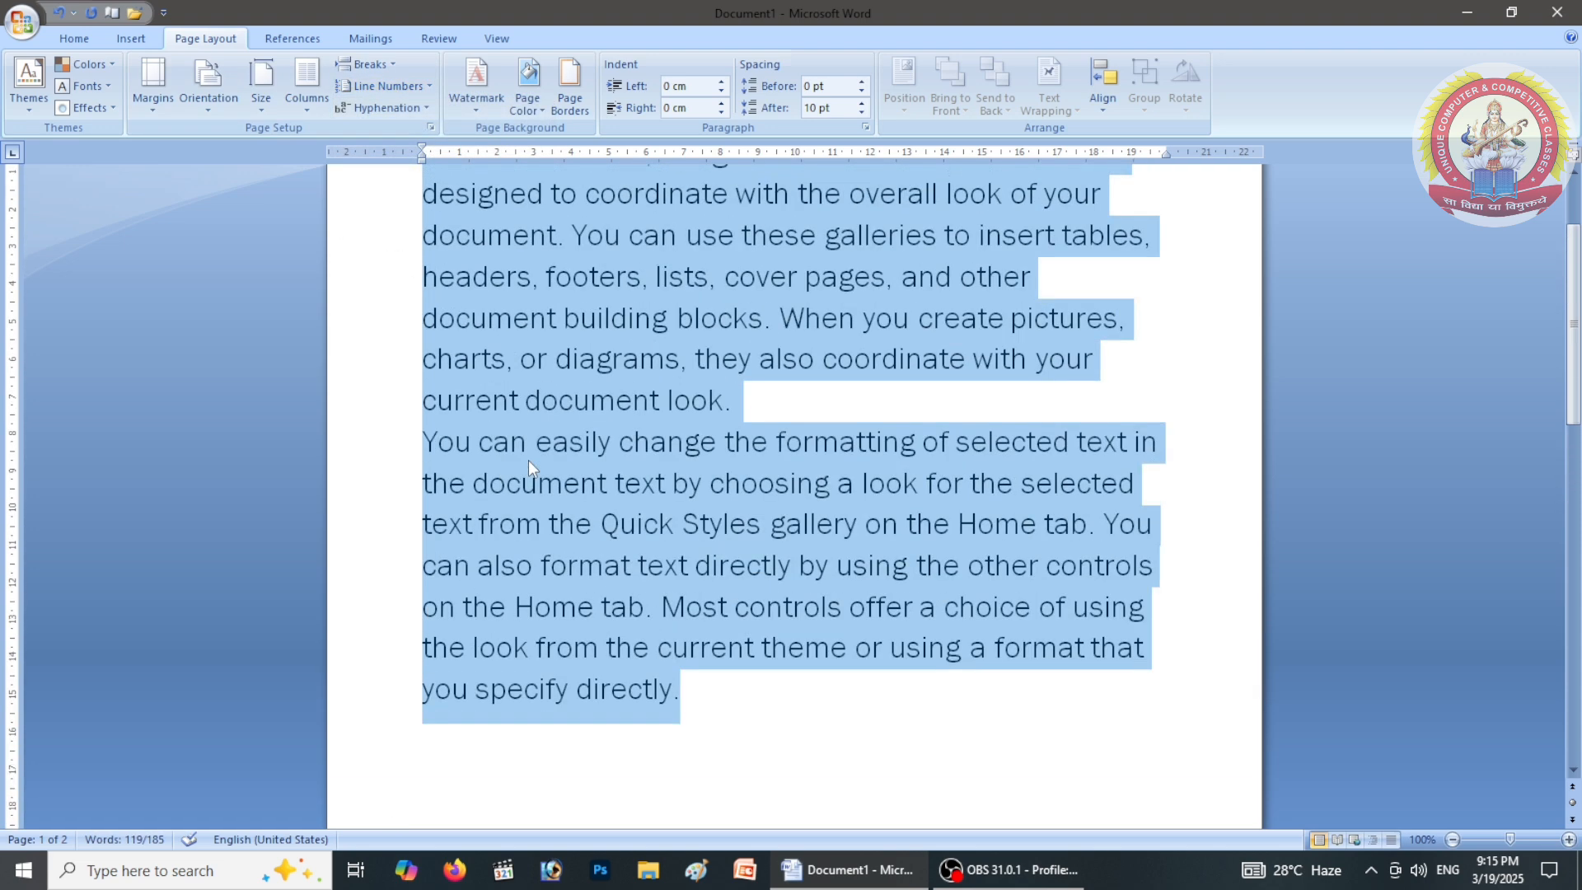
Select the whole document, turn on Automatic hyphenation and review the line breaks on both pages
left_click(527, 460)
key("ctrl+Home")
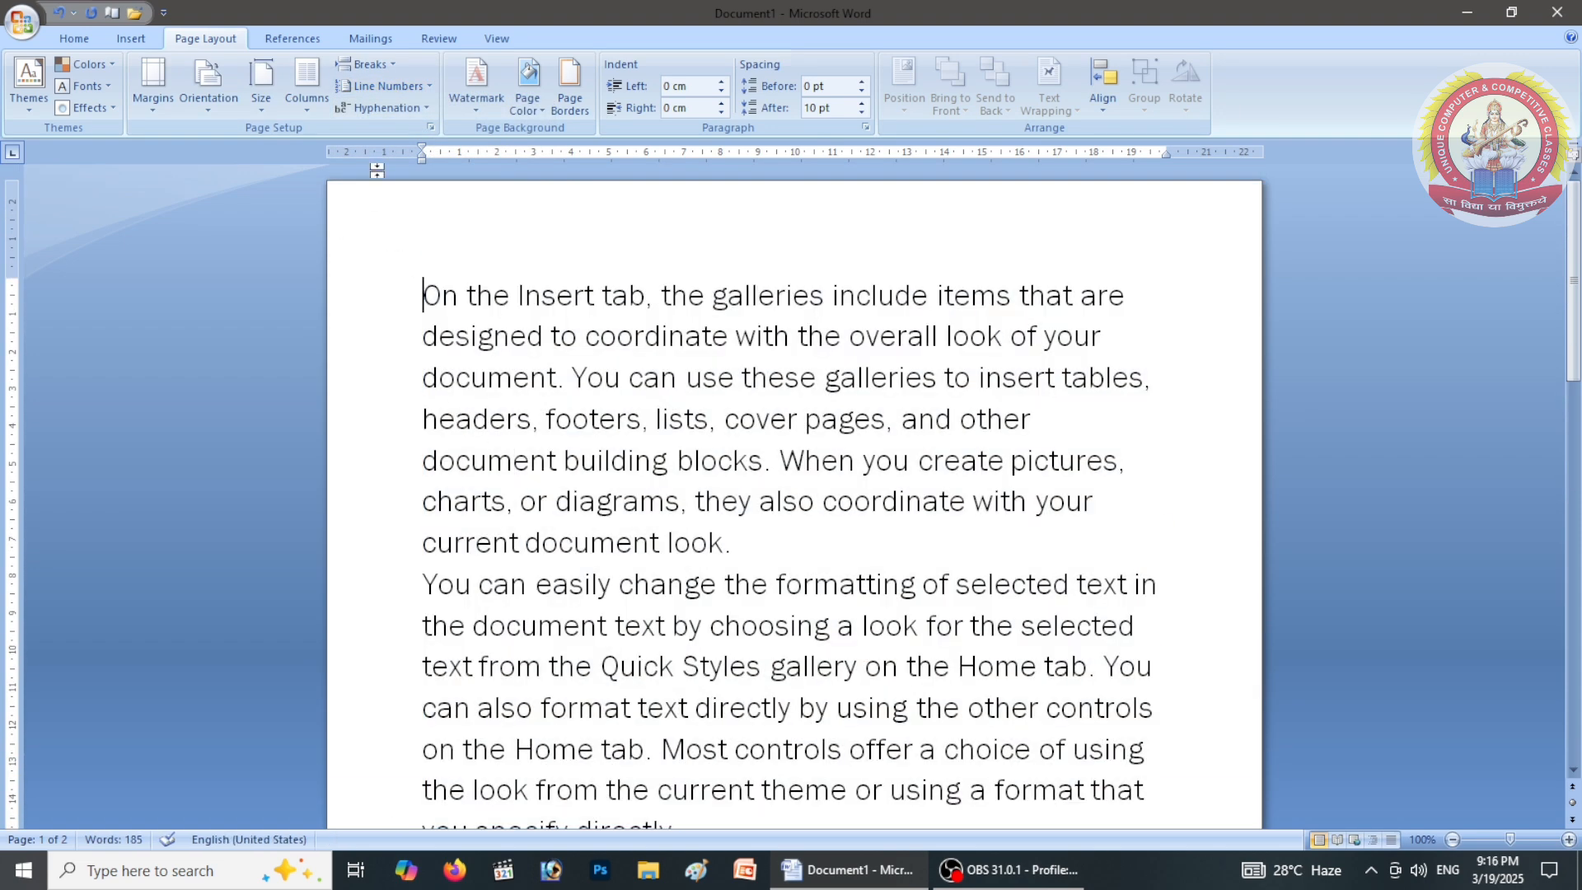
left_click(430, 106)
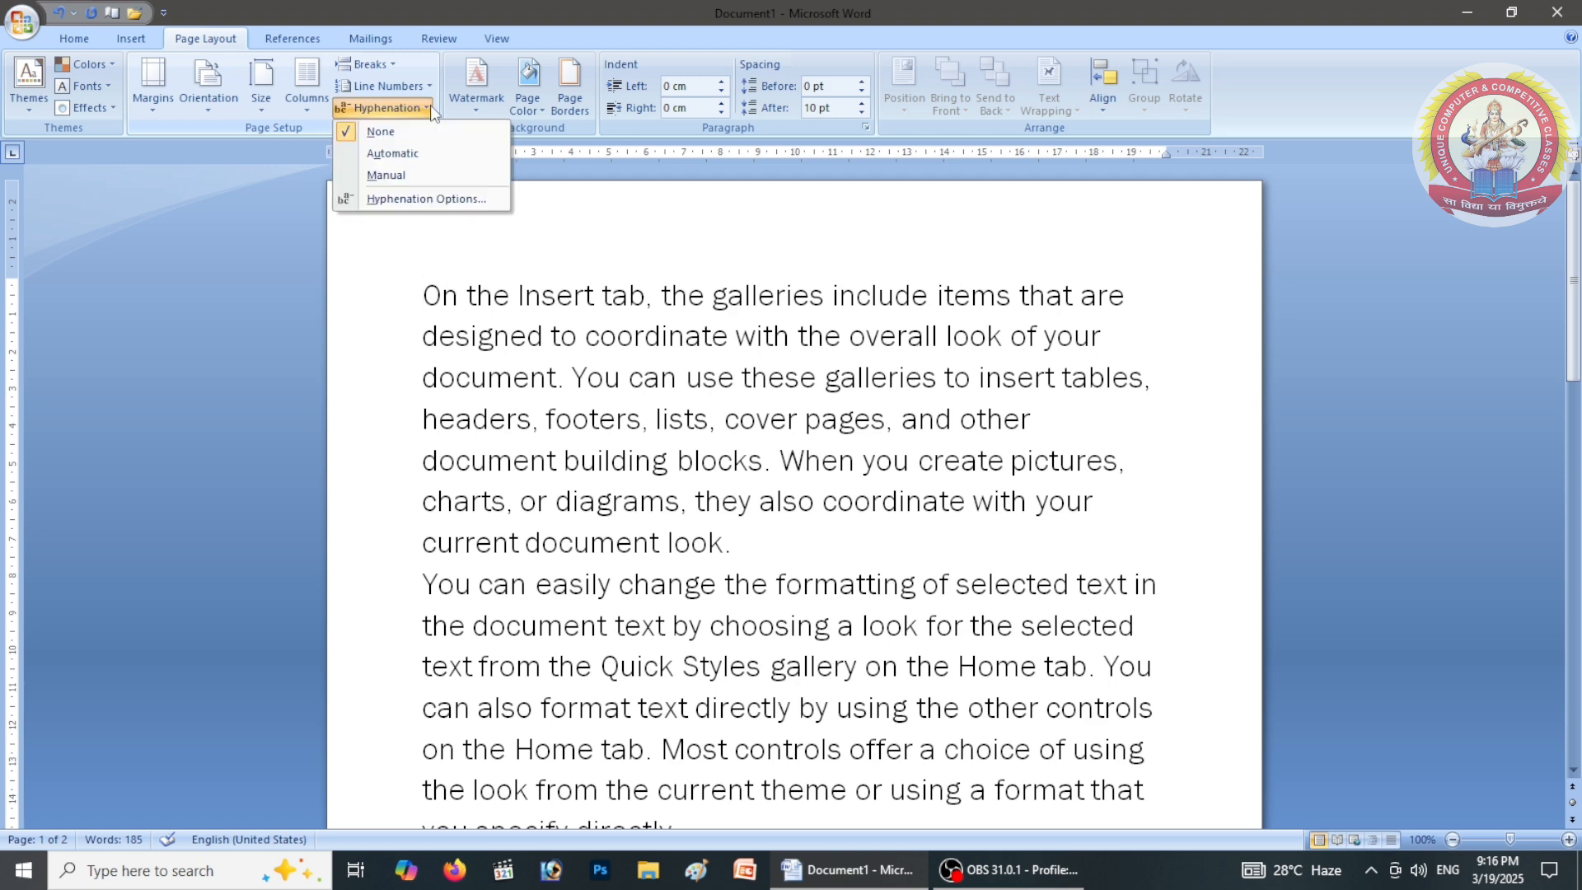
left_click(422, 313)
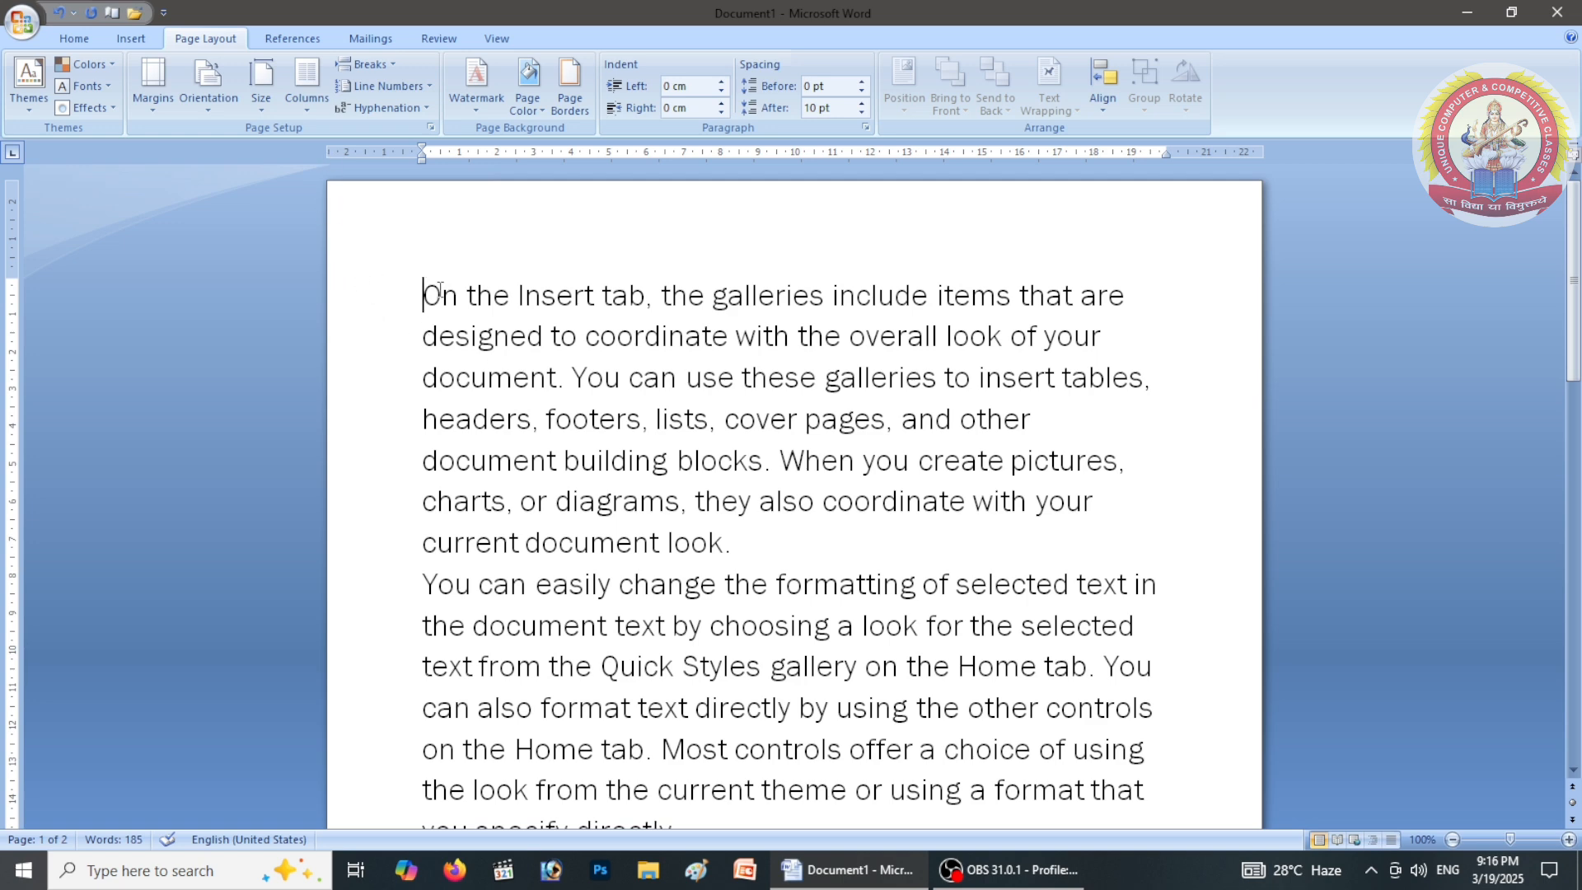
key("ctrl+a")
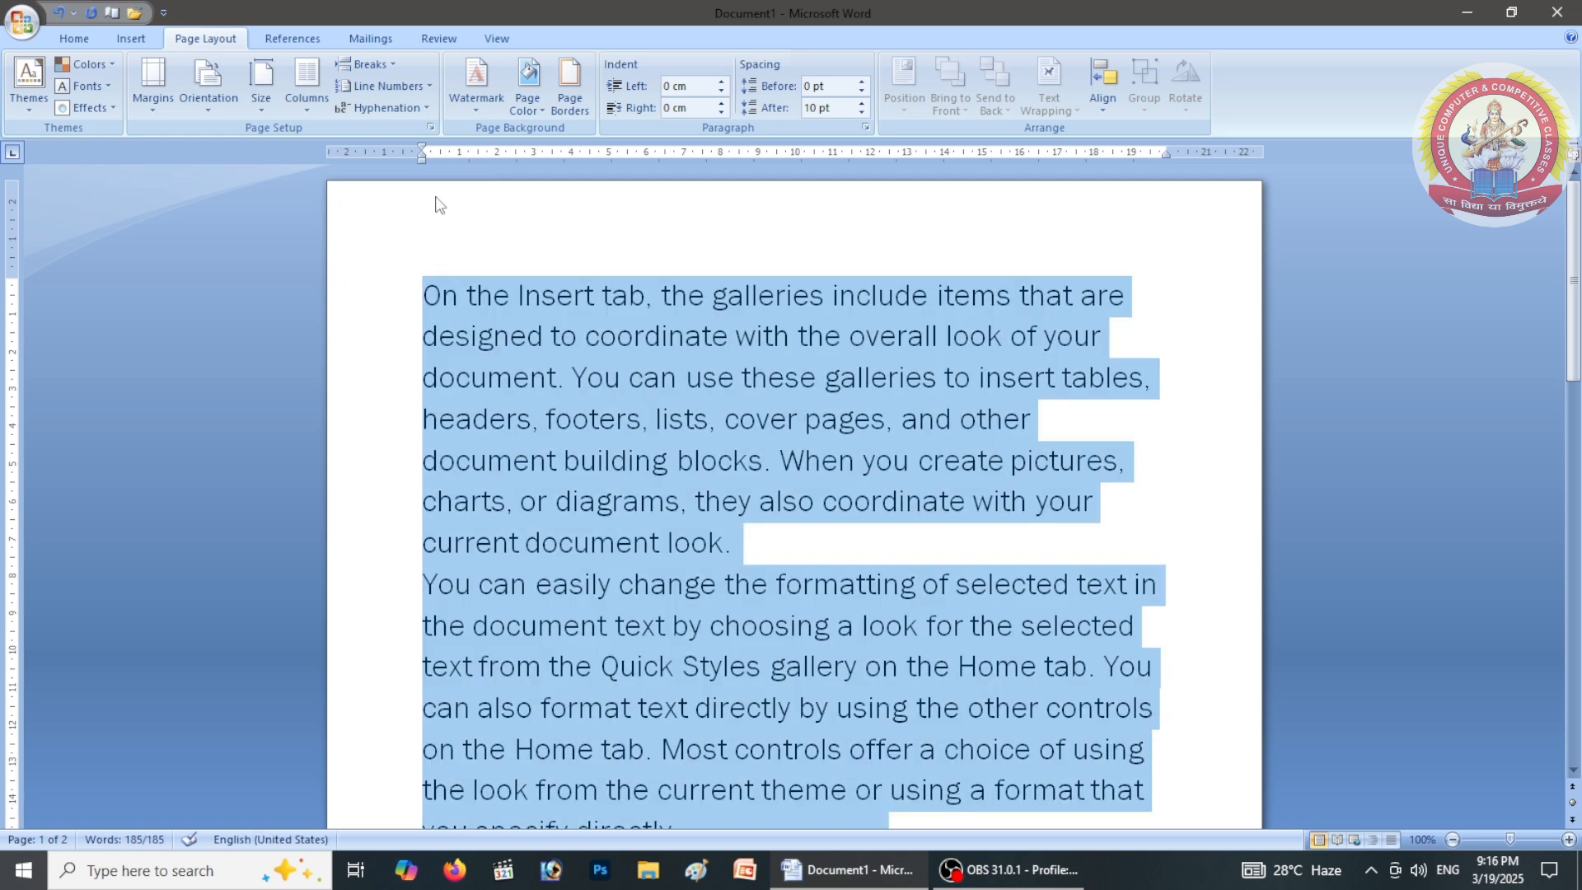
left_click(389, 108)
left_click(390, 154)
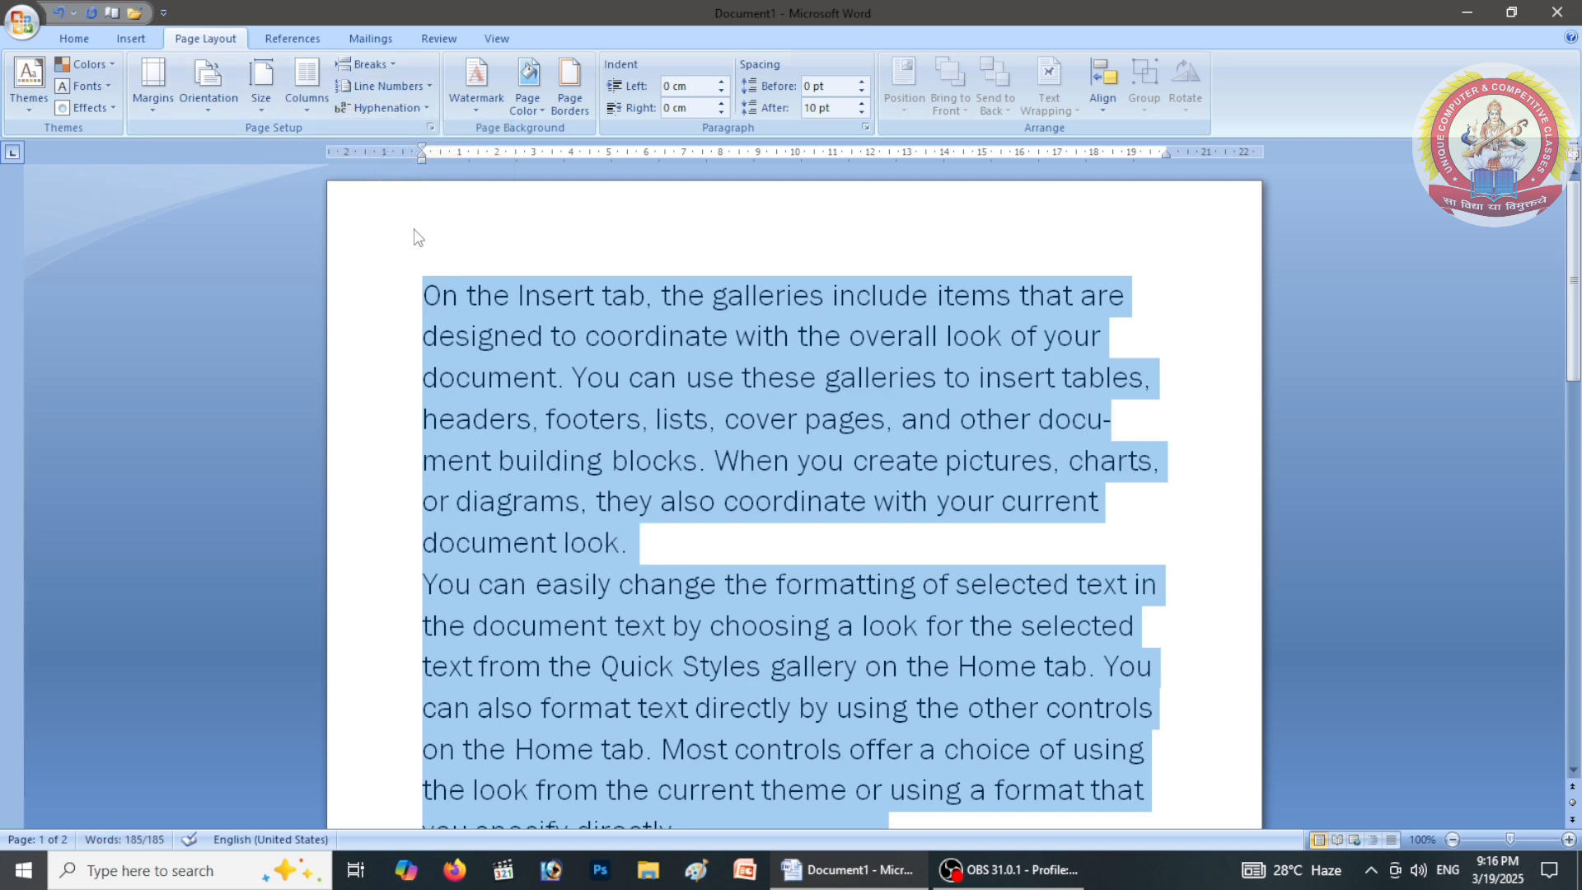
left_click(423, 483)
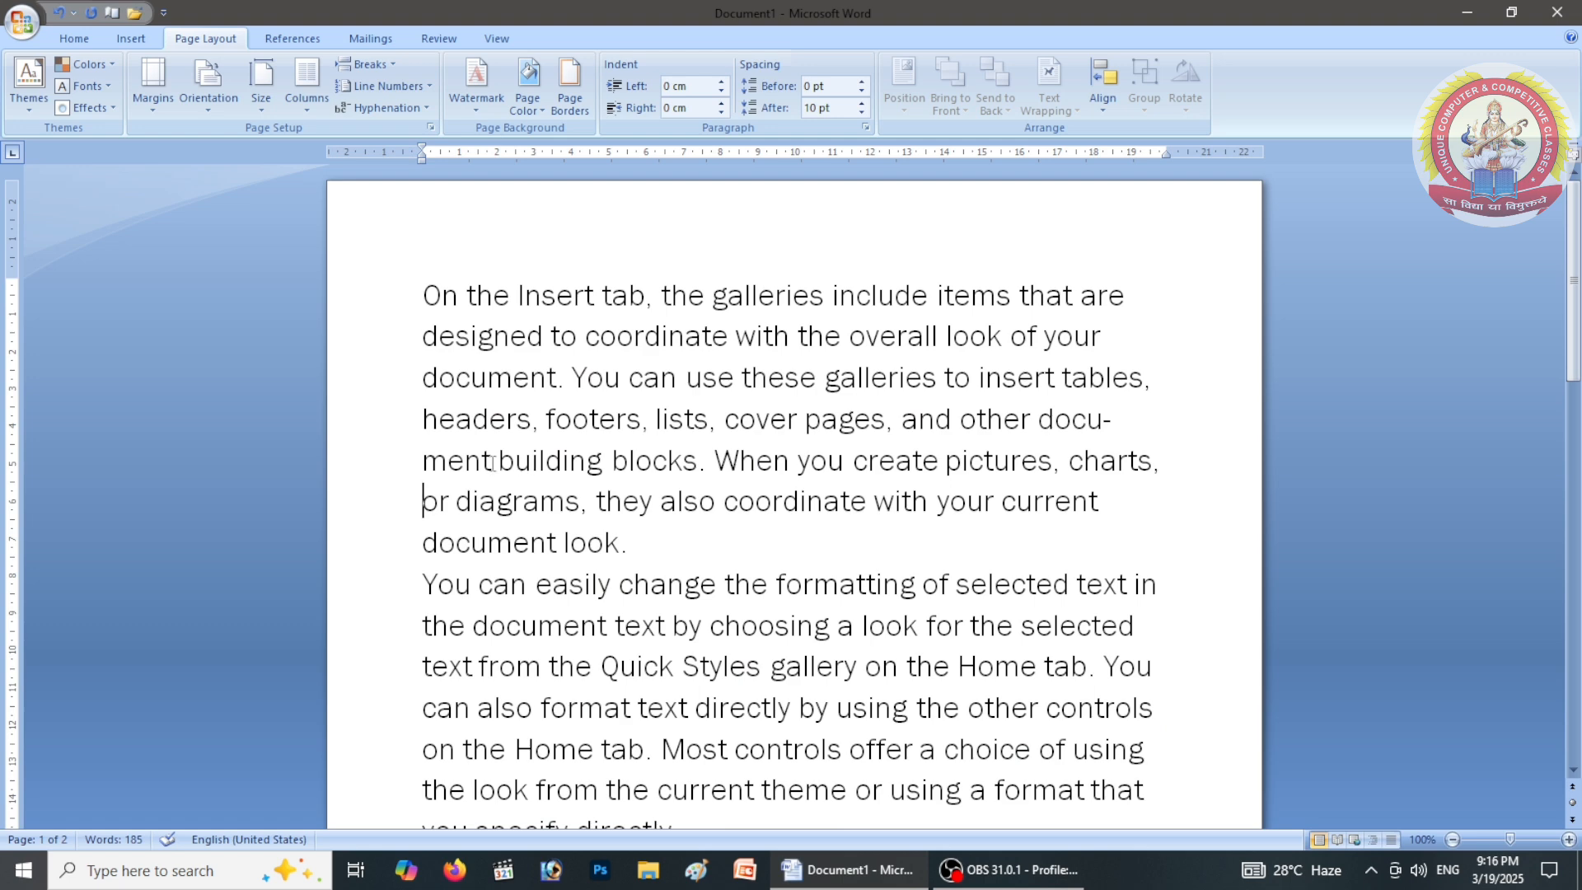
scroll(1054, 520, "down", 5)
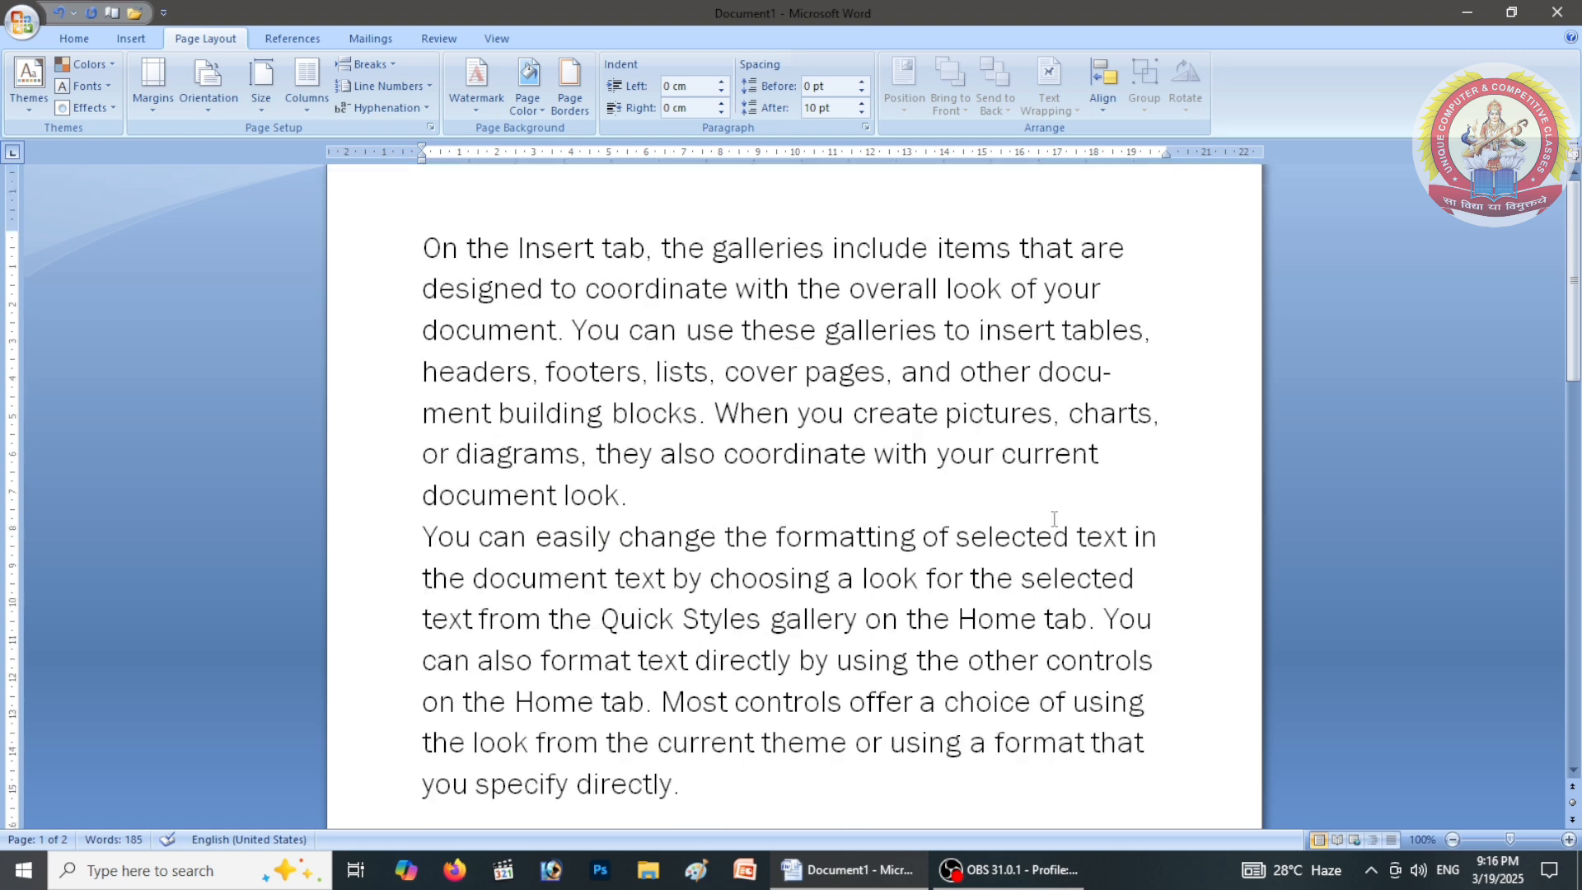
scroll(1054, 519, "down", 4)
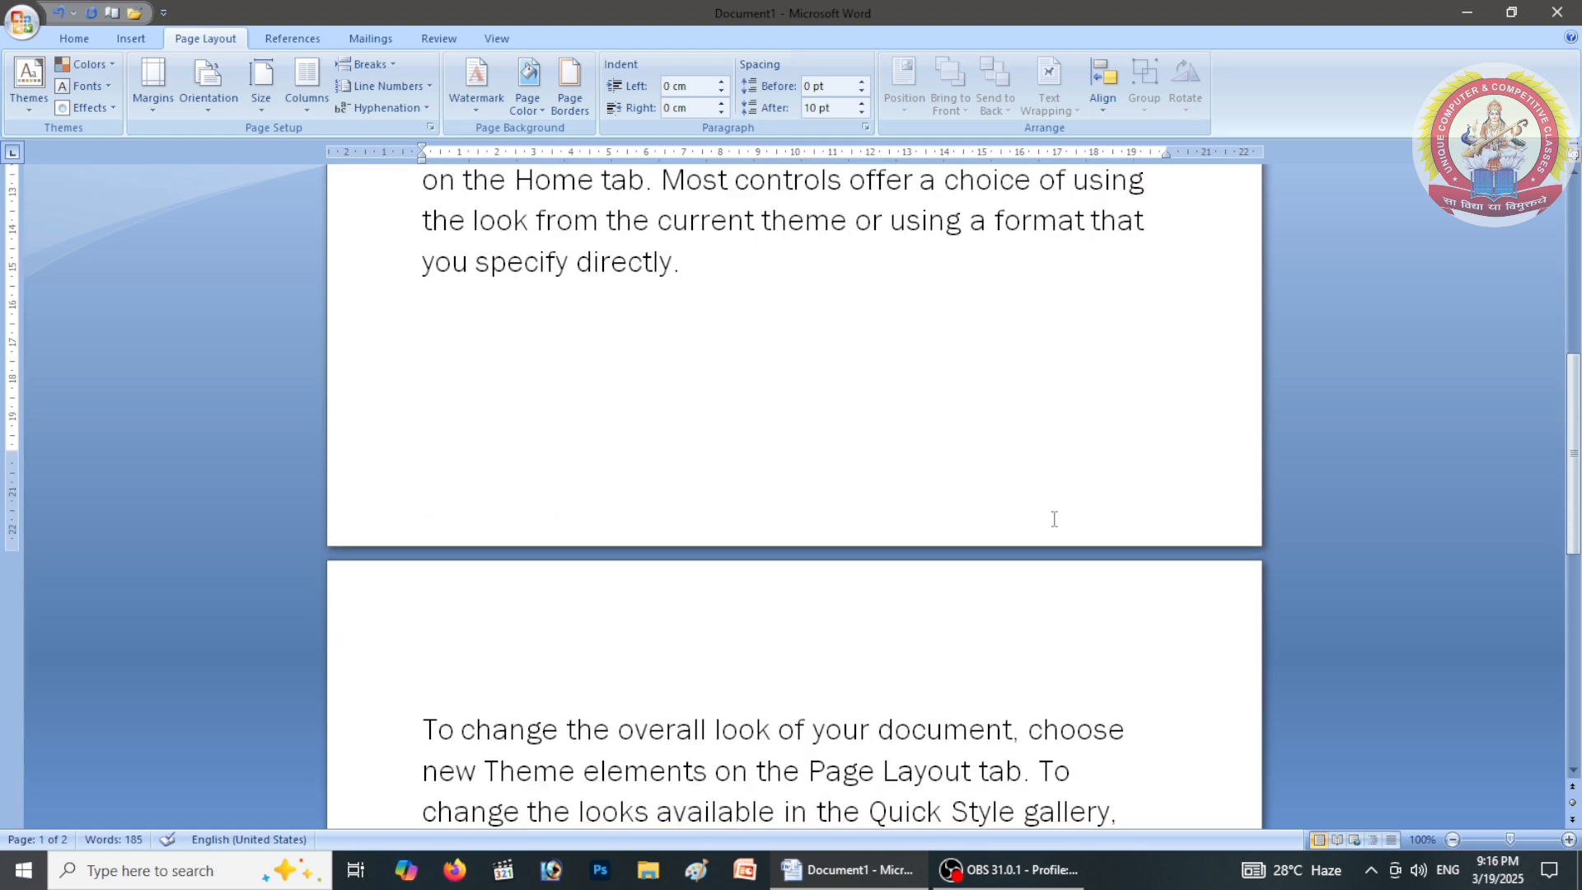
scroll(1055, 519, "up", 8)
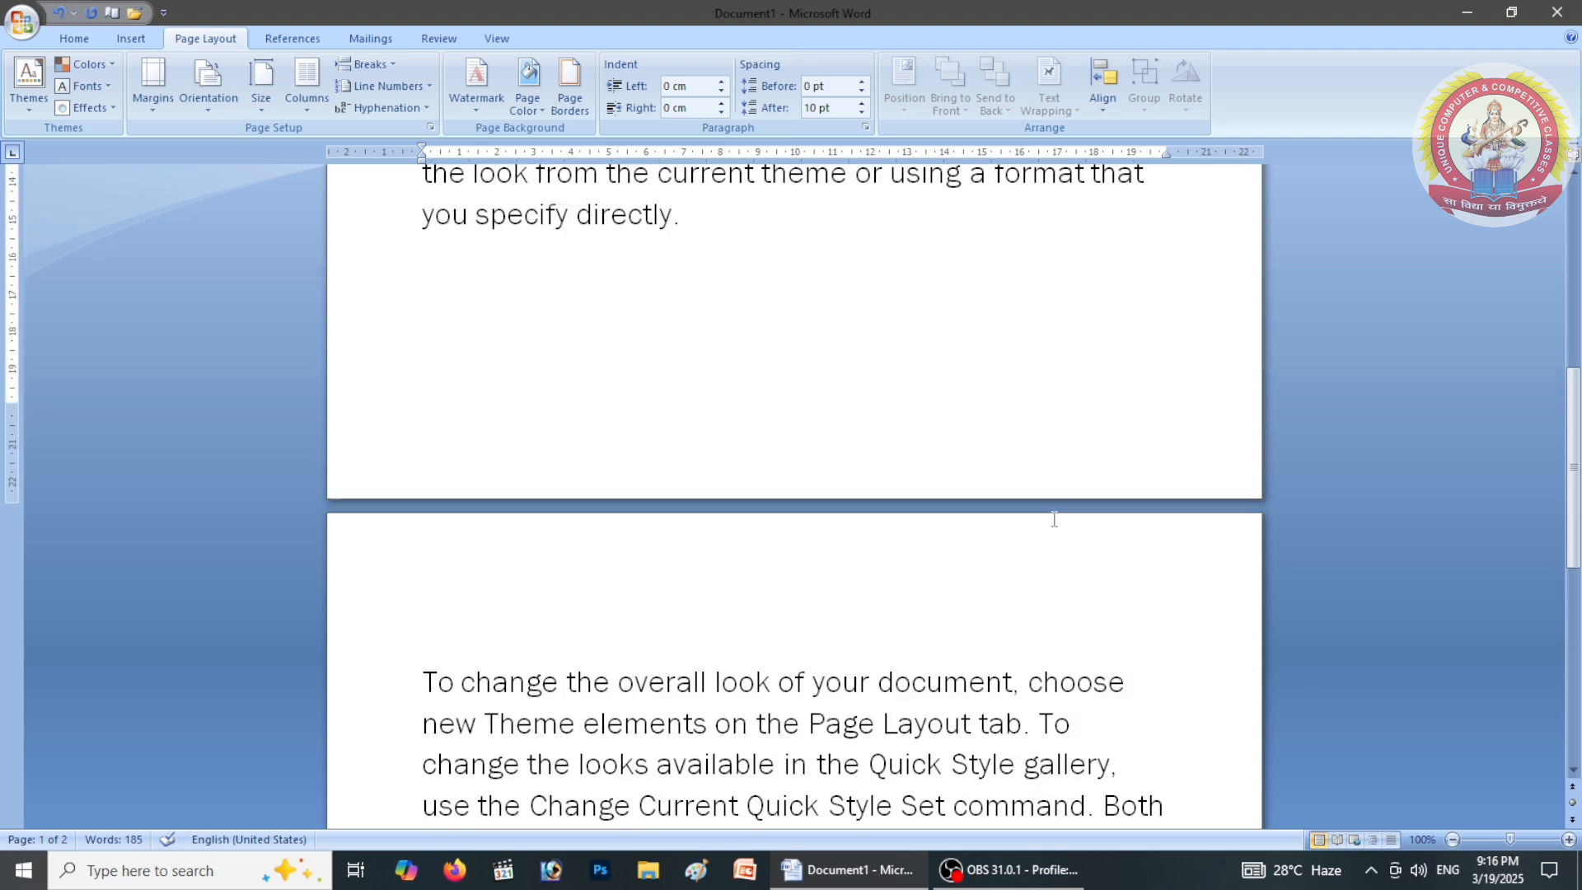
scroll(1054, 519, "up", 1)
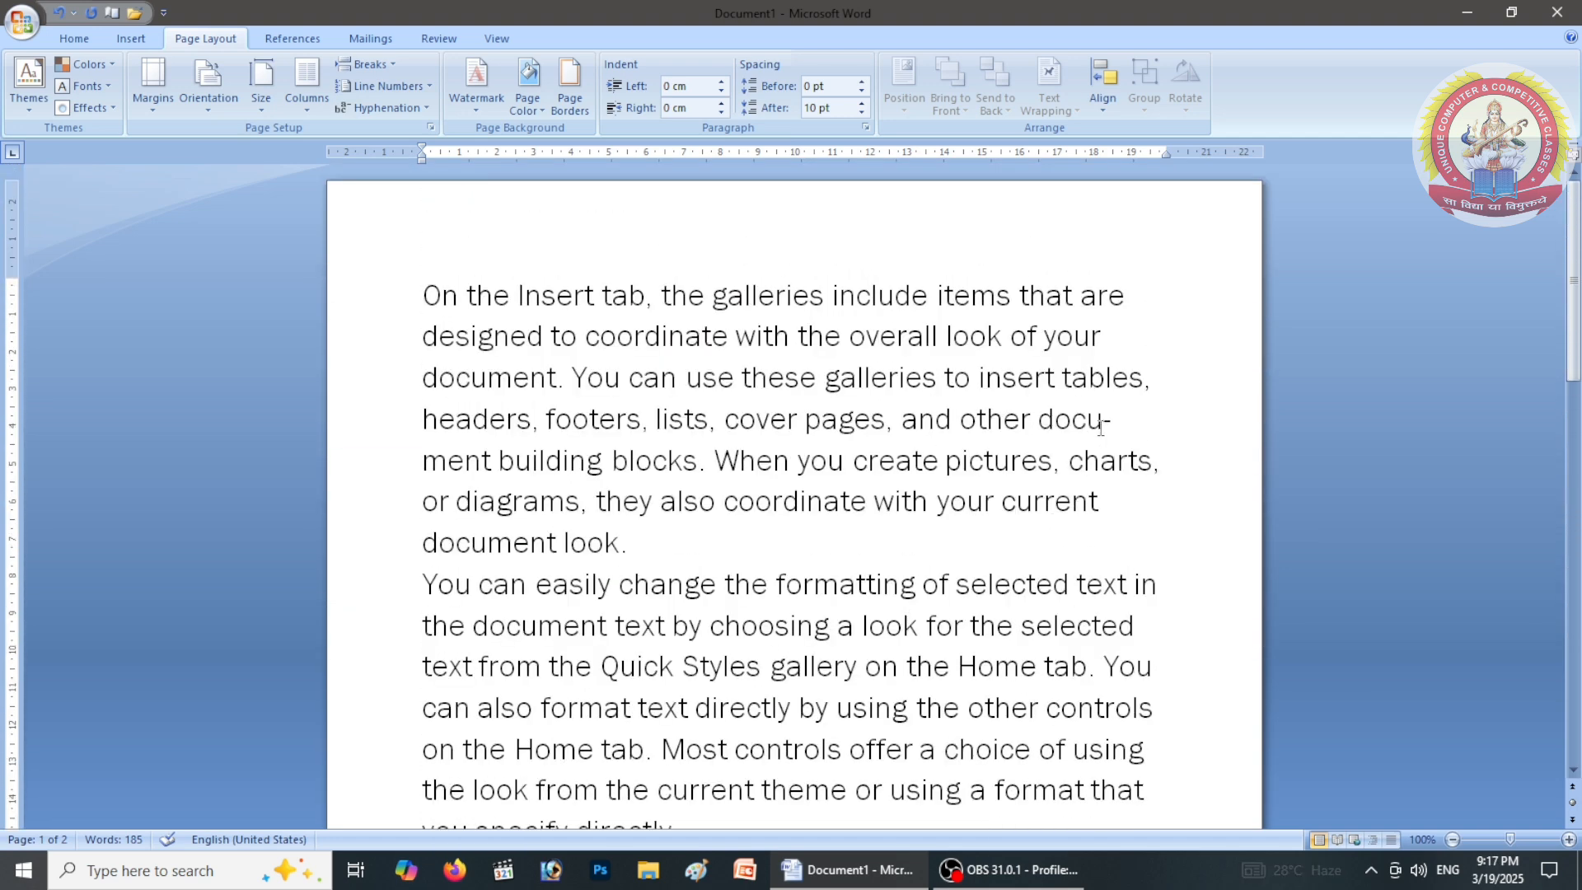
Run Manual hyphenation and decline the suggested break in the word "document"
left_click(389, 111)
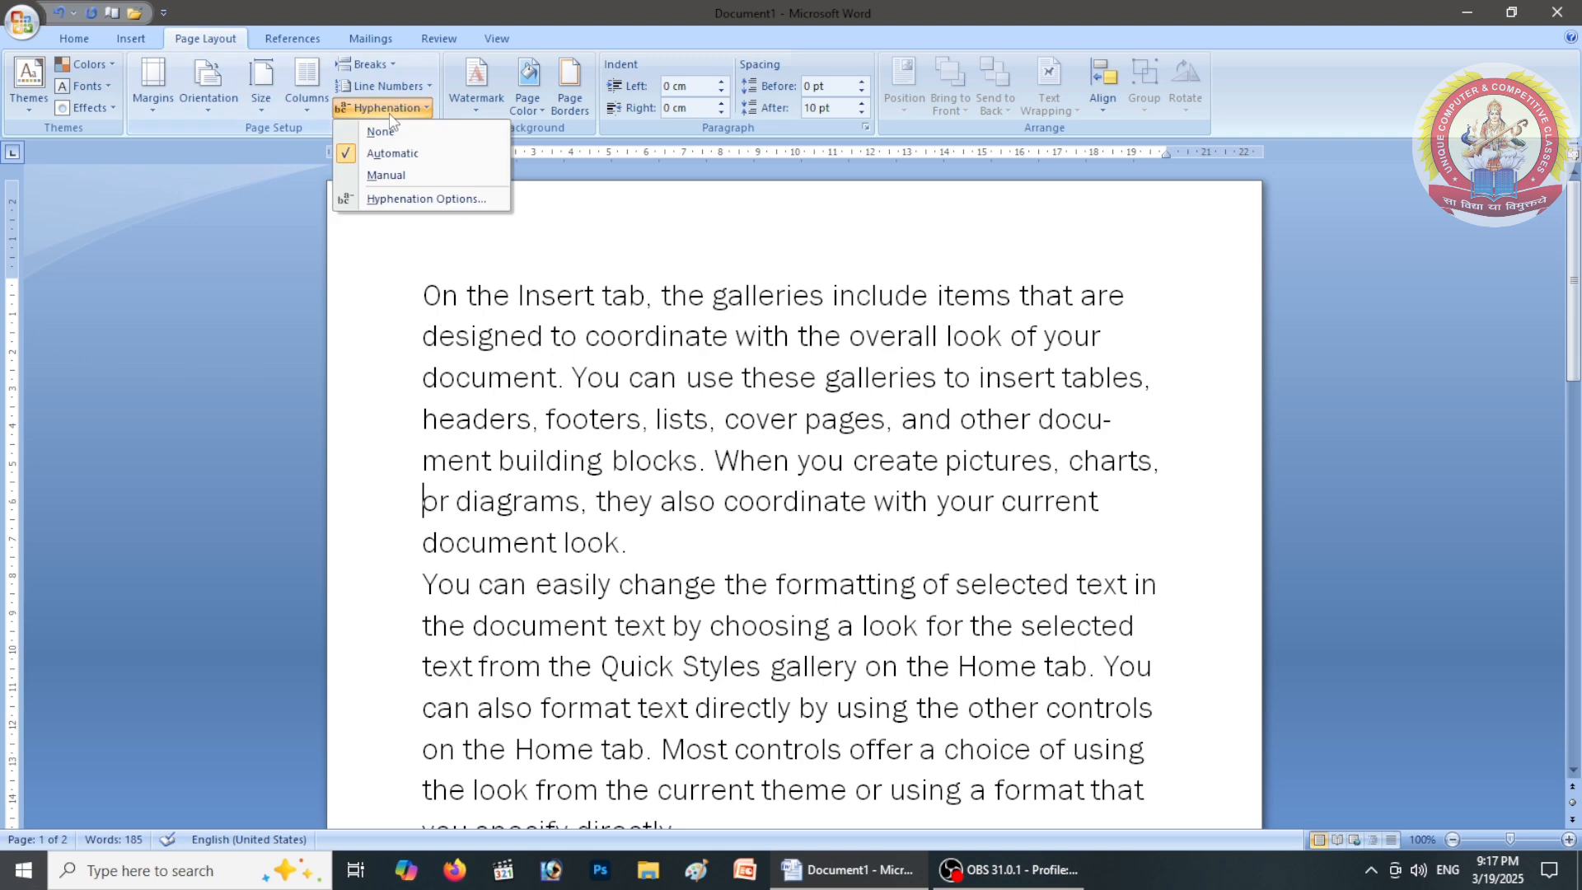
left_click(398, 176)
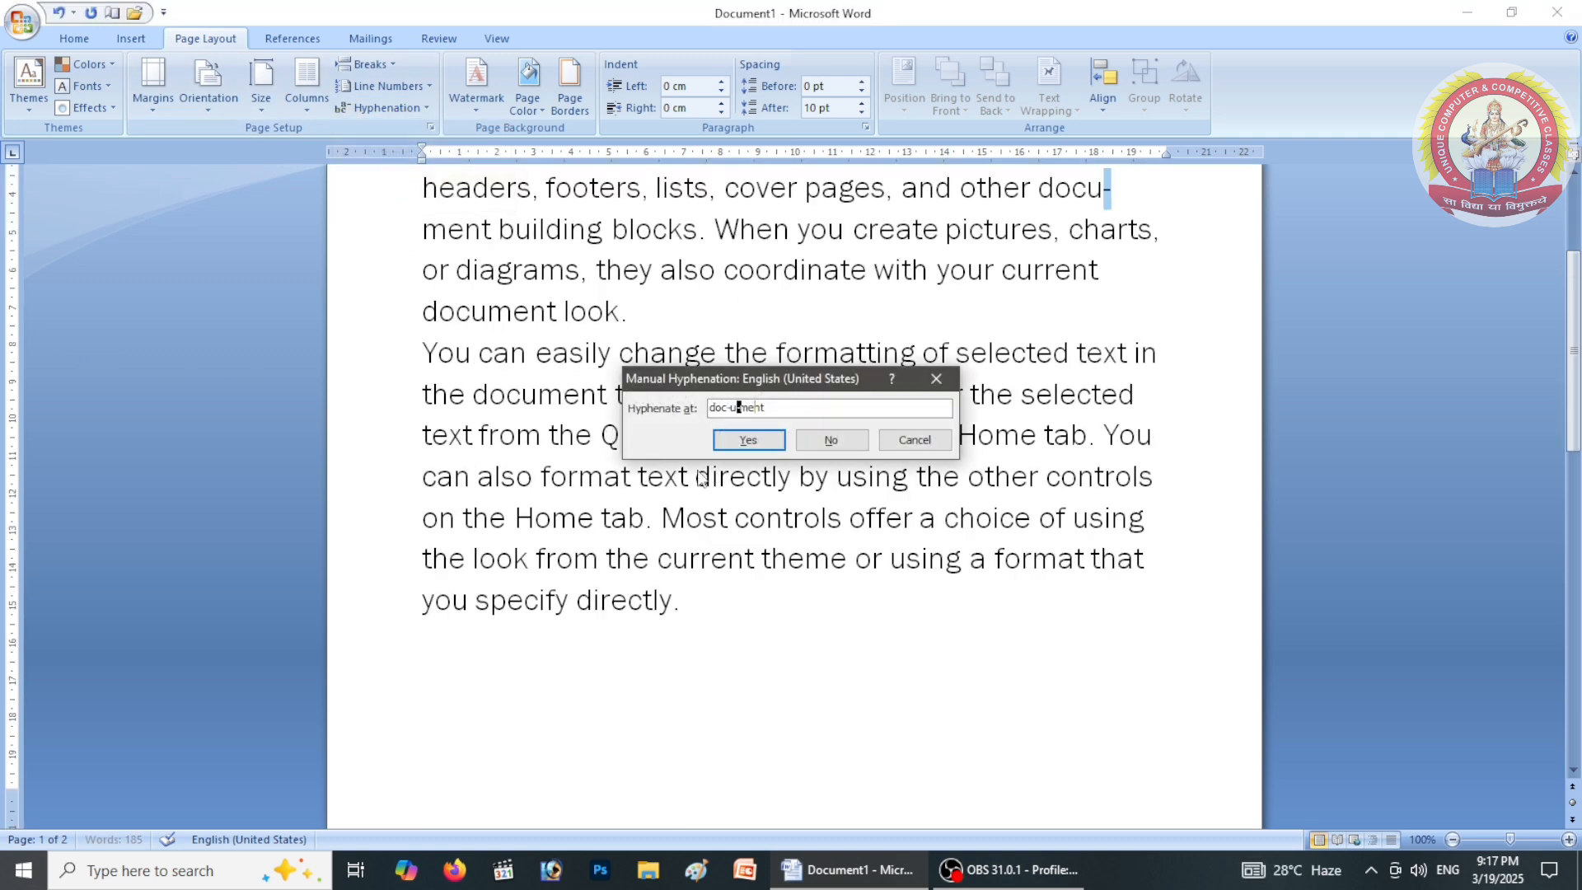
left_click(819, 443)
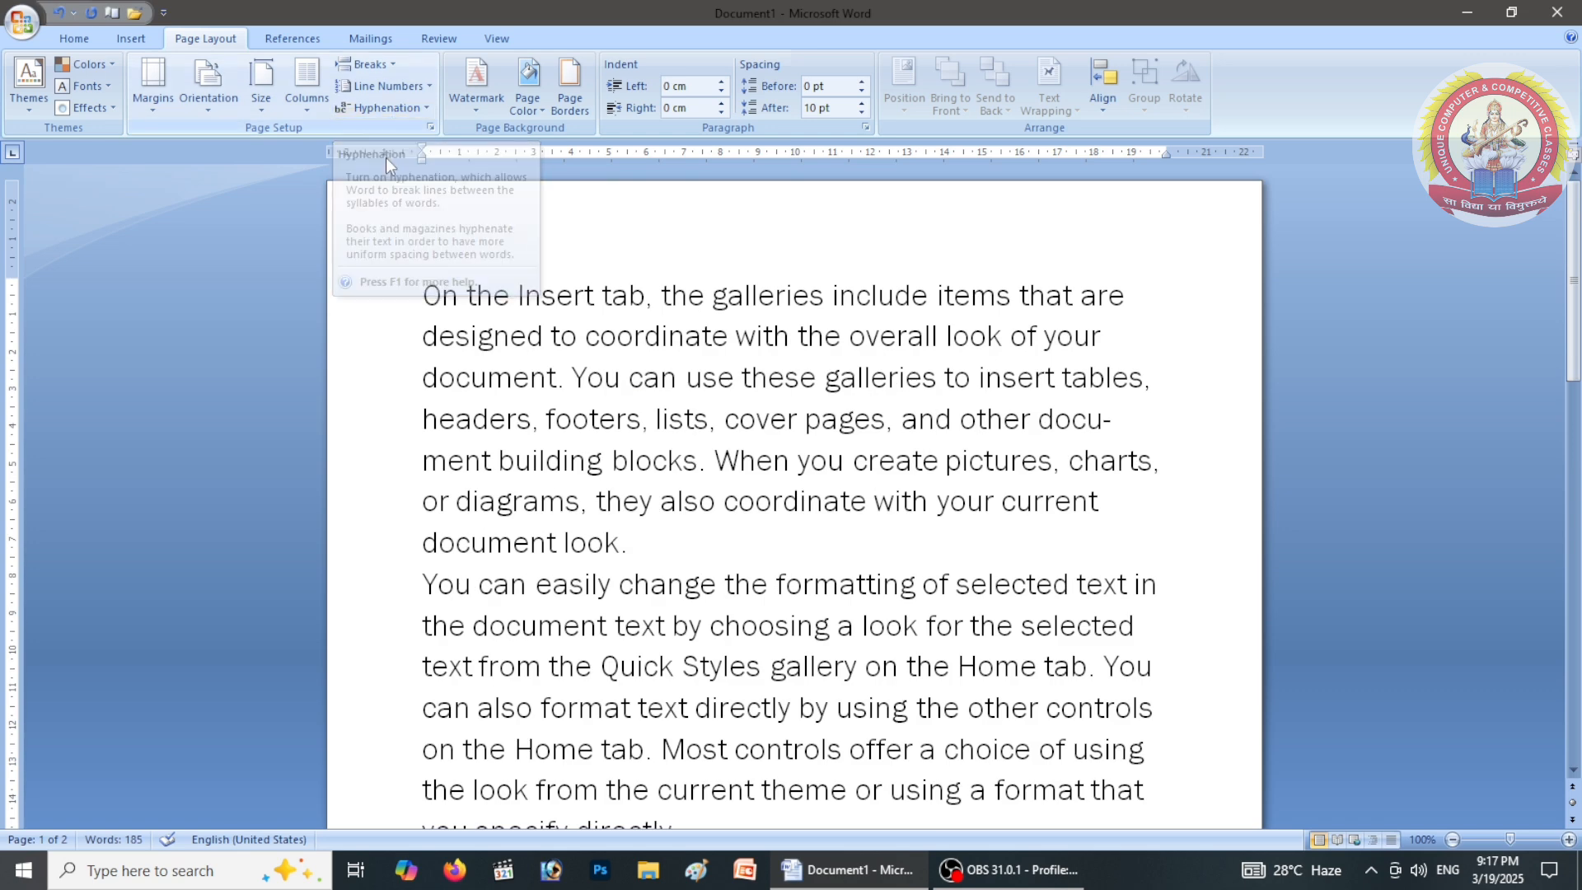
Set hyphenation to None, including with the whole document selected, and clear the text selection
left_click(428, 109)
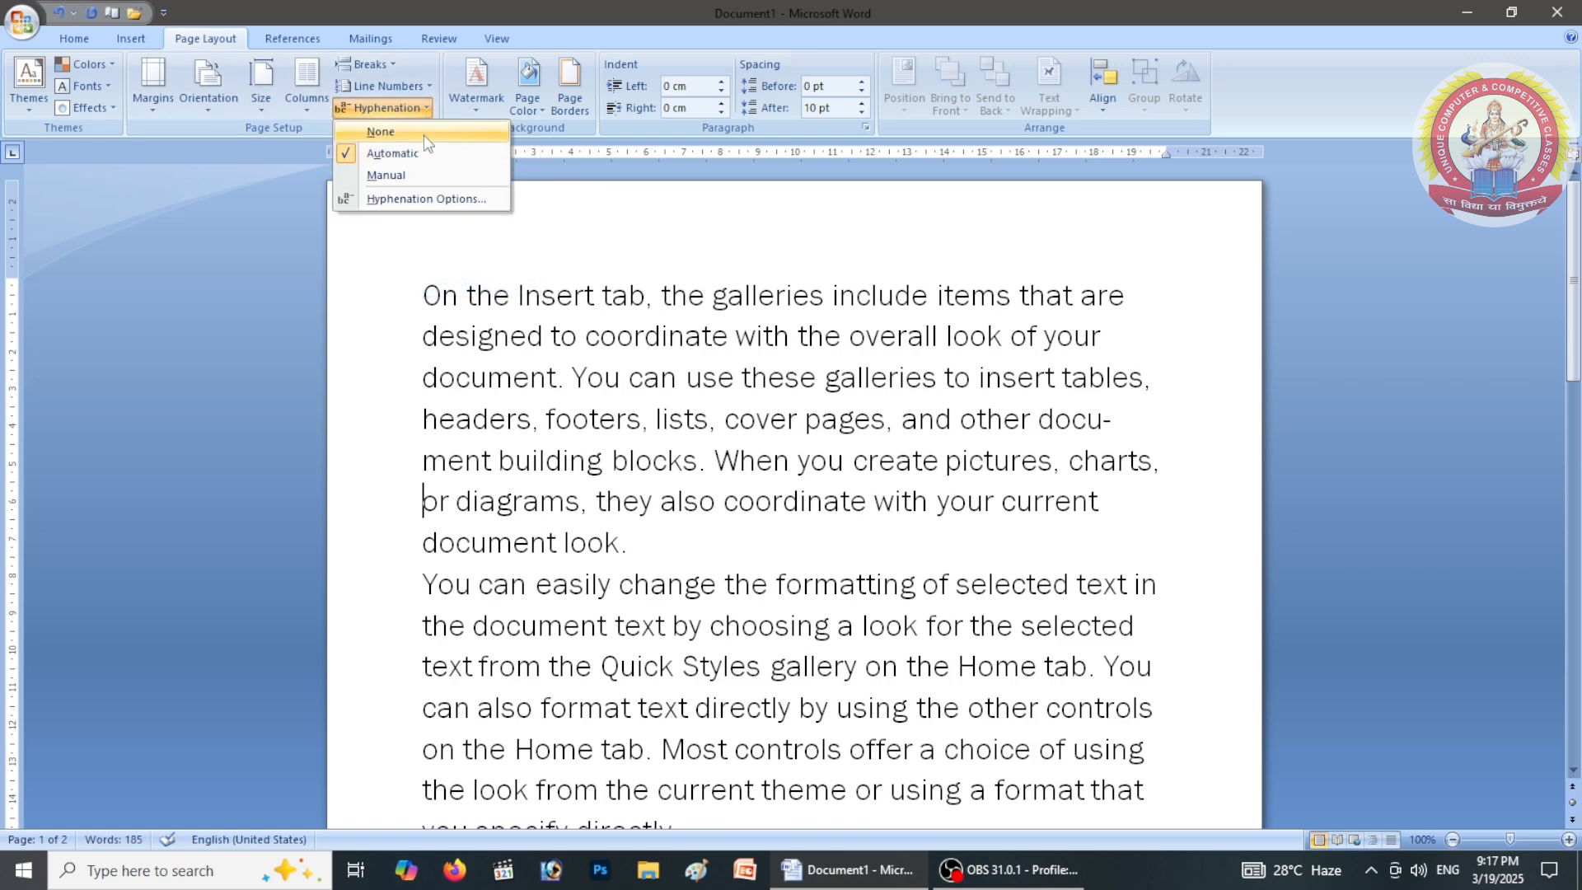
left_click(423, 133)
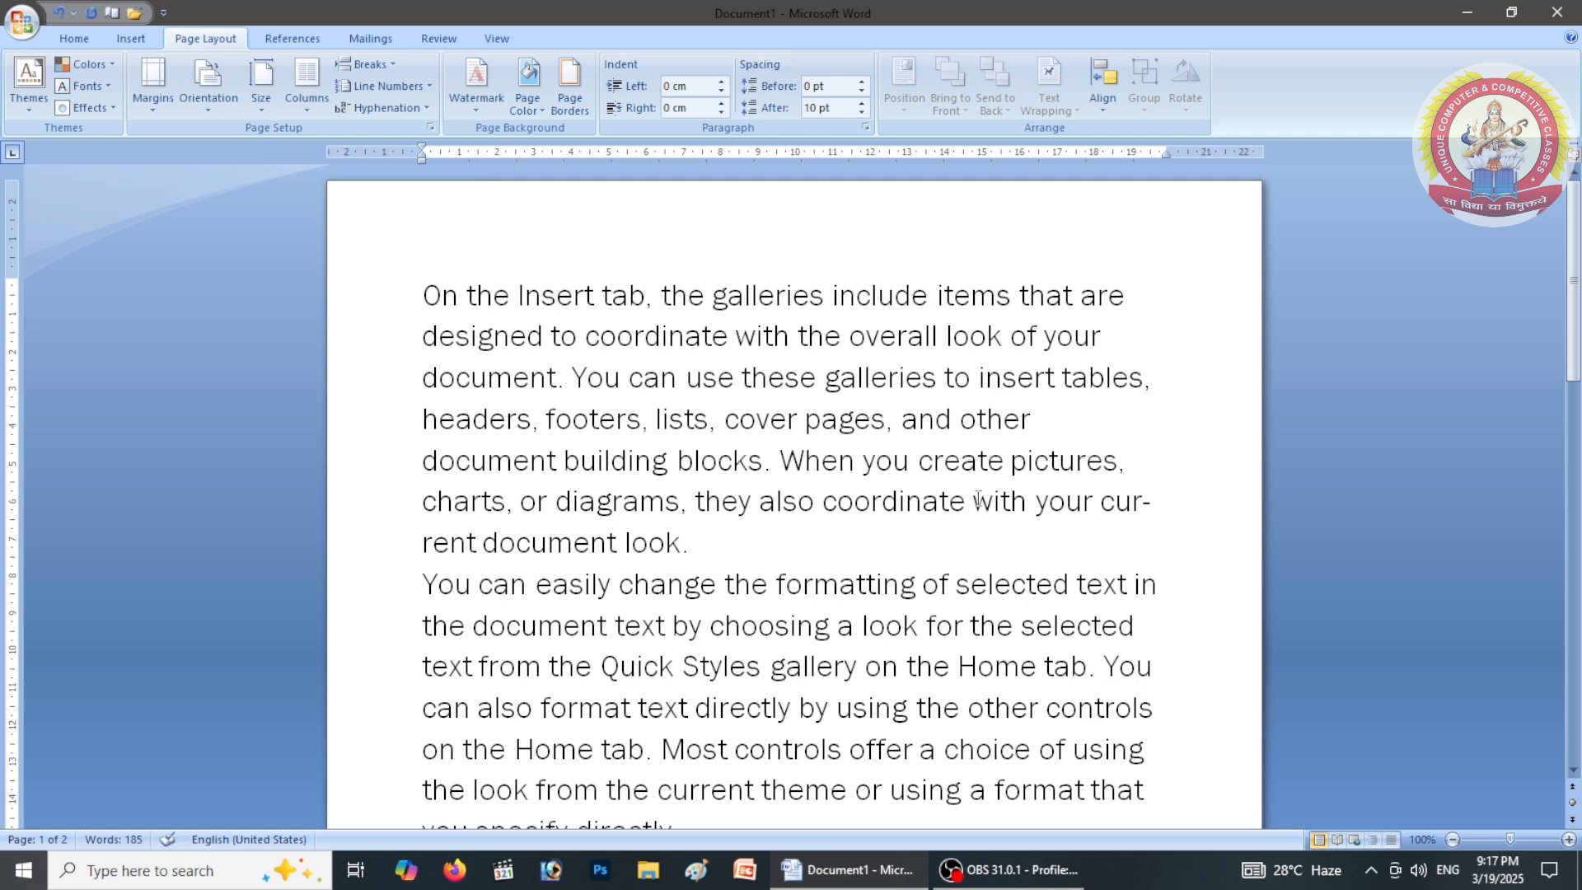
key("ctrl+a")
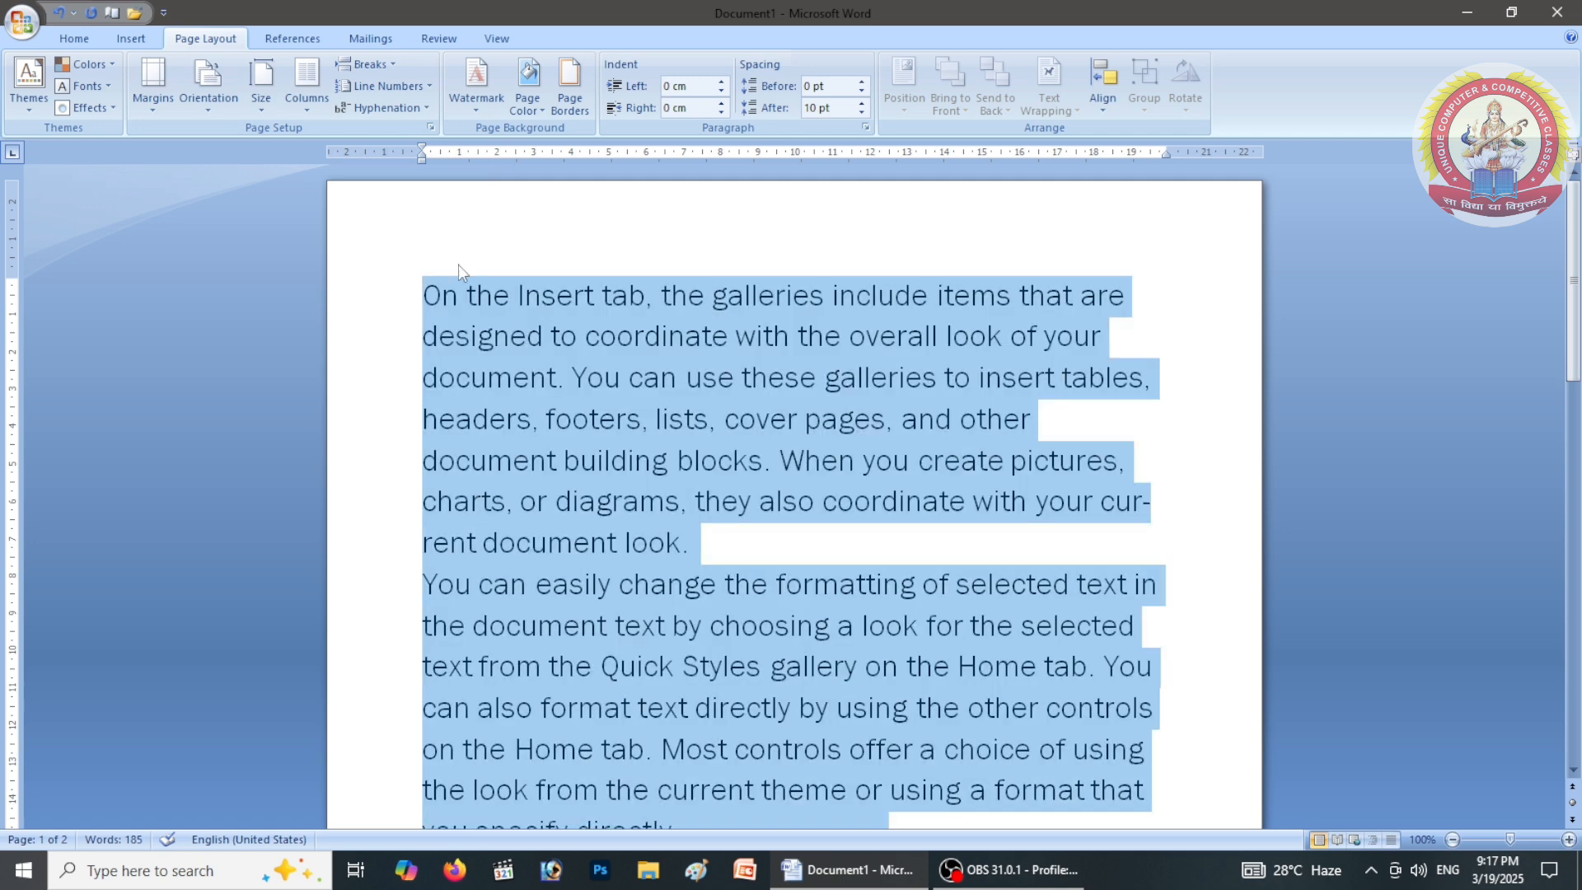
left_click(397, 114)
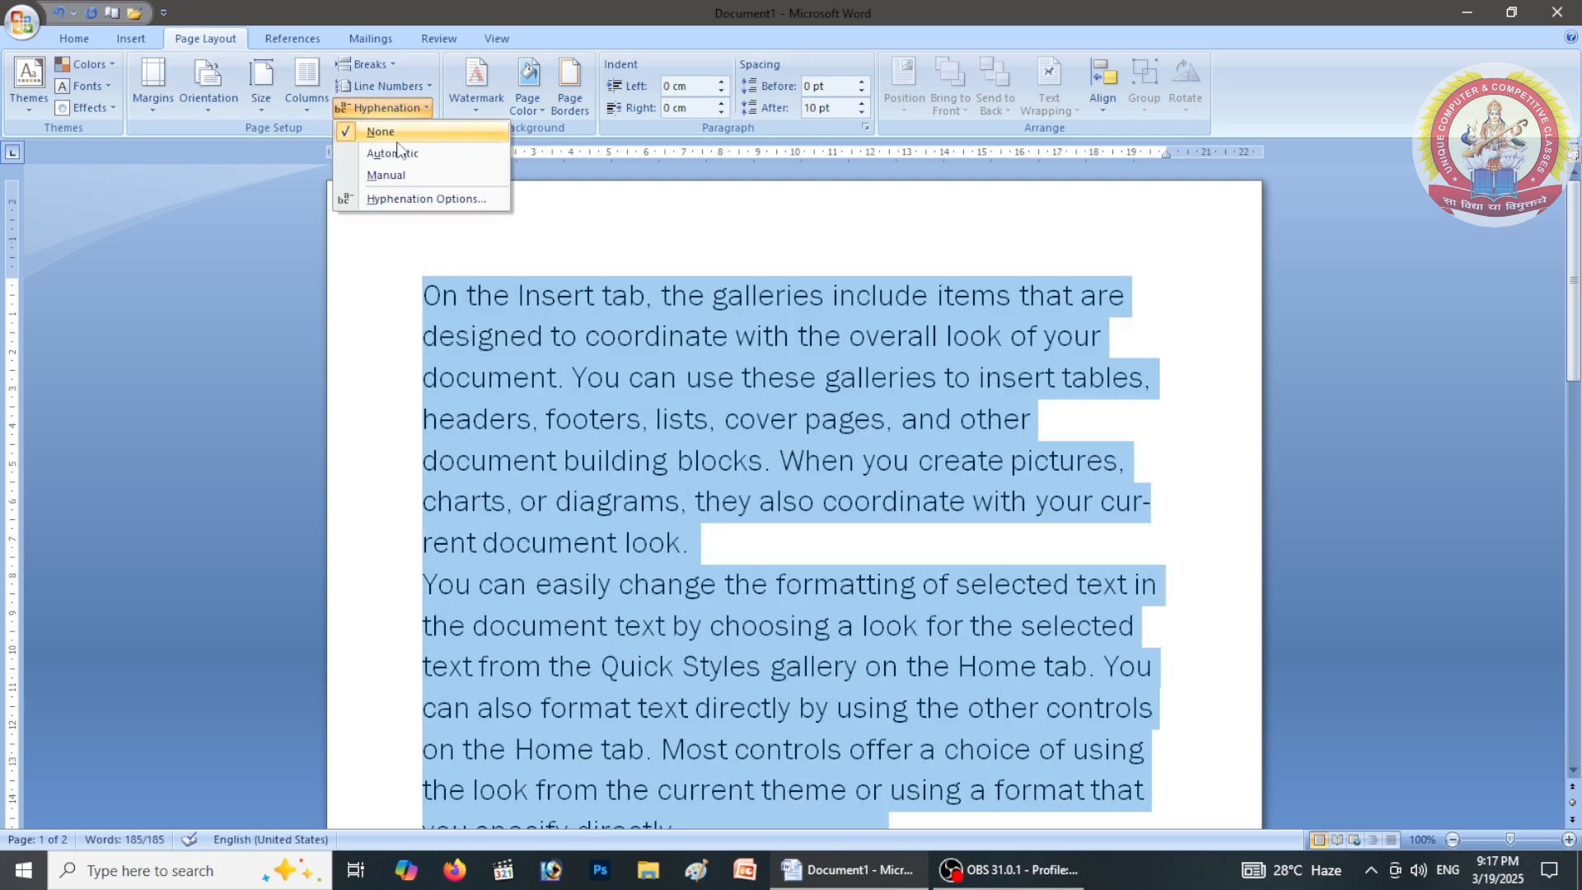
left_click(396, 138)
left_click(1076, 583)
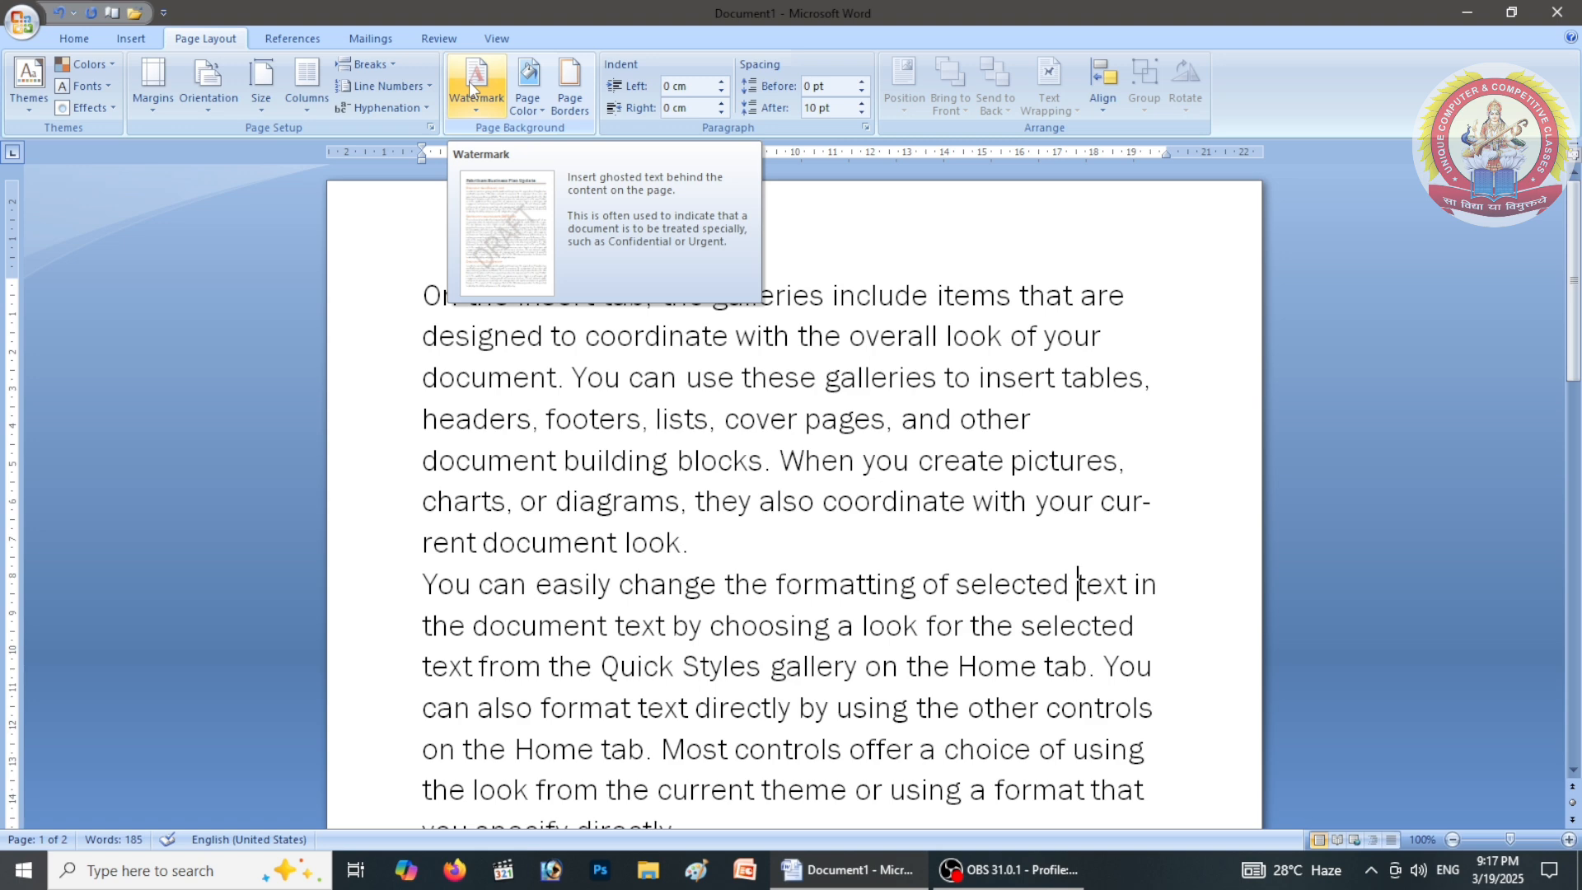
Apply the CONFIDENTIAL 1 watermark and check it across the first page
left_click(473, 103)
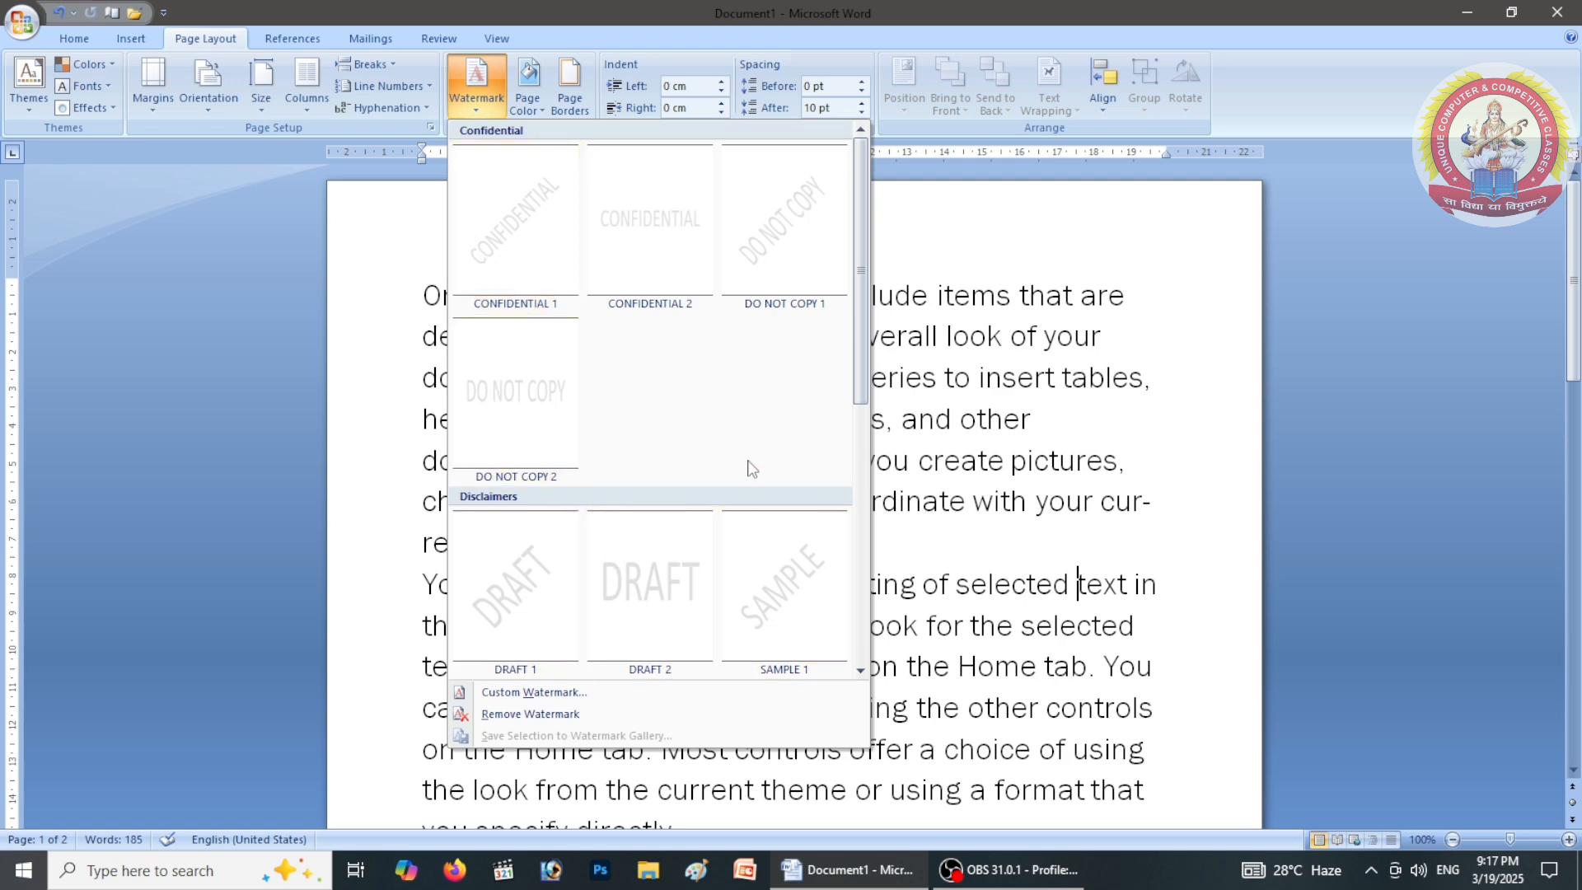
left_click(519, 229)
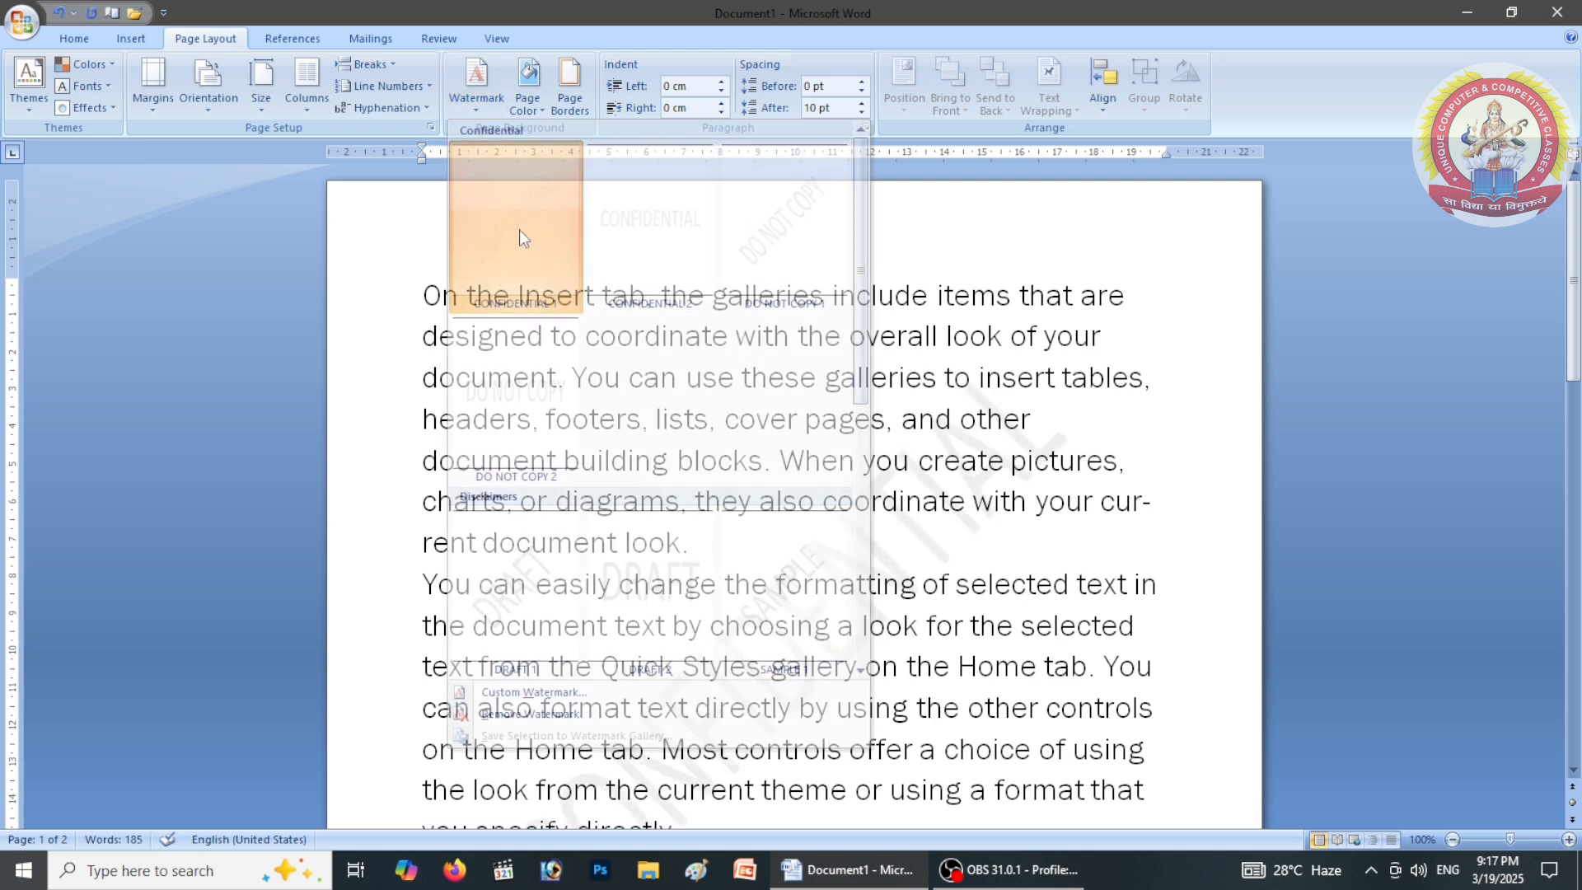
scroll(791, 607, "down", 1)
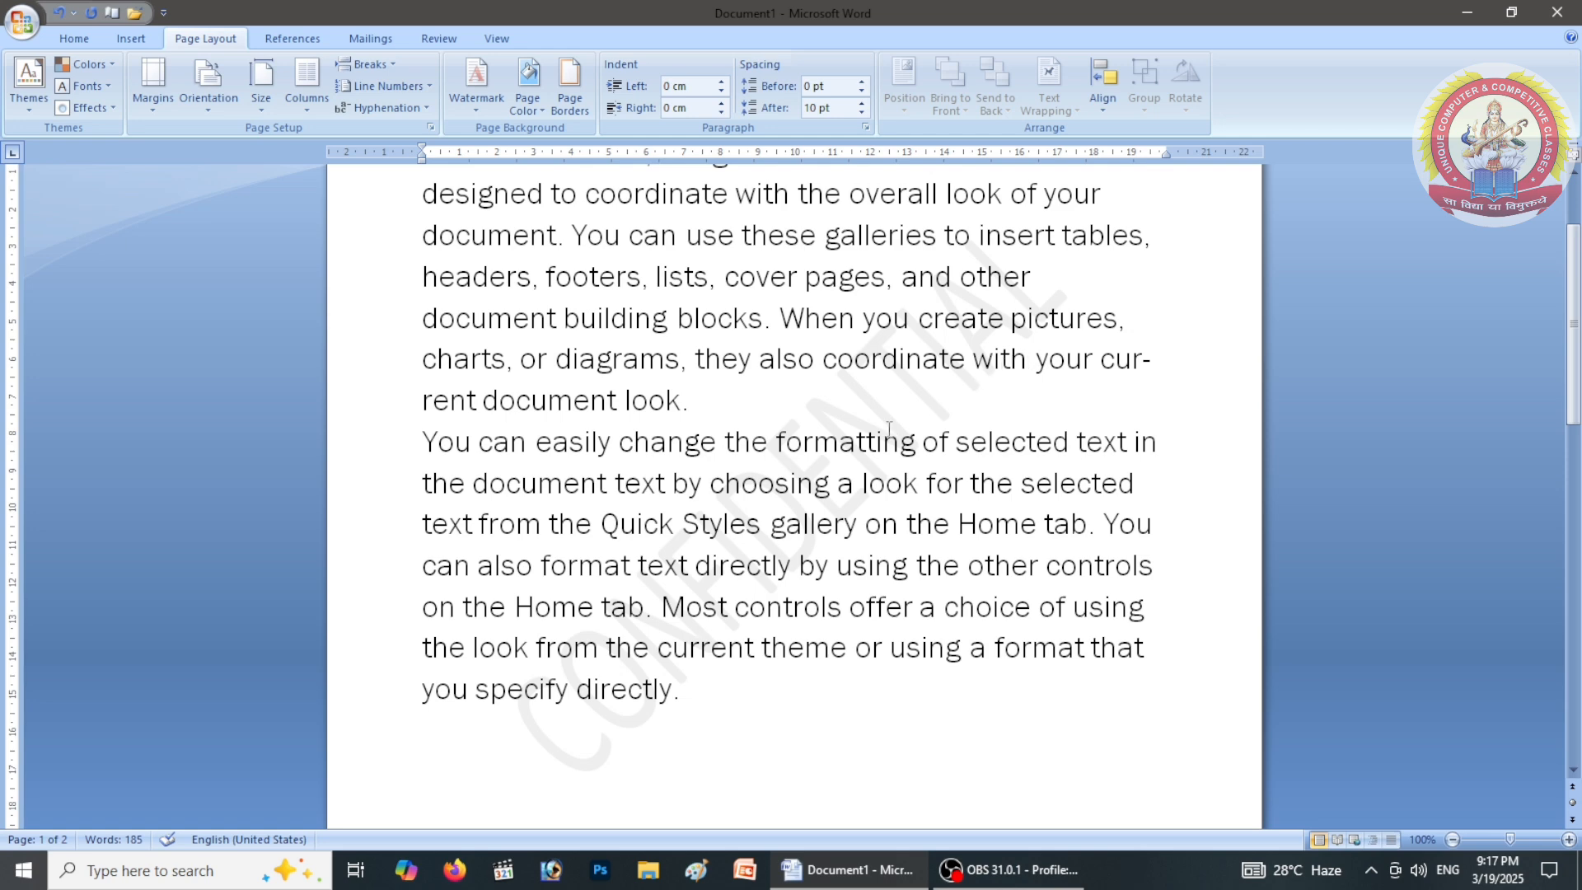
Change the watermark to custom text reading "unique computer" in standard purple and apply it to the document
left_click(477, 83)
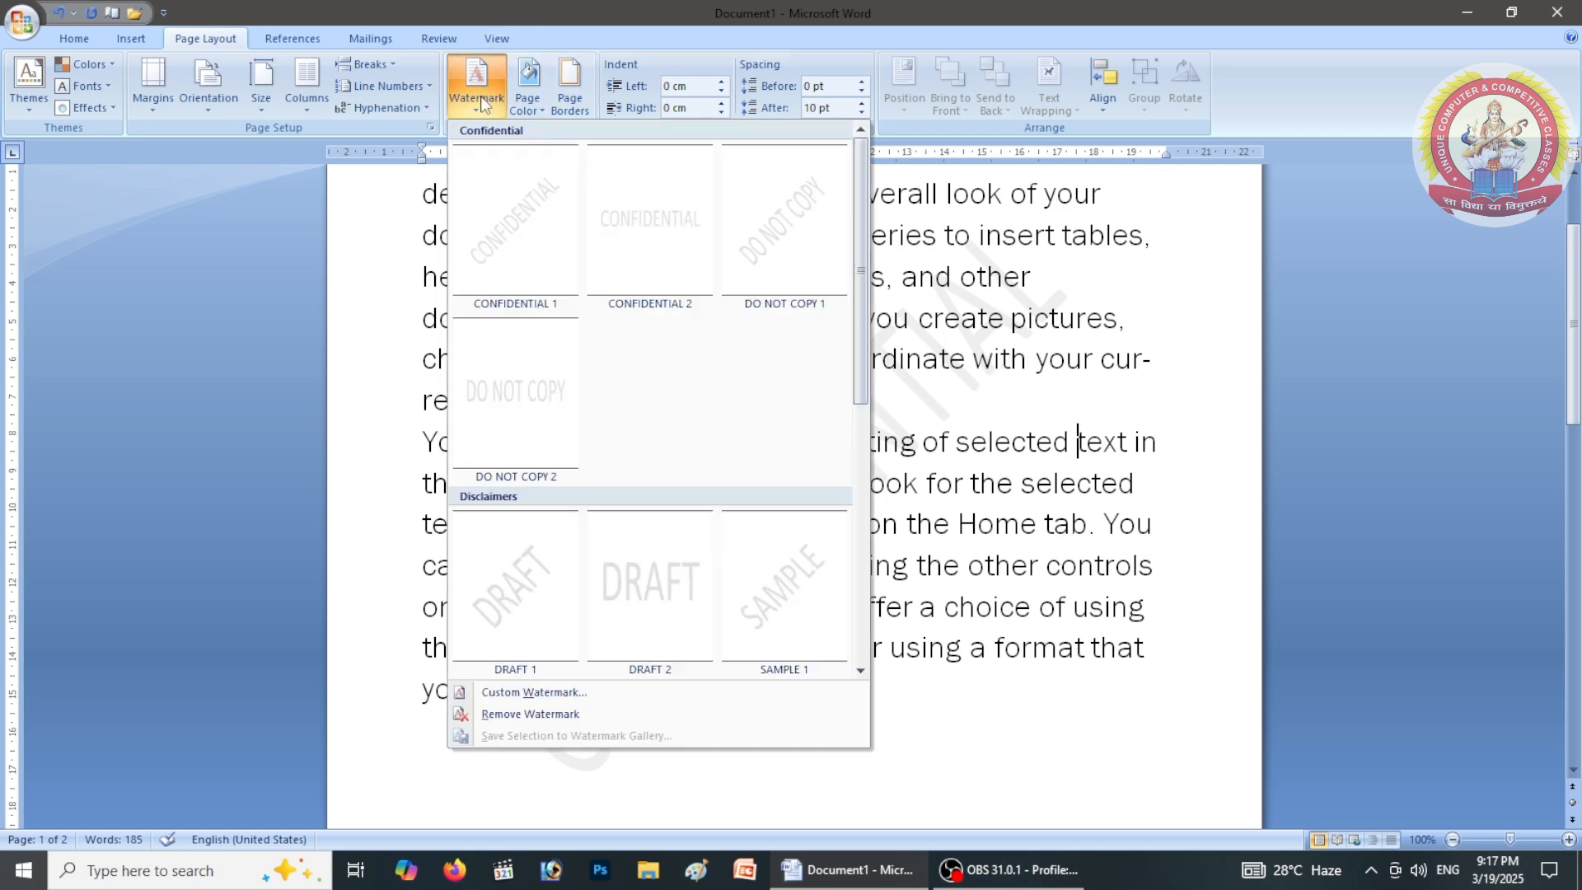
left_click(536, 692)
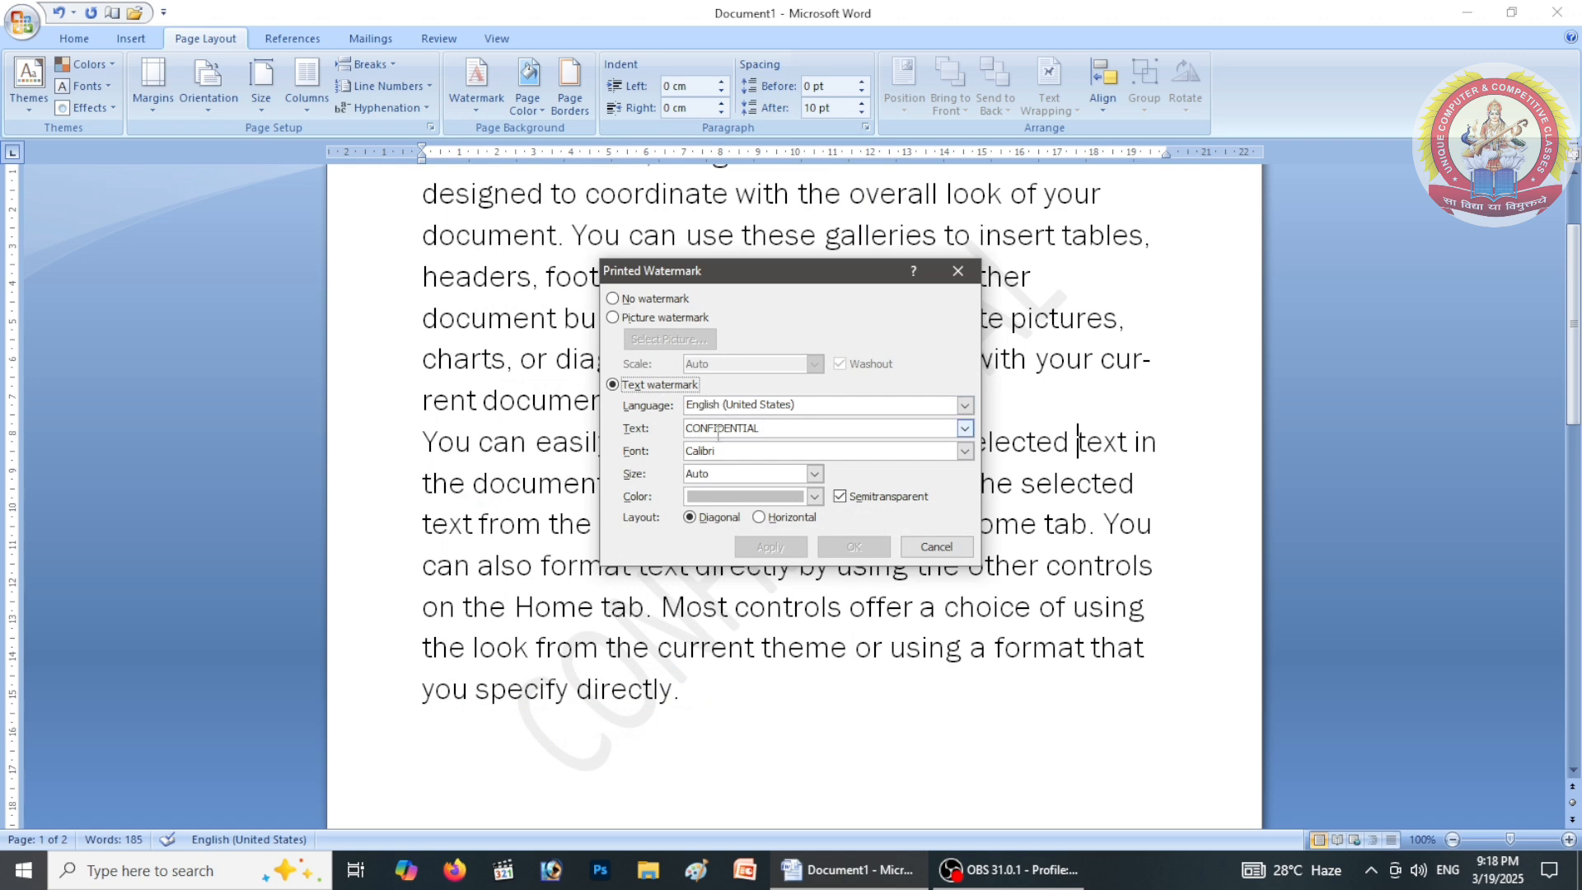
left_click_drag(774, 427, 623, 428)
type("unique")
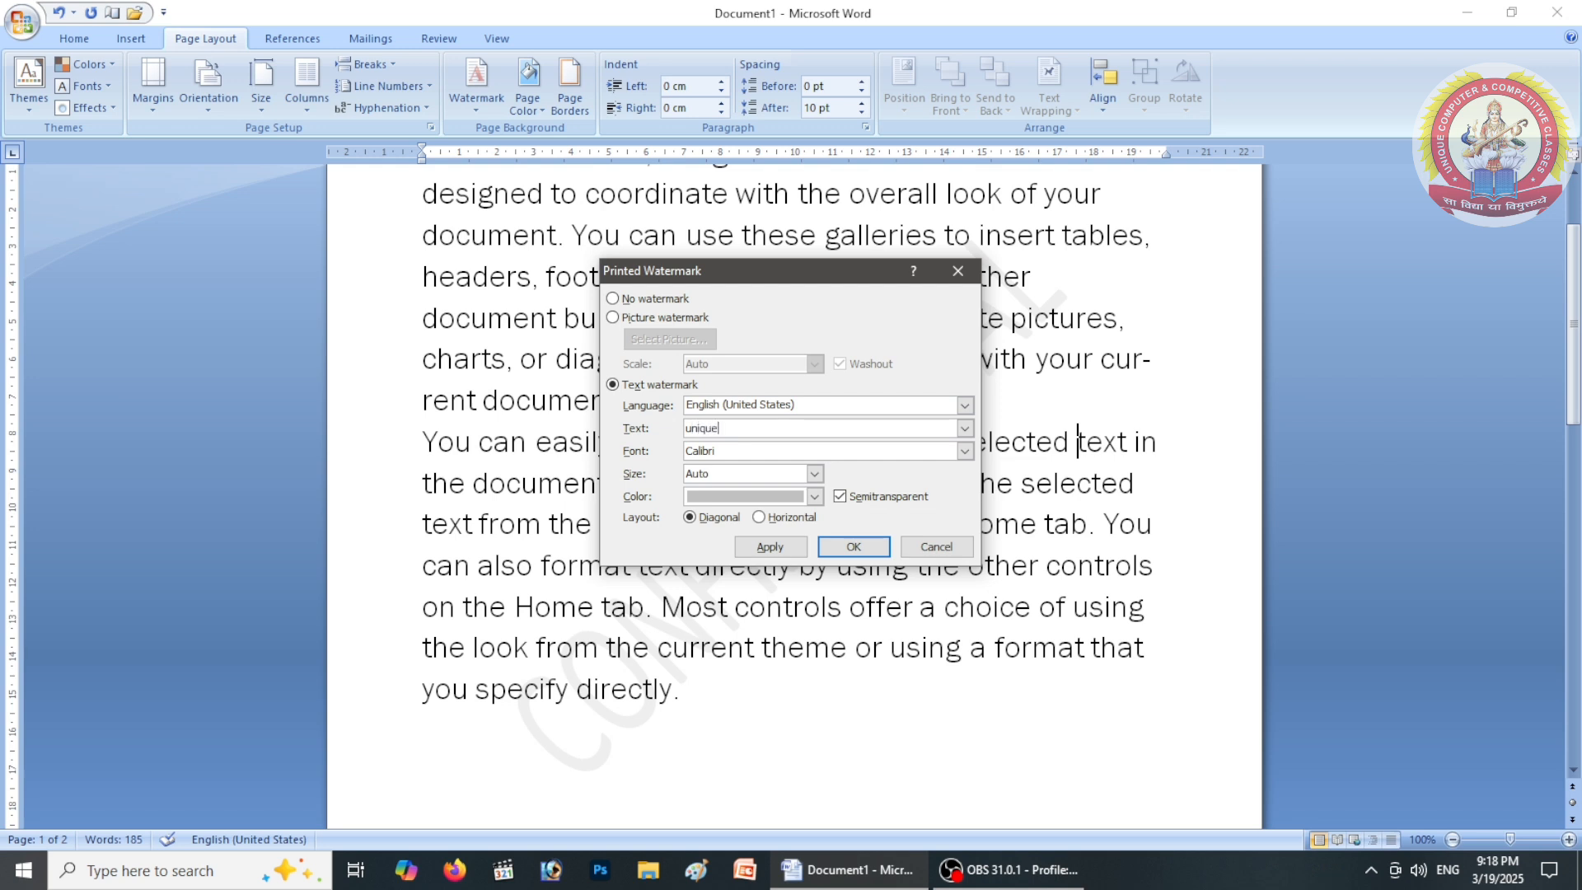
type(" computer")
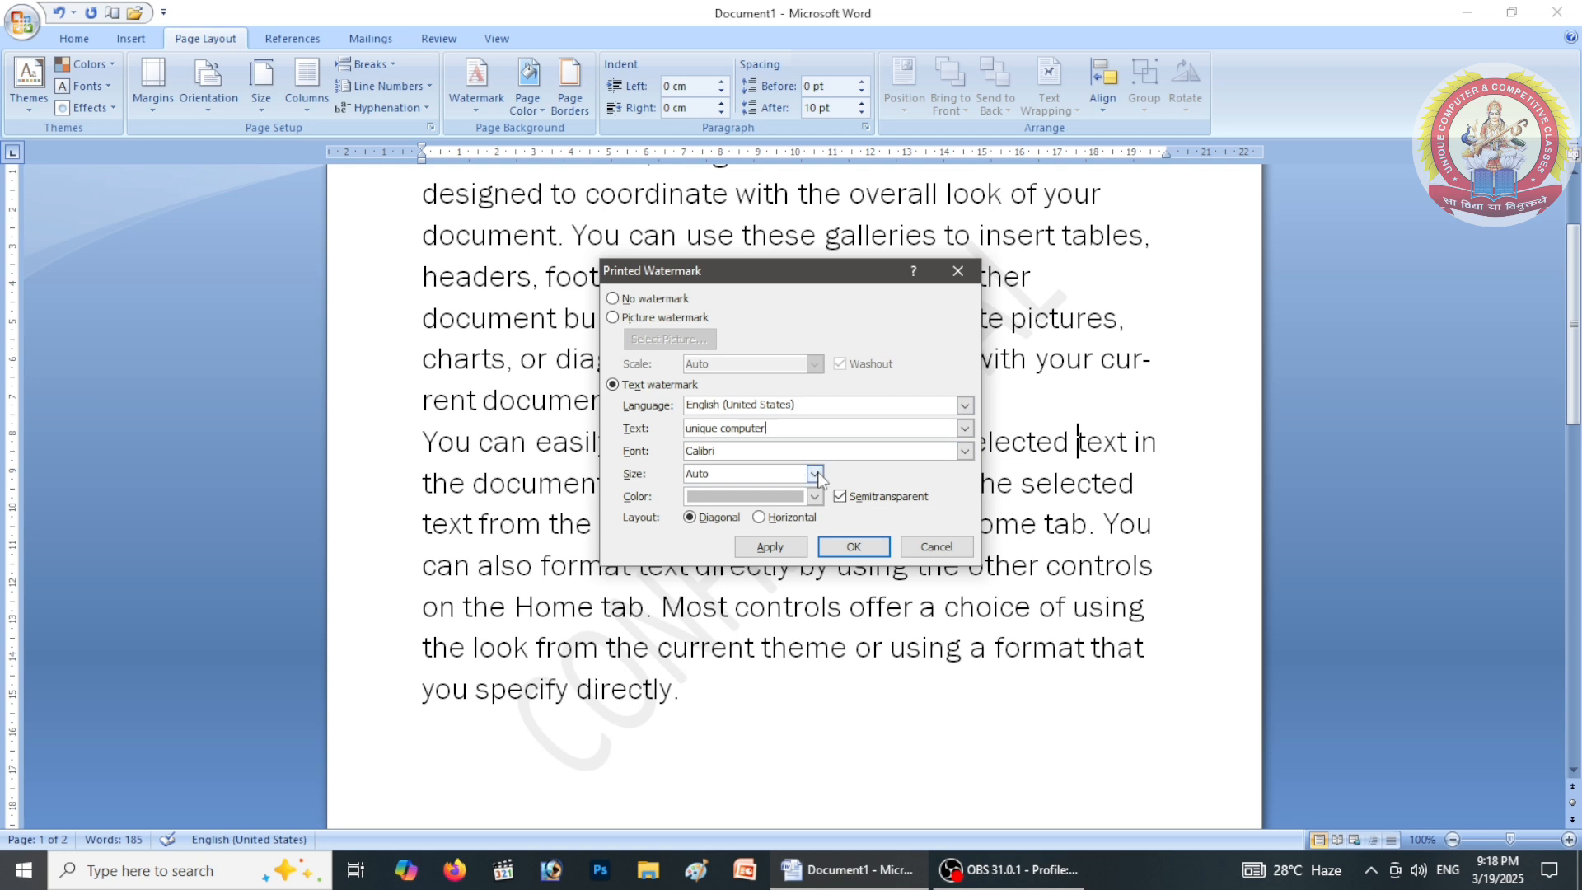
left_click(814, 496)
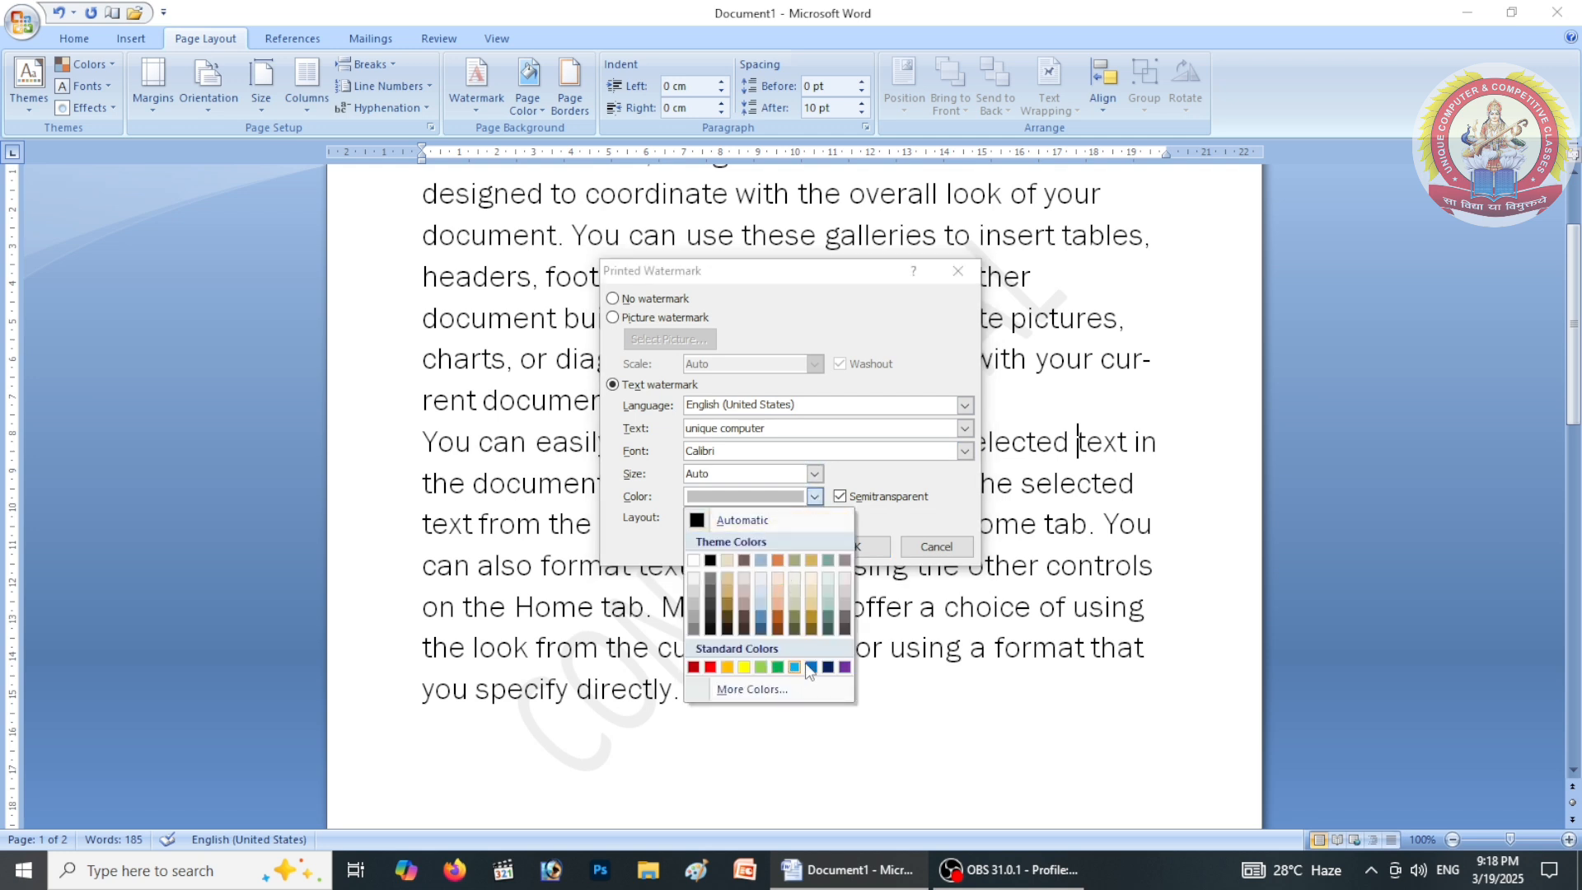
left_click(844, 666)
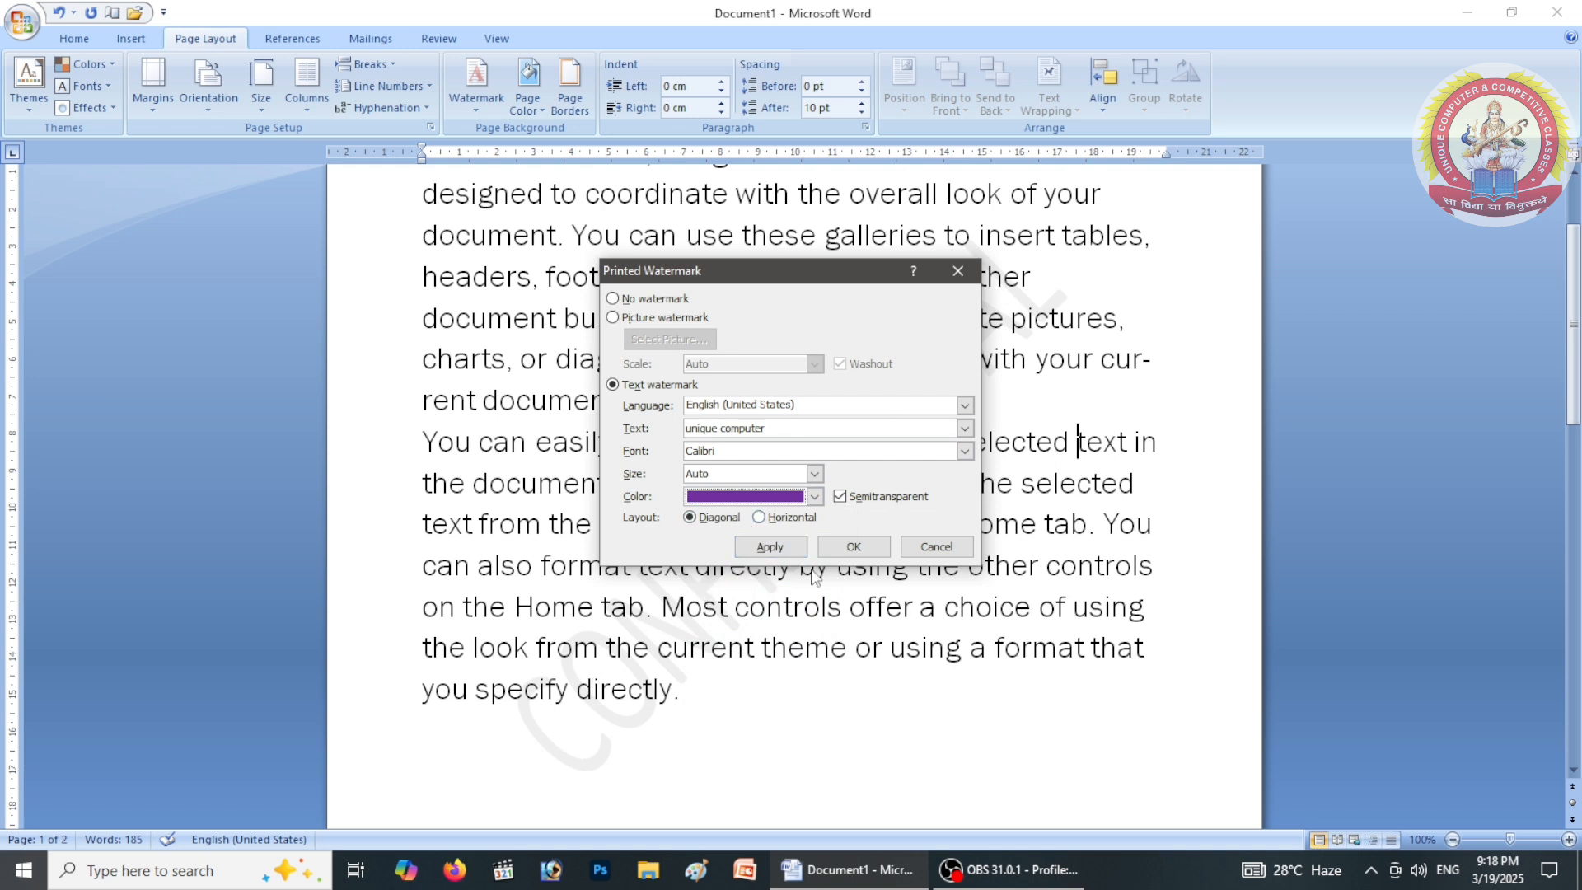
left_click(770, 547)
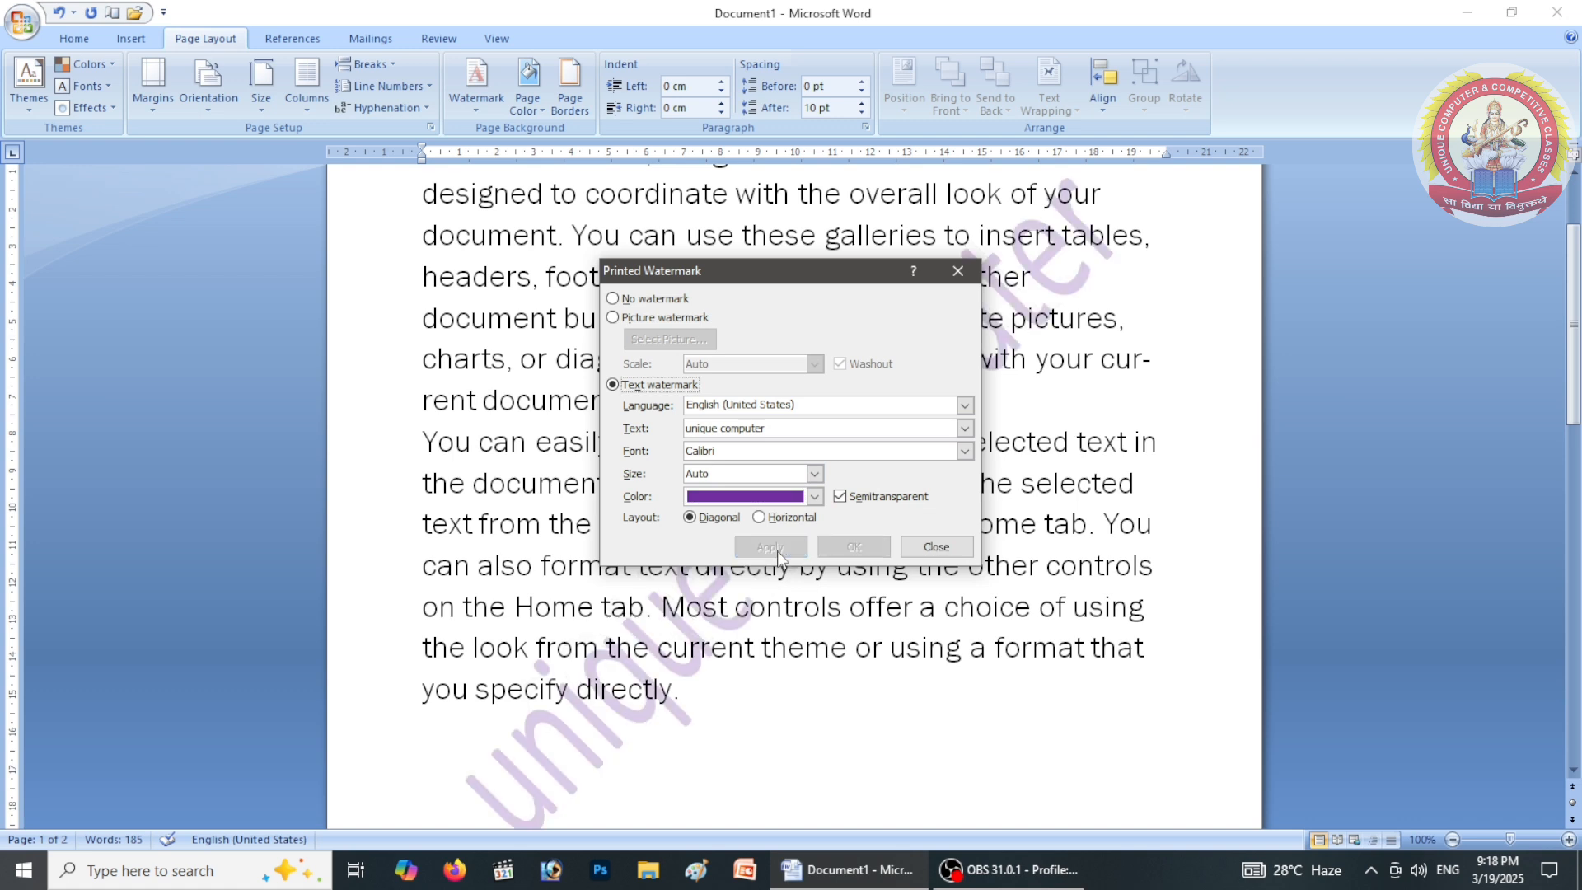
Switch the "unique computer" watermark layout to Horizontal, apply it and close the watermark settings
left_click(760, 517)
left_click(770, 547)
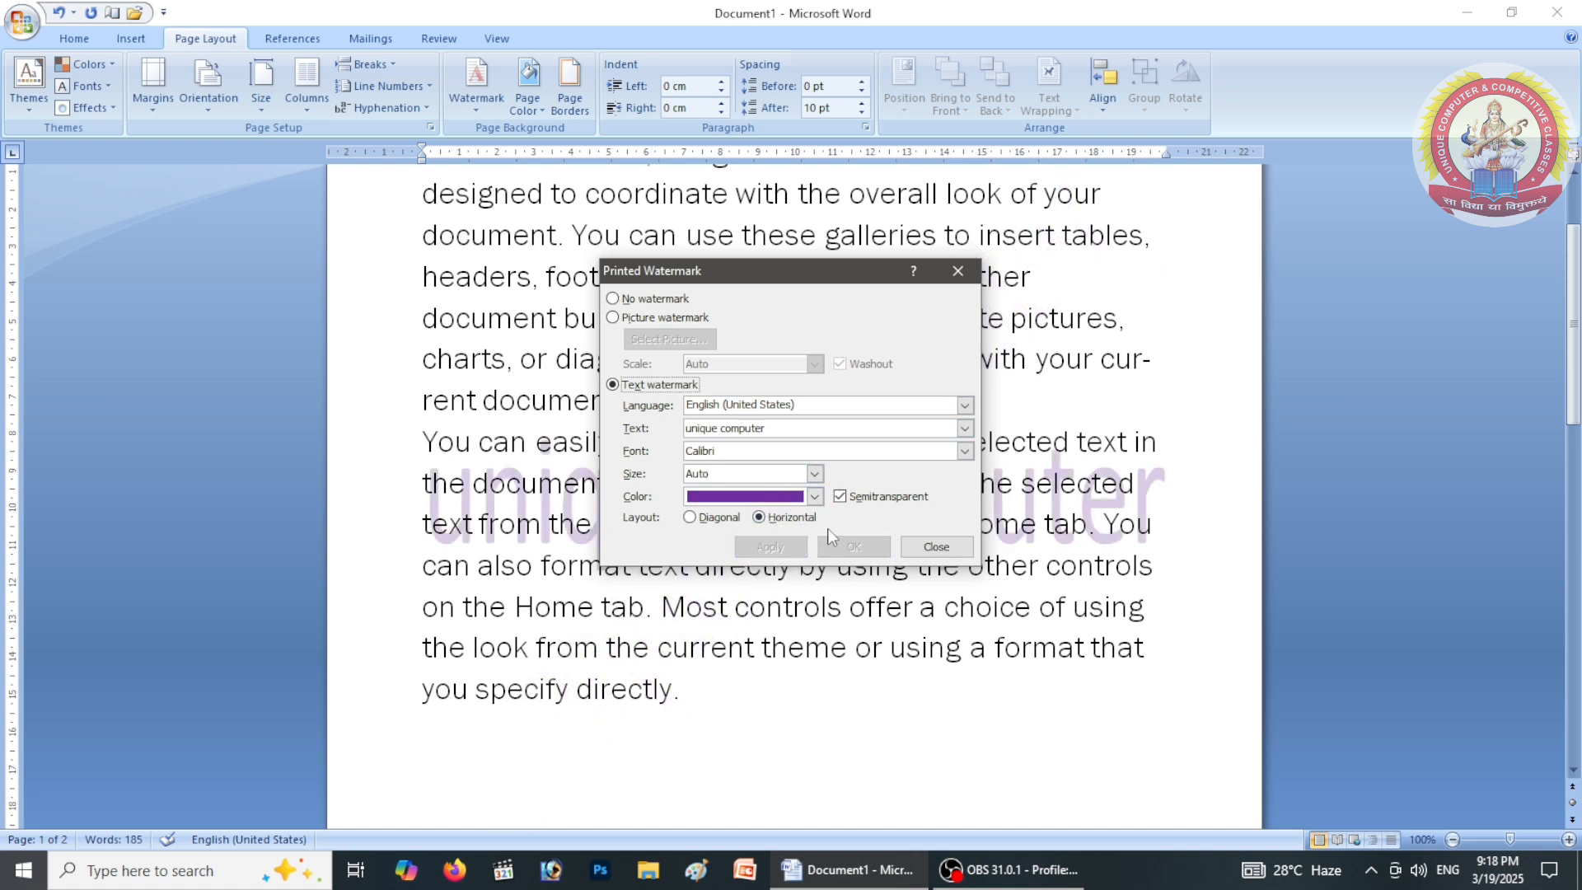
left_click(690, 517)
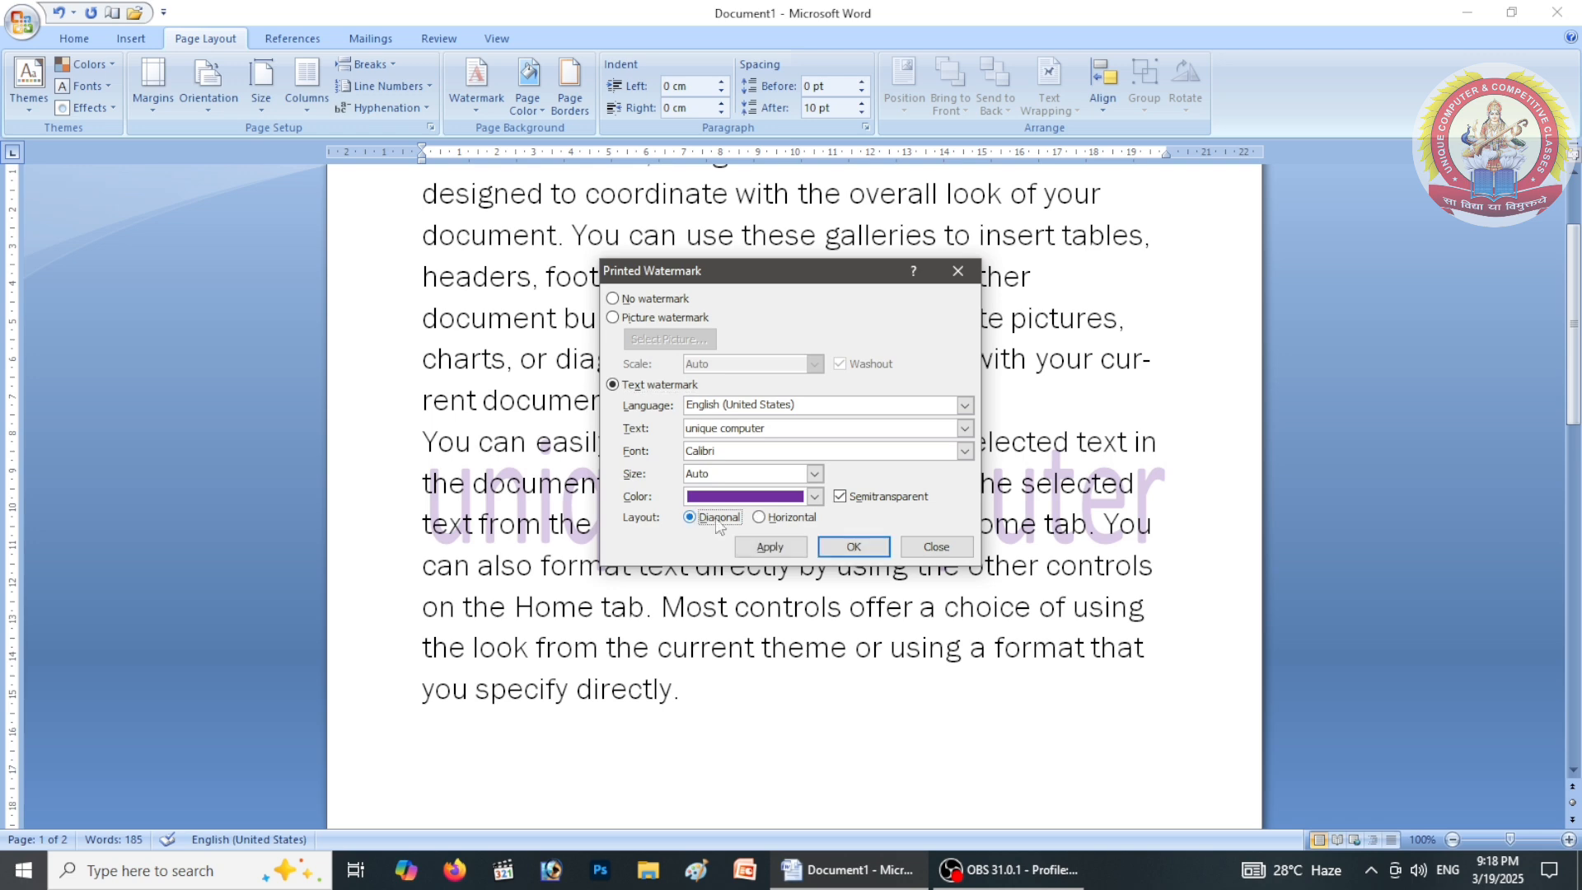
left_click(759, 518)
left_click(770, 546)
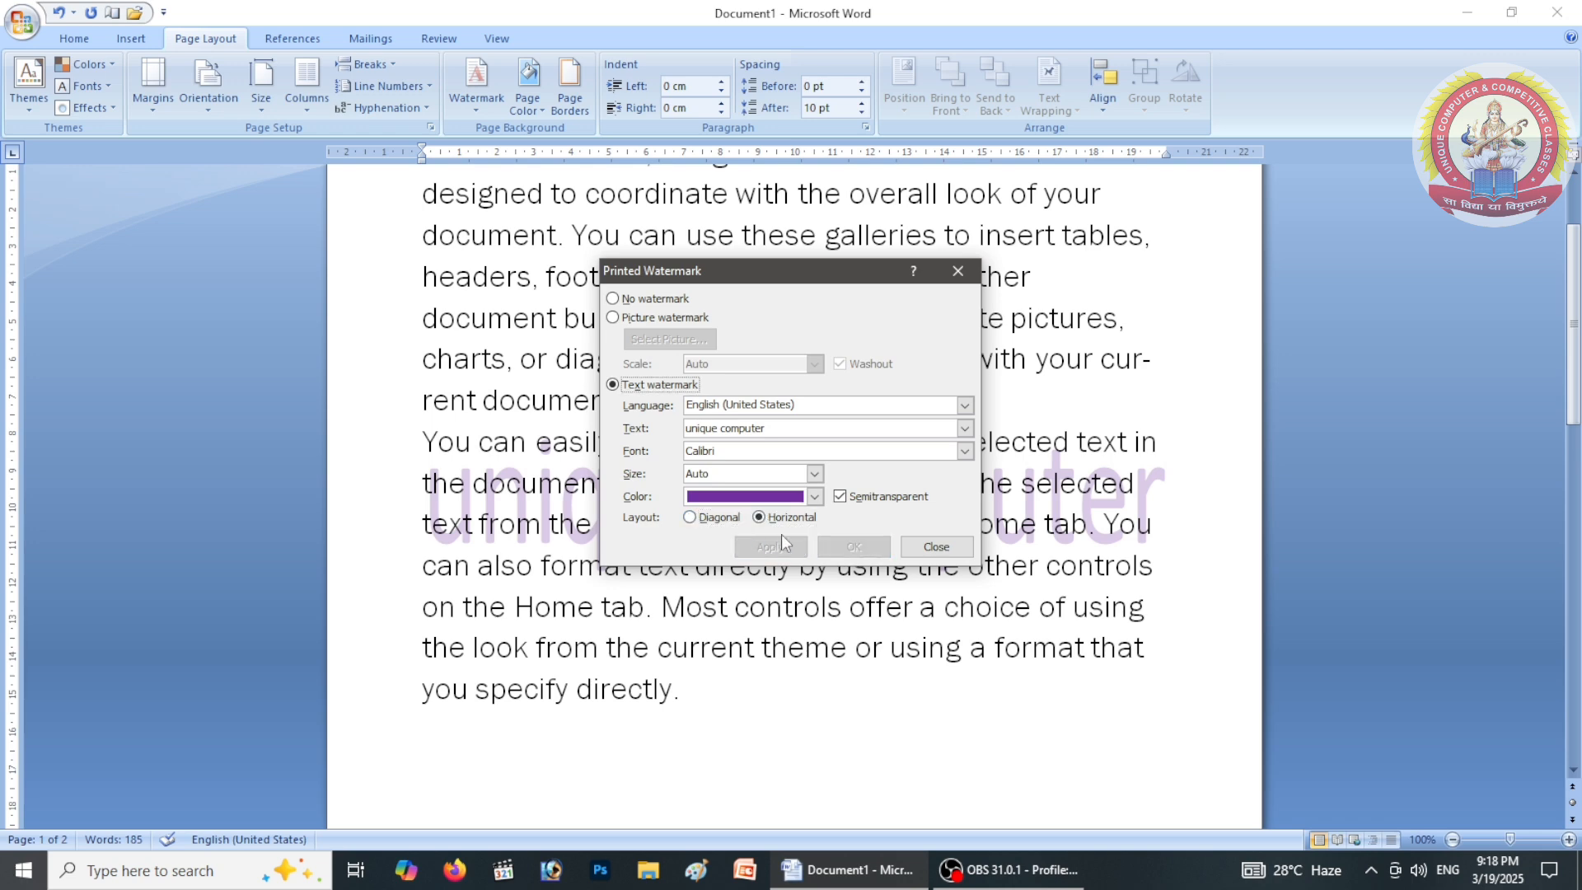
left_click(957, 271)
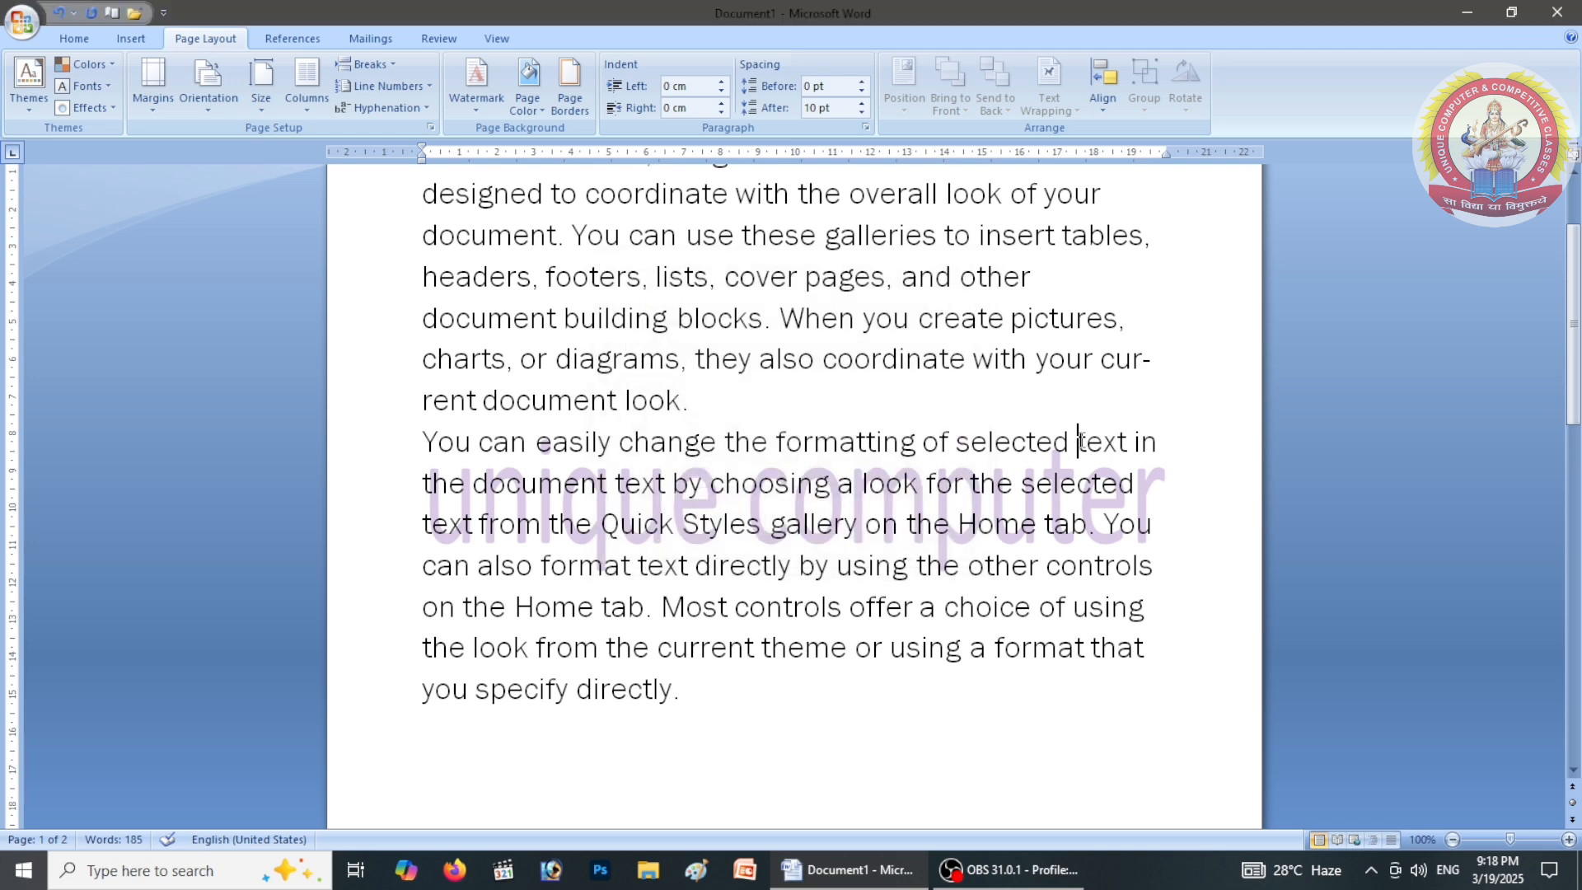
Switch the custom watermark from text to a picture watermark and open the picture file selection
scroll(630, 605, "up", 3)
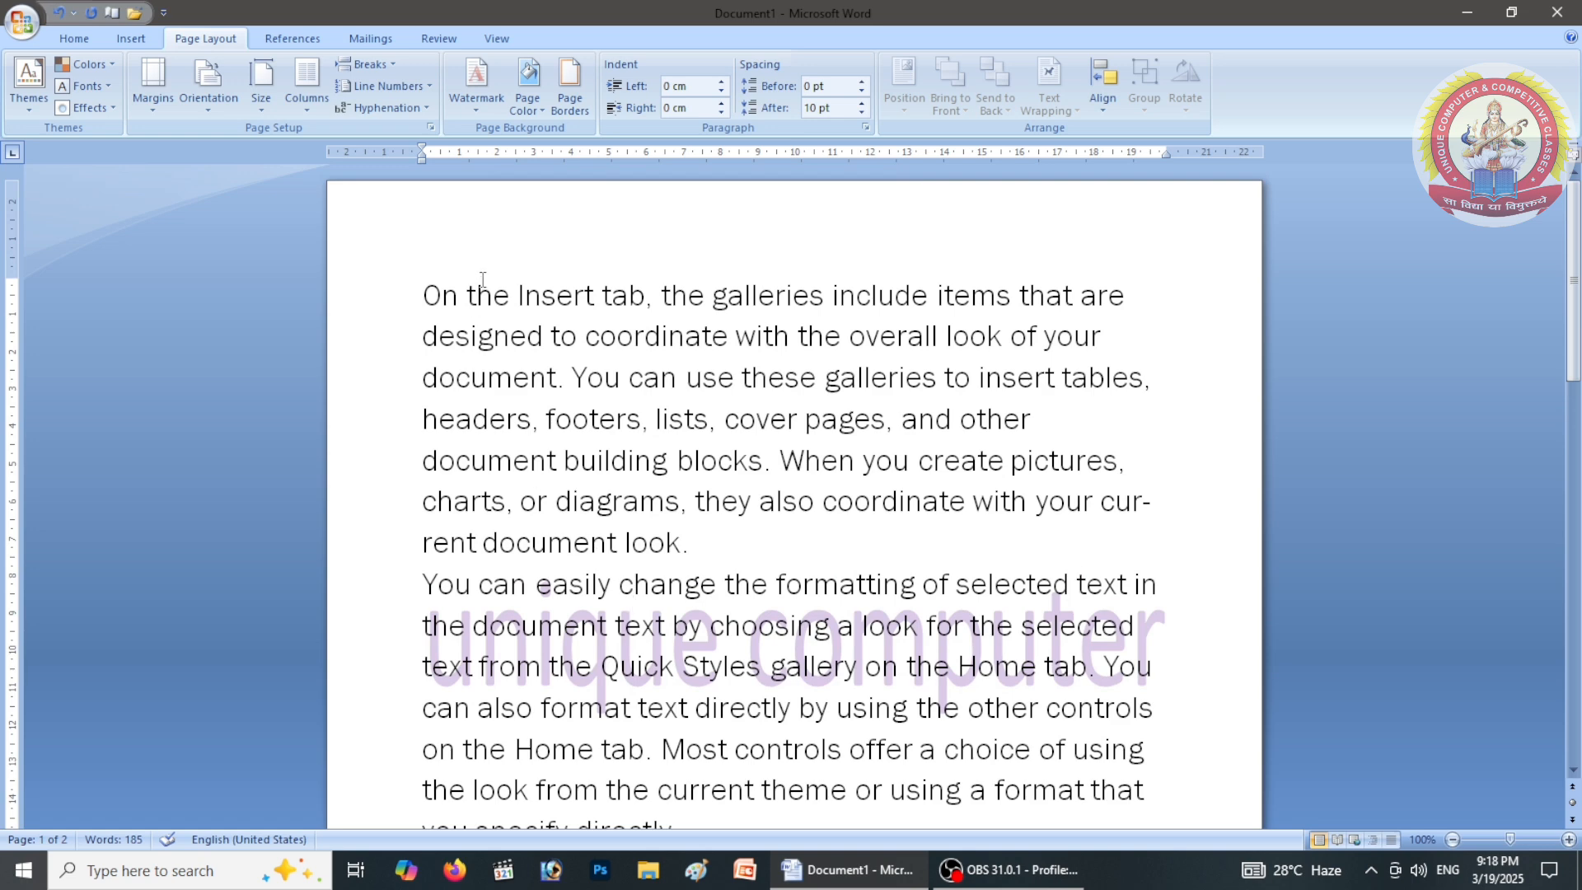
left_click(478, 91)
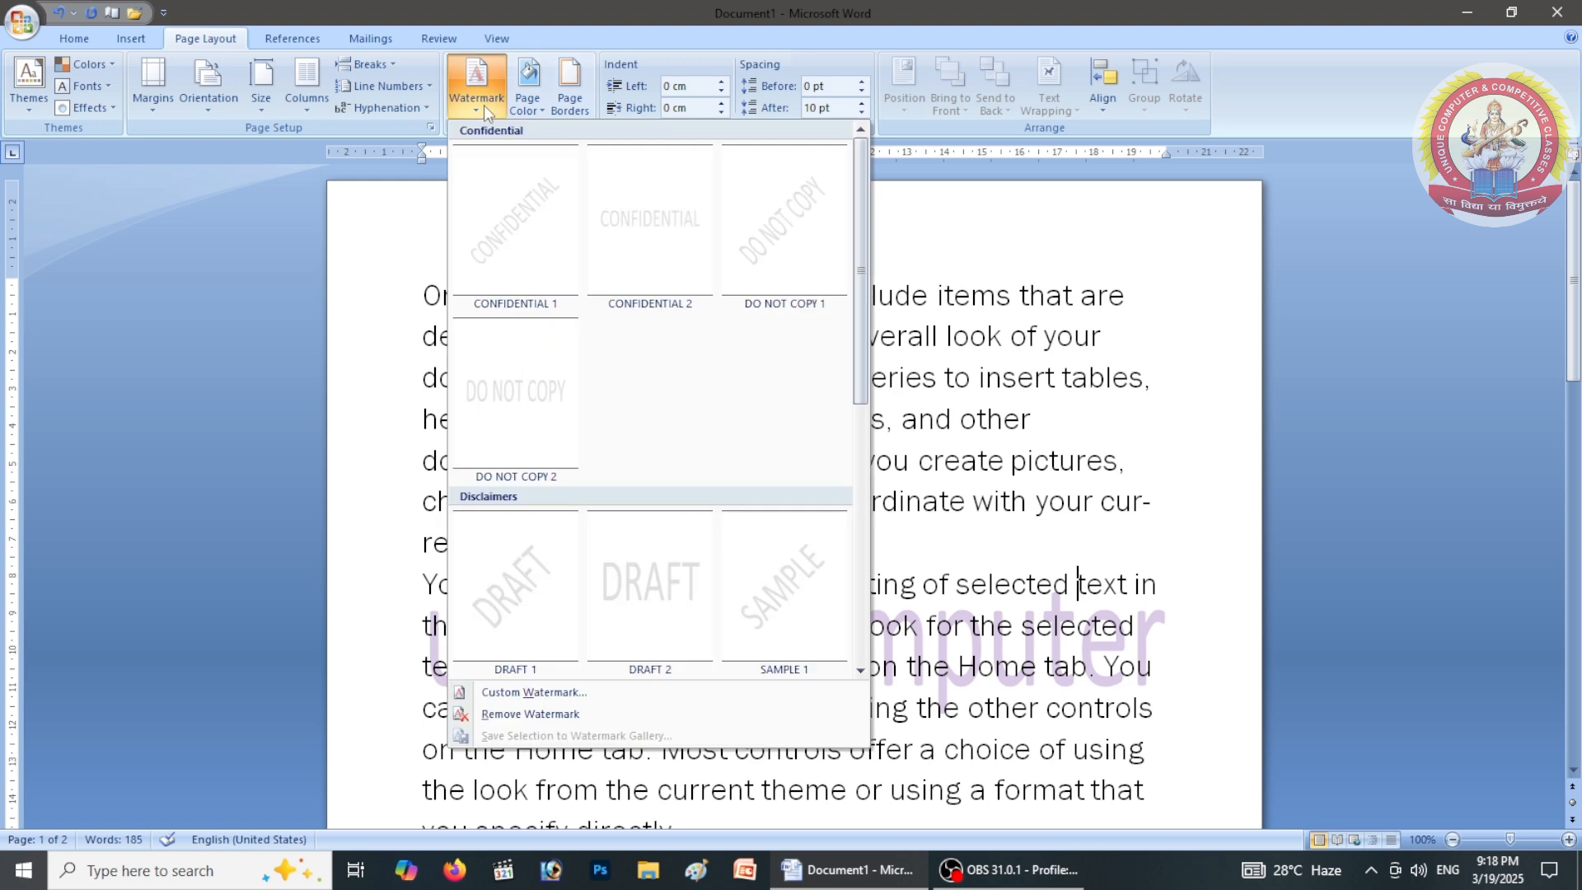
left_click(528, 692)
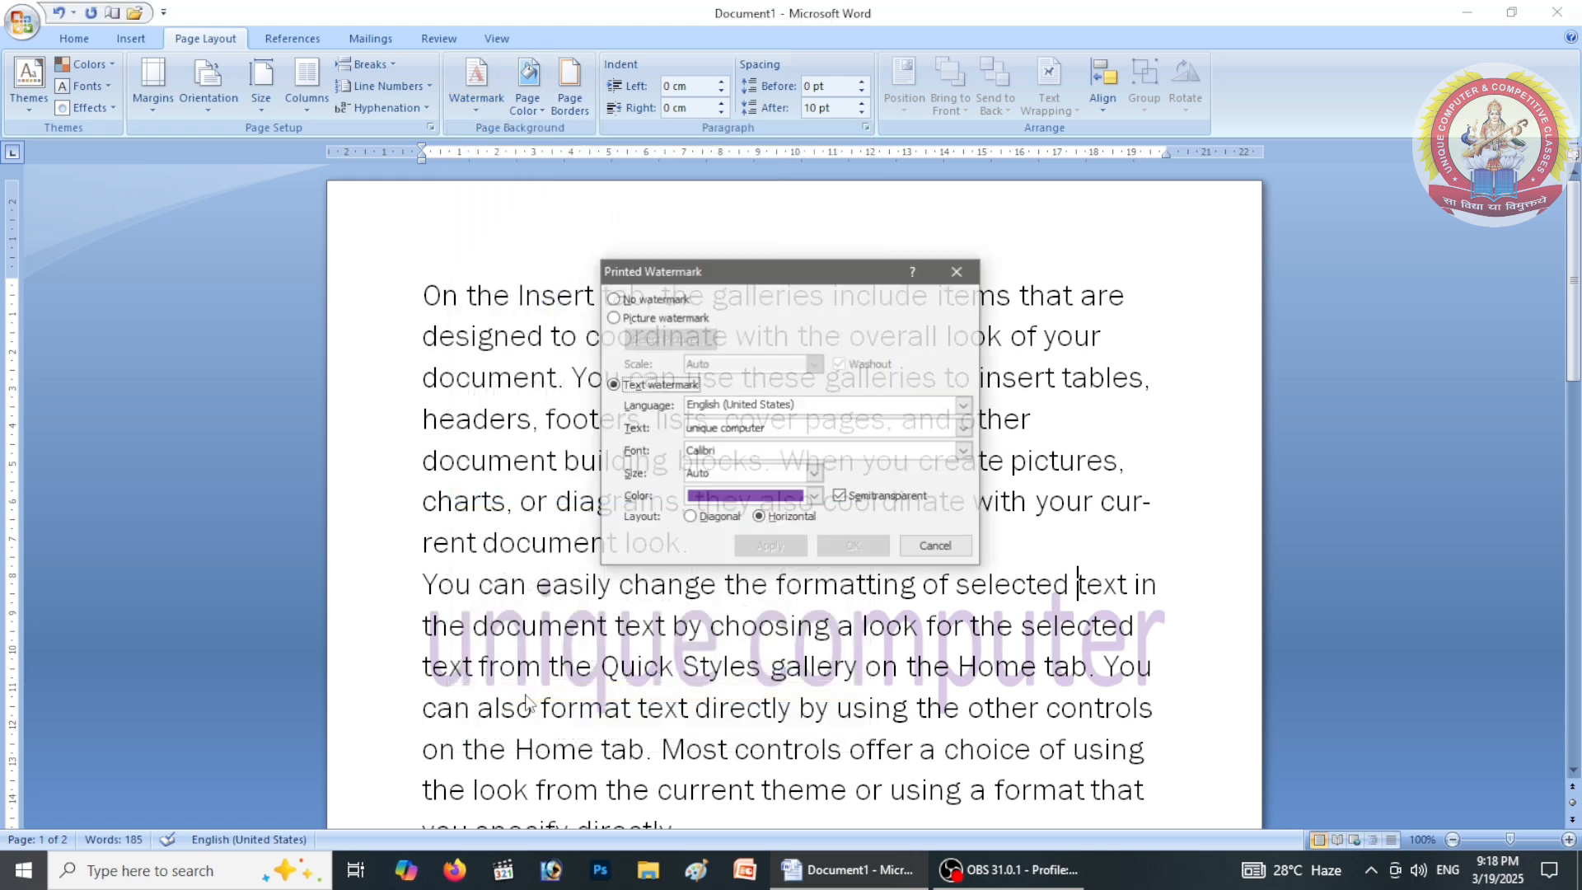
left_click(612, 318)
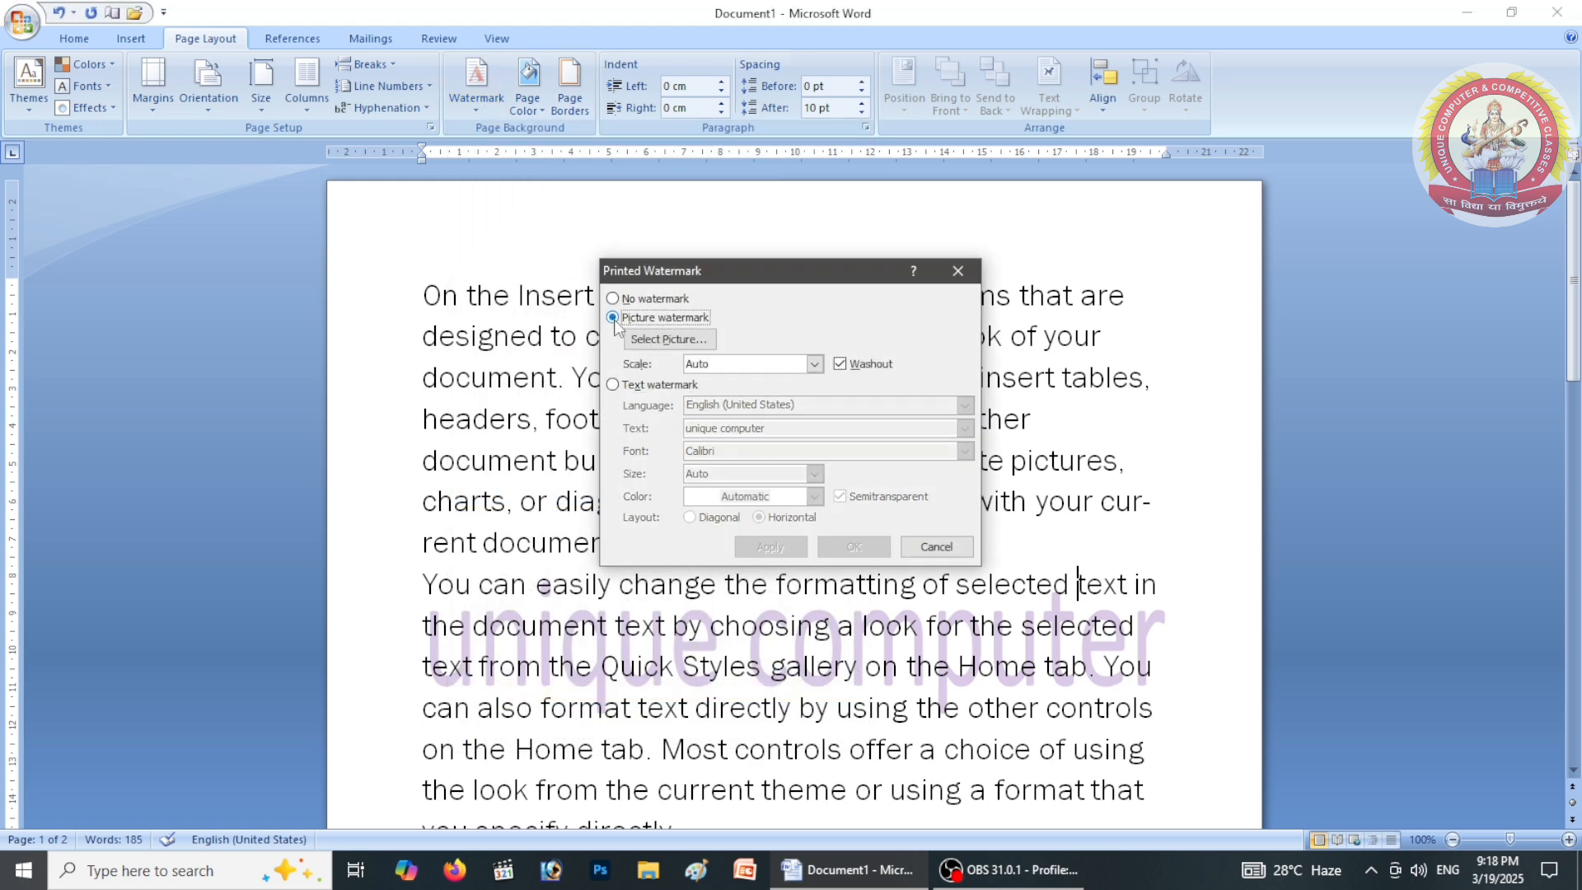
left_click(669, 339)
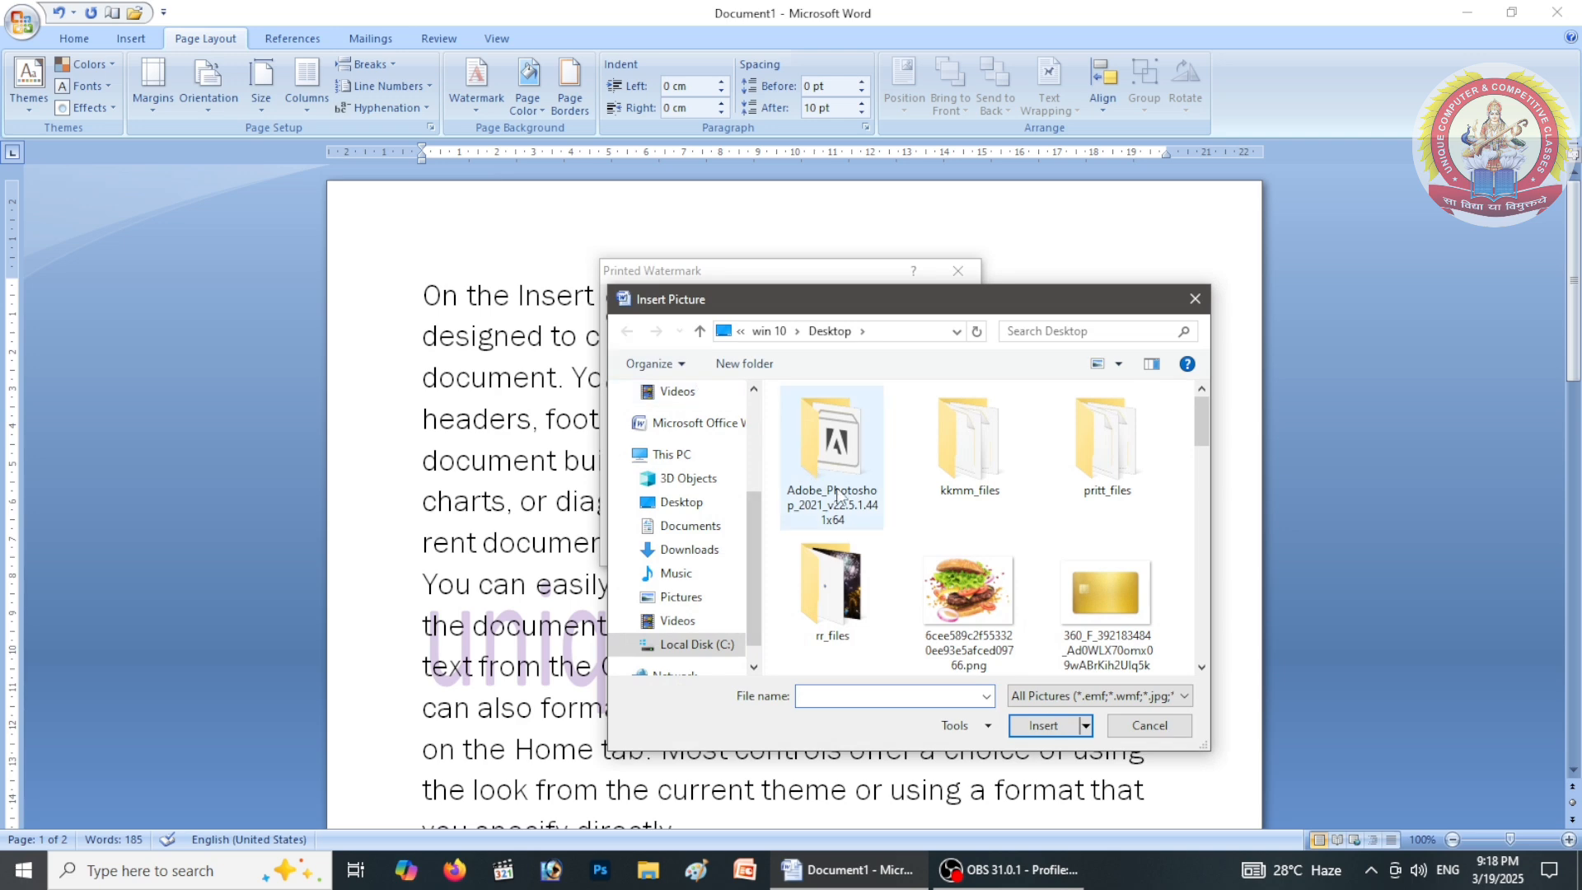
Choose chefs_burger_TrvepVM-thumbnail-400x400.png from the Desktop as the watermark picture, apply it with Auto scale and Washout, and close the watermark settings
scroll(1022, 577, "down", 5)
scroll(1023, 577, "down", 6)
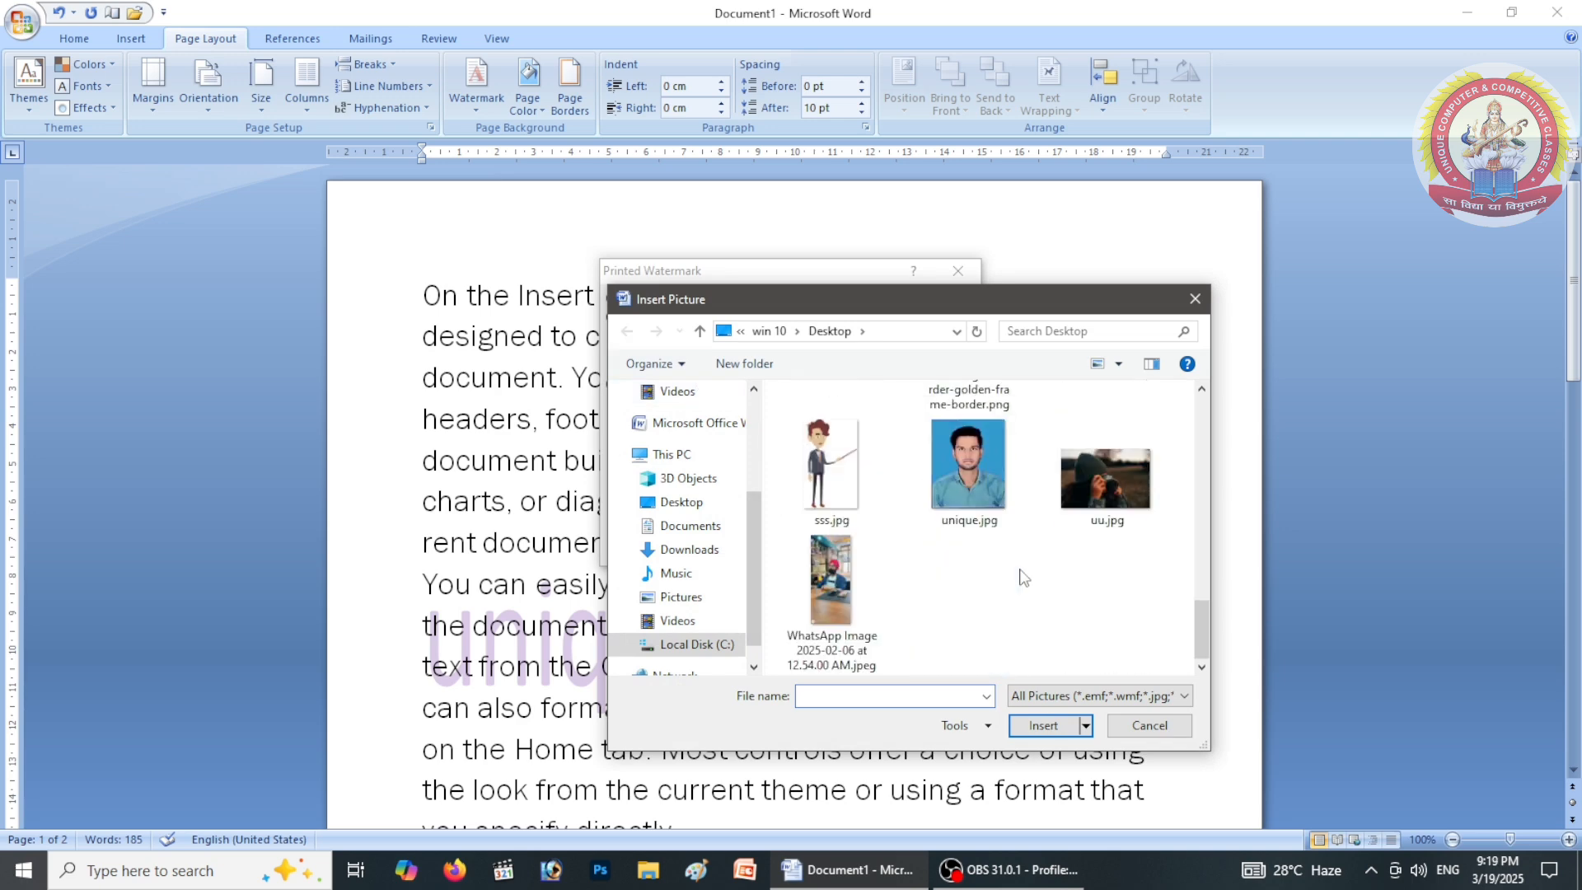
scroll(1023, 577, "up", 6)
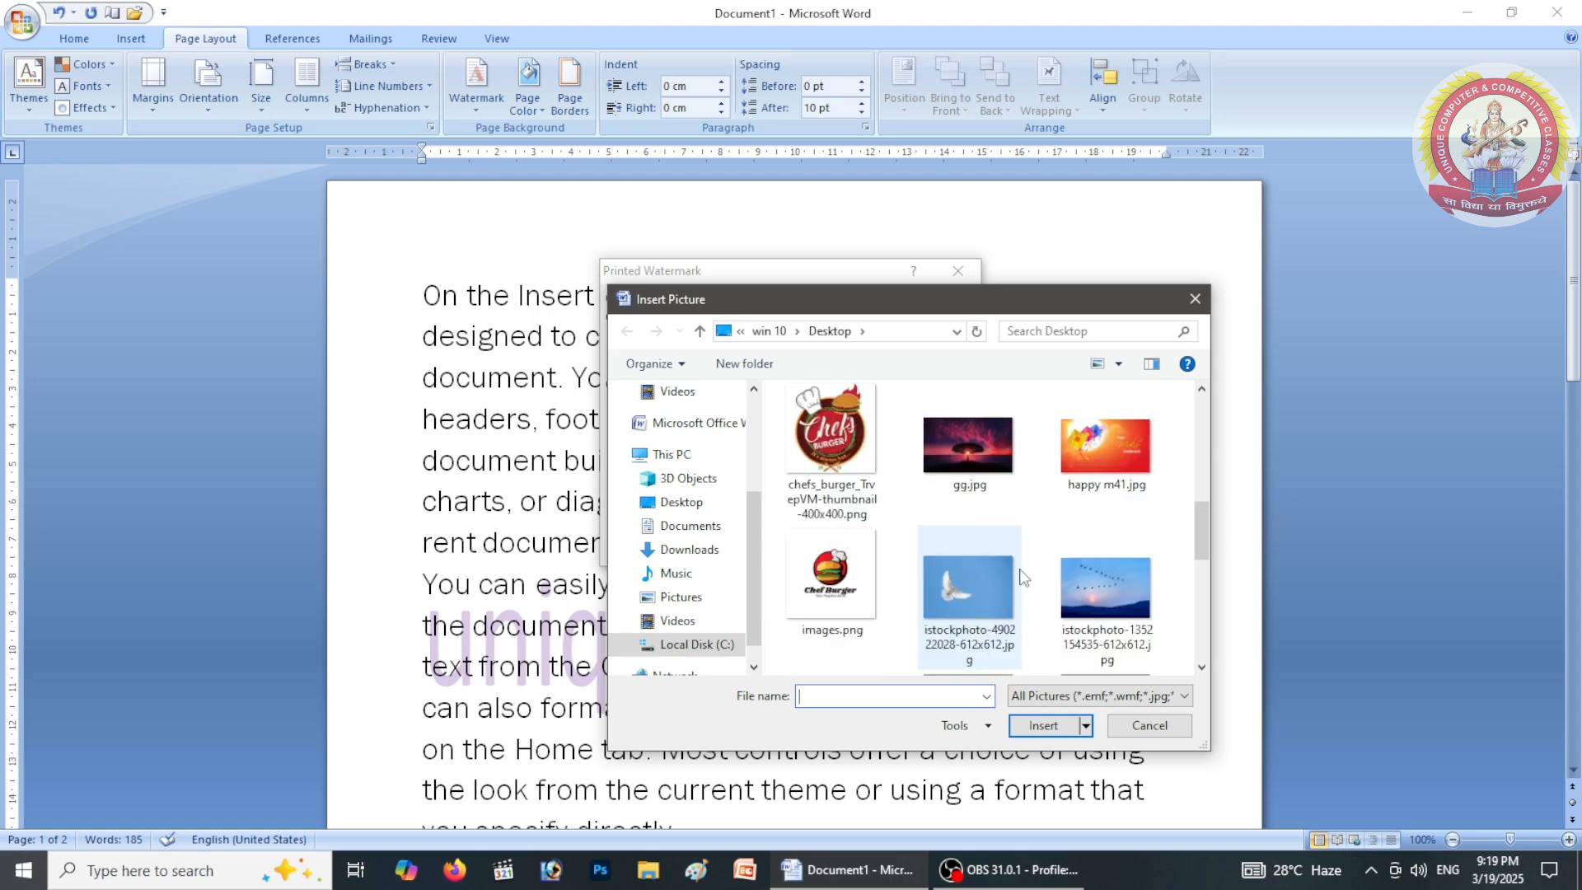
scroll(1023, 577, "up", 2)
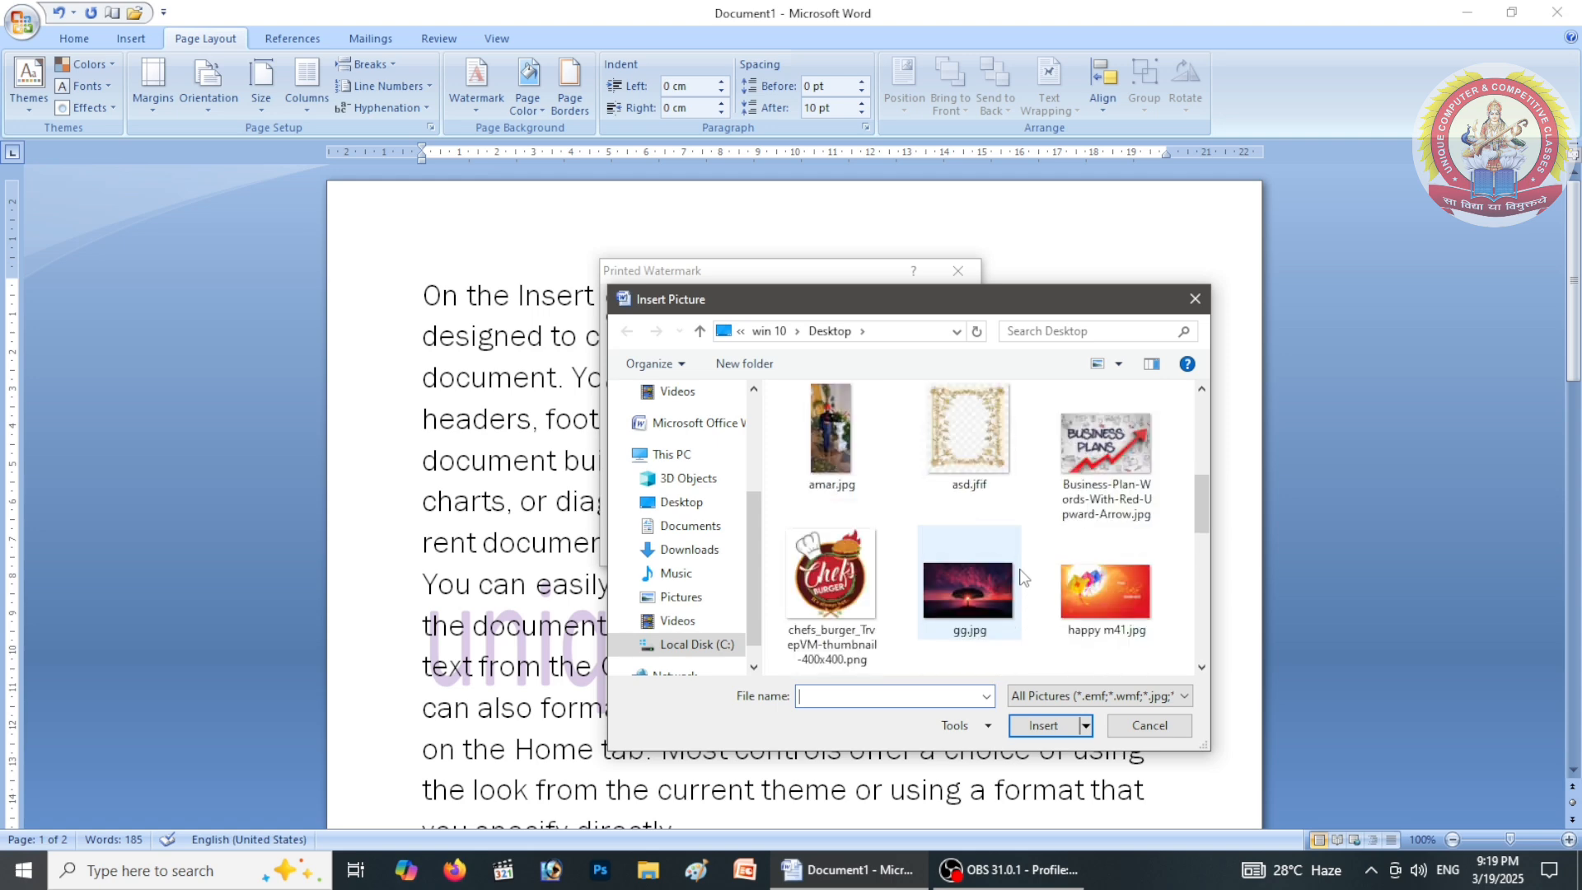
left_click(819, 595)
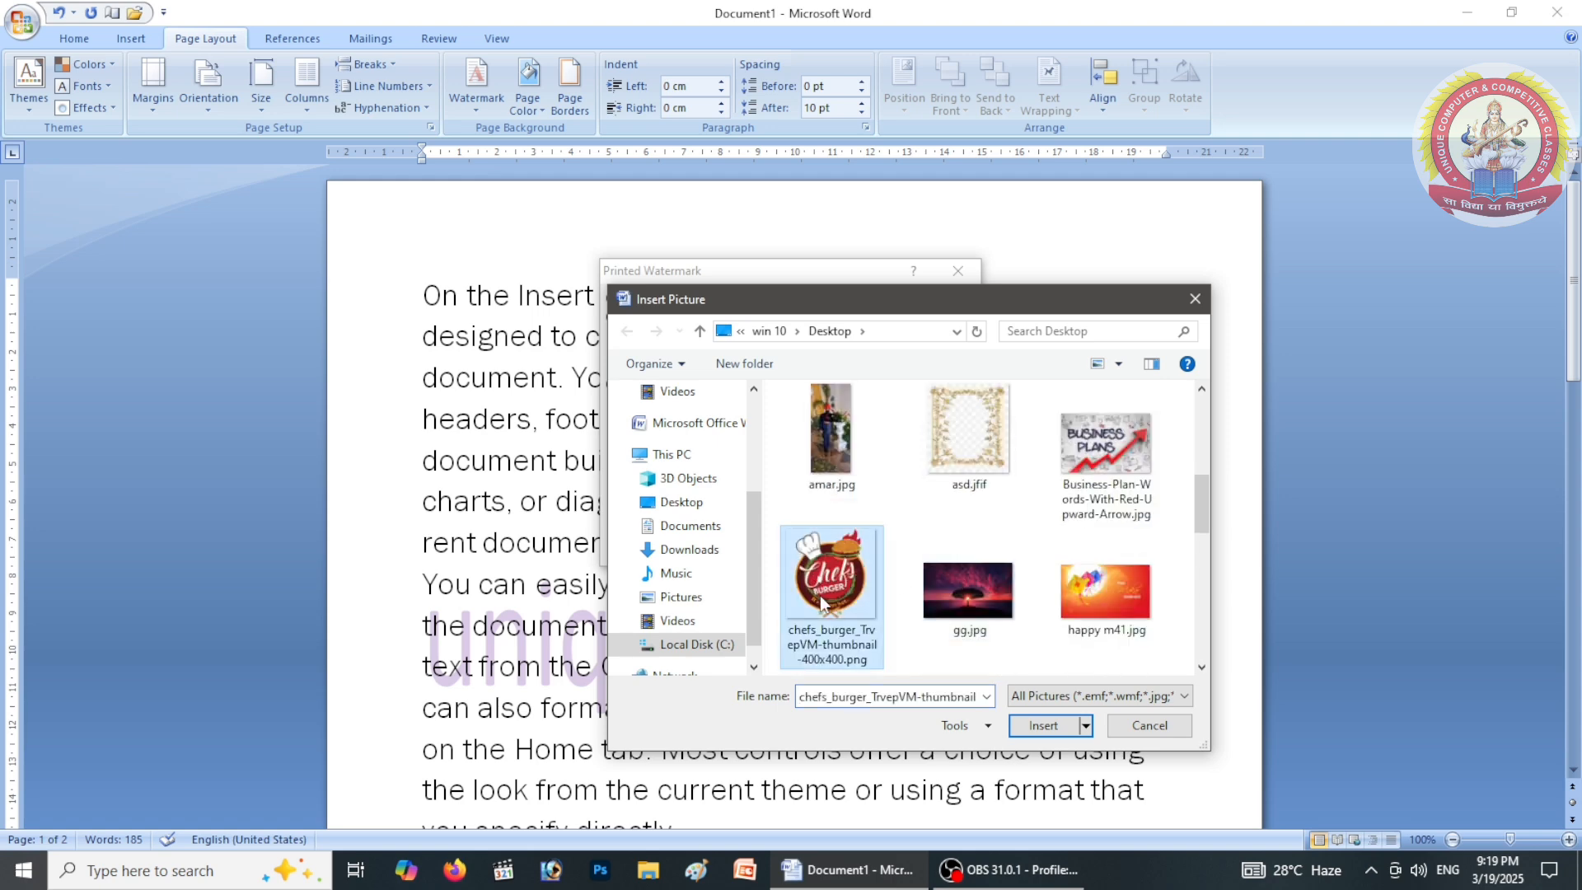
left_click(1039, 727)
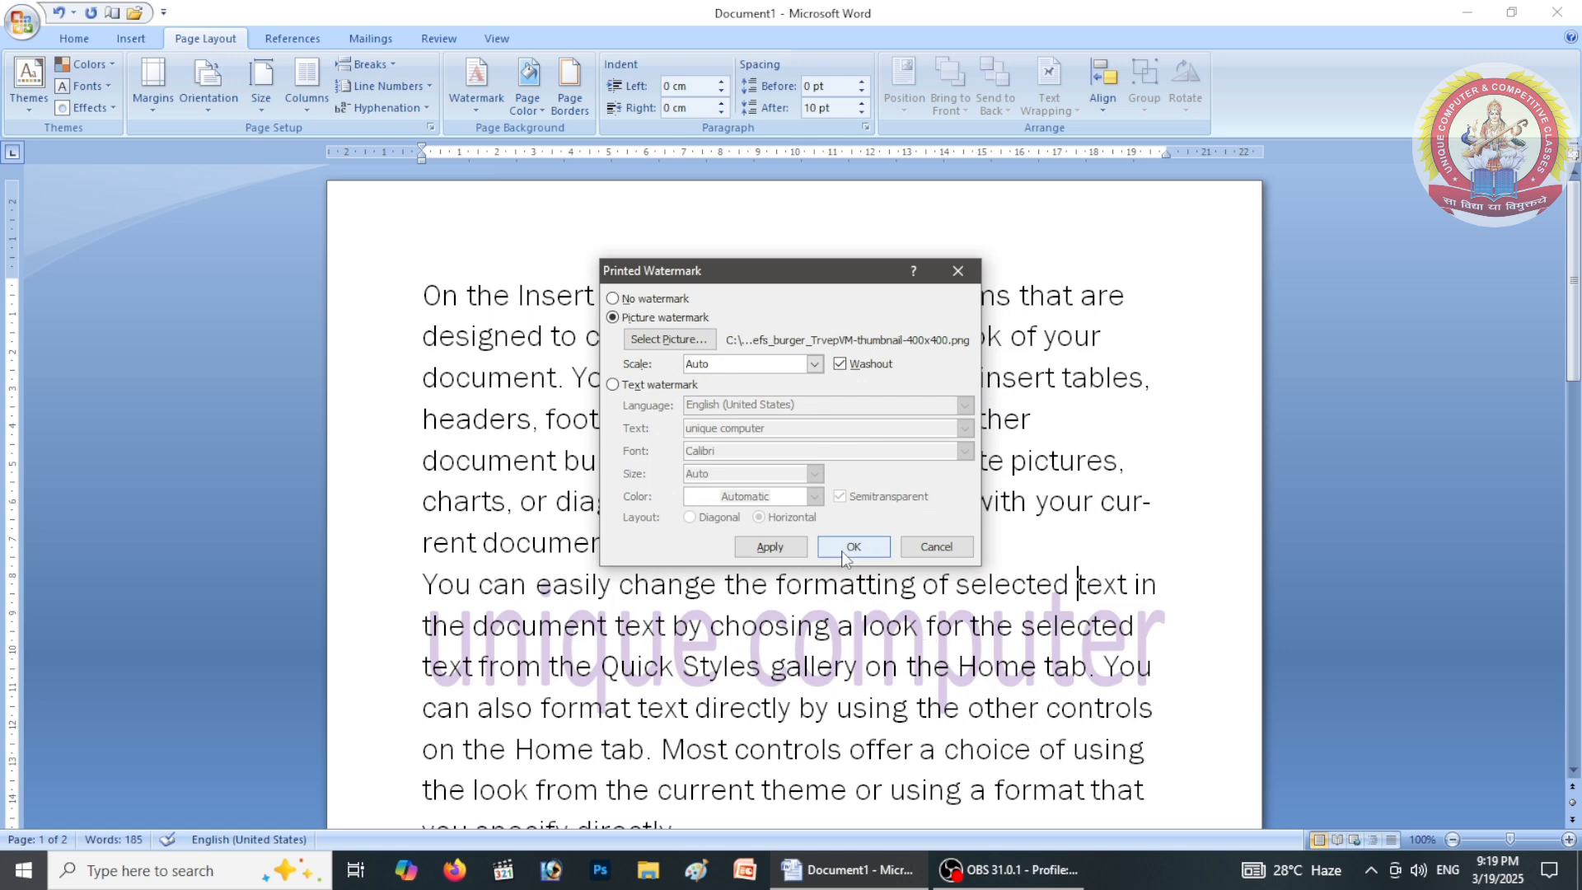
left_click(768, 547)
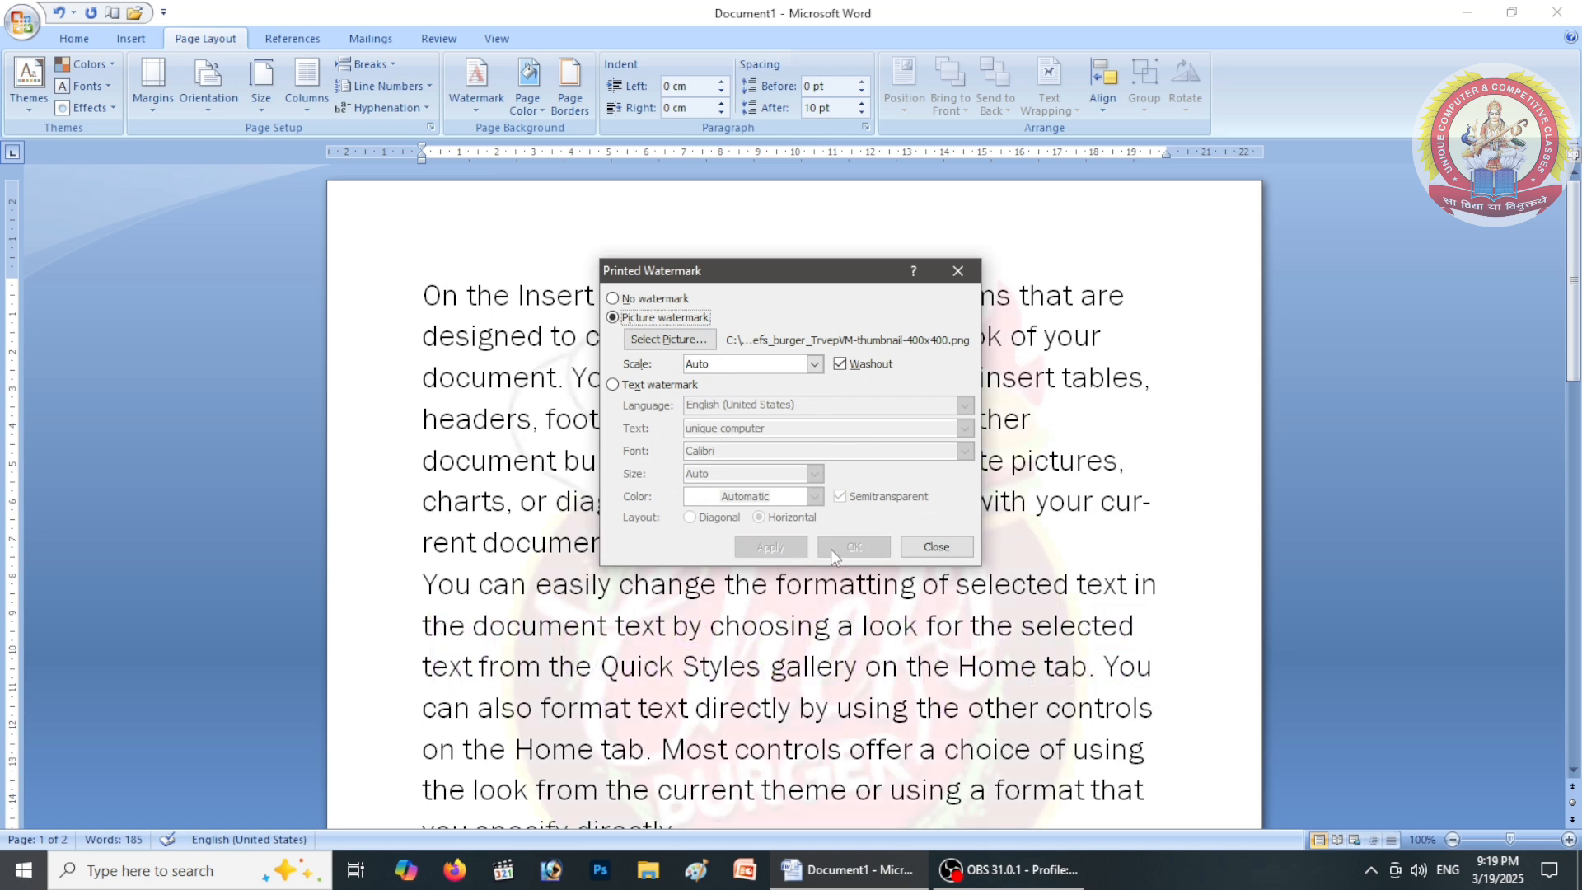
left_click(933, 547)
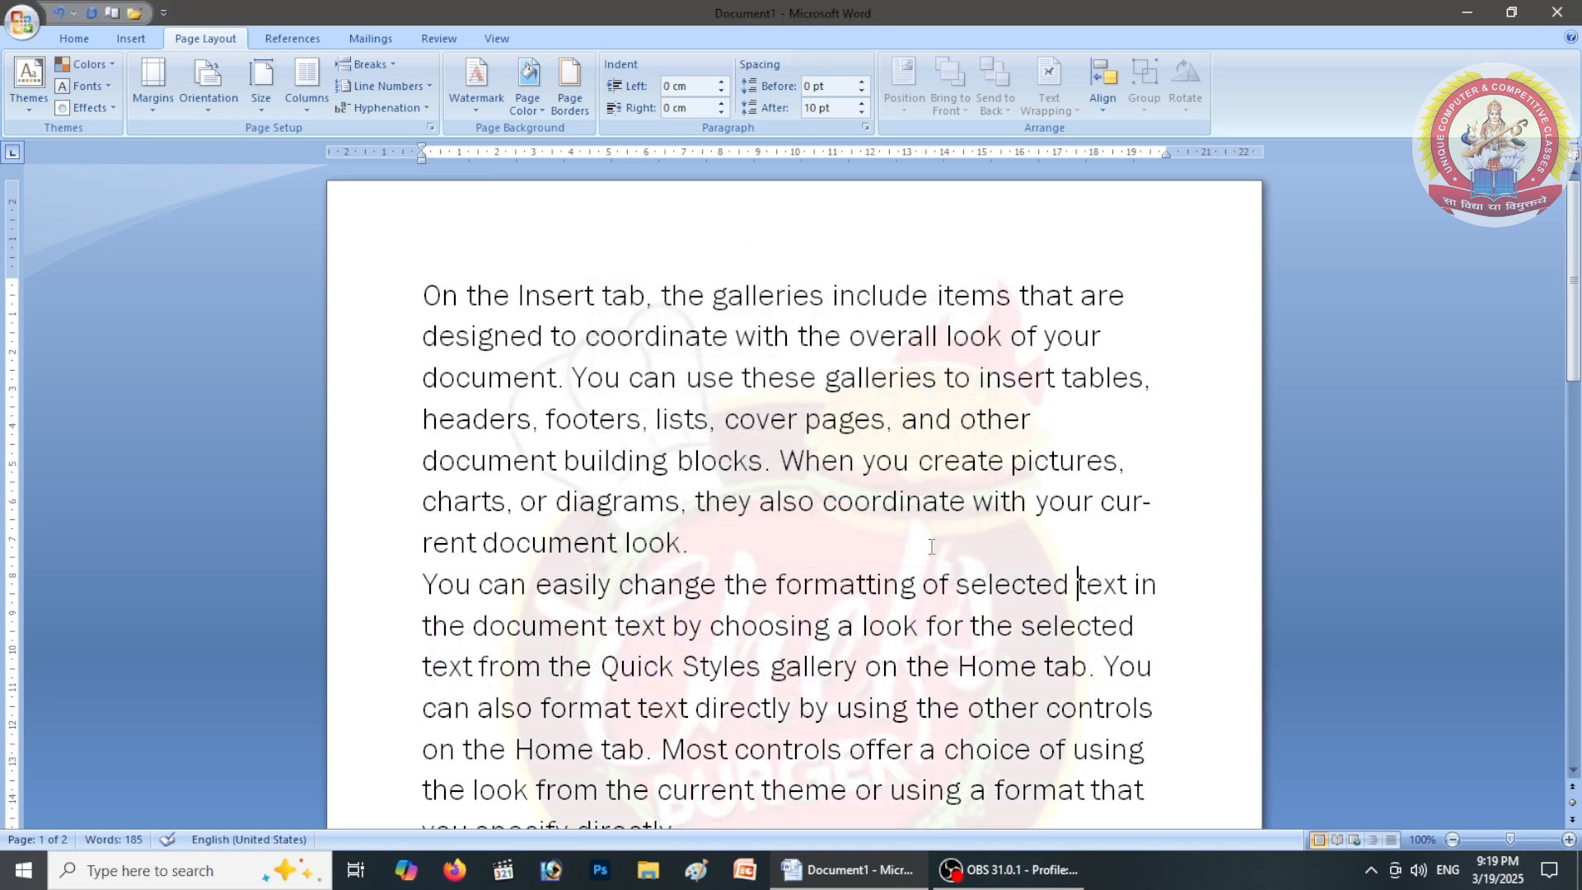
Examine how the picture watermark looks behind the text on both pages of the document
scroll(930, 546, "down", 4)
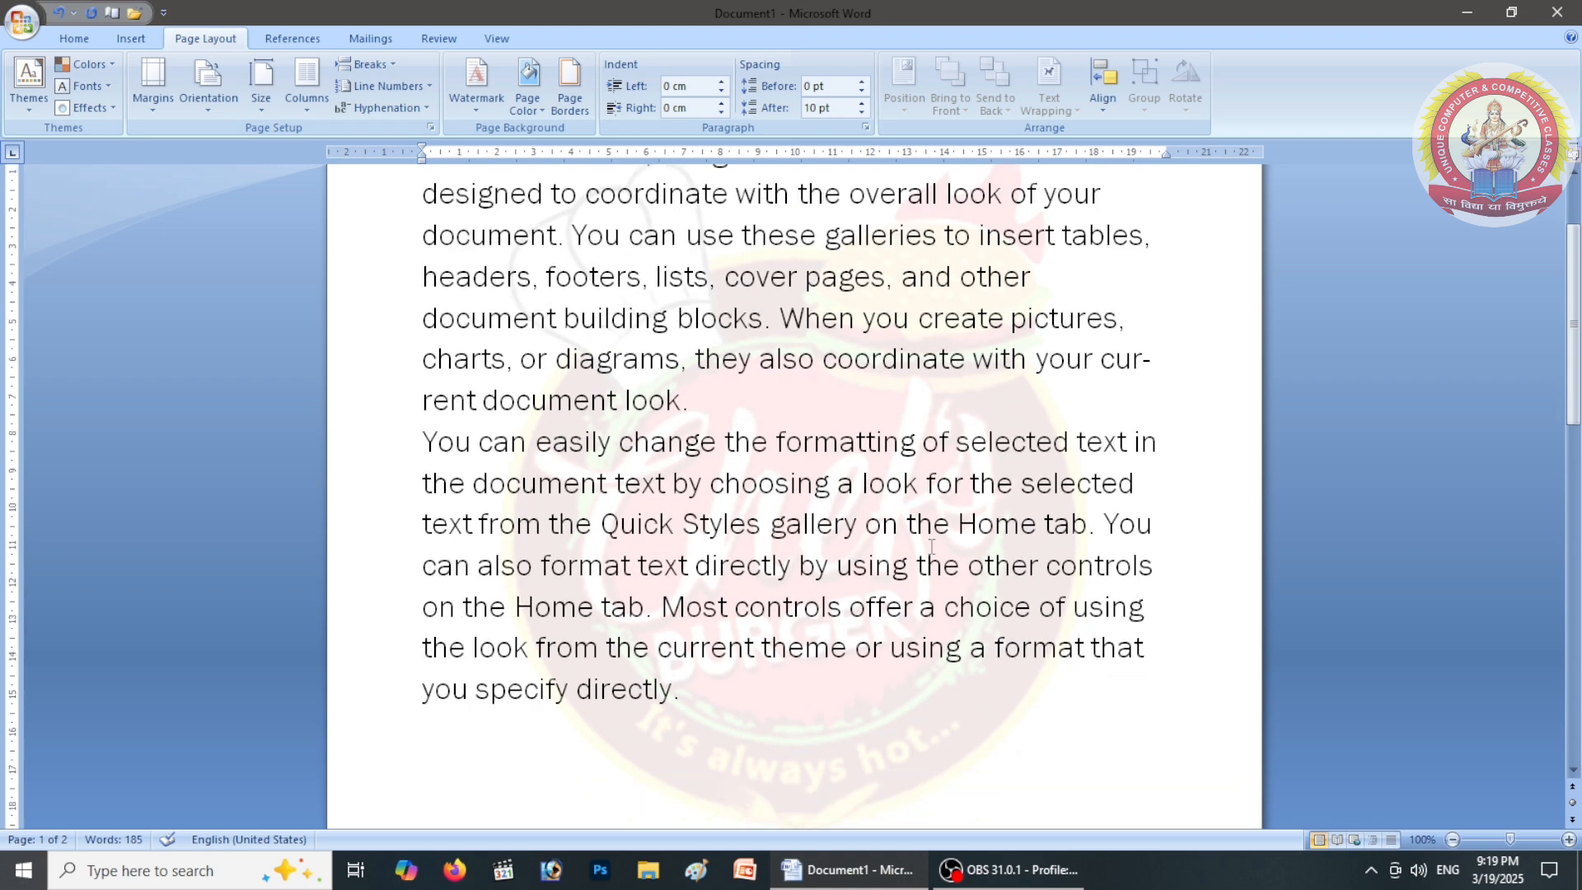
scroll(930, 546, "down", 7)
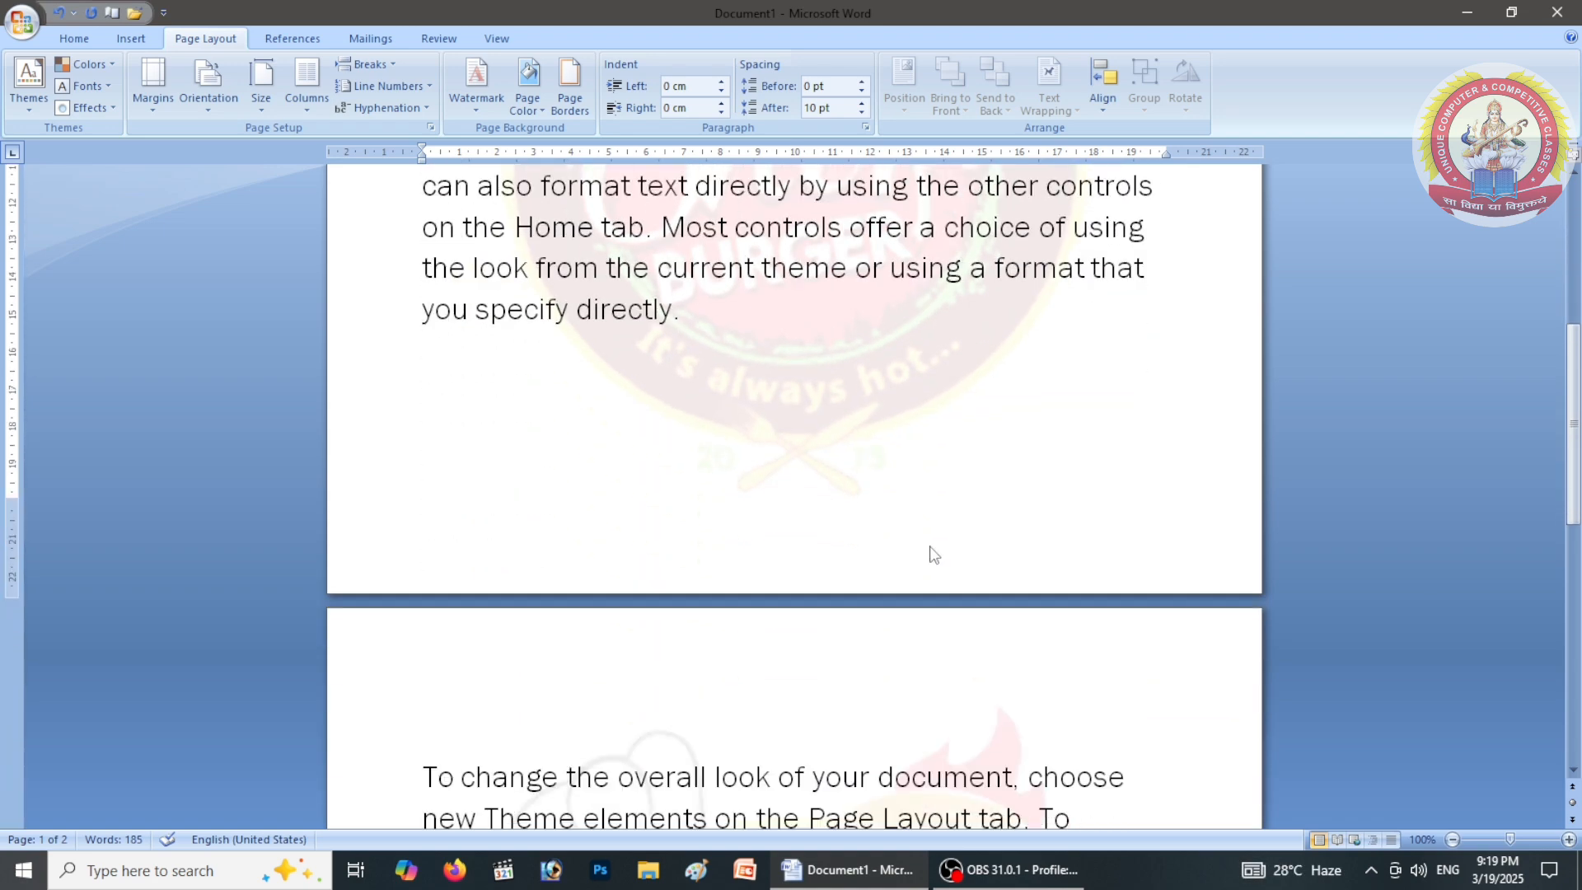
scroll(933, 552, "up", 10)
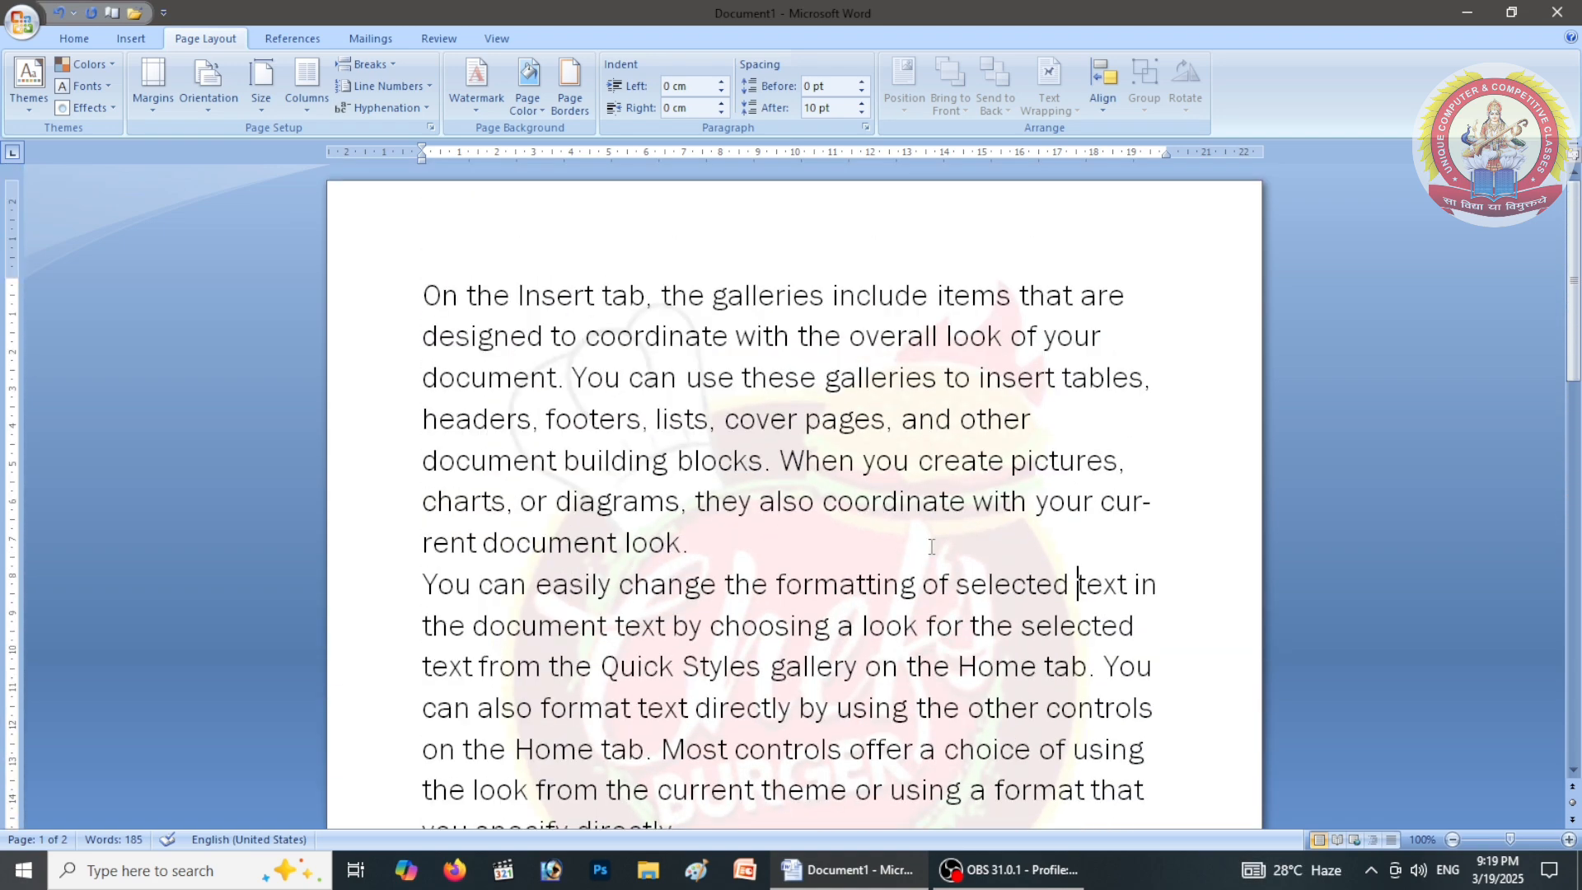
scroll(932, 547, "down", 8)
scroll(930, 547, "down", 14)
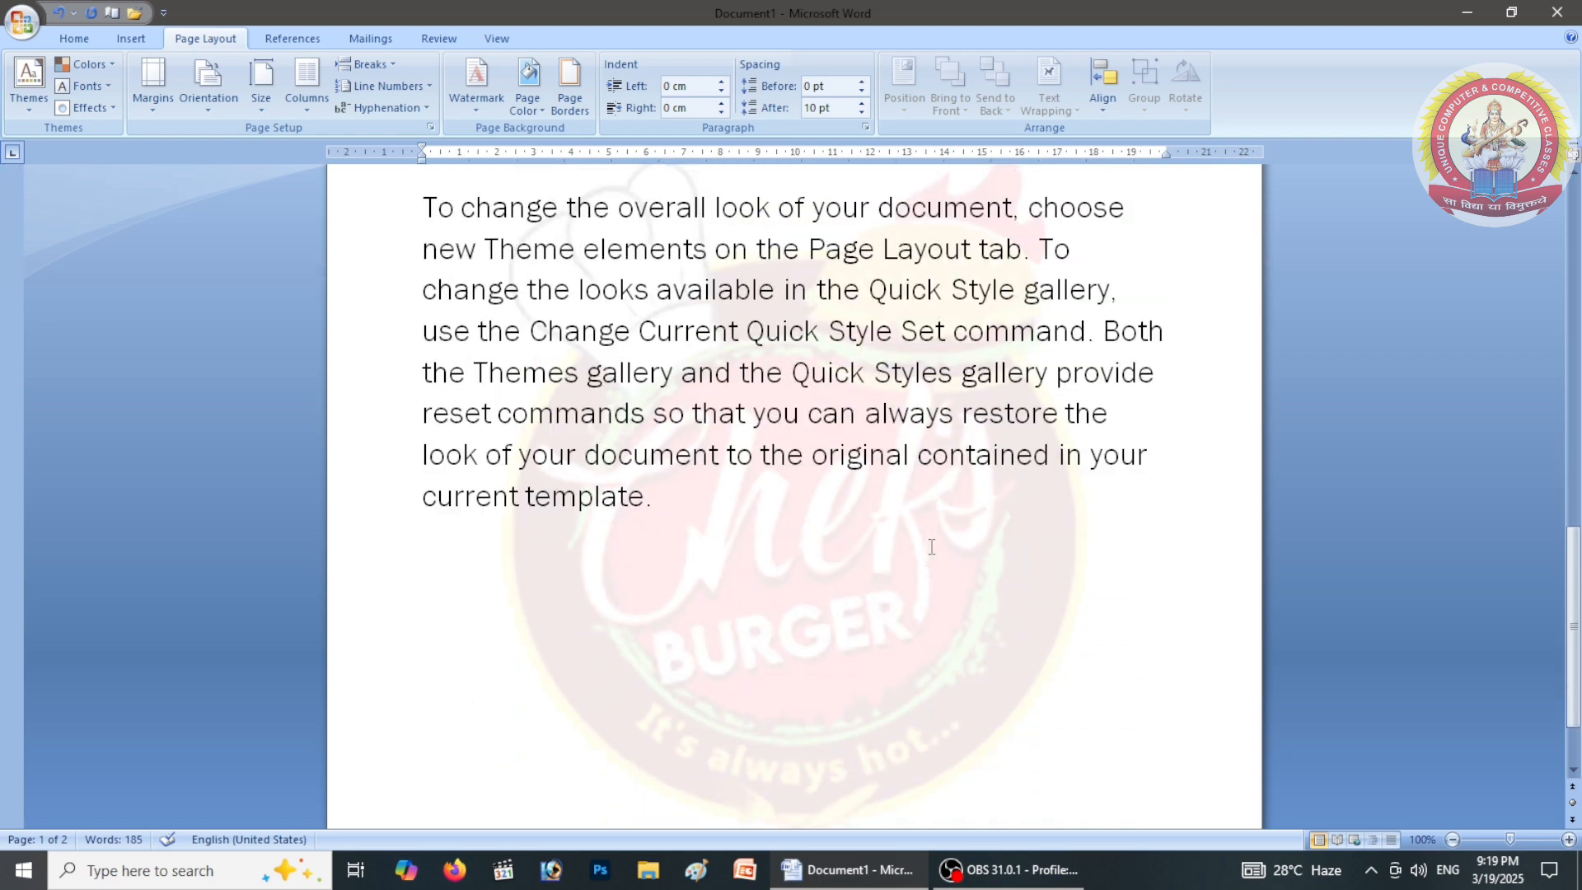
scroll(931, 546, "up", 4)
scroll(931, 546, "up", 17)
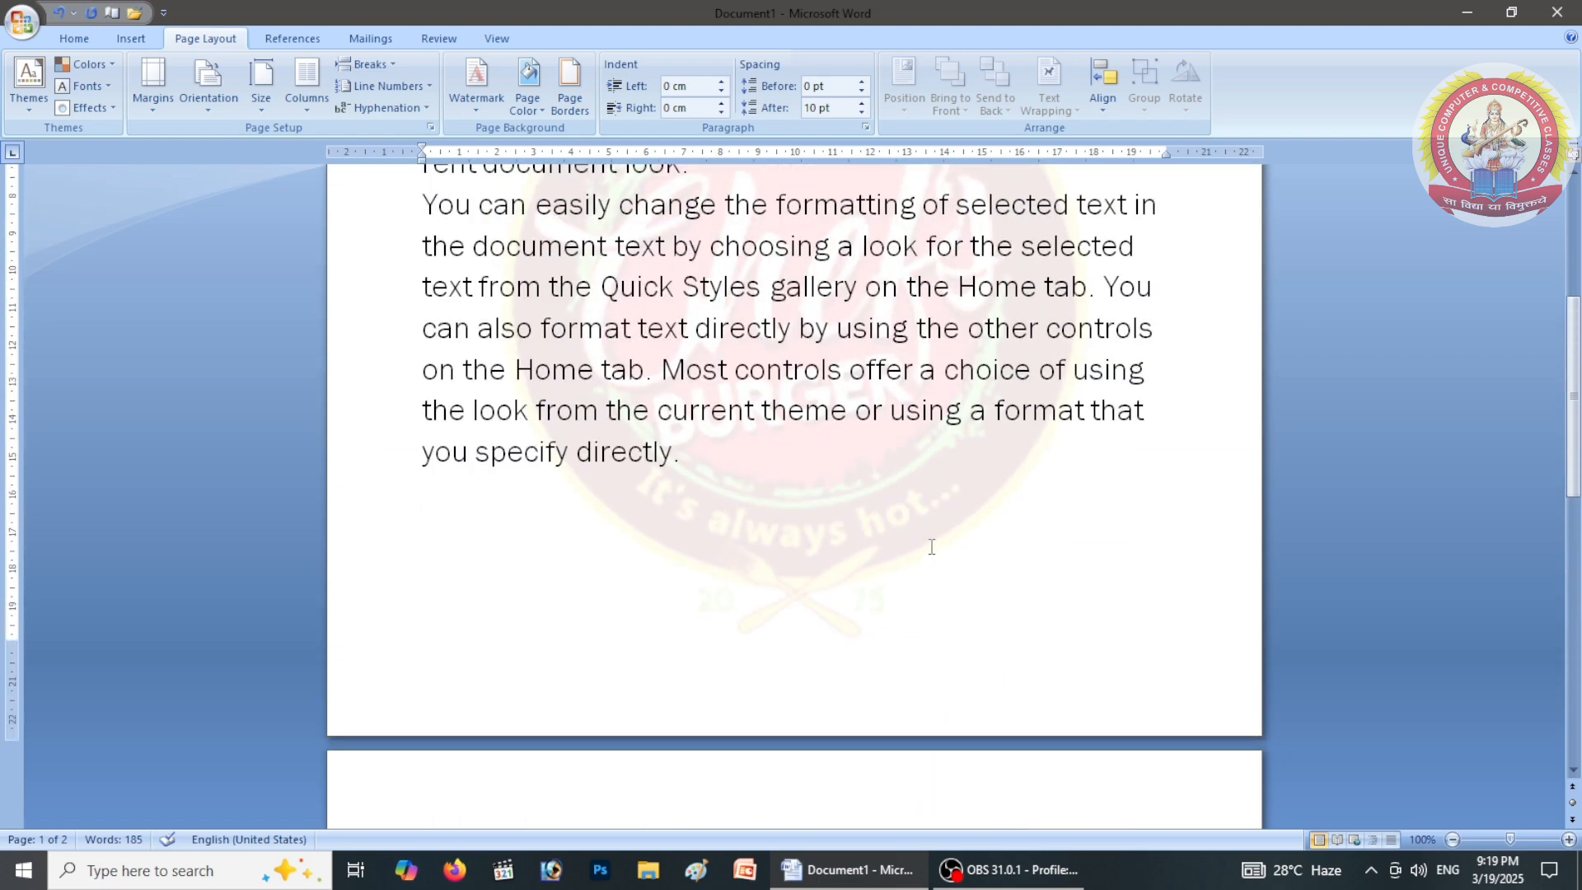
scroll(931, 547, "up", 2)
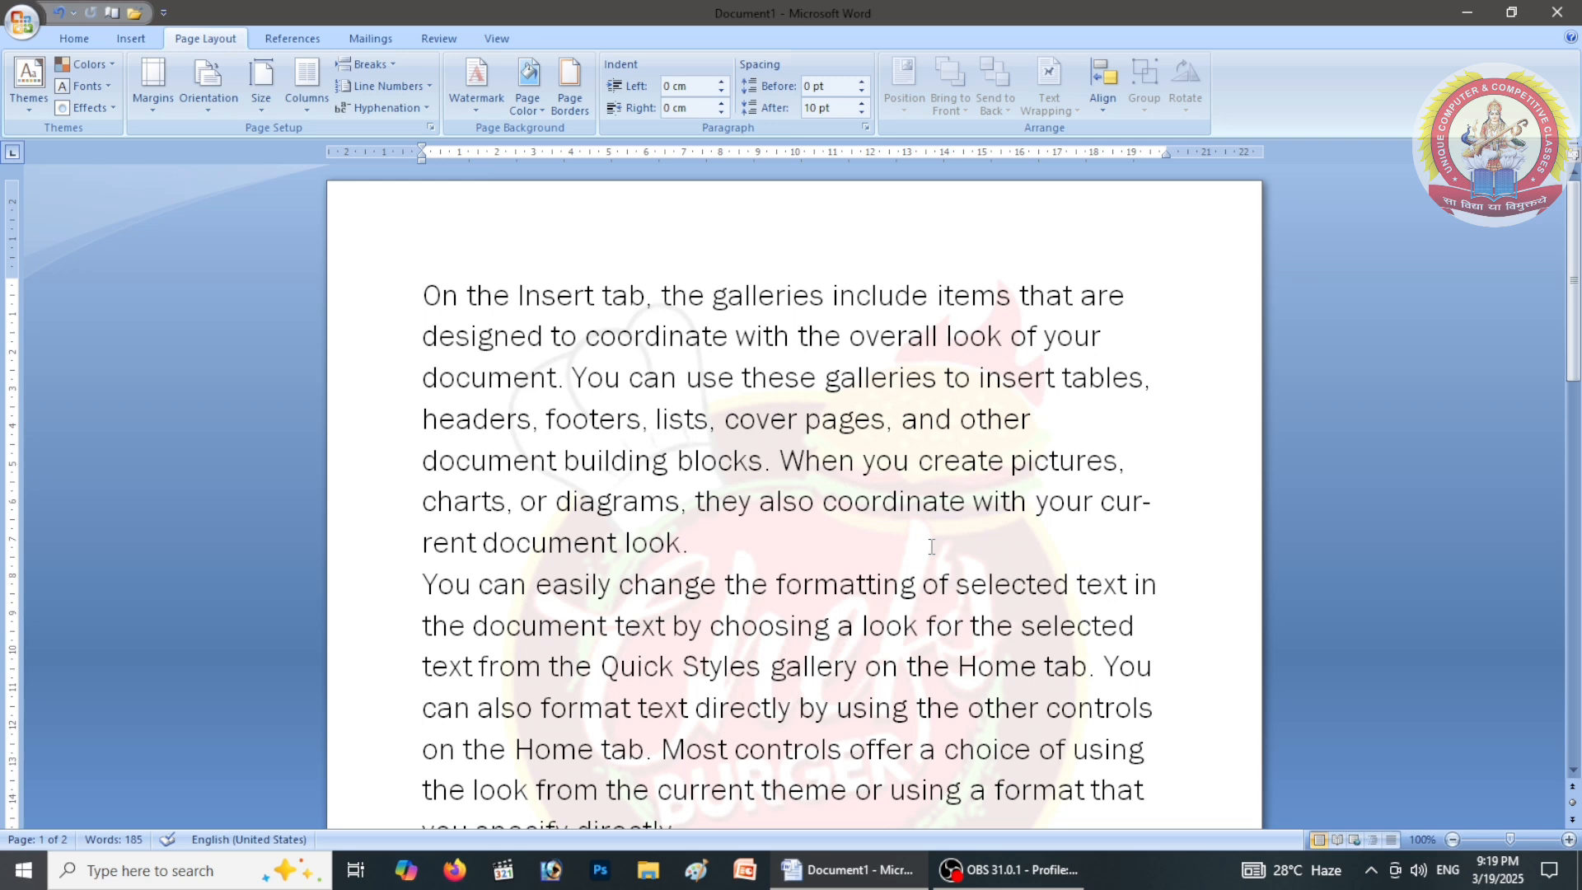
Remove the picture watermark from the document and check the first page
left_click(495, 102)
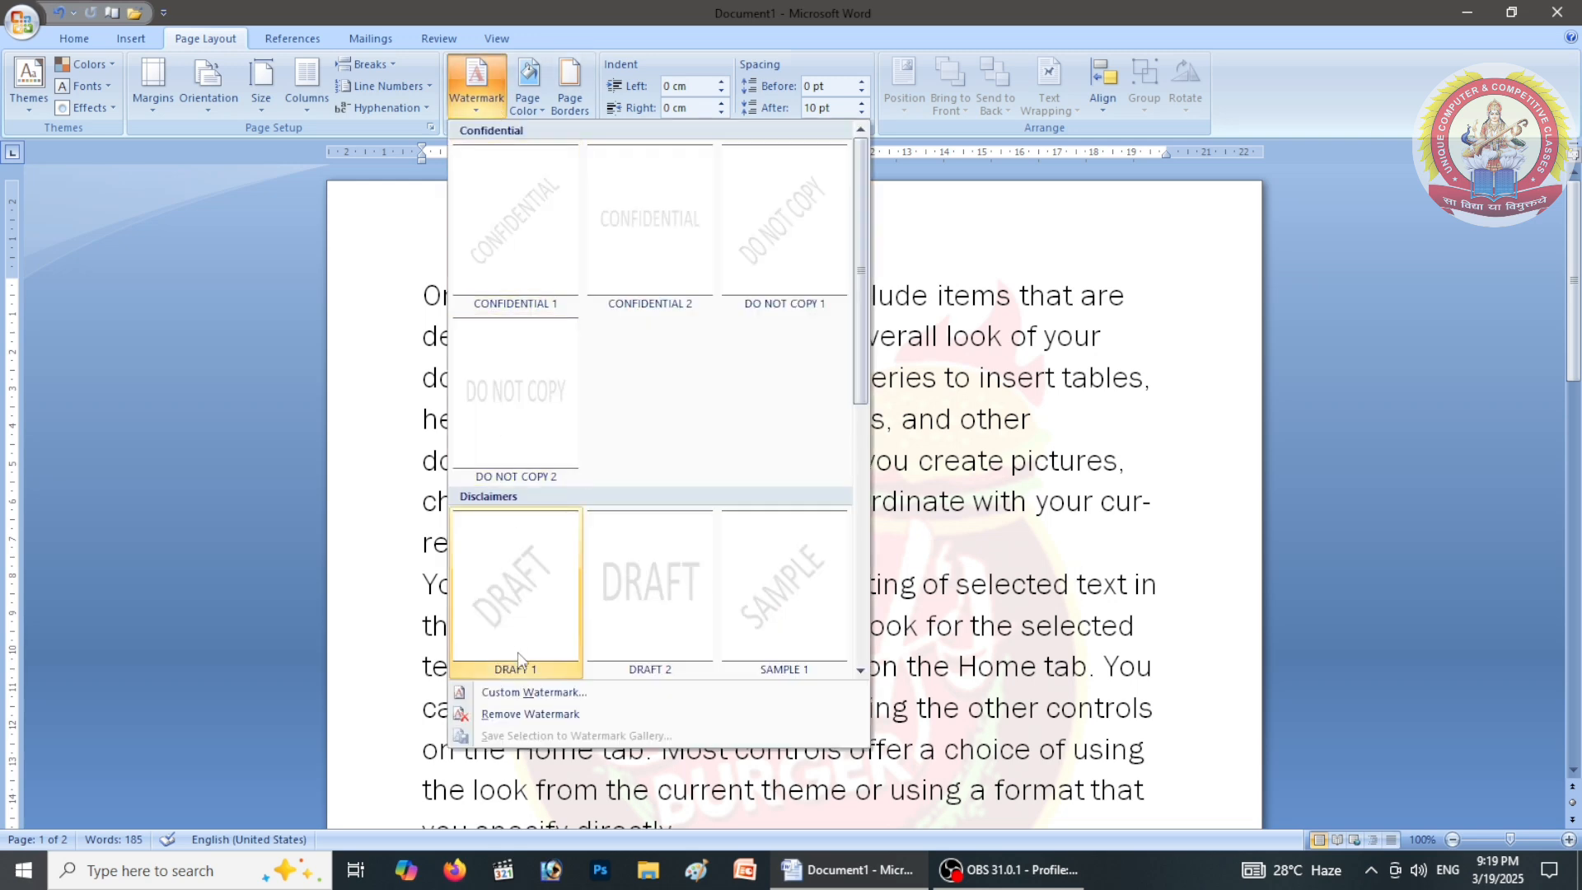
left_click(541, 722)
scroll(673, 645, "down", 2)
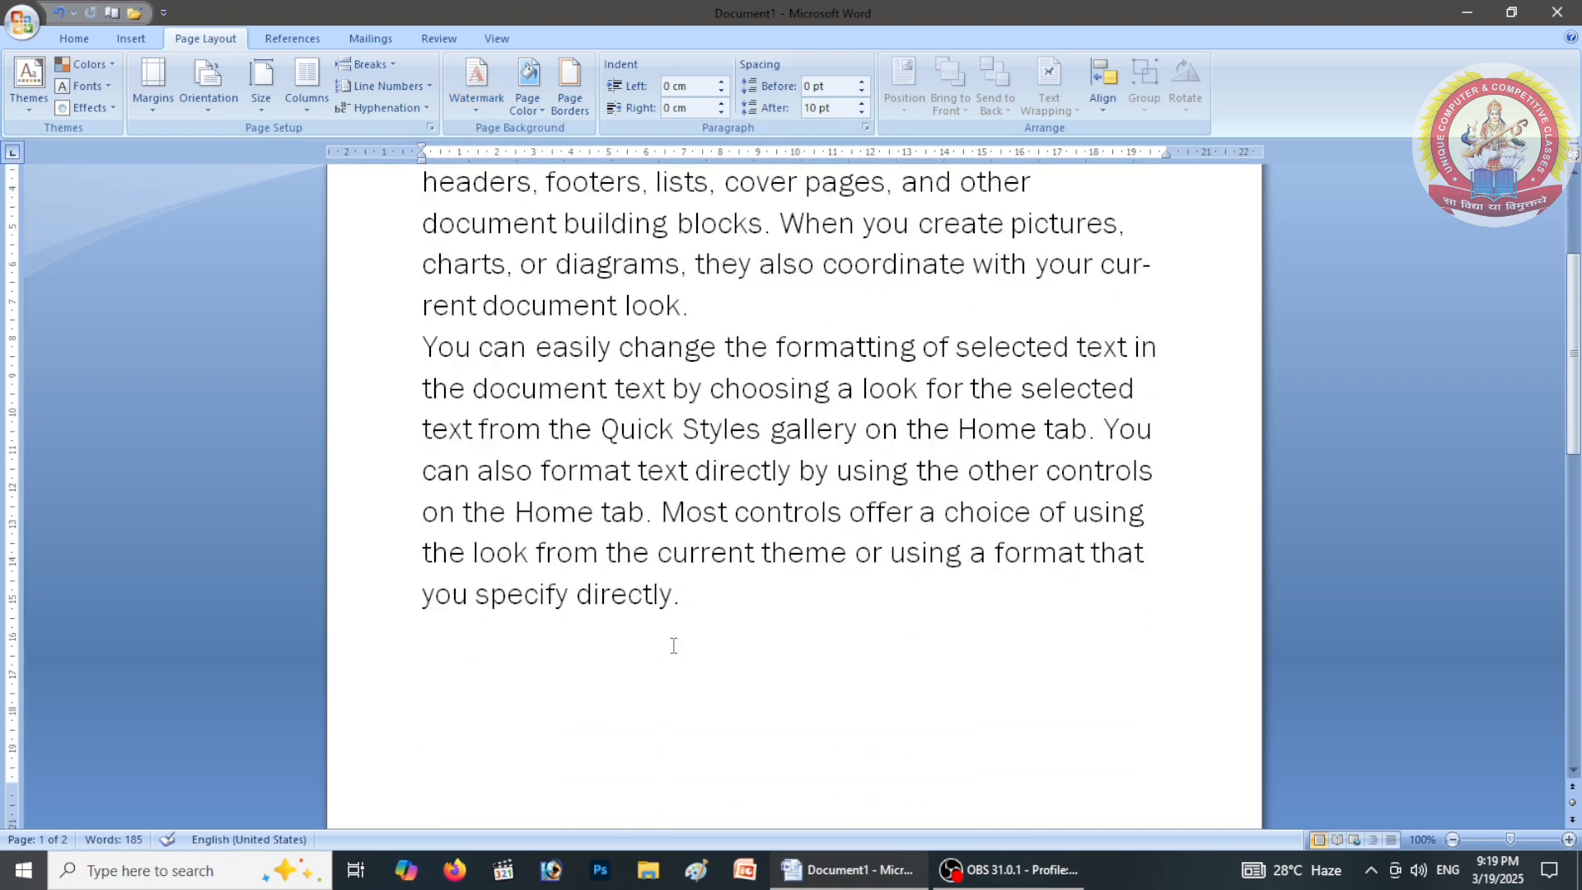
scroll(673, 645, "up", 3)
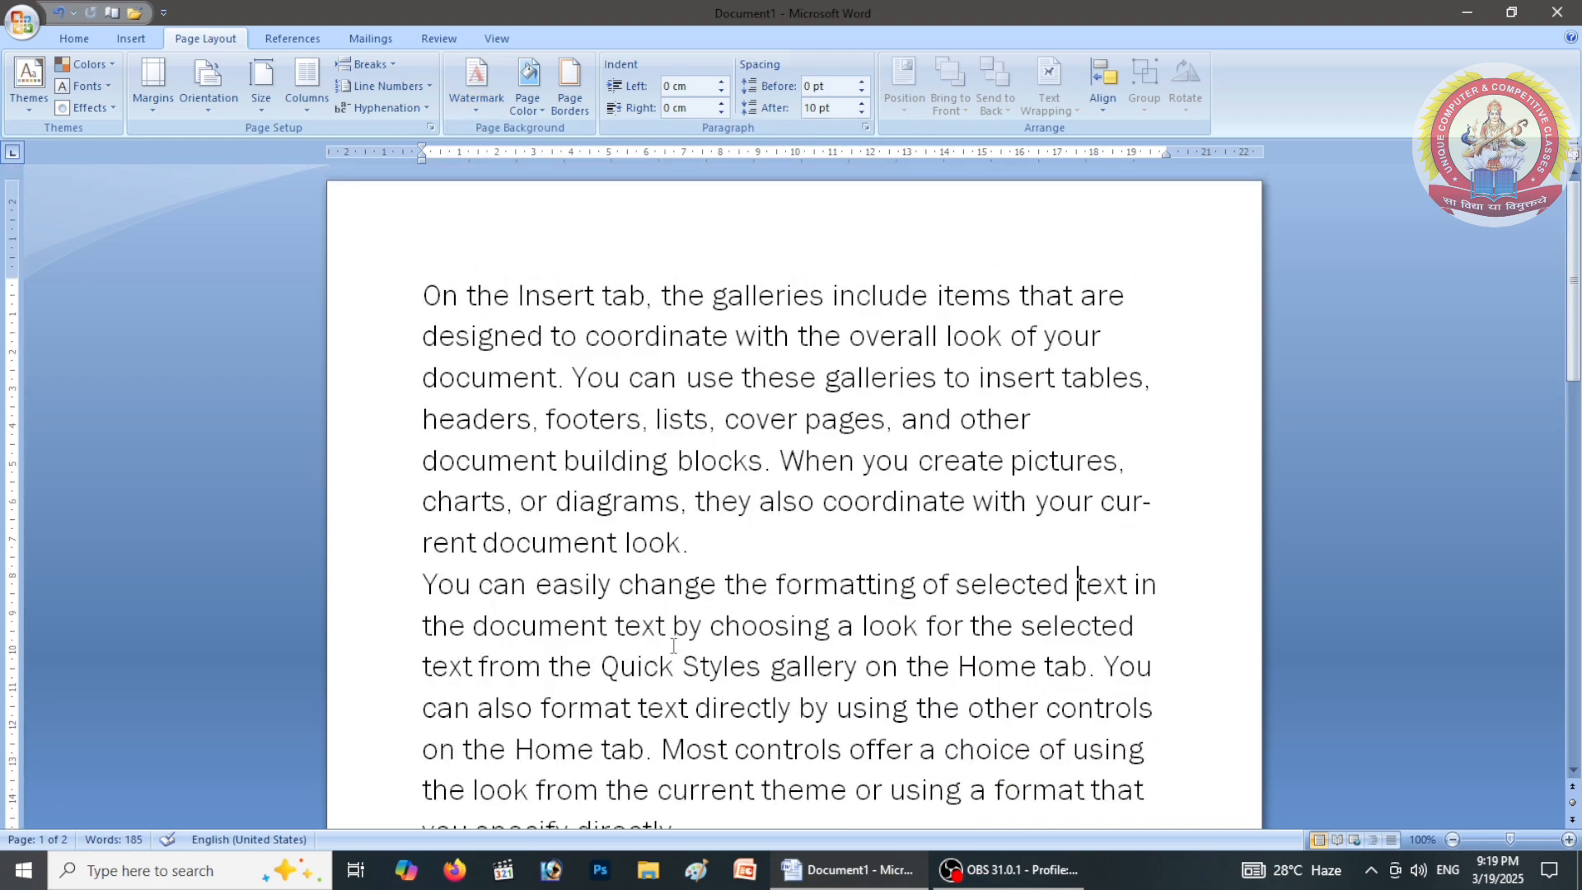
Set the page color to the standard light green and check it across both pages
left_click(523, 117)
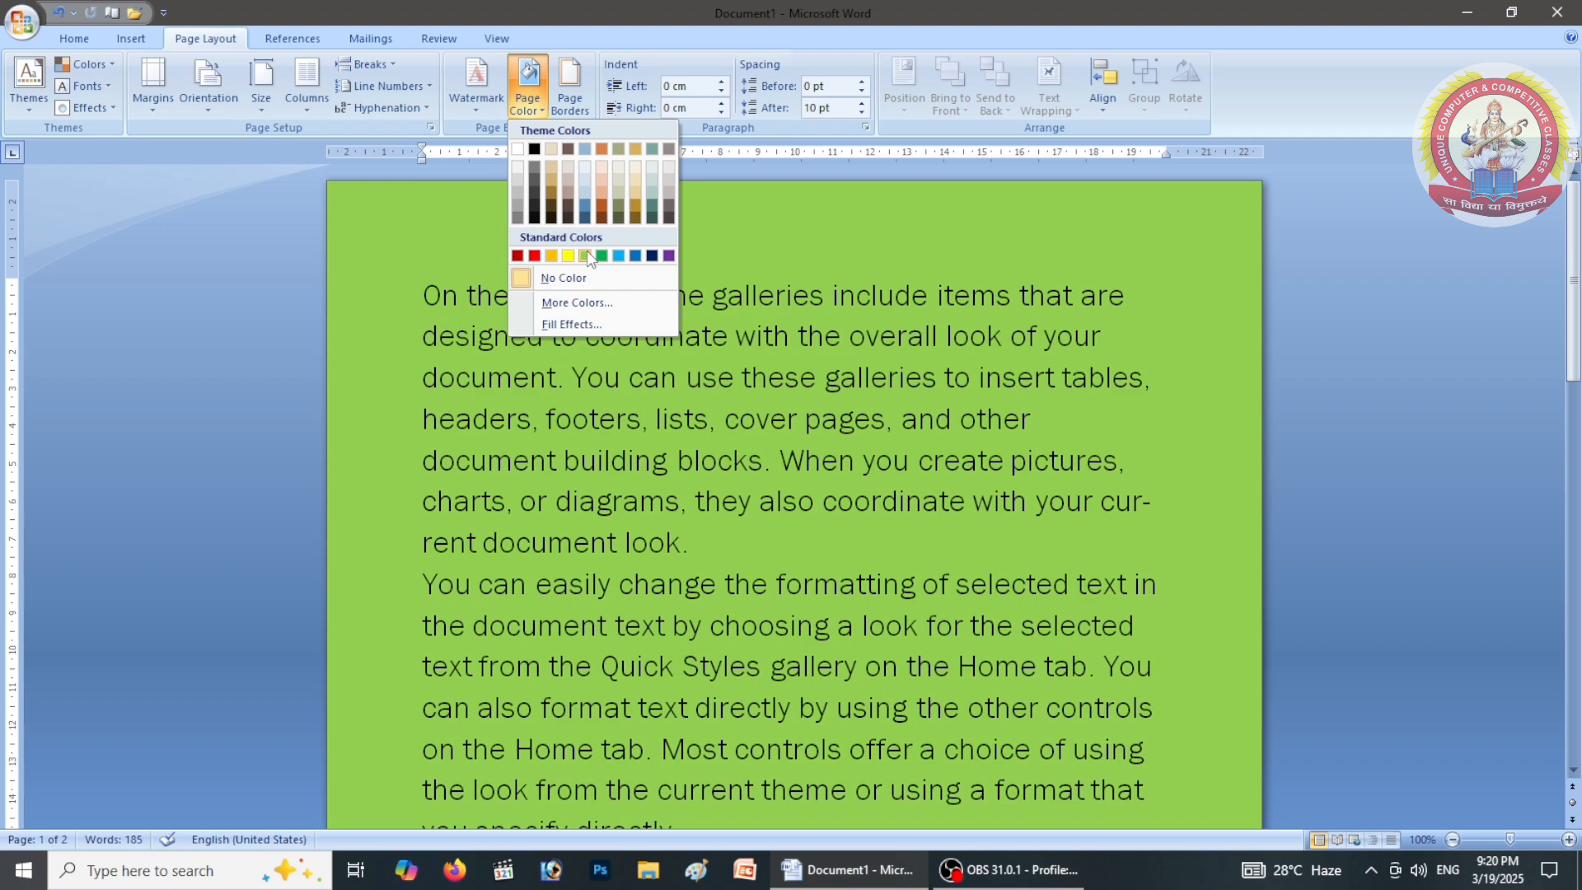
left_click(586, 253)
scroll(594, 261, "down", 2)
scroll(638, 303, "down", 4)
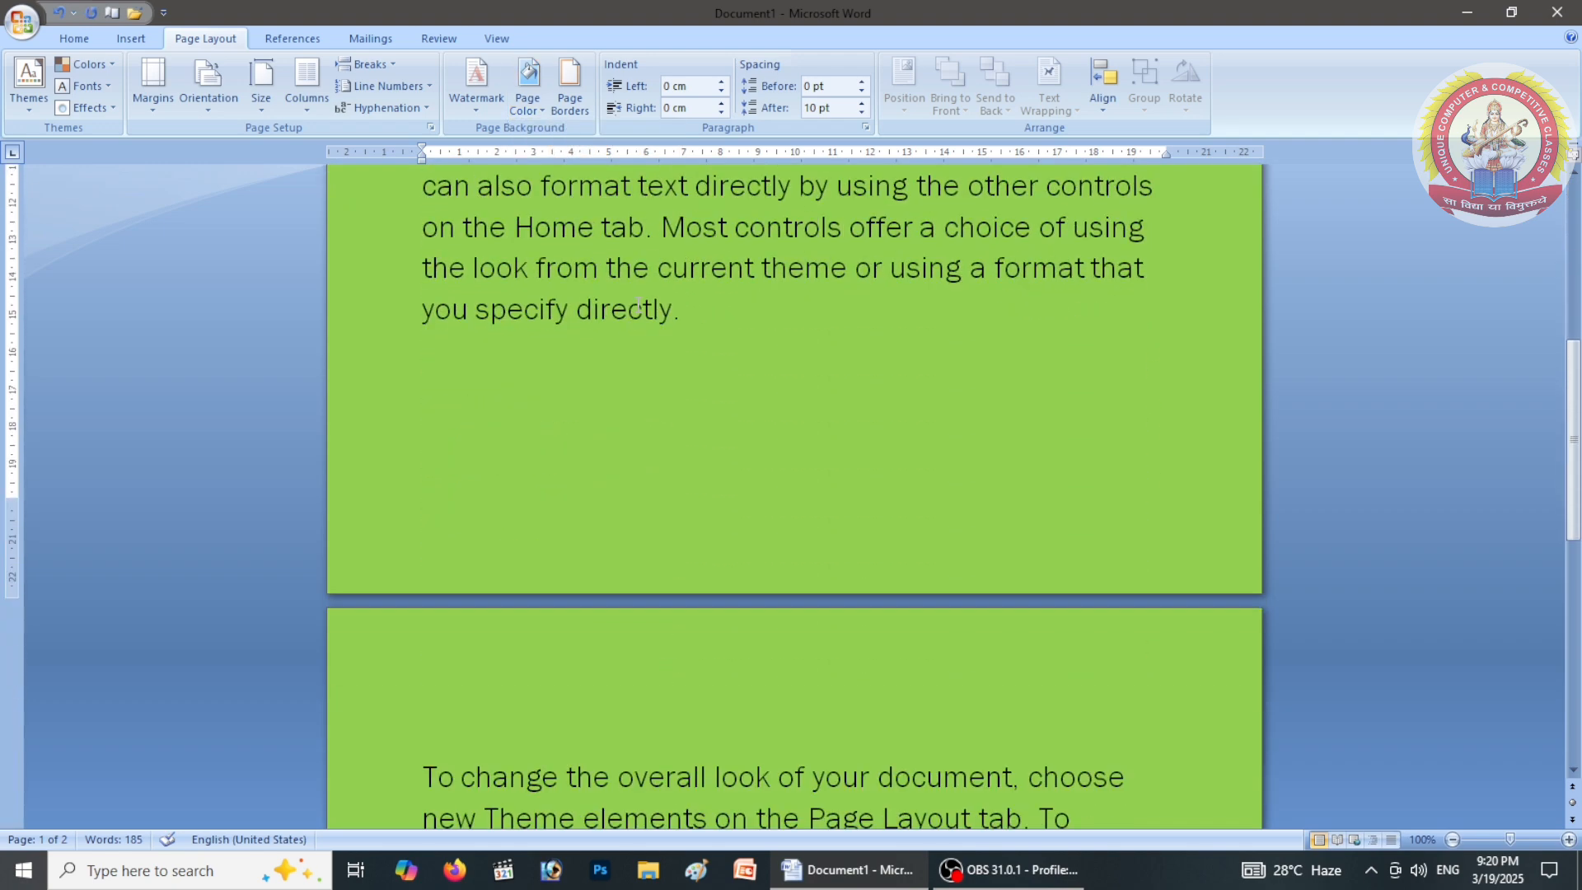
scroll(639, 305, "up", 6)
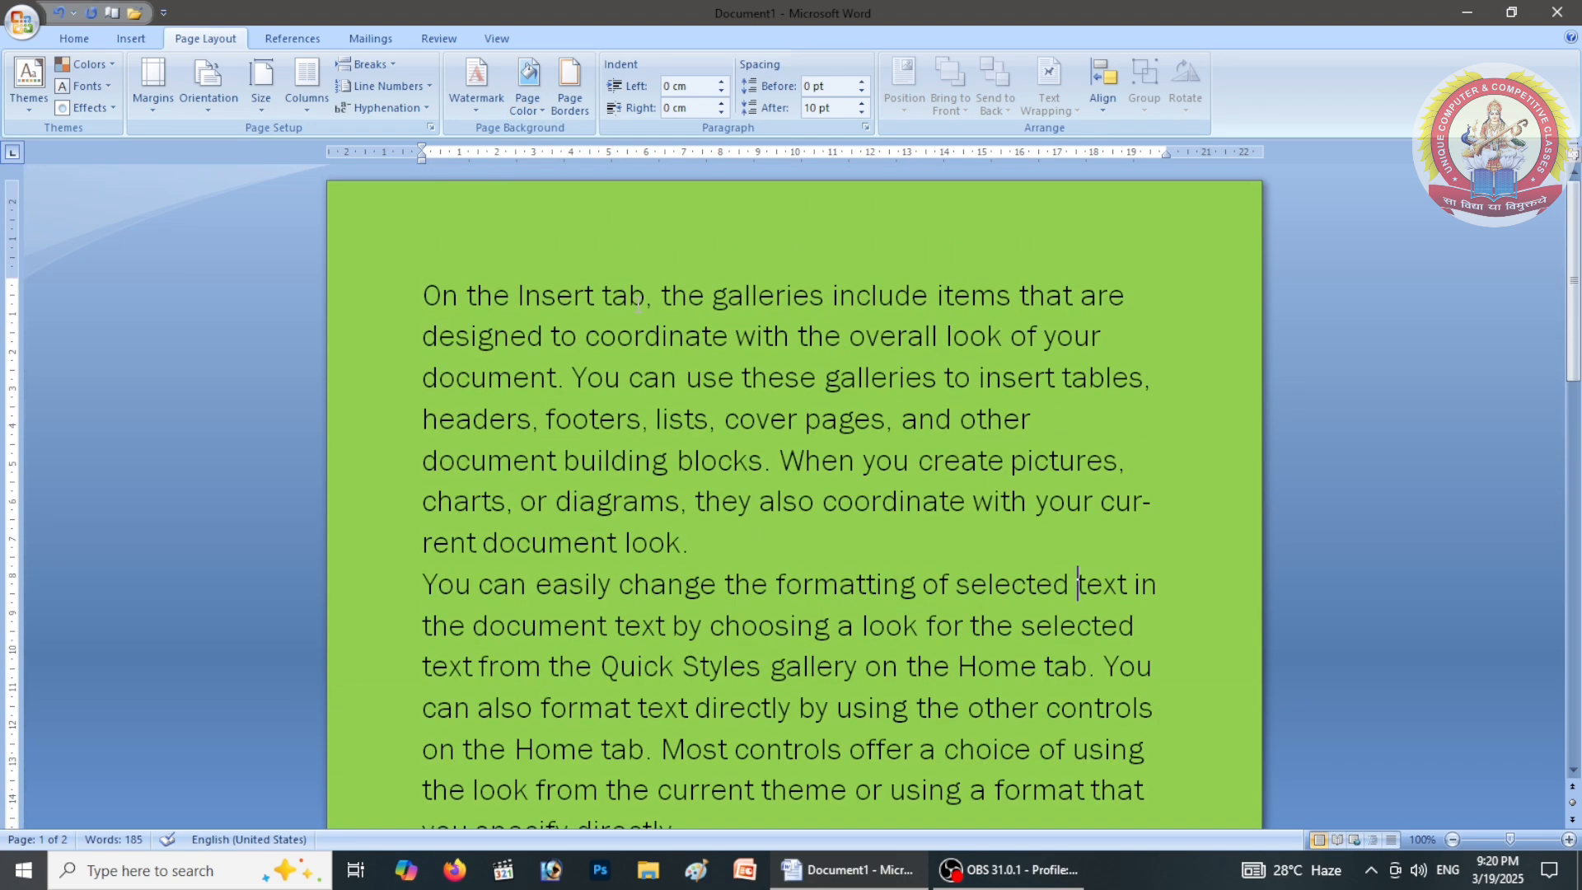
Set the page fill effect to the Early Sunset preset gradient, trying the Vertical and Diagonal up shading styles
left_click(532, 111)
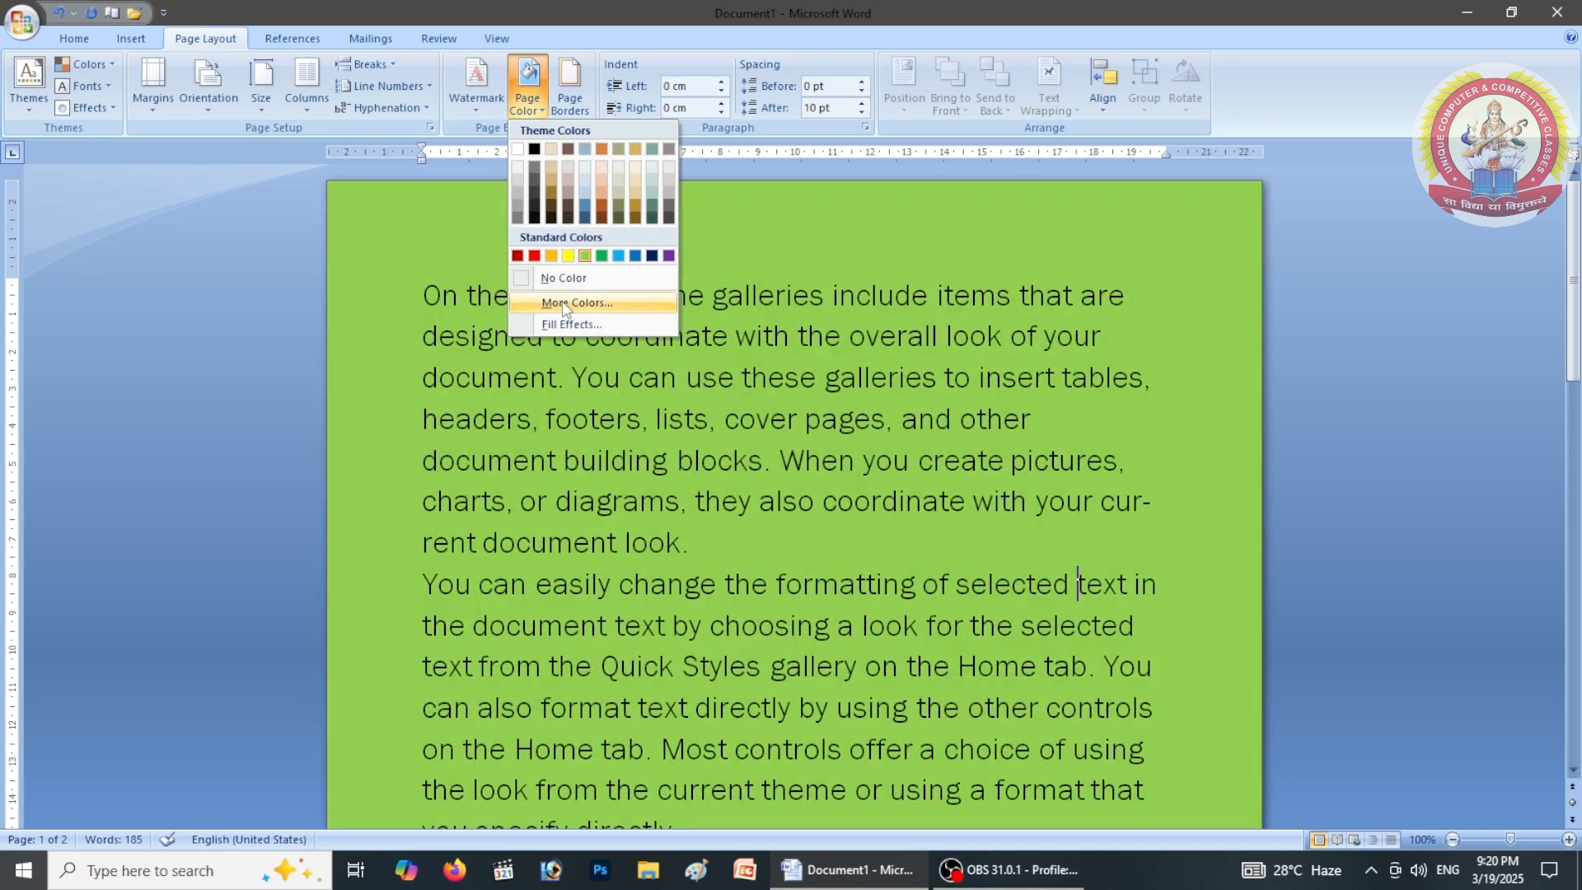
left_click(564, 325)
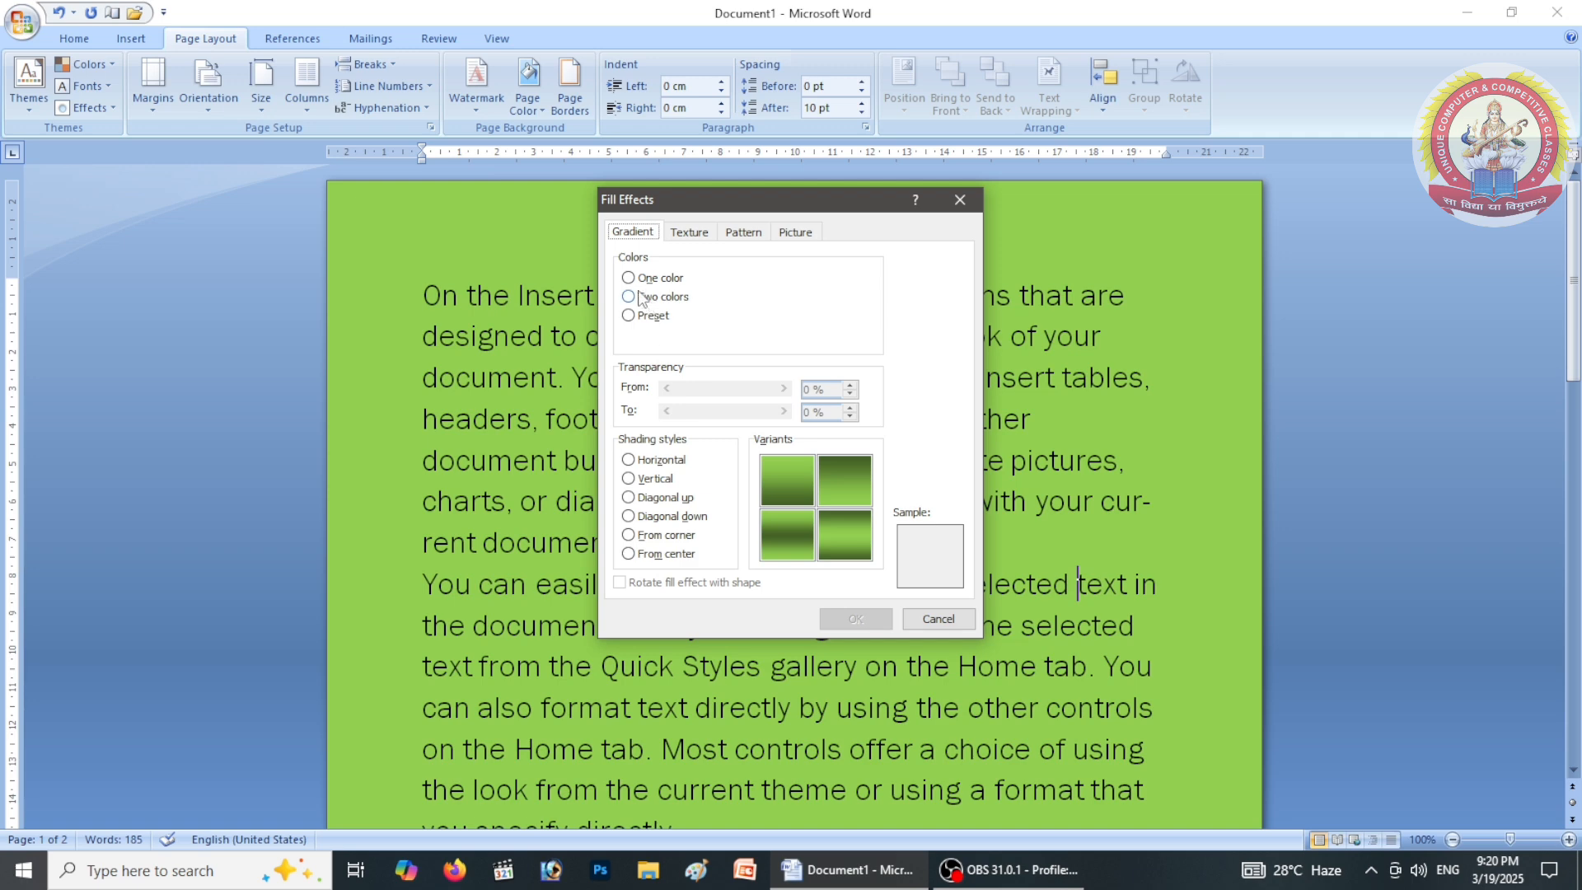
left_click(639, 297)
left_click(639, 315)
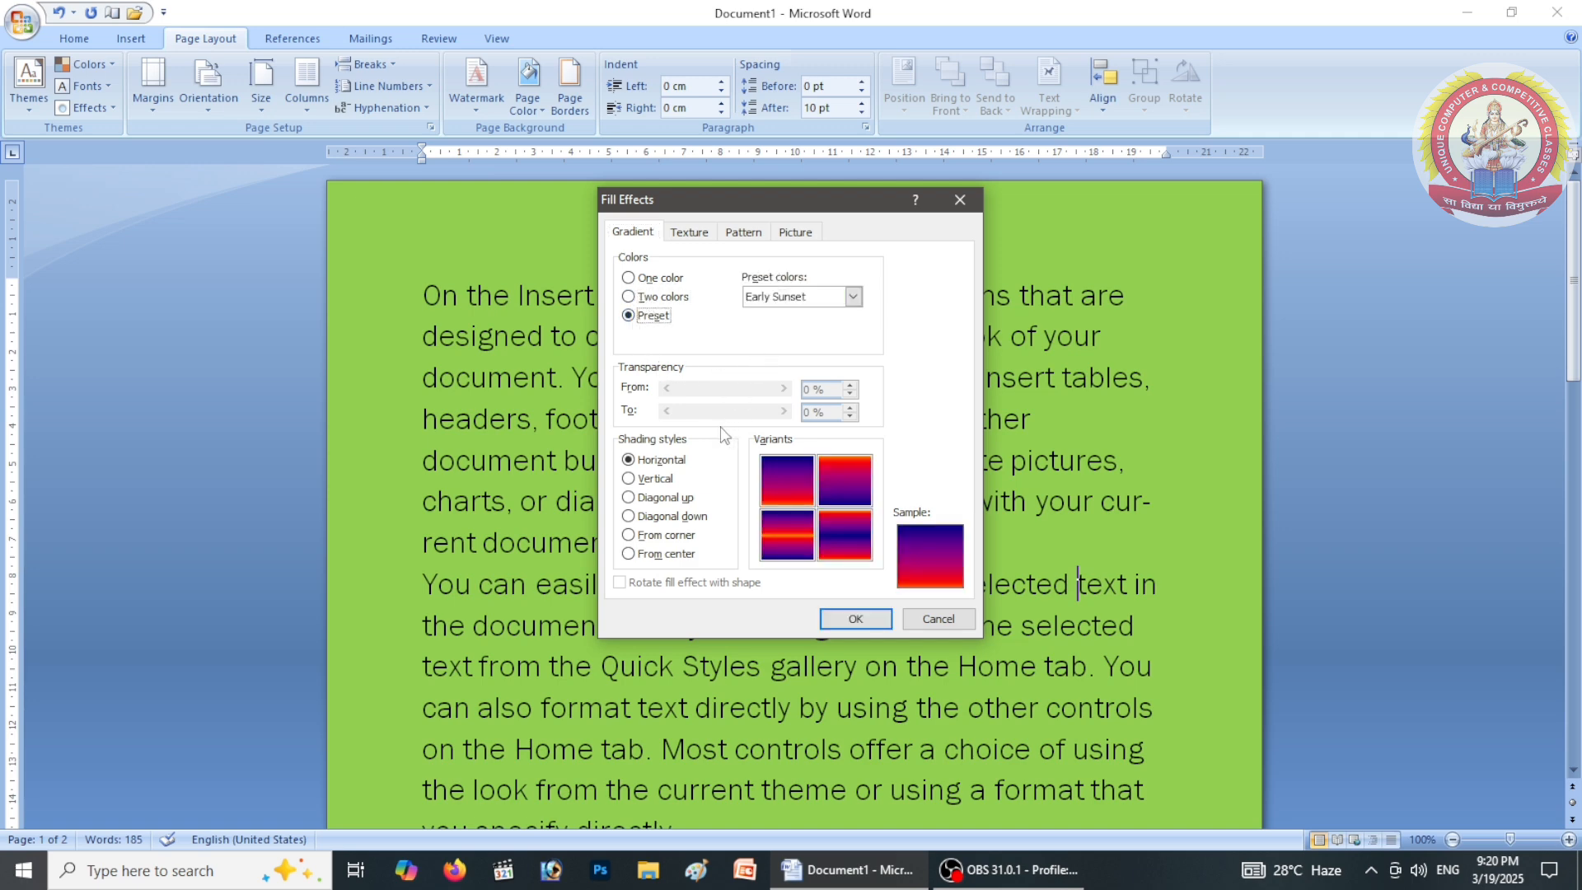
left_click(629, 482)
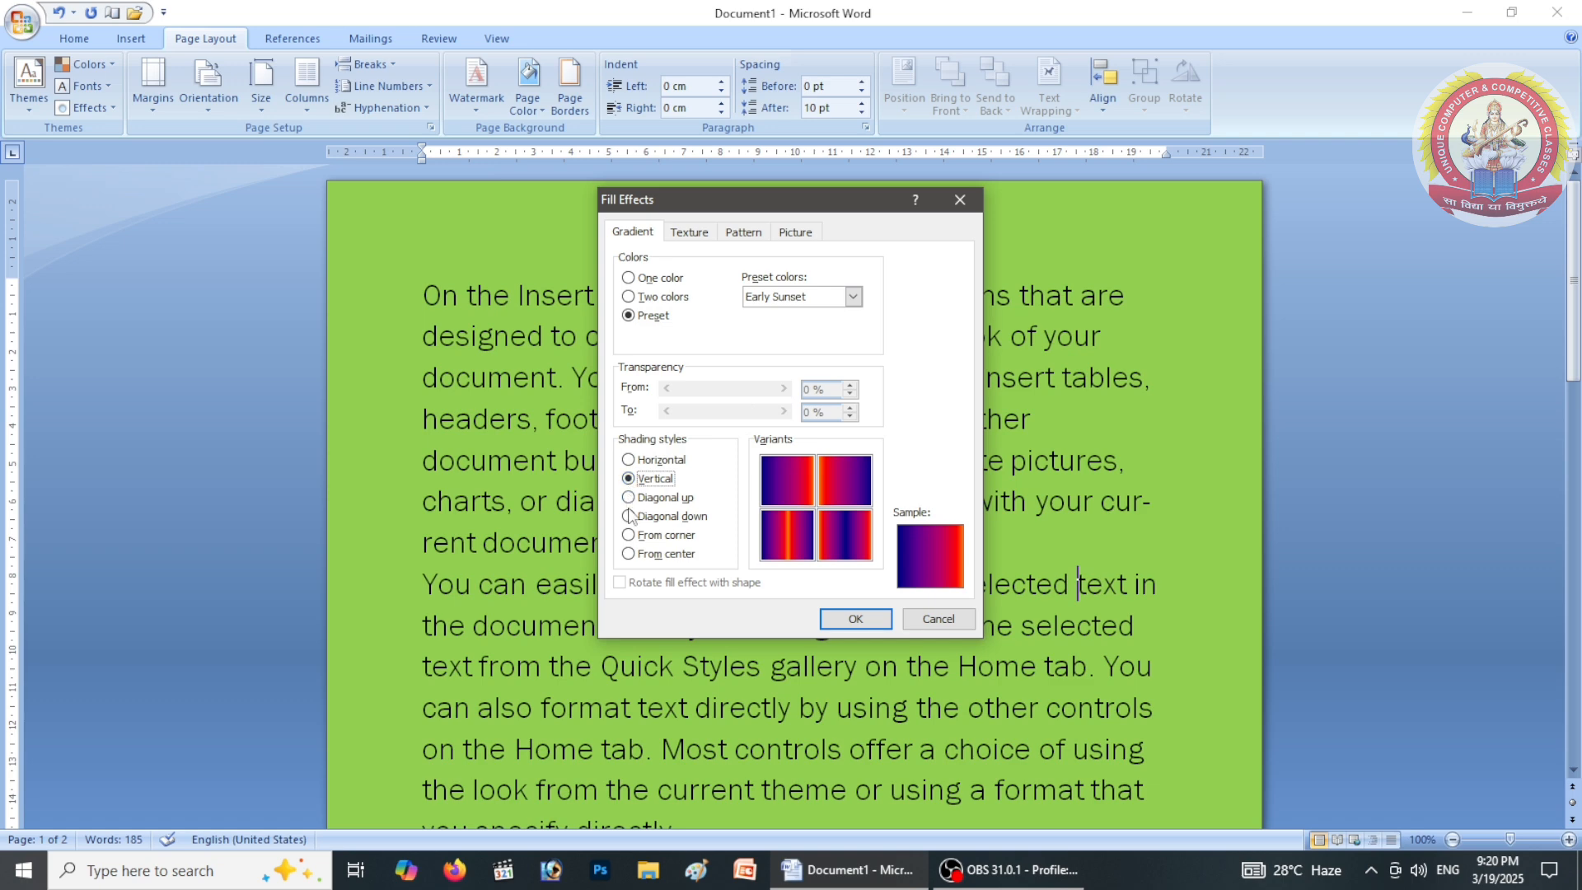
left_click(629, 499)
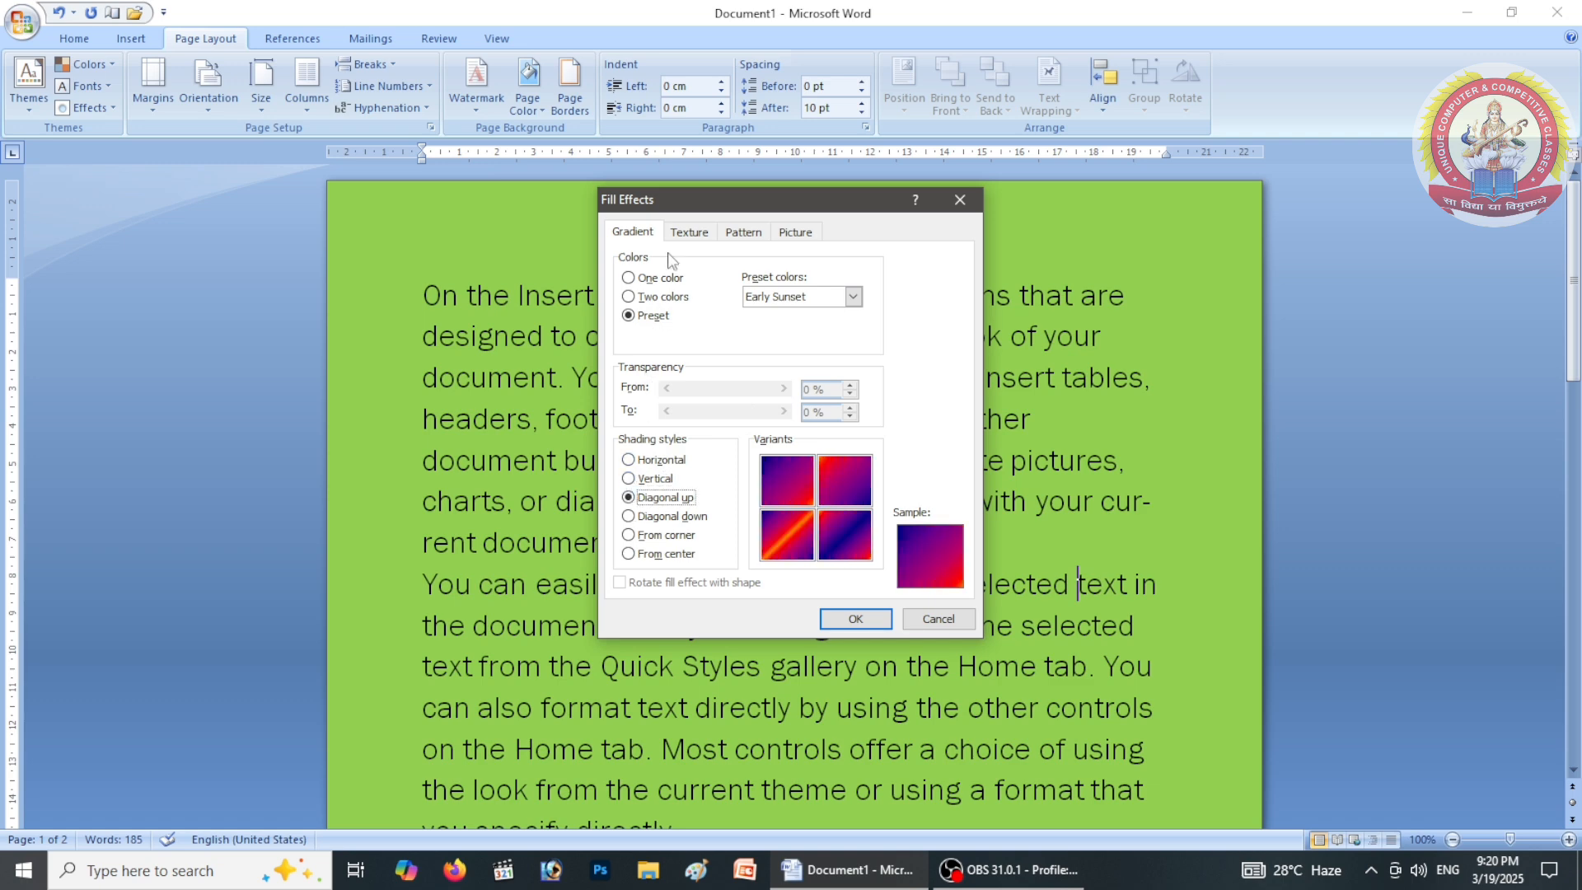
Try the Late Sunset preset, apply the Nightfall preset gradient with horizontal shading as the page background, and check it on the page
left_click(853, 296)
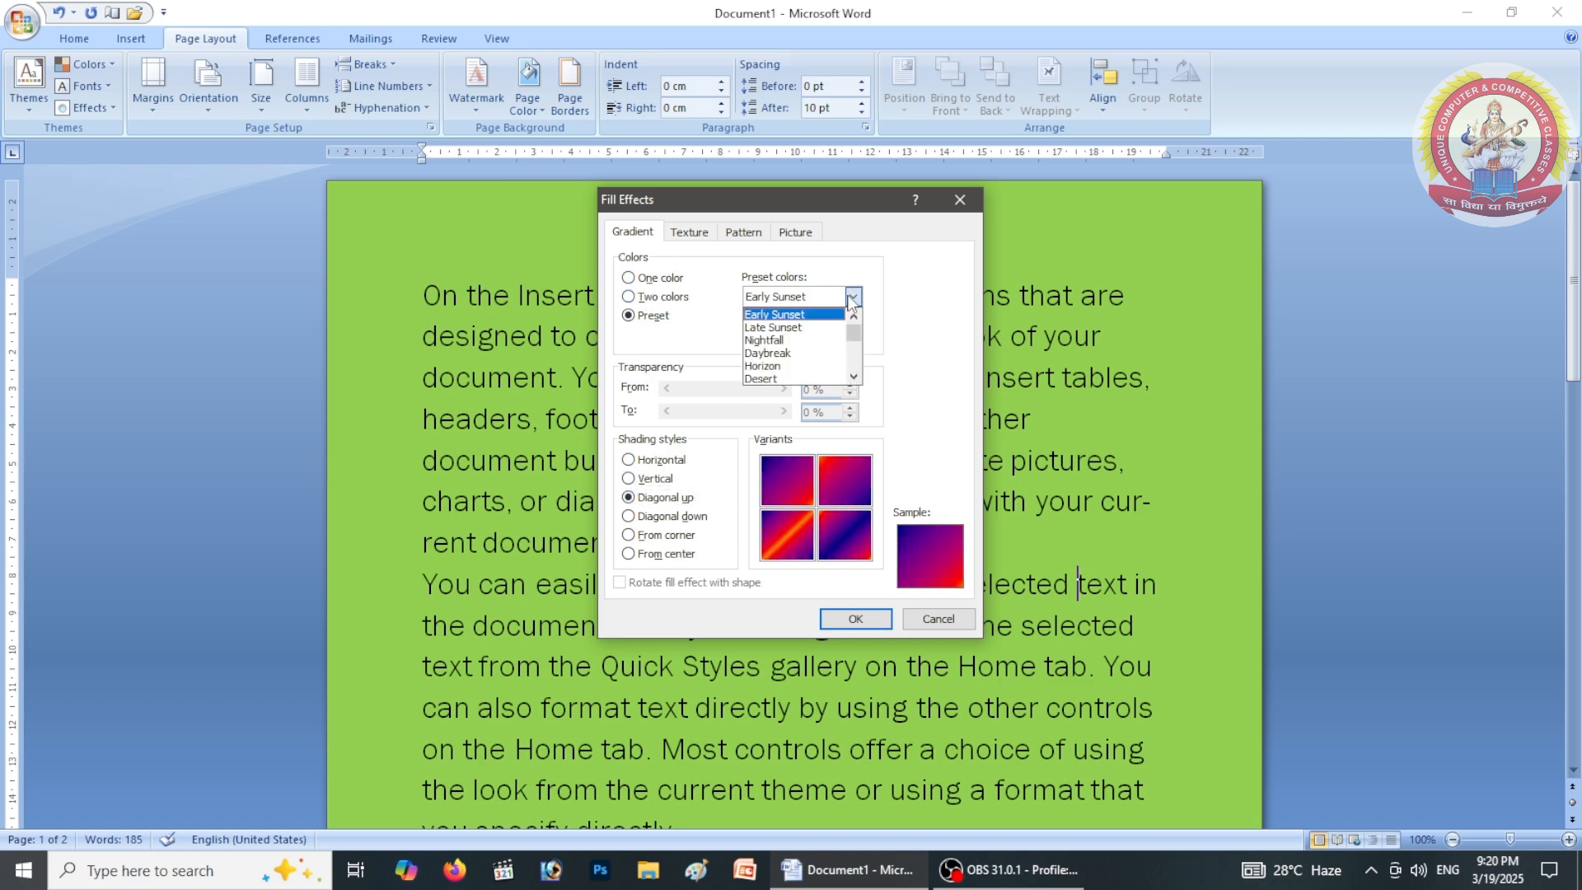
left_click(822, 328)
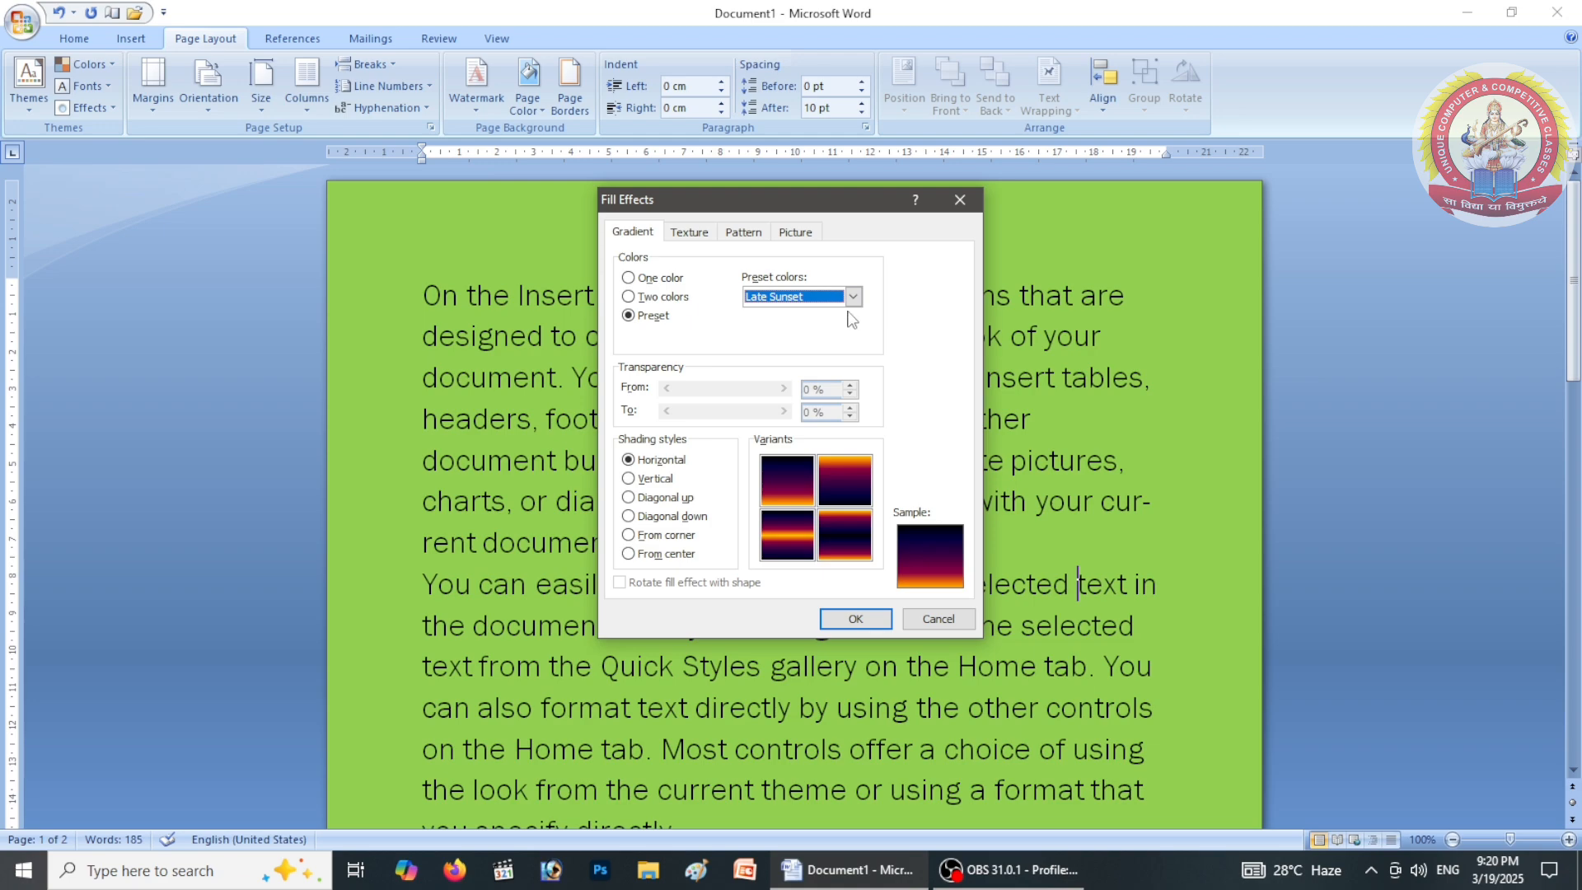
left_click(853, 298)
left_click(815, 340)
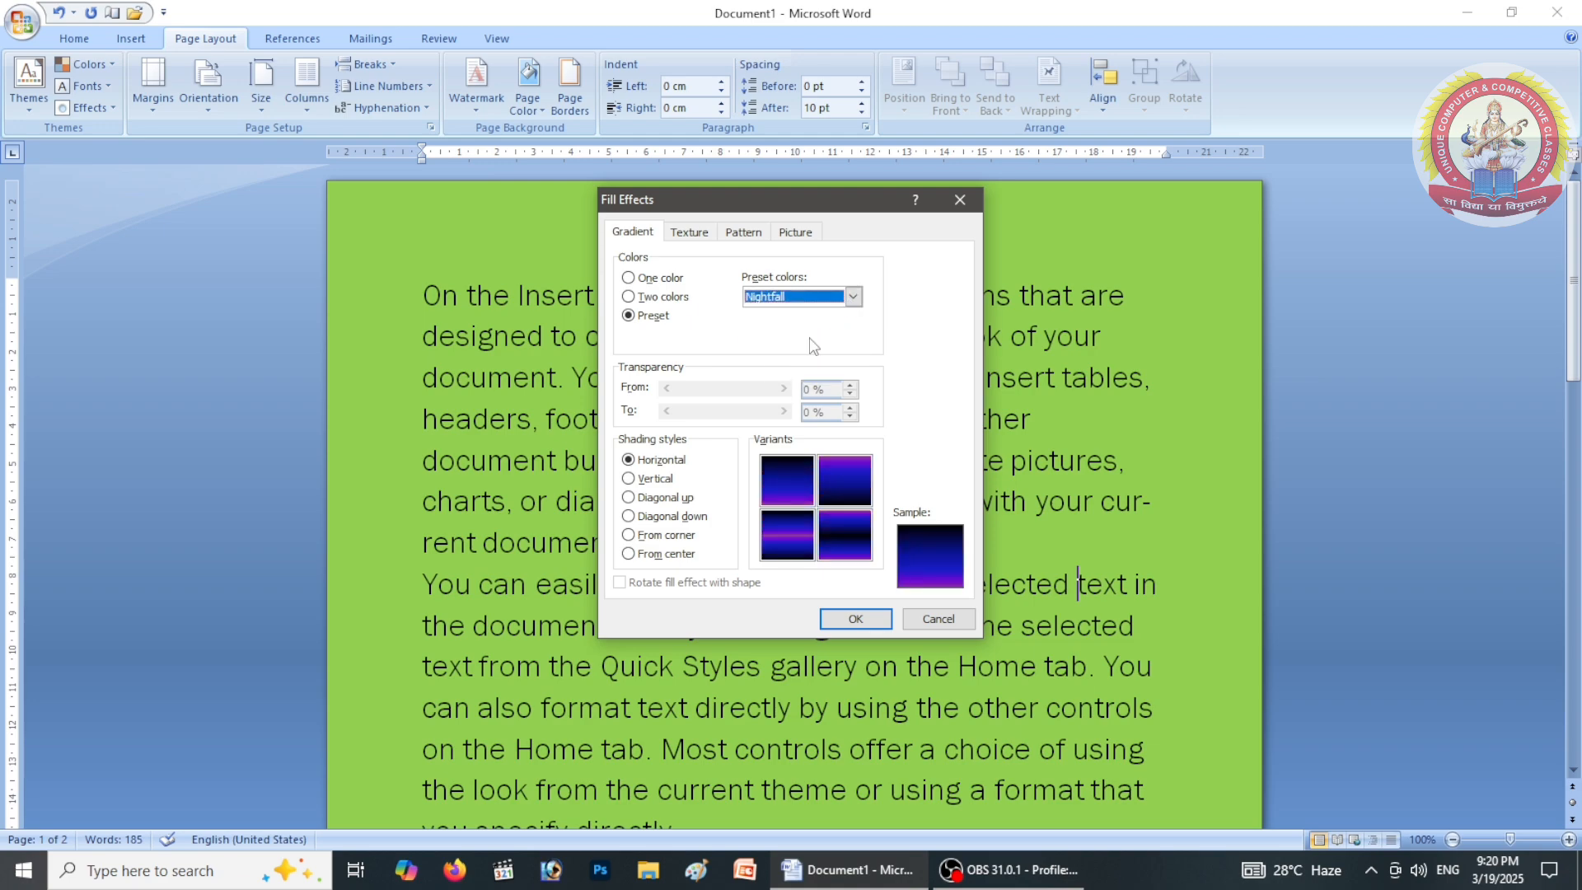
left_click(856, 620)
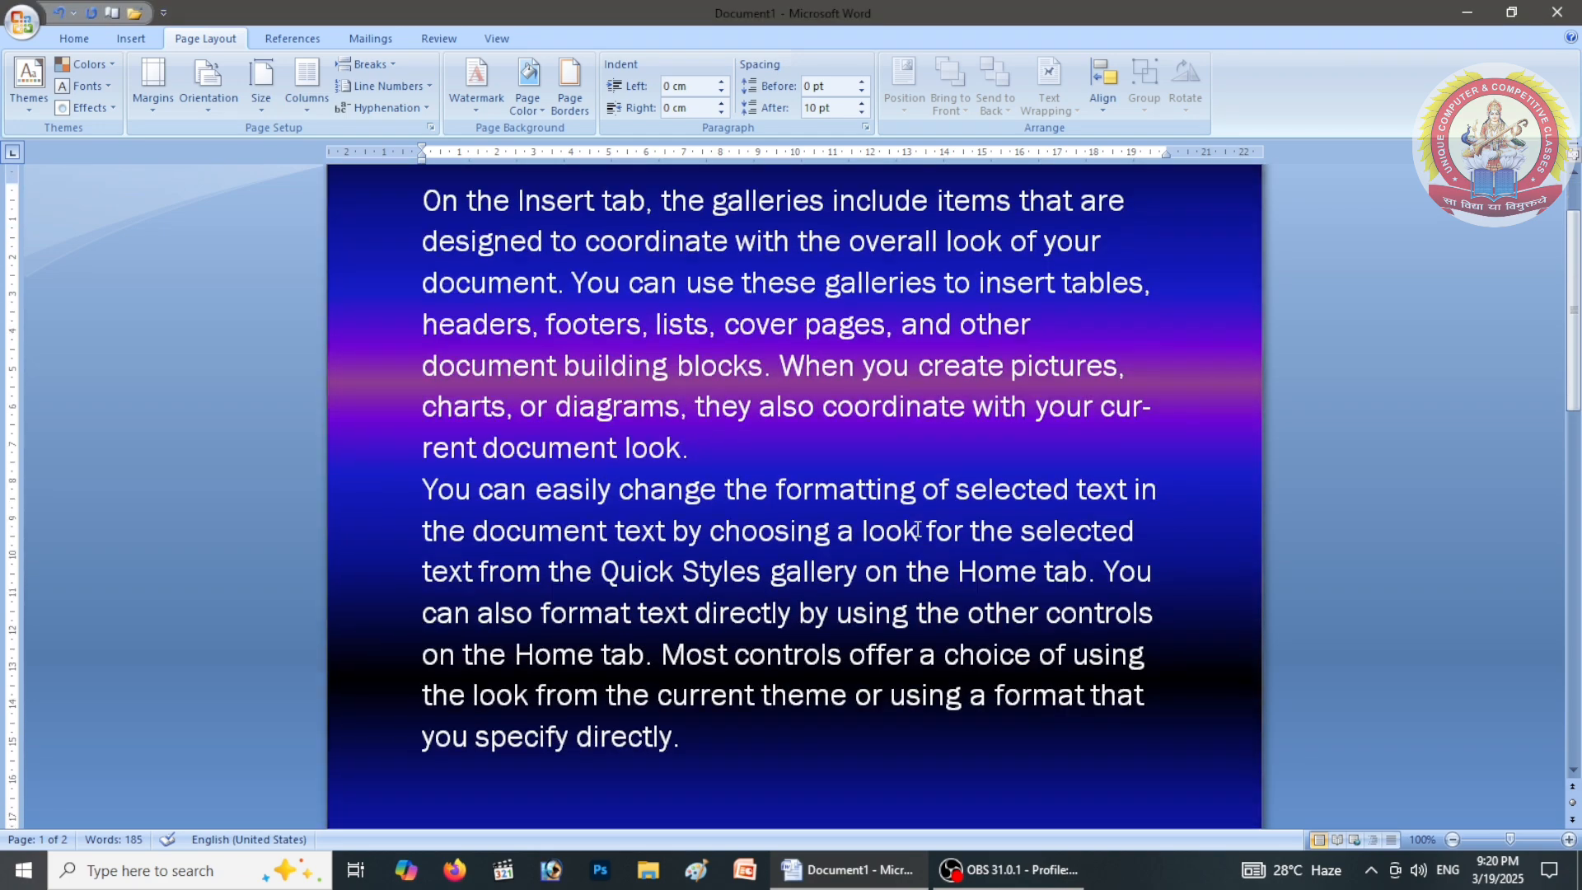
scroll(917, 529, "down", 2)
scroll(918, 529, "down", 2)
scroll(918, 529, "up", 4)
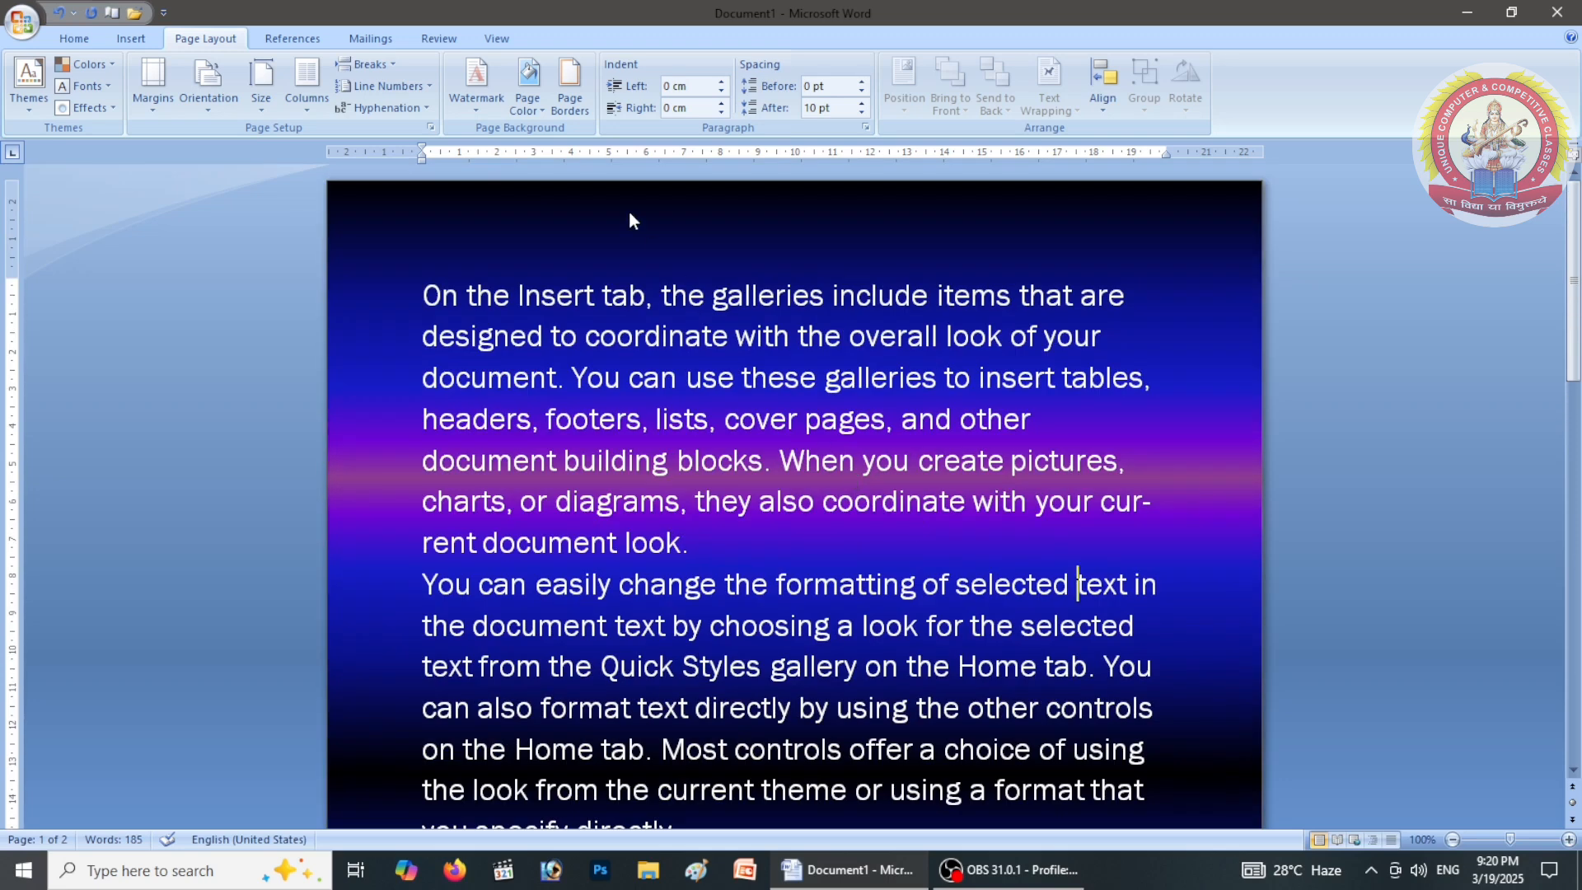
Apply the Daybreak preset gradient with horizontal shading as the page background and check it across both pages
left_click(531, 109)
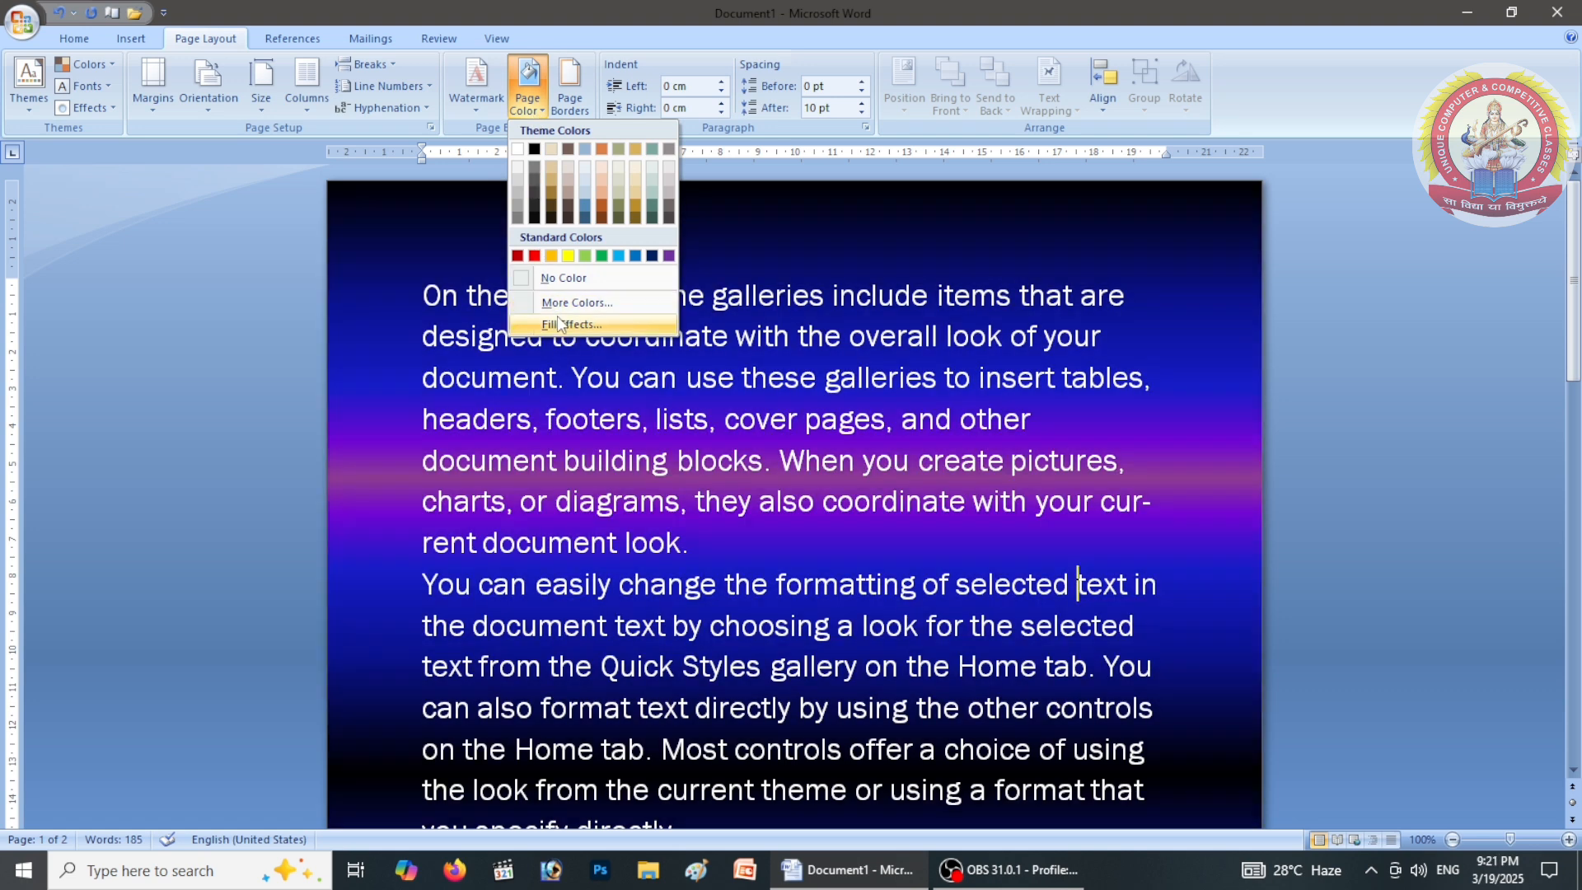
left_click(558, 323)
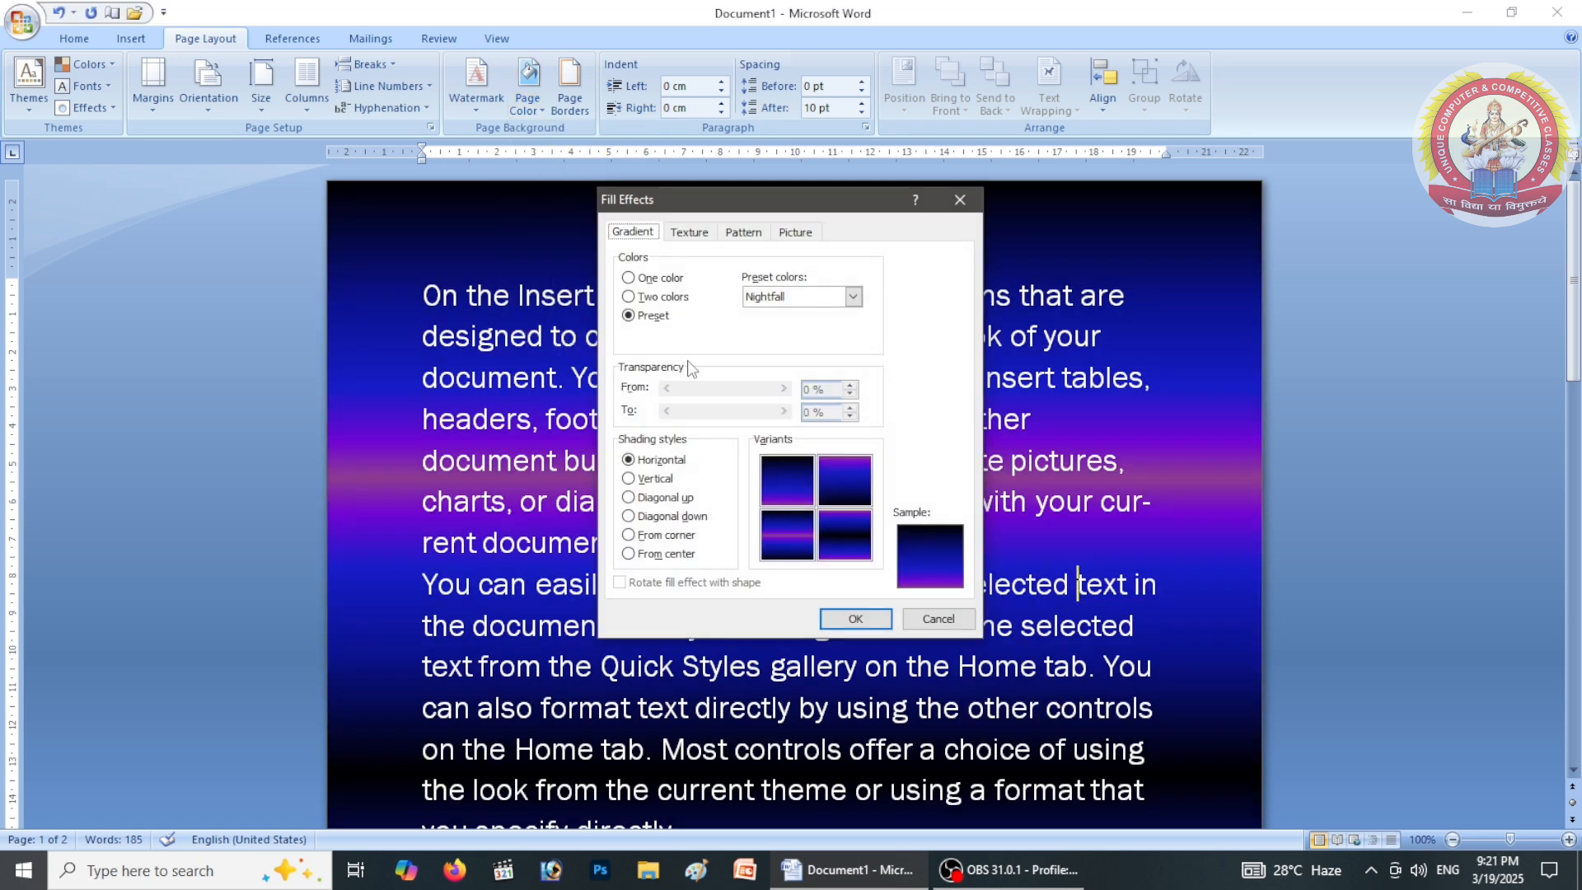
left_click(853, 296)
left_click(828, 354)
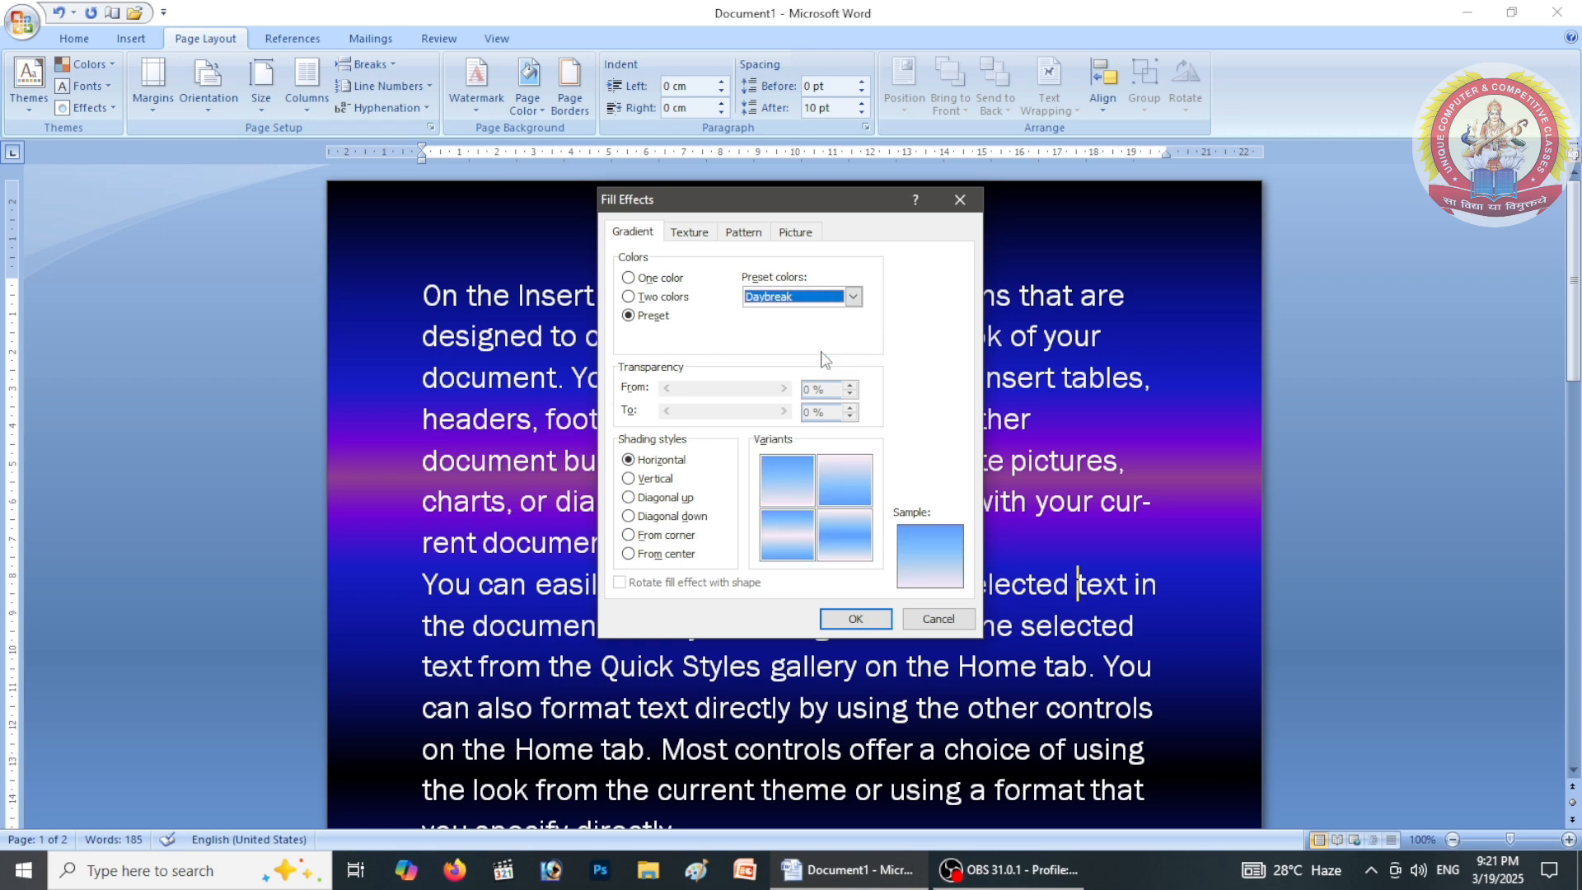
left_click(857, 617)
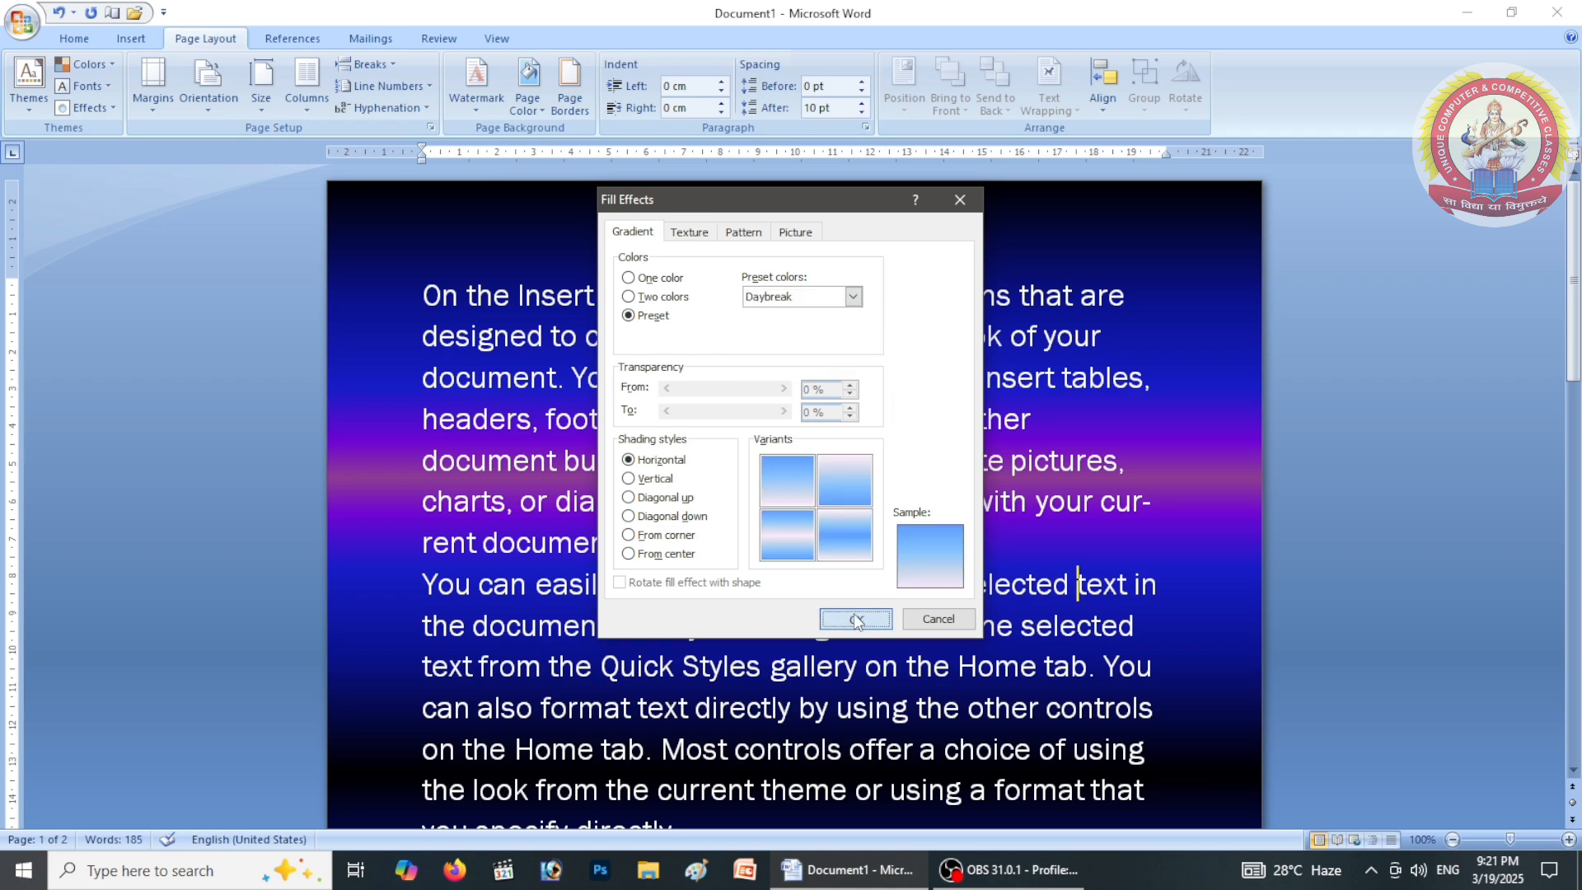
scroll(856, 565, "down", 3)
scroll(855, 563, "down", 4)
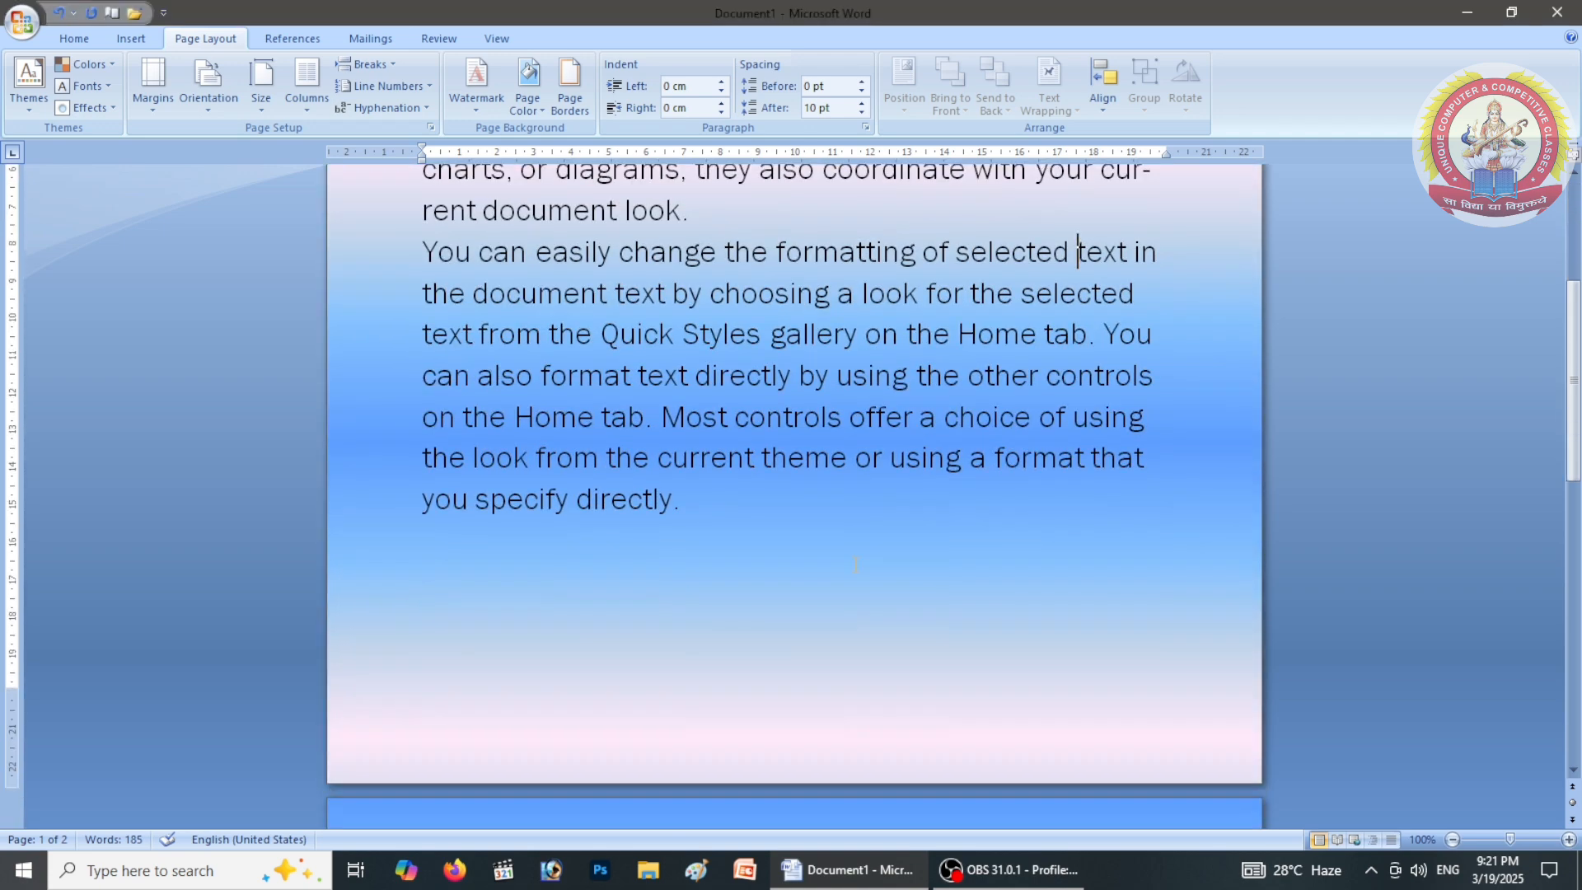
scroll(855, 563, "up", 3)
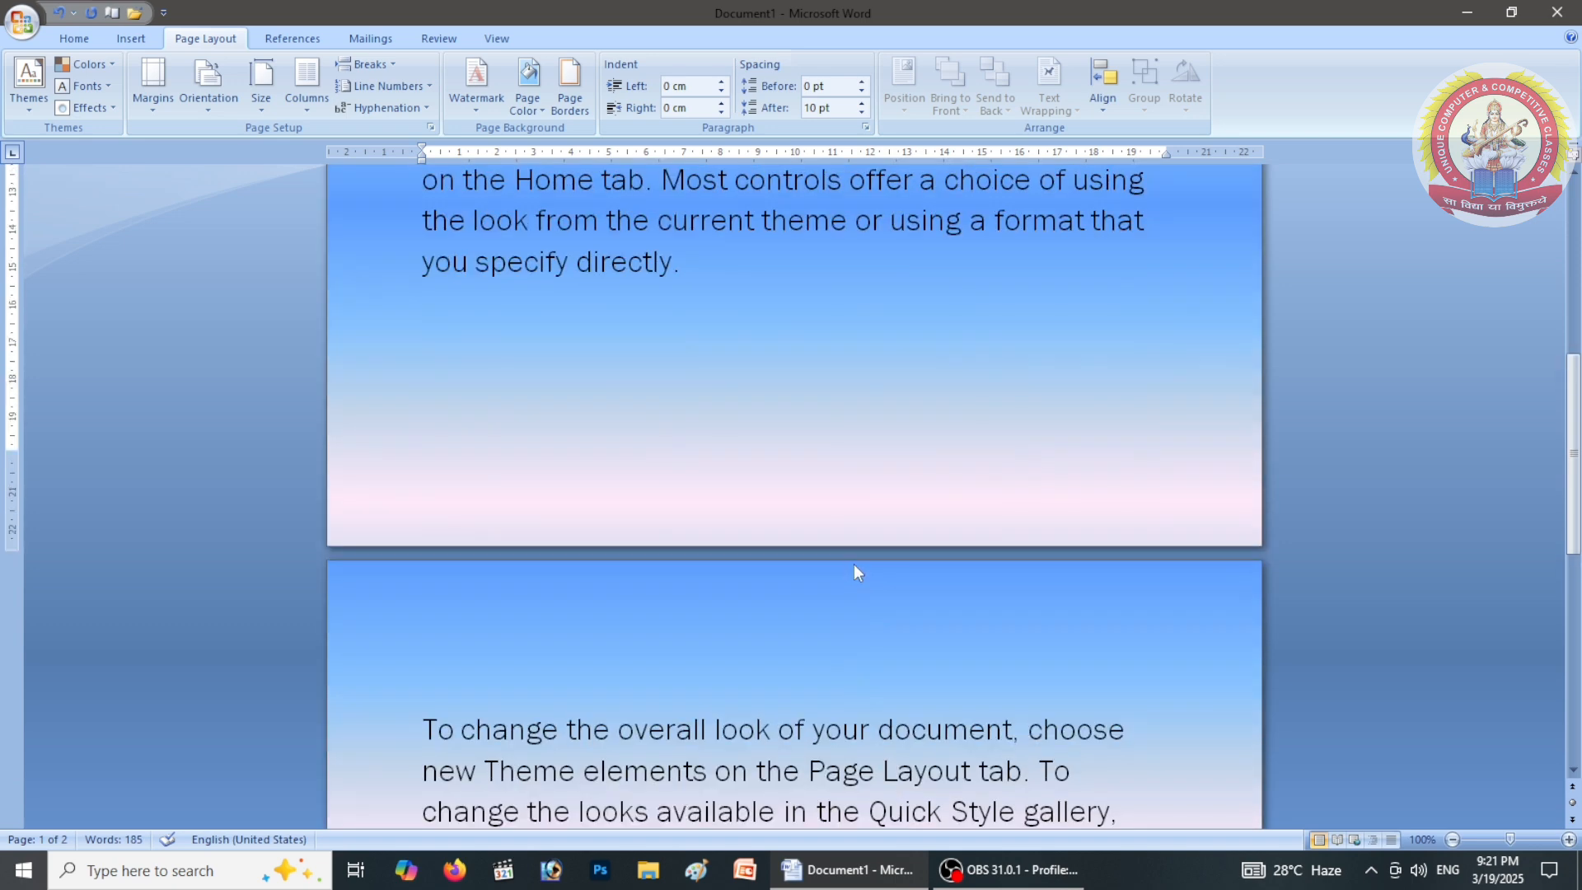
scroll(855, 563, "up", 2)
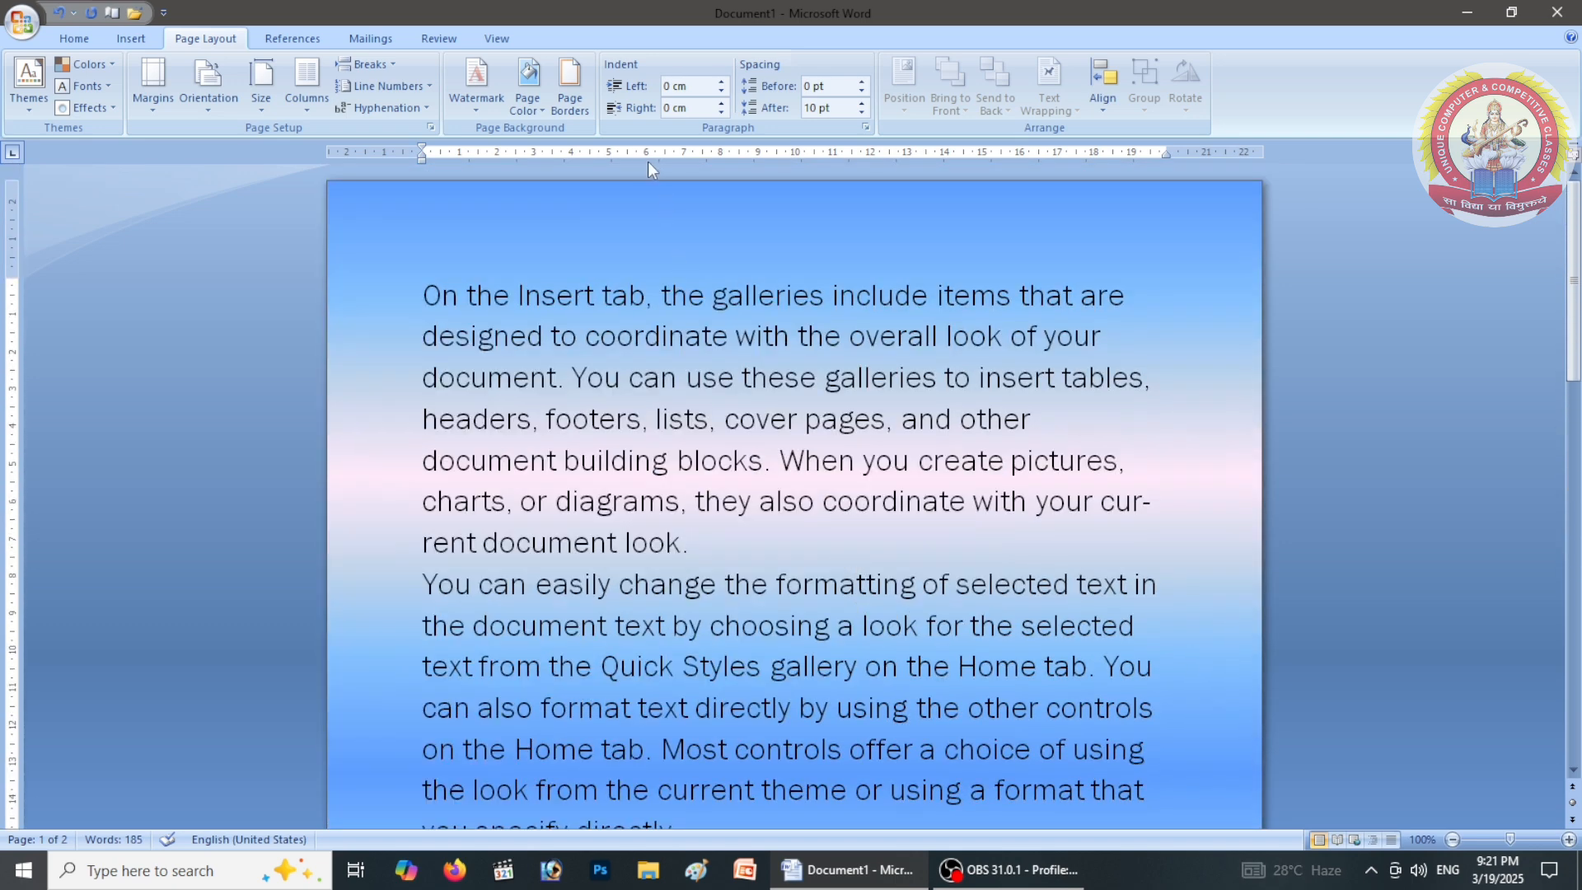
Remove the gradient background by setting the page color to No Color
left_click(534, 107)
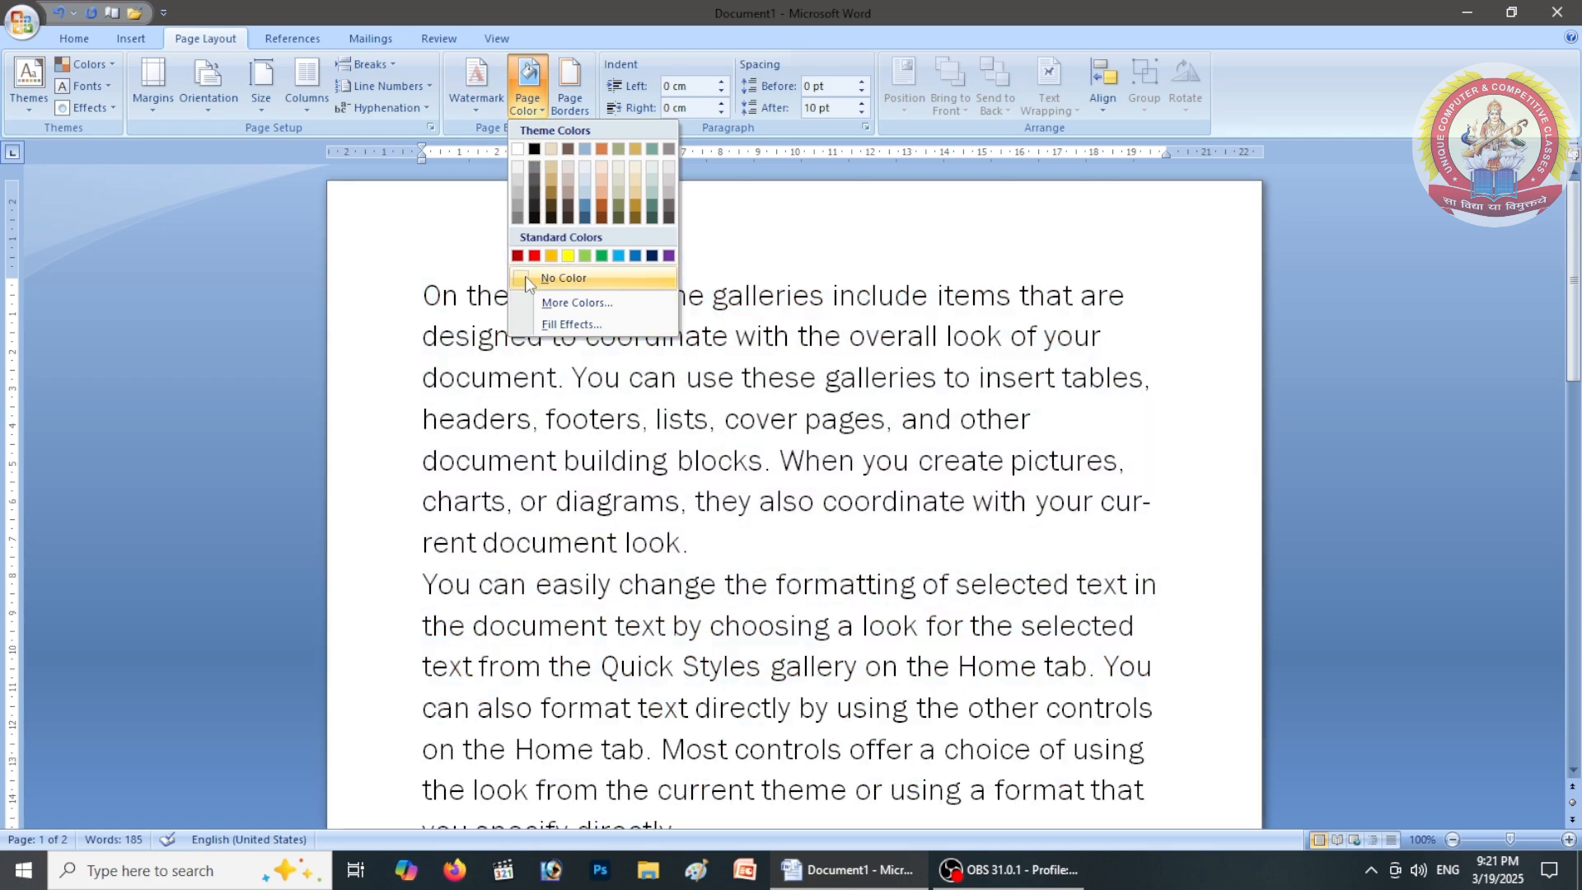
left_click(528, 280)
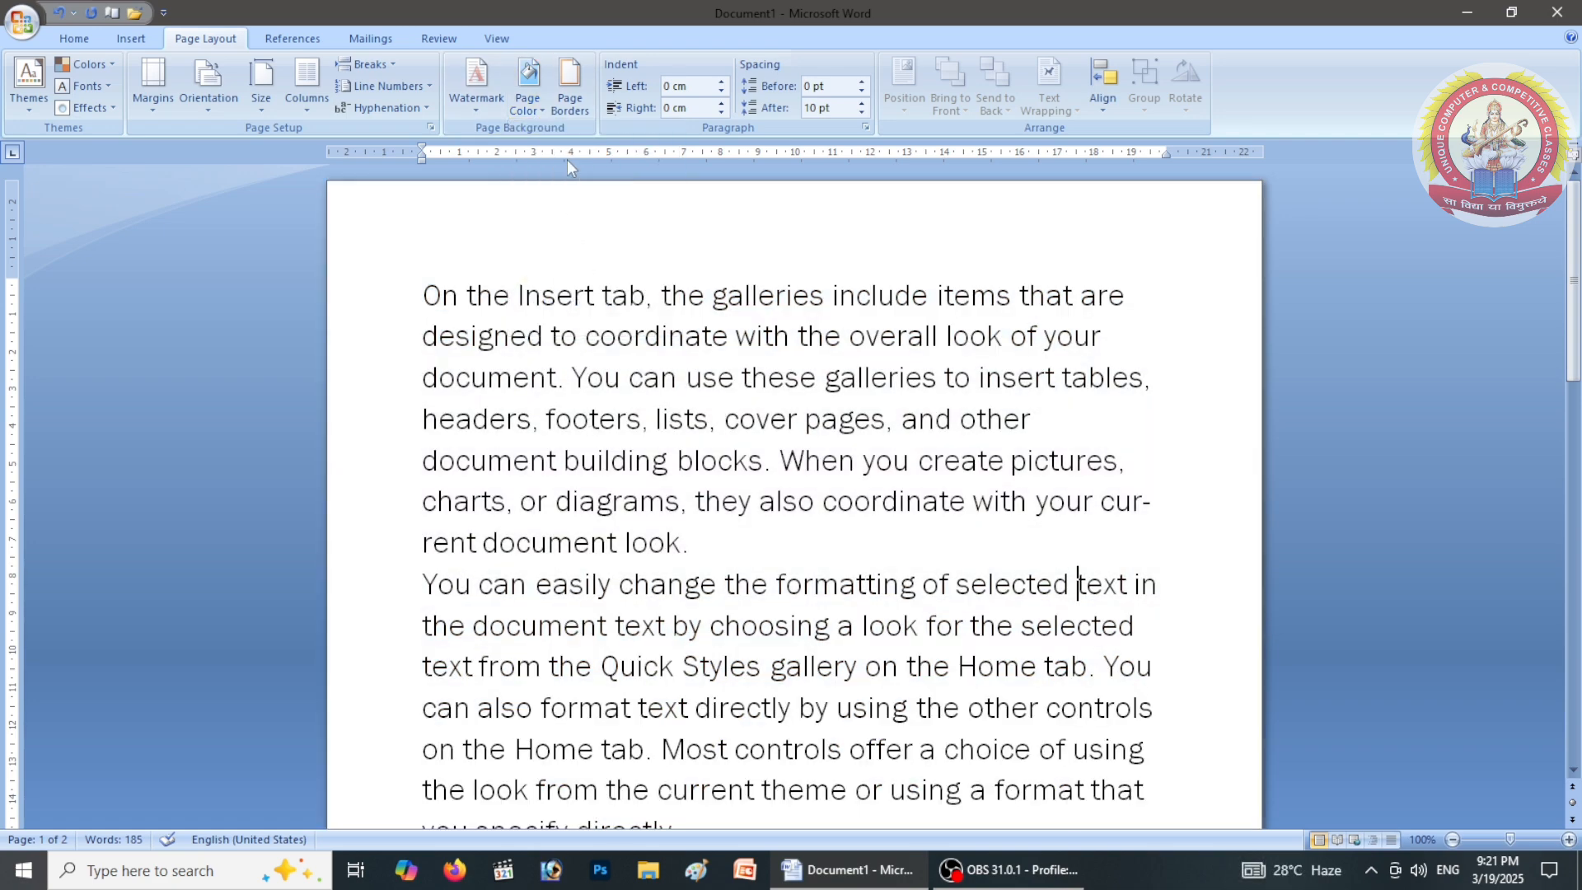
Add a box page border in the thick triple-line style, 3 pt wide, to the whole document
left_click(573, 94)
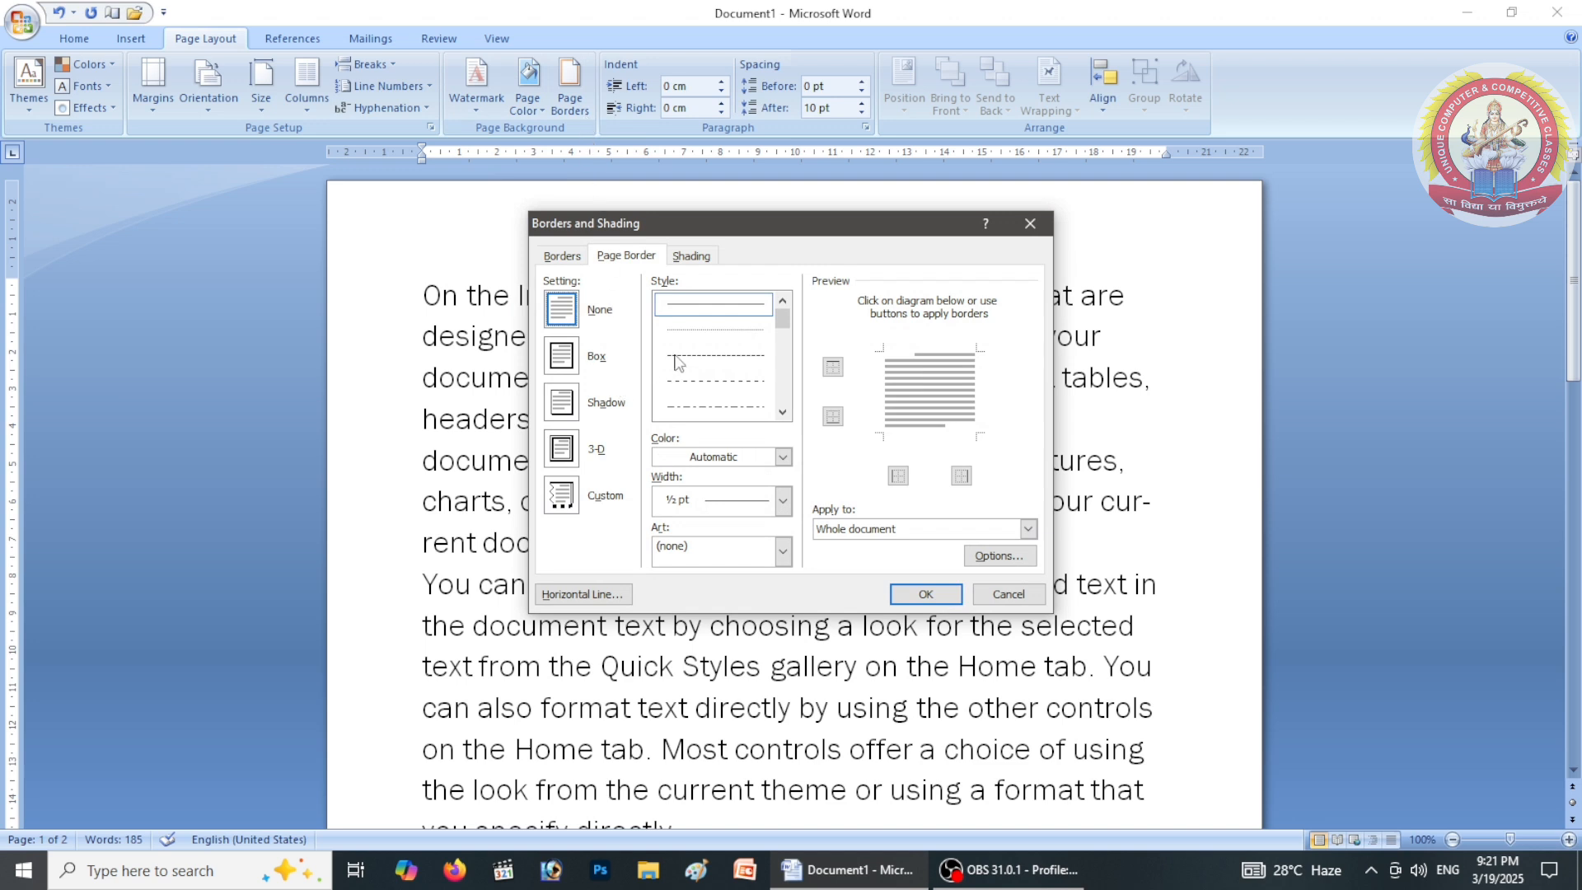
left_click(782, 411)
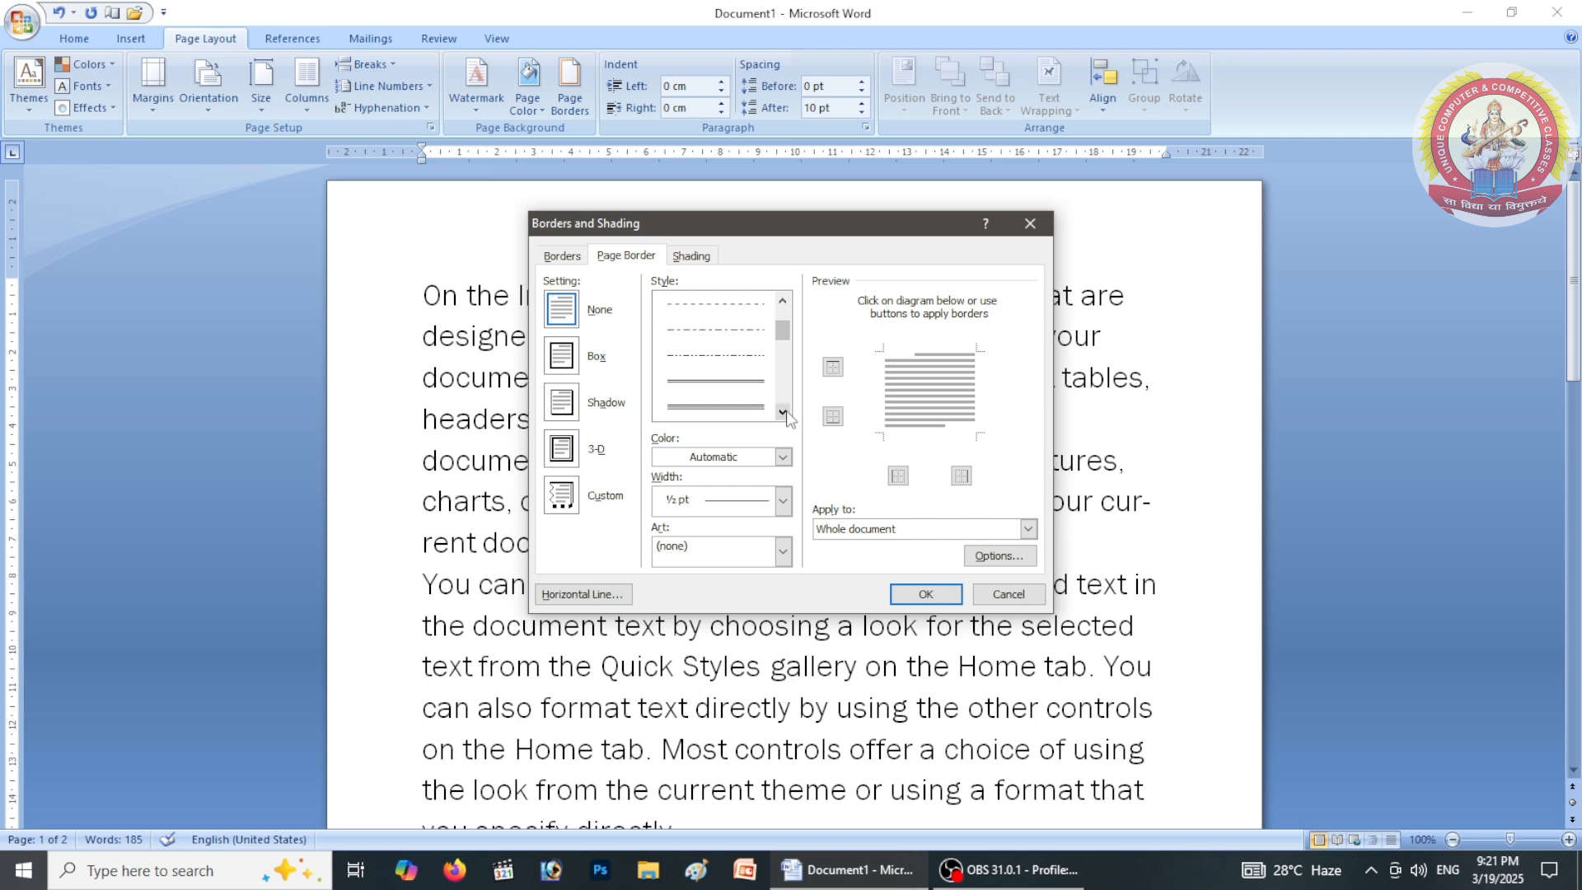
left_click(785, 413)
left_click(785, 413)
left_click(785, 413)
left_click(785, 413)
left_click(785, 413)
left_click(785, 413)
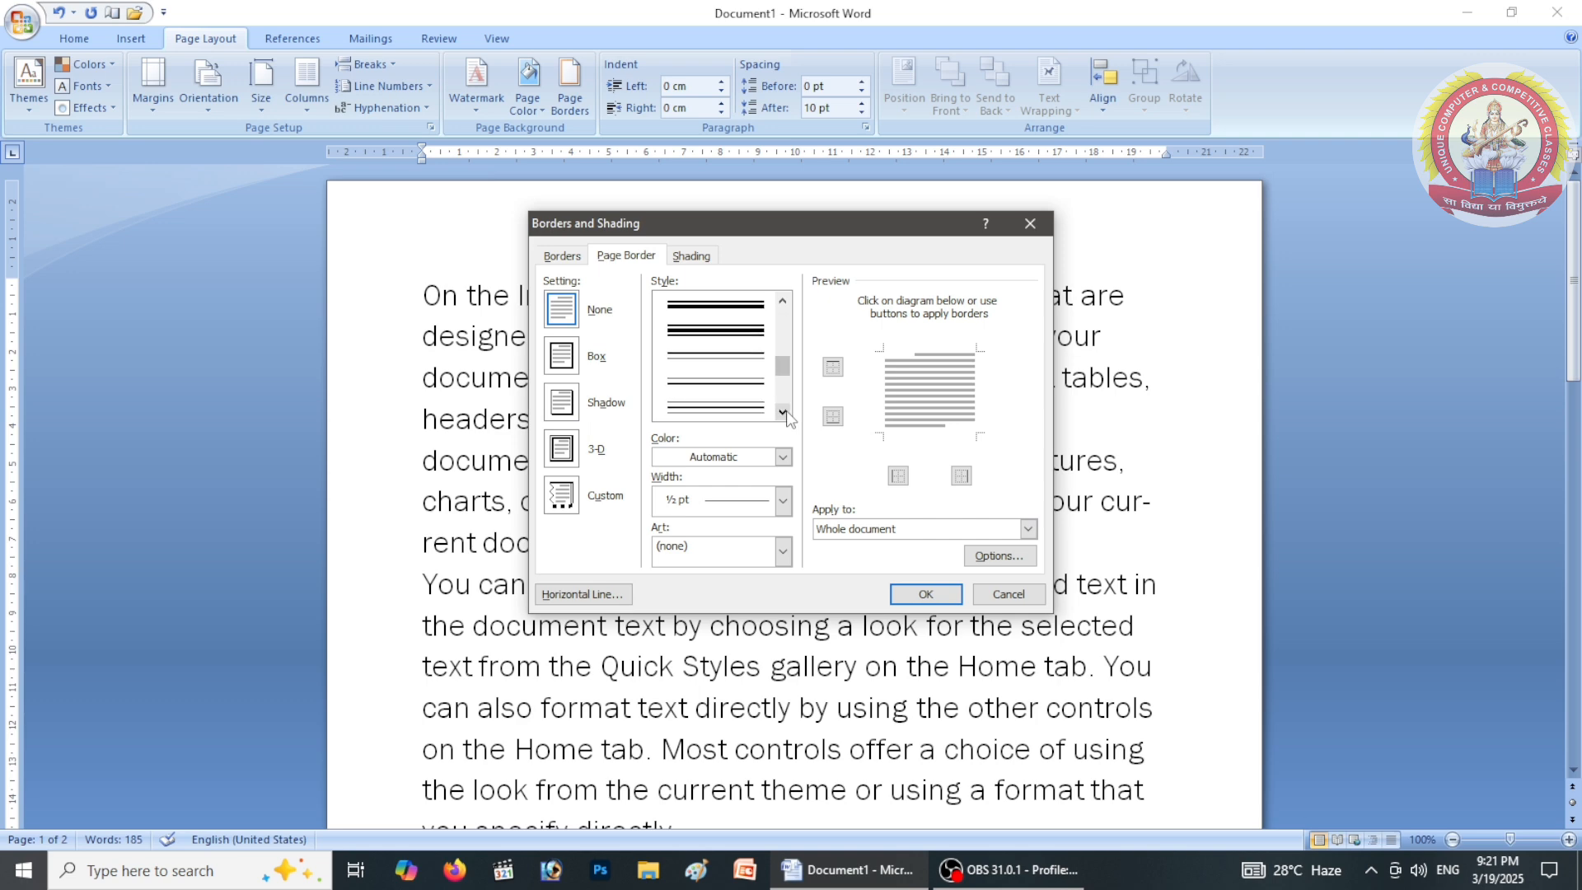
left_click(701, 331)
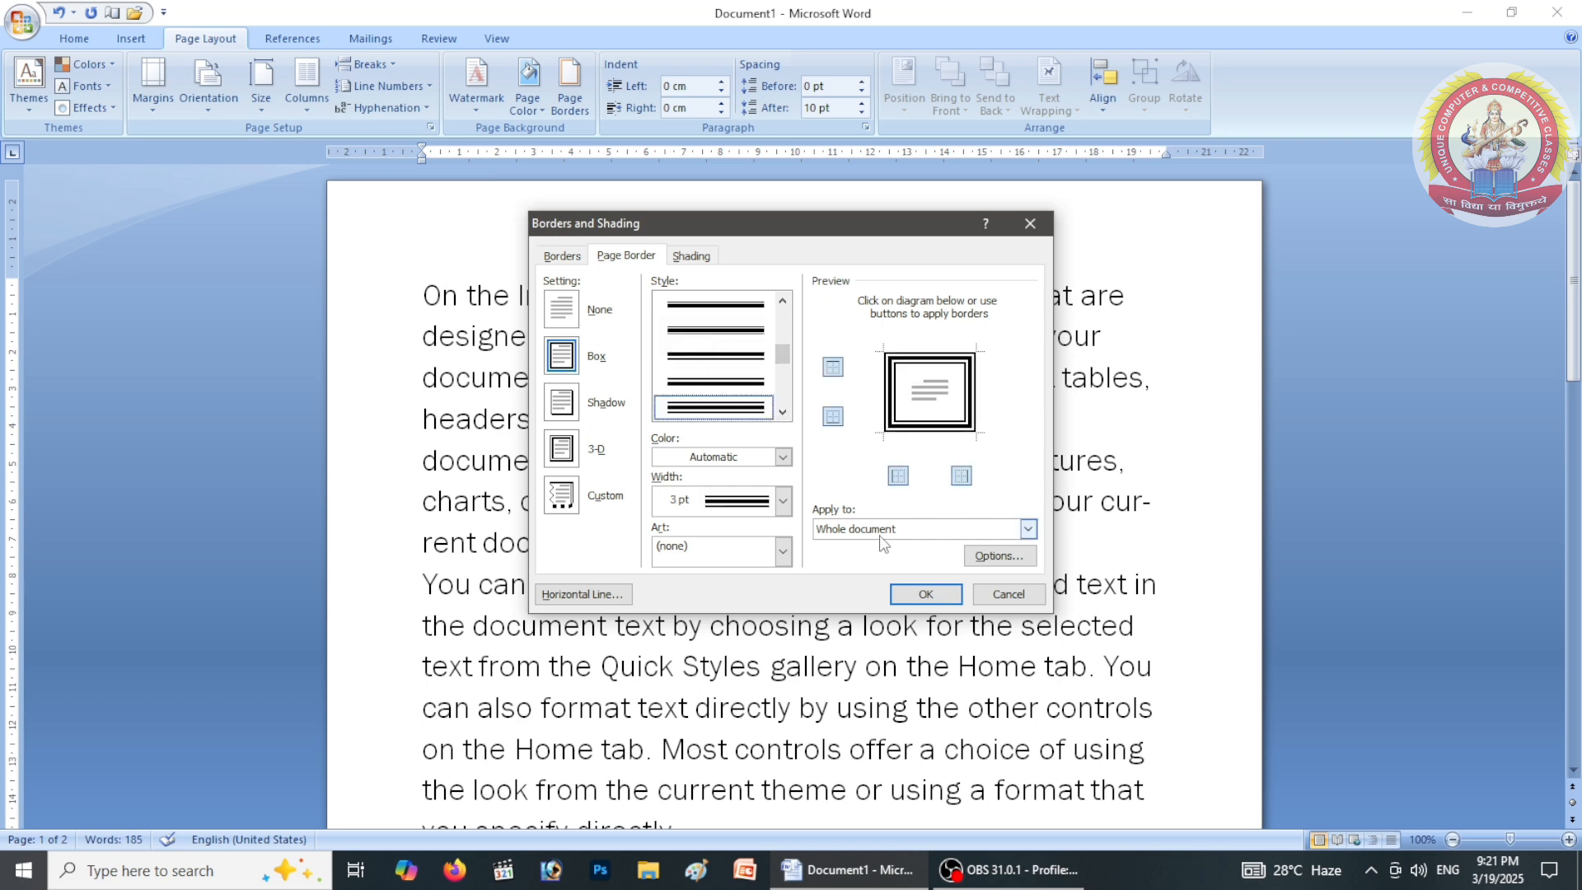
left_click(922, 594)
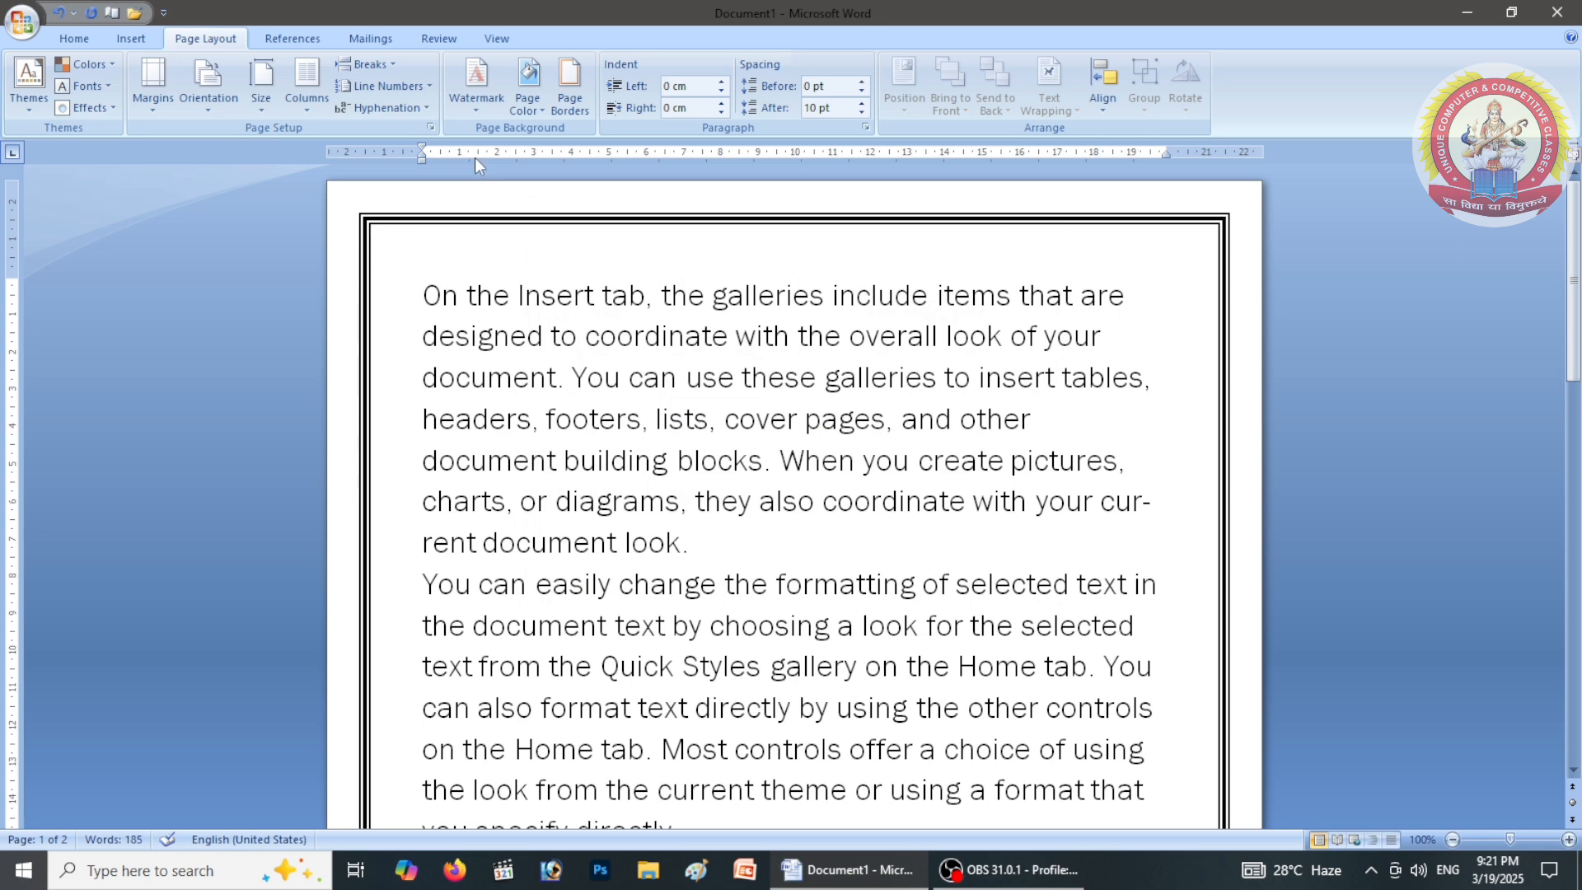
Change the page border color to standard red and preview a light orange page color behind it without applying it
left_click(567, 107)
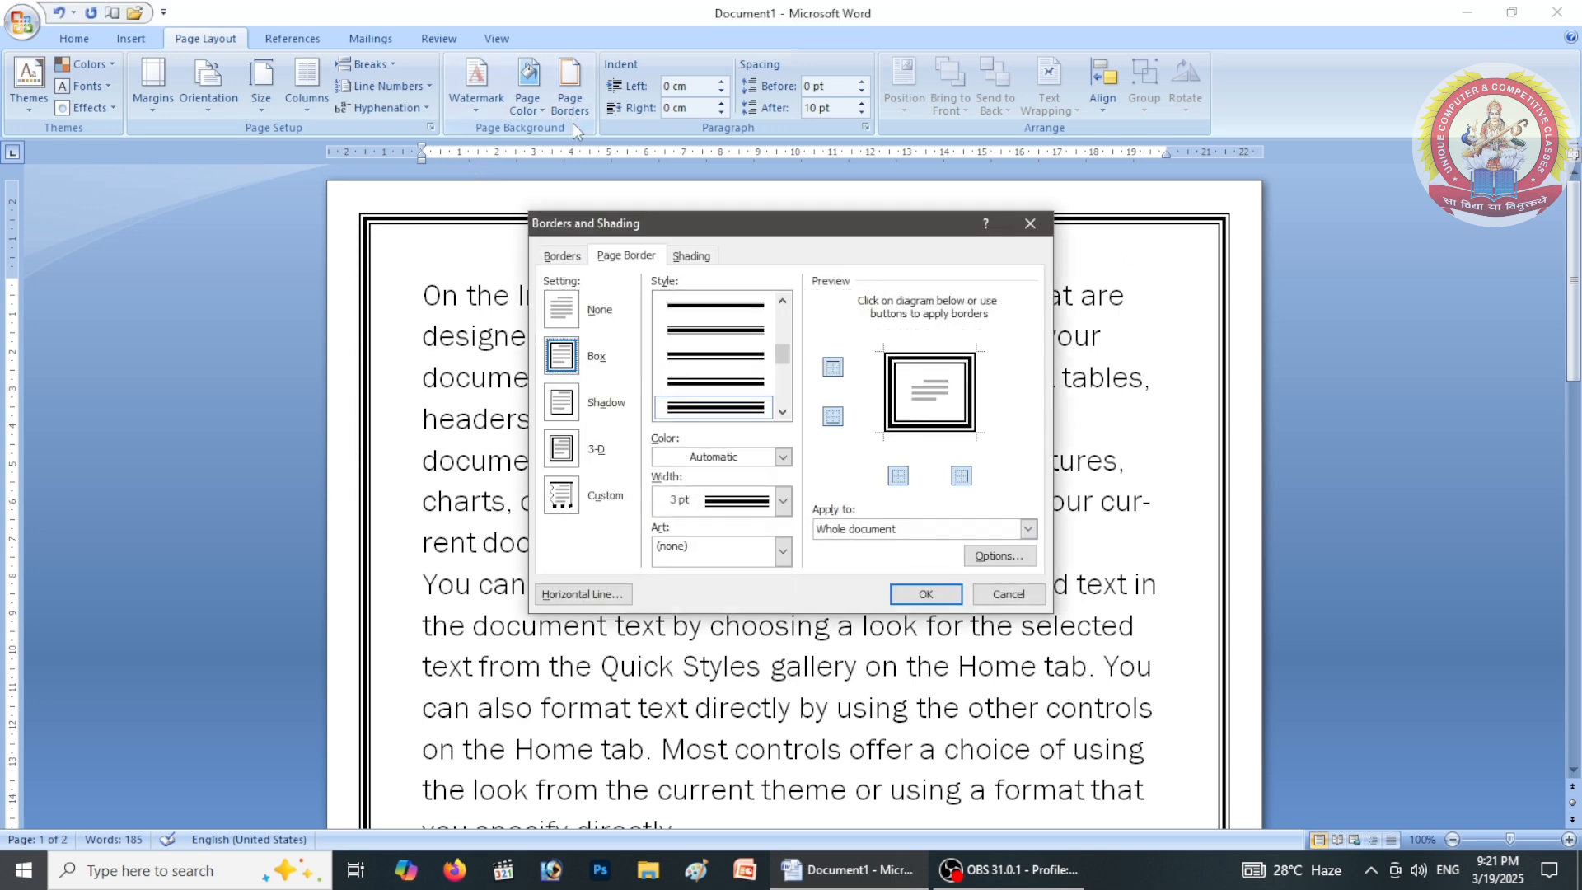
left_click(783, 458)
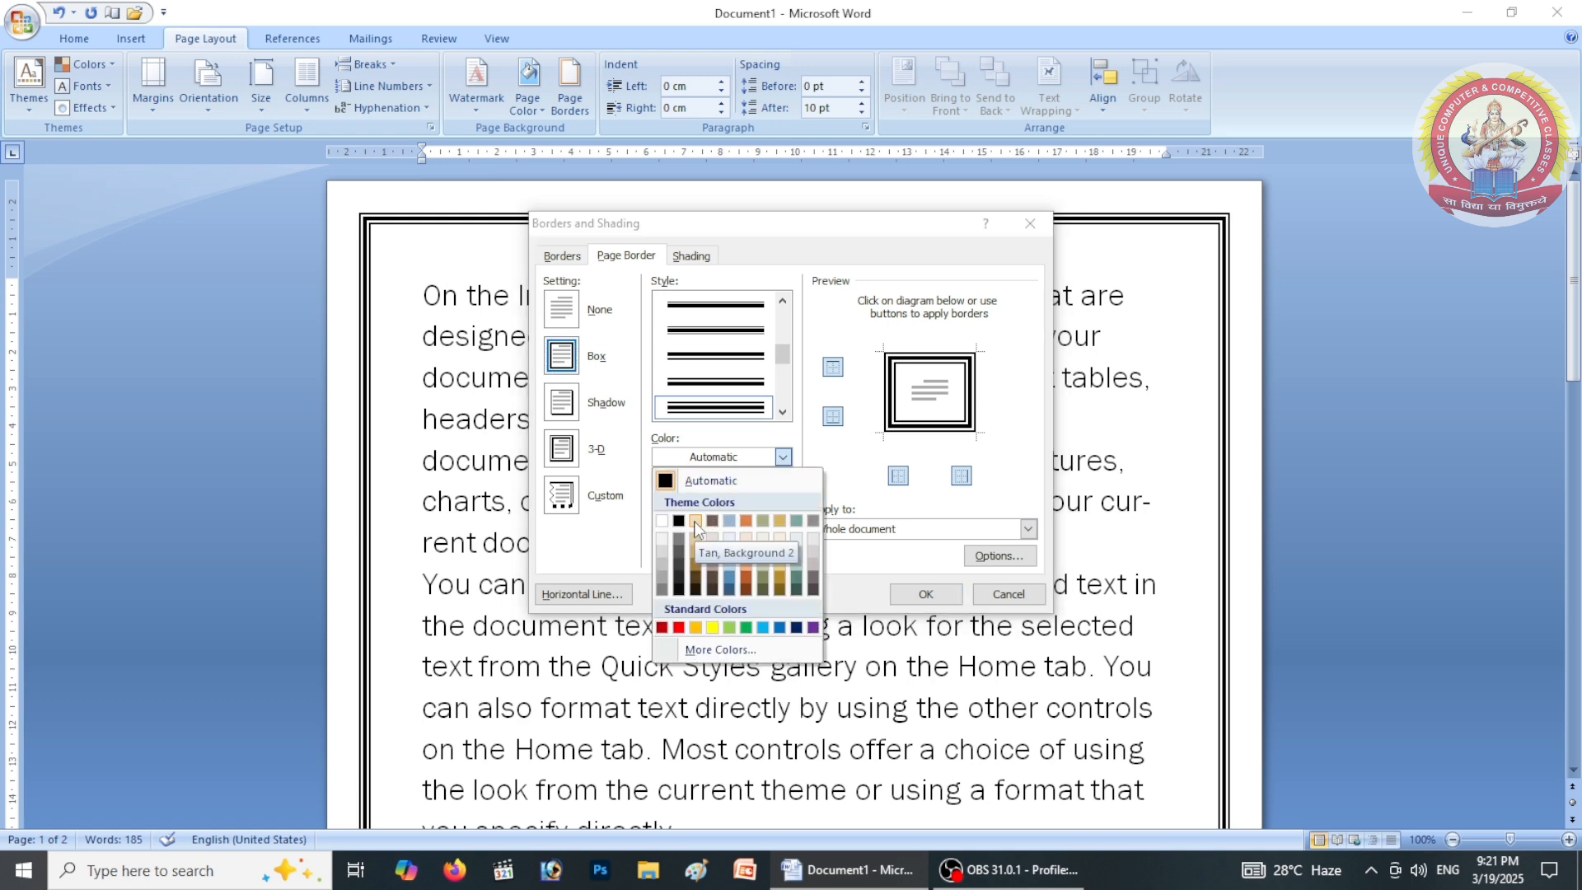
left_click(678, 628)
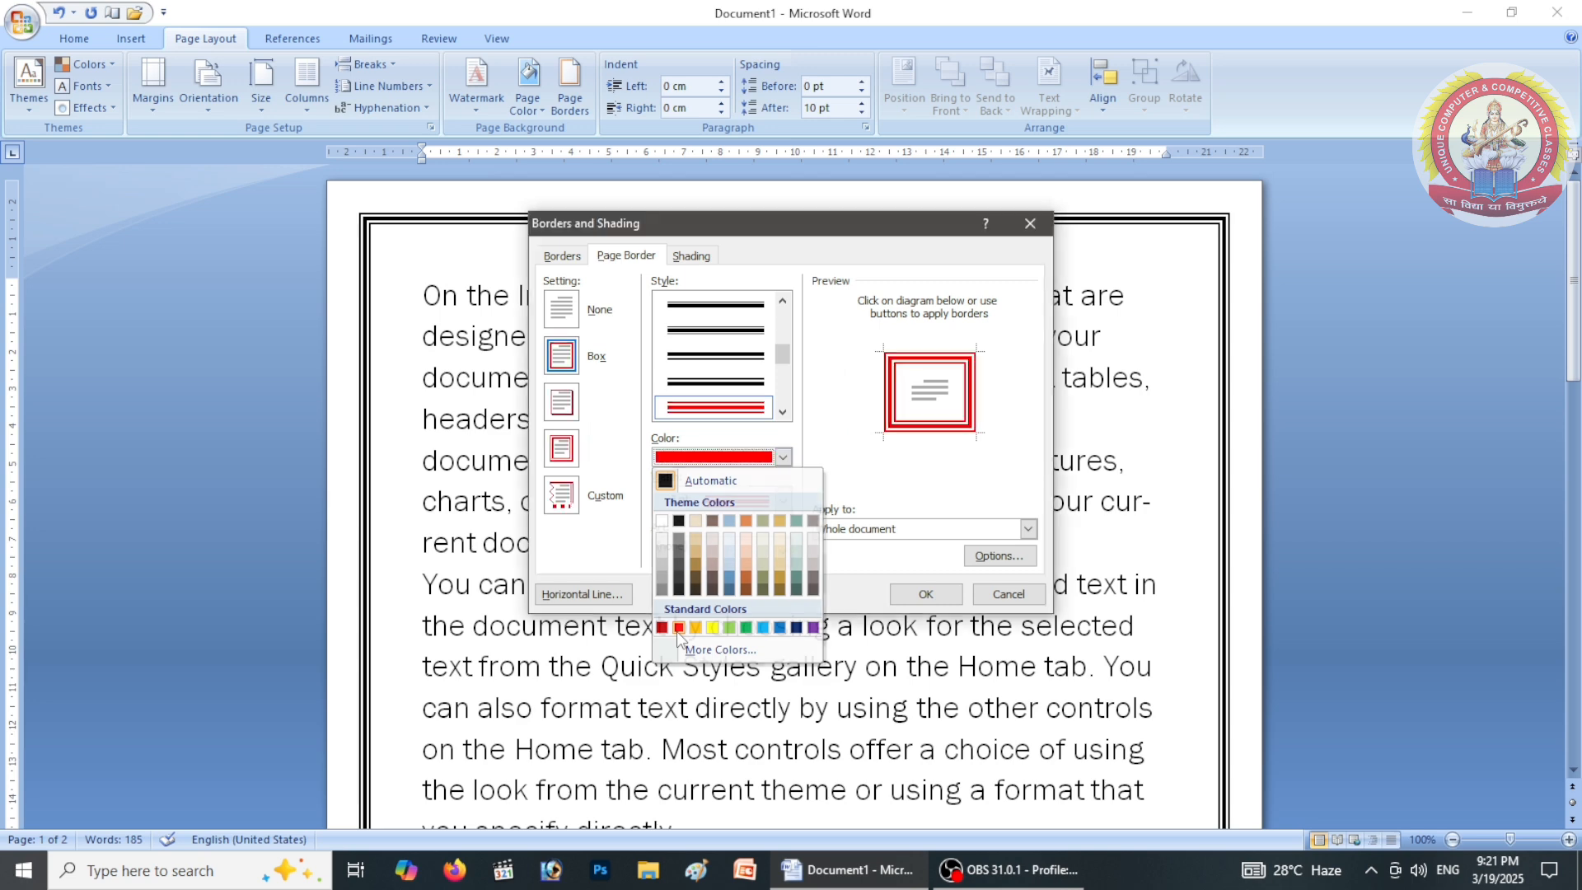
left_click(924, 594)
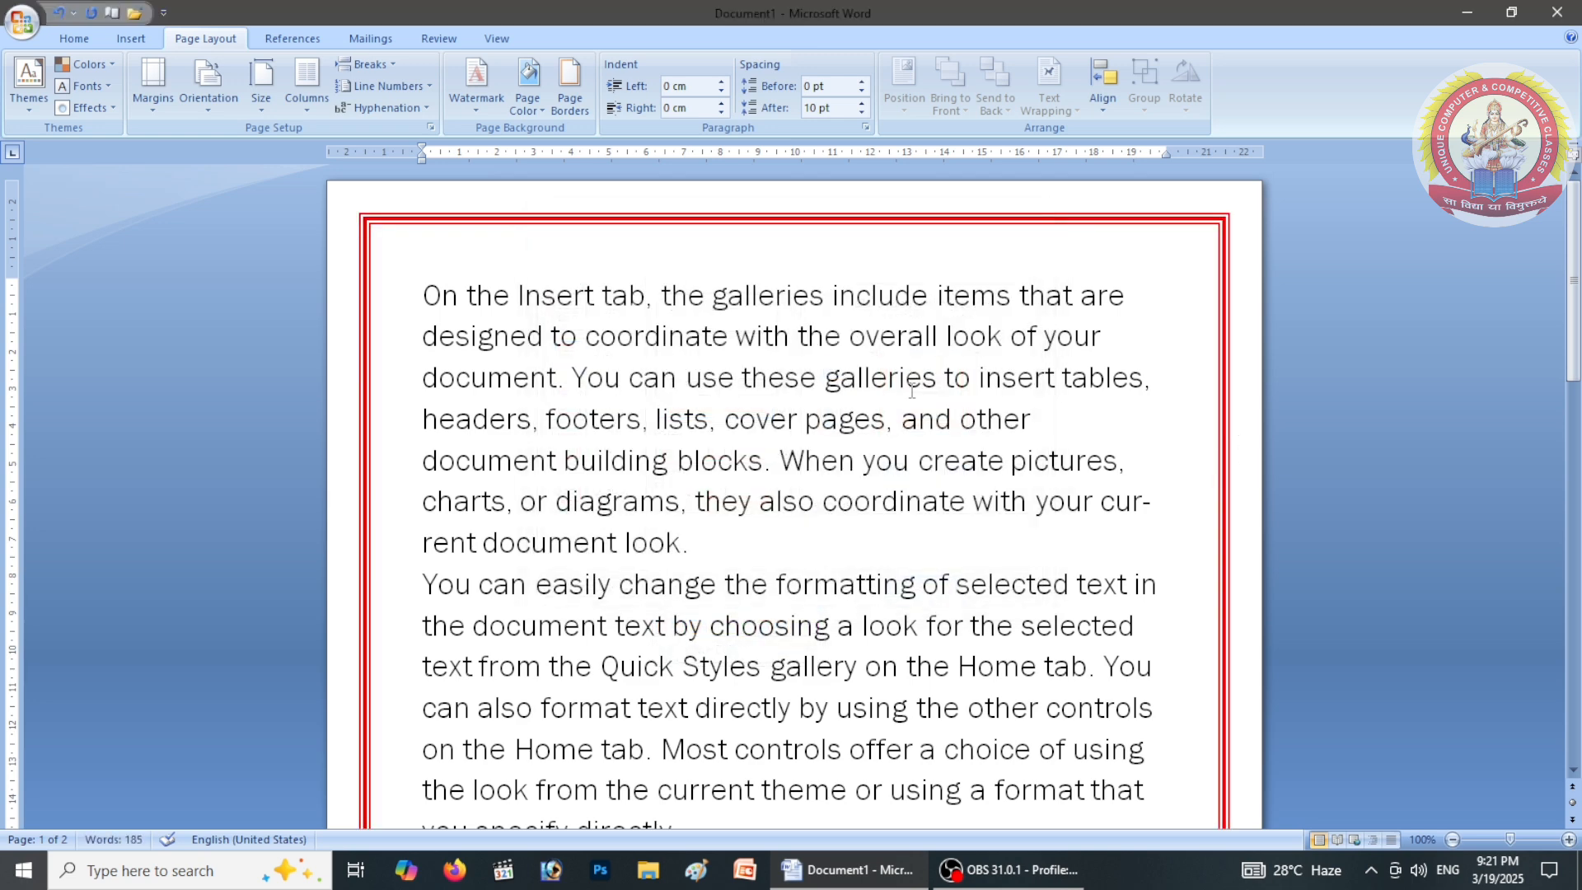
left_click(542, 112)
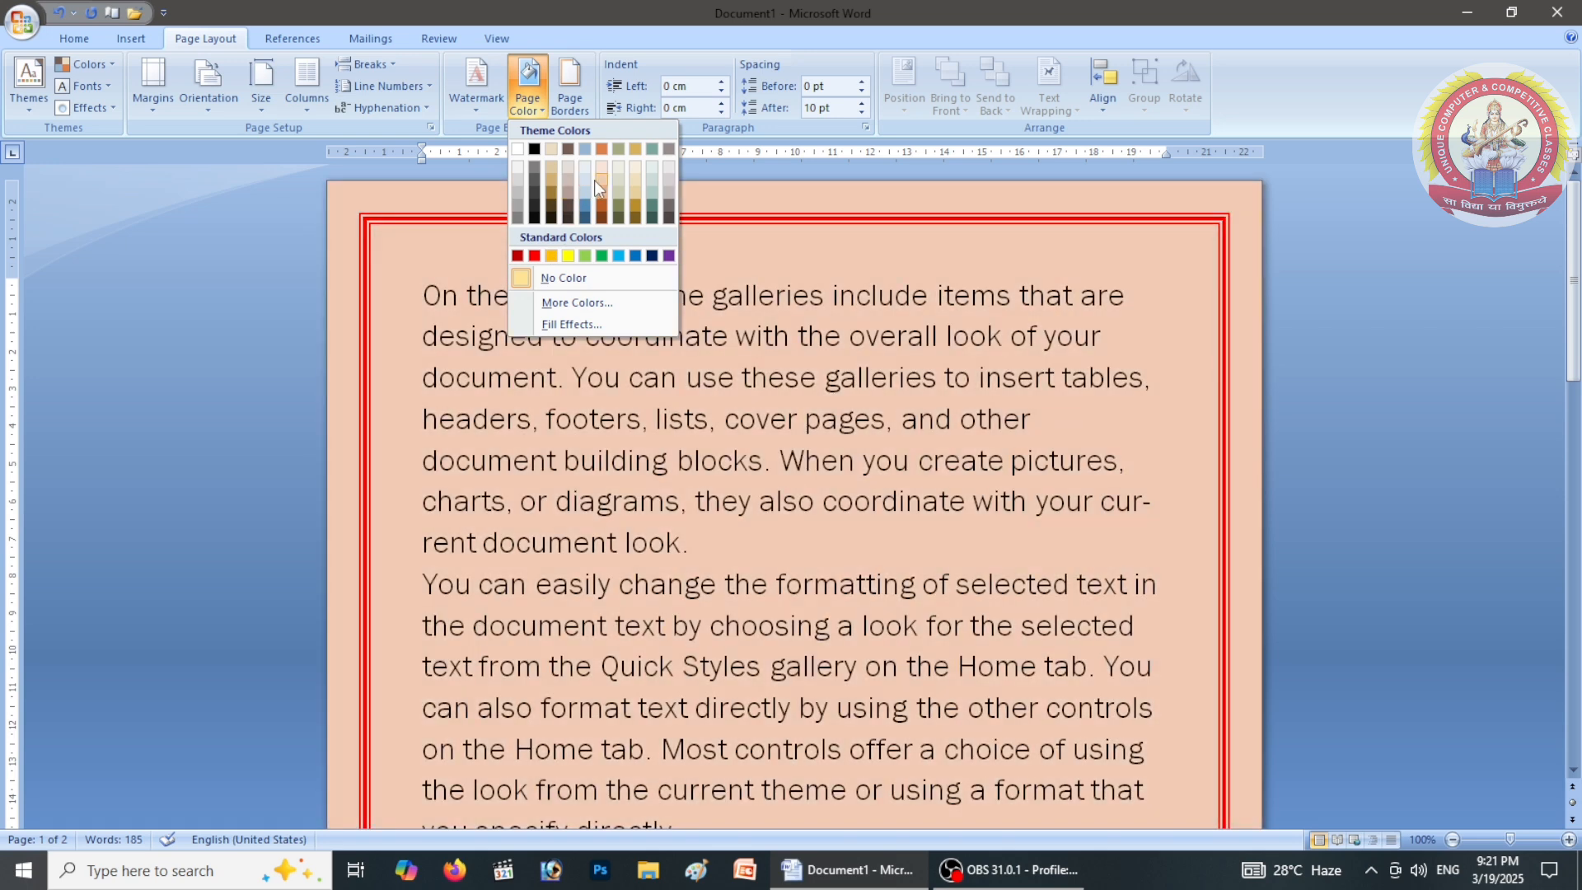
left_click(715, 426)
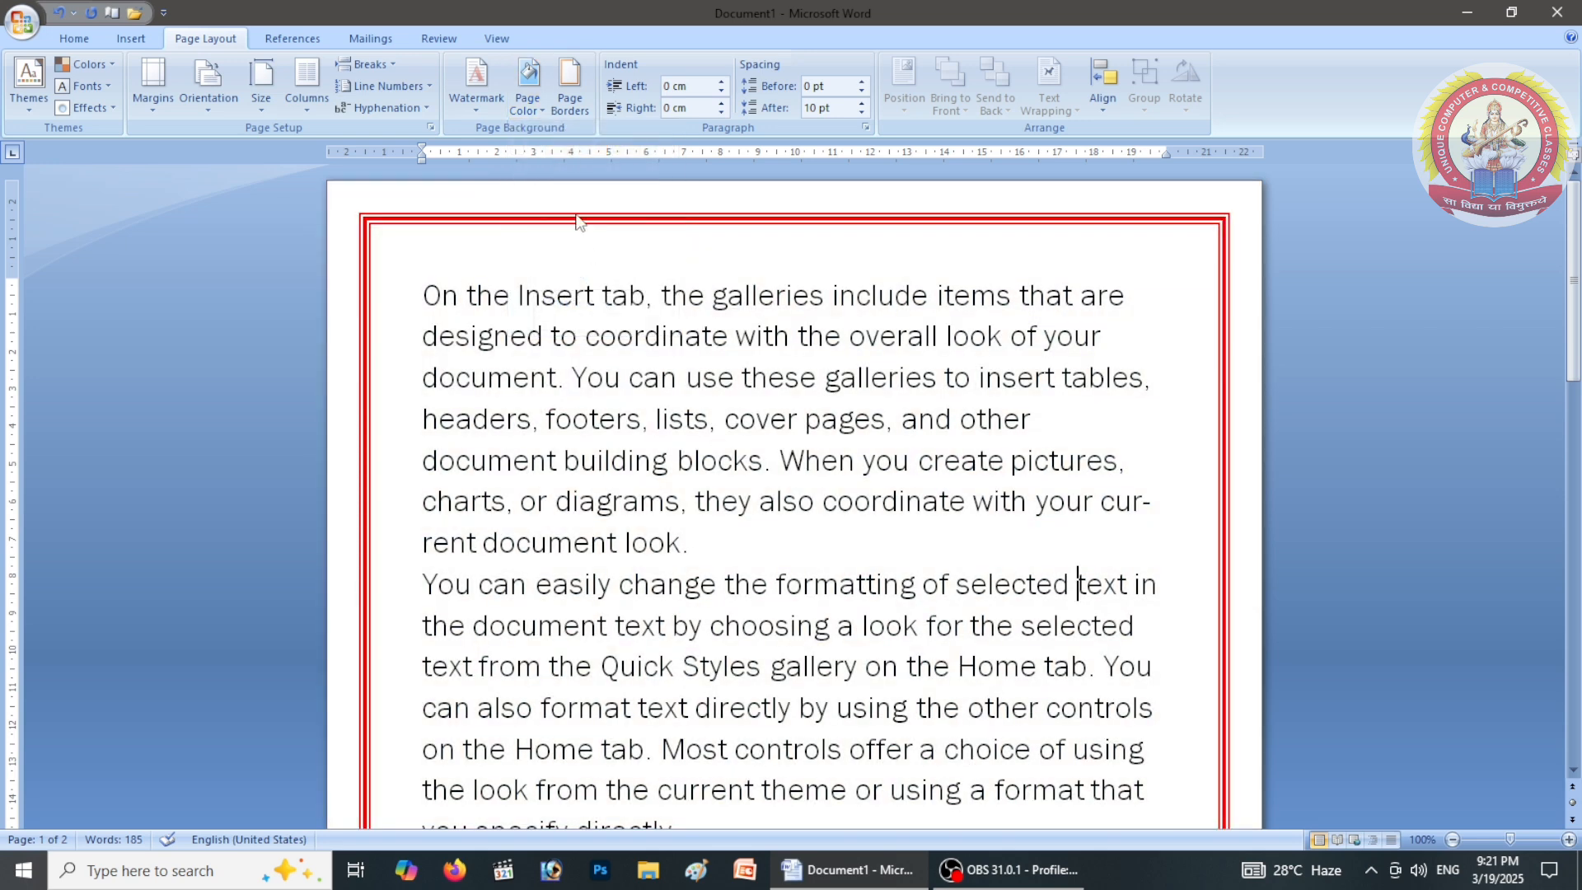
Set the width of the red page border to 4 ½ pt
left_click(575, 84)
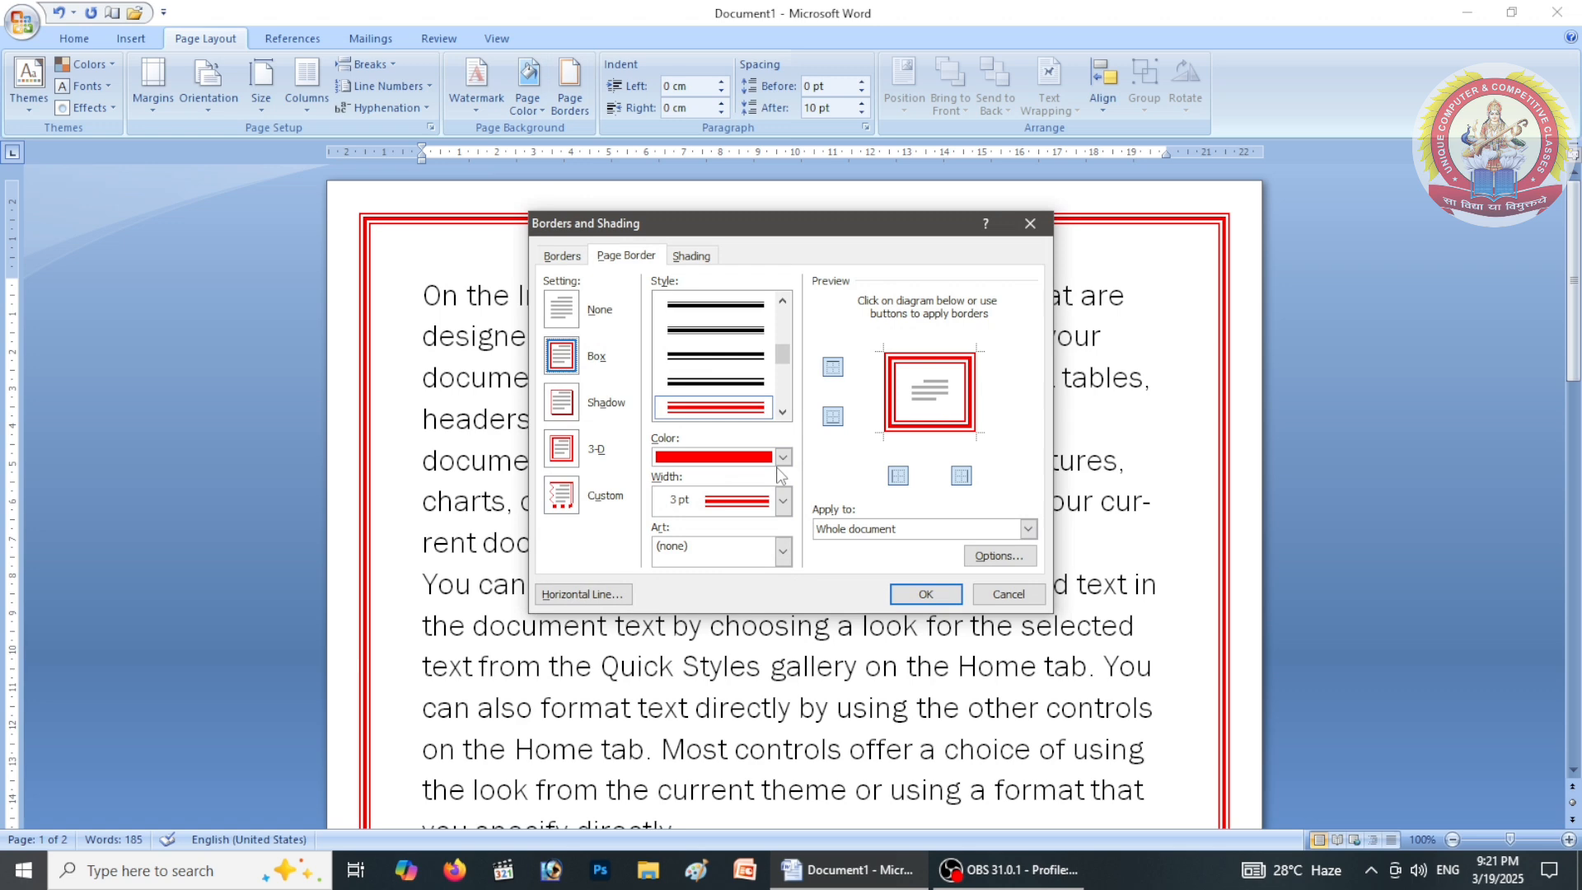
left_click(782, 500)
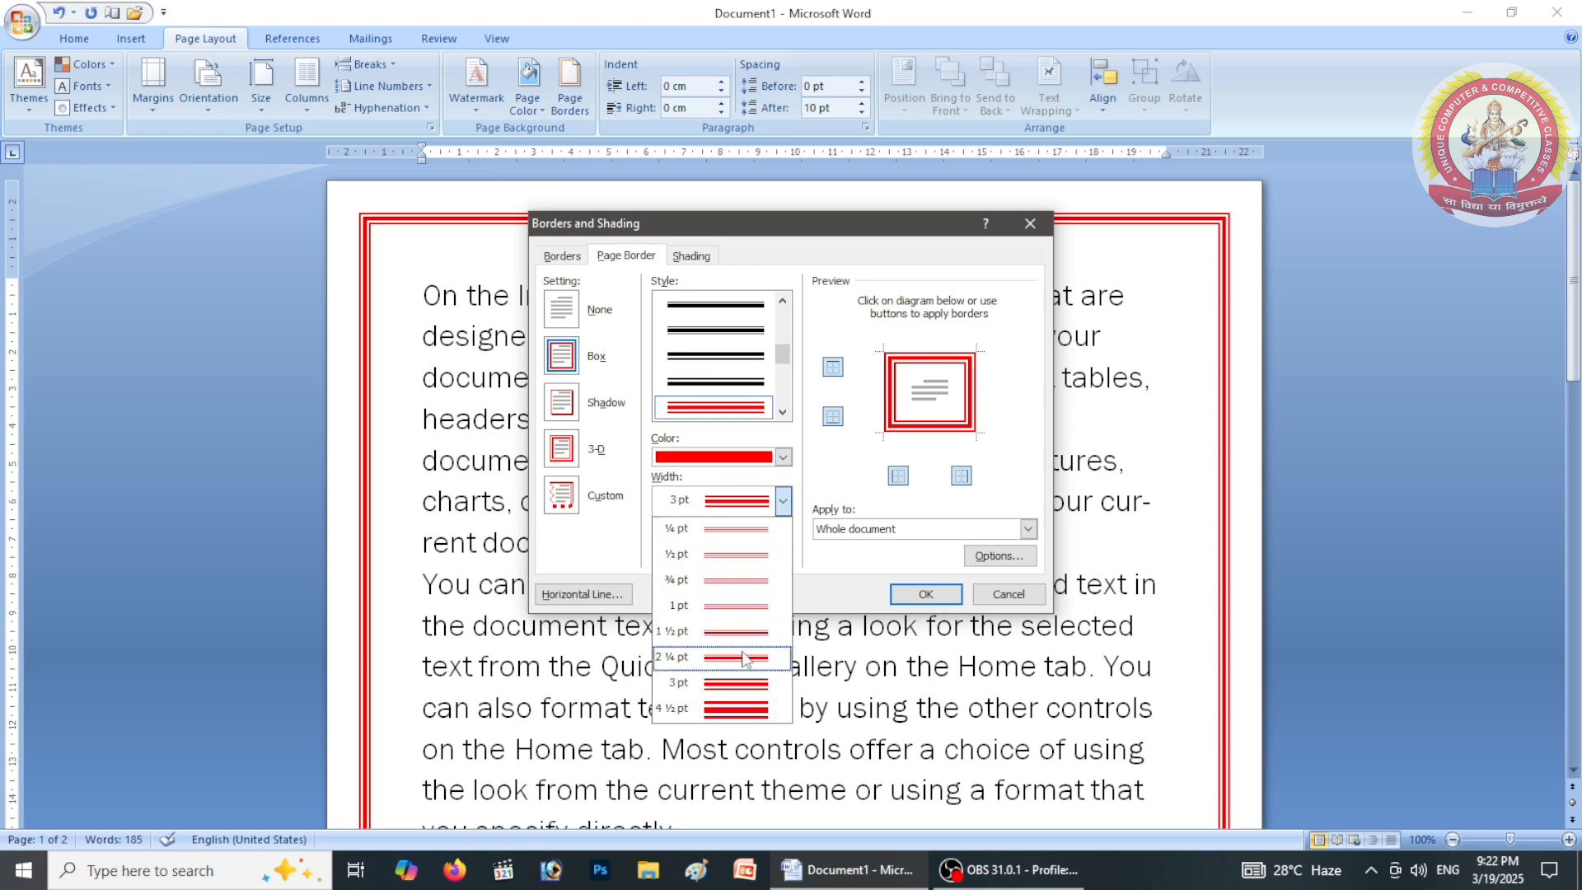
left_click(728, 709)
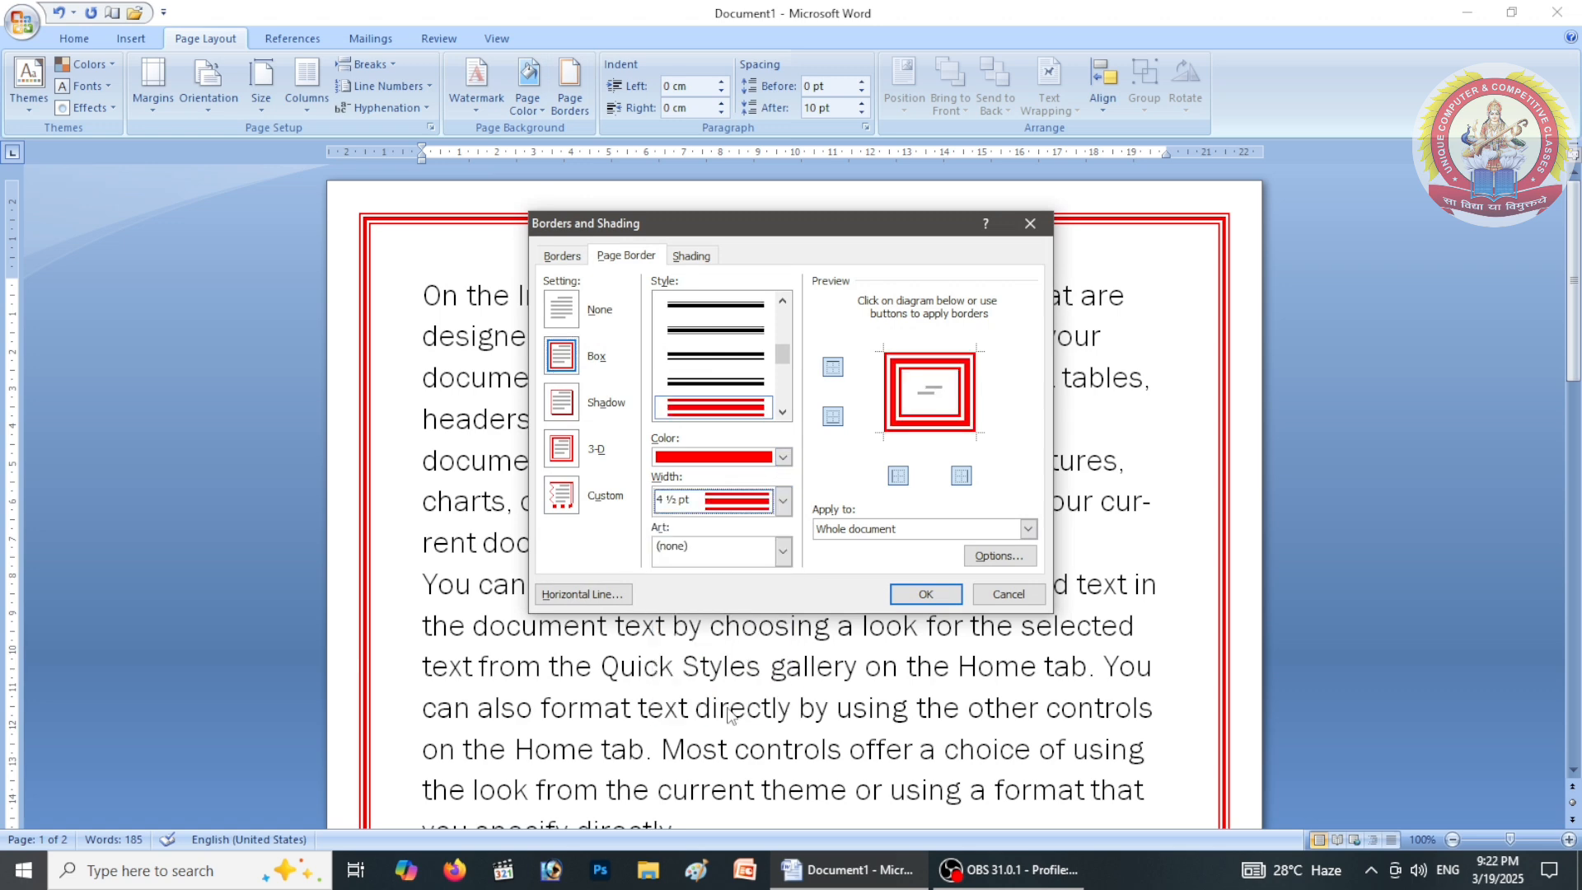
left_click(904, 593)
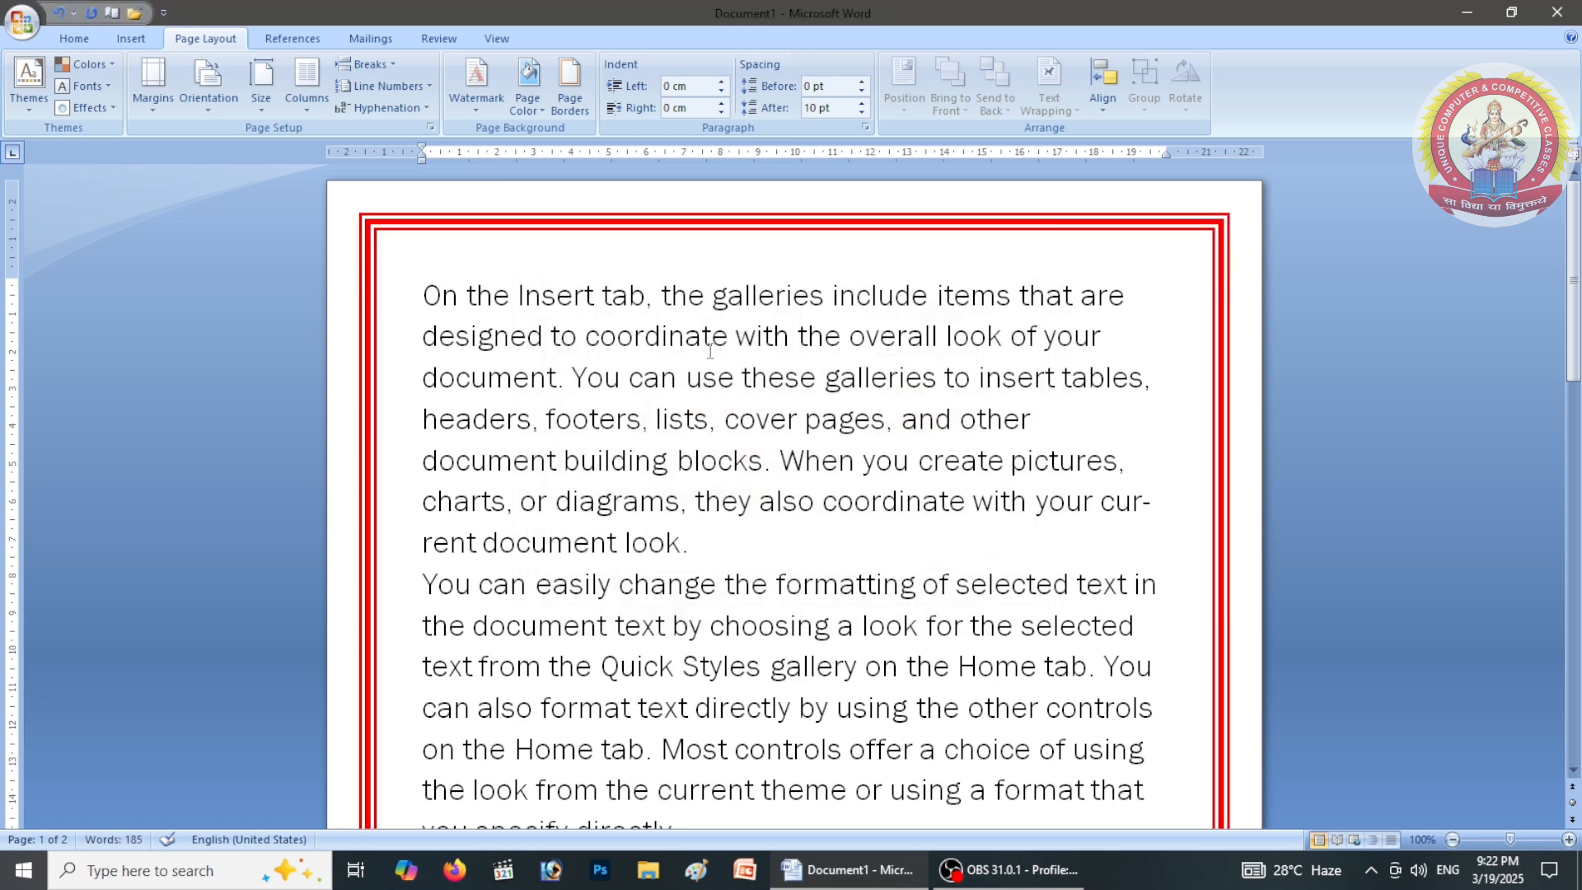
Replace the line border with the green tree art border on the whole document
left_click(567, 112)
left_click(782, 550)
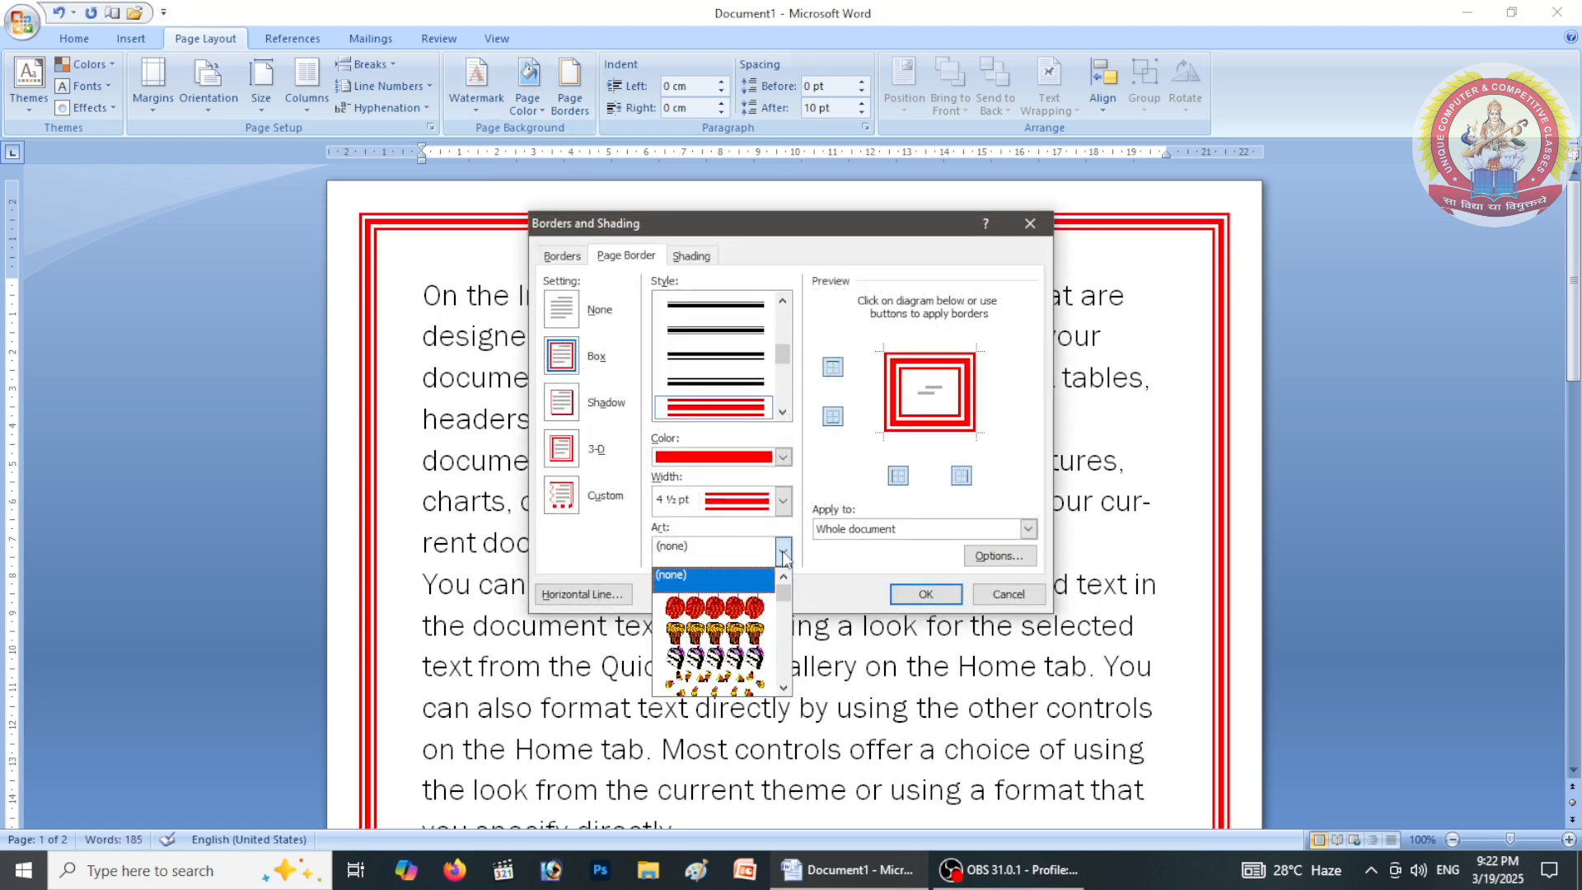
scroll(688, 609, "down", 4)
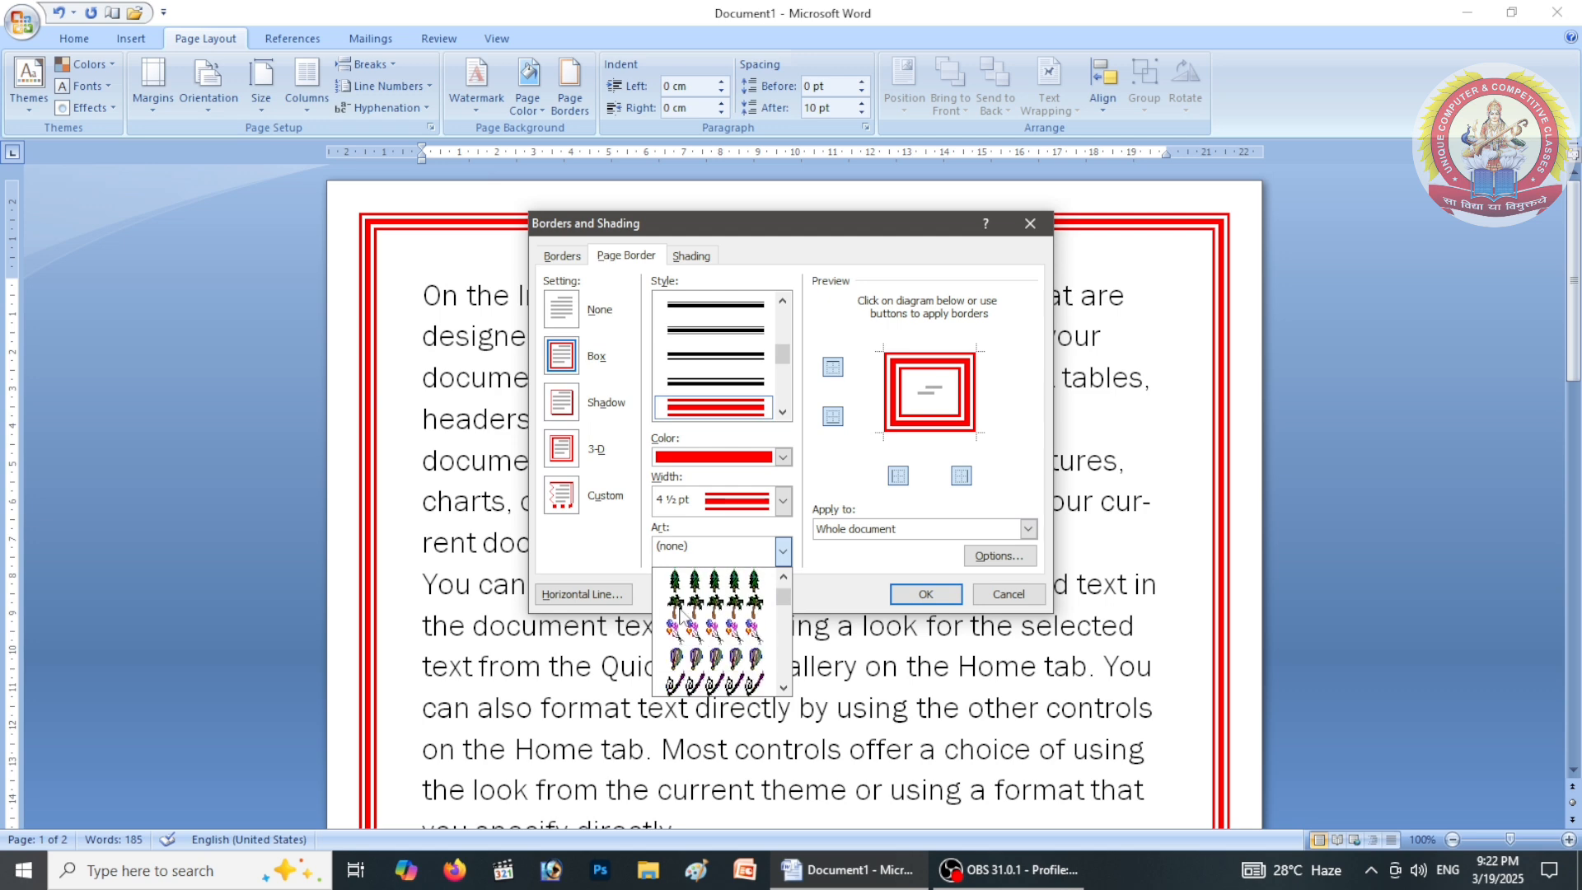
left_click(694, 581)
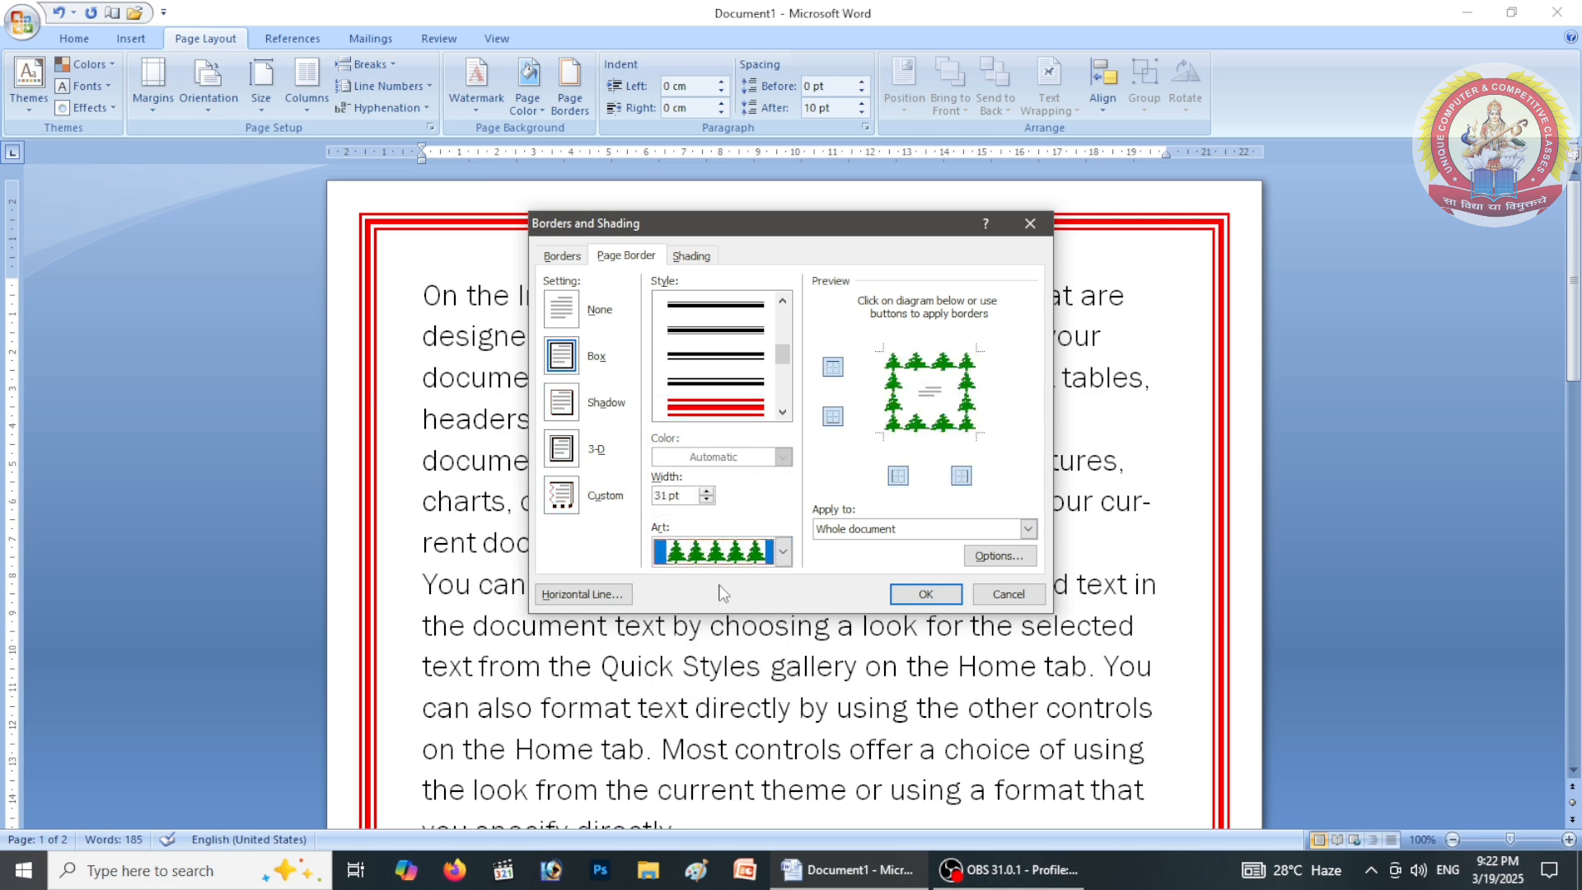
left_click(943, 600)
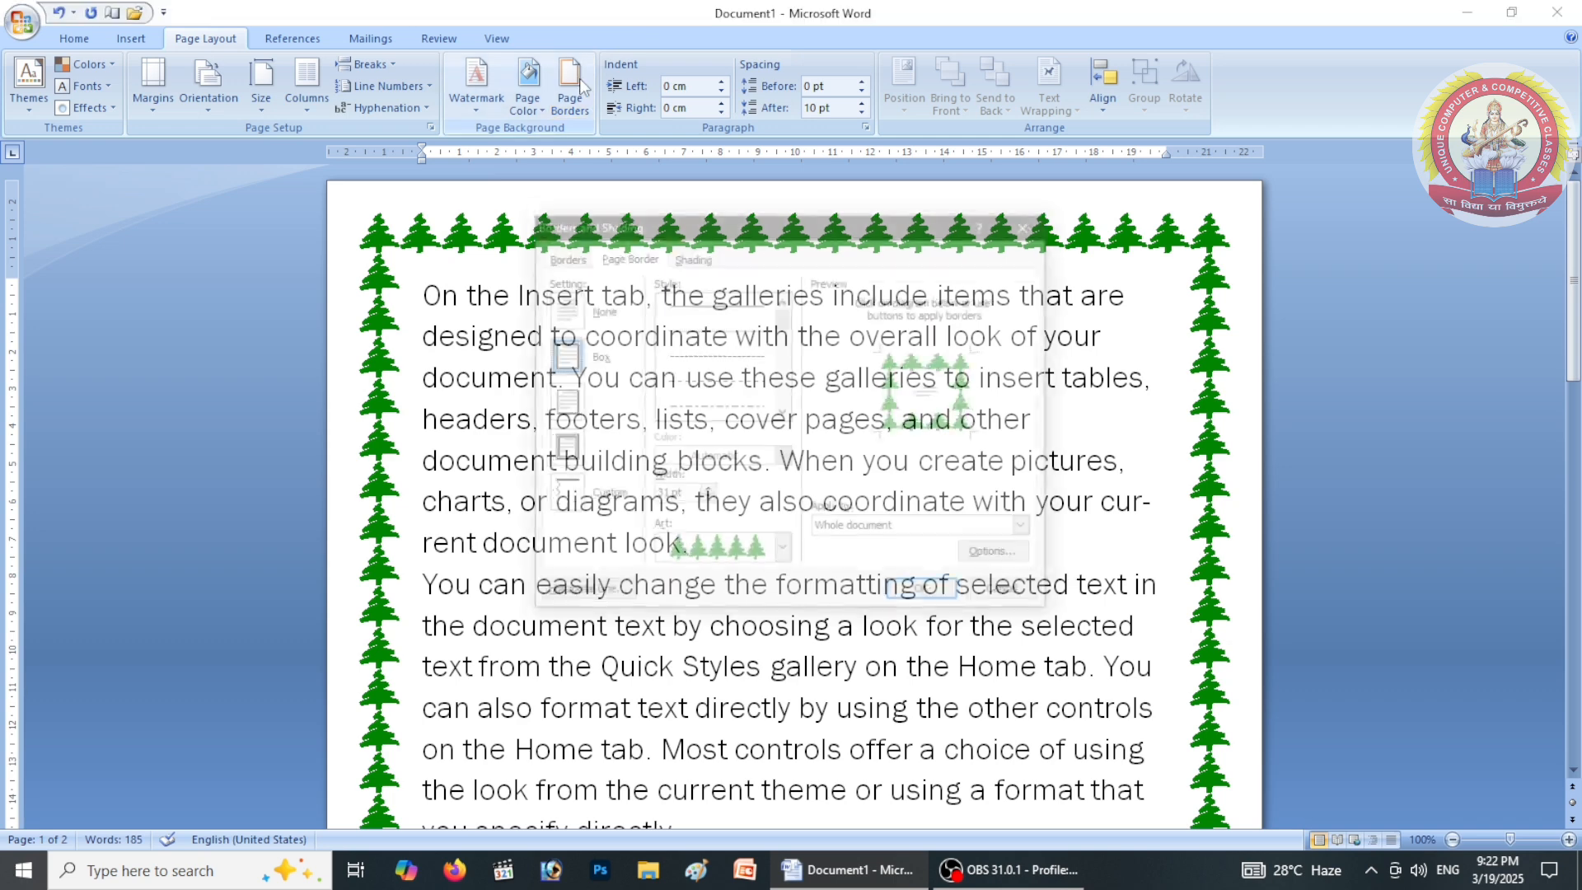
Remove the page border from the whole document using the None setting
left_click(580, 78)
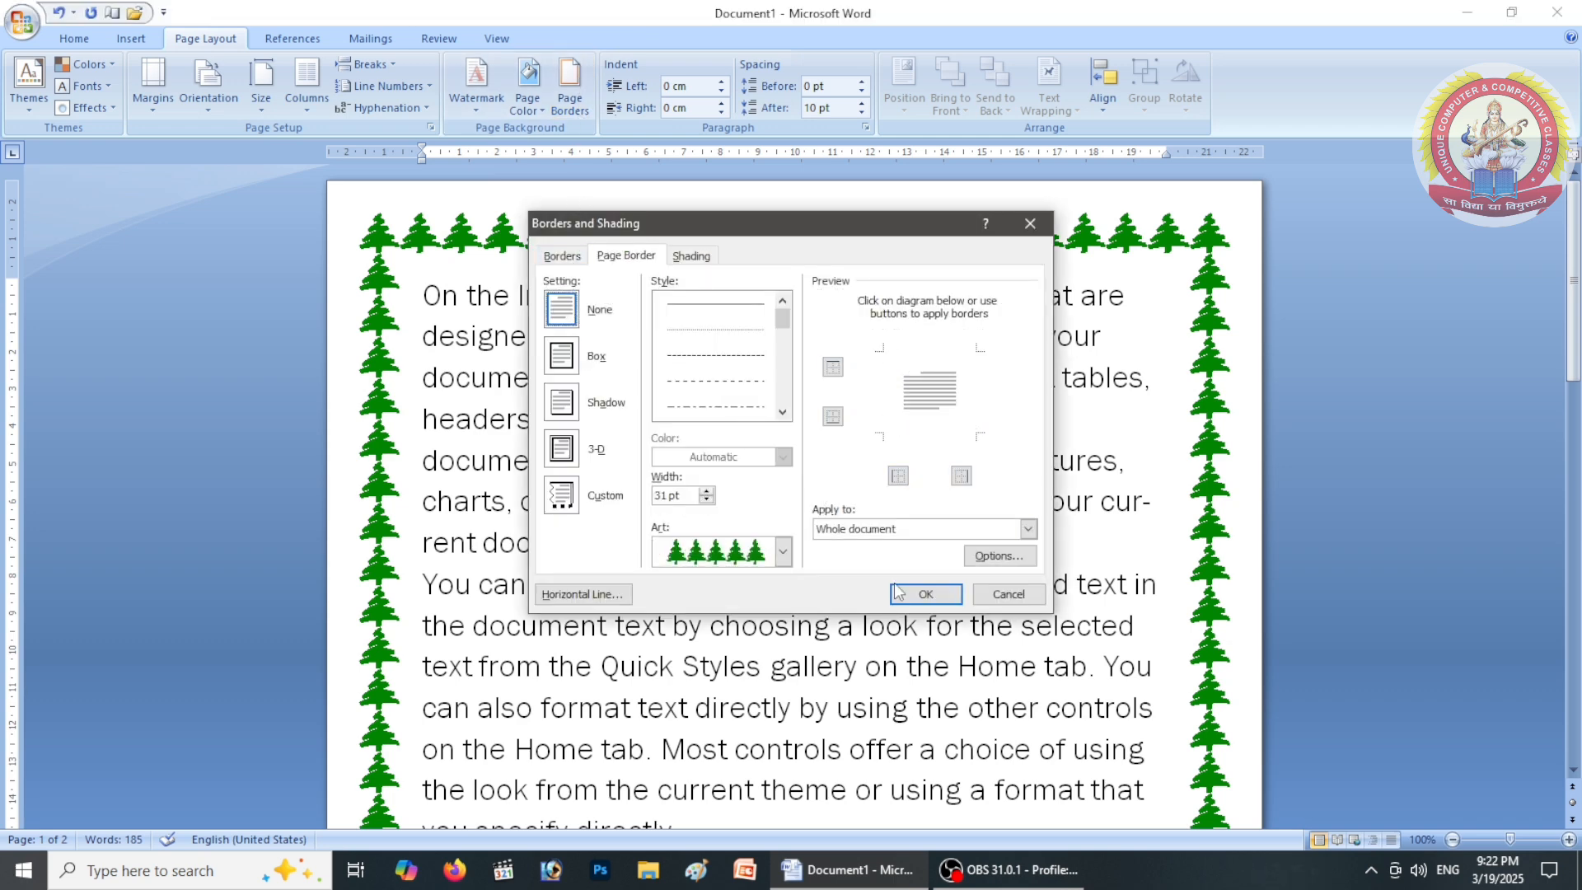
left_click(924, 594)
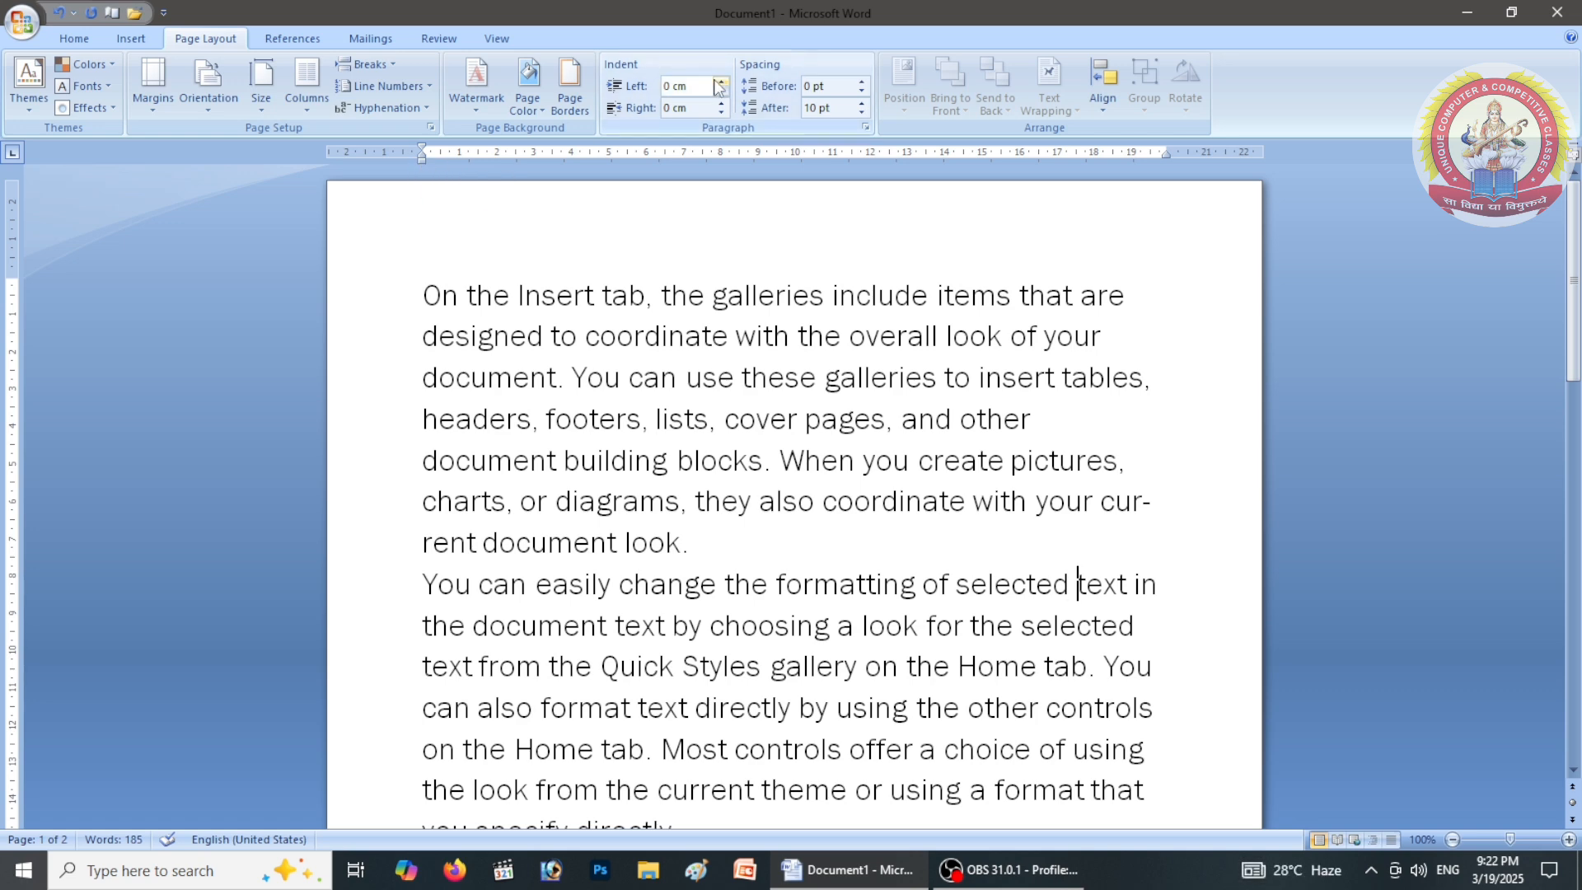
Place the cursor at the start of the first paragraph and increase its left indent to slightly over 2 cm
left_click(427, 295)
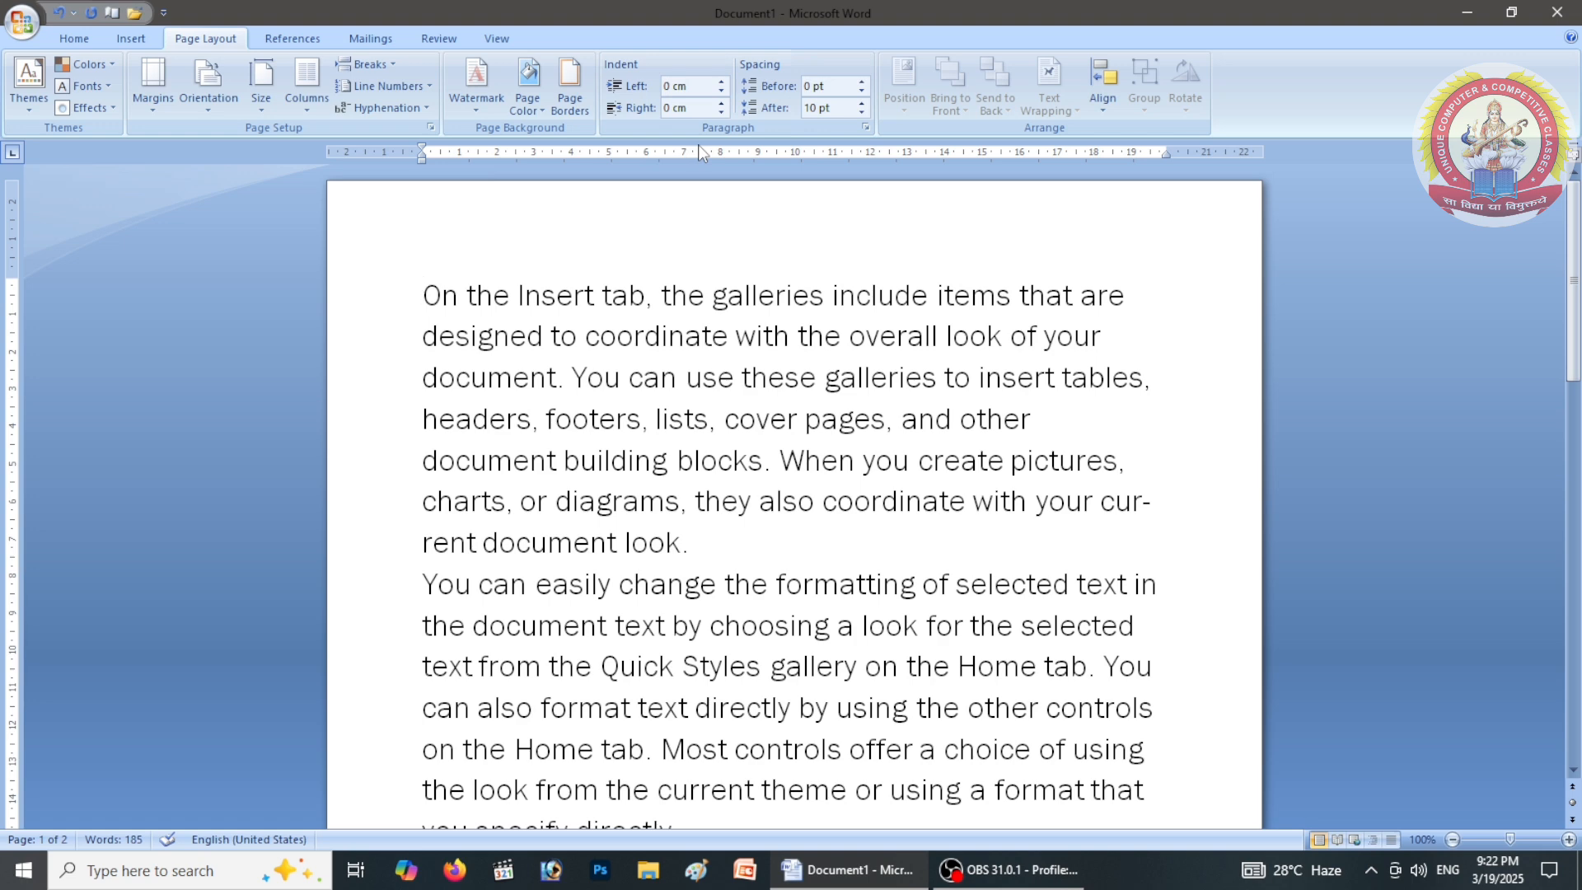
left_click(721, 82)
left_click(721, 82)
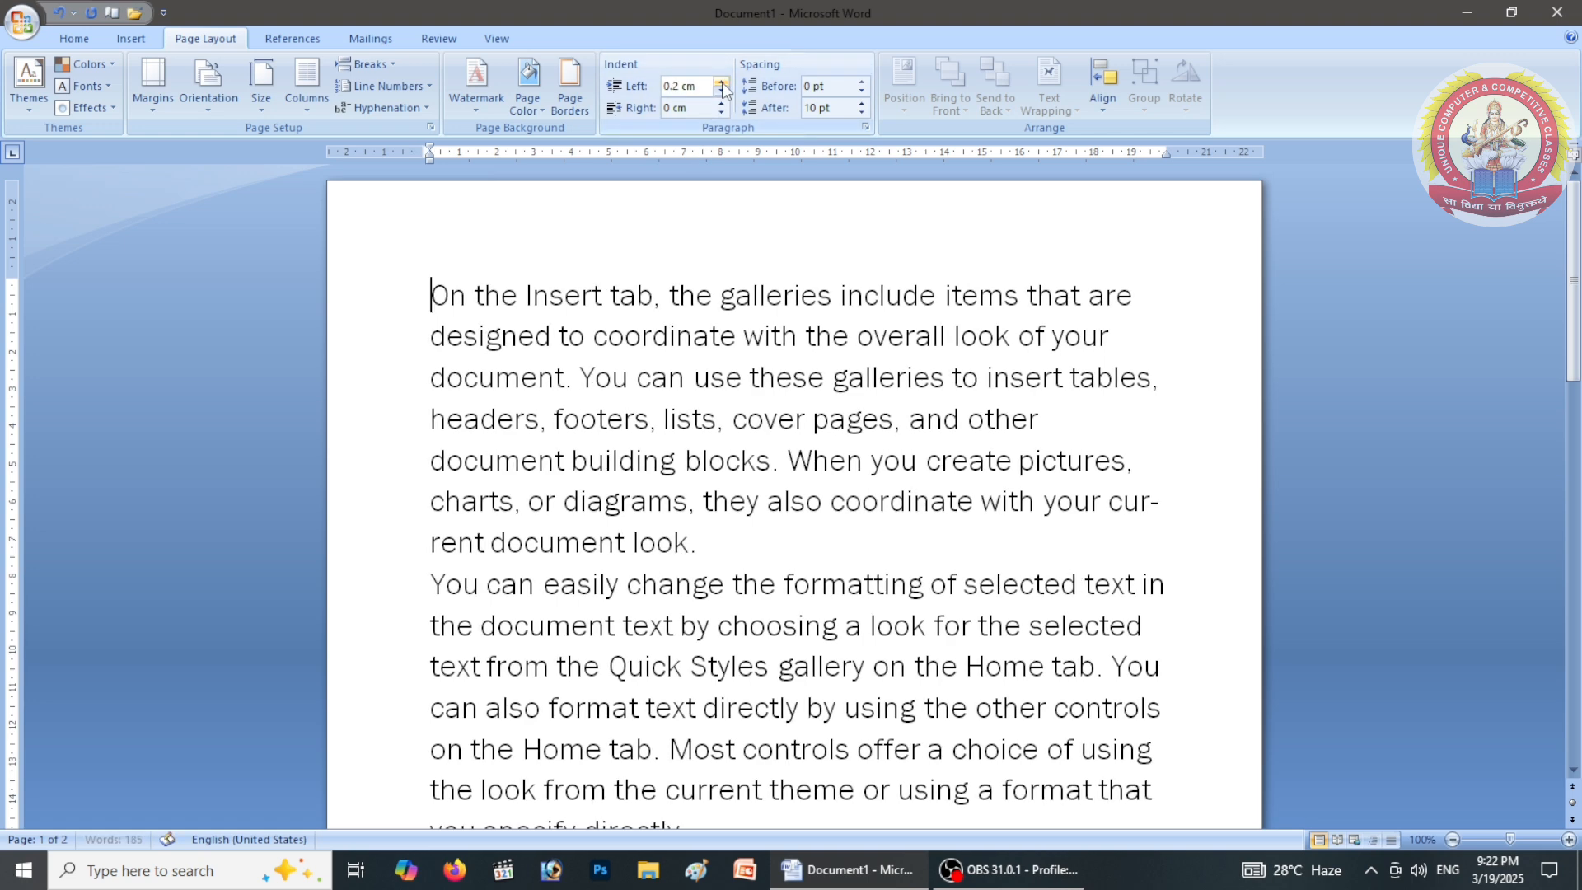
left_click(721, 82)
left_click(720, 83)
left_click(722, 84)
left_click(722, 83)
left_click(722, 83)
left_click(722, 84)
left_click(722, 83)
left_click(722, 83)
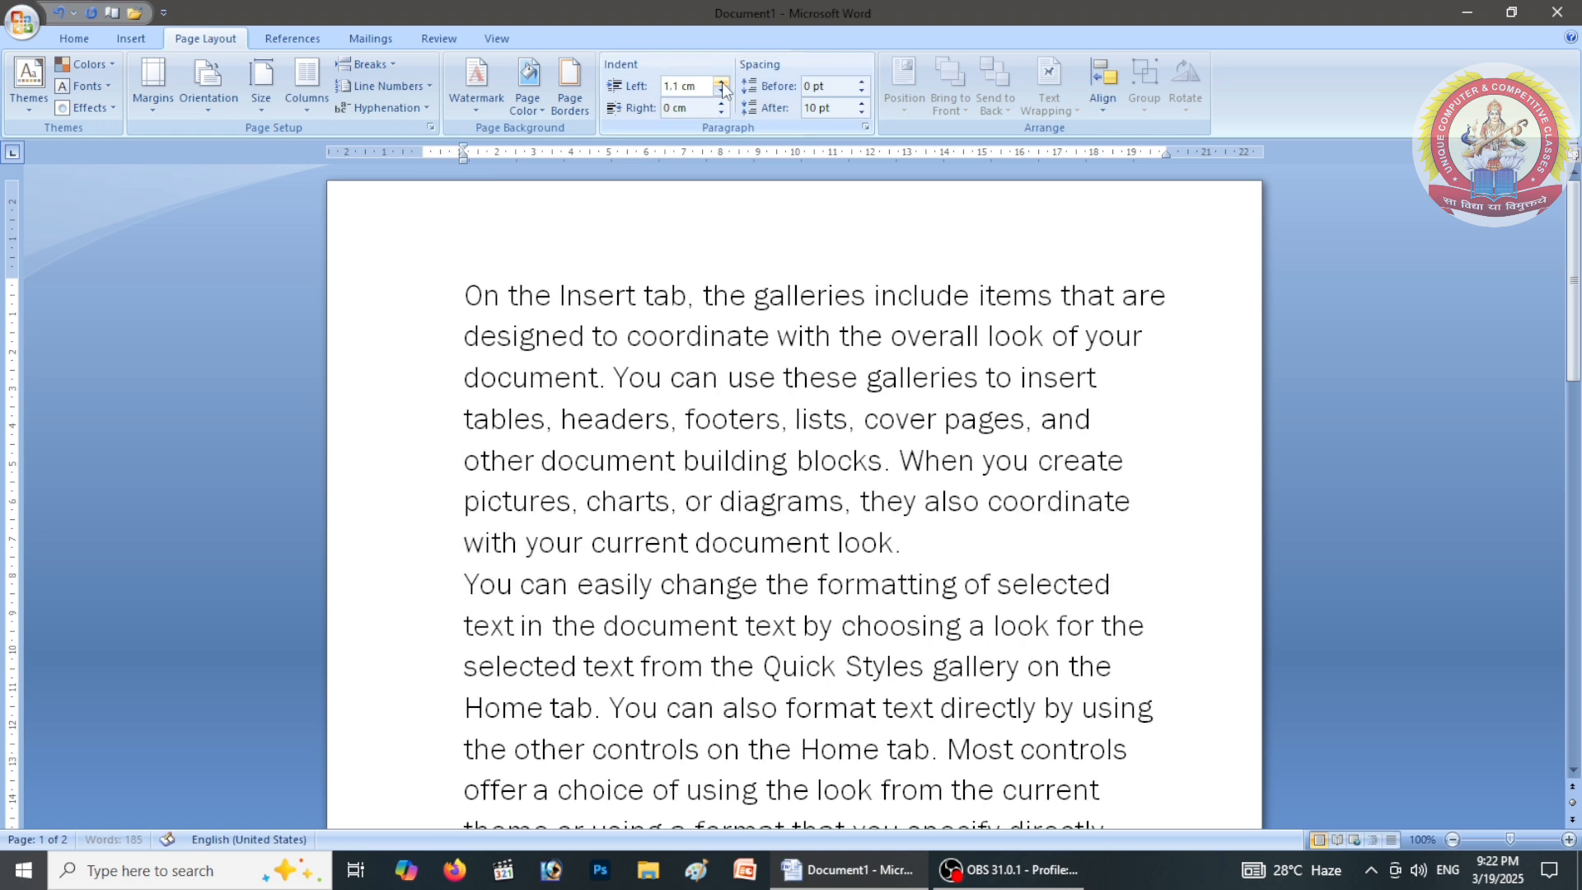
left_click(721, 83)
left_click(722, 84)
left_click(722, 83)
left_click(722, 84)
left_click(721, 83)
left_click(722, 83)
left_click(722, 84)
left_click(722, 84)
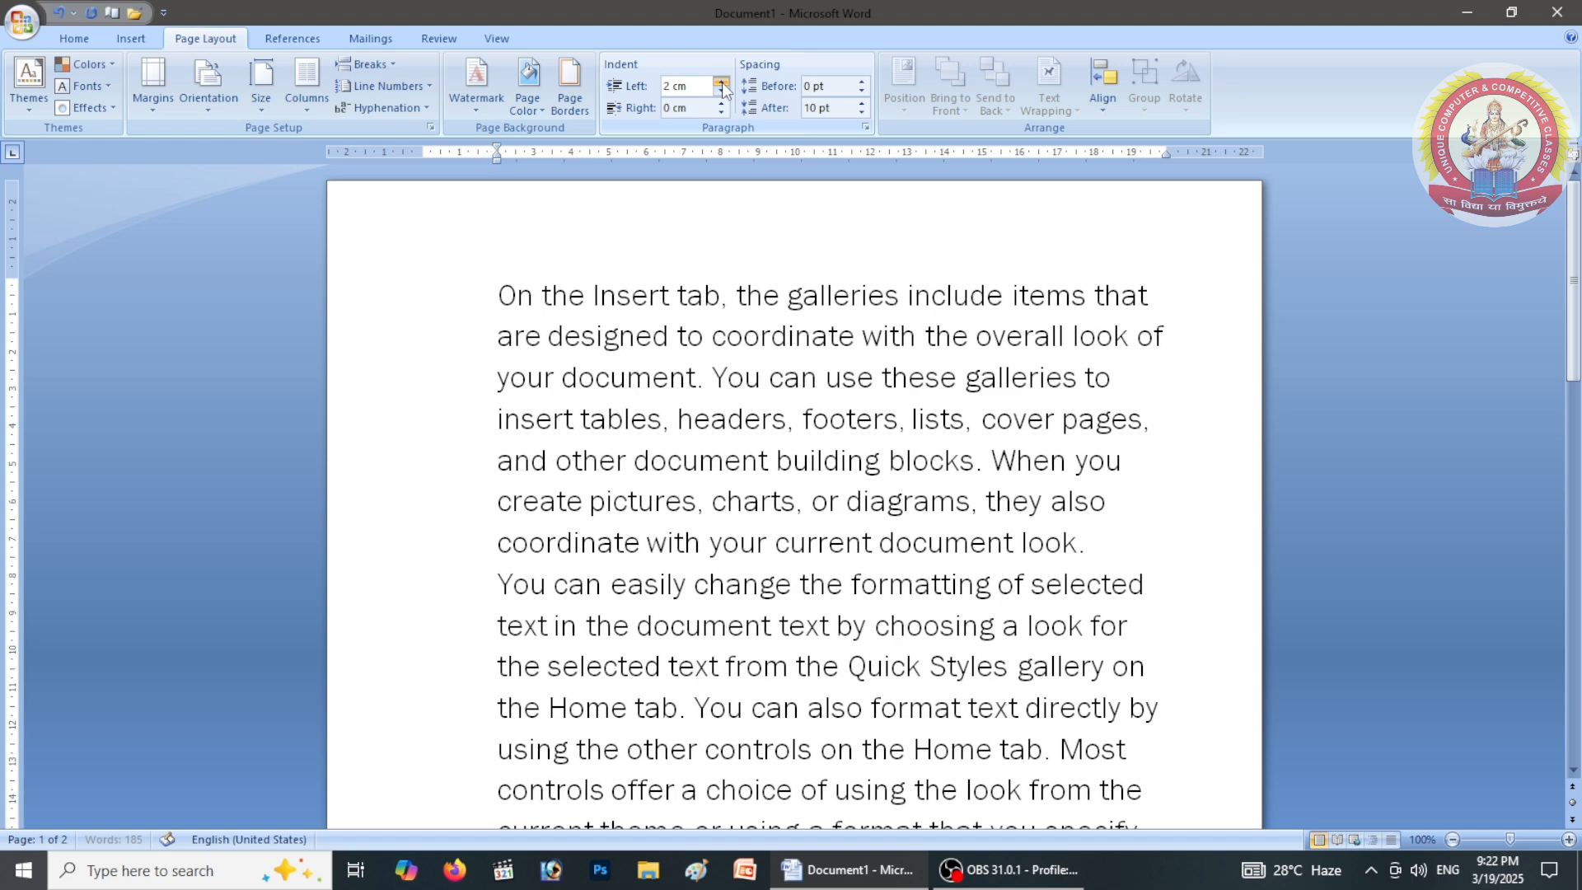
left_click(721, 83)
left_click(721, 83)
Reduce the left indent of the first paragraph to 0.5 cm
left_click(721, 91)
left_click(722, 91)
left_click(722, 91)
left_click(722, 91)
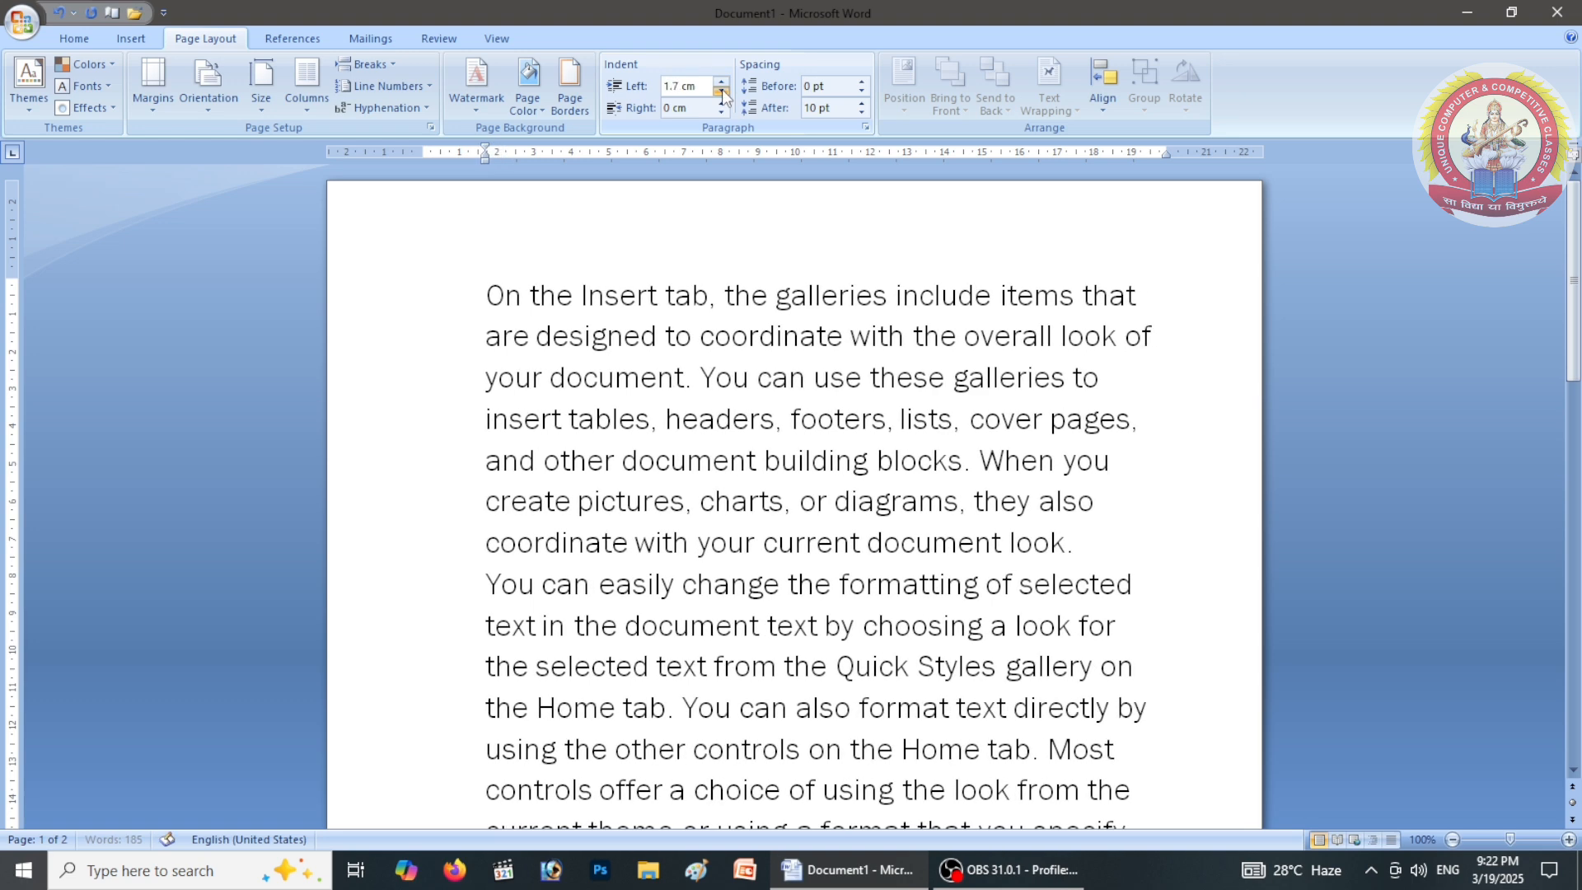
left_click(721, 92)
left_click(721, 92)
left_click(721, 92)
left_click(721, 91)
left_click(722, 91)
left_click(721, 92)
left_click(722, 91)
left_click(721, 92)
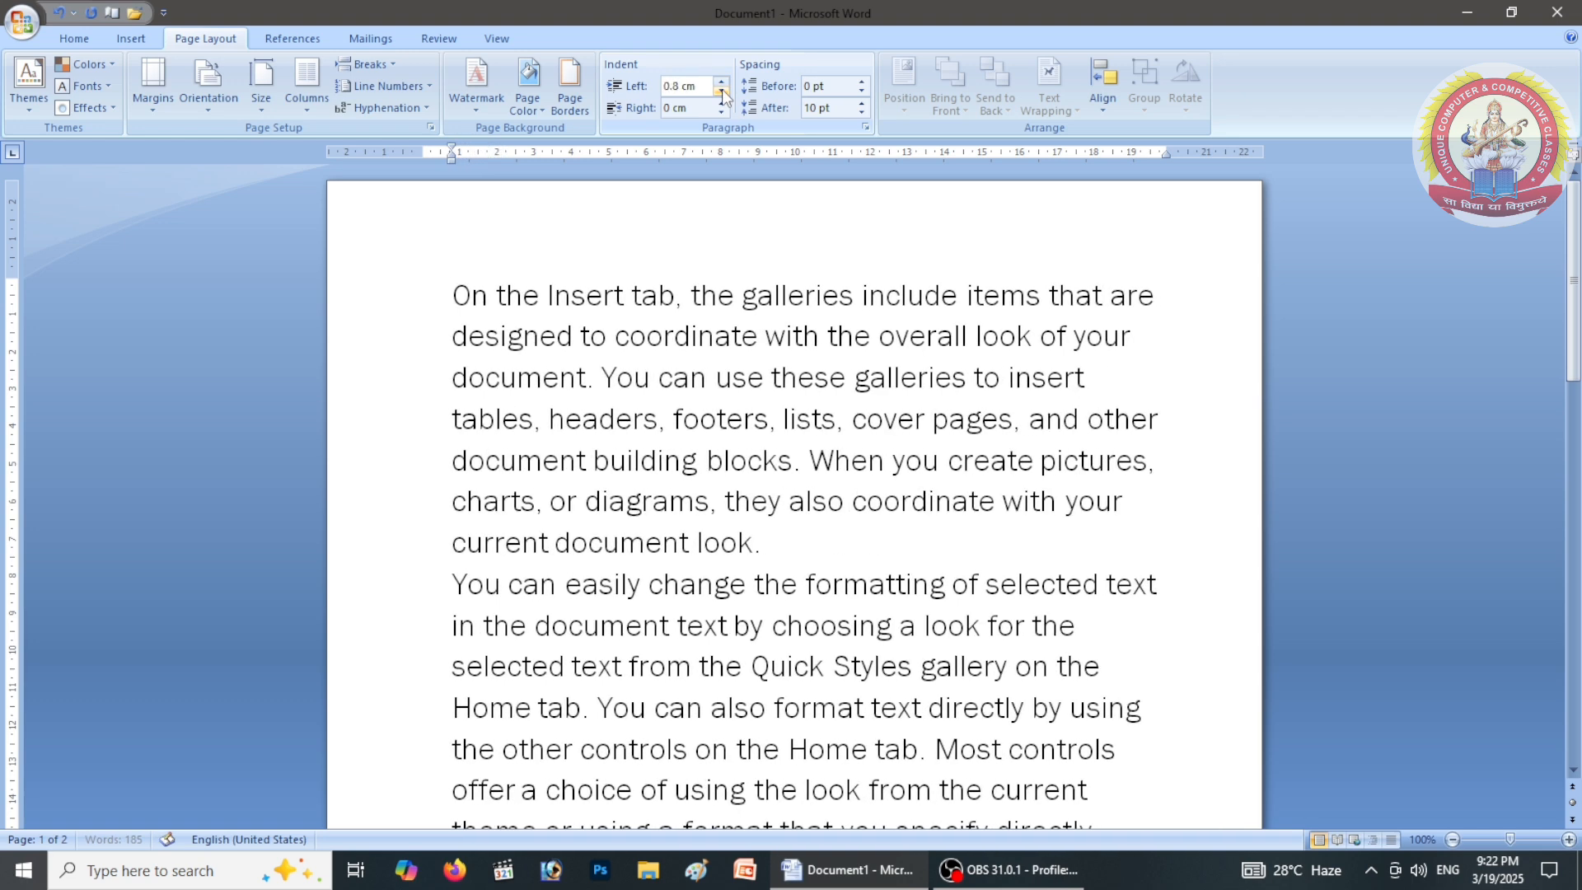
left_click(721, 91)
left_click(722, 92)
left_click(722, 91)
Increase the right indent of the first paragraph to 1.3 cm
left_click(722, 104)
left_click(722, 104)
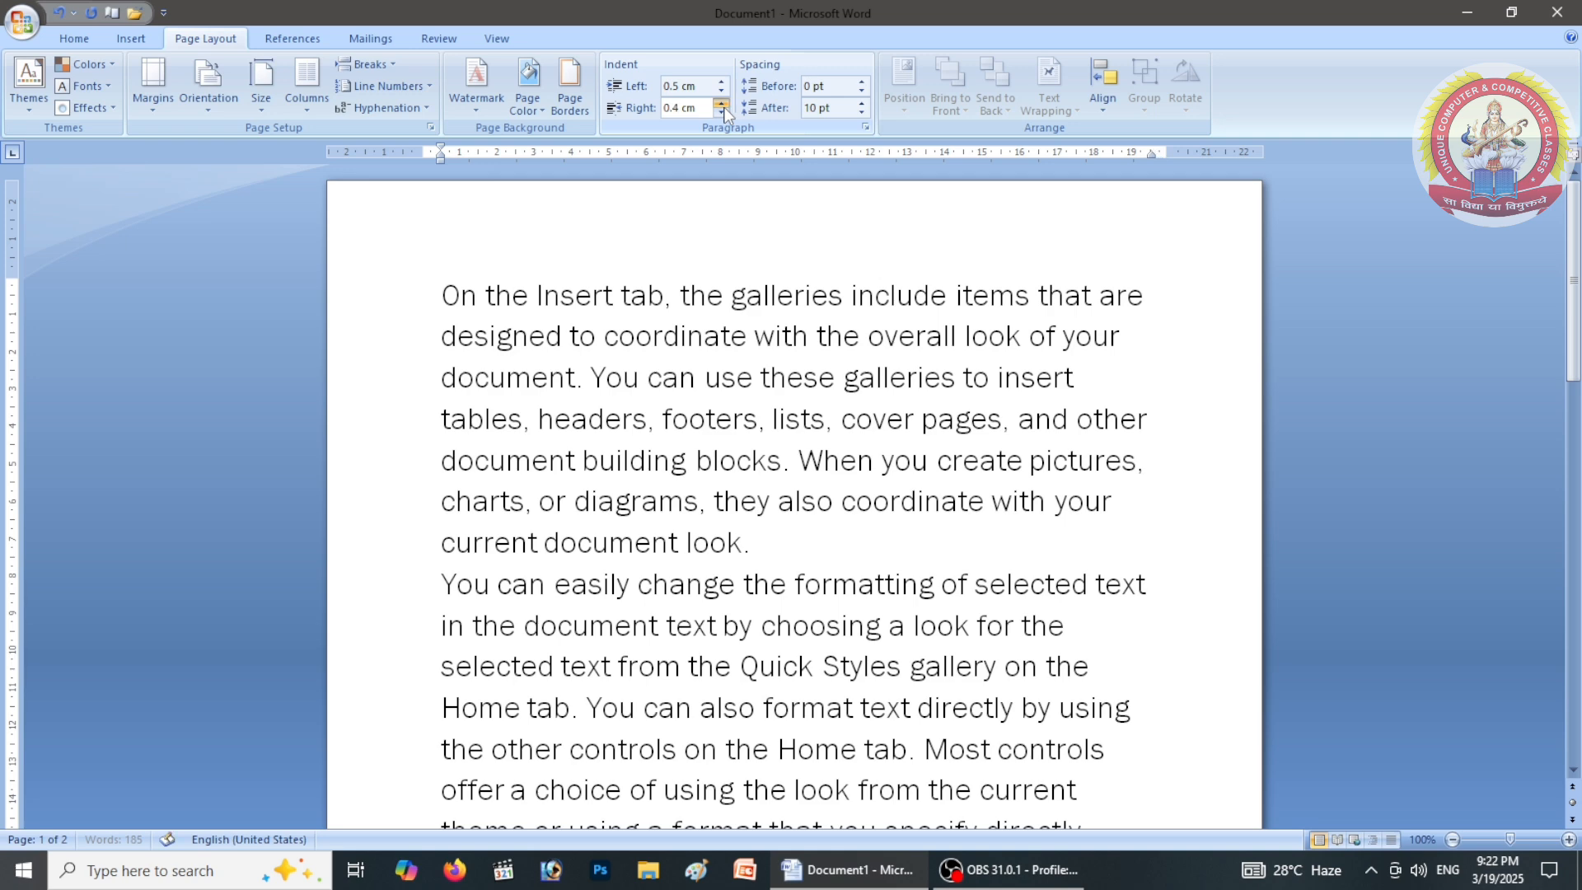
left_click(723, 104)
left_click(722, 105)
left_click(722, 105)
left_click(722, 105)
left_click(723, 105)
left_click(722, 104)
left_click(722, 105)
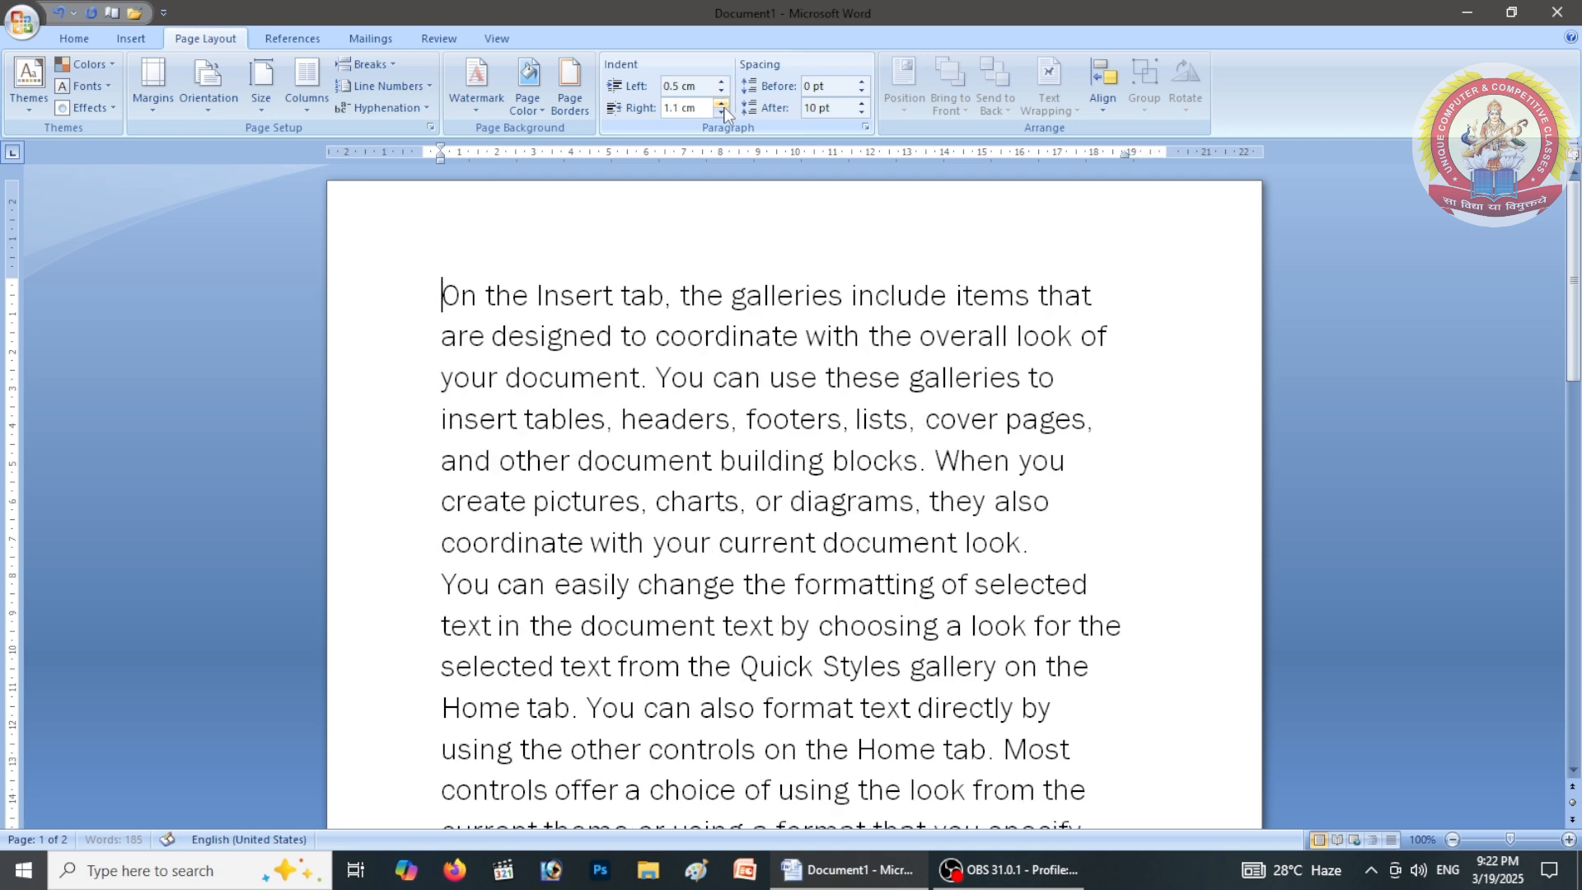
left_click(723, 104)
left_click(723, 104)
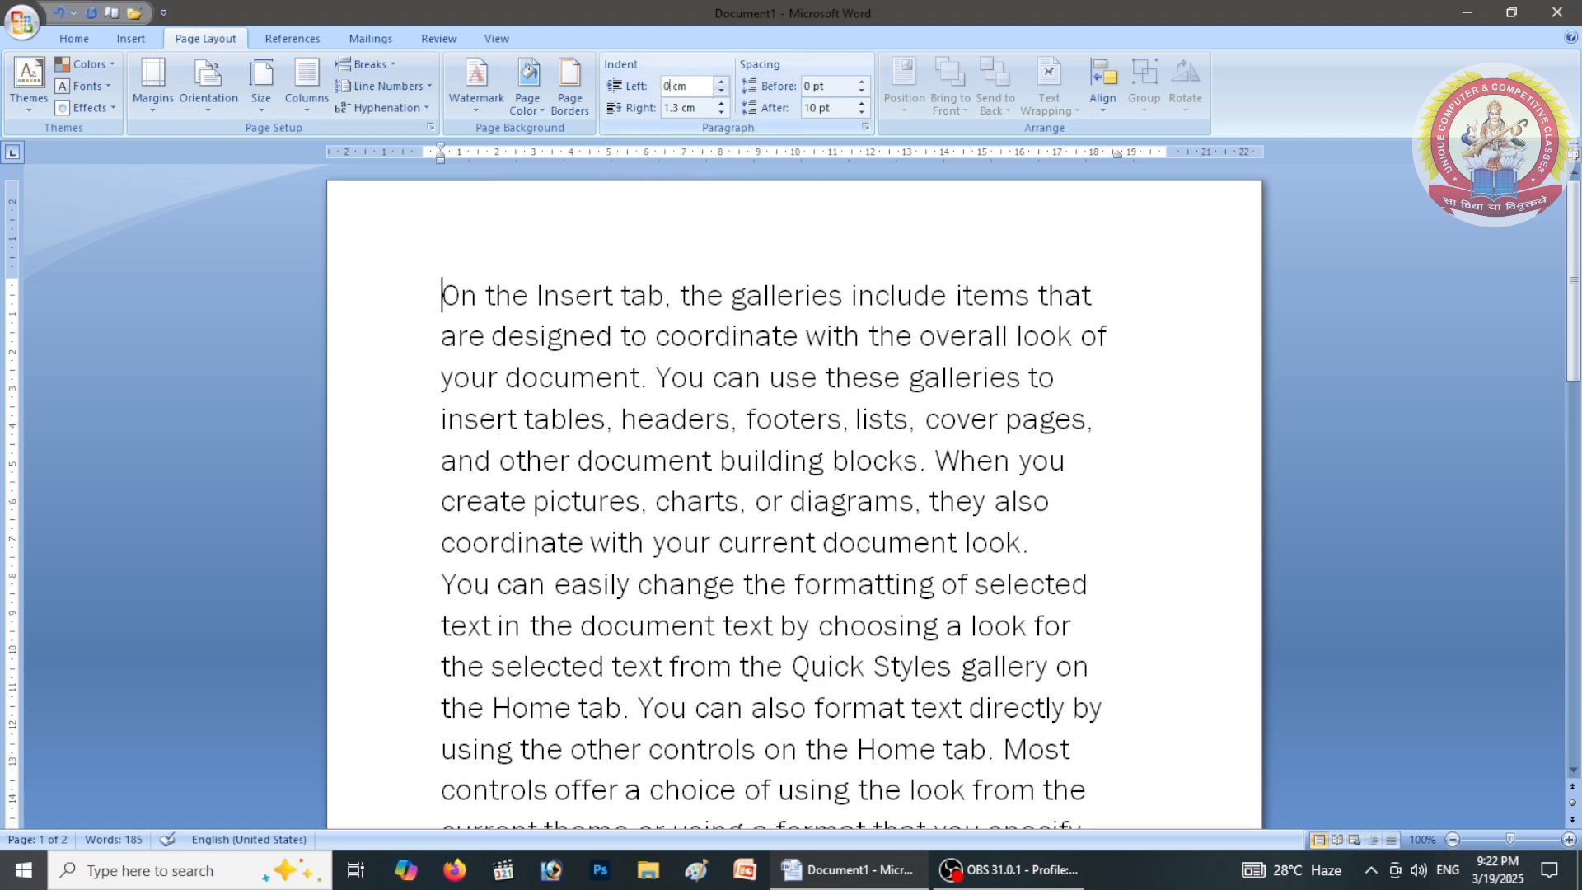
Set both the left and right indents of the first paragraph to 0.1 cm
left_click(670, 108)
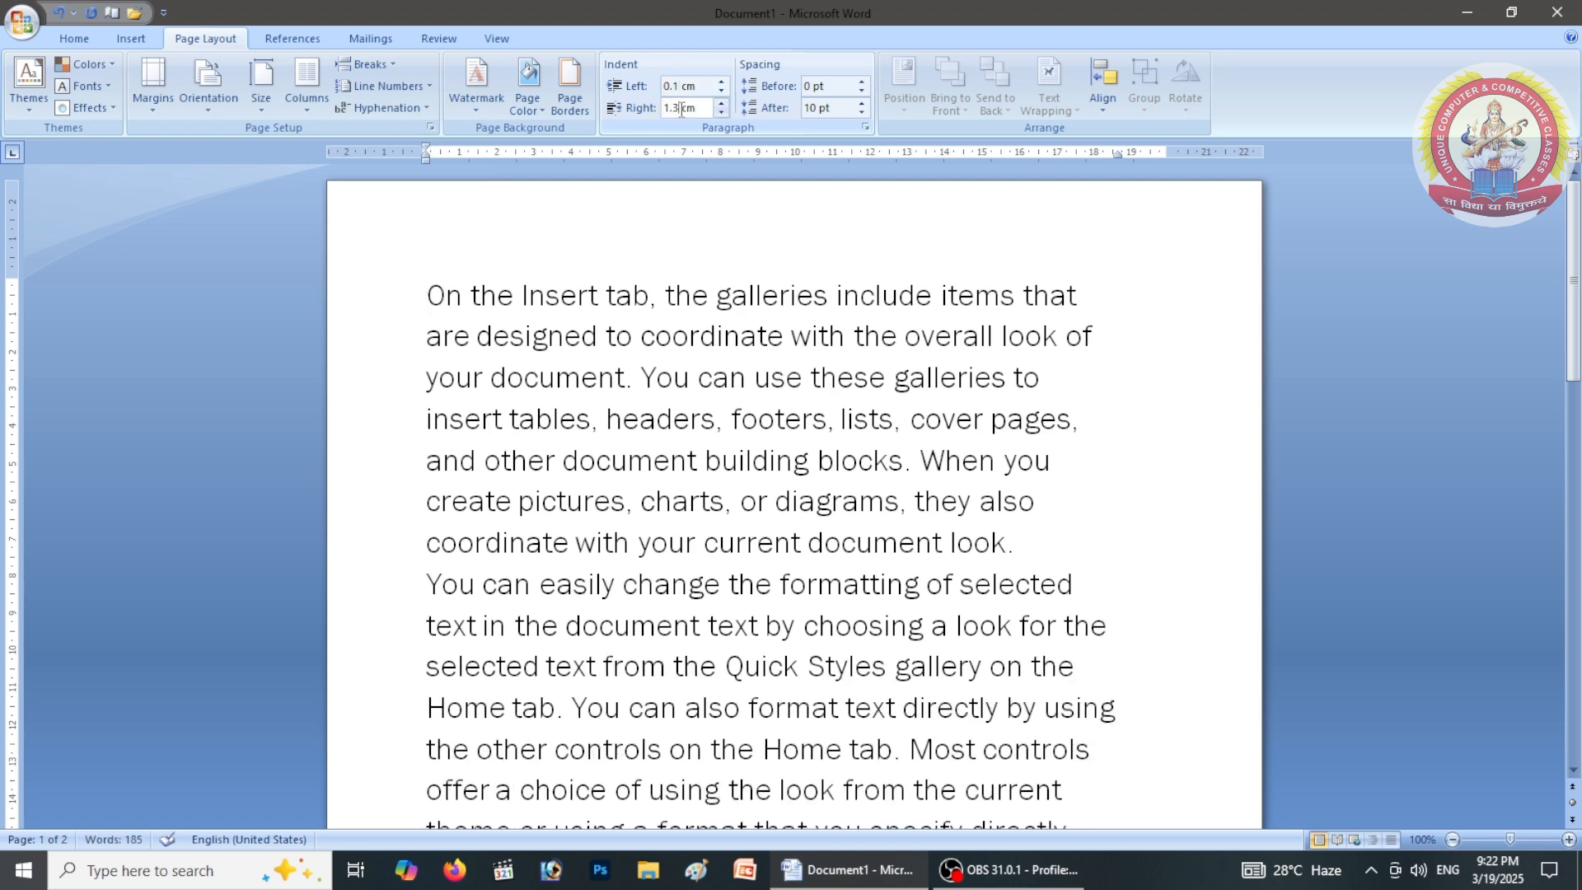
type("0.1")
key("Return")
scroll(697, 317, "down", 1)
scroll(697, 317, "up", 1)
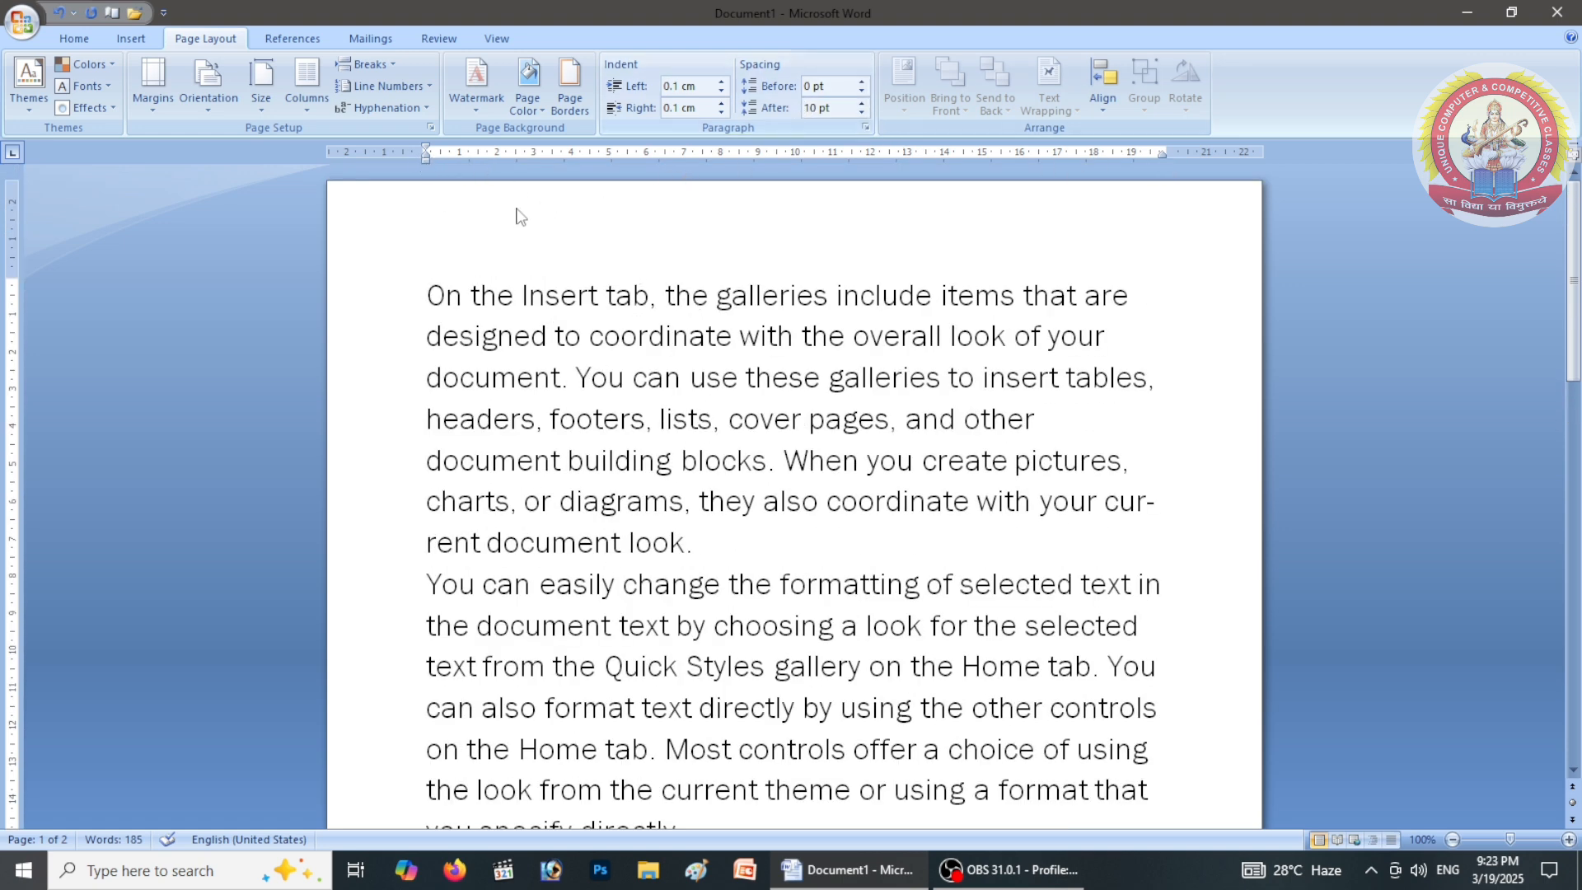
Select the text from "On the Insert tab" to "current document look." and increase its spacing before to 54 pt
left_click_drag(440, 295, 714, 547)
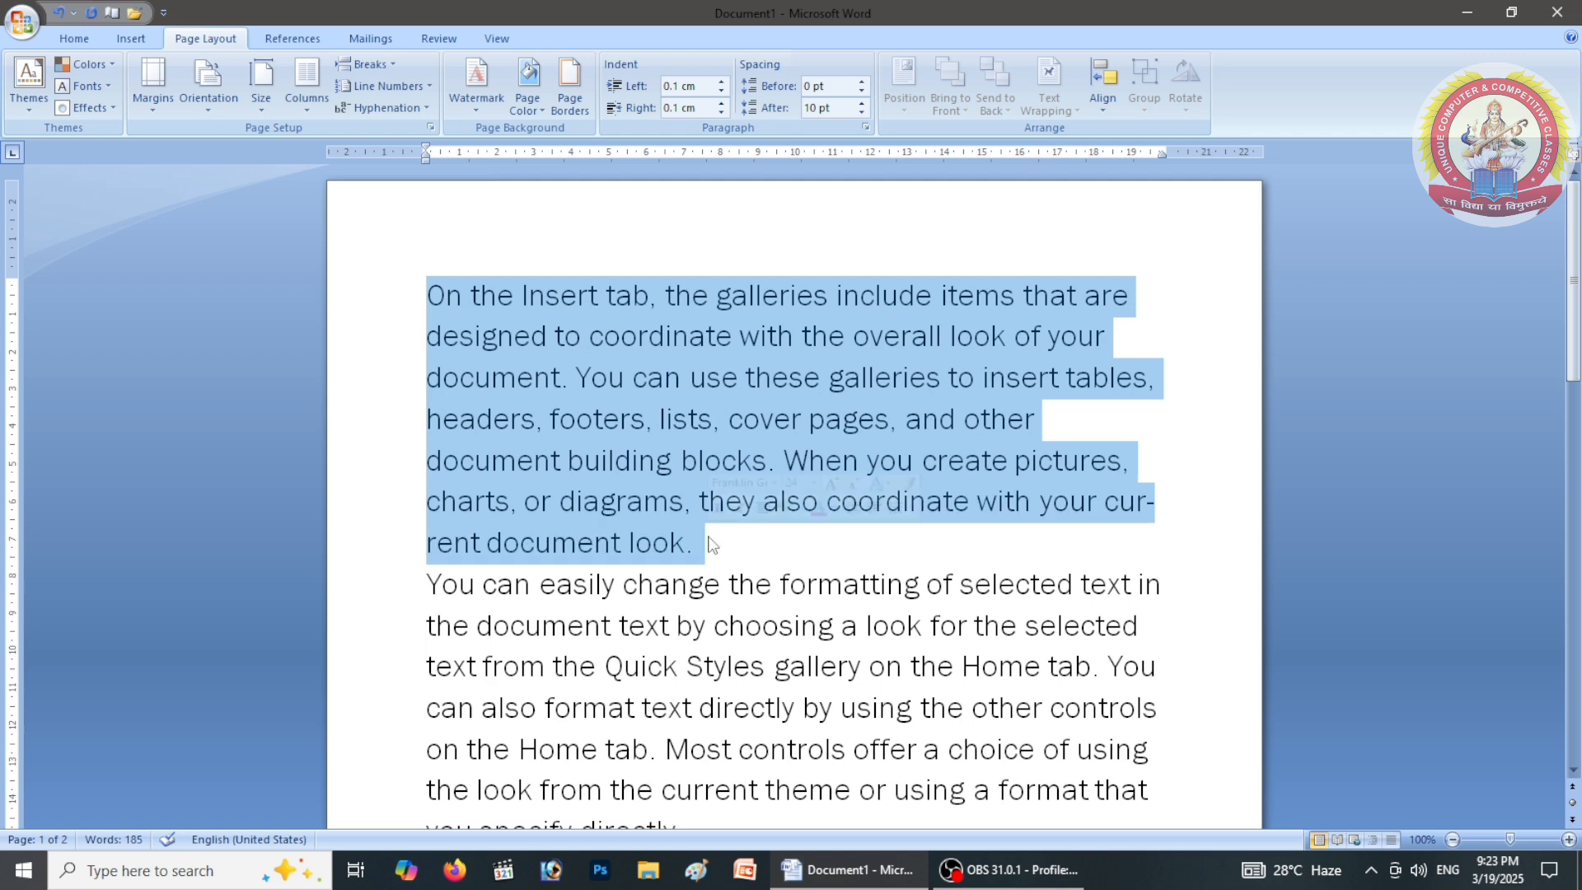
left_click(864, 80)
left_click(864, 80)
left_click(864, 81)
left_click(864, 80)
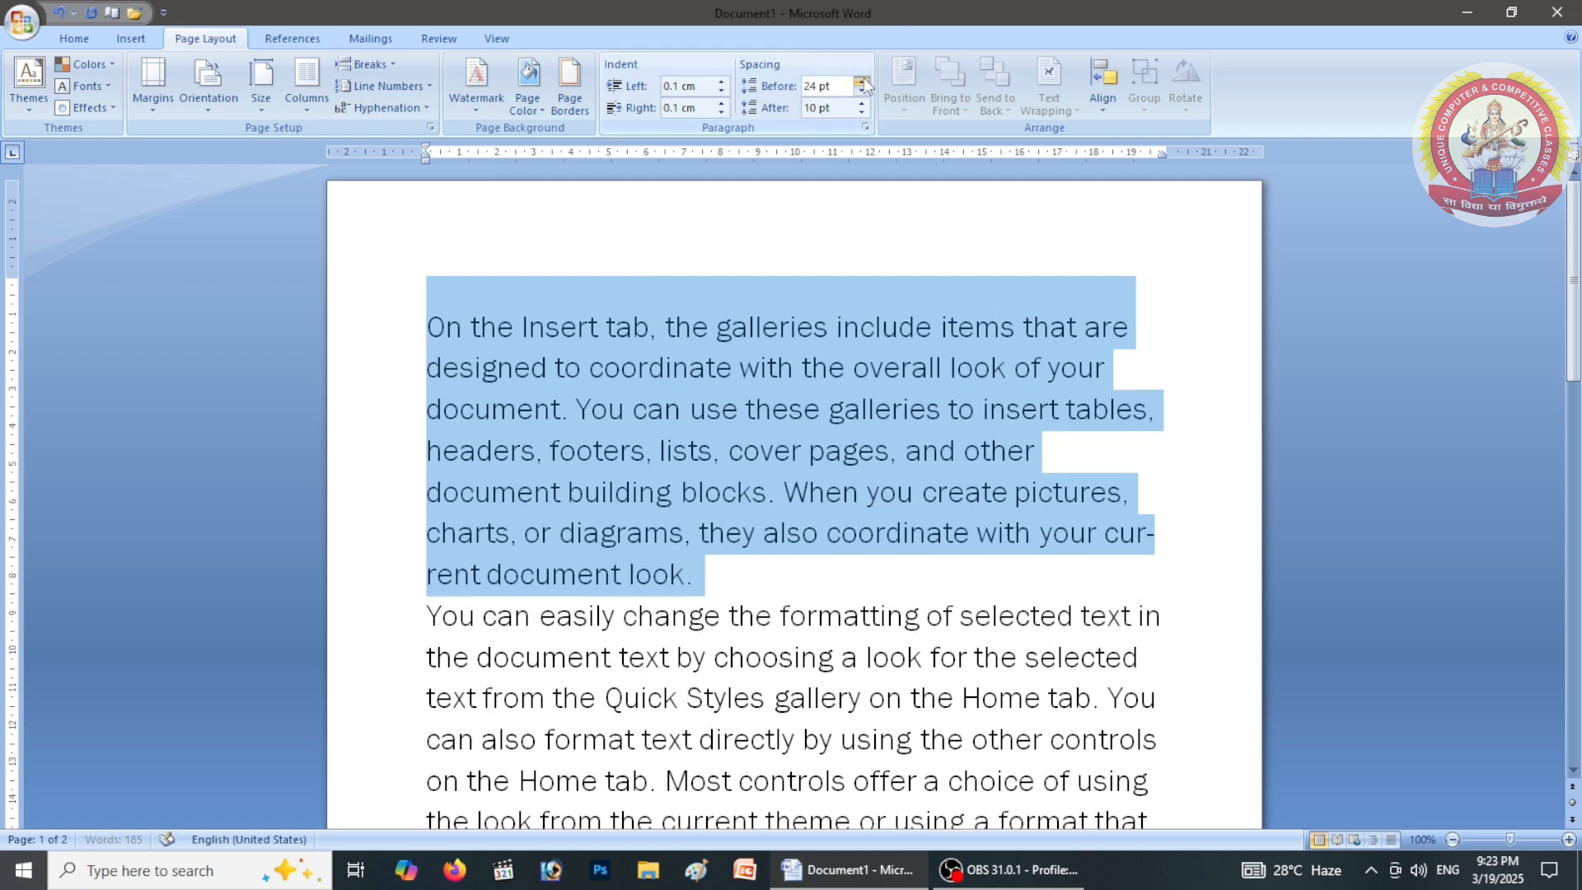
left_click(864, 81)
left_click(864, 80)
left_click(864, 80)
left_click(864, 81)
left_click(864, 80)
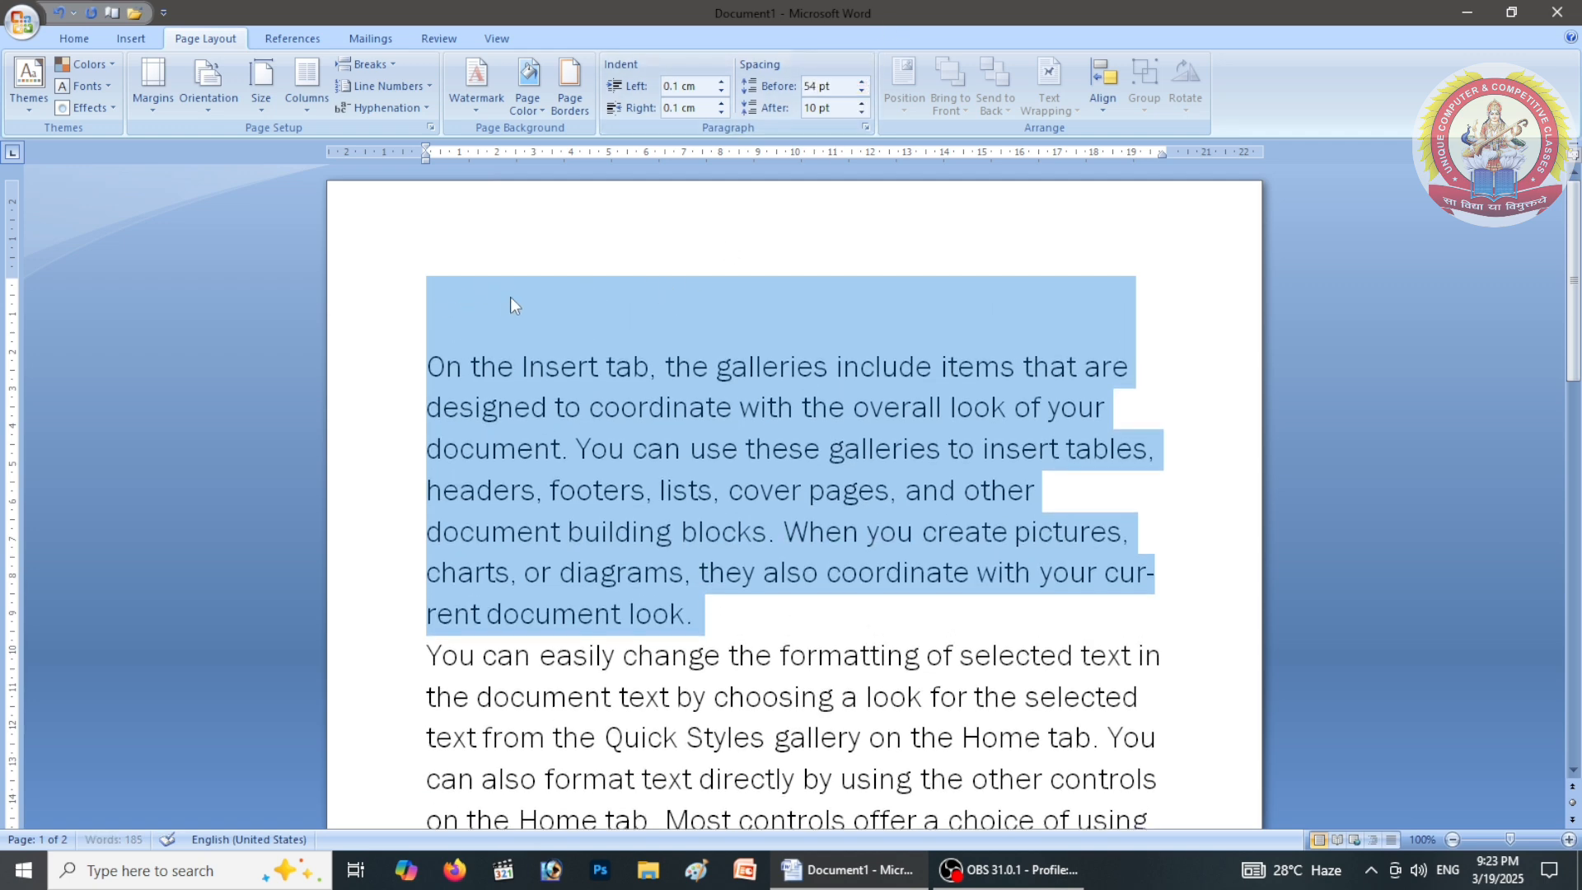
Lower the spacing before the selected text all the way to Auto
left_click(864, 90)
left_click(864, 90)
left_click(864, 90)
left_click(864, 90)
left_click(864, 91)
left_click(864, 90)
left_click(864, 91)
left_click(864, 90)
left_click(864, 90)
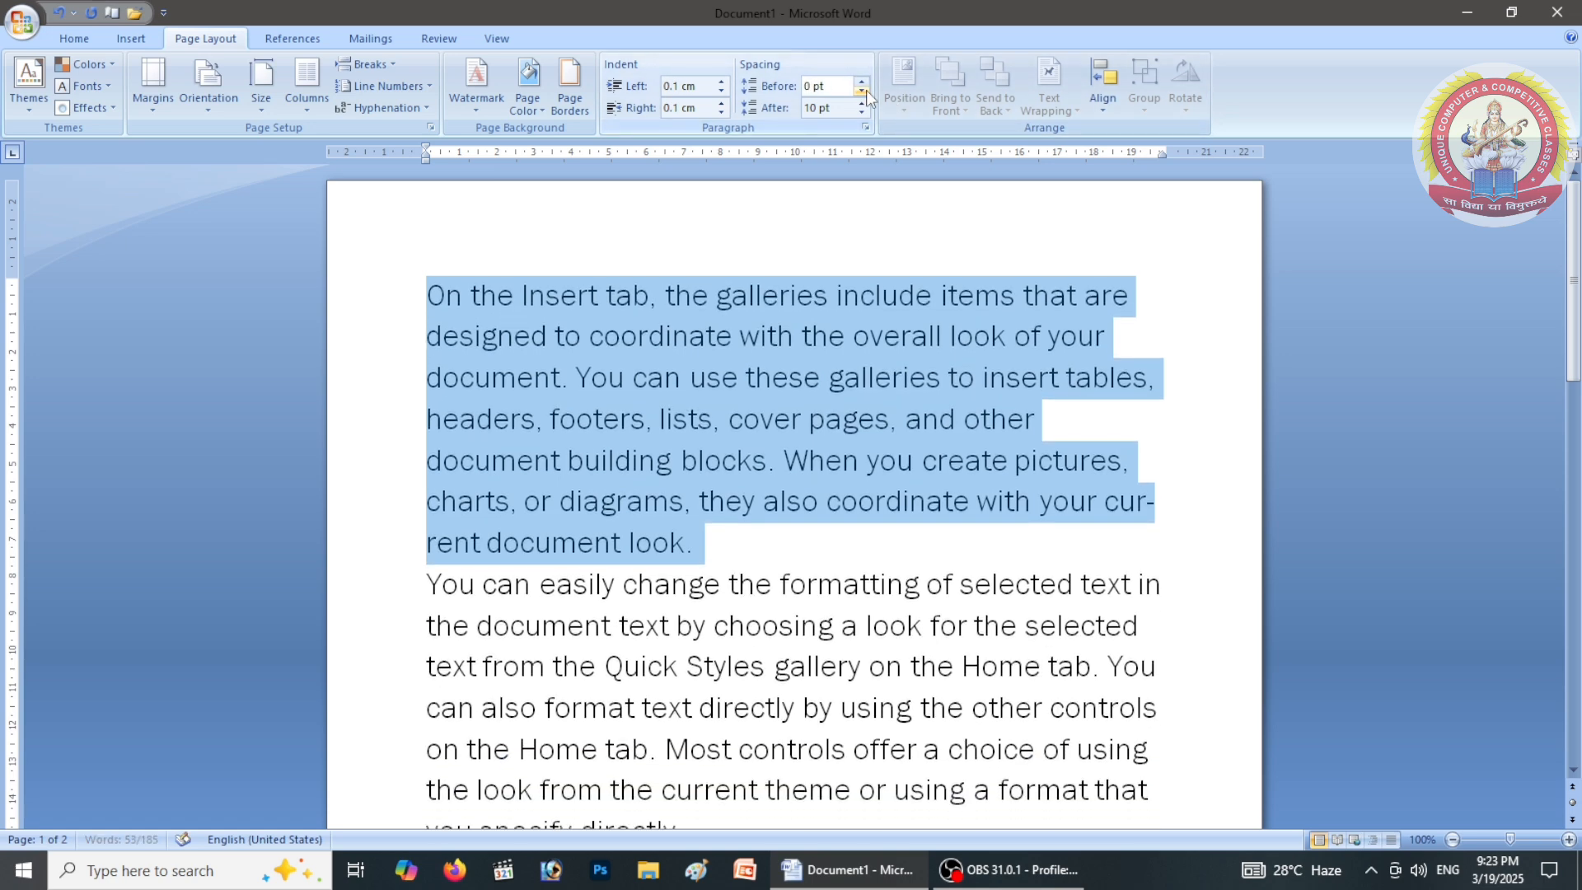
left_click(864, 90)
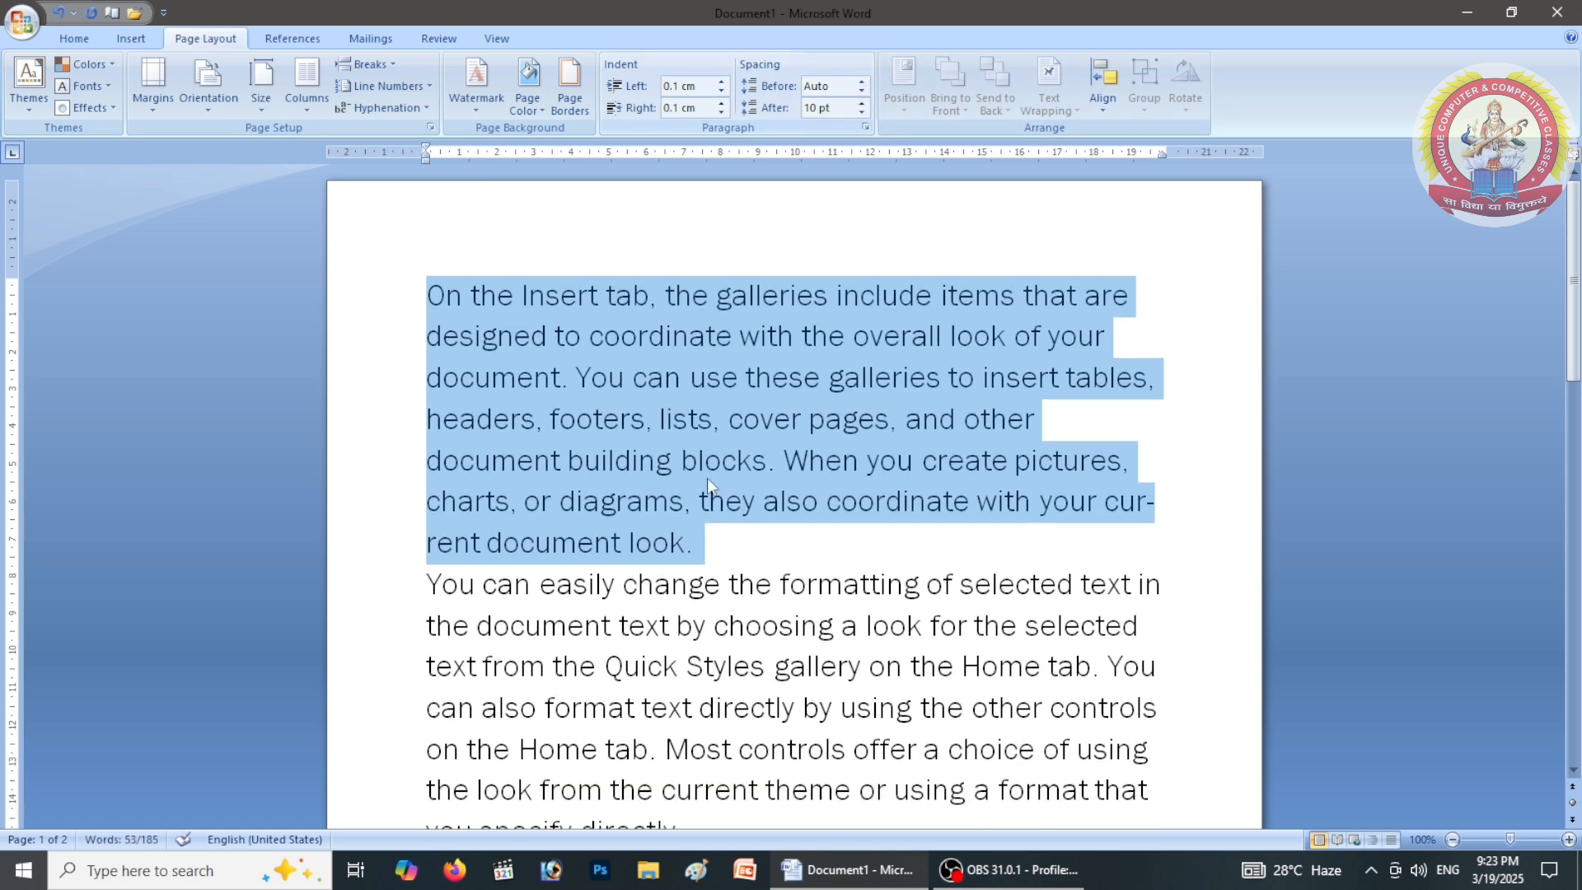
Increase the spacing after the selected text to 54 pt
left_click(861, 105)
left_click(862, 105)
left_click(862, 105)
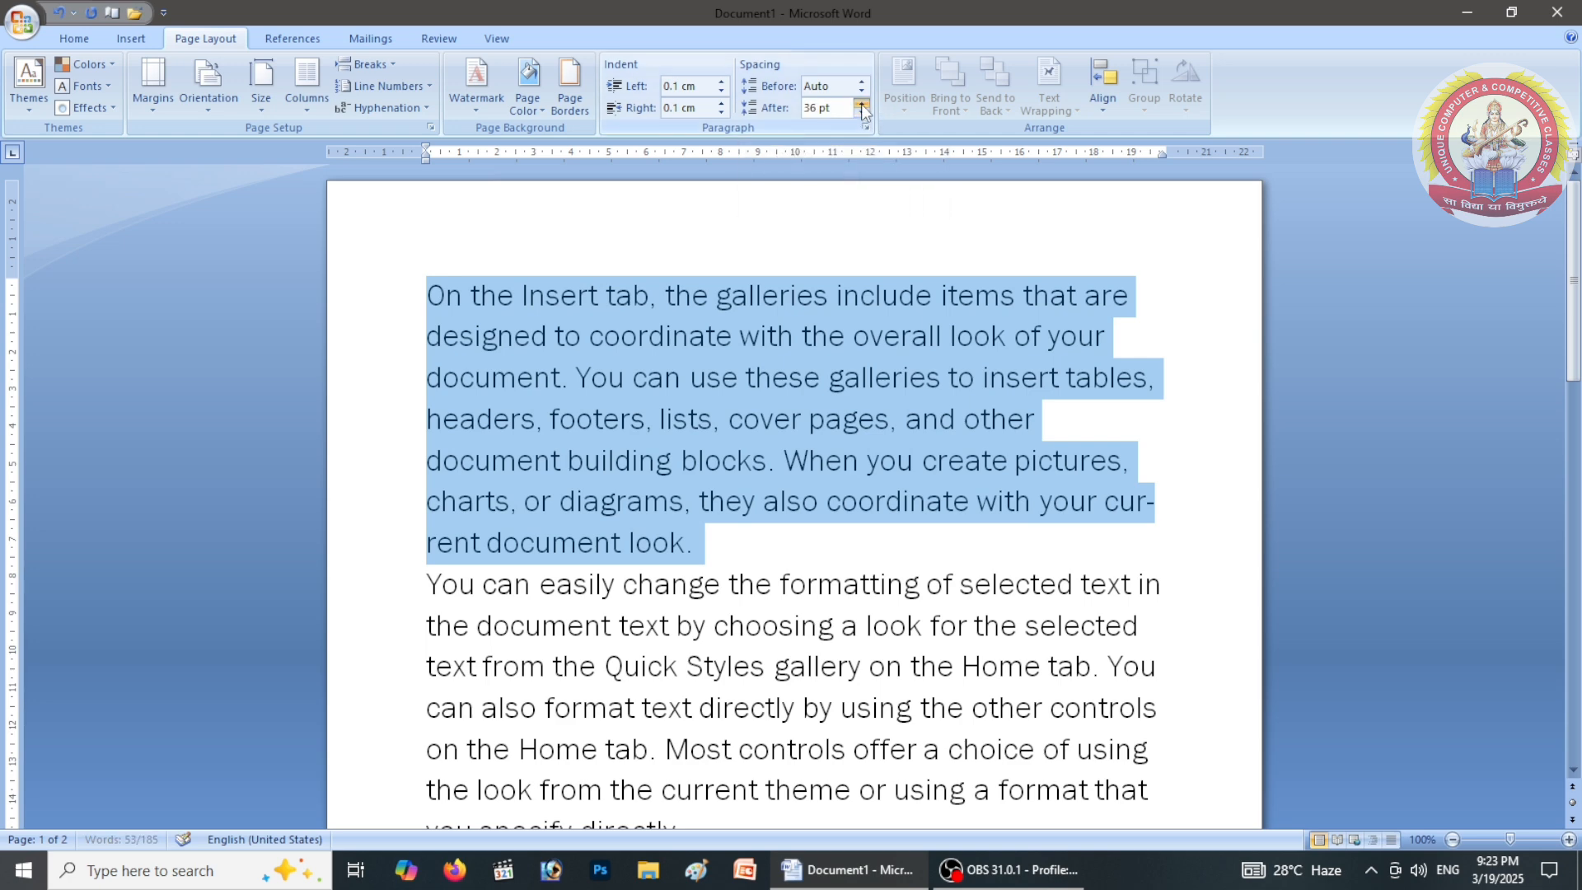
left_click(861, 105)
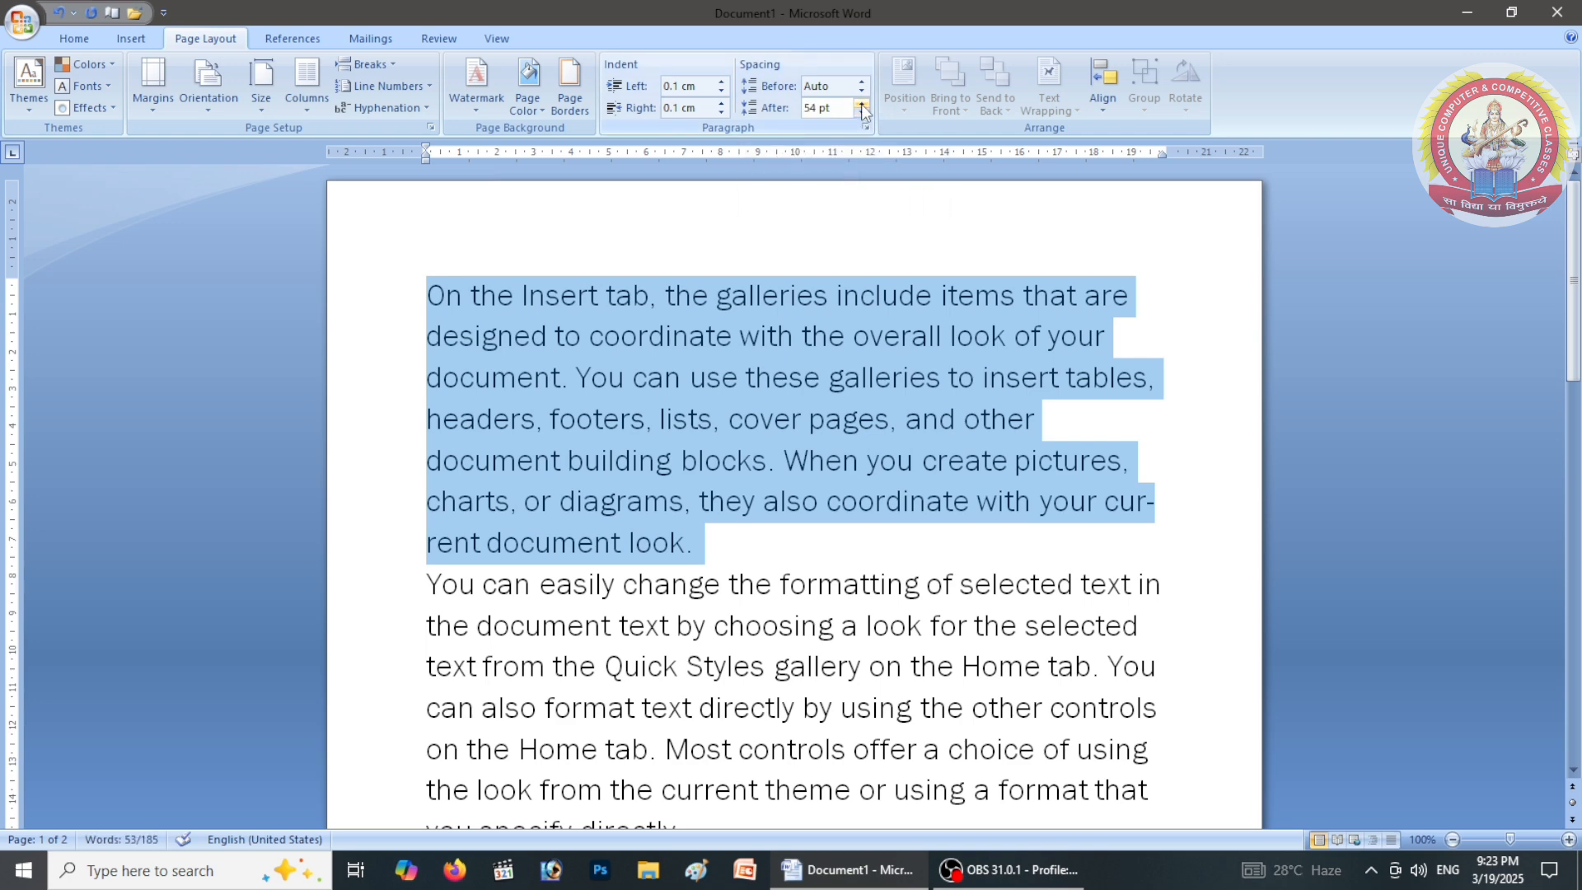
Lower the spacing after the selected text to below 12 pt
left_click(863, 115)
left_click(862, 115)
left_click(862, 116)
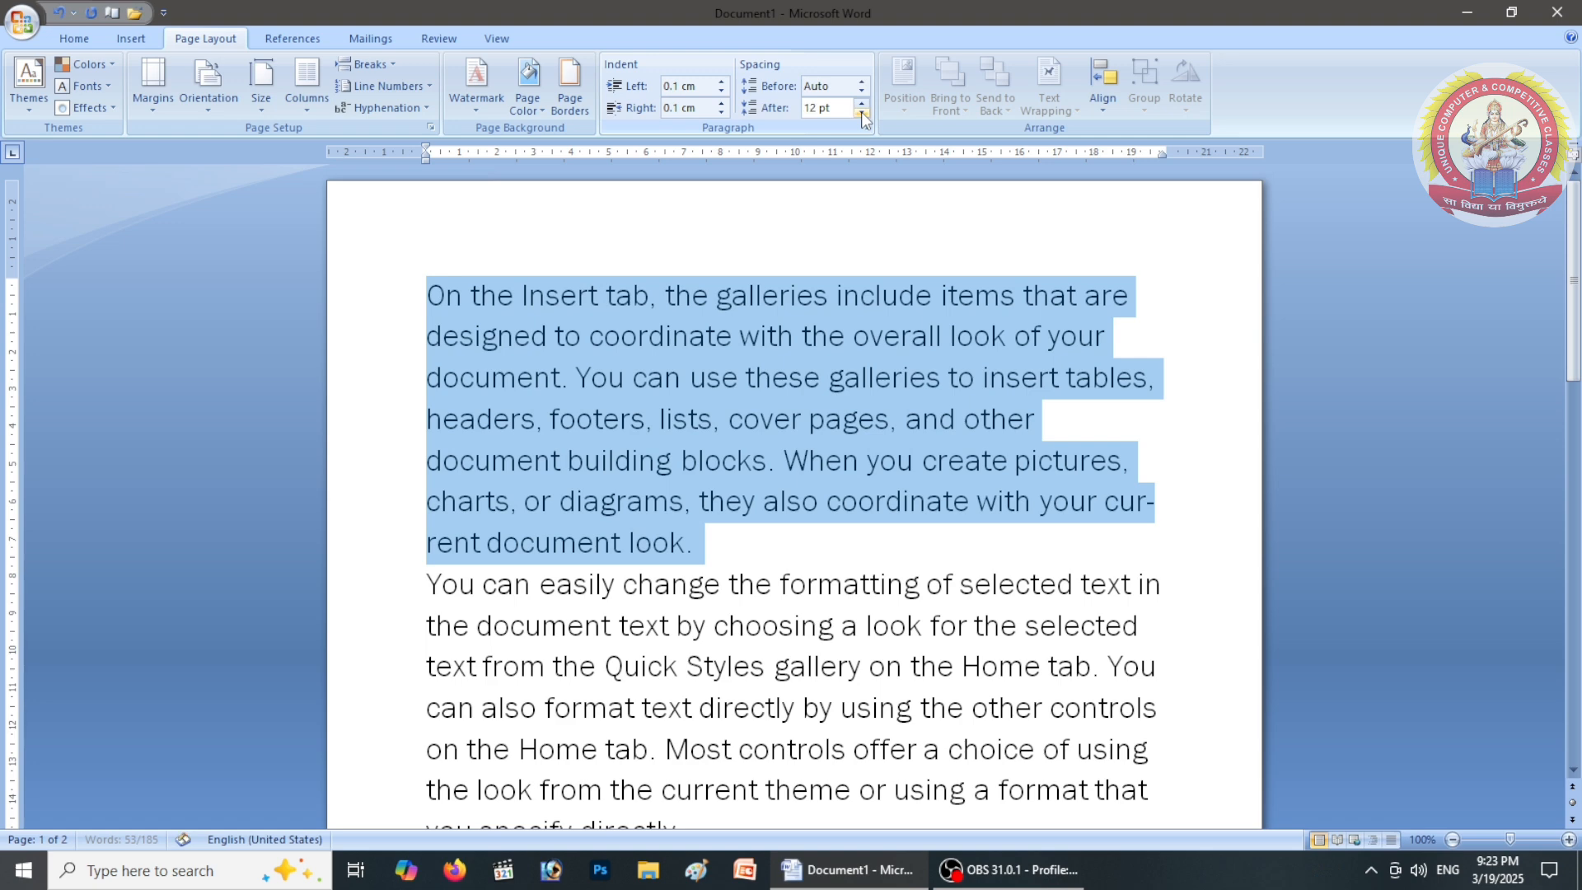
left_click(862, 115)
left_click(863, 116)
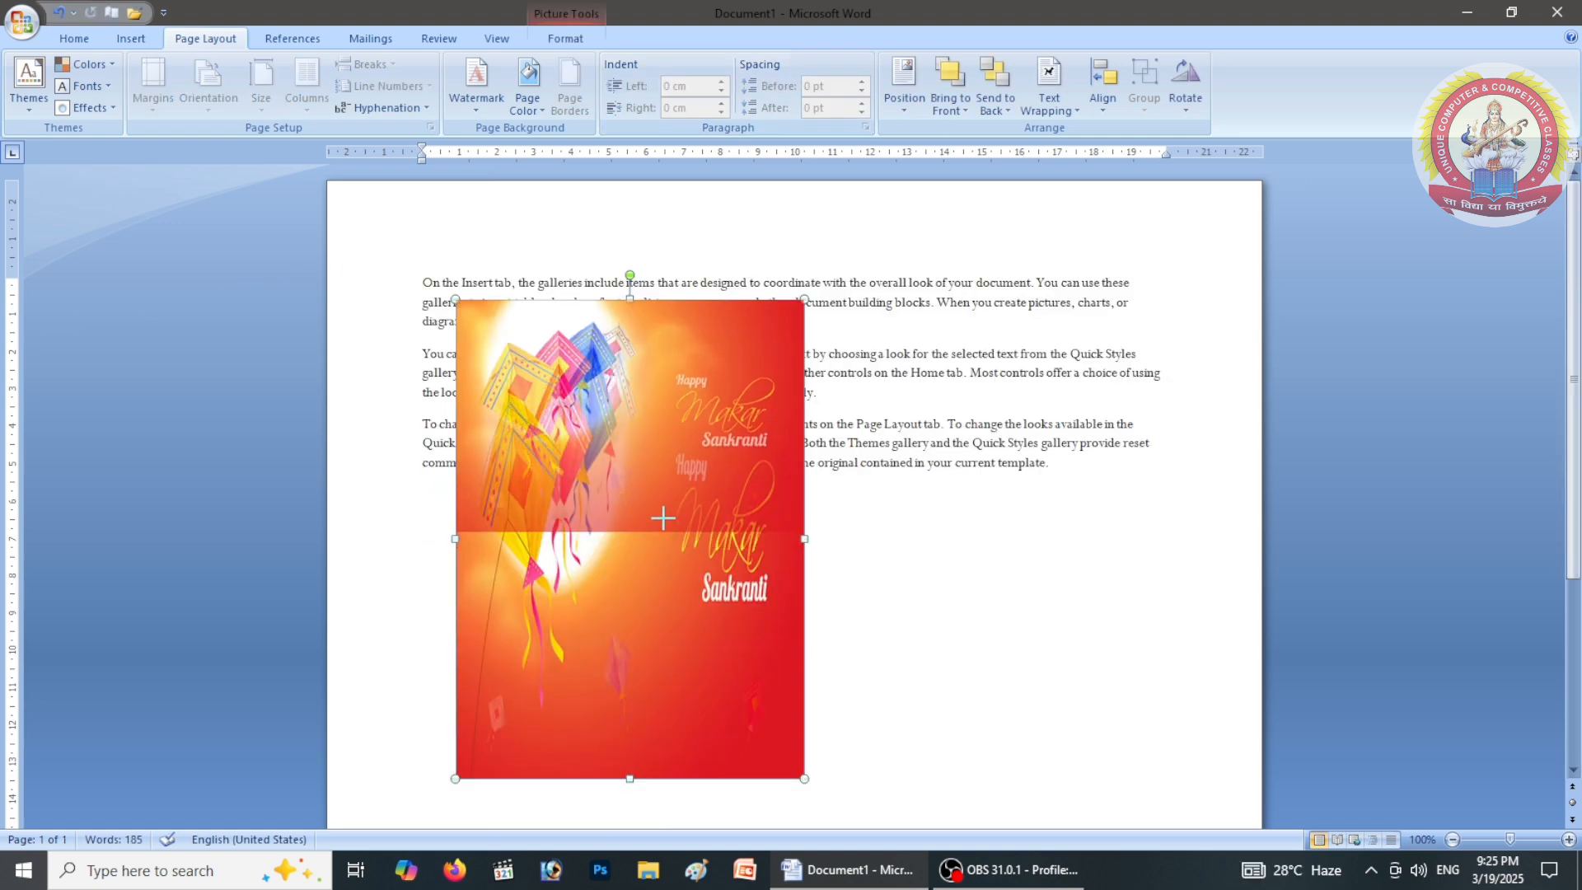
Shrink the height of the Makar Sankranti picture and position it at the page's top left with text wrapping
left_click_drag(660, 519, 664, 486)
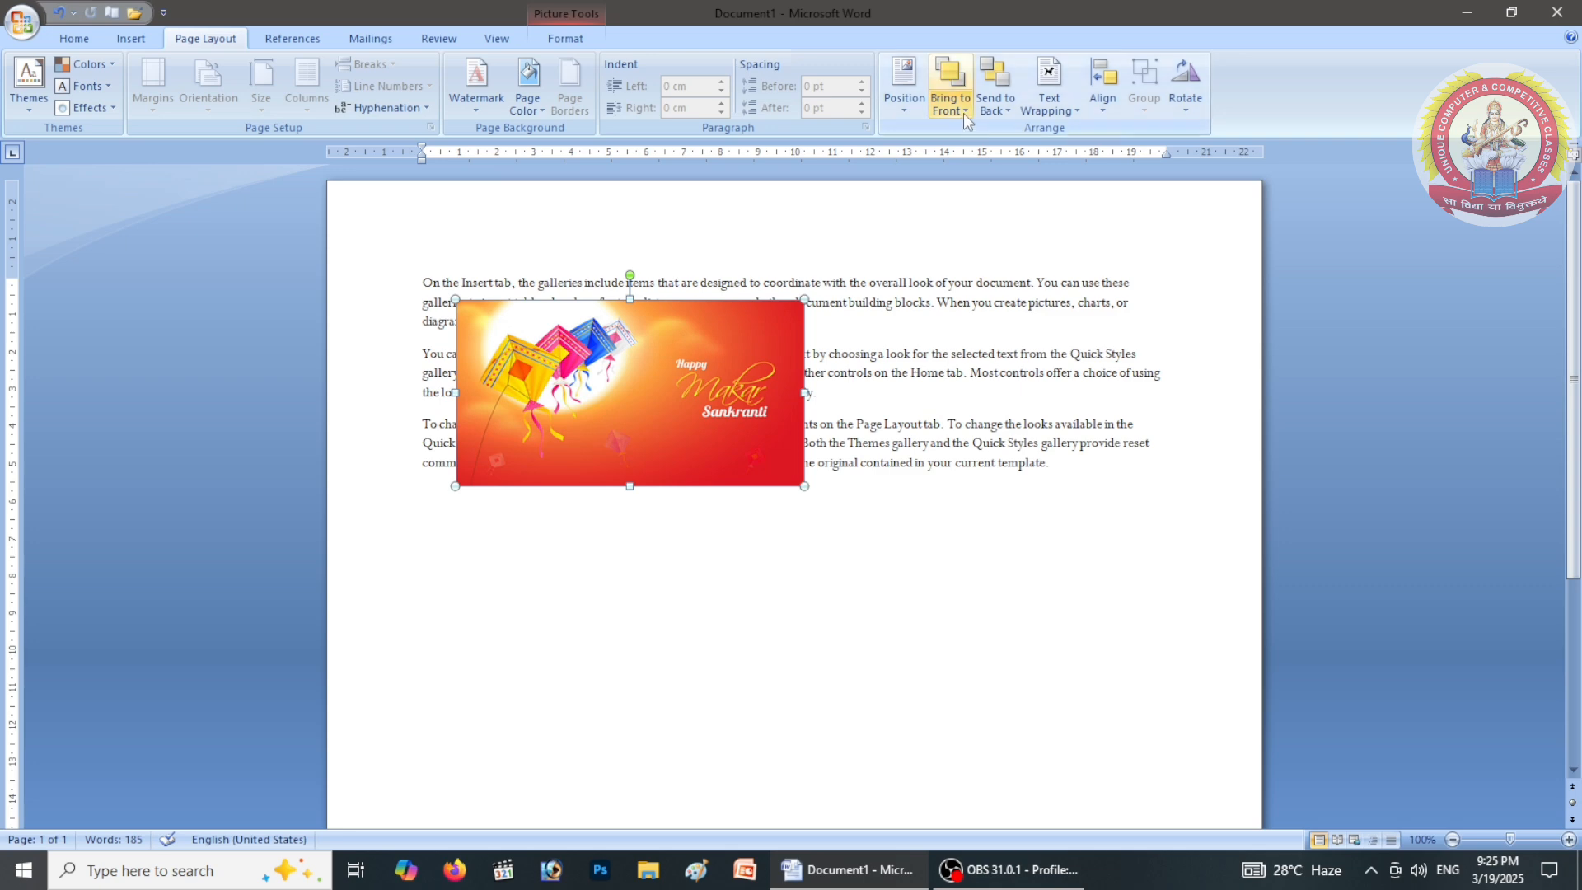
left_click(903, 103)
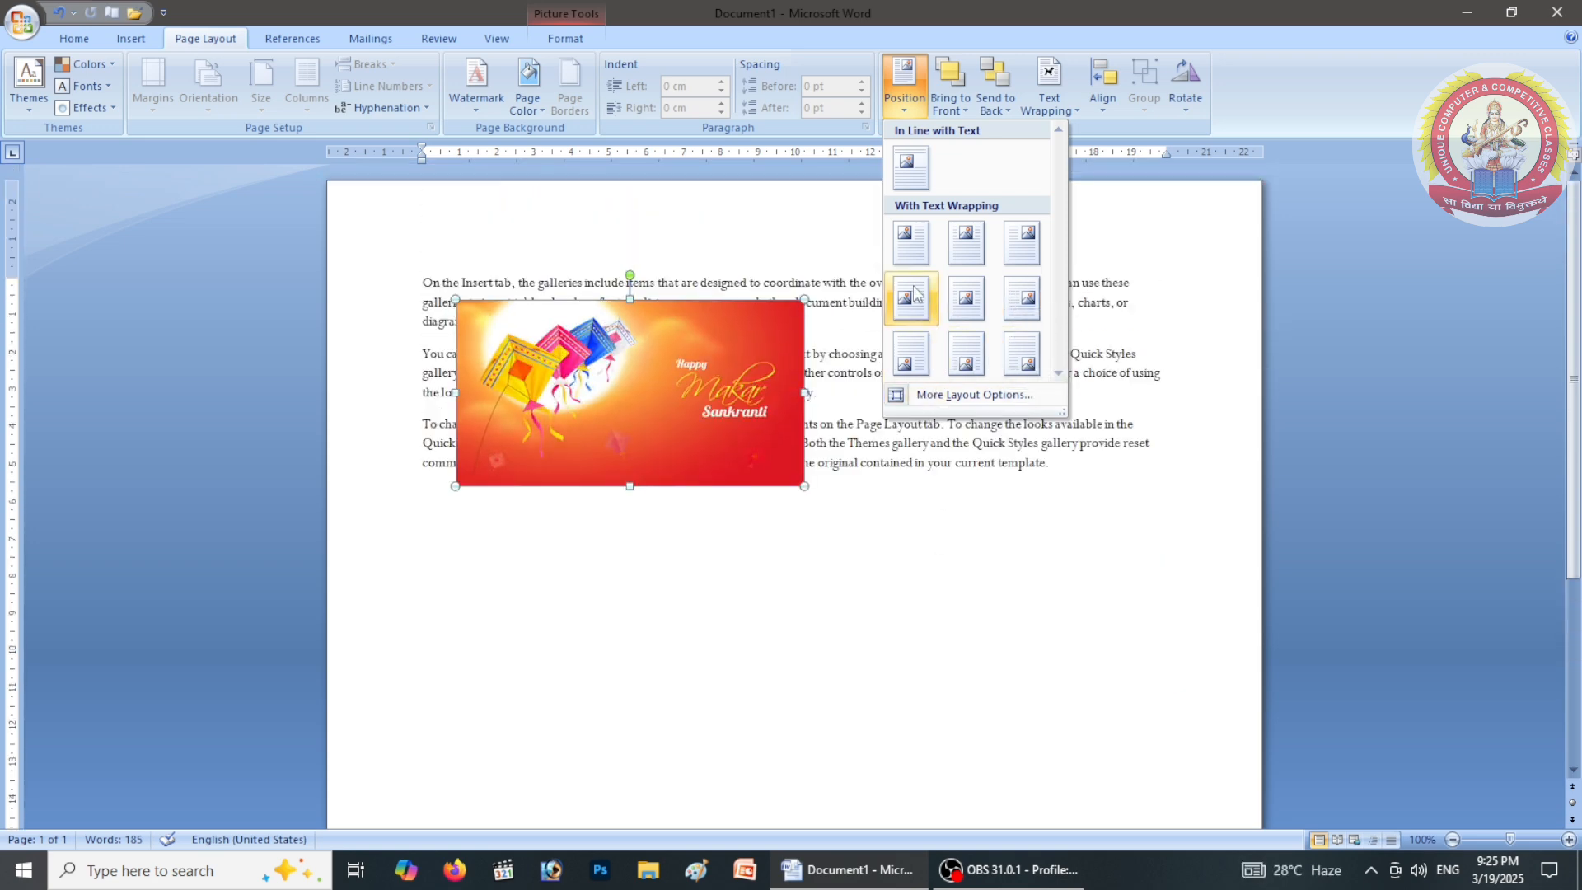
left_click(911, 249)
left_click(594, 550)
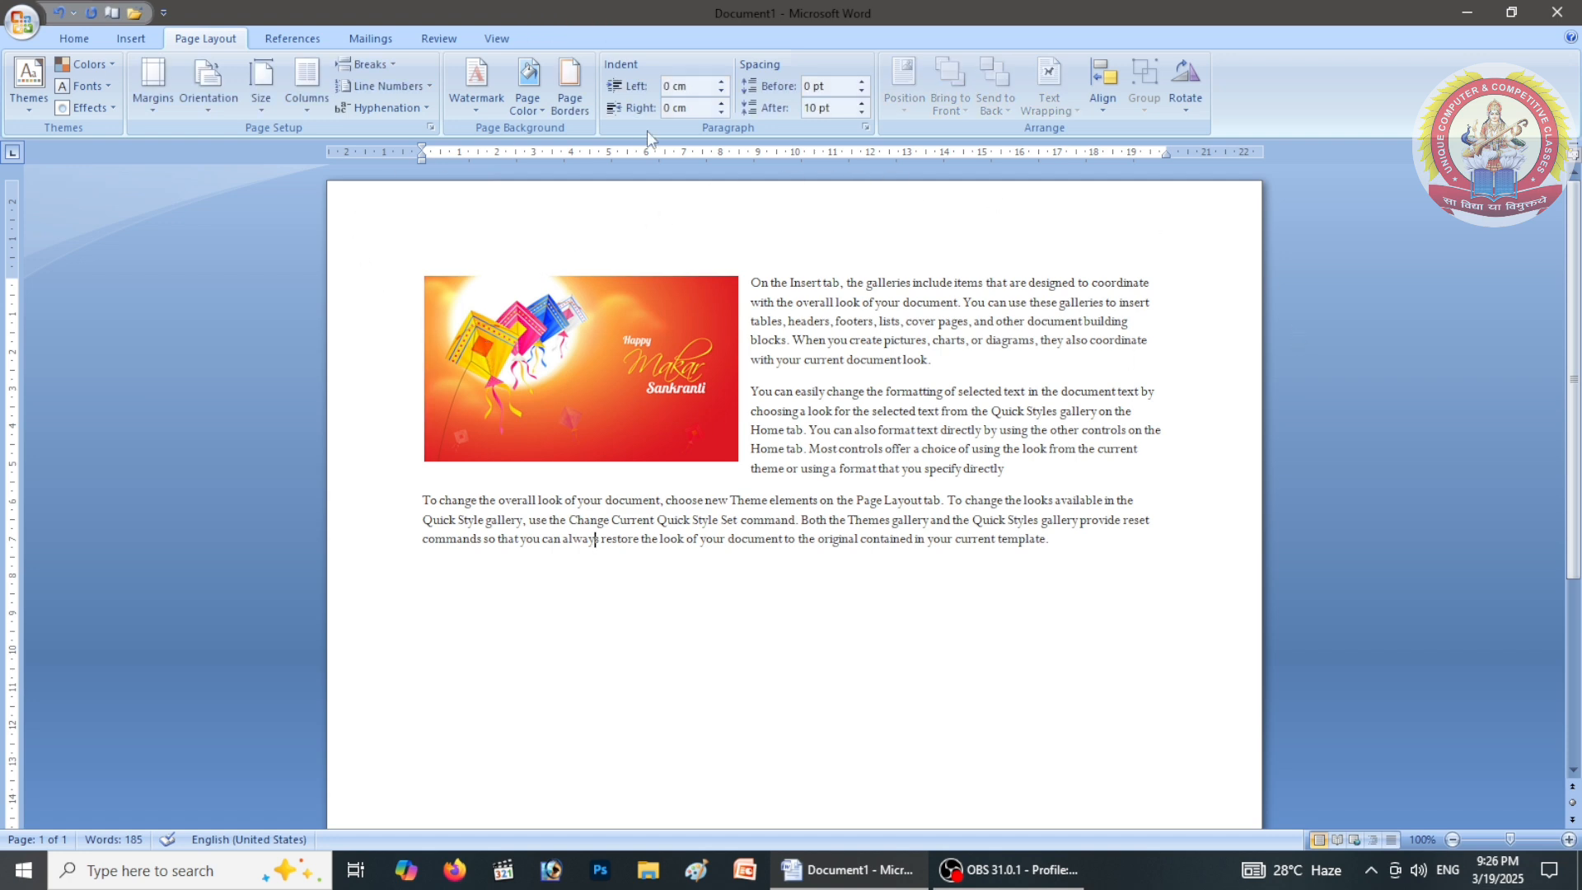
Select the picture and preview the In Line with Text position without applying it
left_click(610, 354)
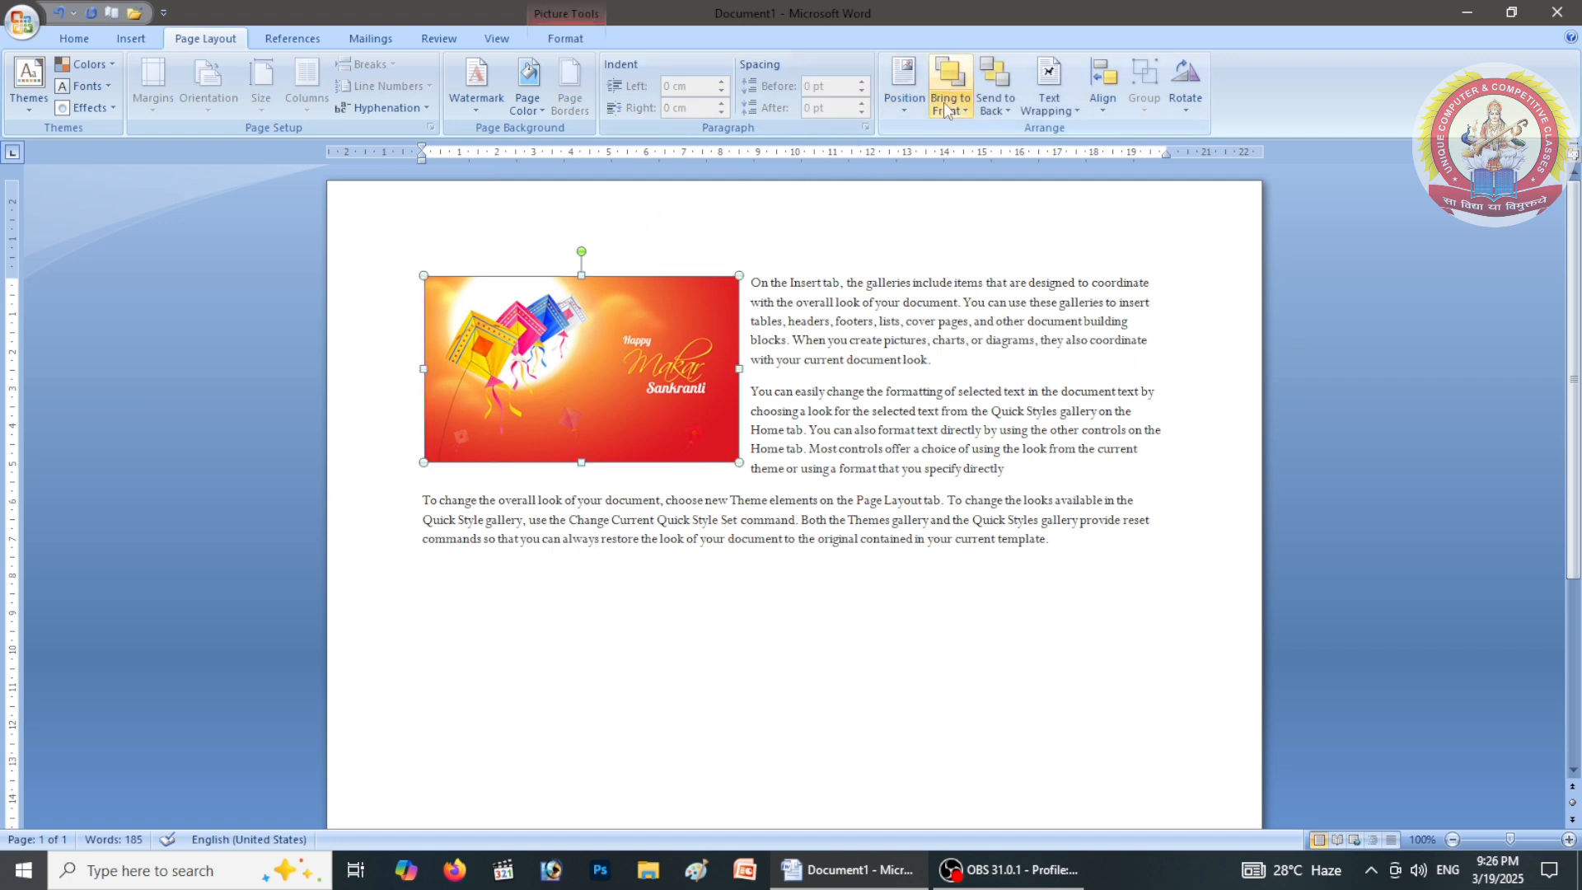
left_click(903, 87)
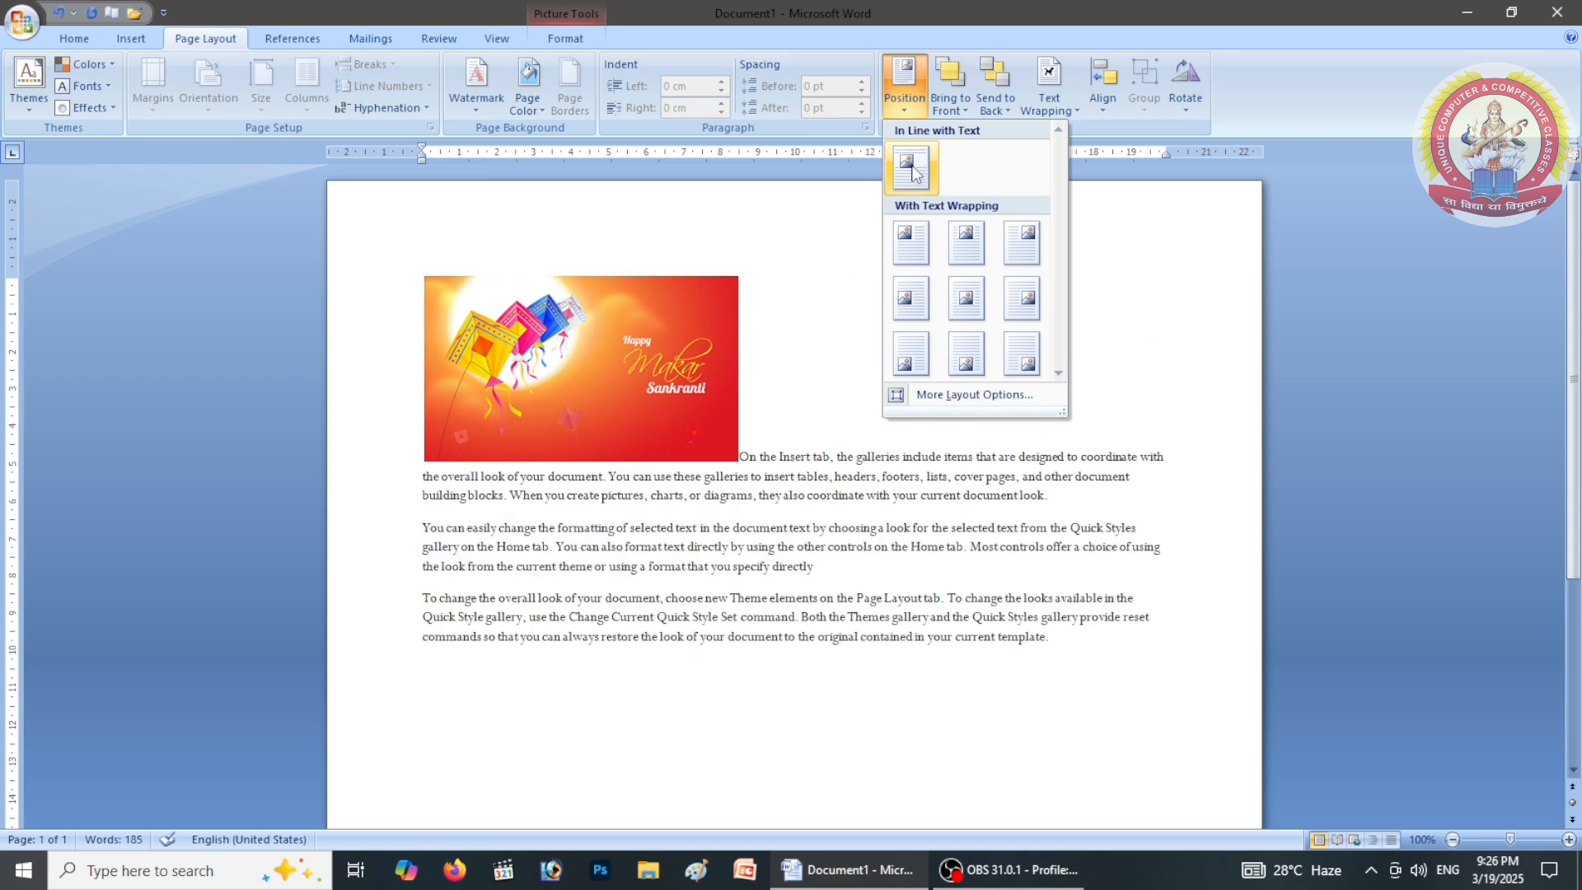
left_click(875, 604)
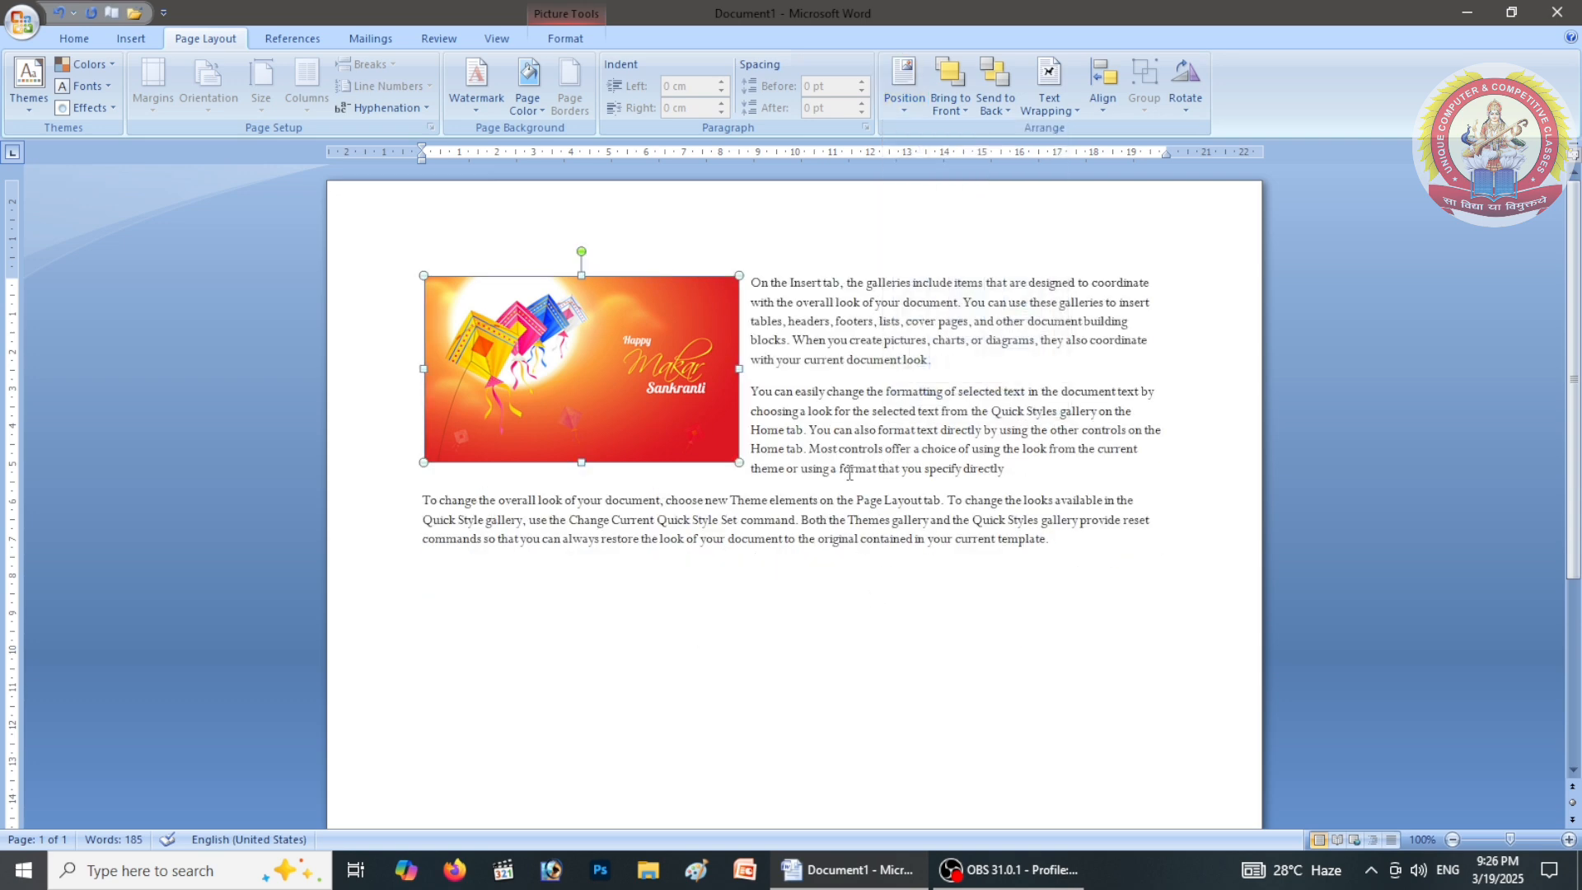
Examine the picture position settings and horizontal alignment choices in the Advanced Layout options, leaving them unchanged
left_click(903, 86)
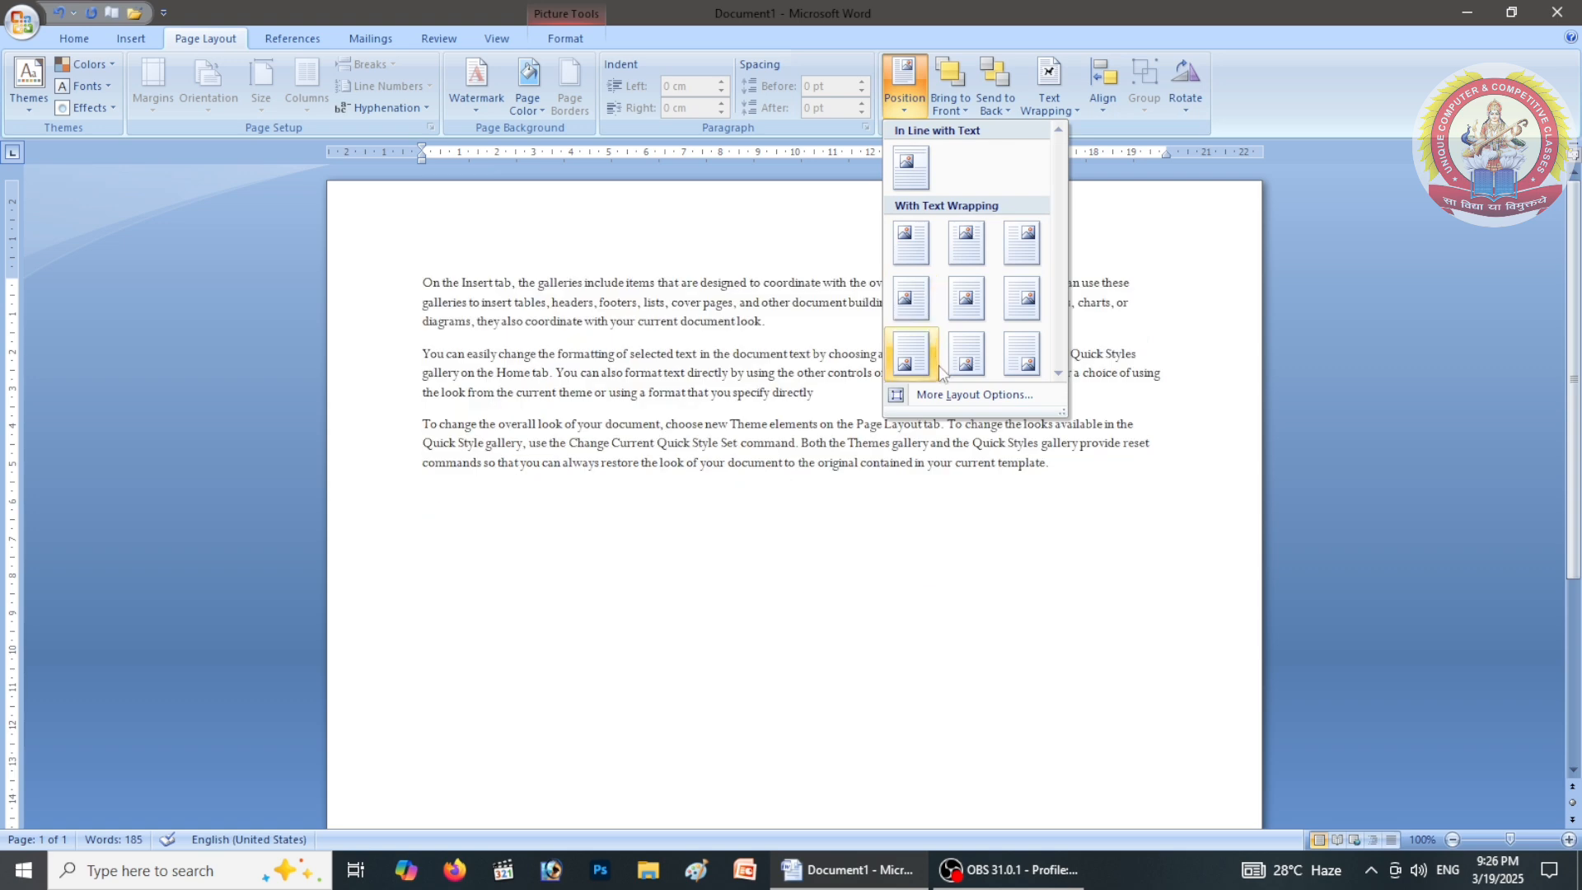
left_click(941, 396)
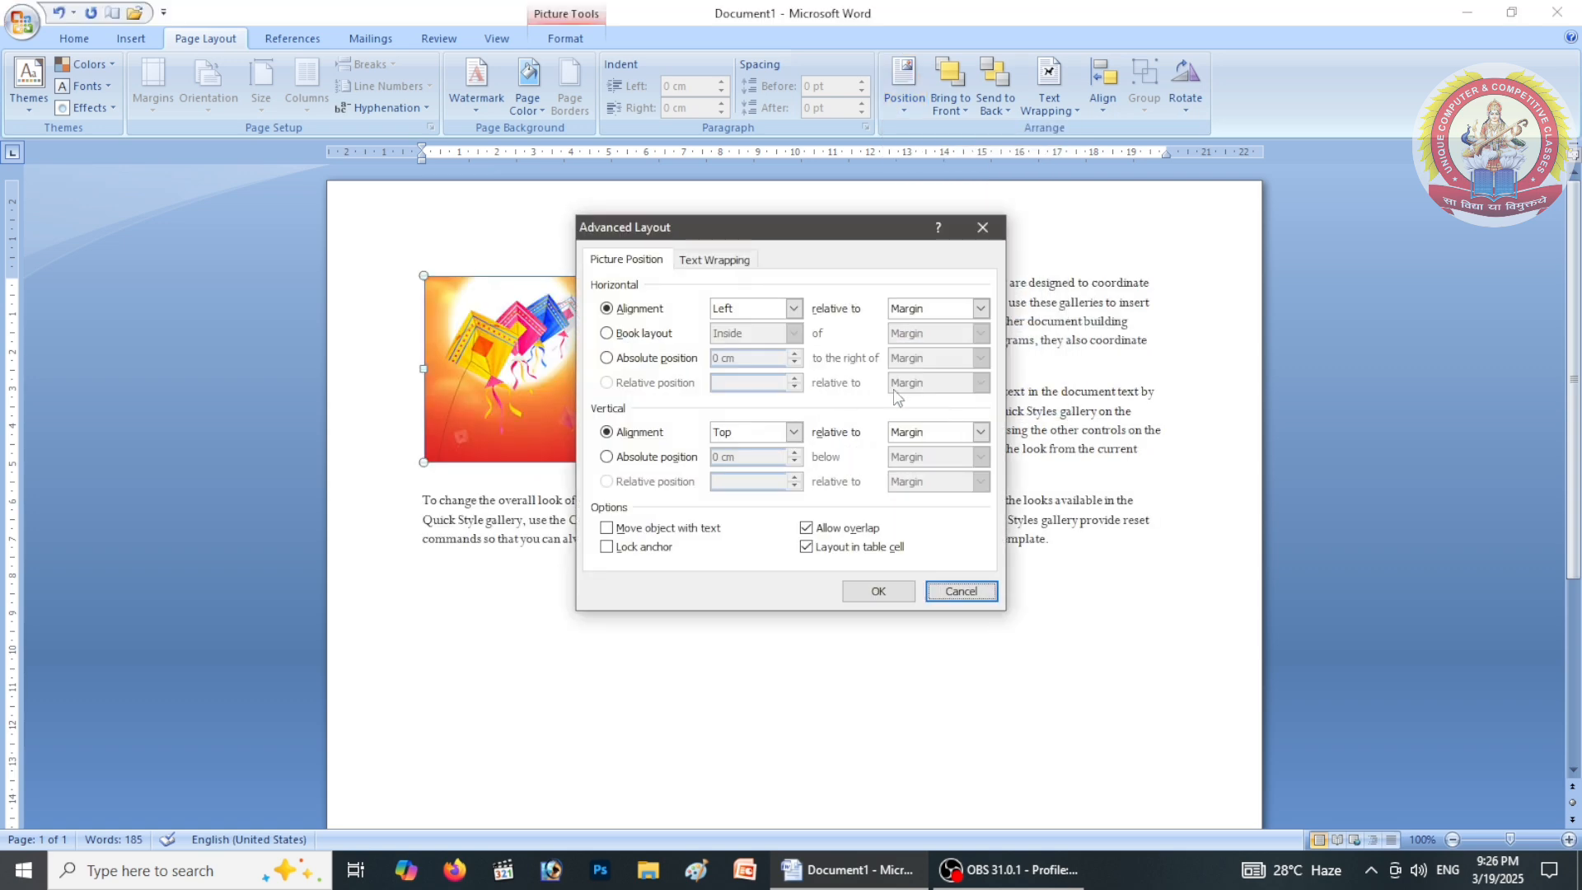
left_click(793, 309)
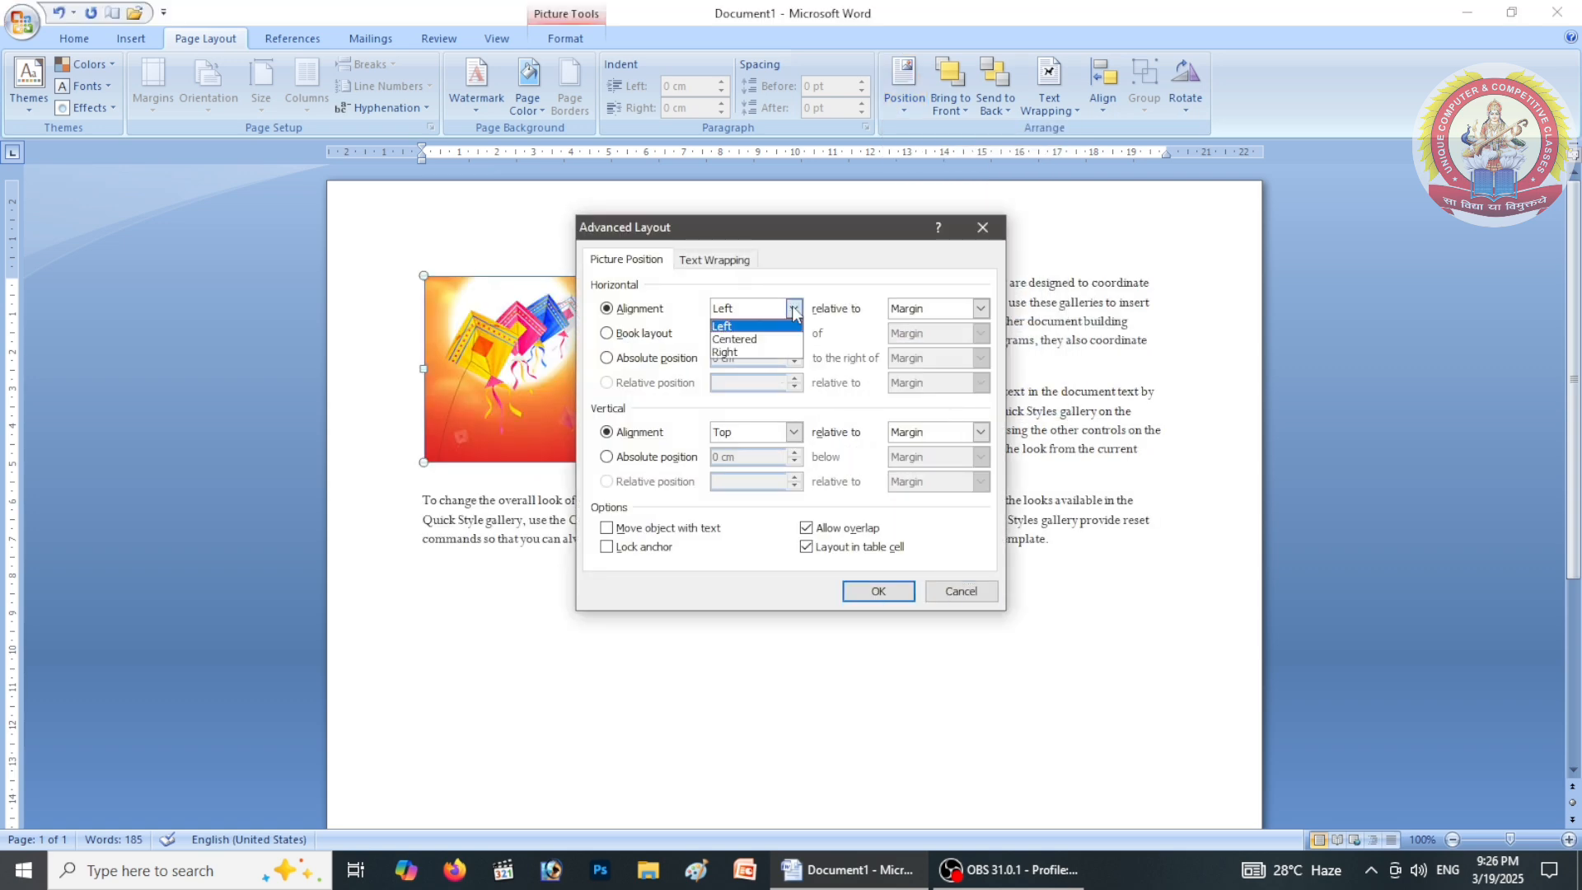
left_click(850, 265)
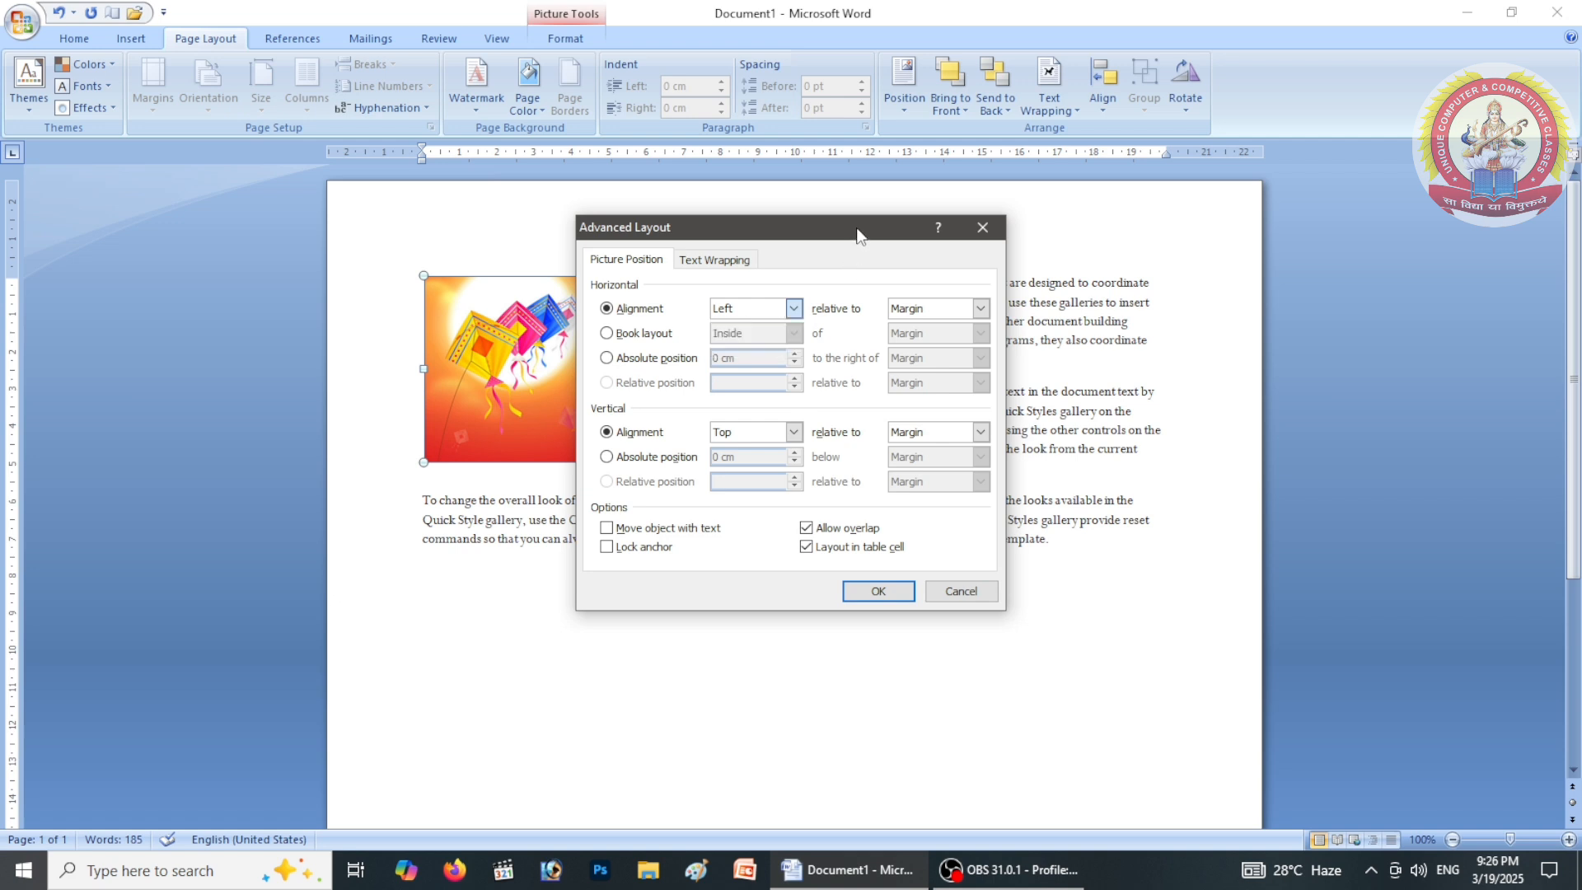
left_click(983, 228)
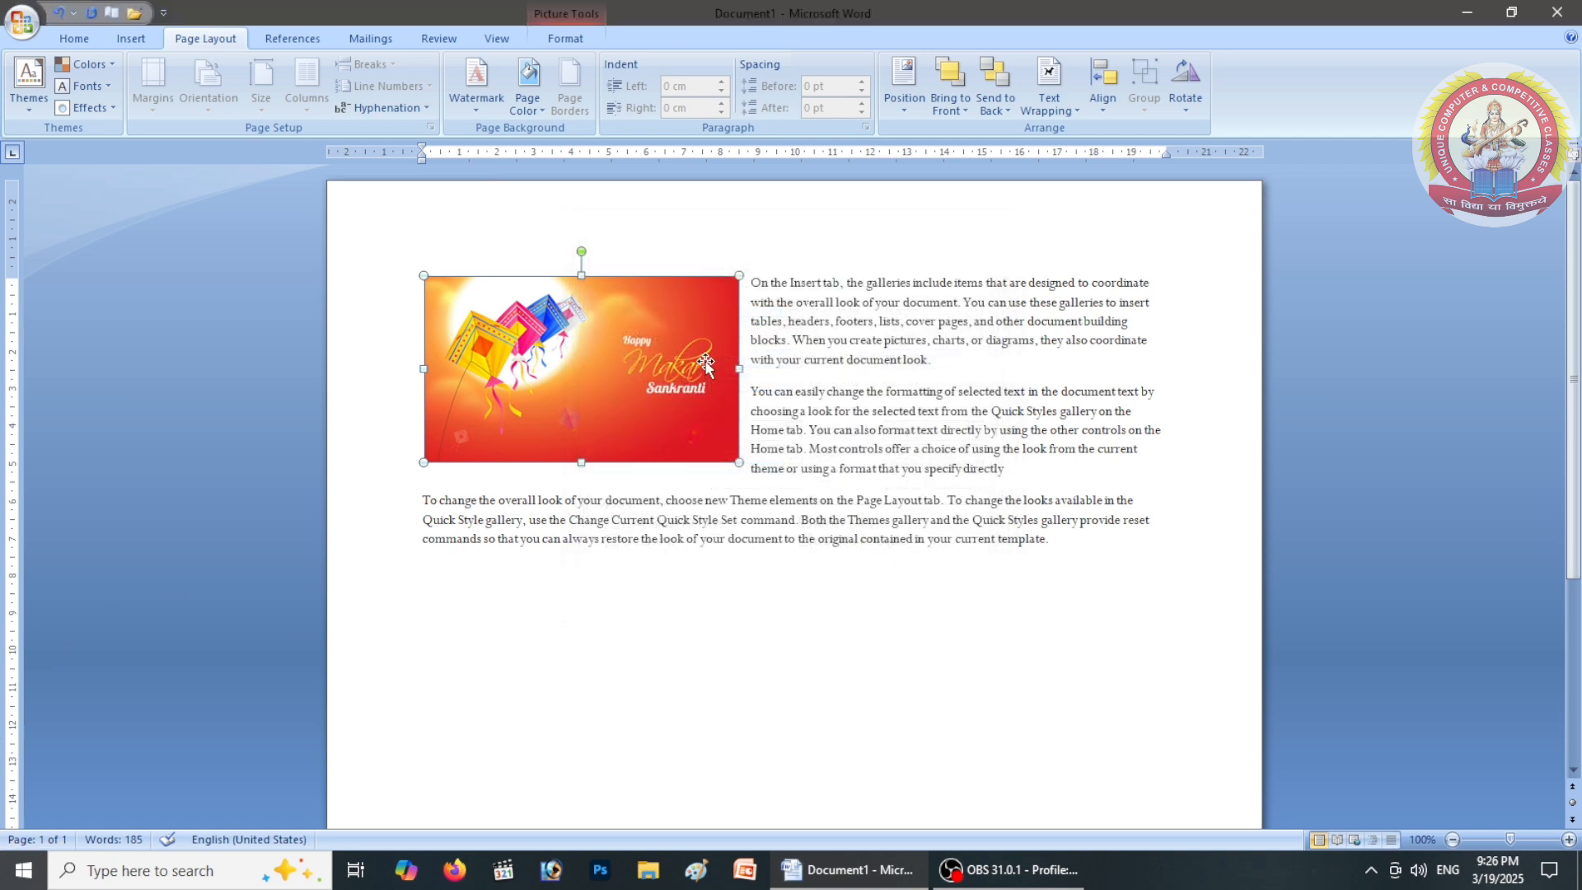
Delete the document's text and picture, and draw an oval shape about 10.5 cm across on the empty page
left_click_drag(750, 282, 1072, 553)
key("Delete")
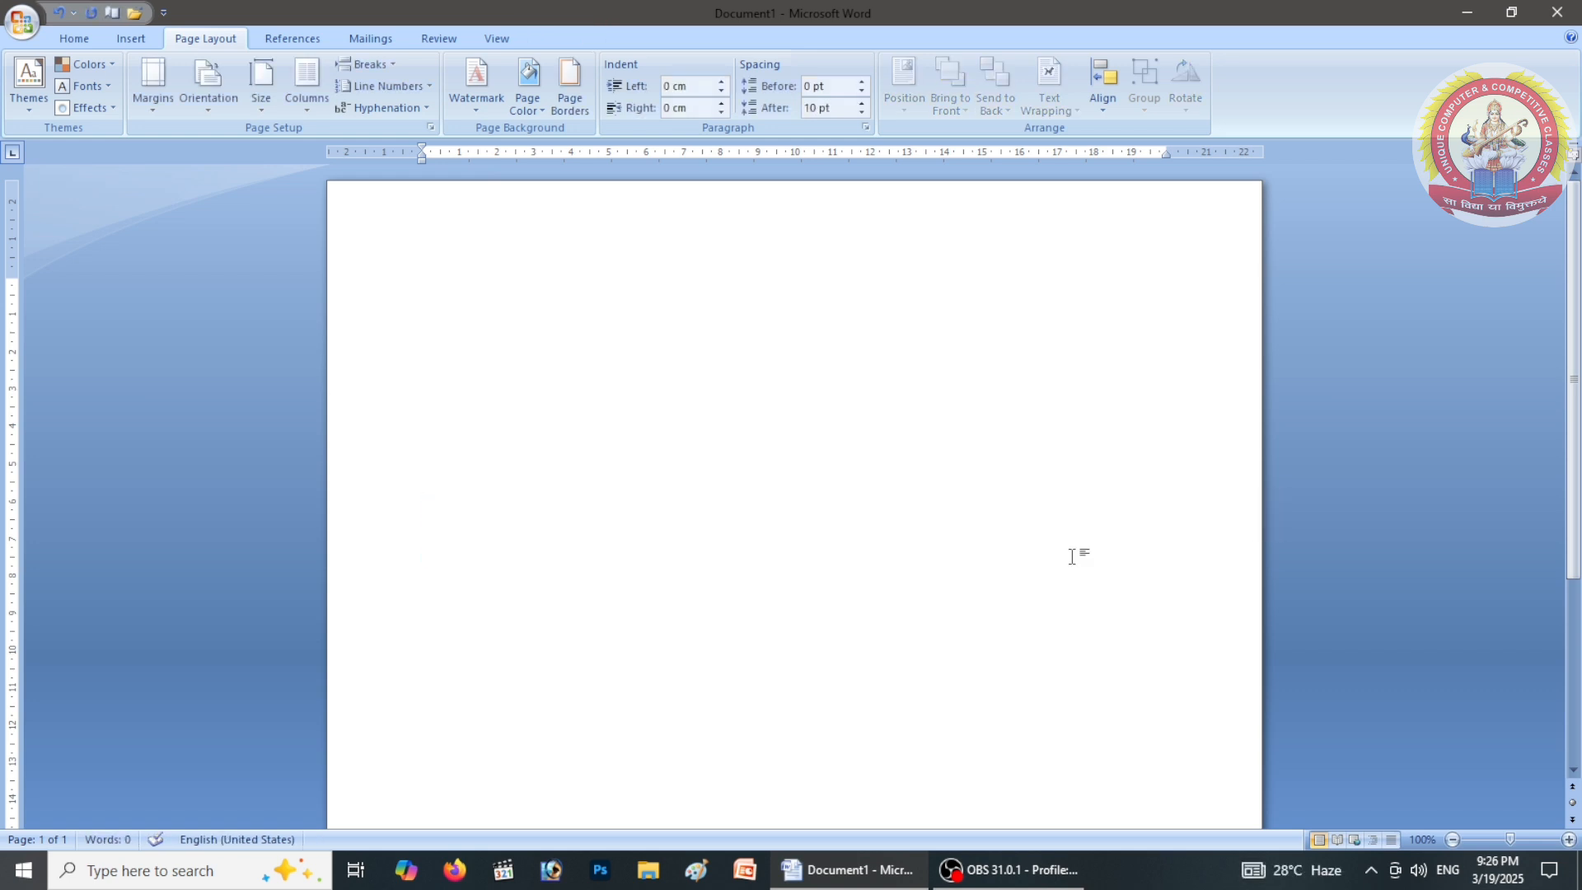
left_click(130, 37)
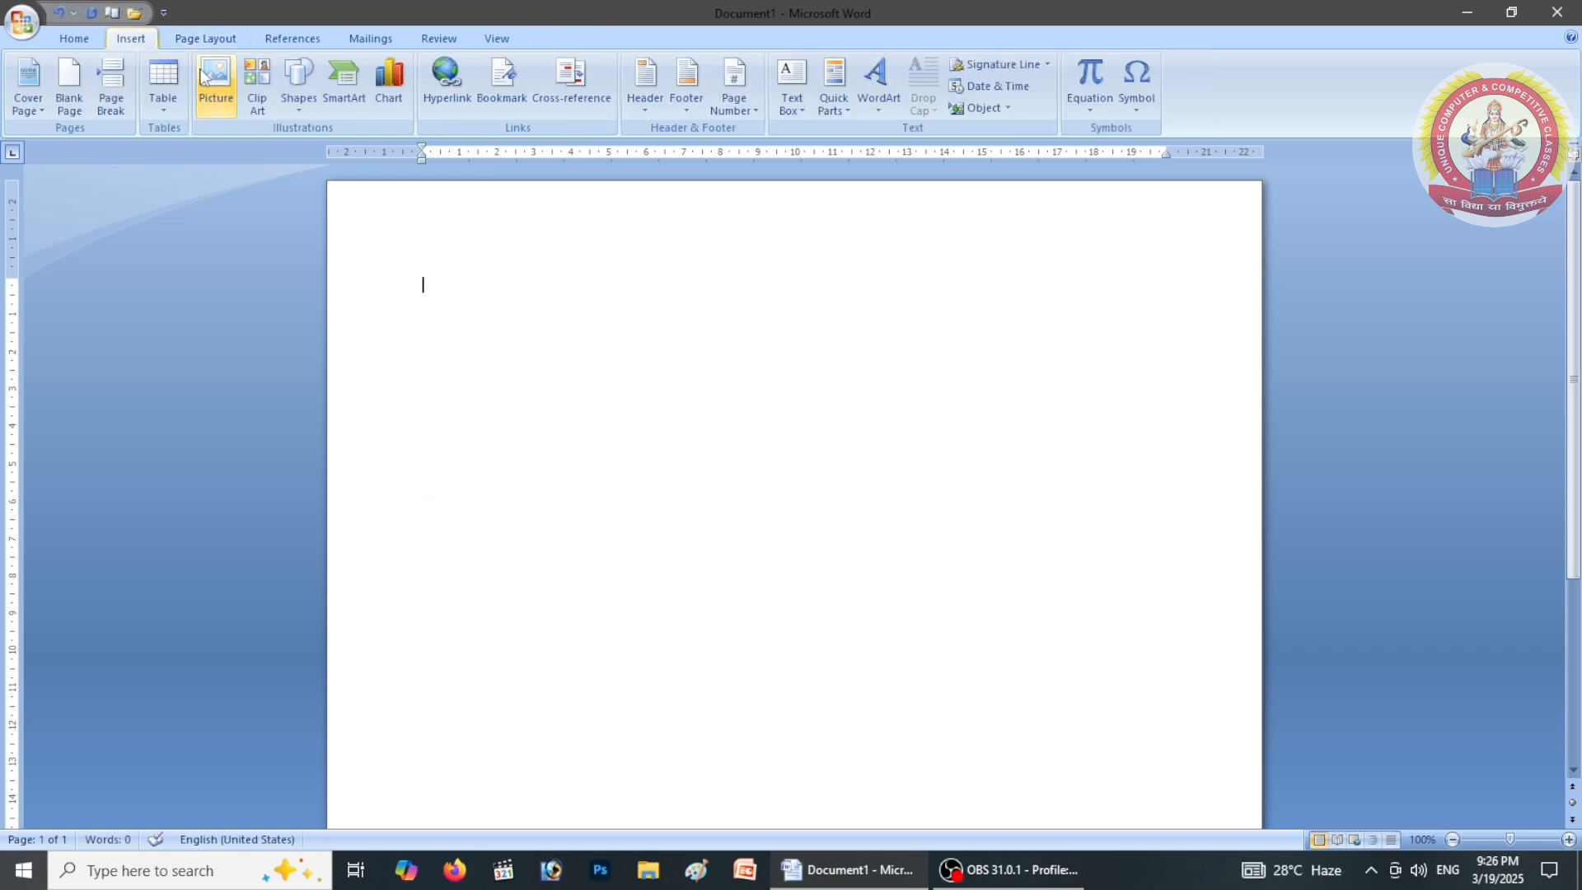
left_click(298, 80)
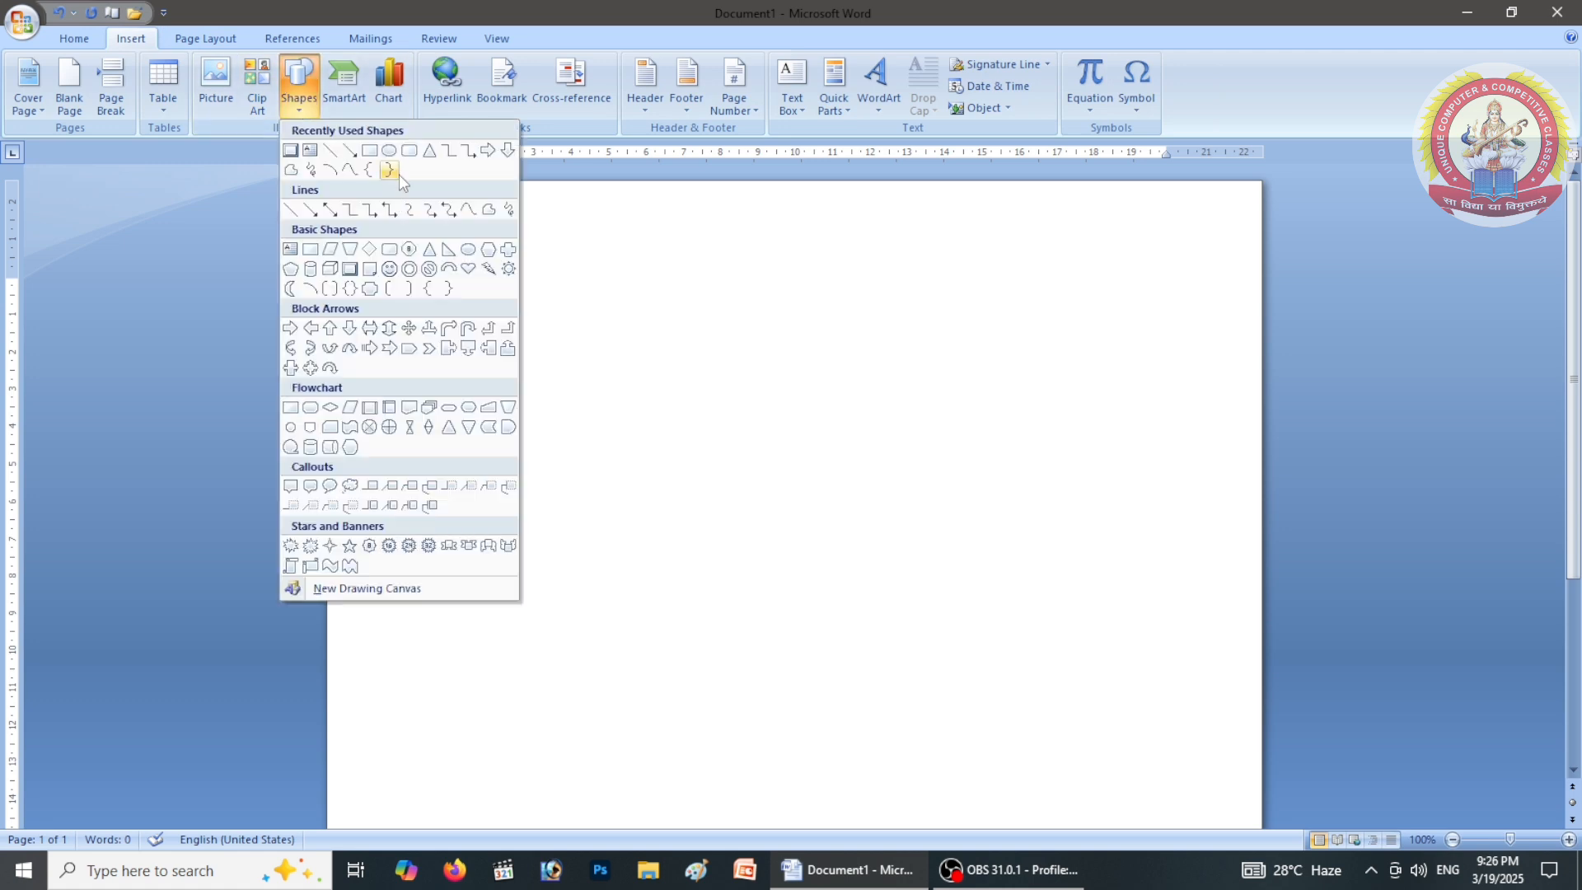
left_click(389, 153)
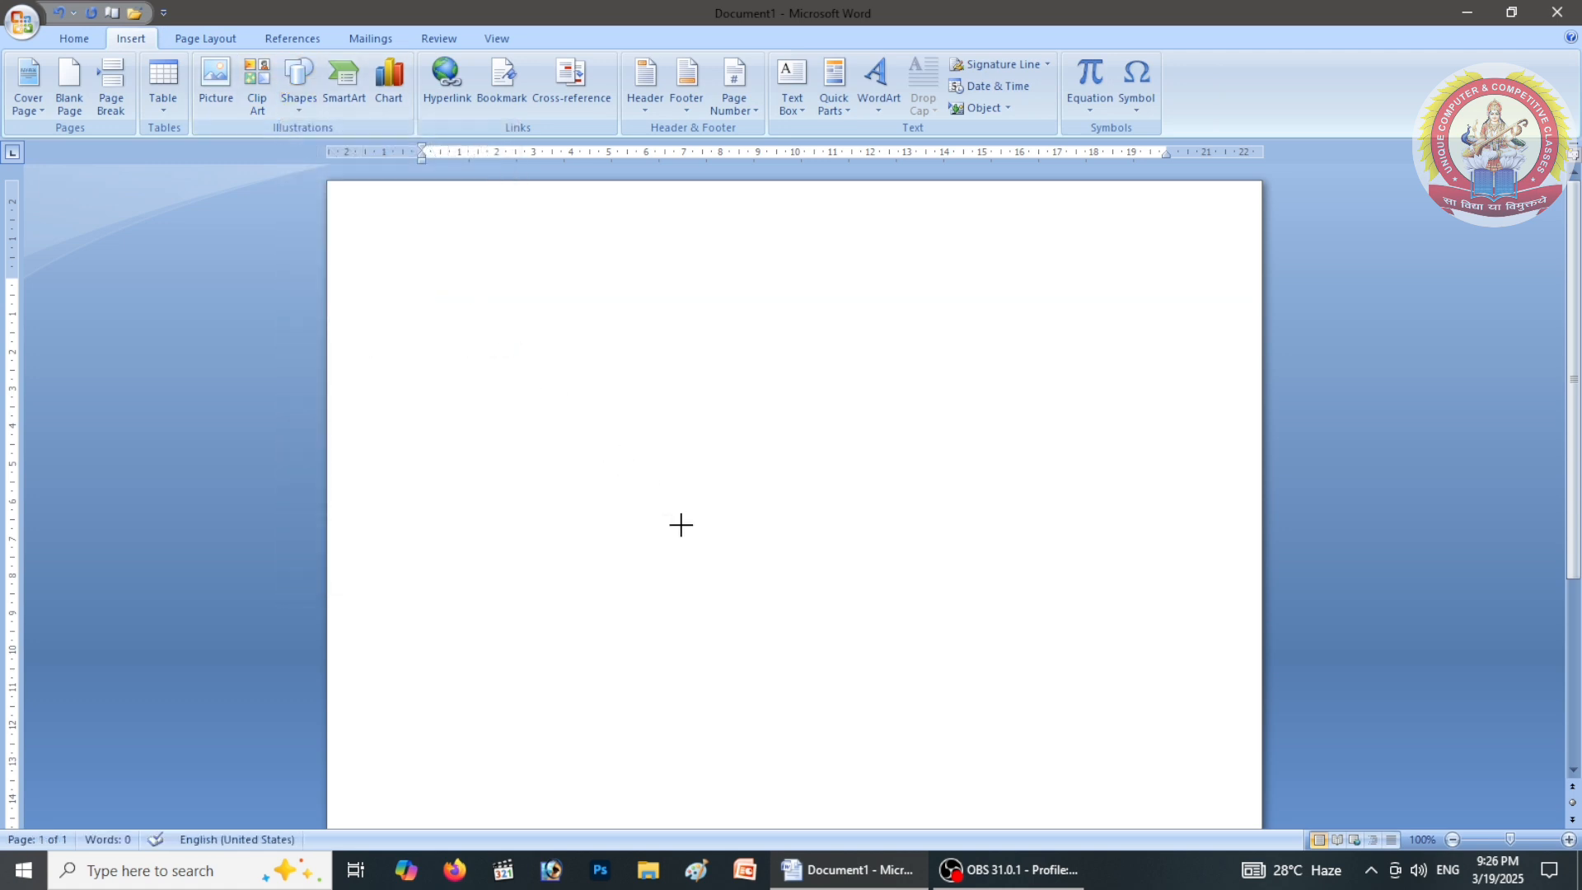
left_click_drag(457, 256, 844, 655)
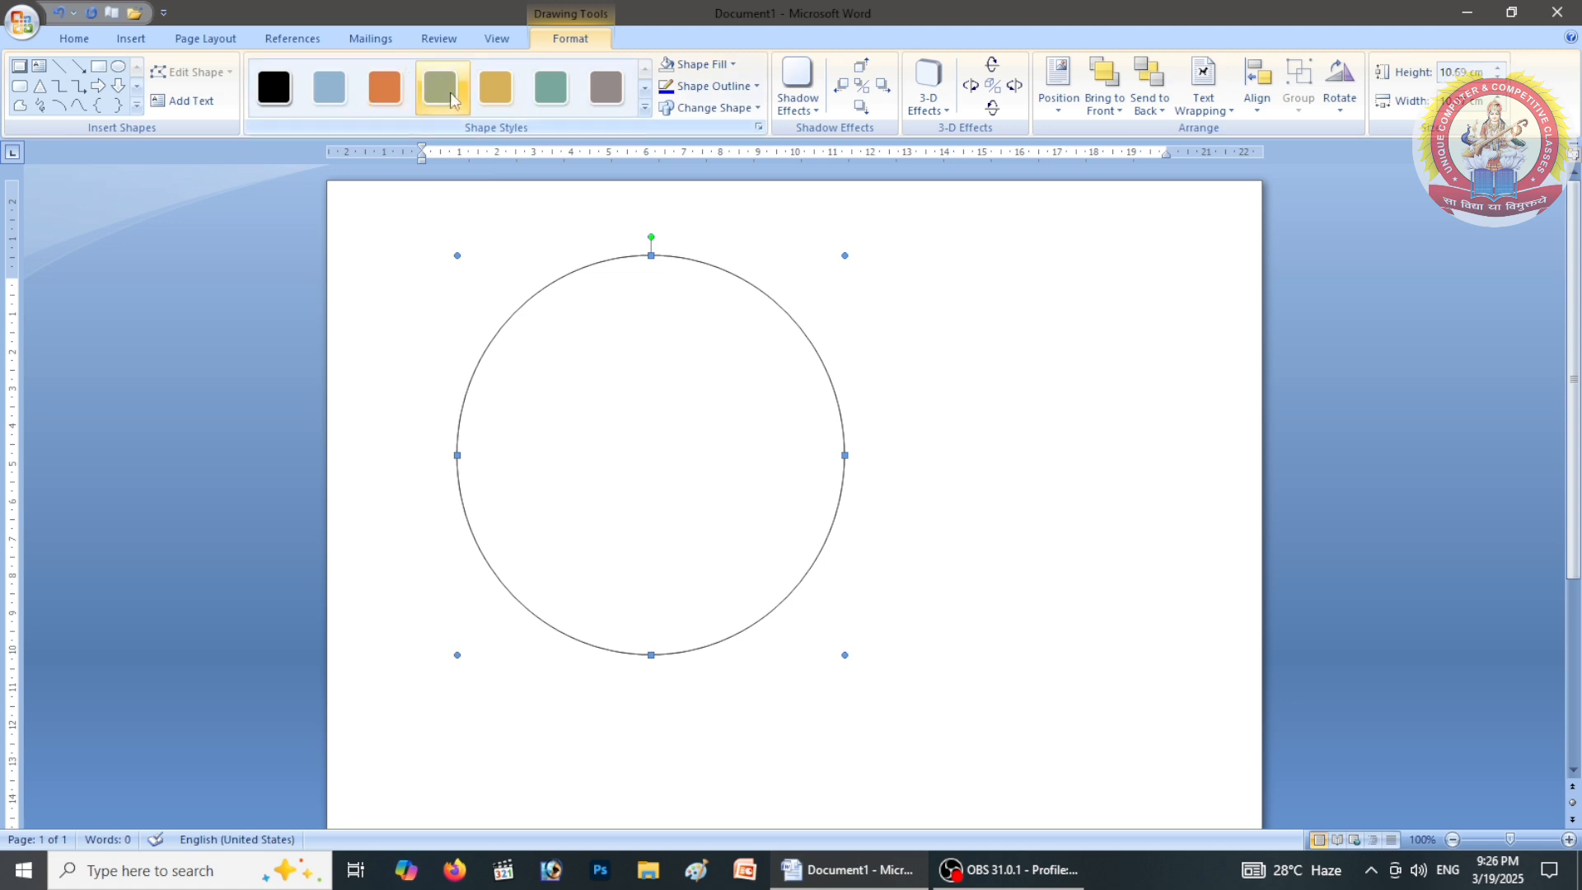
Fill the oval with standard yellow and set its outline to the same yellow
left_click(702, 65)
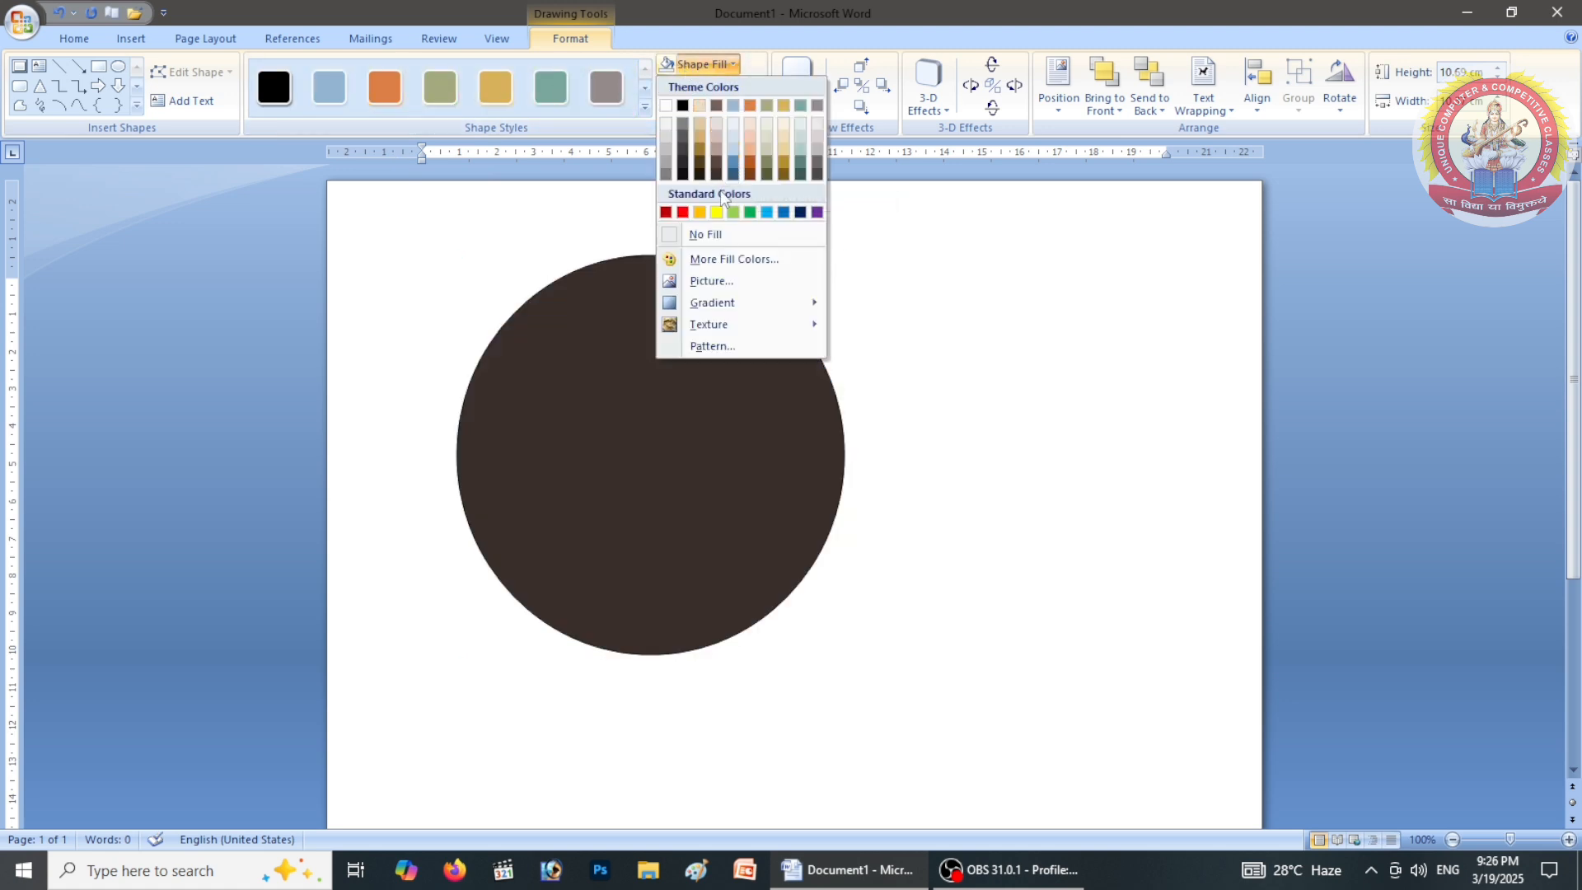
left_click(717, 212)
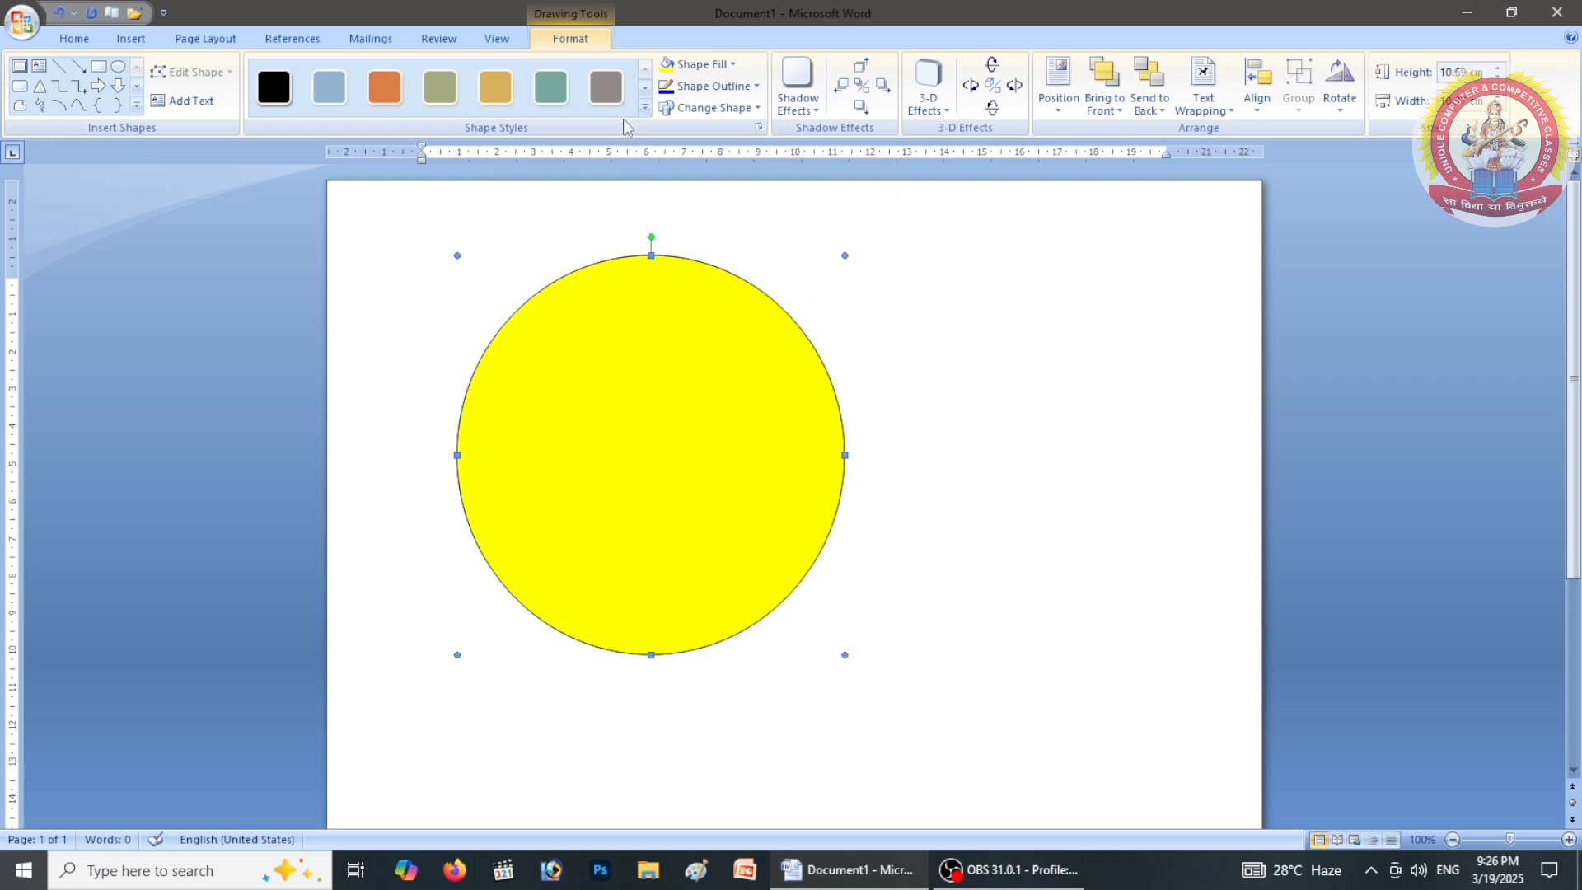
left_click(728, 87)
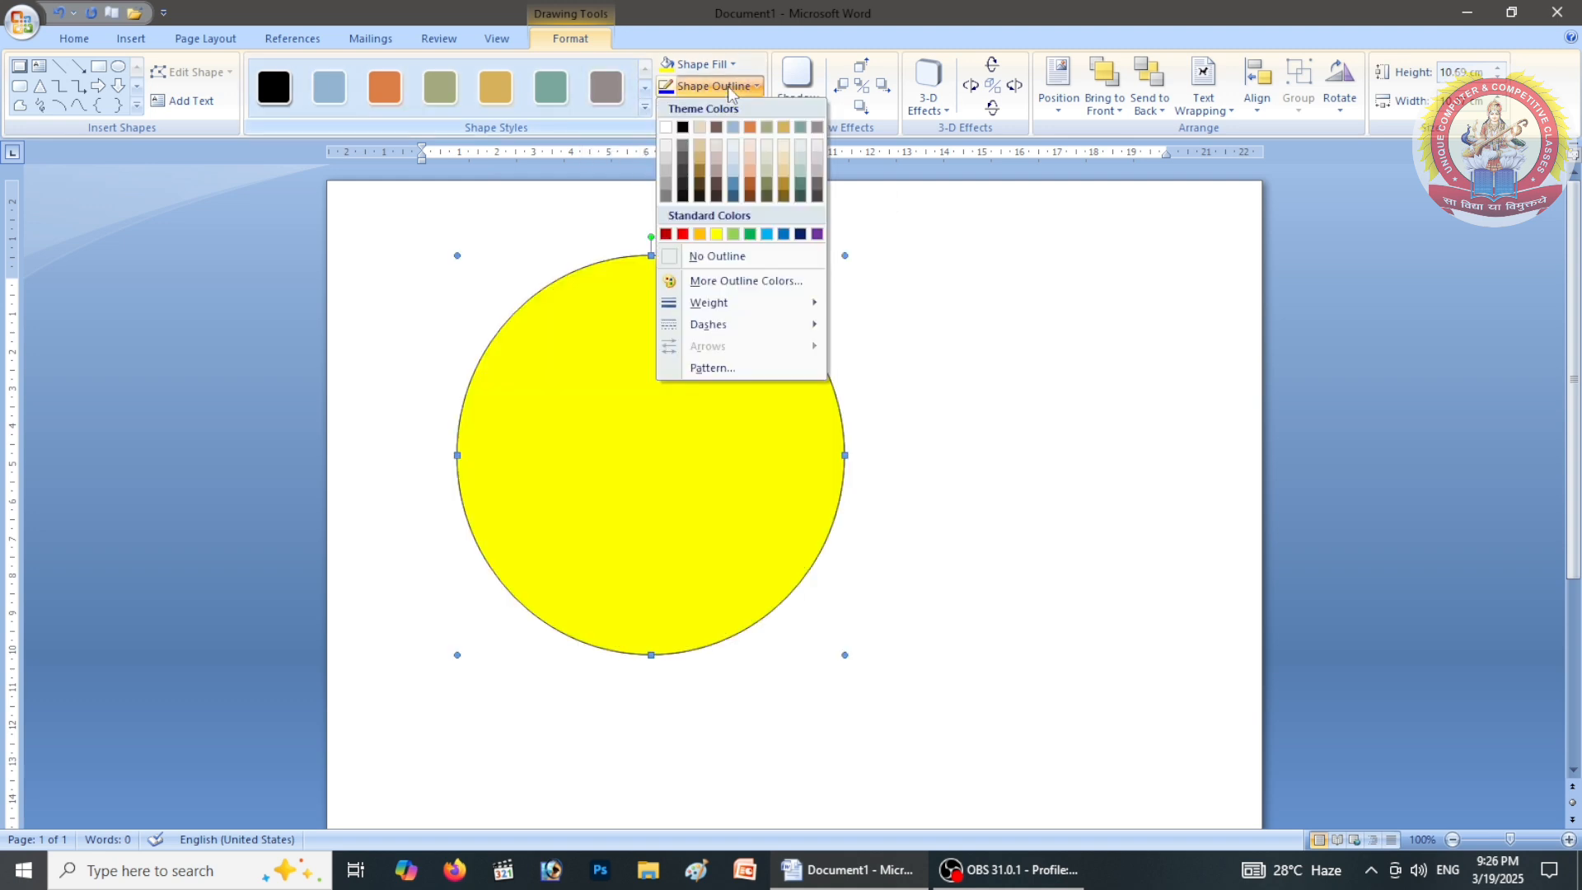
left_click(714, 234)
Draw a rounded rectangle about 11 cm wide and 9 cm high, overlapping the lower-right part of the yellow oval
left_click(221, 45)
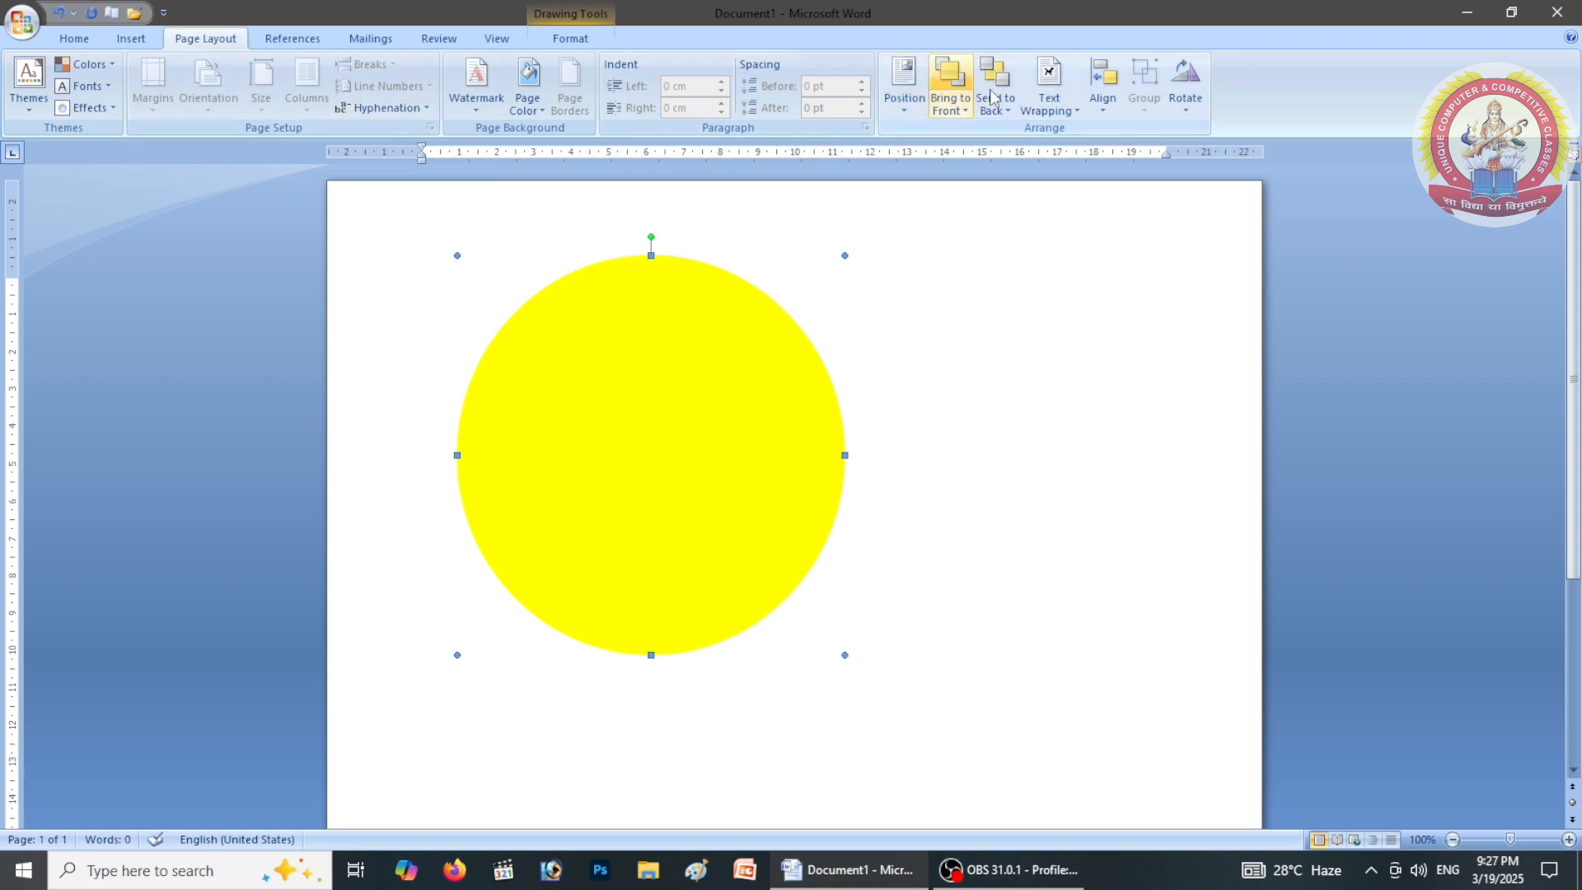
left_click(130, 39)
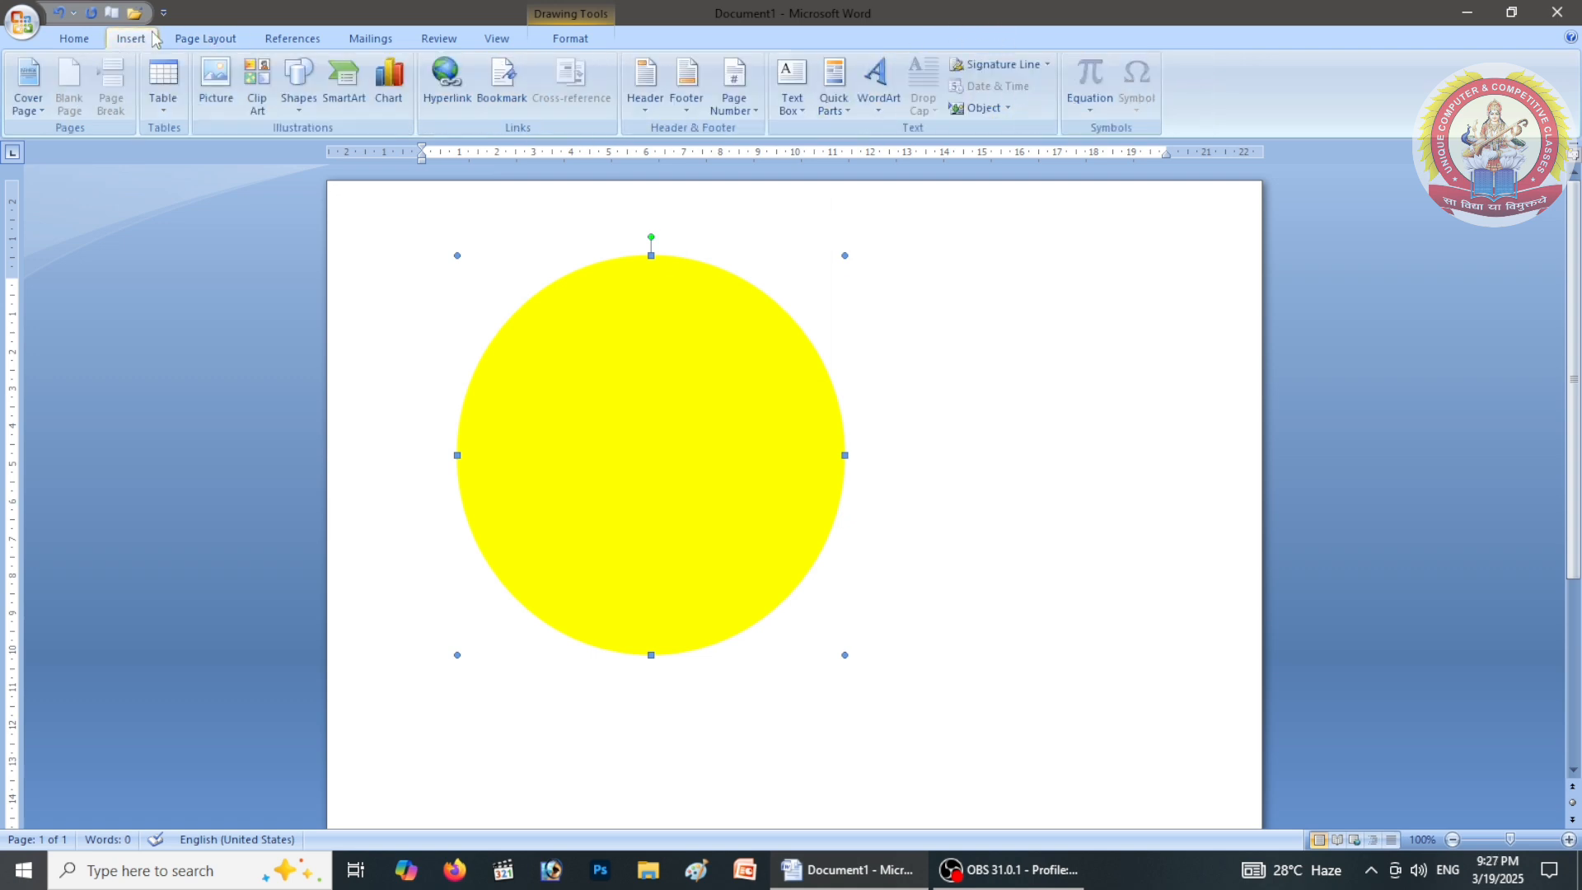
left_click(298, 82)
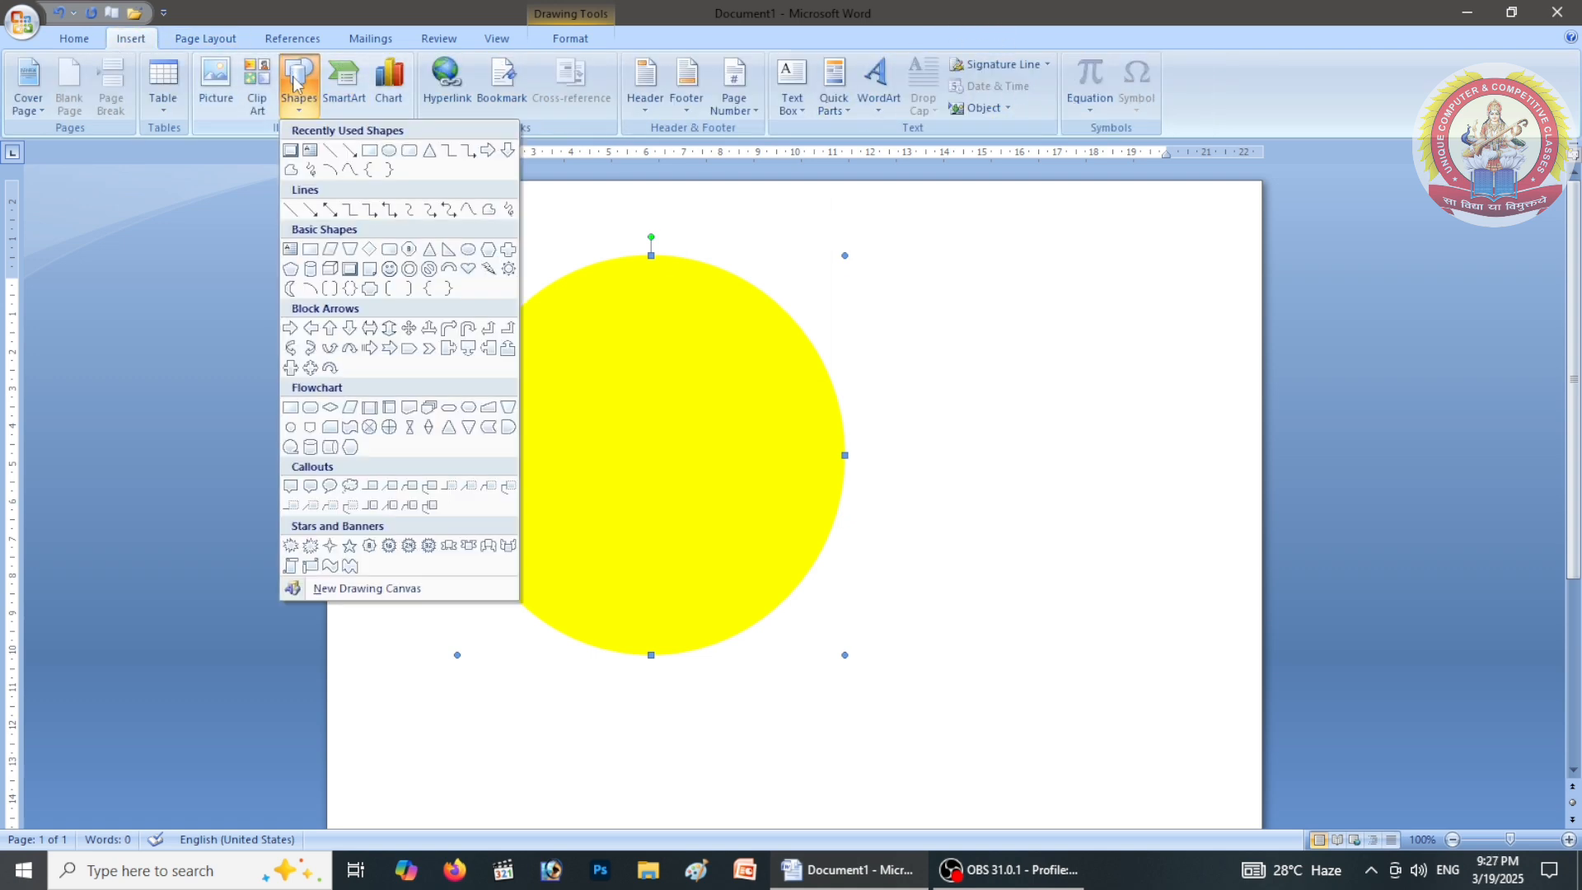
left_click(409, 150)
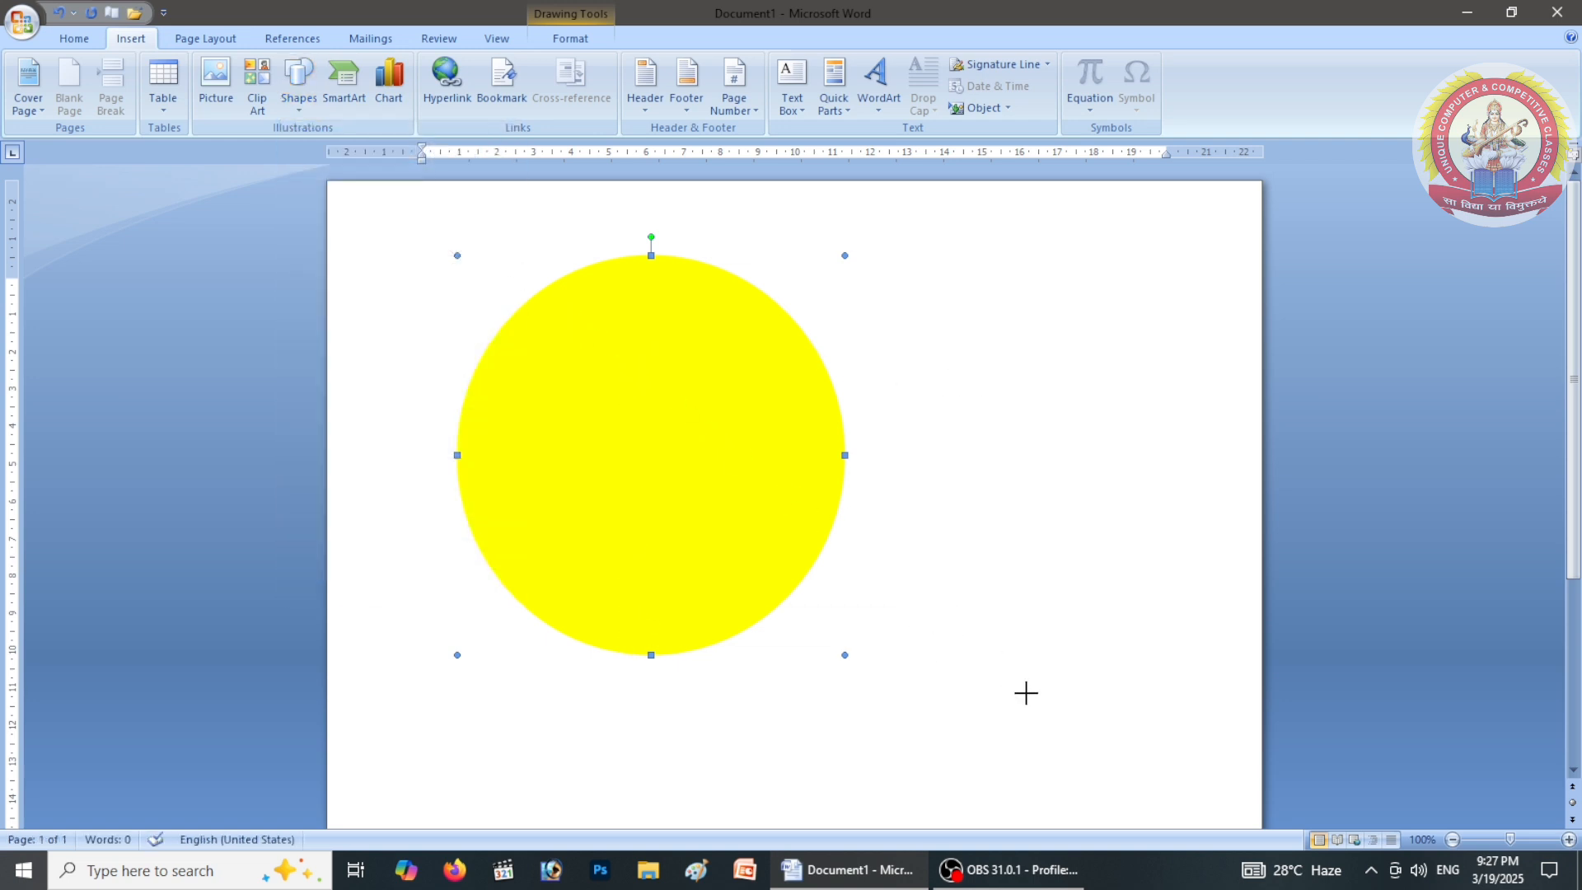
left_click_drag(622, 354, 1044, 695)
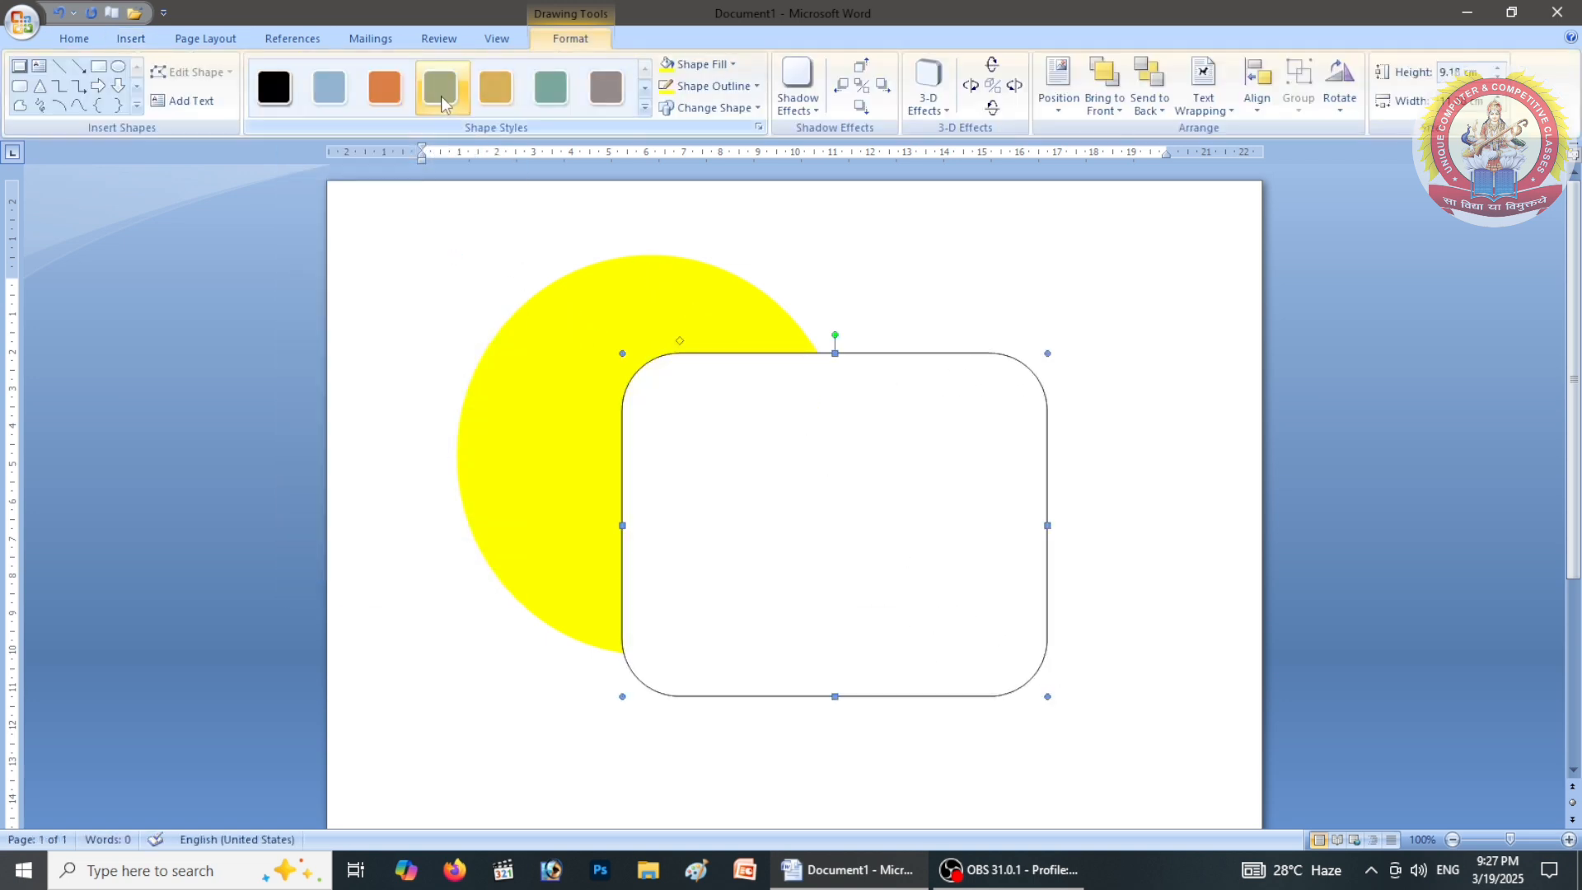
Apply the olive-green shape style to the rounded rectangle and give it a yellow outline
left_click(441, 95)
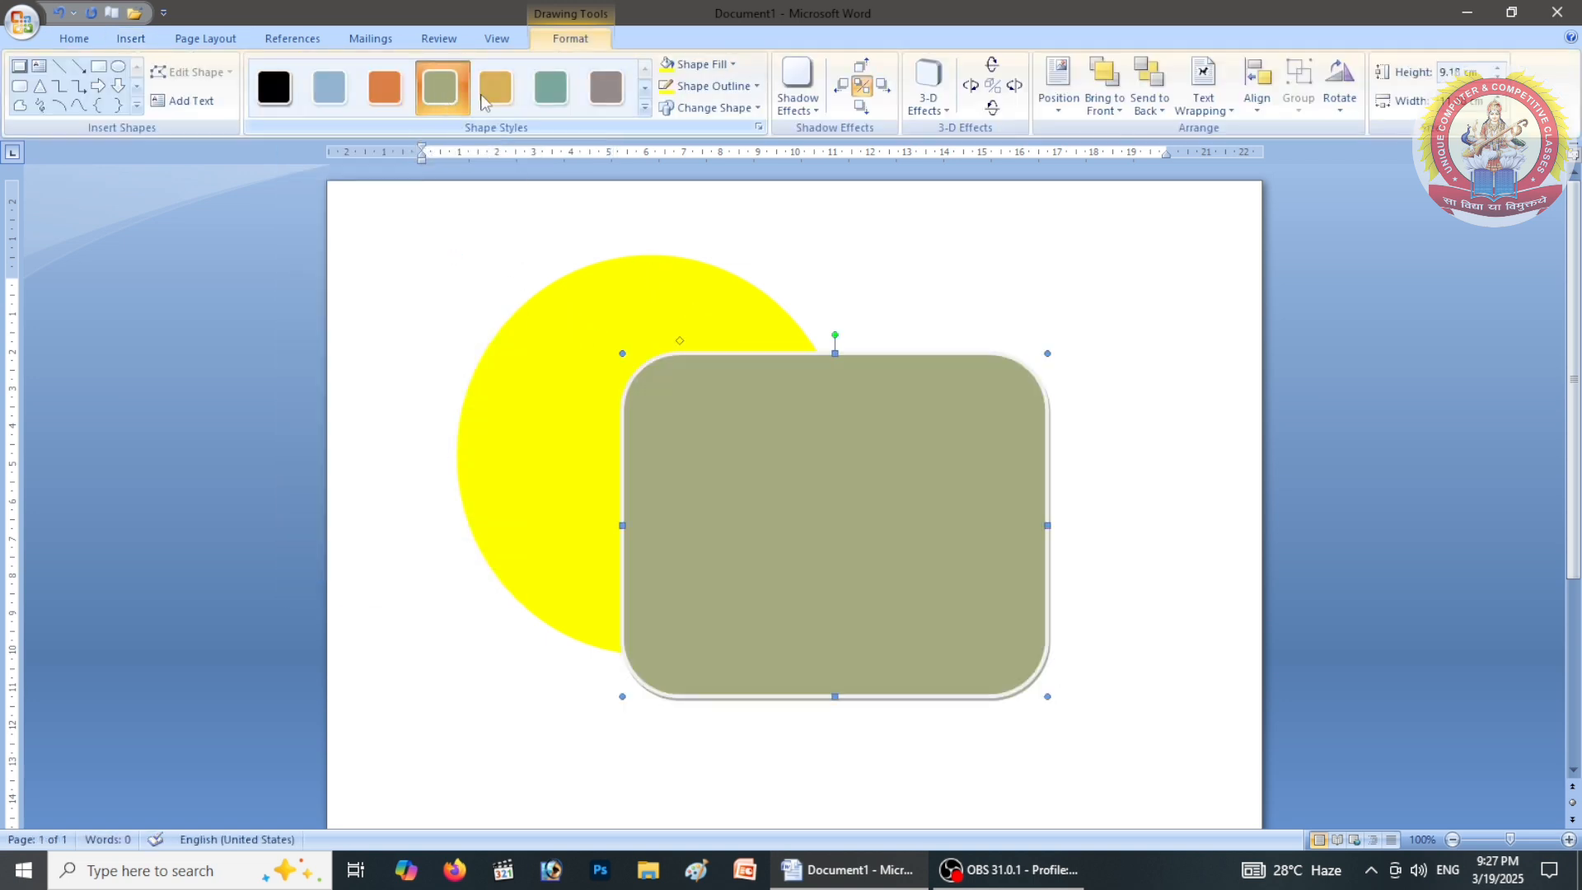
left_click(669, 85)
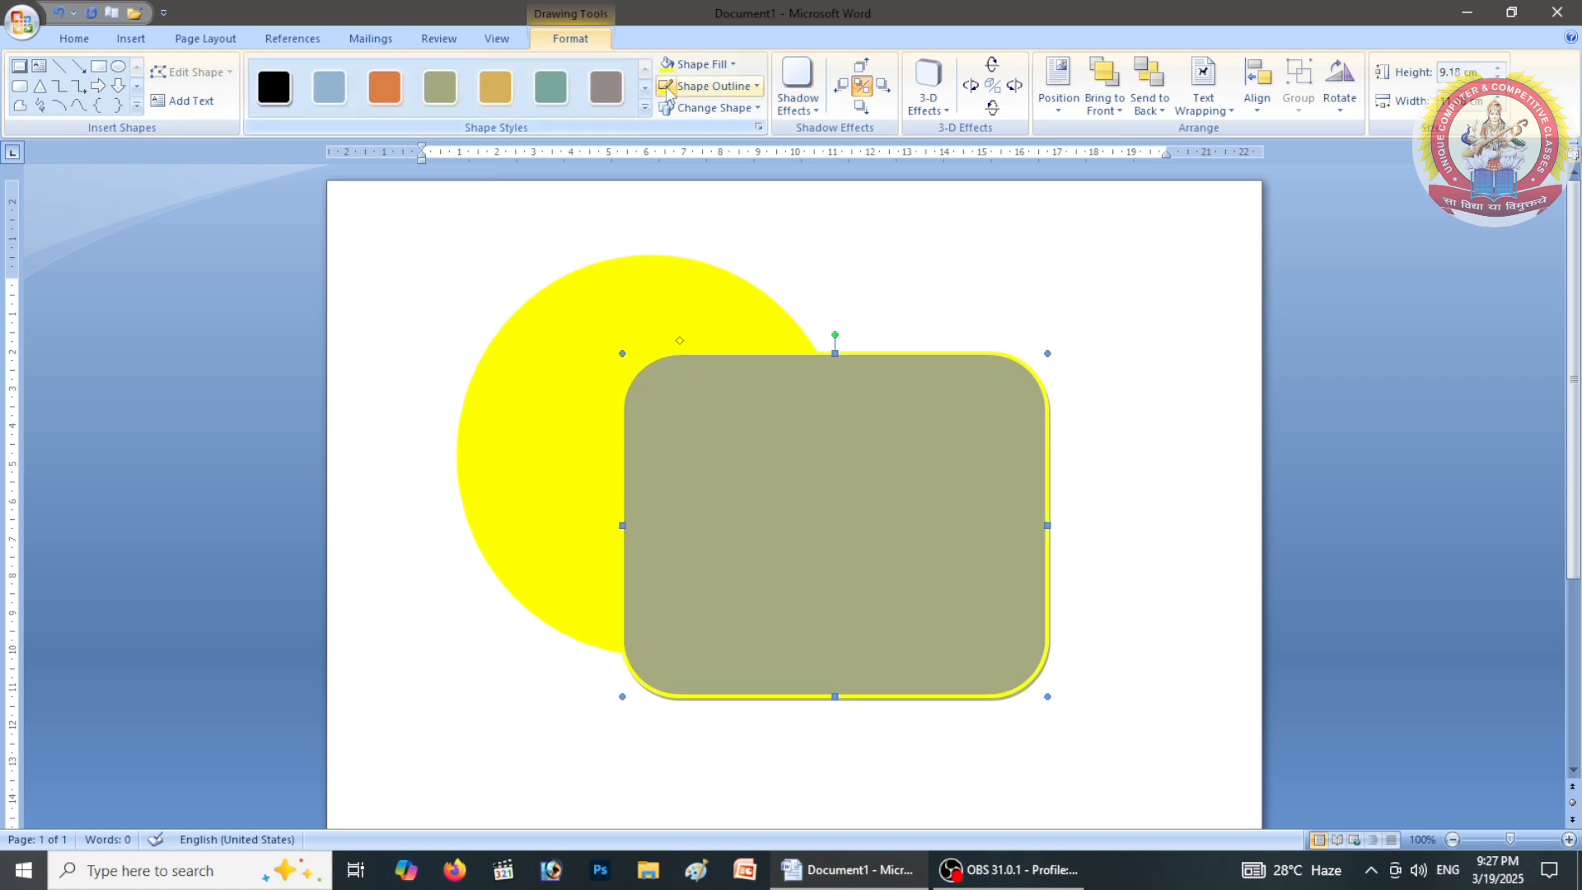
left_click(444, 328)
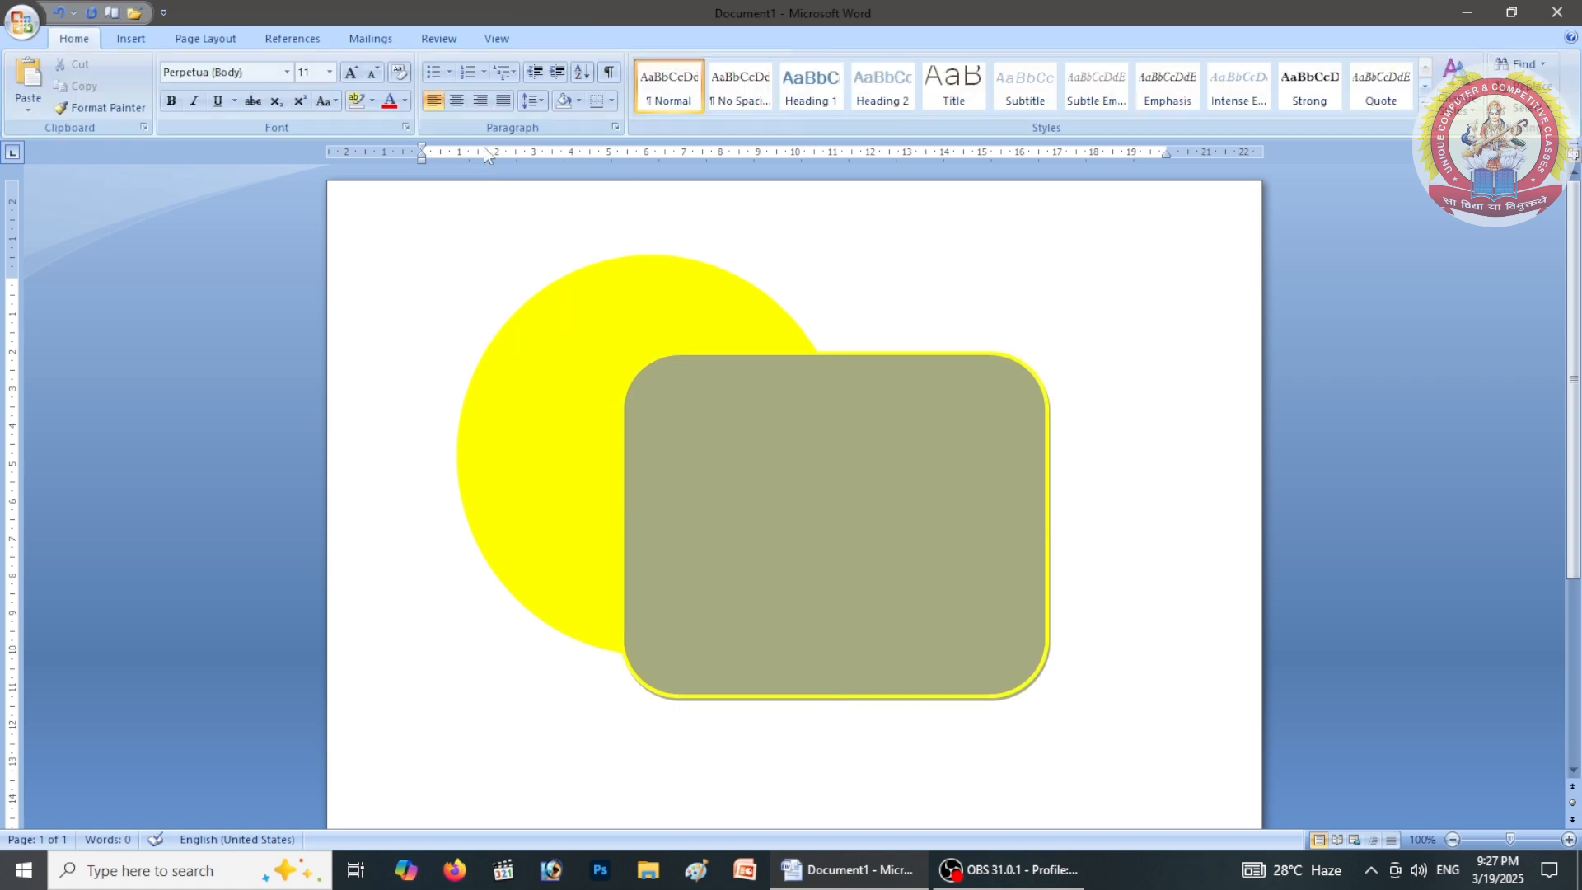
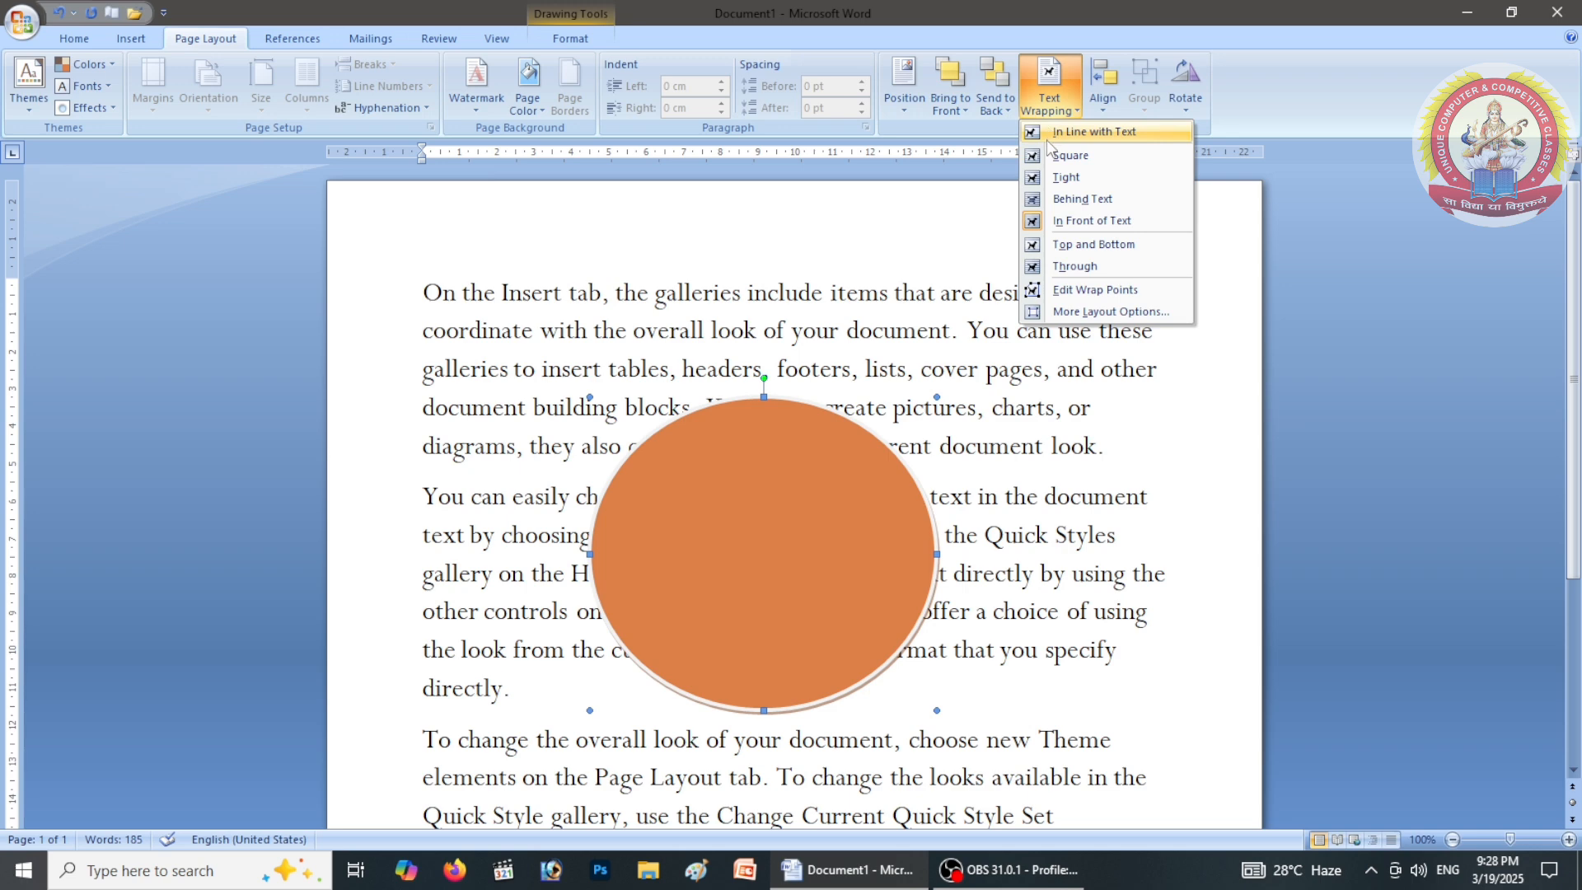
Set the text wrapping of the orange oval to Square
left_click(1039, 157)
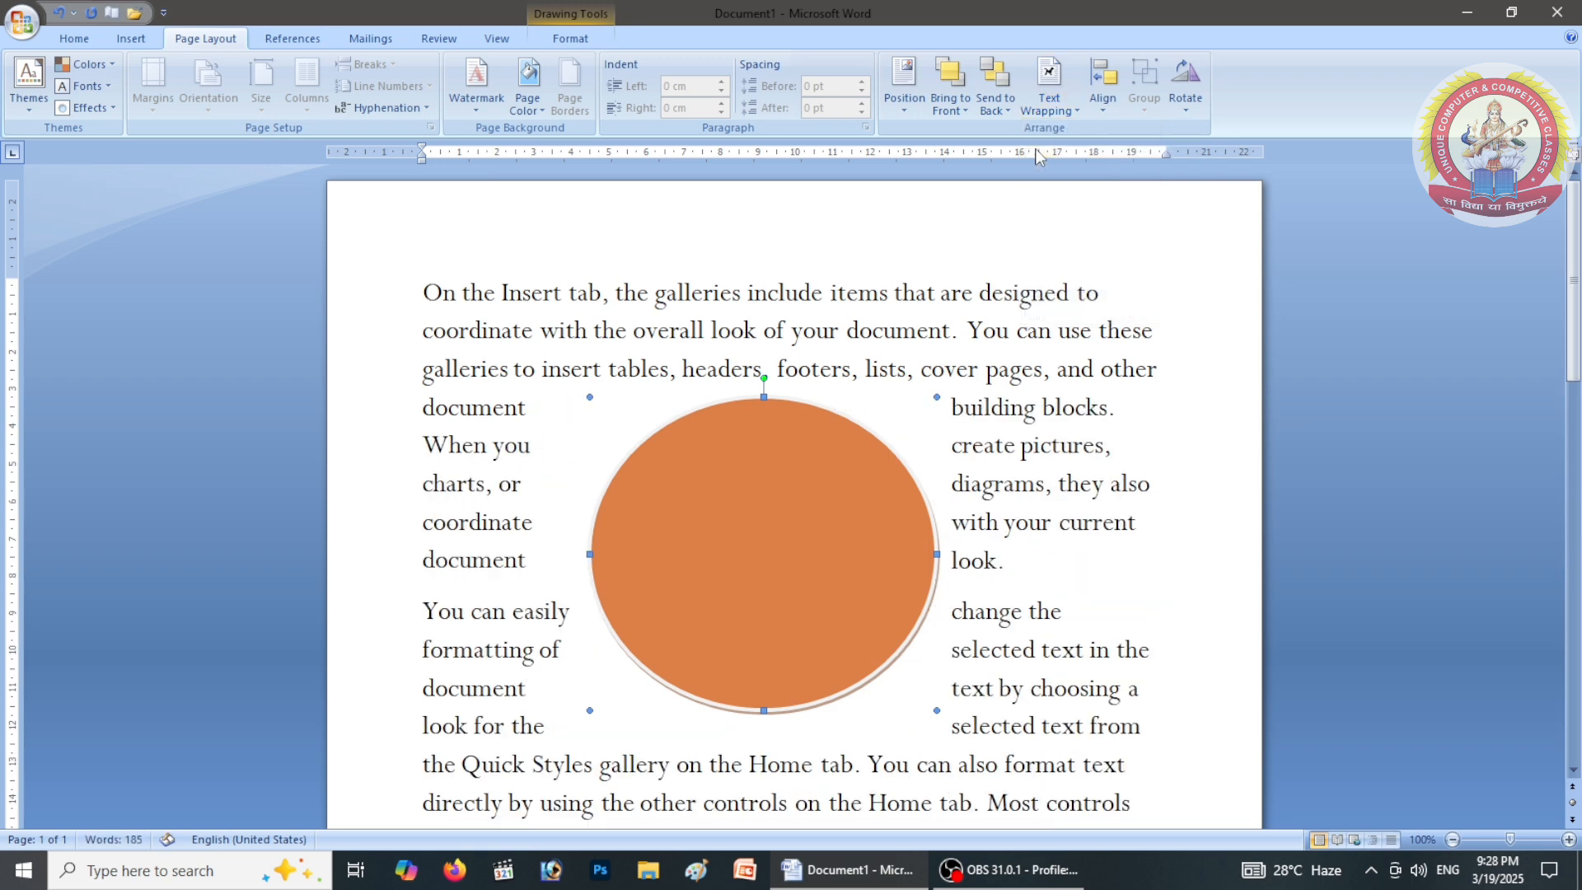
left_click(1047, 315)
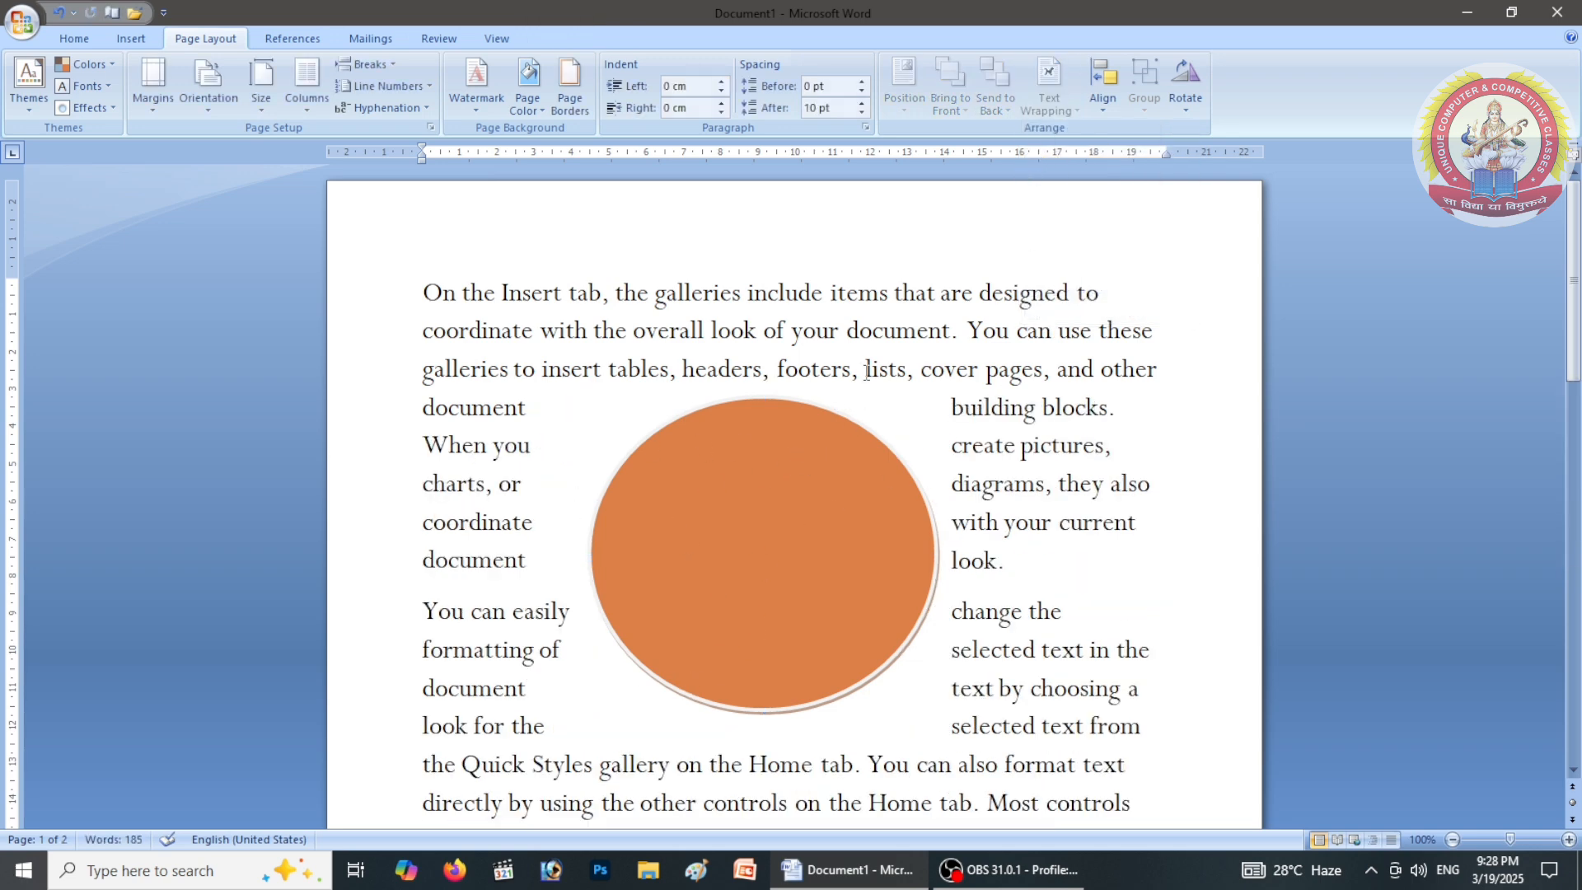
Change the orange oval's text wrapping to Tight and move the oval around within the first two paragraphs
left_click(834, 437)
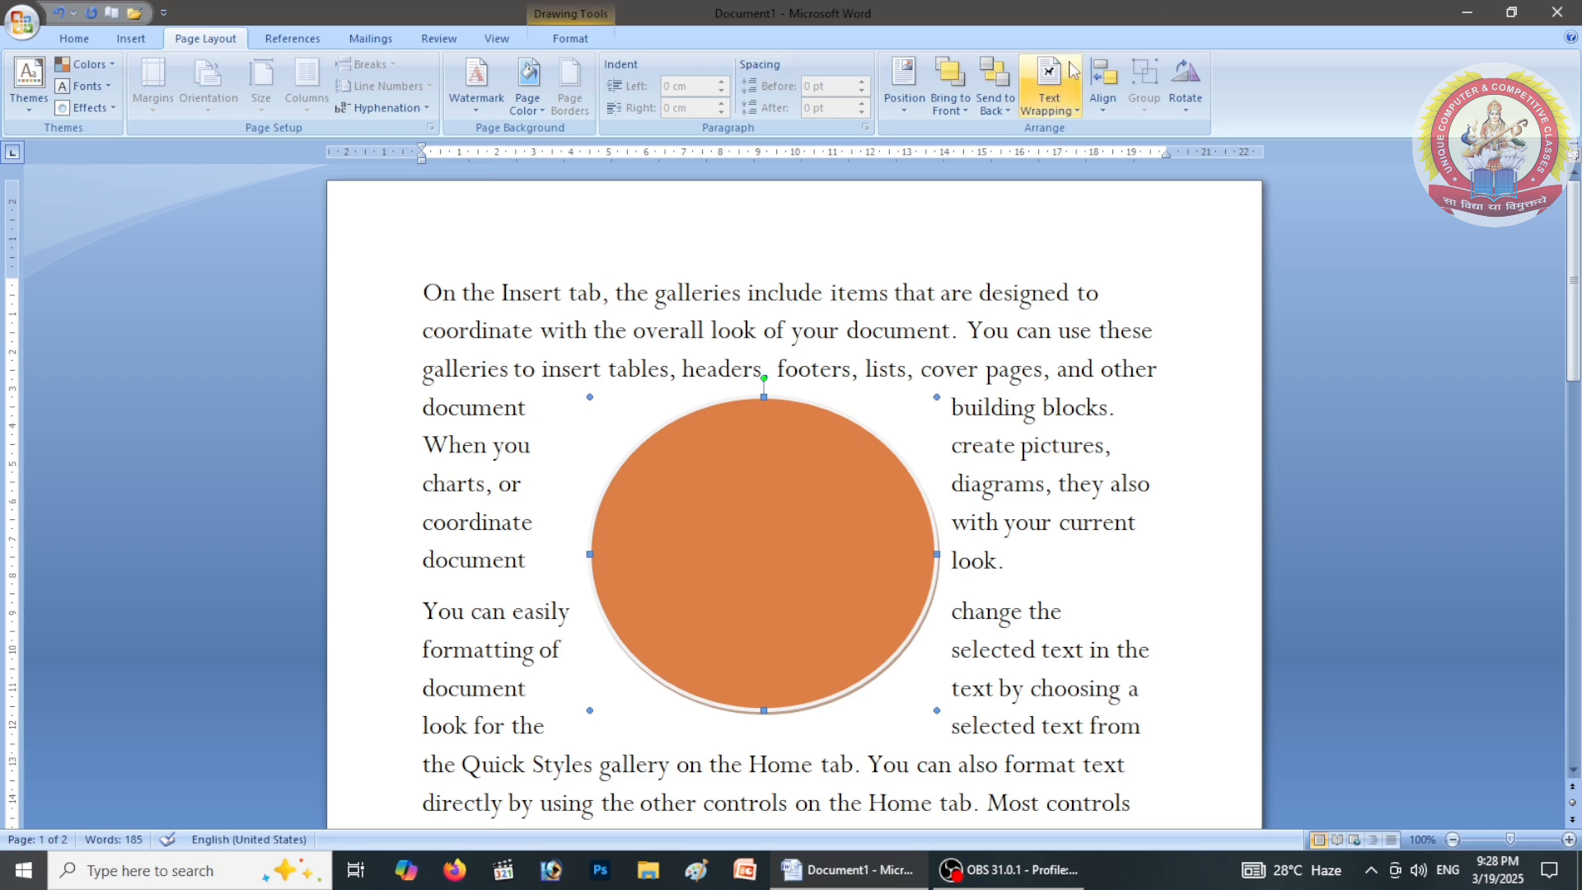
left_click(1064, 97)
left_click(1065, 177)
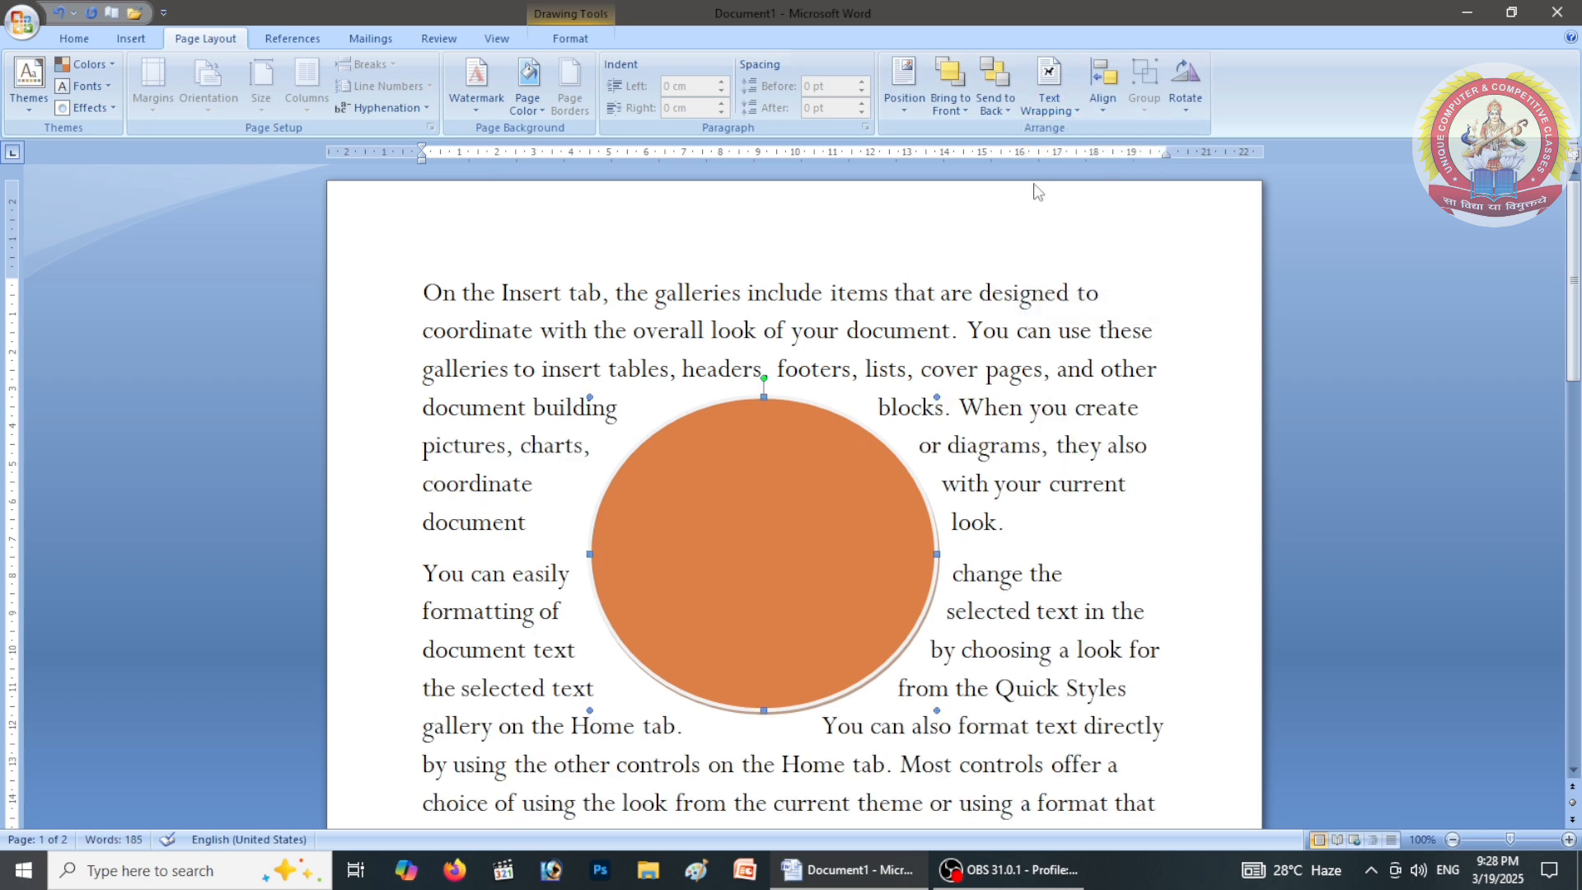
left_click_drag(715, 475, 804, 423)
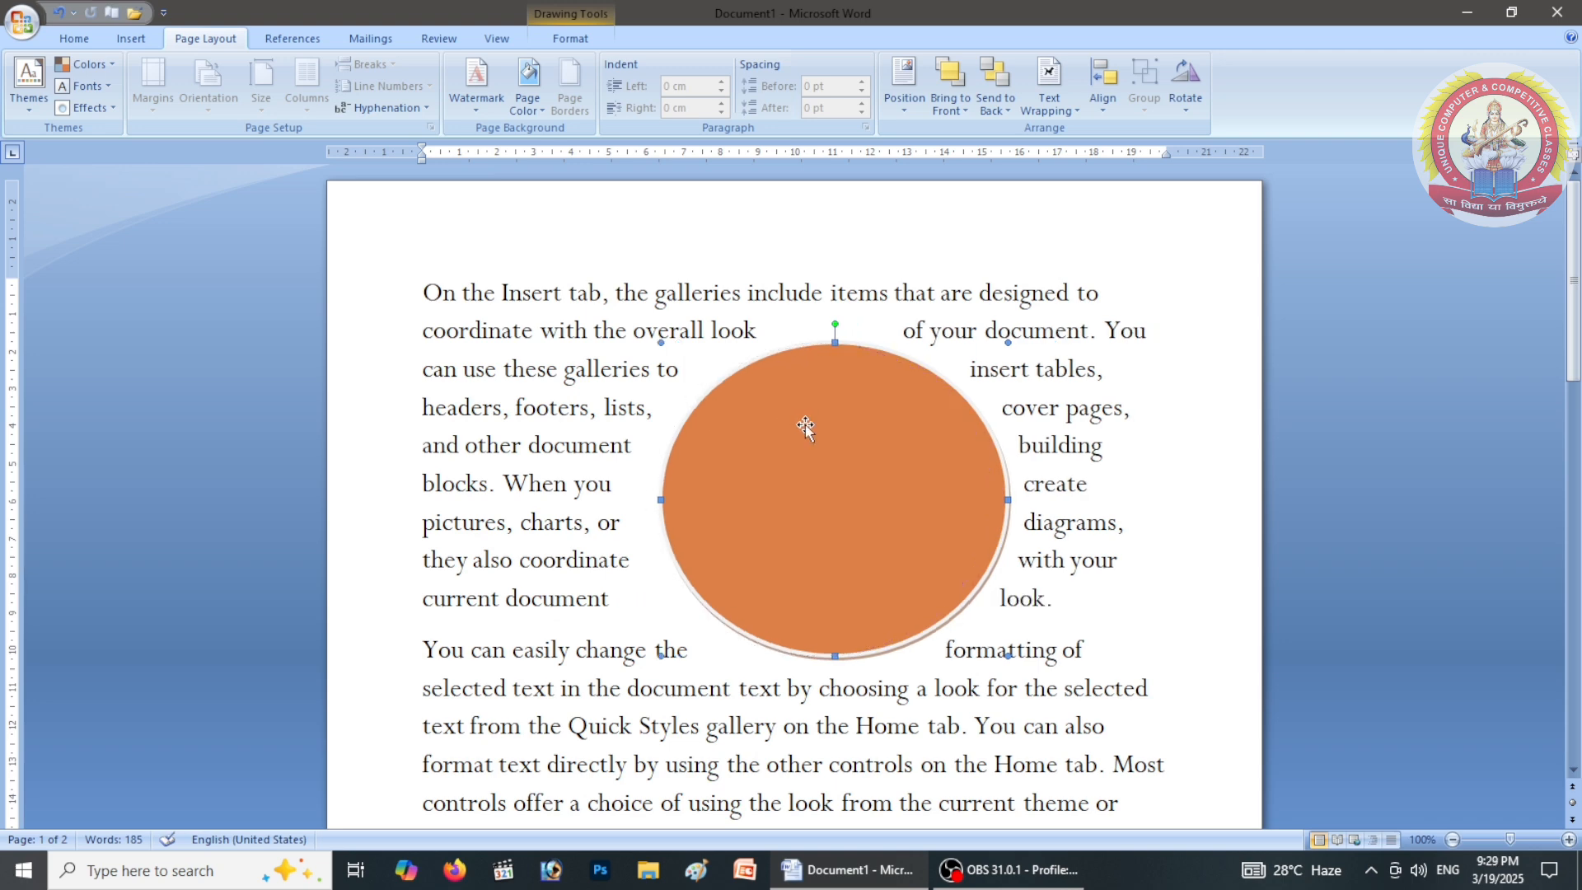
left_click_drag(805, 427, 684, 455)
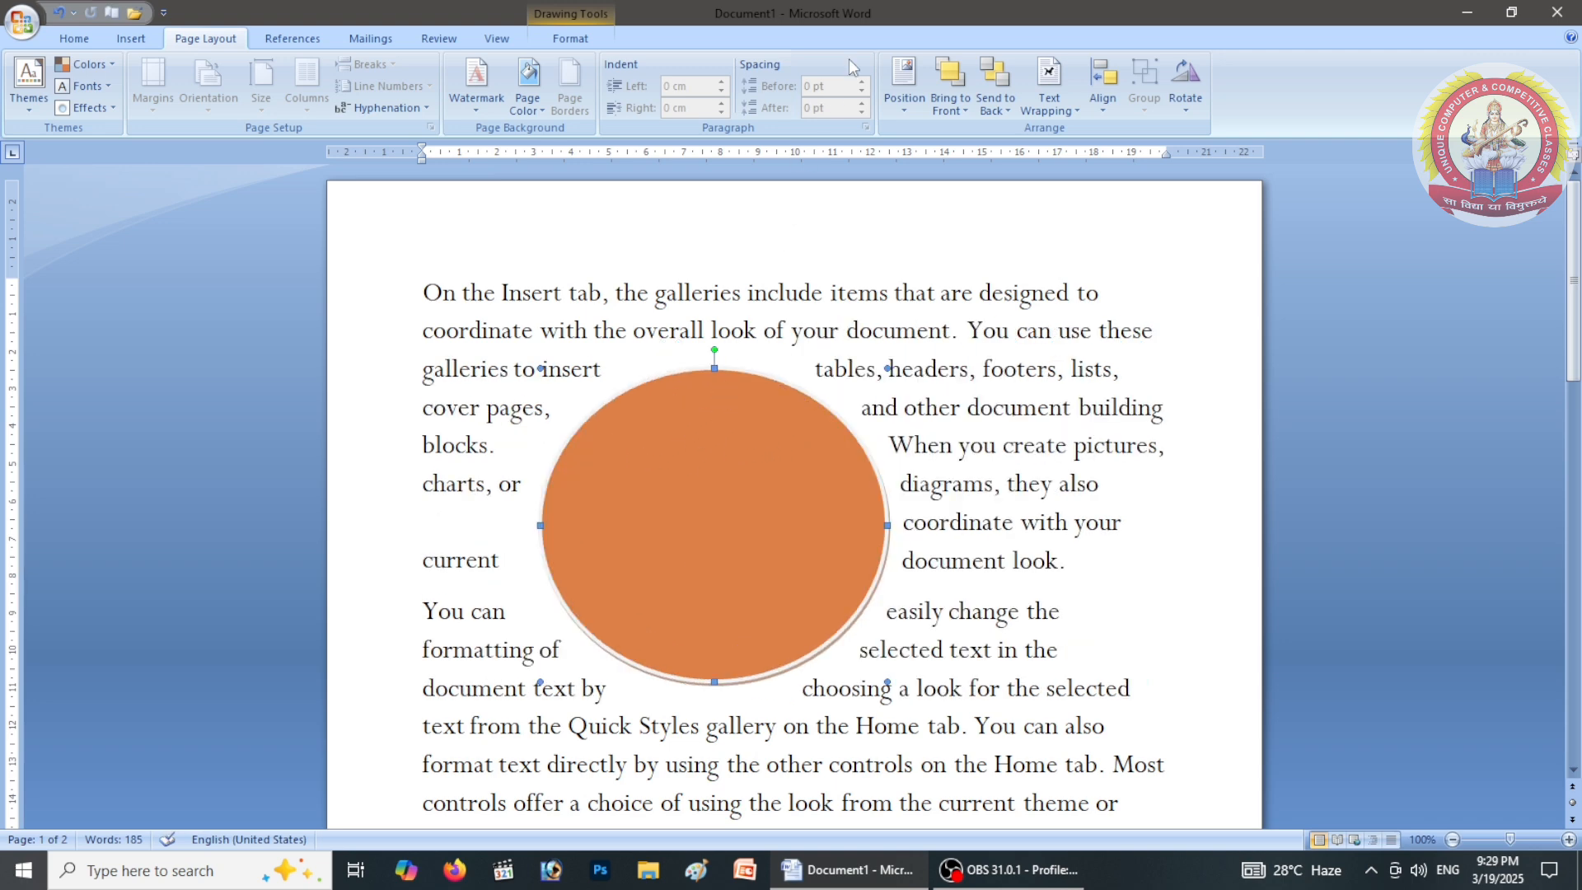
Place the orange oval Behind Text, and after that switch its wrapping to In Front of Text
left_click(1049, 83)
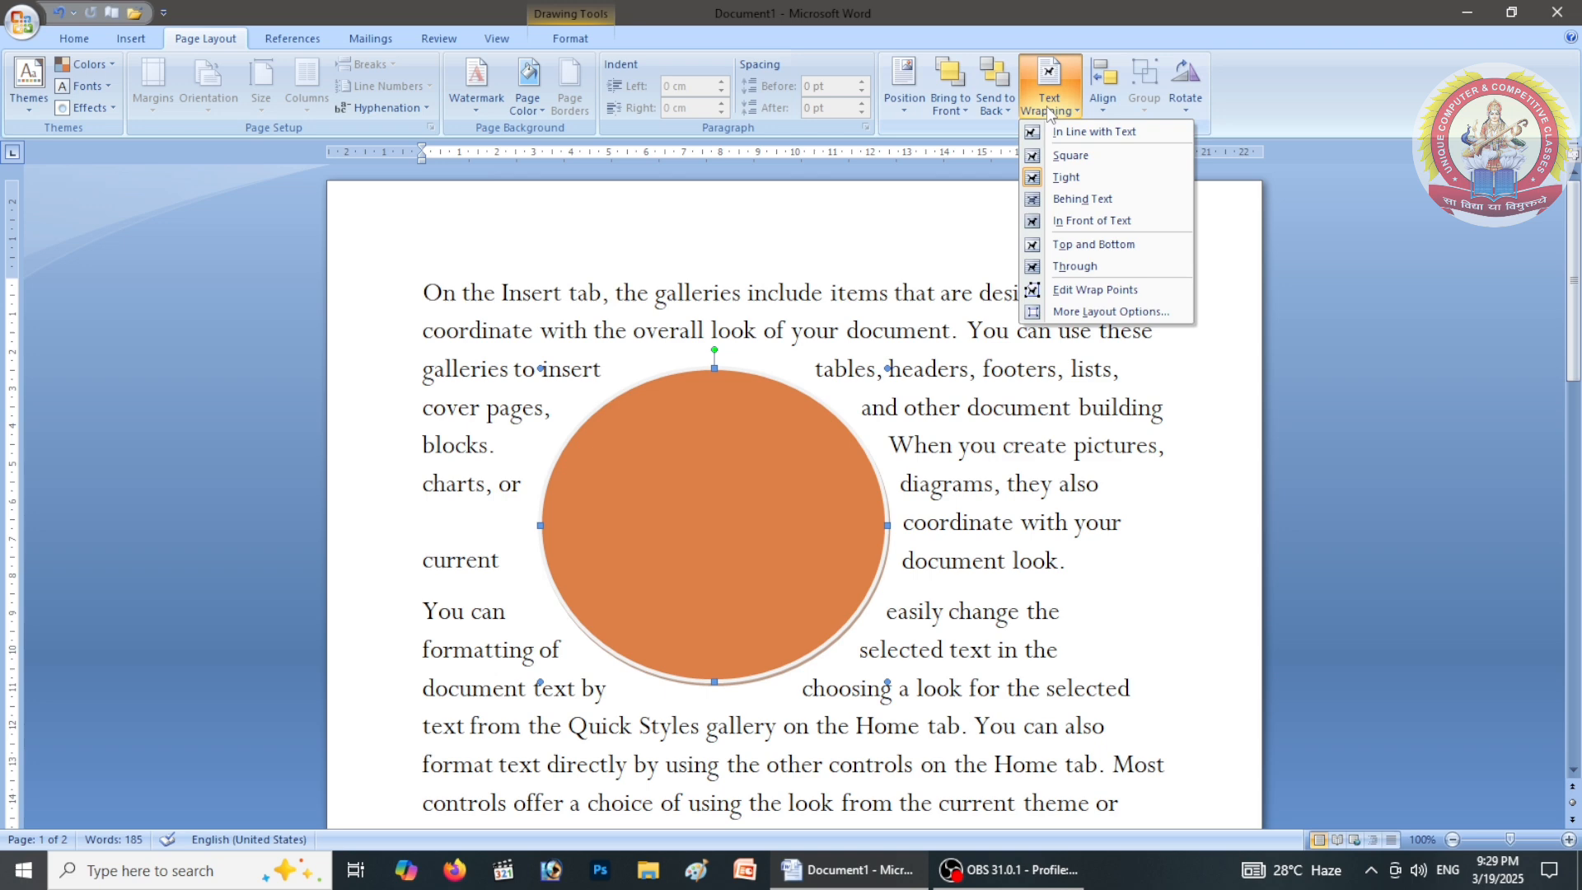
left_click(1040, 200)
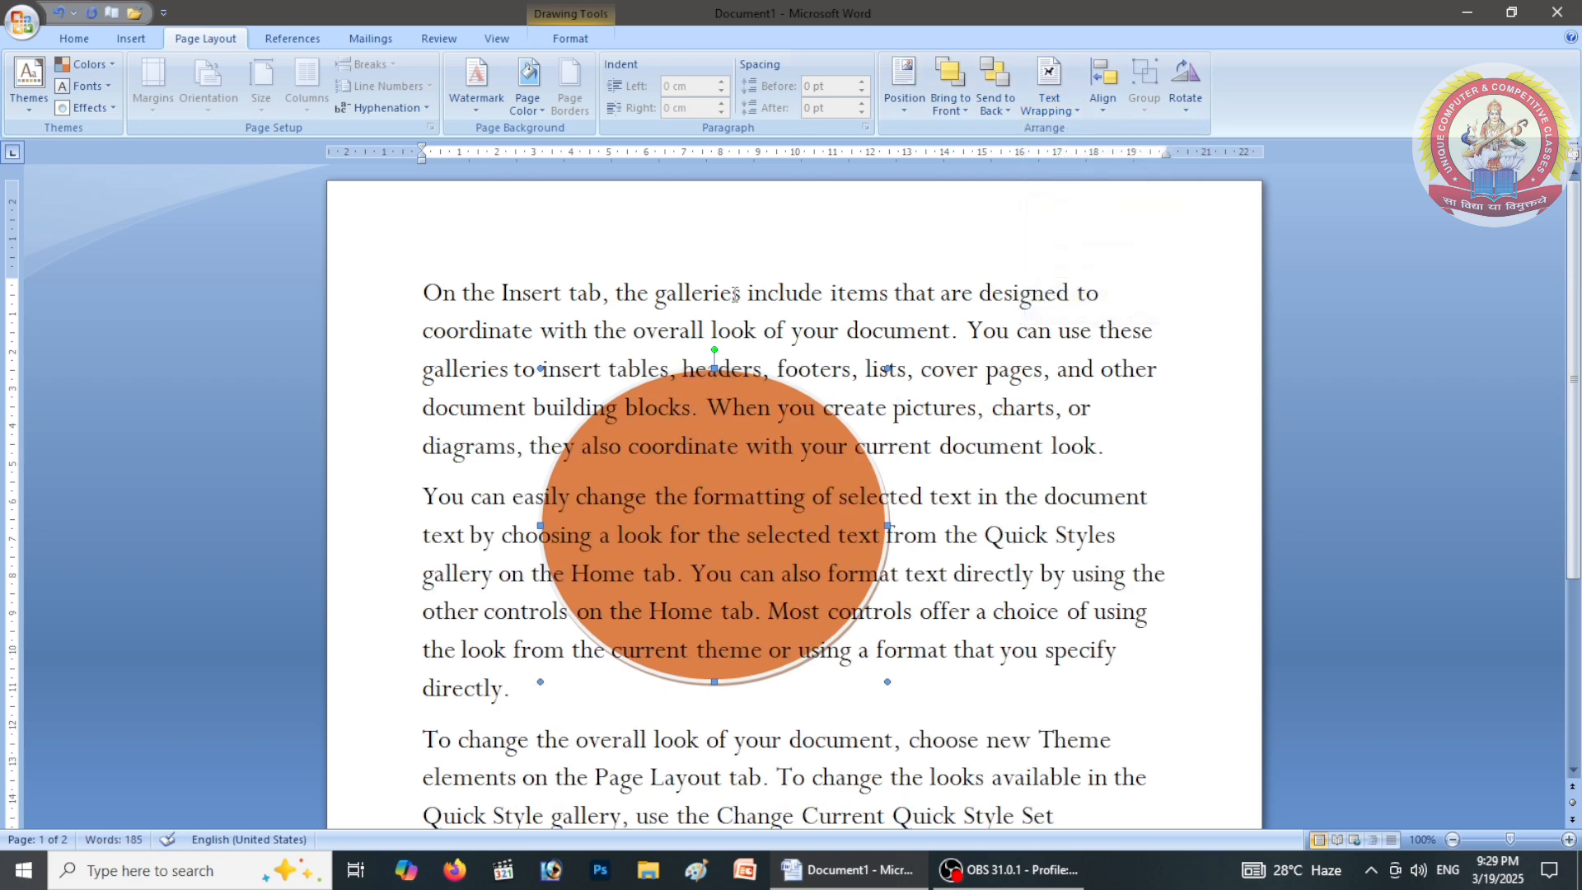
left_click(1048, 82)
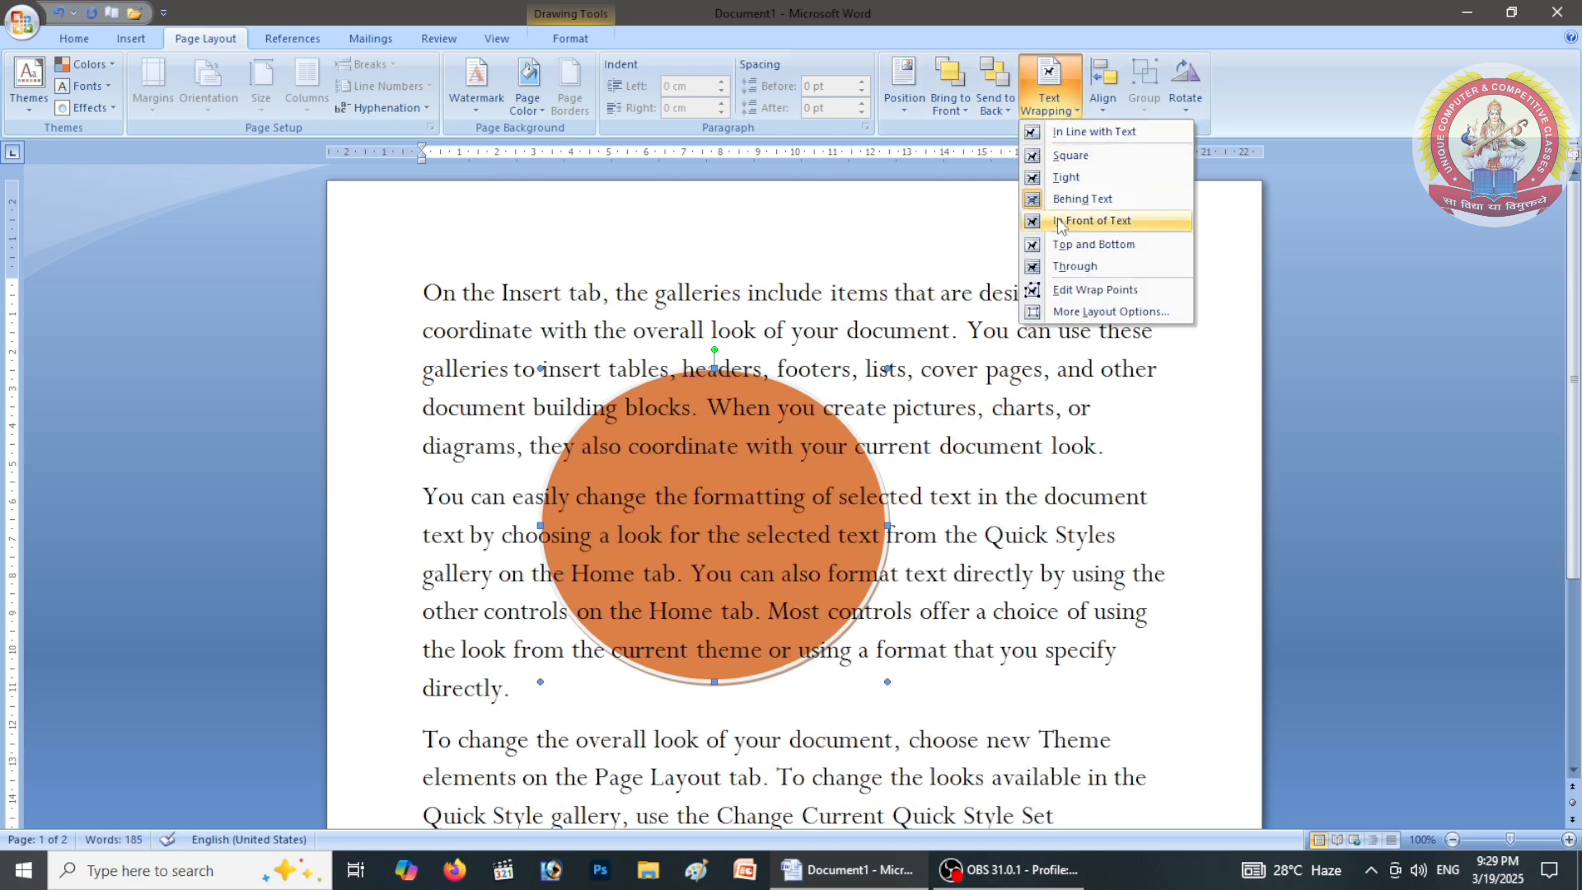
left_click(1060, 223)
Set the oval's text wrapping to Top and Bottom and move the oval down into the second paragraph
left_click(1050, 90)
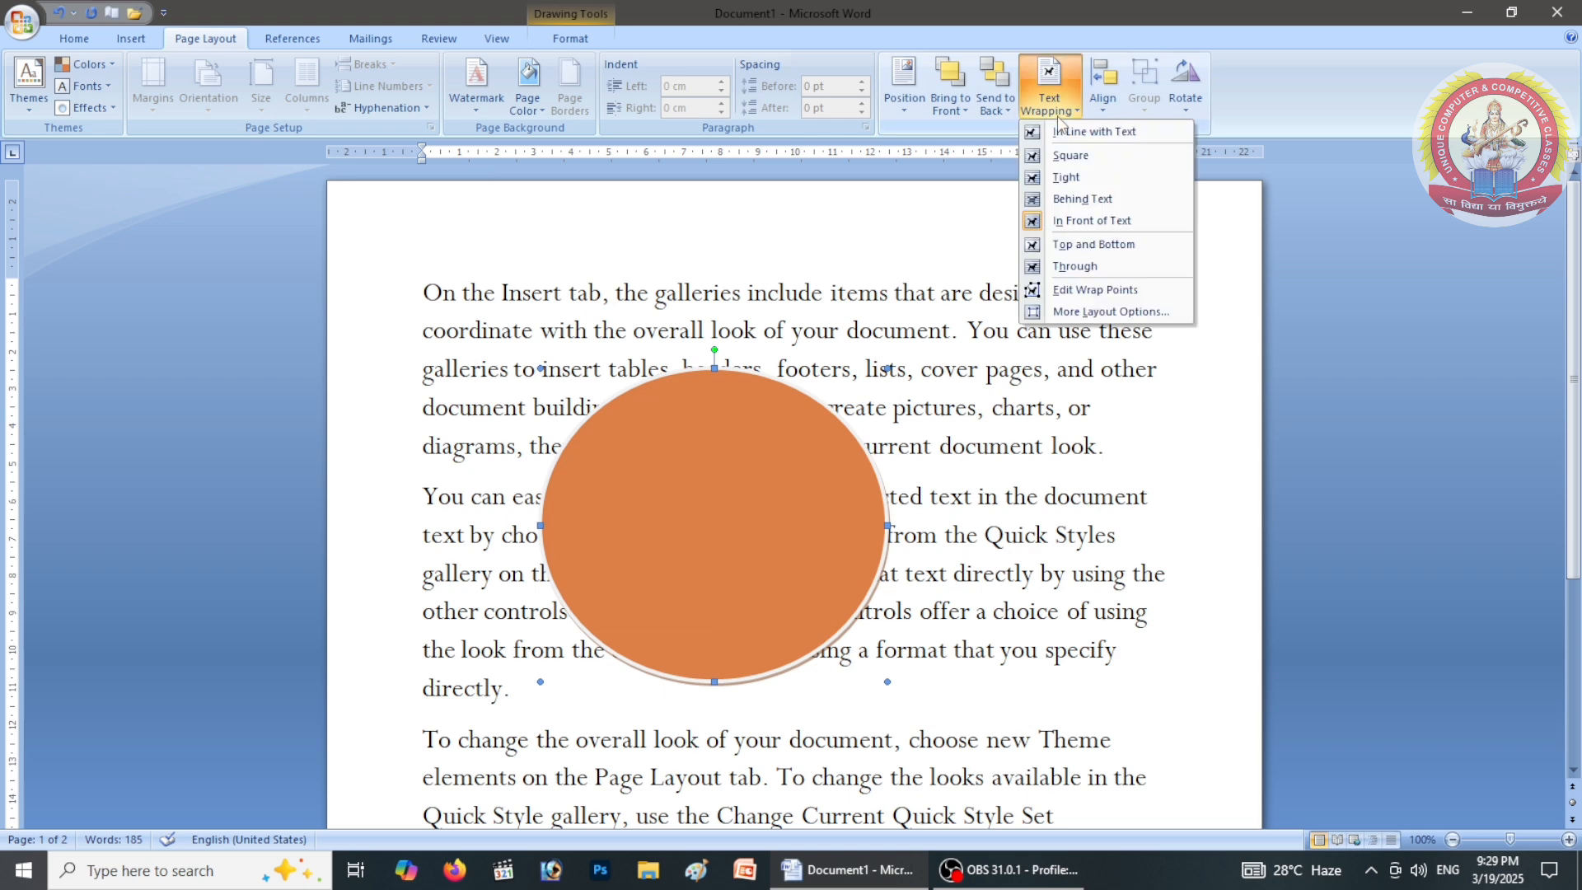
left_click(1071, 244)
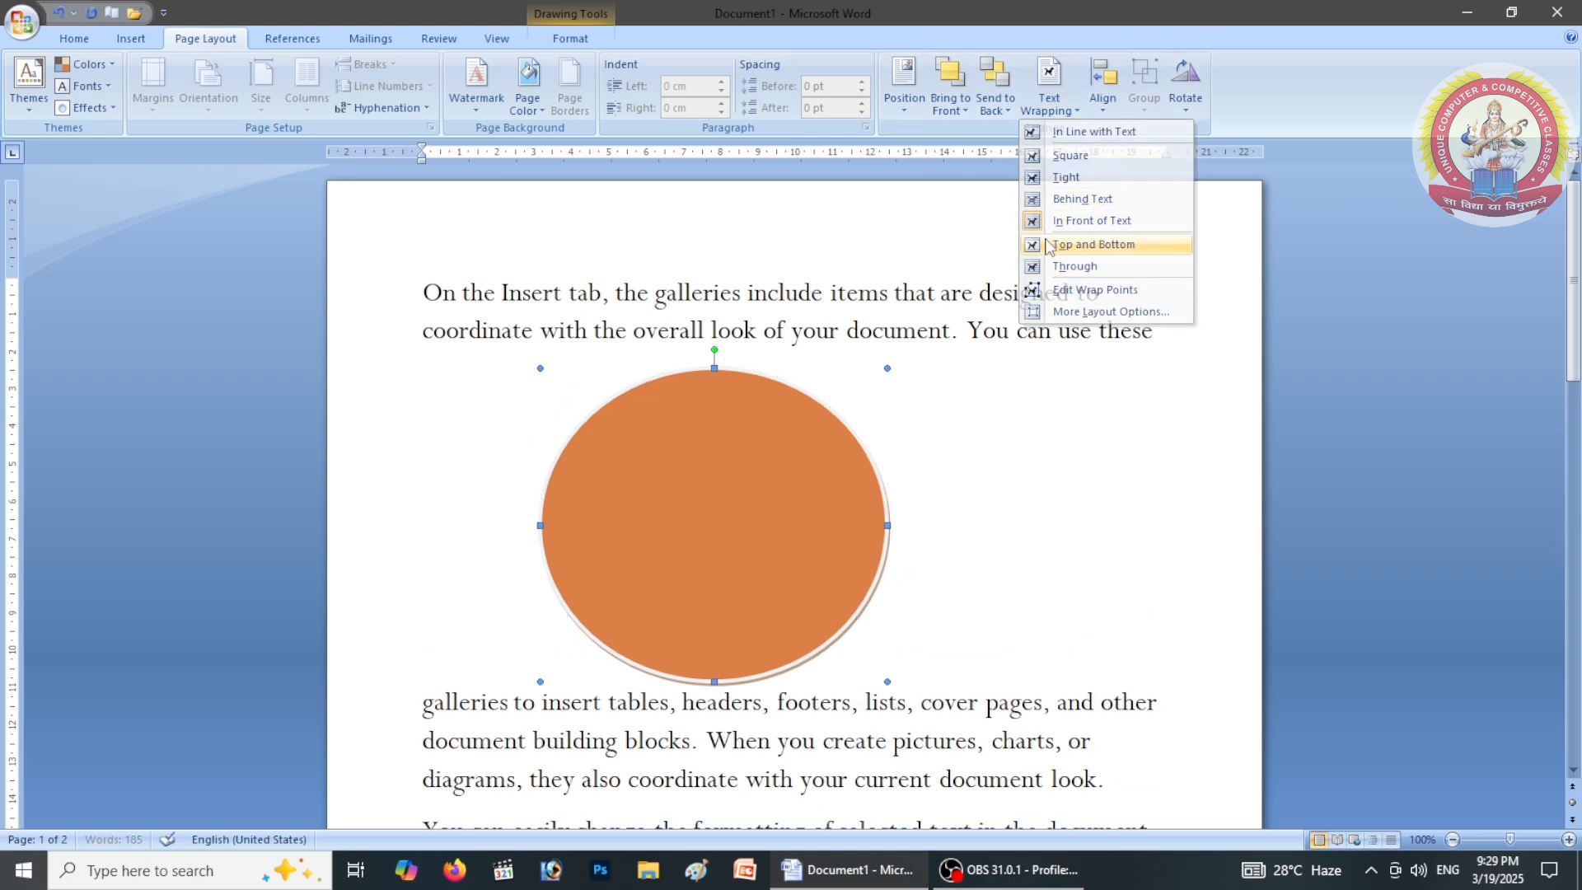
left_click_drag(618, 480, 670, 635)
scroll(671, 632, "down", 3)
scroll(670, 630, "up", 3)
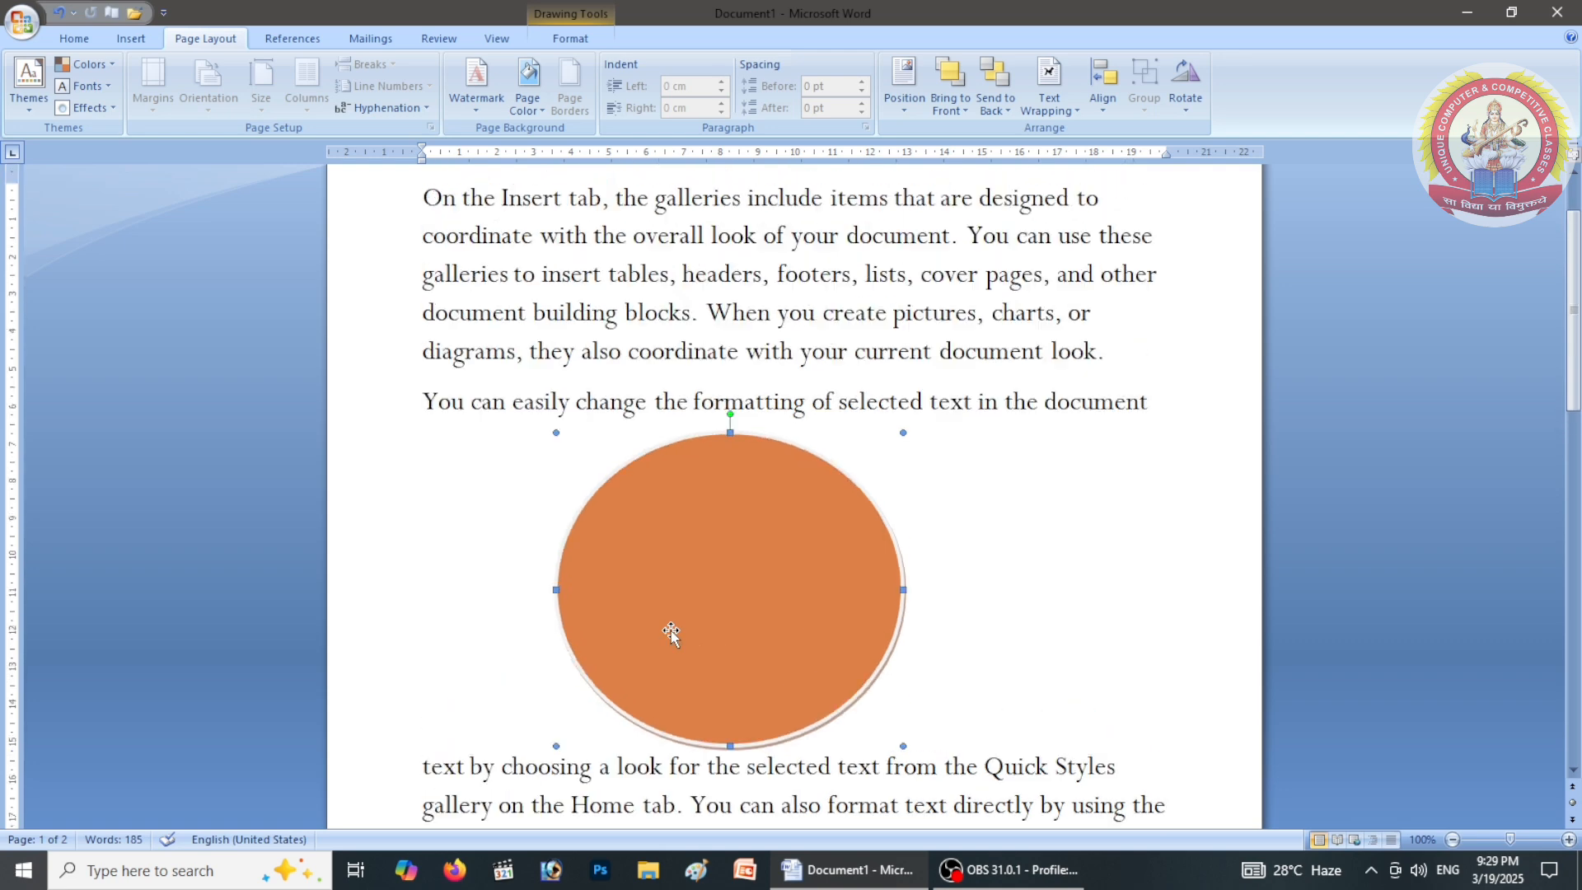
Set the oval's text wrapping to Through and move the oval up and rightward across the first two paragraphs
left_click(1036, 89)
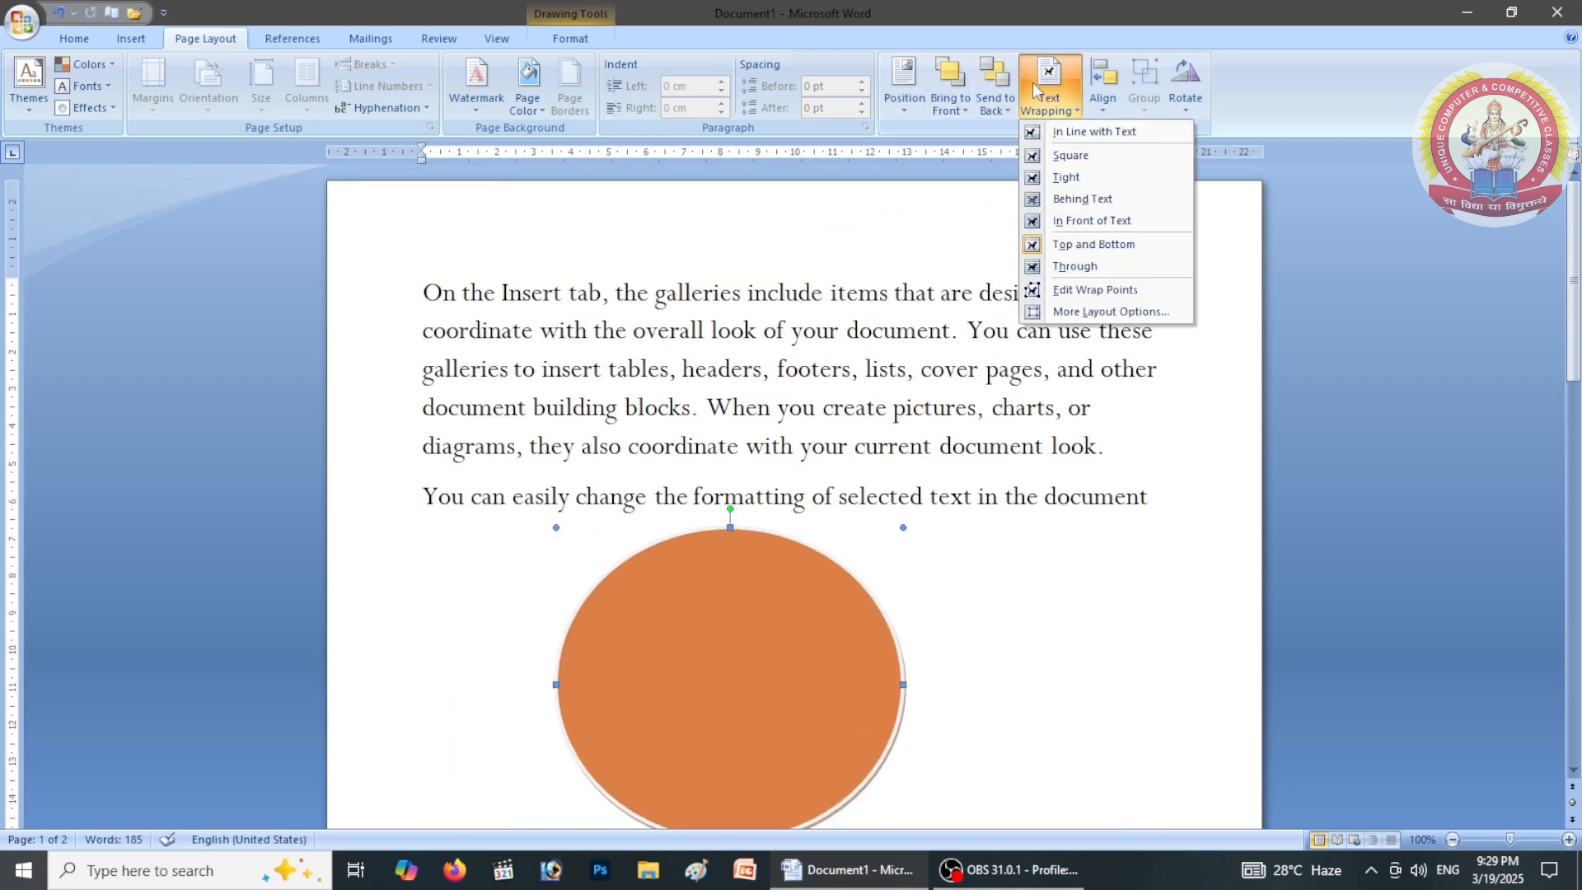
left_click(1070, 266)
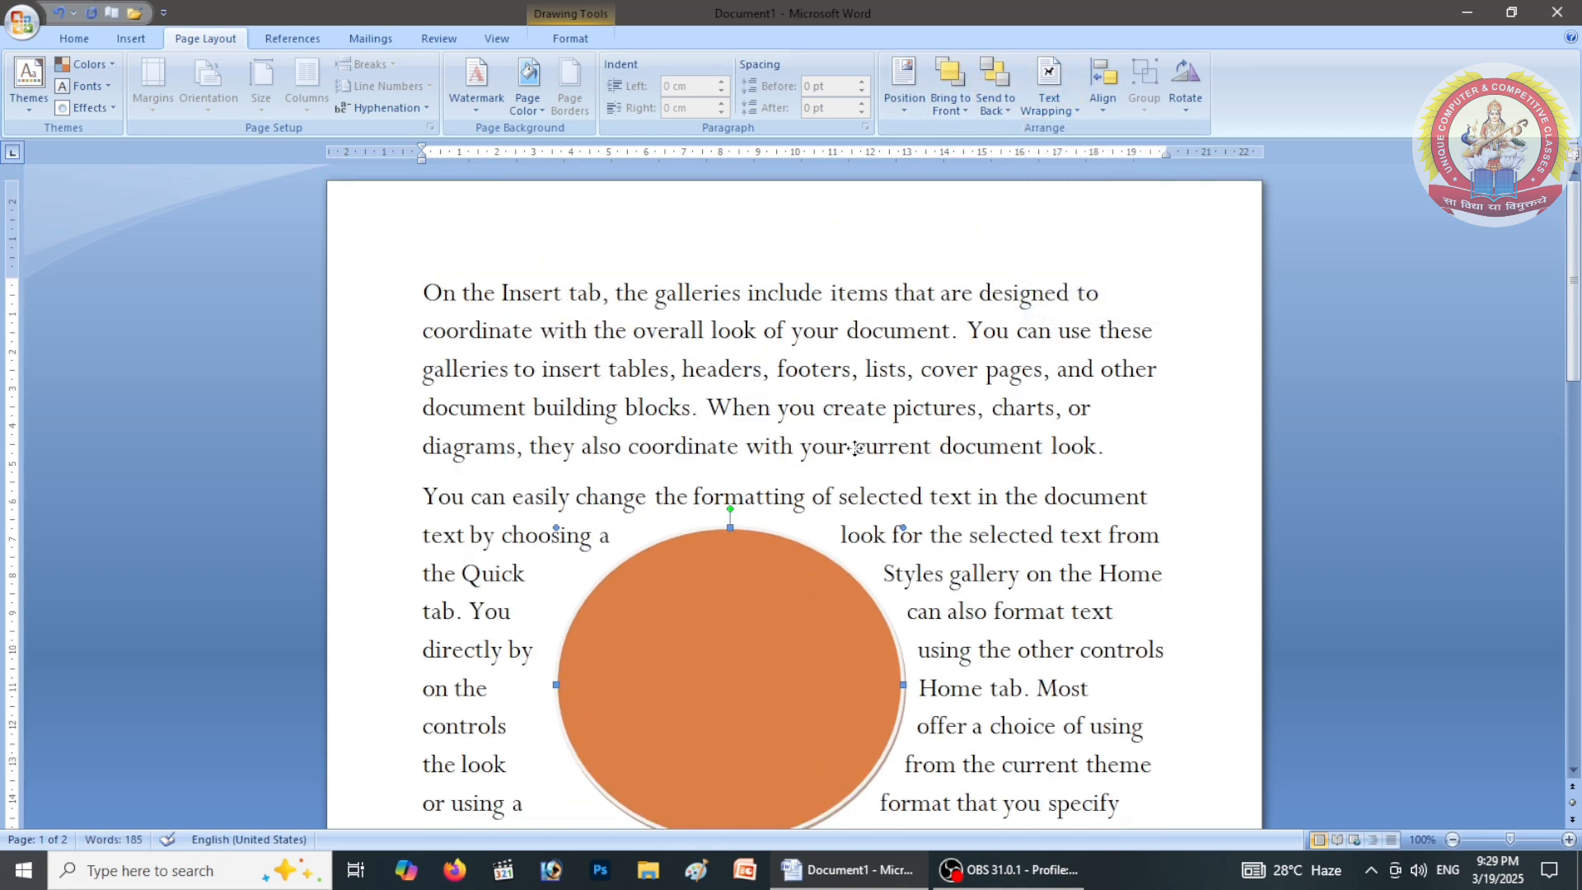
left_click_drag(730, 683, 809, 540)
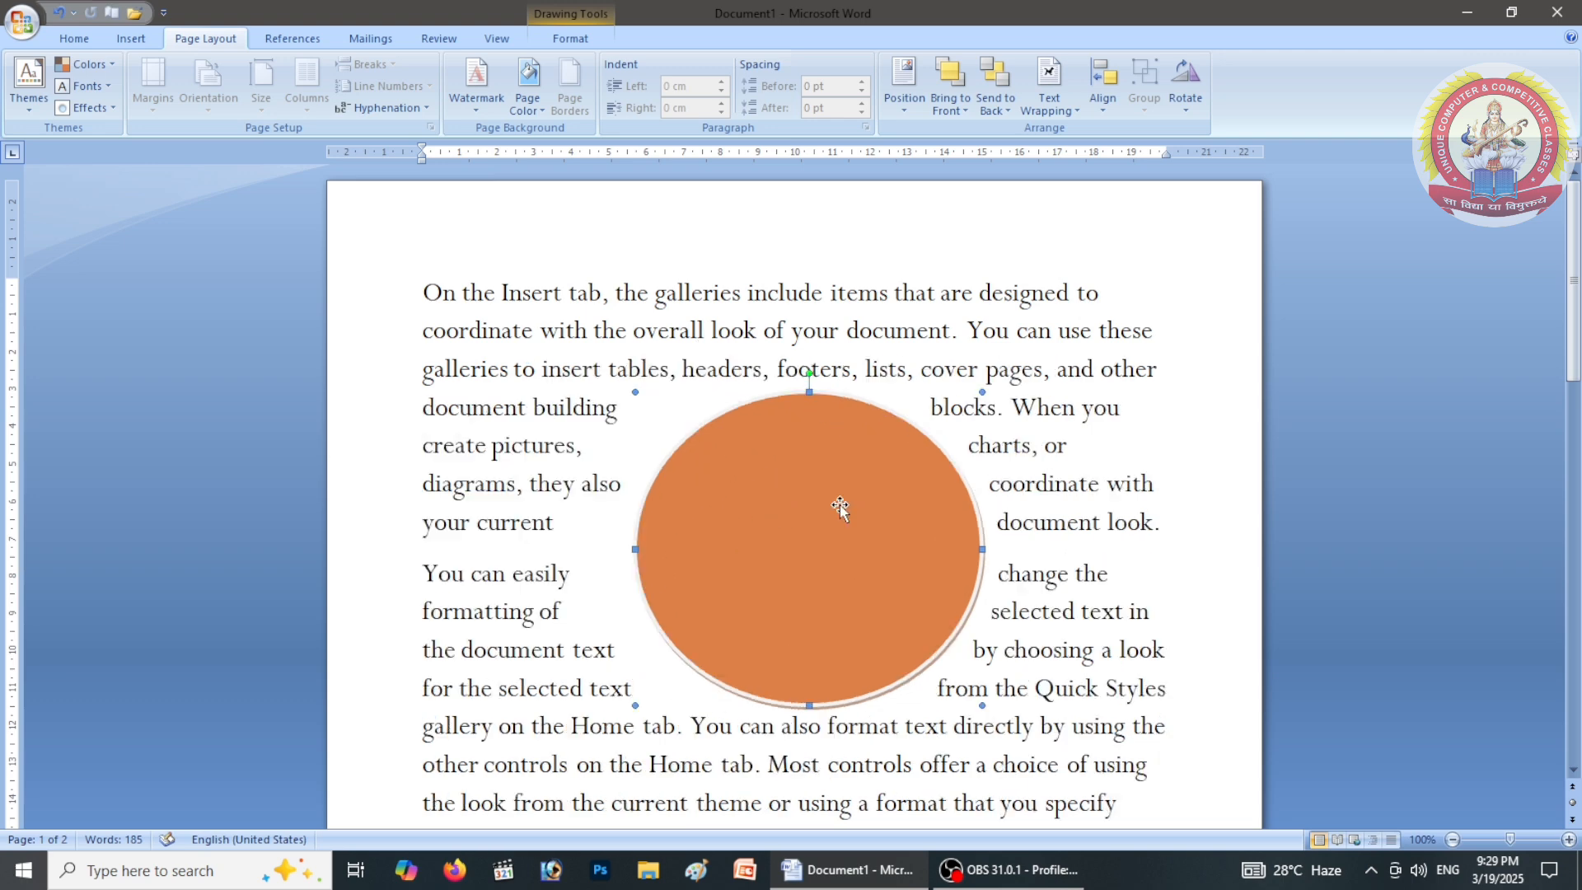
left_click(1048, 107)
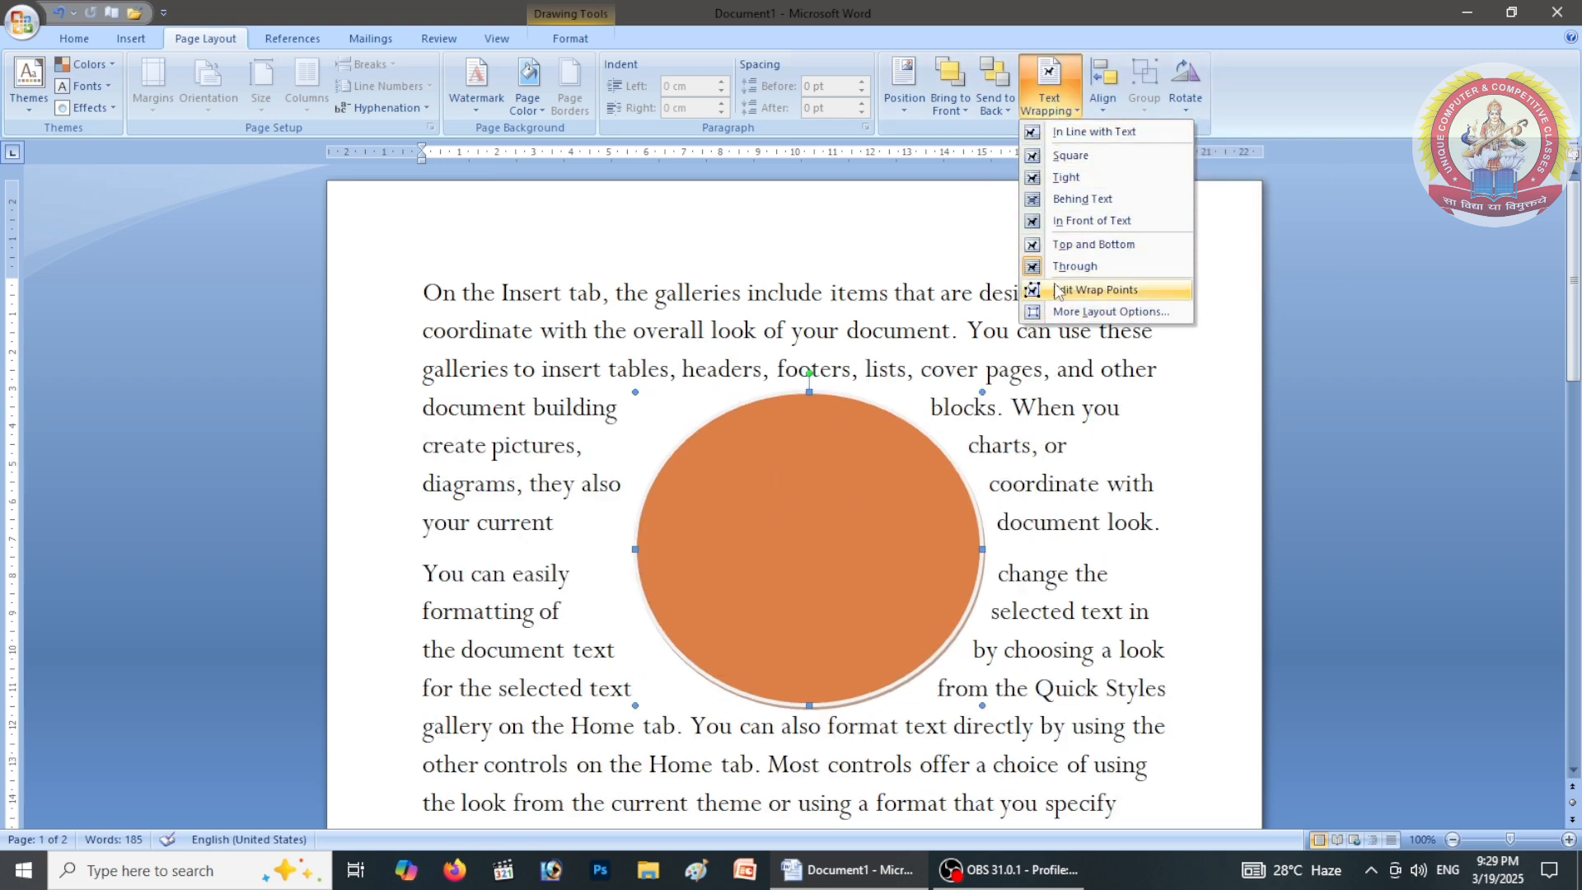
left_click(1075, 266)
Align the oval to the top margin, and after that to the vertical middle between the margins
left_click(1104, 99)
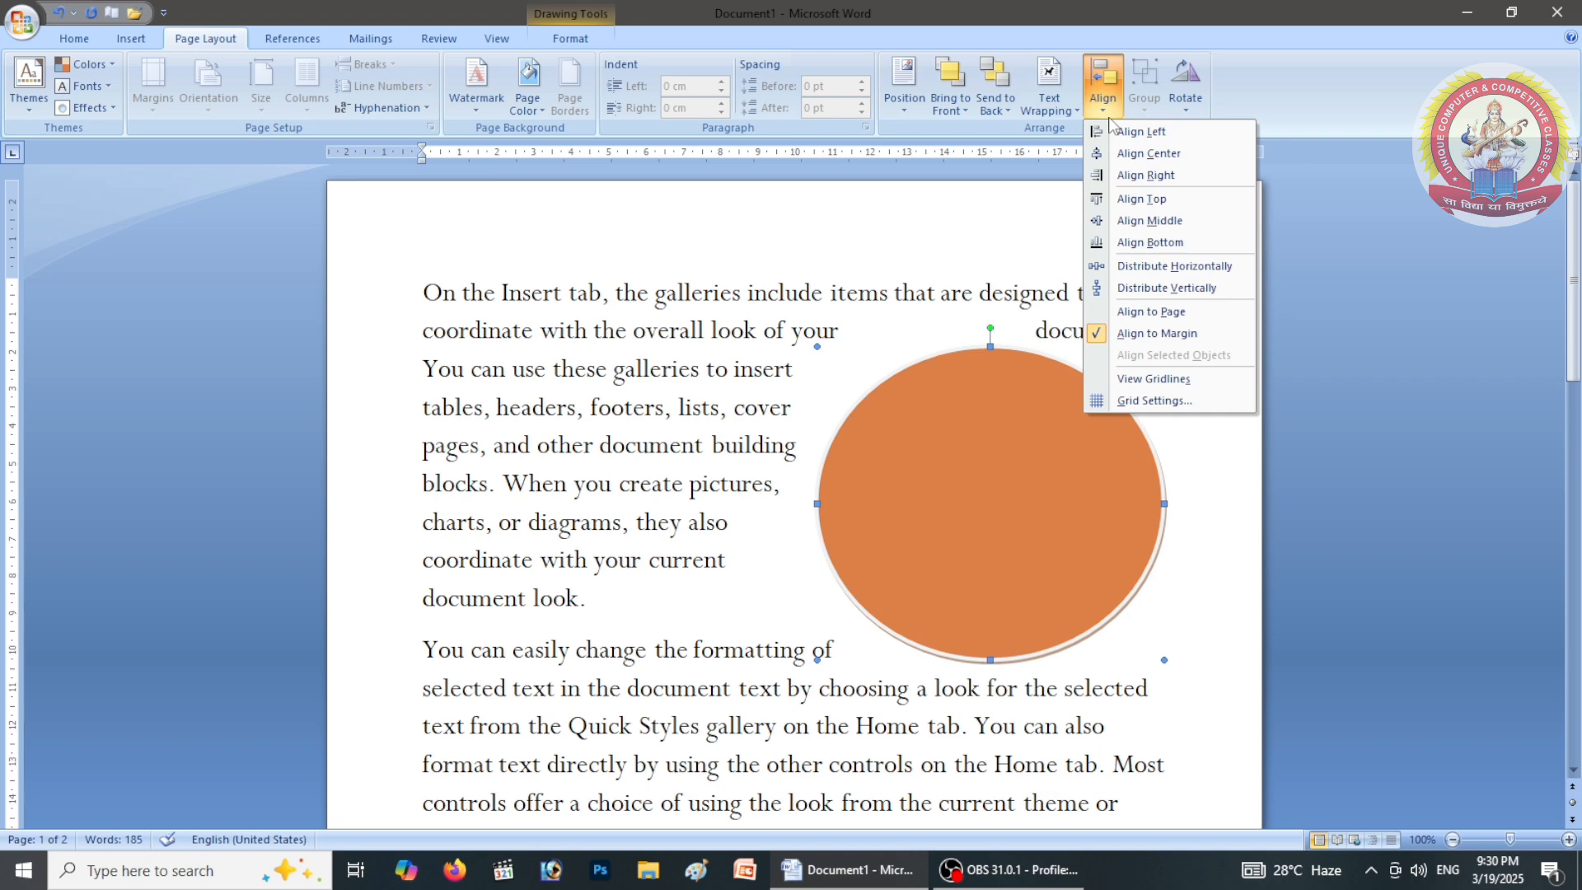
left_click(1121, 199)
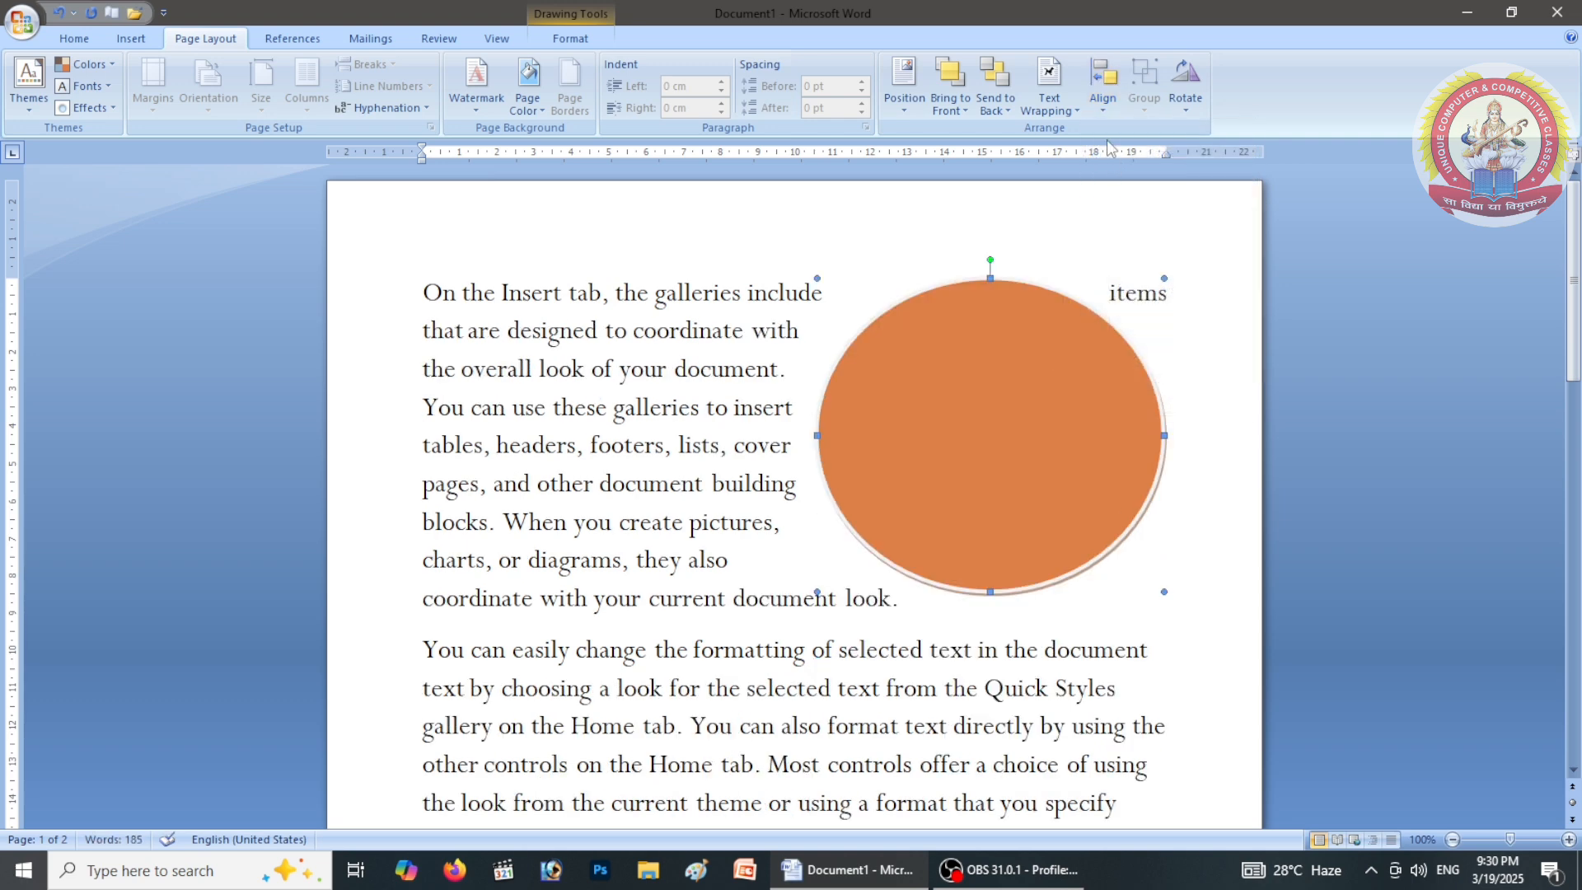
left_click(1106, 98)
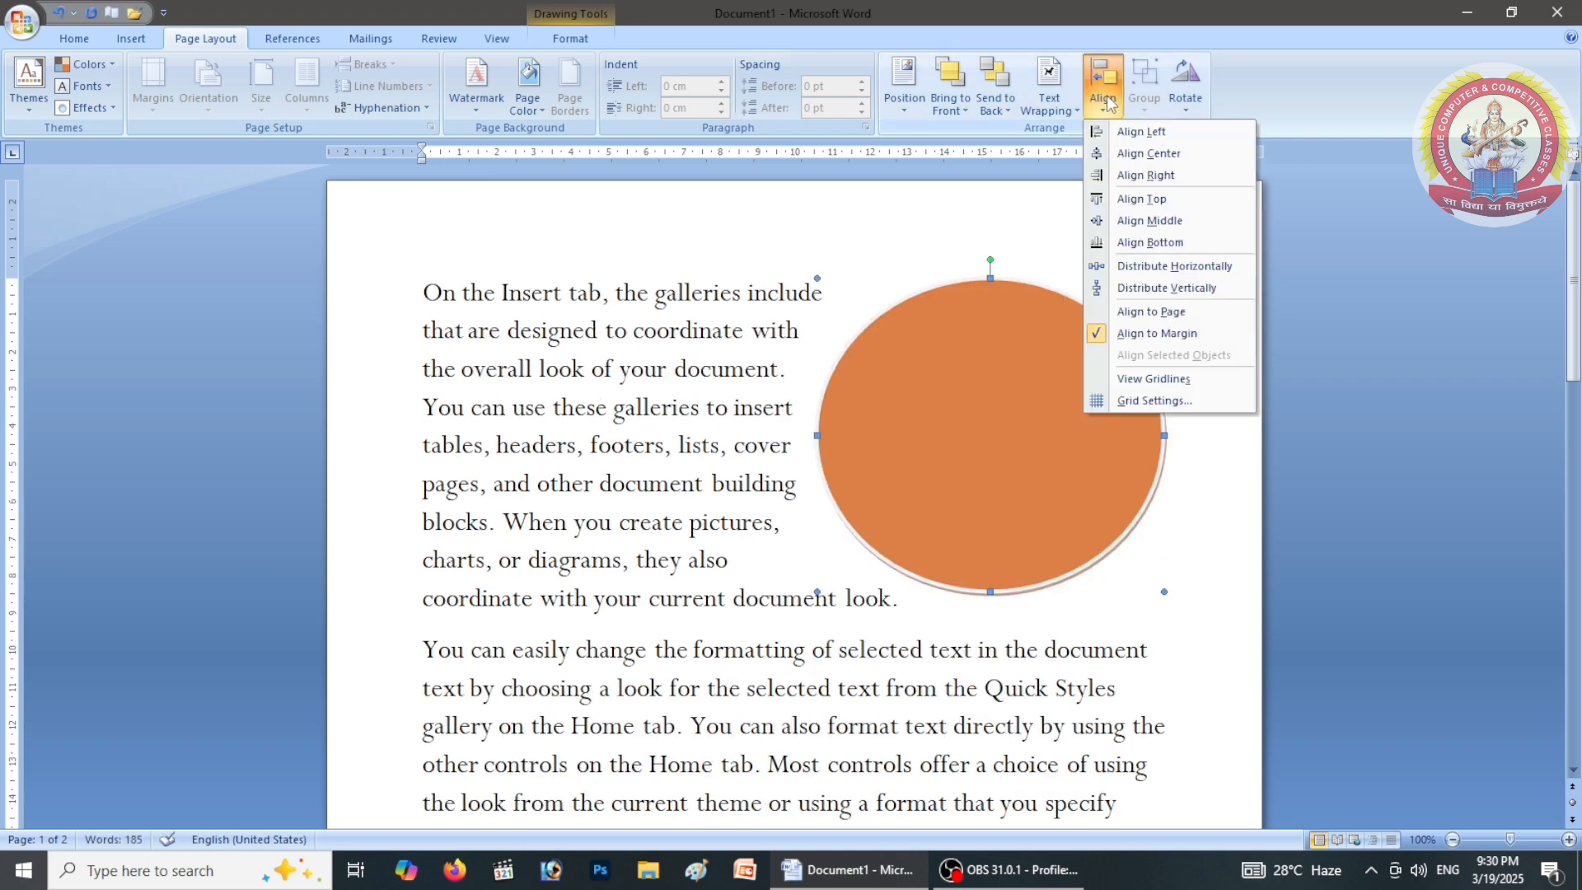
left_click(1108, 220)
Align the oval to the bottom margin and view the remaining alignment and distribution options without applying one
left_click(1104, 89)
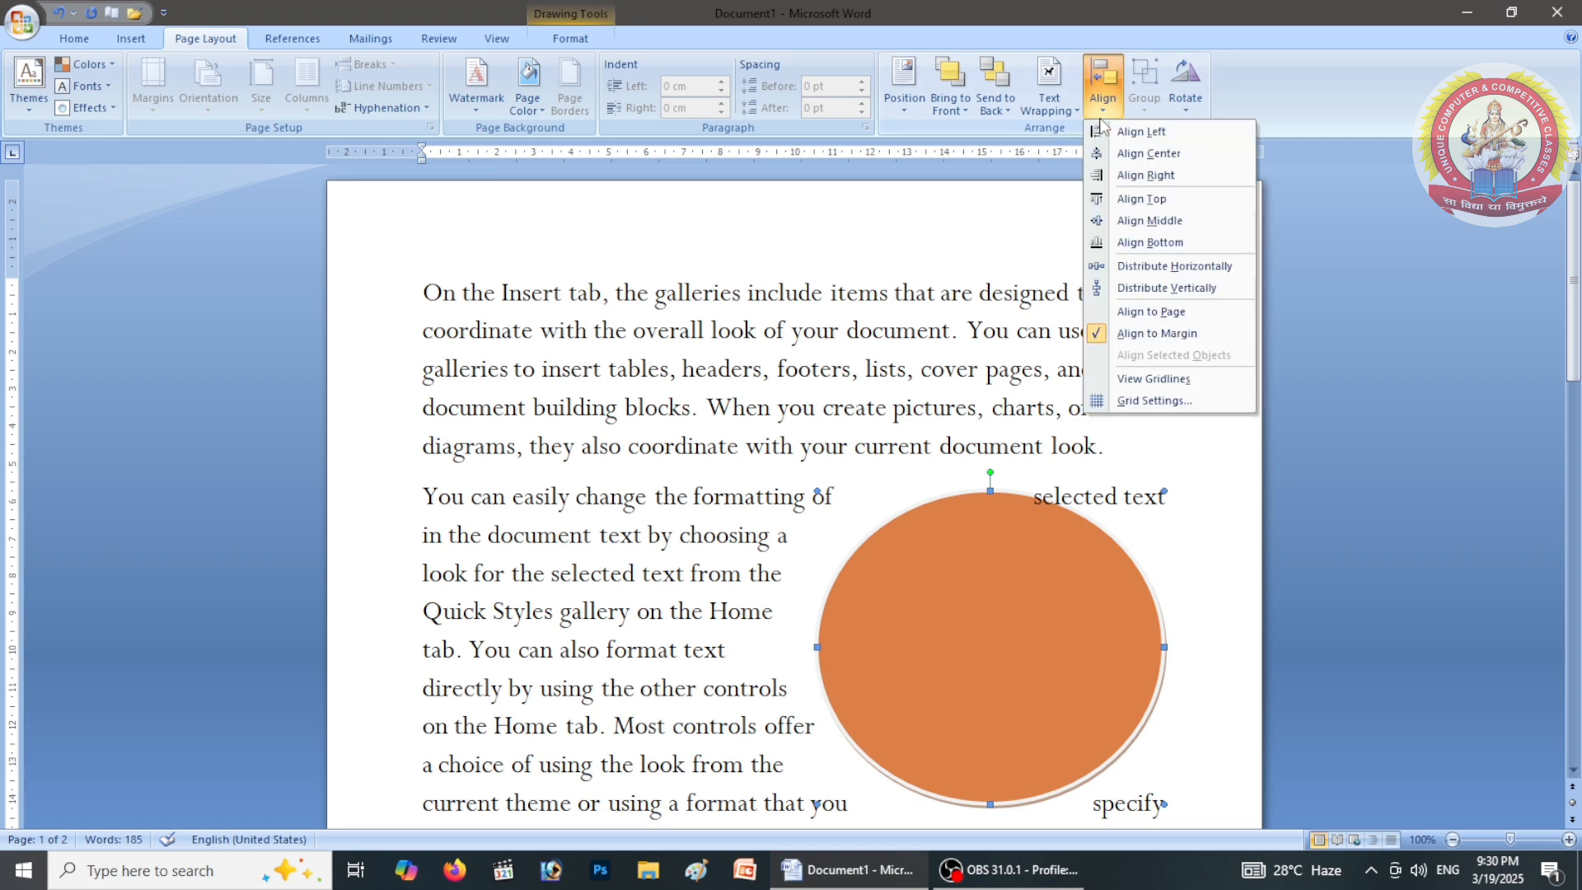
left_click(1102, 243)
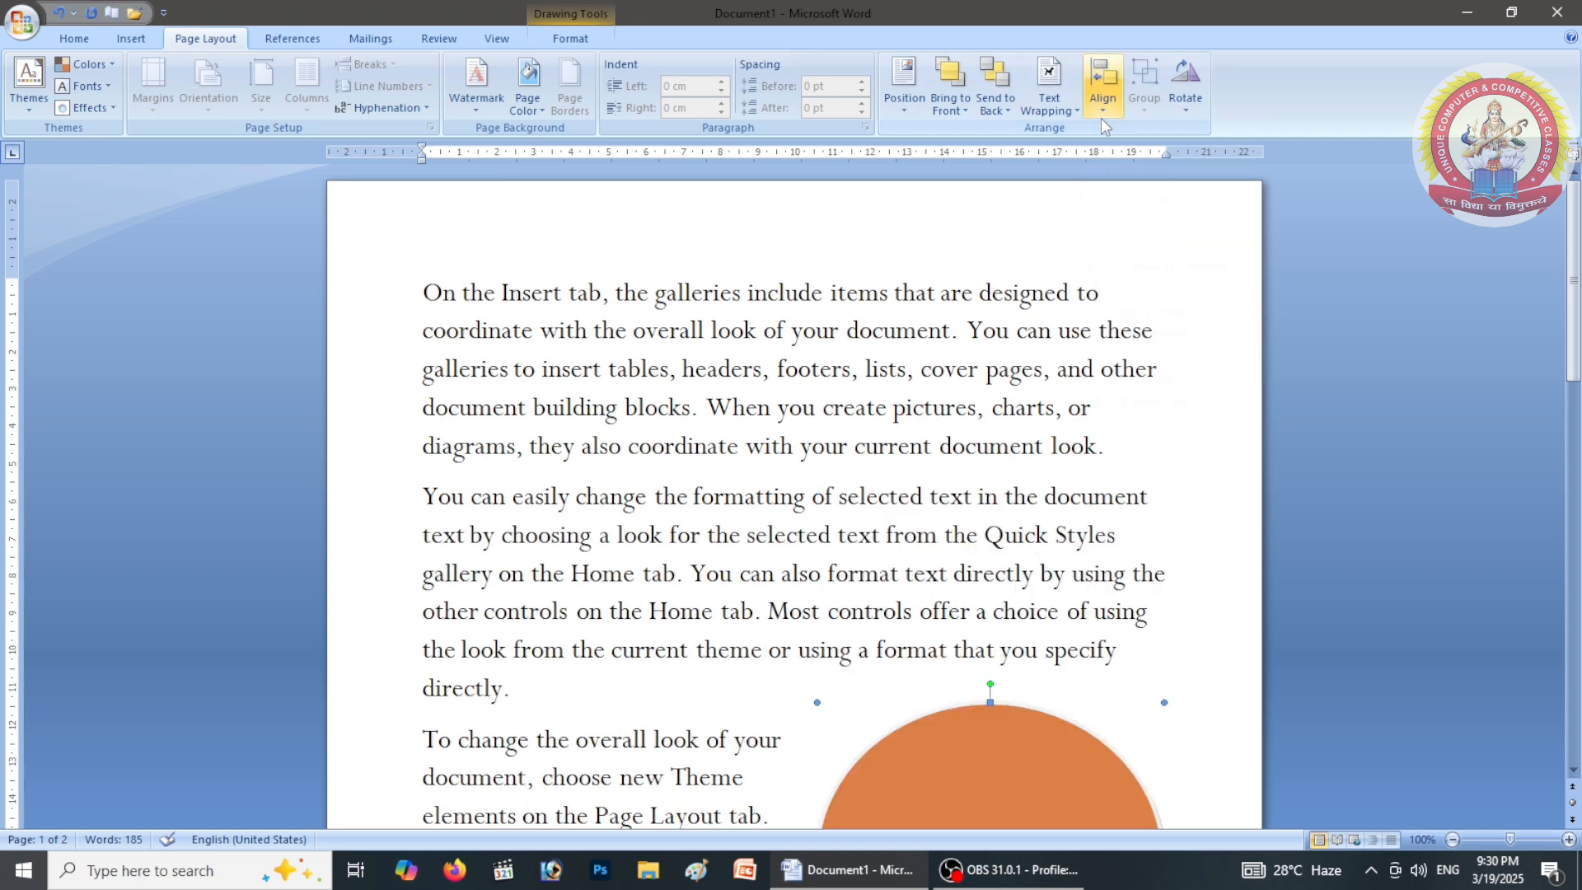
left_click(1104, 89)
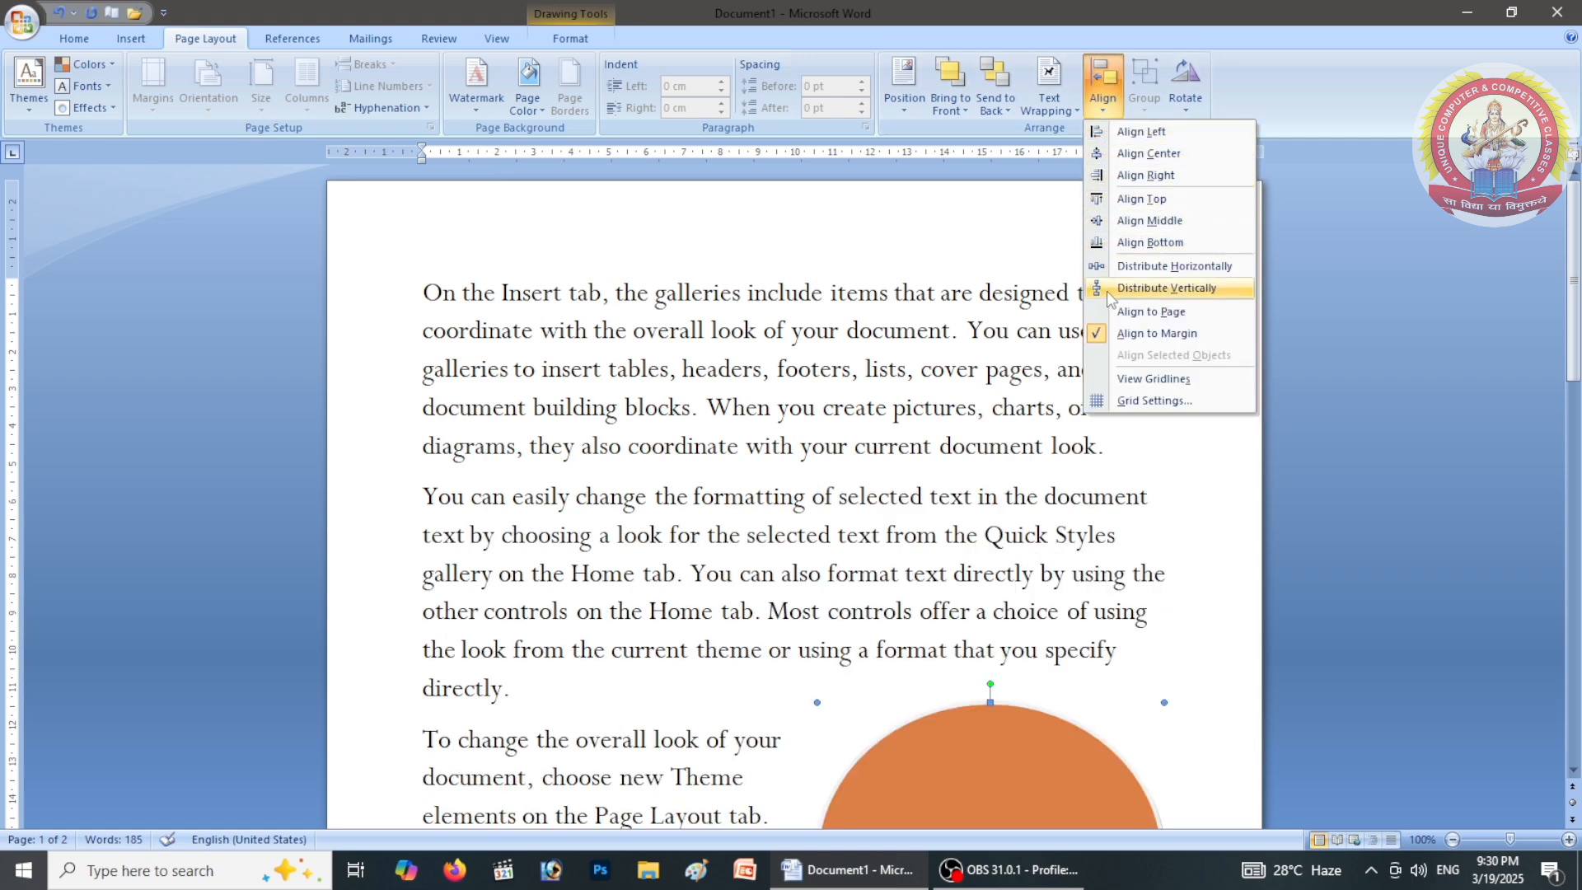
left_click(1083, 571)
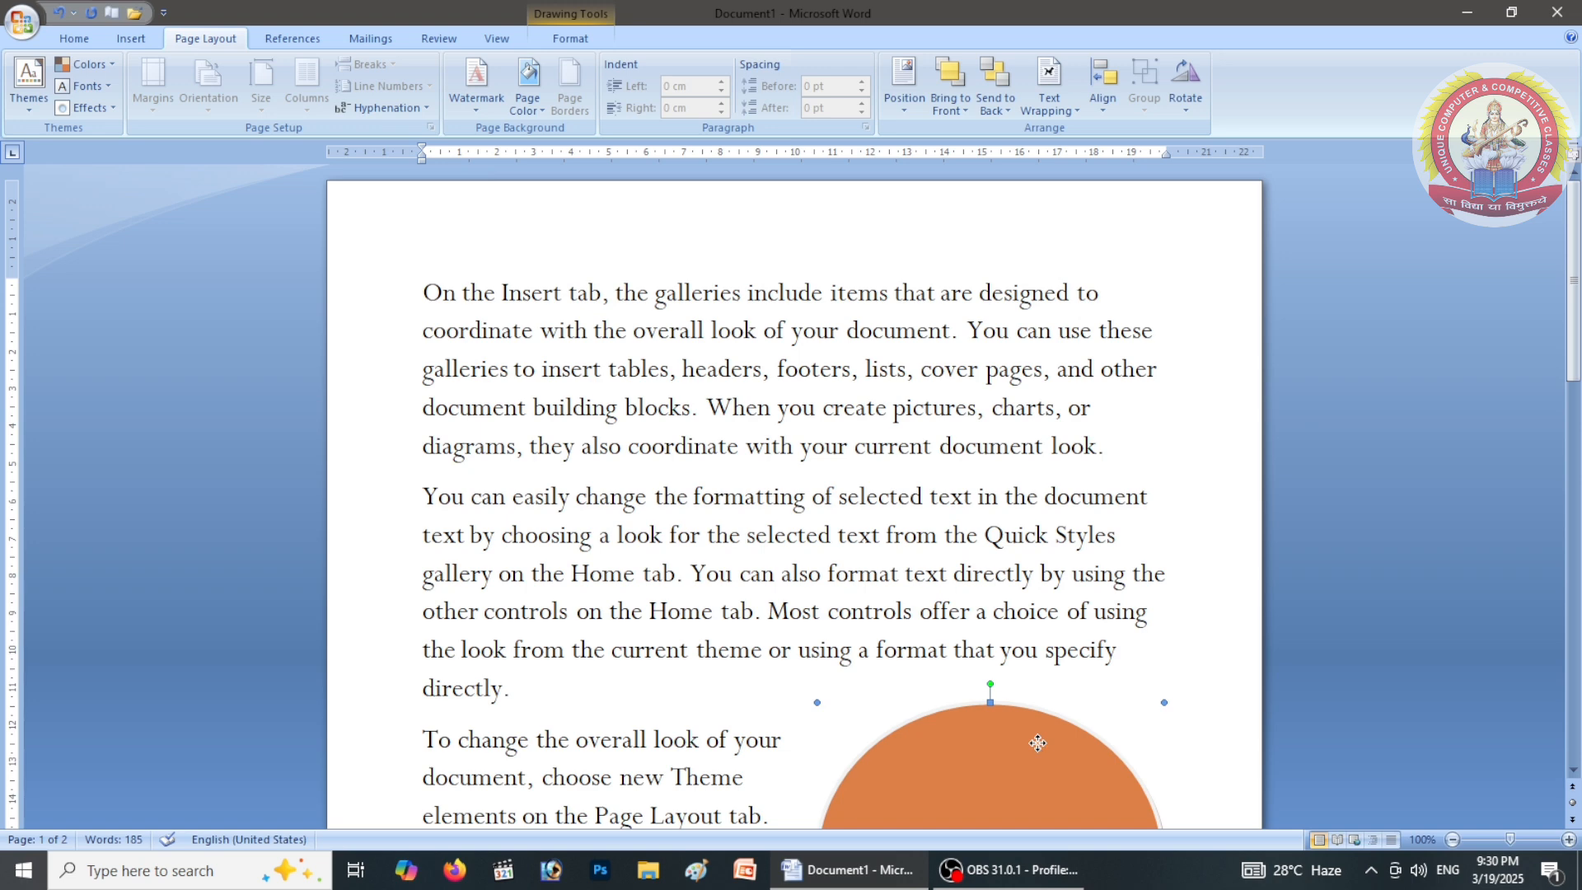
Delete the oval, and switch the object alignment reference to the page and back to the margin
key("Delete")
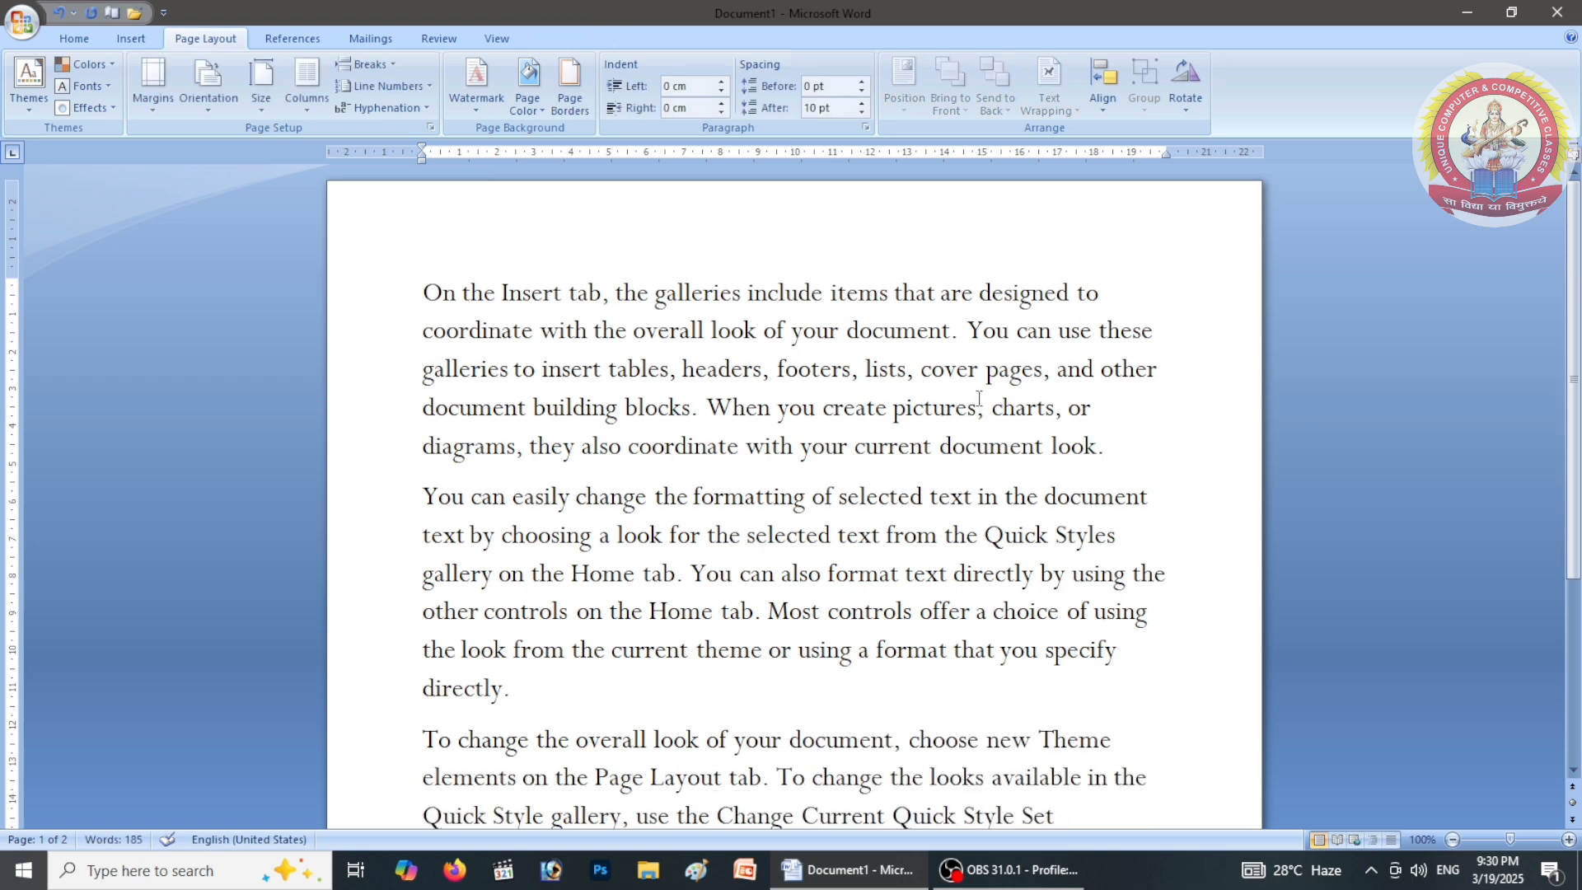
left_click(1098, 99)
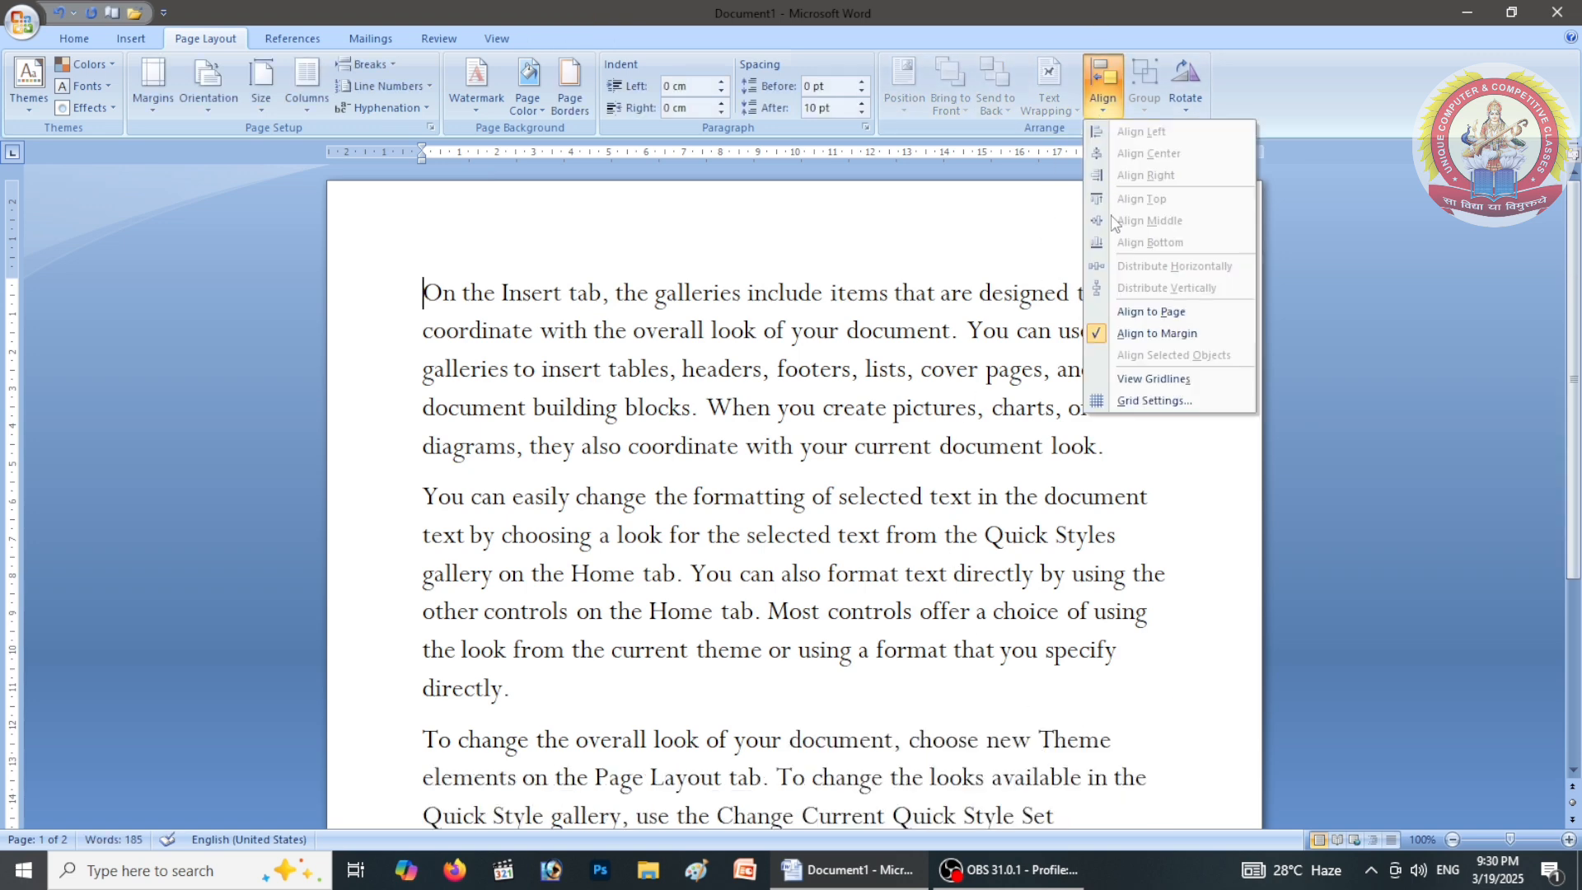
left_click(1114, 336)
left_click(1103, 82)
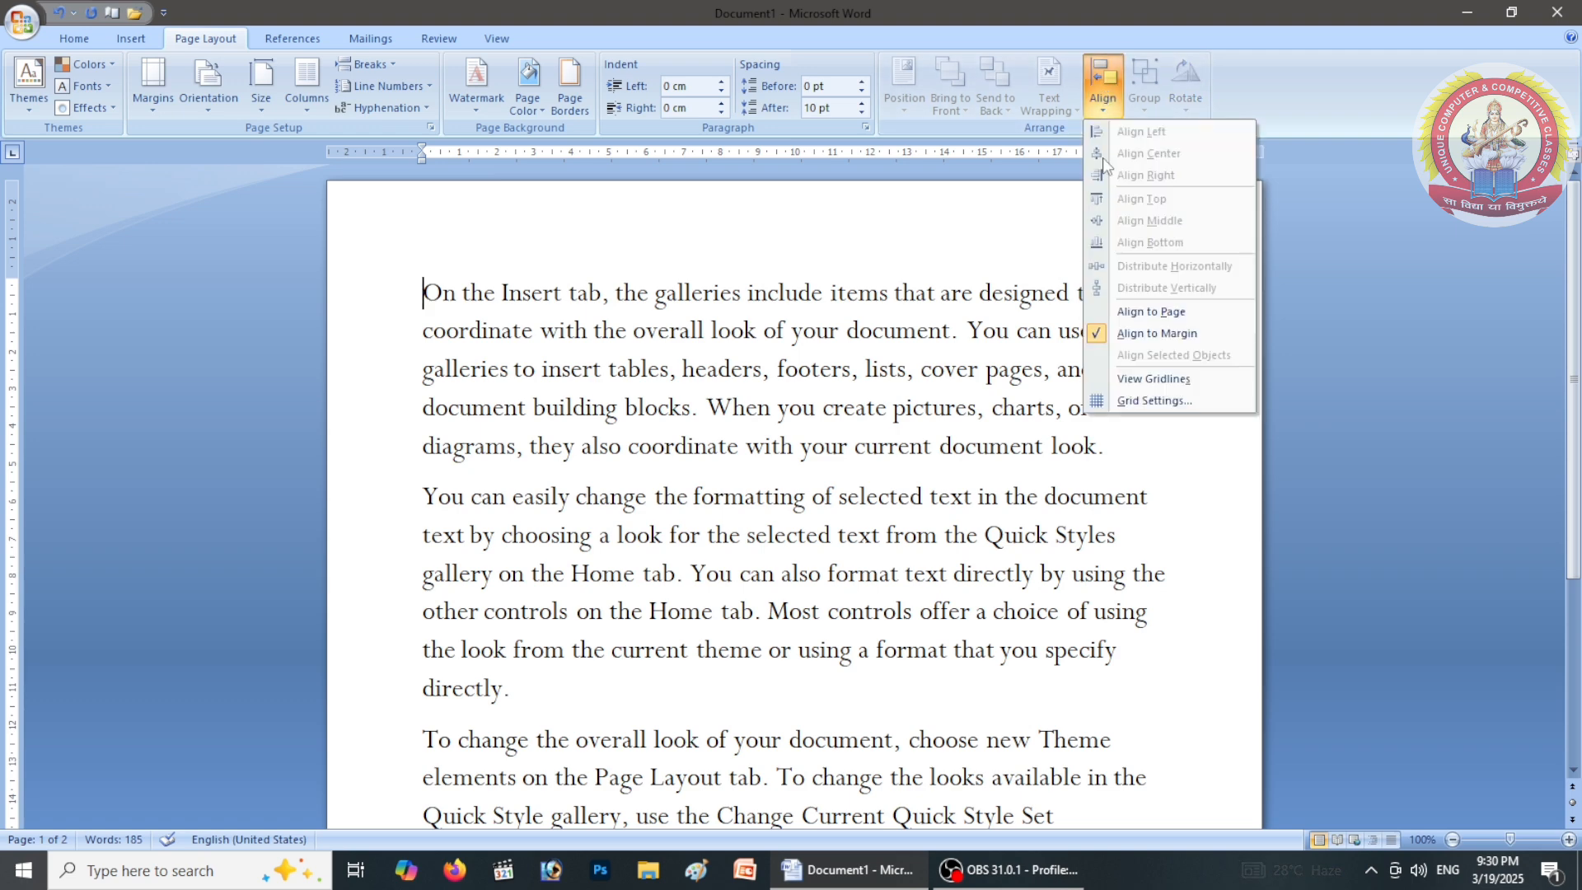
left_click(1106, 310)
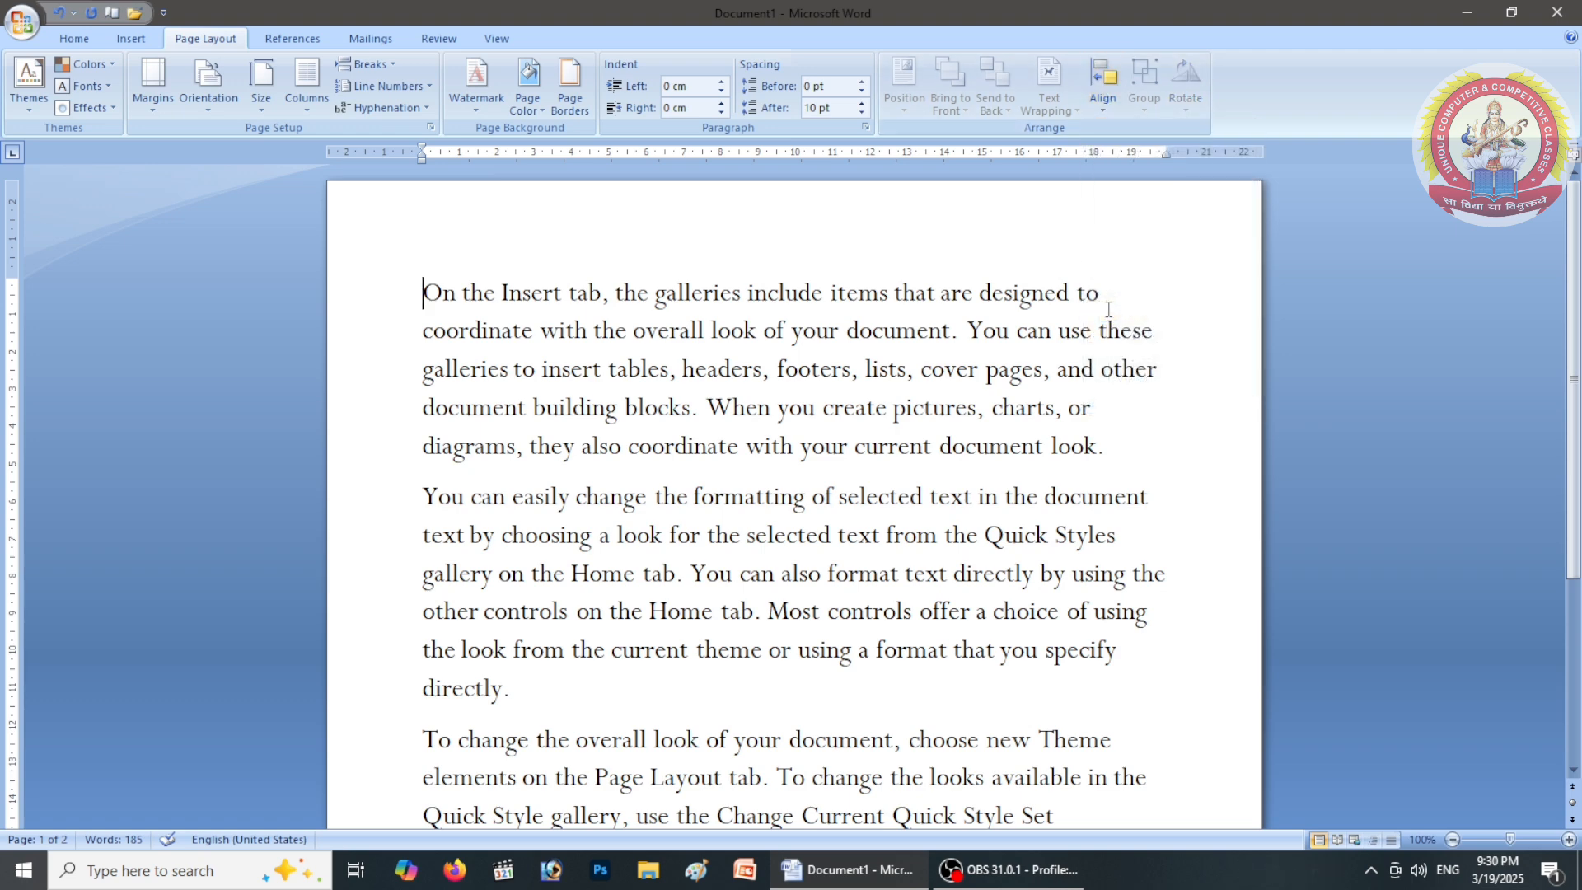
left_click(1102, 114)
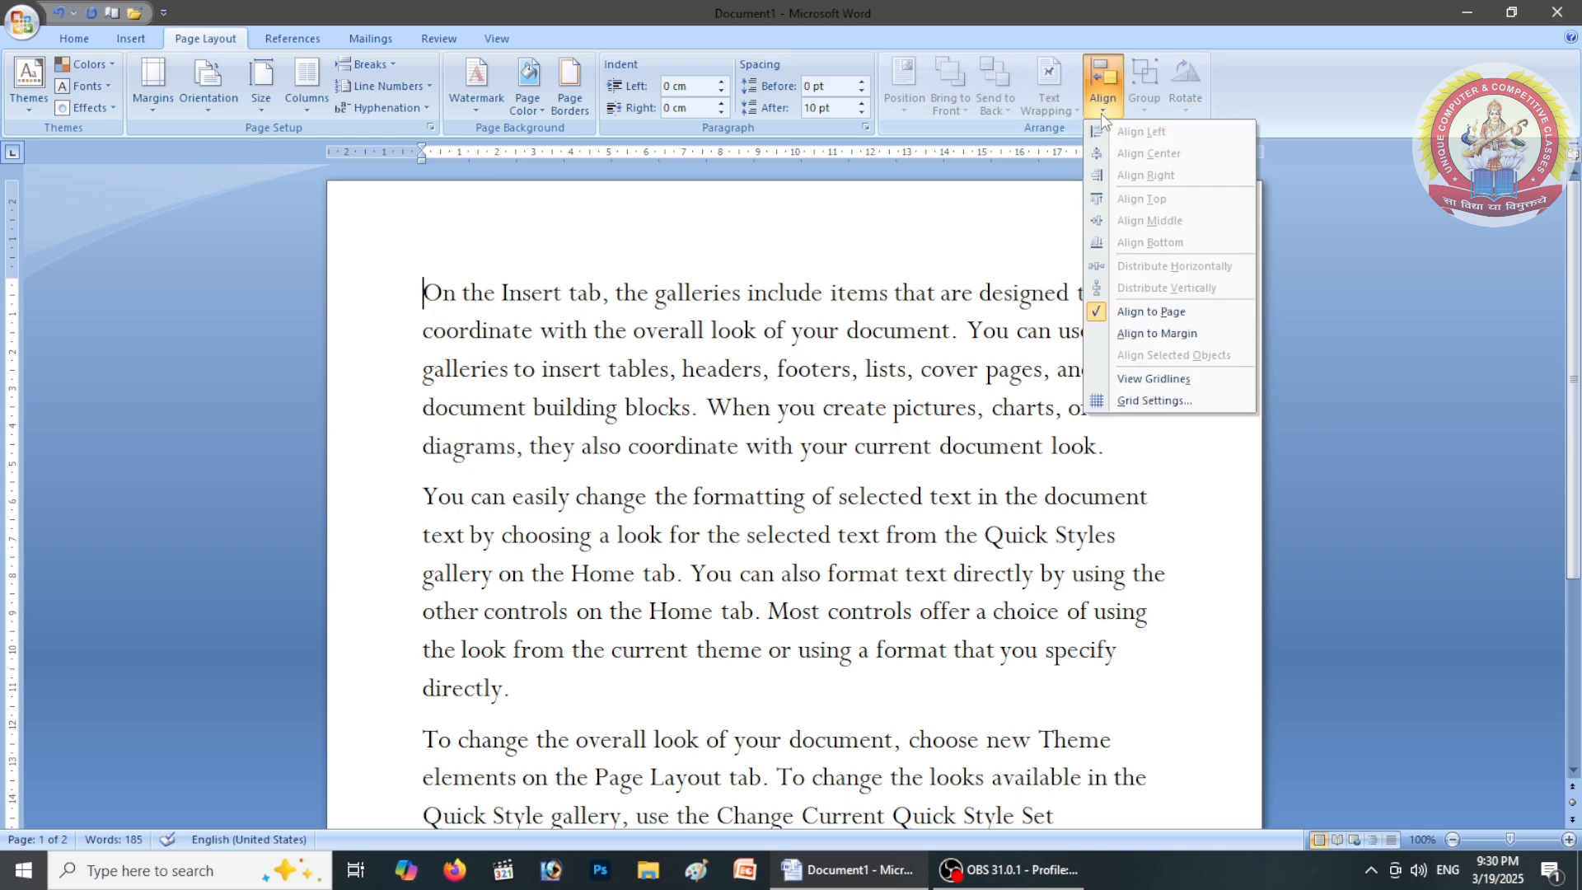
left_click(1108, 333)
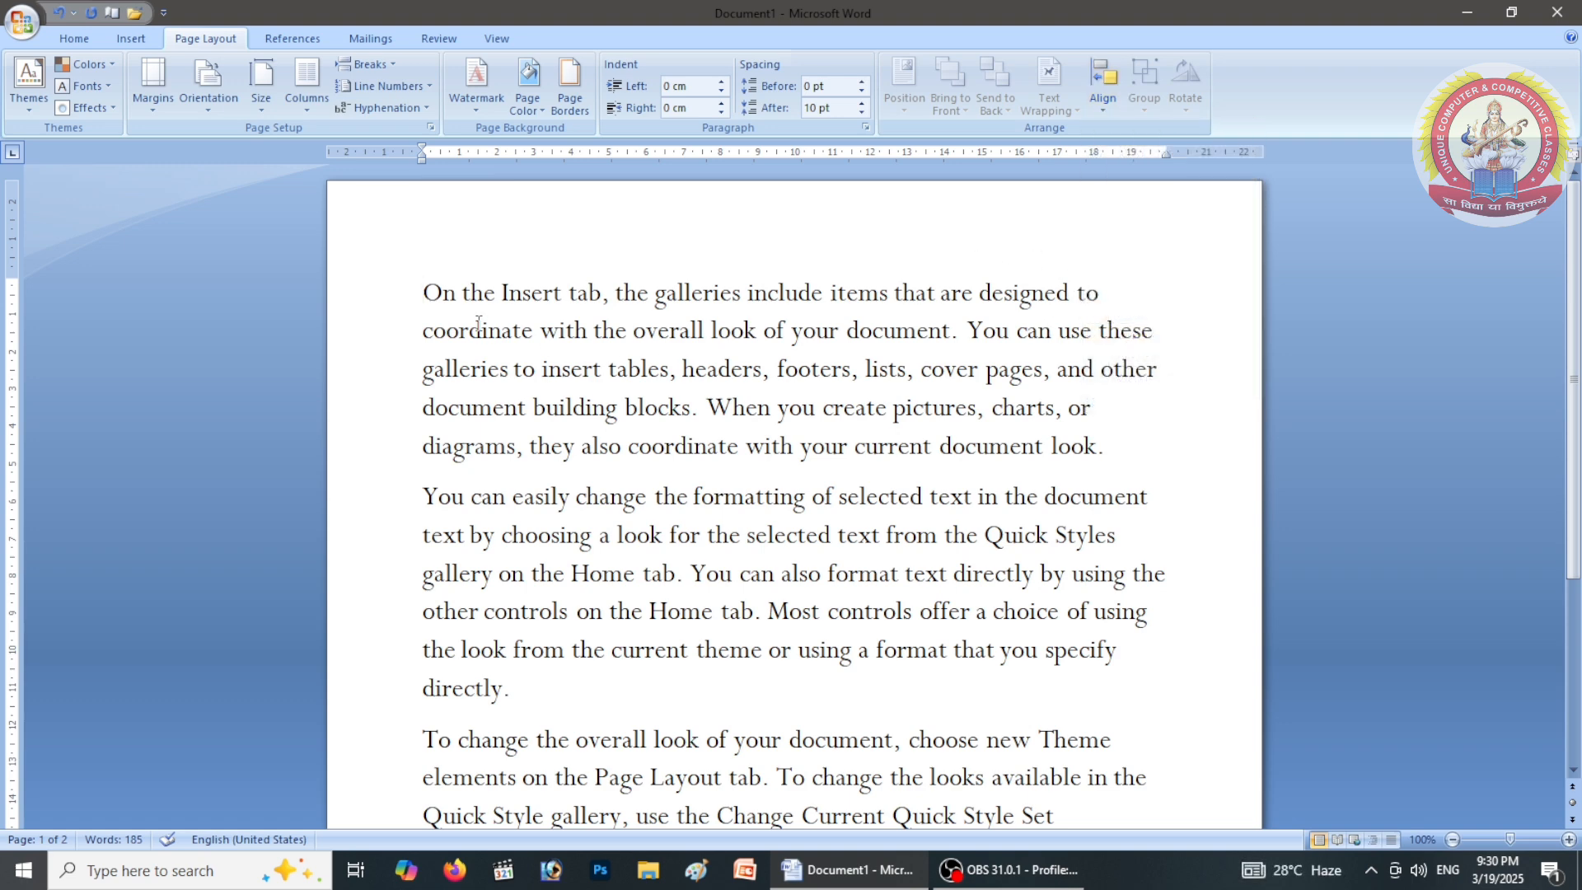
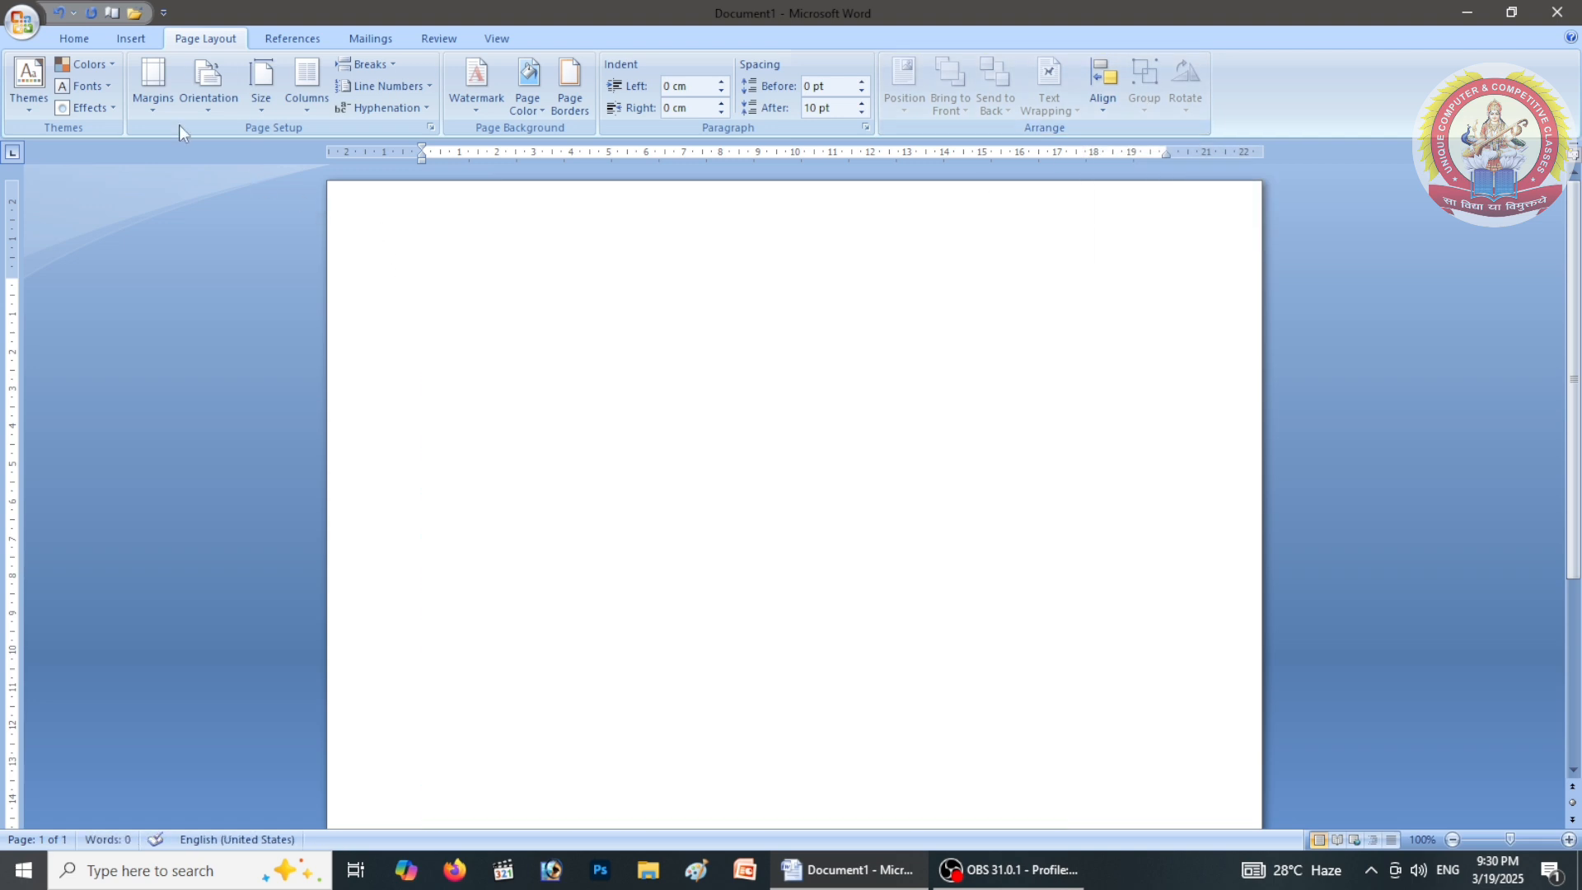
Draw a rectangle about 10 cm high in the upper half of the blank page and close the clip art search
left_click(131, 37)
left_click(274, 82)
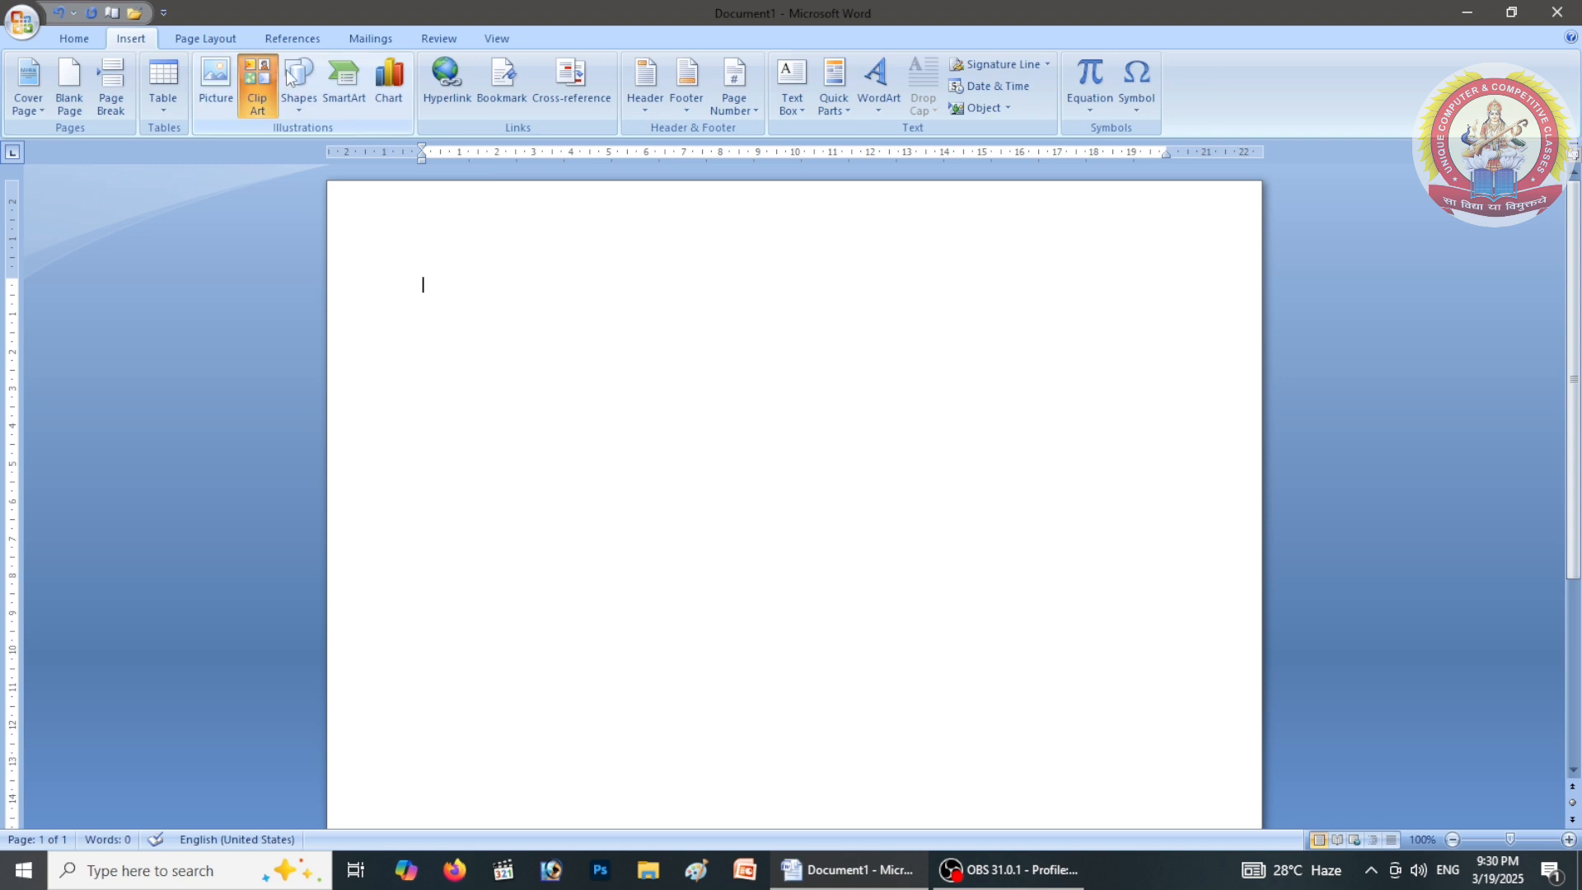
left_click(293, 77)
left_click(369, 150)
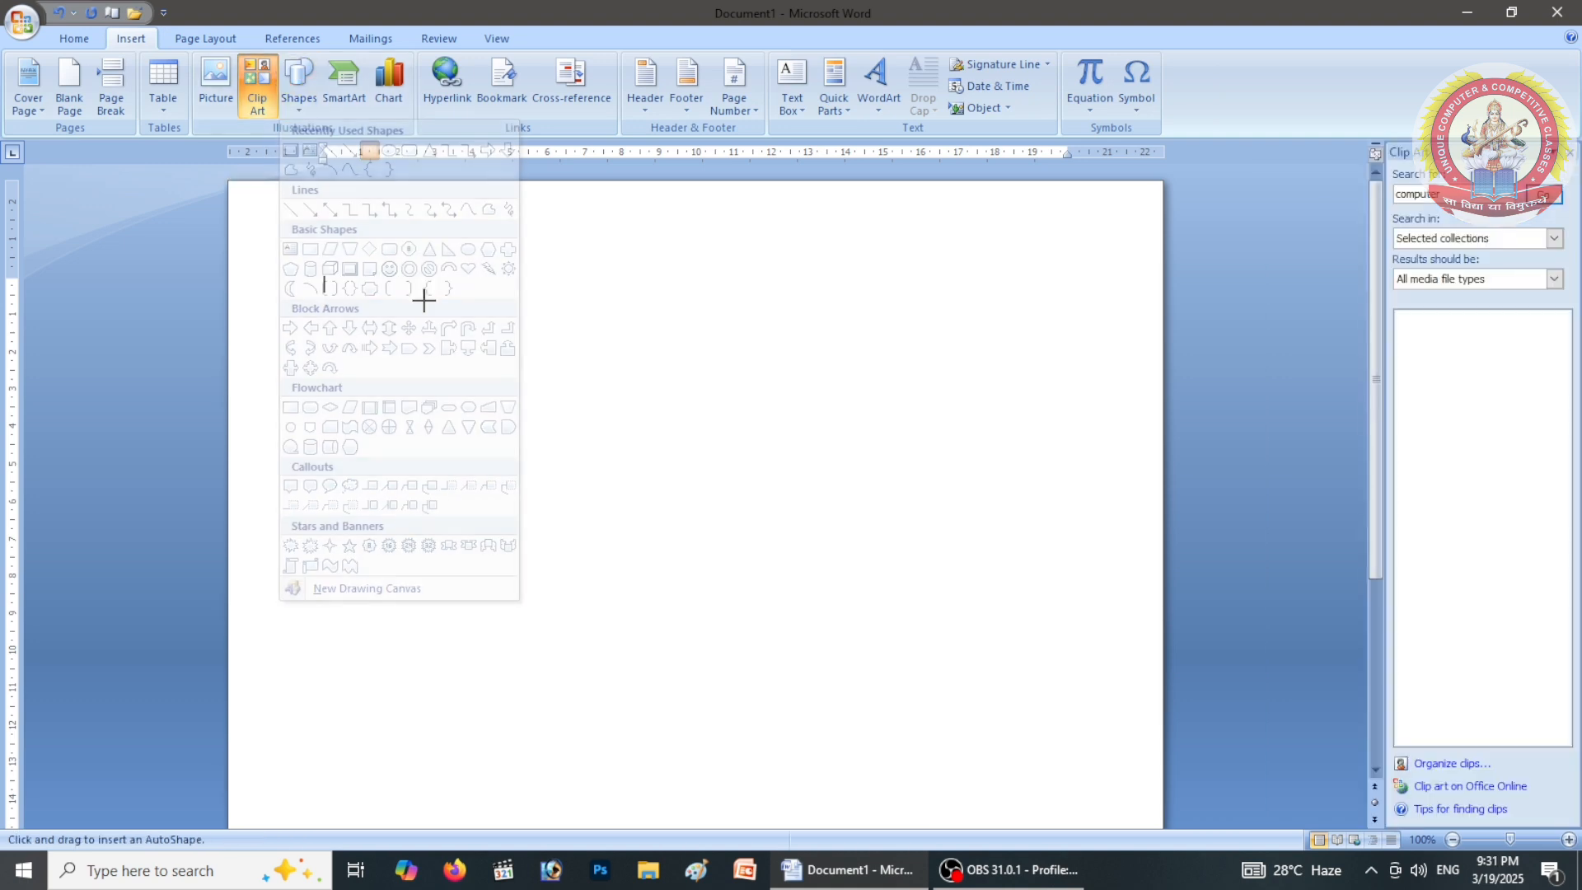
mouse_move(424, 294)
left_mouse_down()
mouse_move(706, 515)
mouse_move(775, 680)
left_mouse_up()
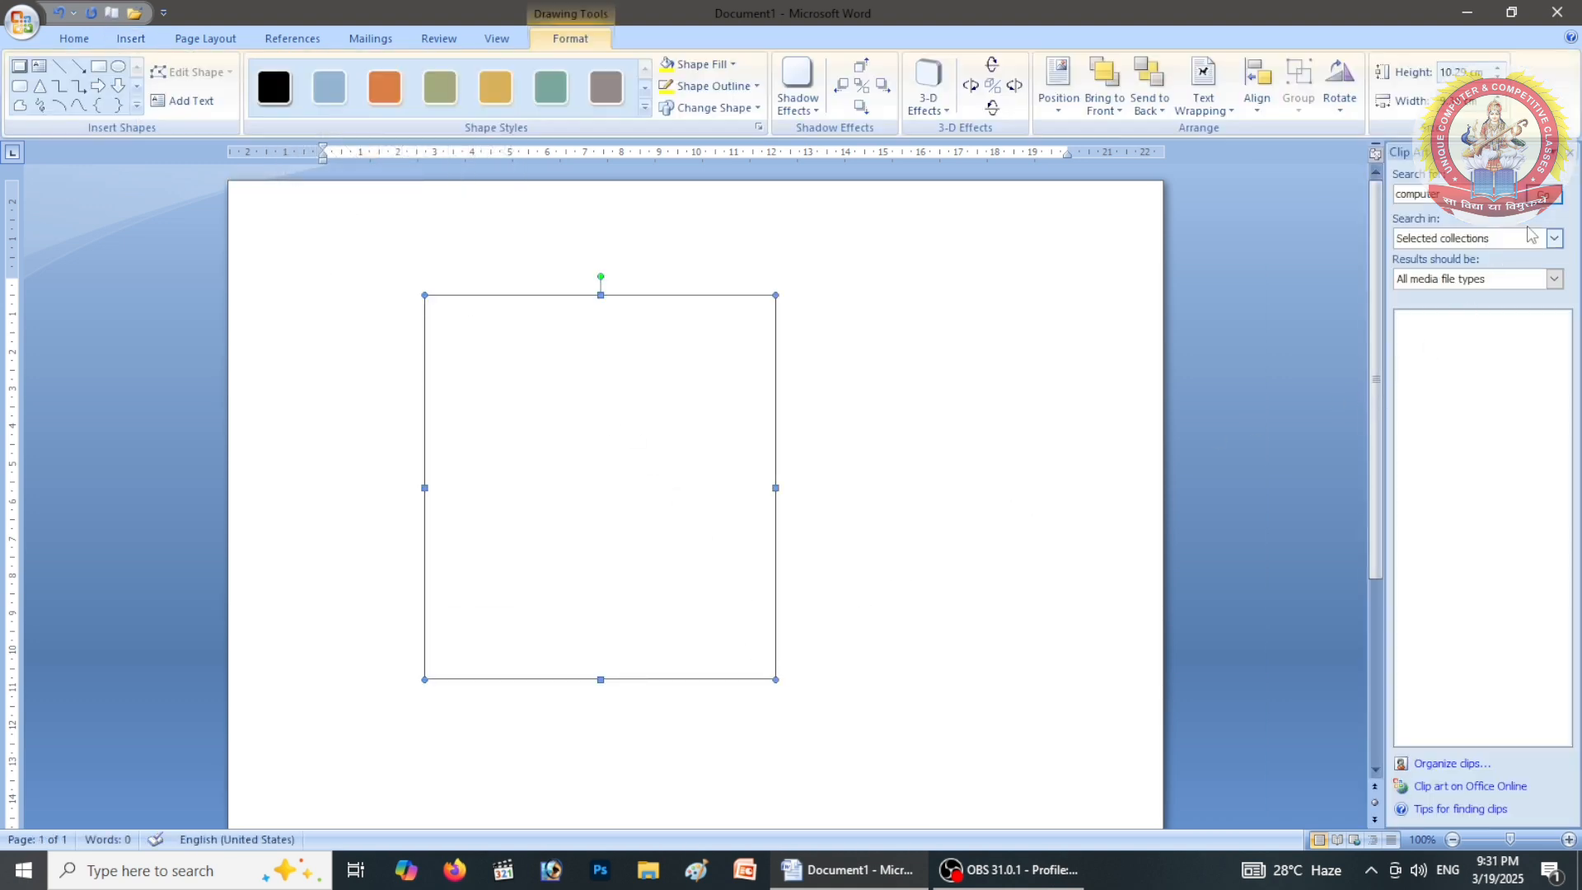
left_click(1570, 153)
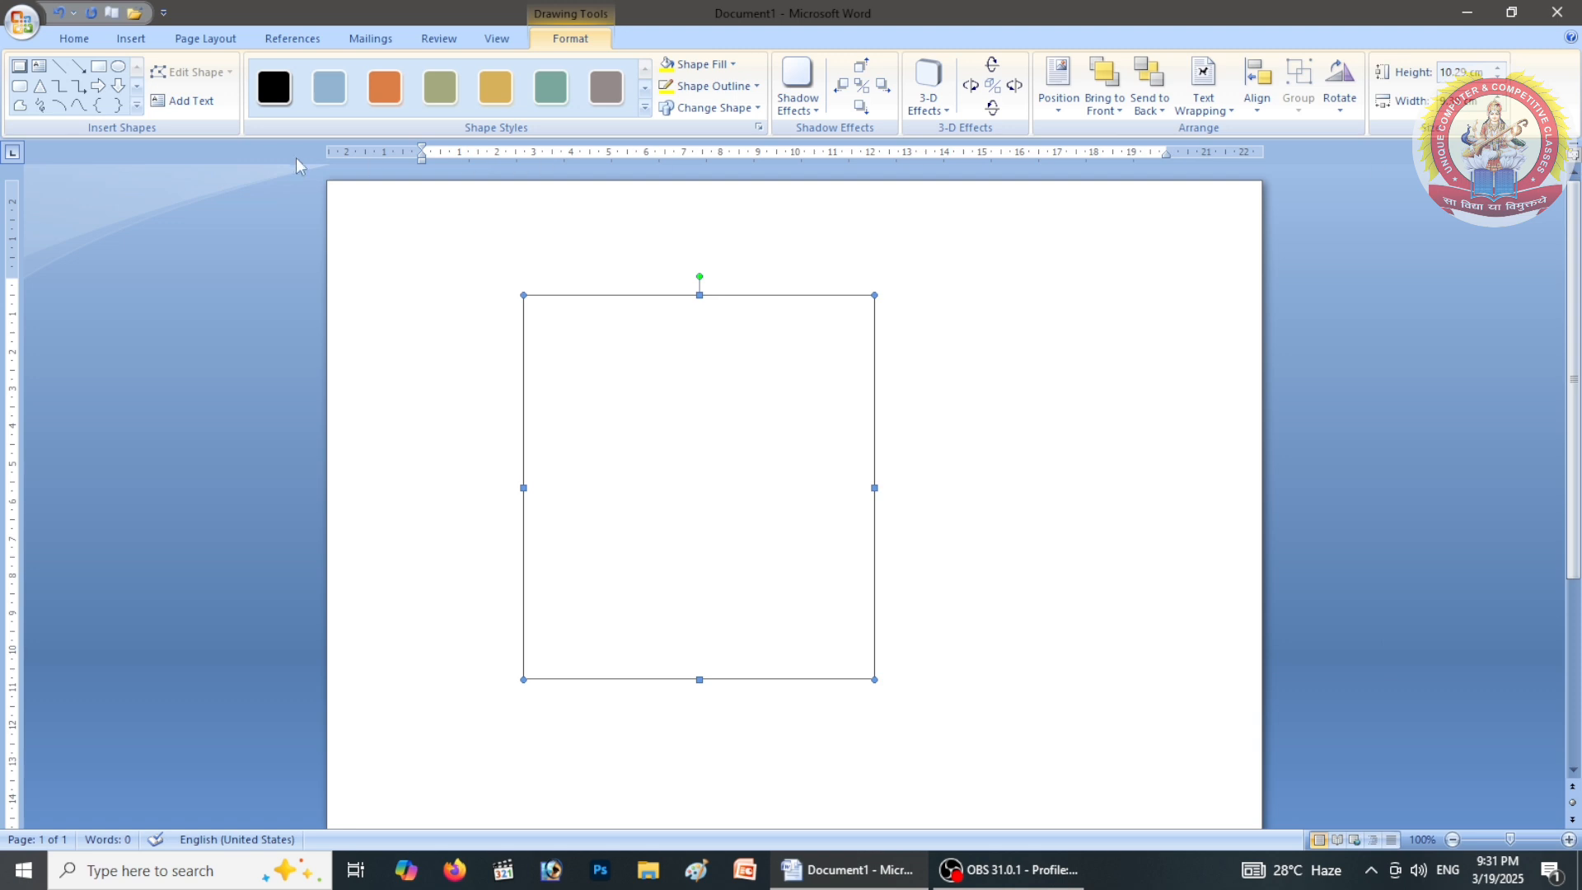
Draw an oval about 10 cm high overlapping the upper-right part of the rectangle
left_click(130, 39)
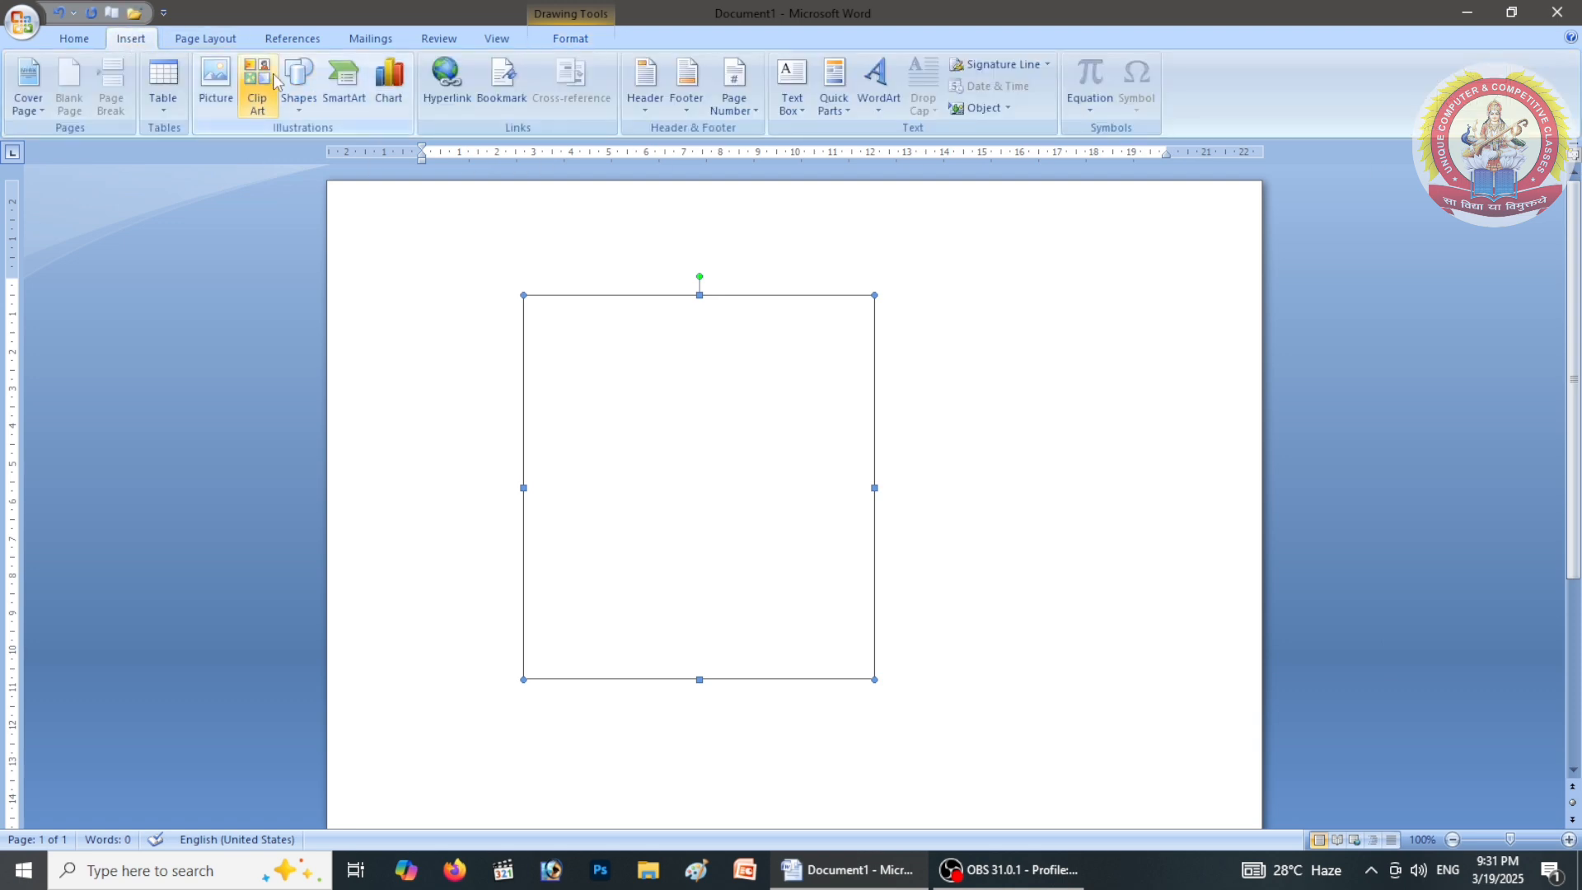
left_click(300, 101)
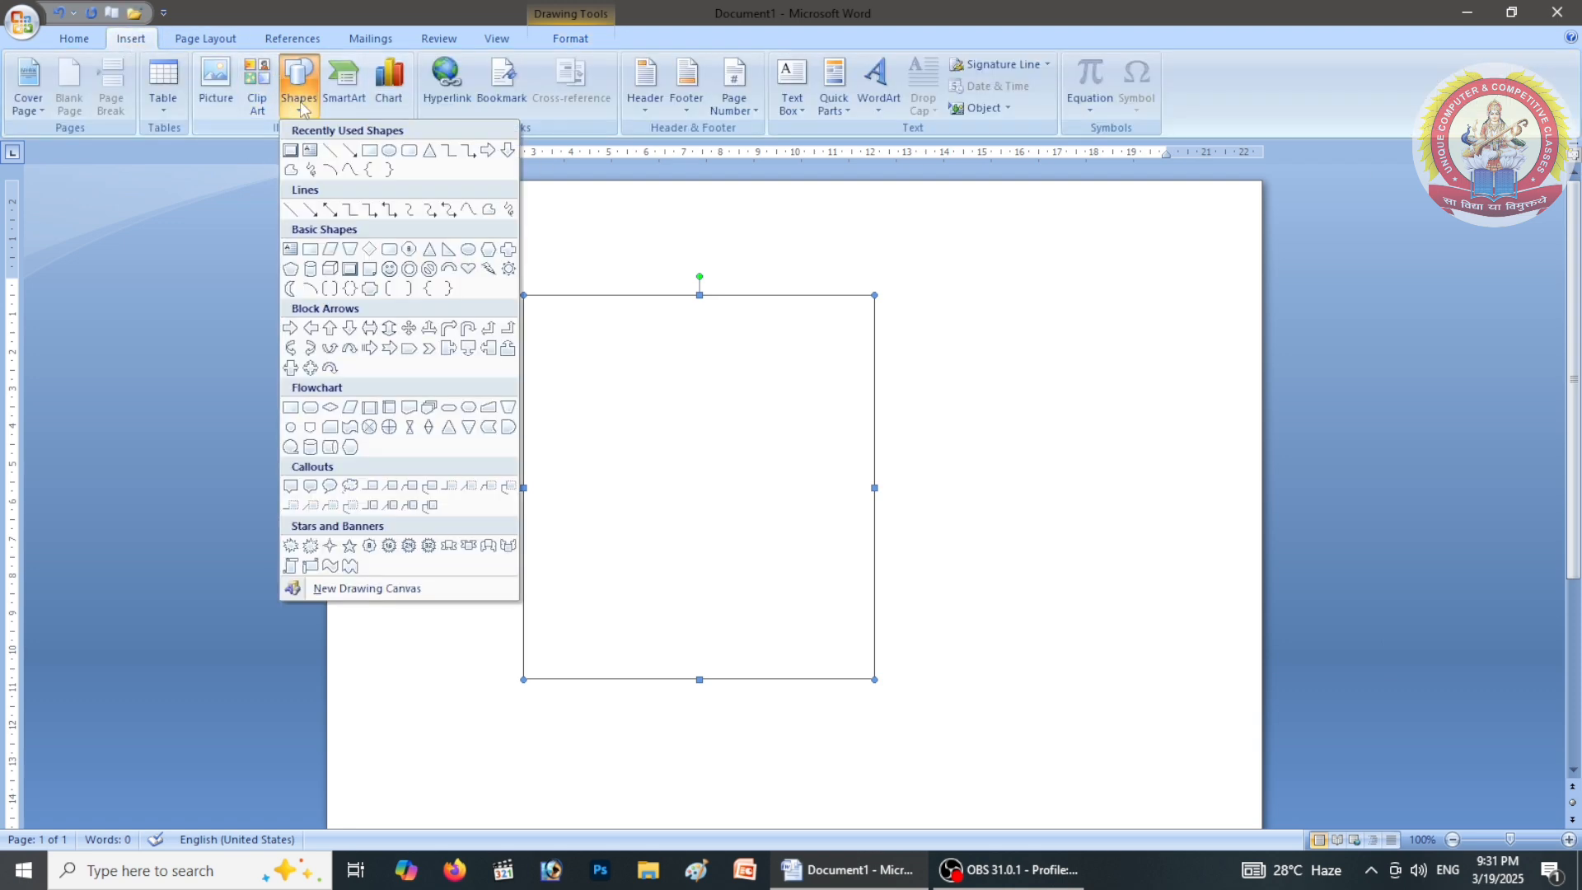
left_click(388, 149)
left_click_drag(580, 246, 1006, 623)
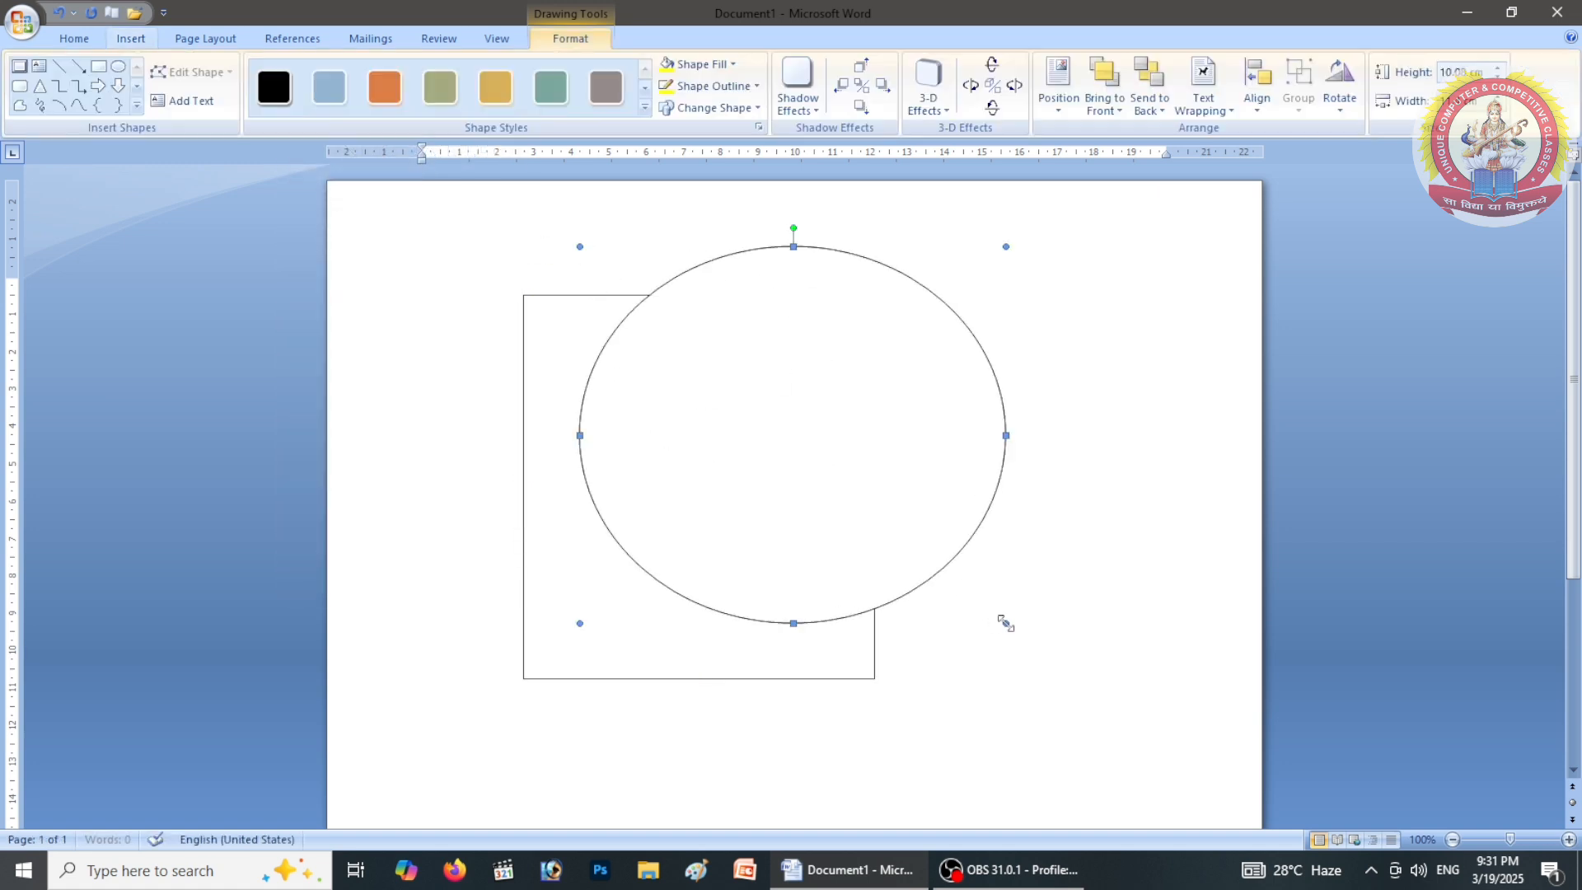
Apply the gold shape style to the oval and the orange shape style to the rectangle
left_click(495, 87)
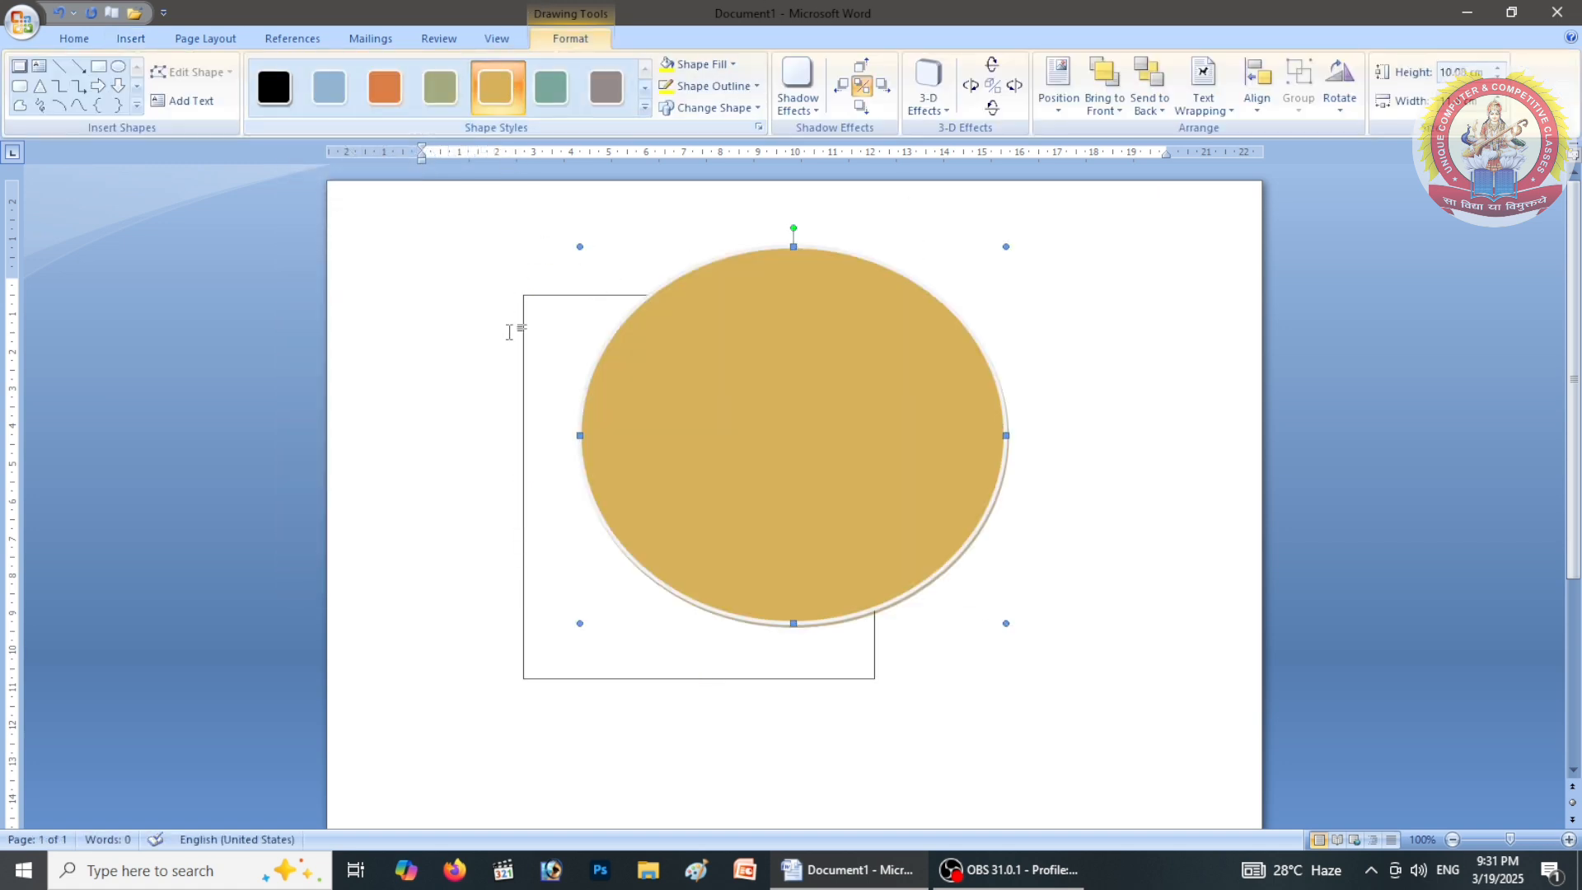
left_click(537, 333)
left_click(384, 86)
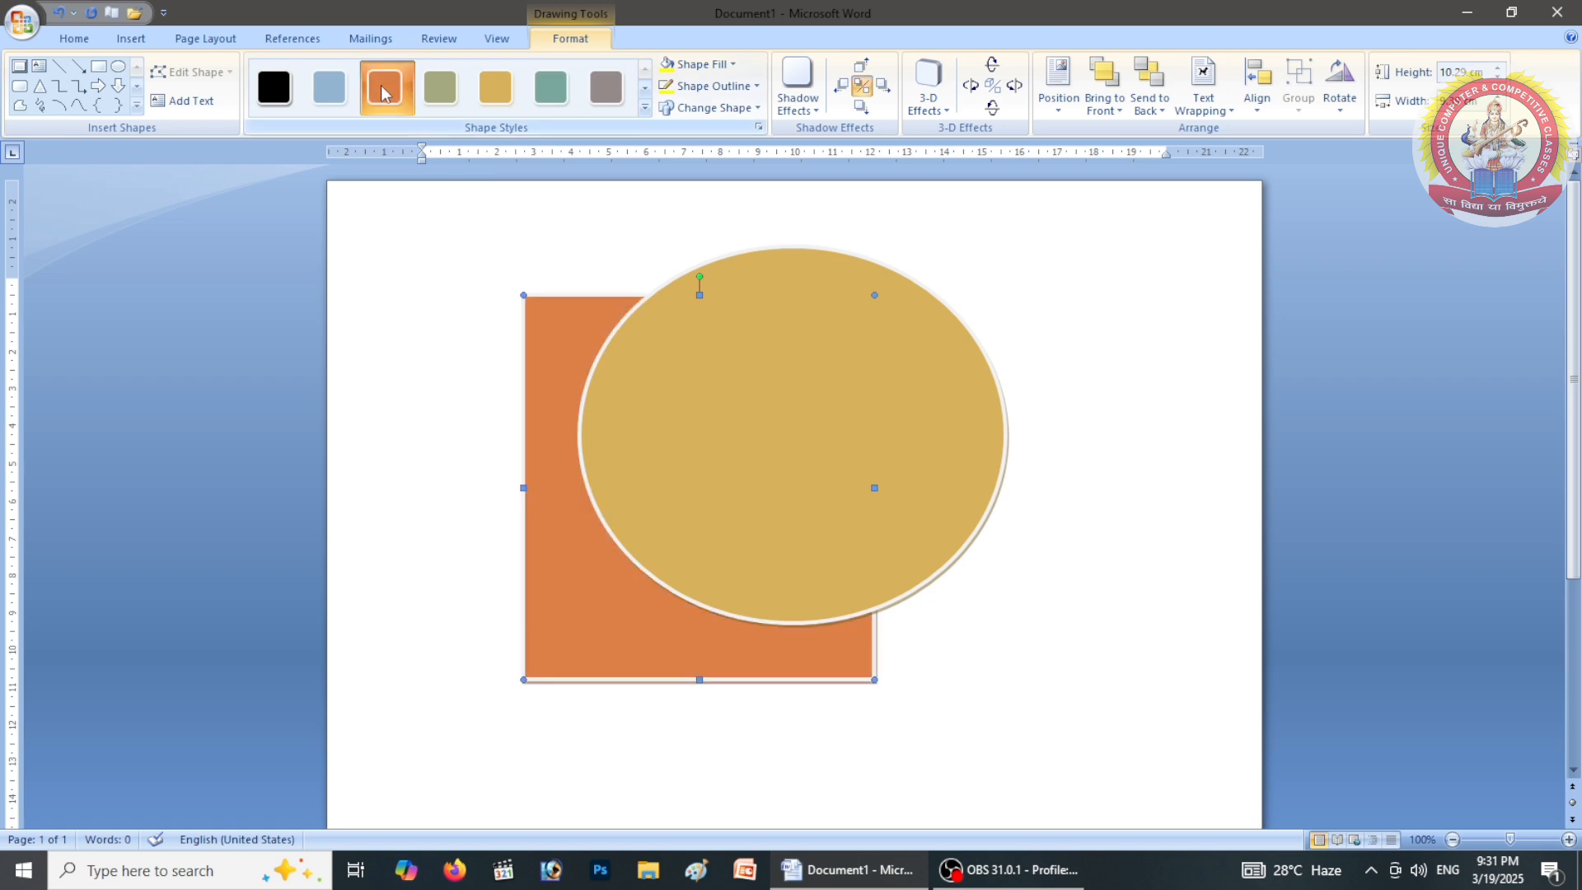
left_click(388, 285)
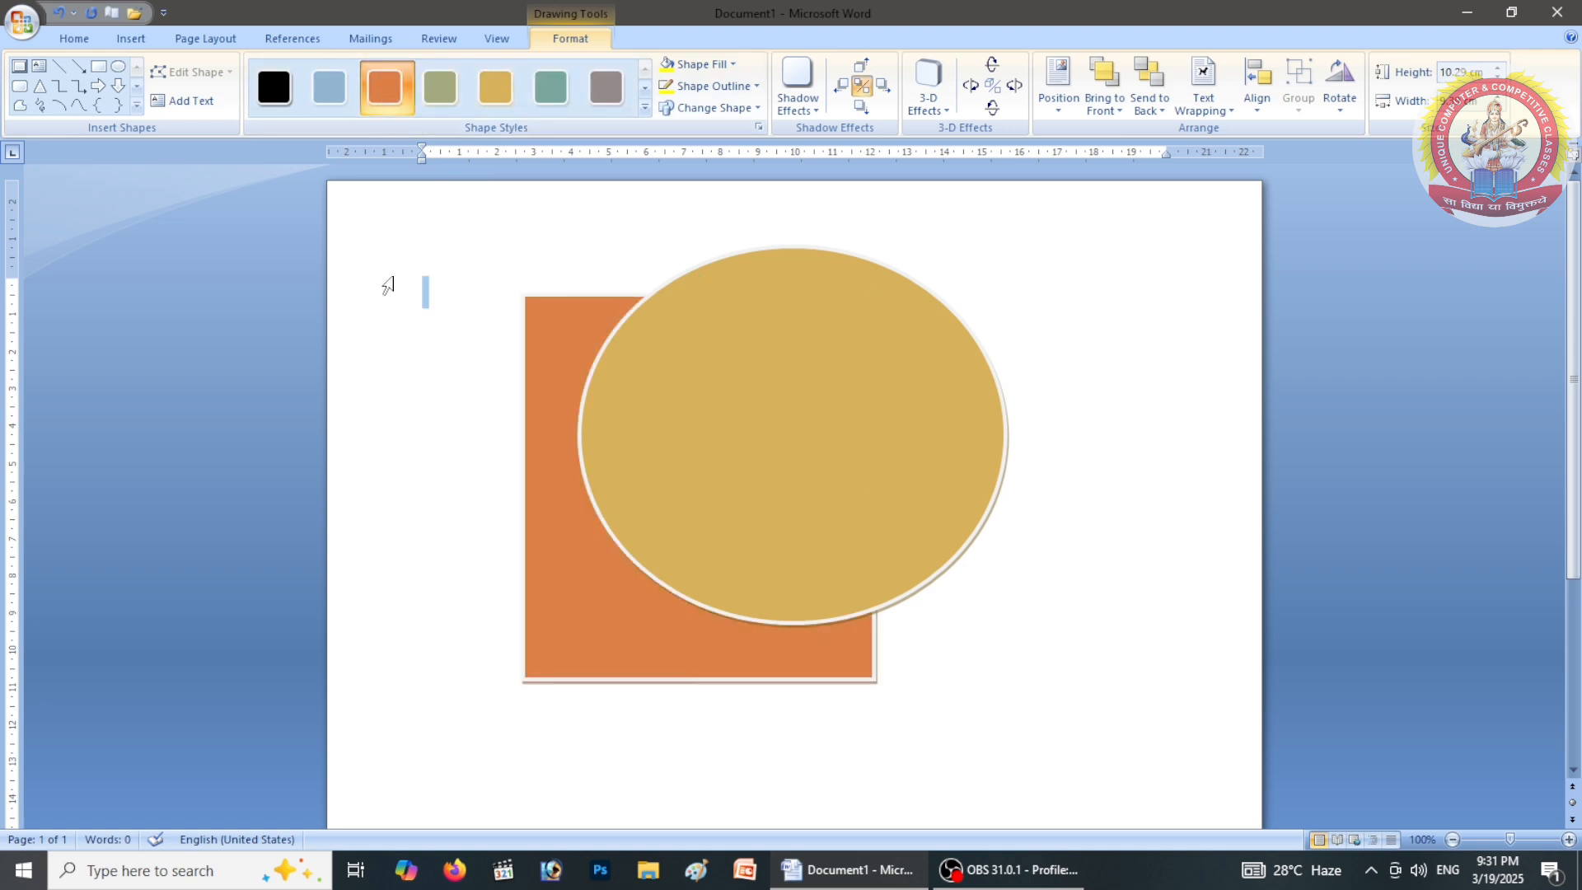
Move the oval down-left and back up-right over the rectangle, and shift the rectangle slightly on its own
left_click(226, 39)
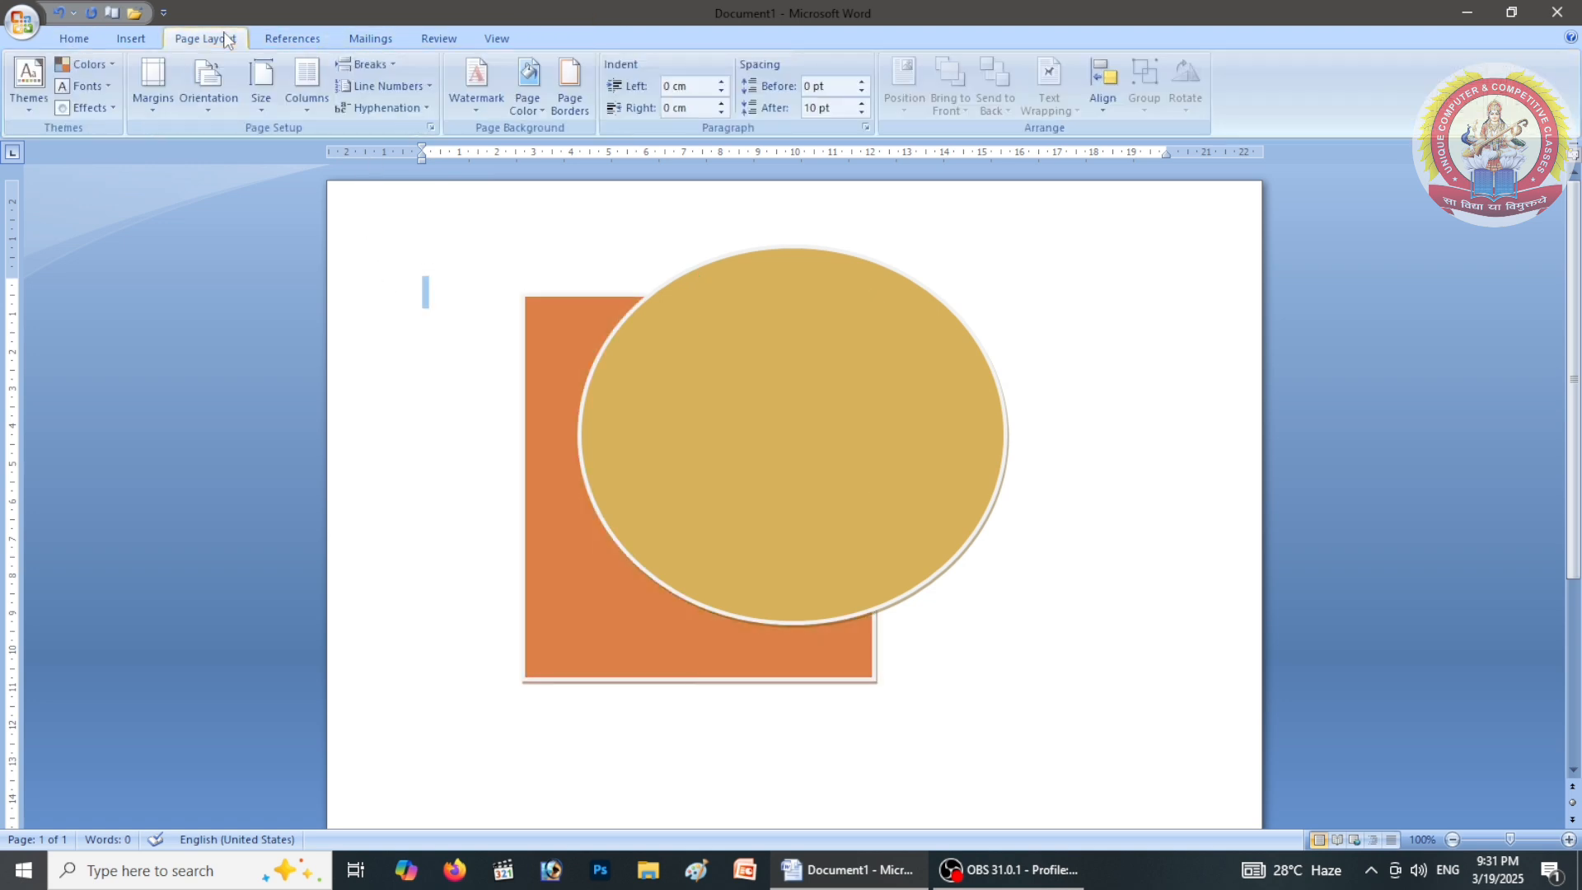
left_click(890, 318)
mouse_move(890, 318)
left_mouse_down()
mouse_move(812, 448)
mouse_move(931, 364)
mouse_move(924, 406)
mouse_move(697, 511)
left_mouse_up()
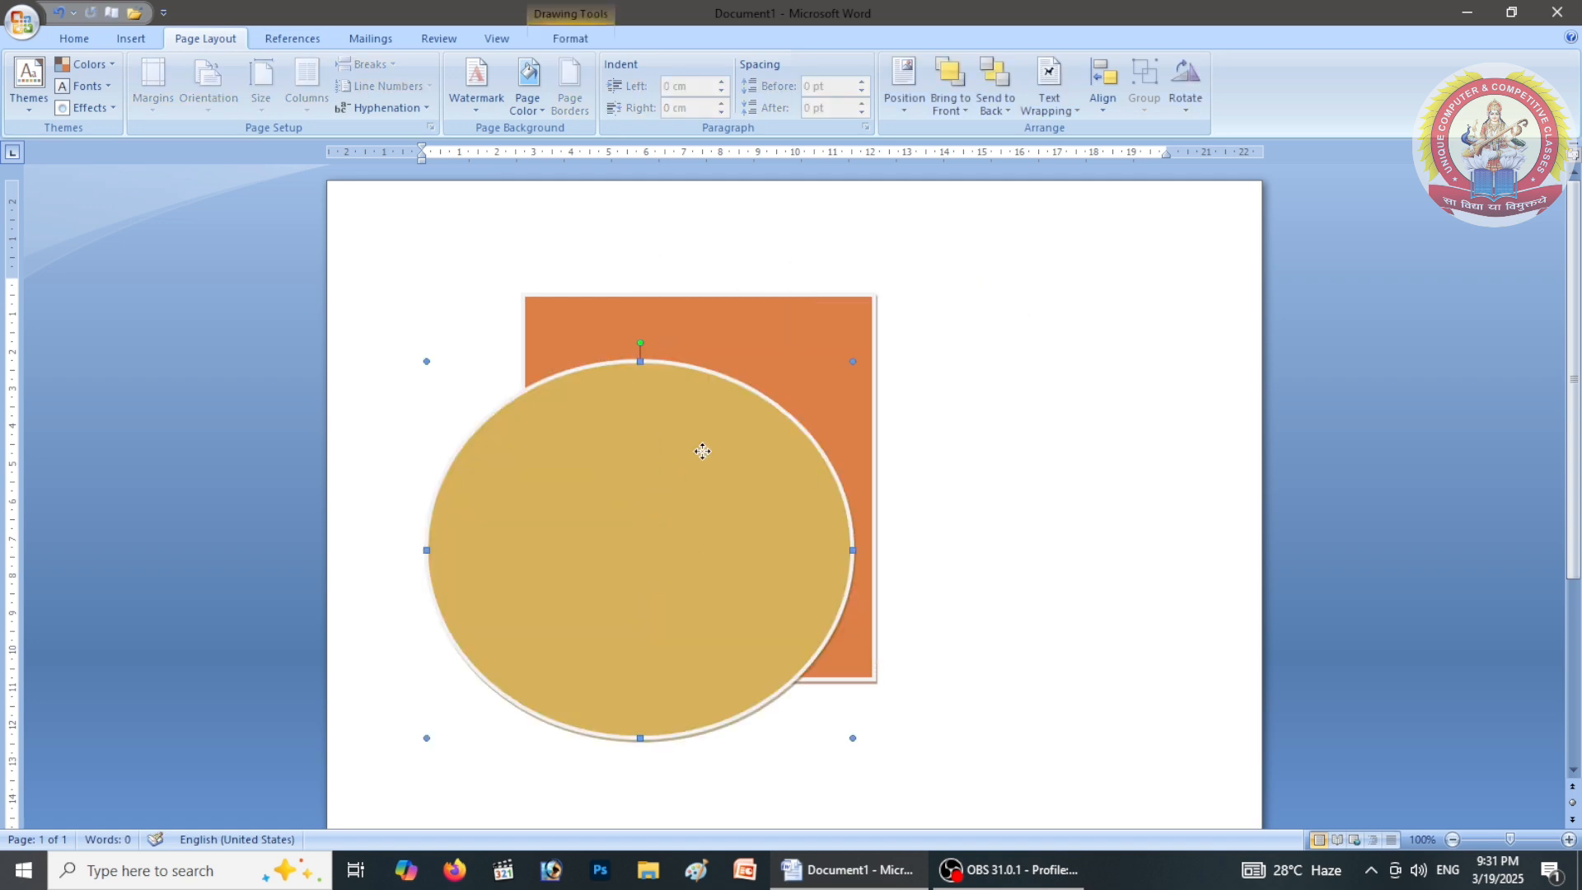
left_click_drag(702, 450, 853, 343)
mouse_move(587, 385)
left_mouse_down()
mouse_move(547, 462)
mouse_move(563, 387)
left_mouse_up()
left_click(339, 281)
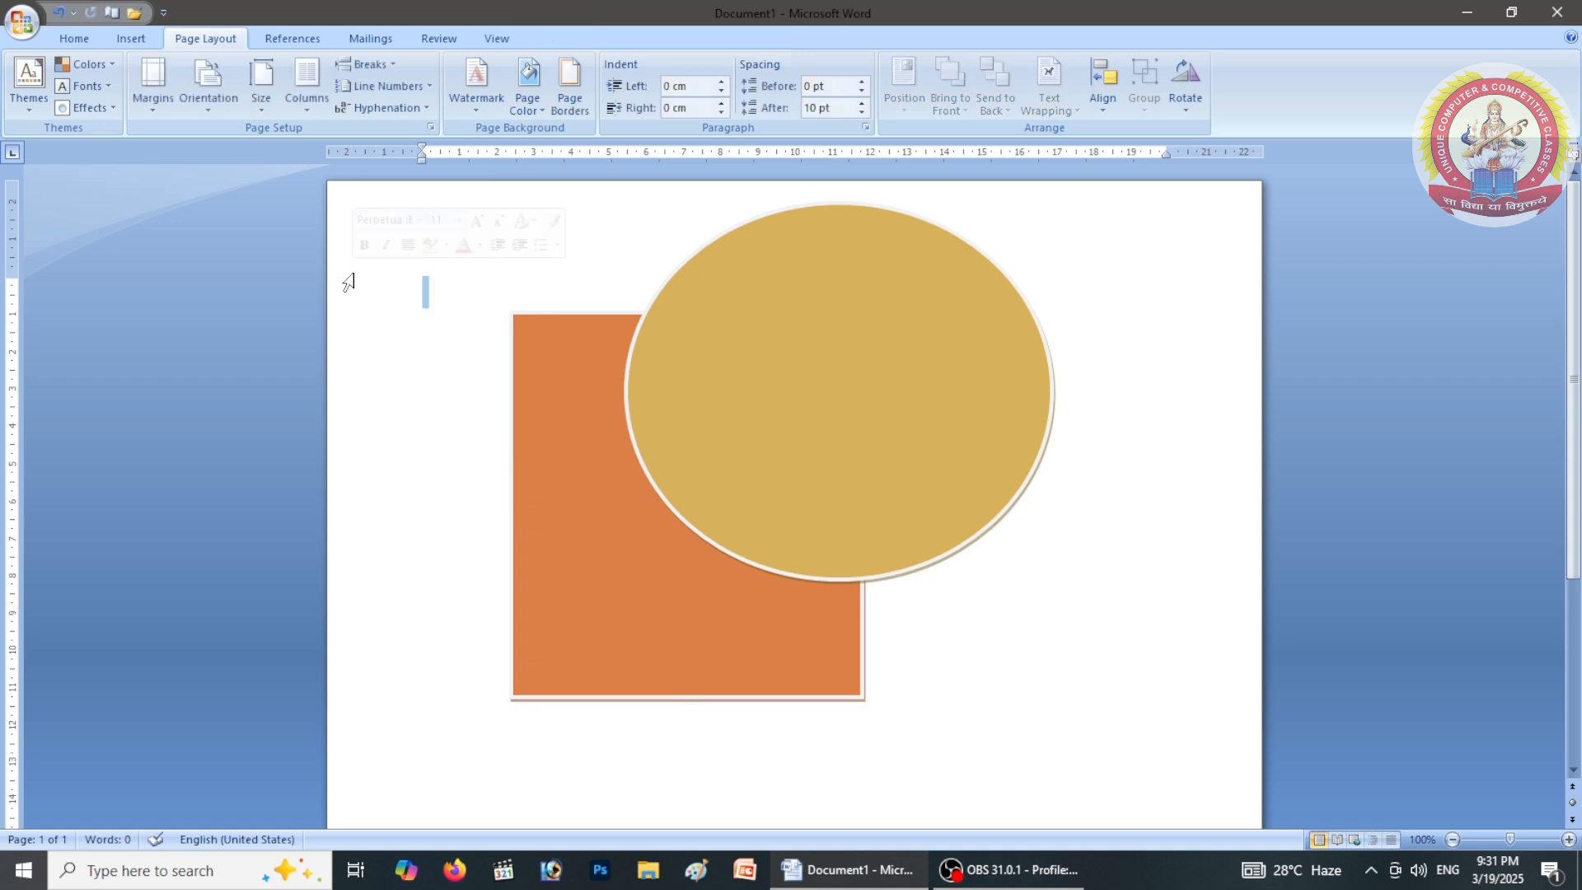
Select the orange rectangle and the gold oval together and group them
left_click(570, 381)
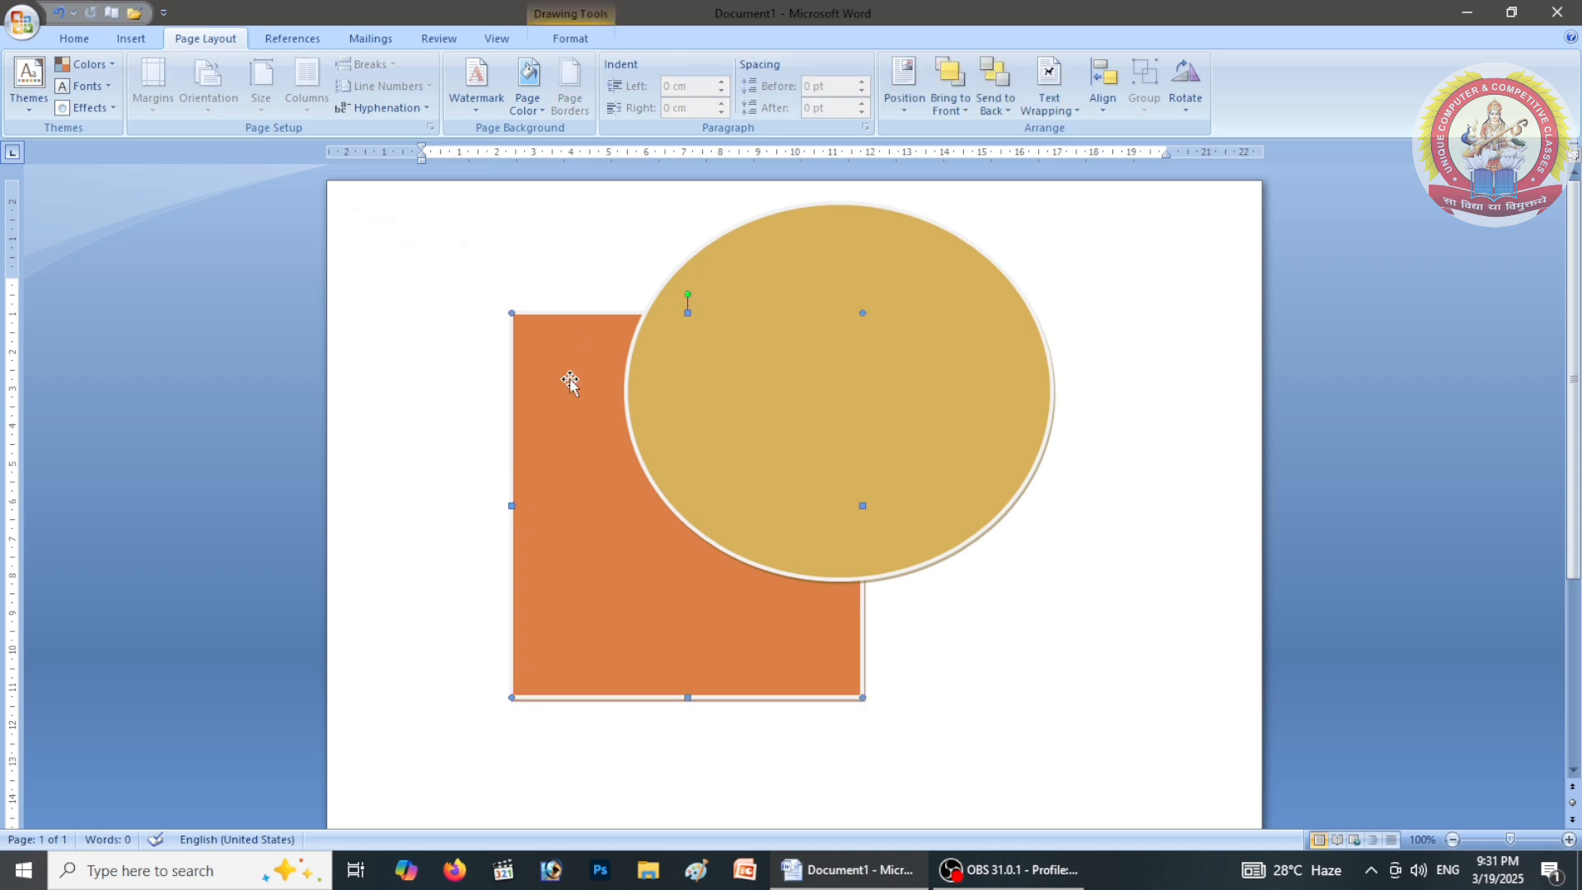
left_click(950, 367, "shift")
left_click(1144, 83)
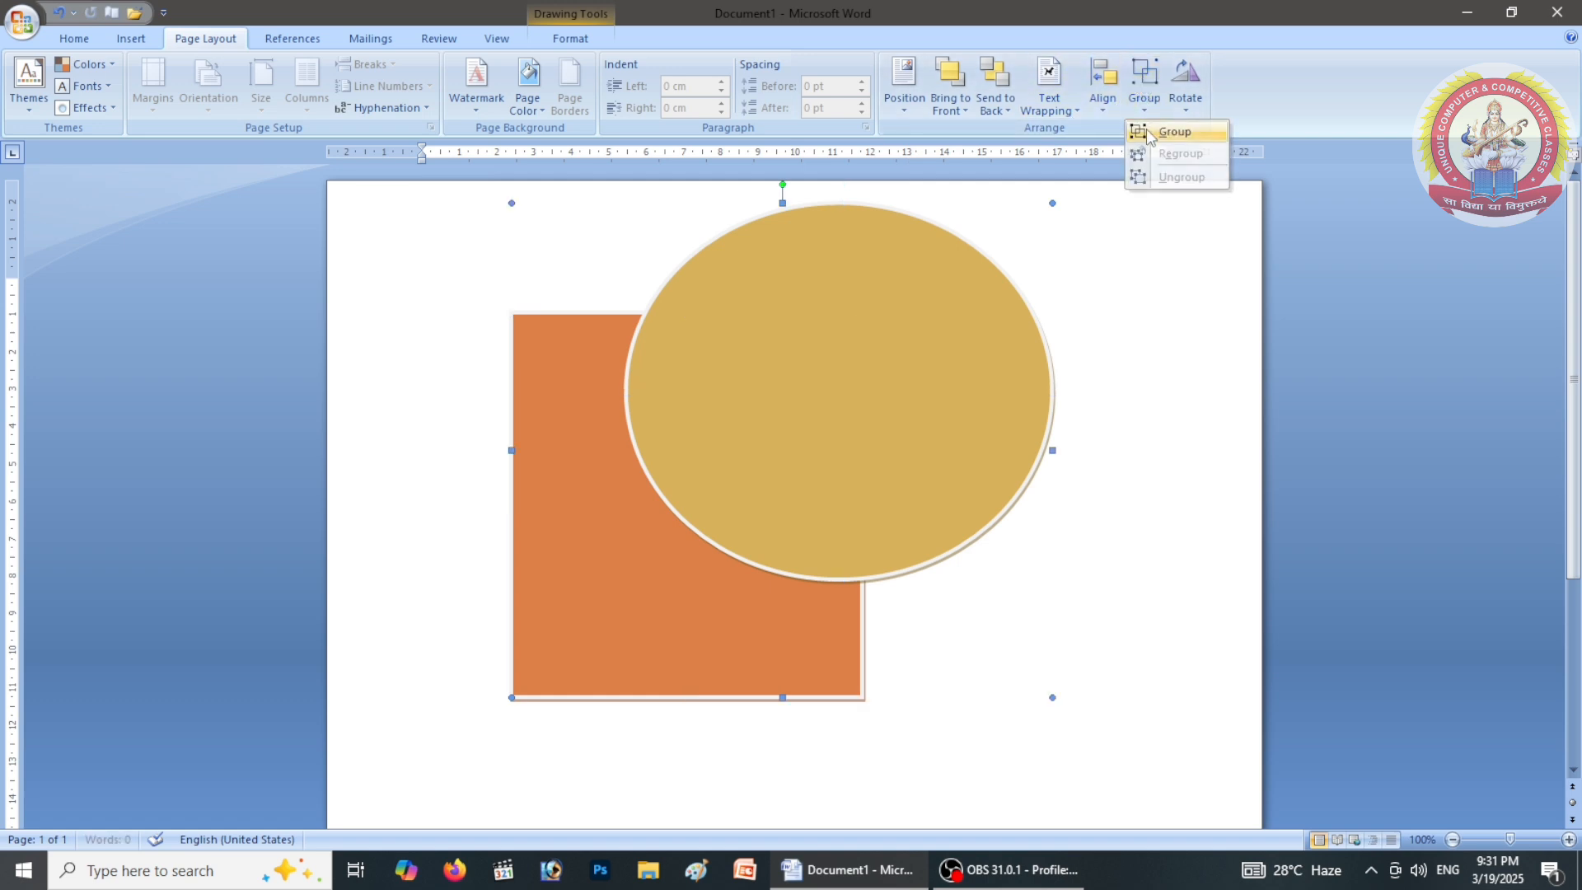
left_click(1174, 132)
Shrink the grouped shapes to about half size and move the group to different places on the page
left_click_drag(1024, 239, 770, 426)
left_click_drag(617, 574, 812, 405)
left_click(672, 574)
left_click(642, 424)
left_click_drag(726, 448, 649, 482)
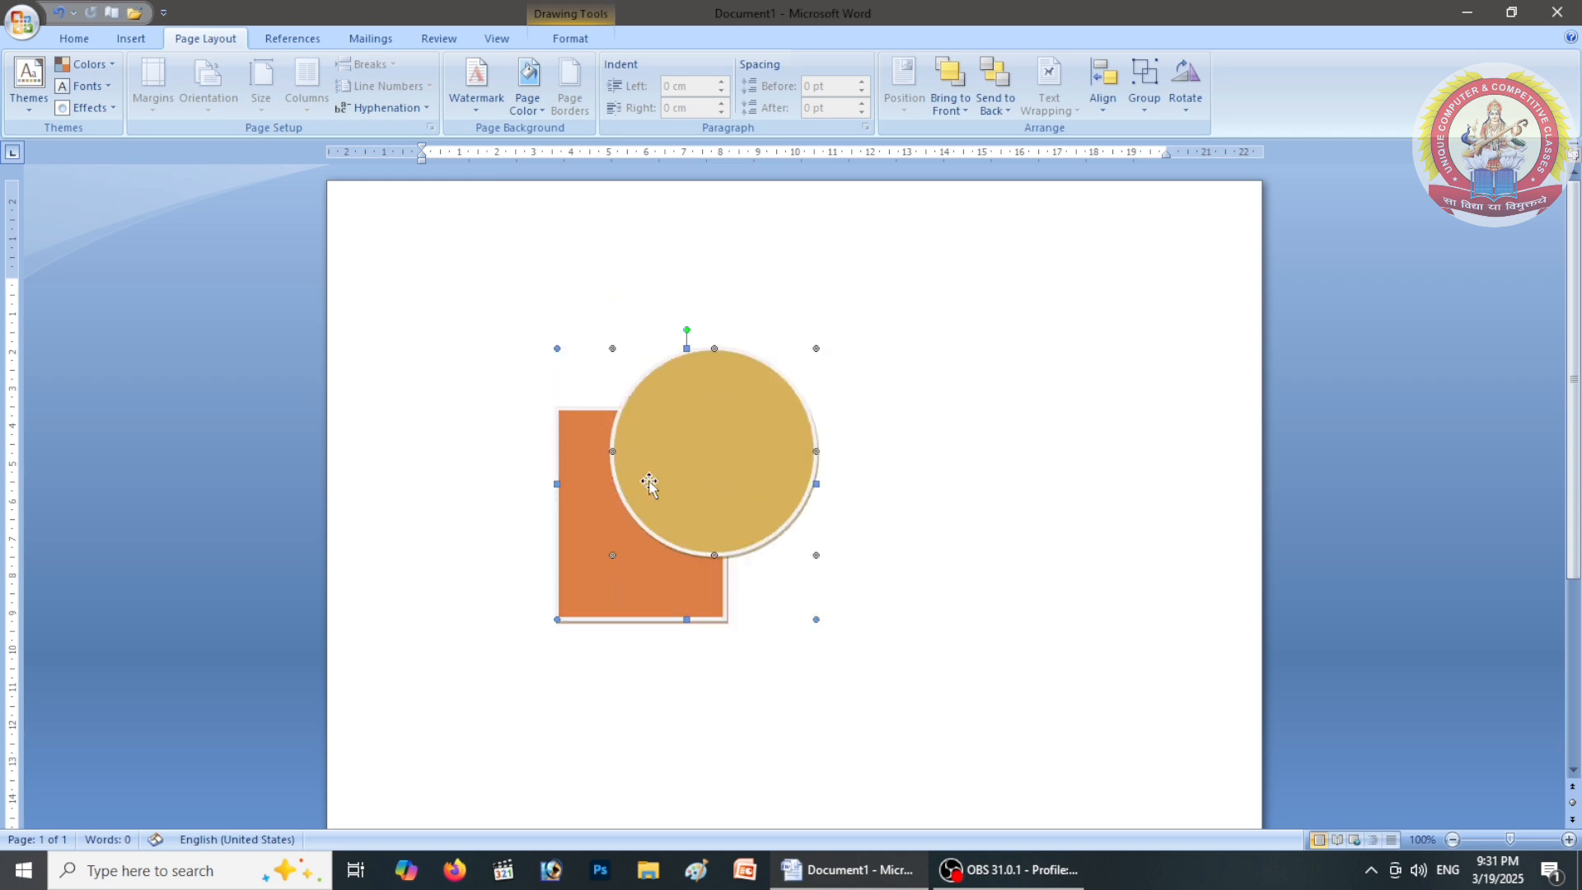
Ungroup the shapes, move both up and to the right, and reposition the gold circle separately over the rectangle
left_click(1145, 107)
left_click(1165, 175)
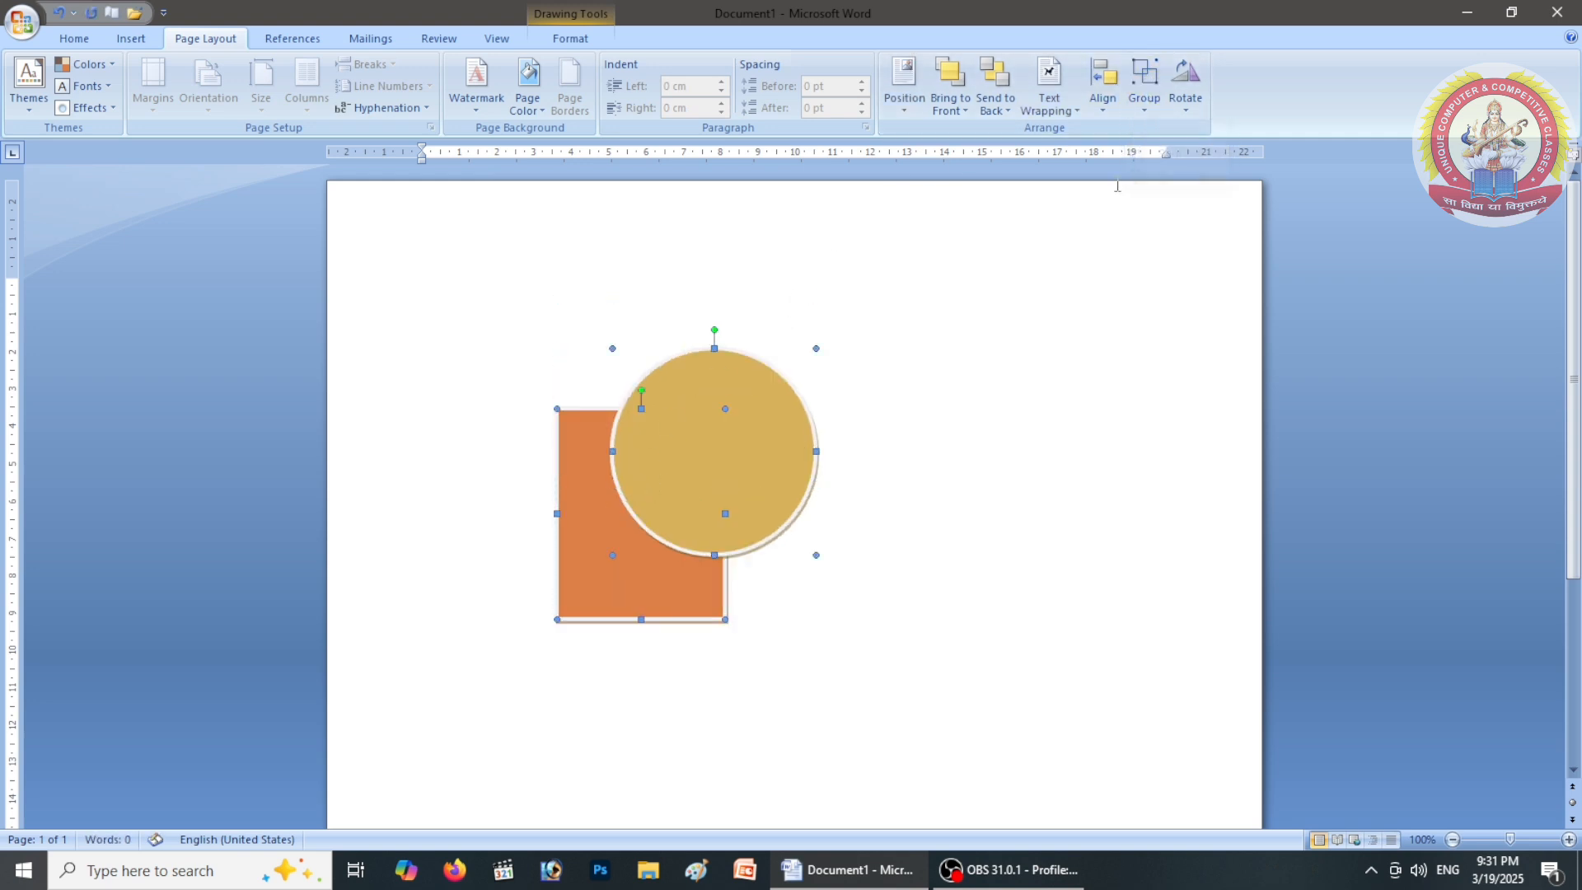
mouse_move(700, 486)
left_mouse_down()
mouse_move(822, 376)
mouse_move(759, 441)
mouse_move(864, 412)
left_mouse_up()
left_click(752, 595)
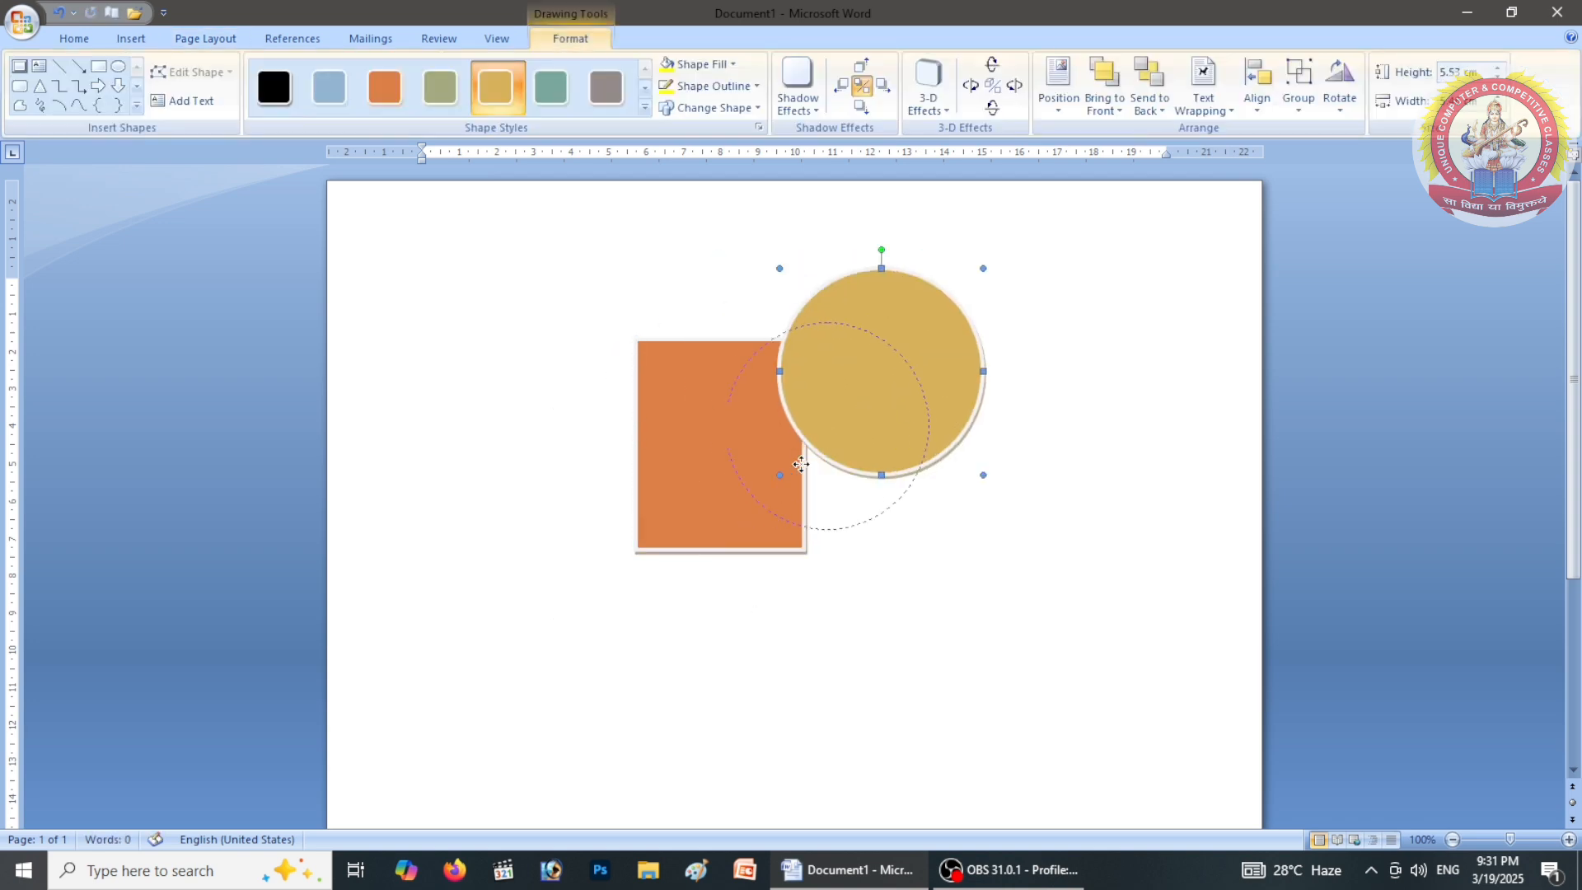
left_click_drag(792, 463, 792, 464)
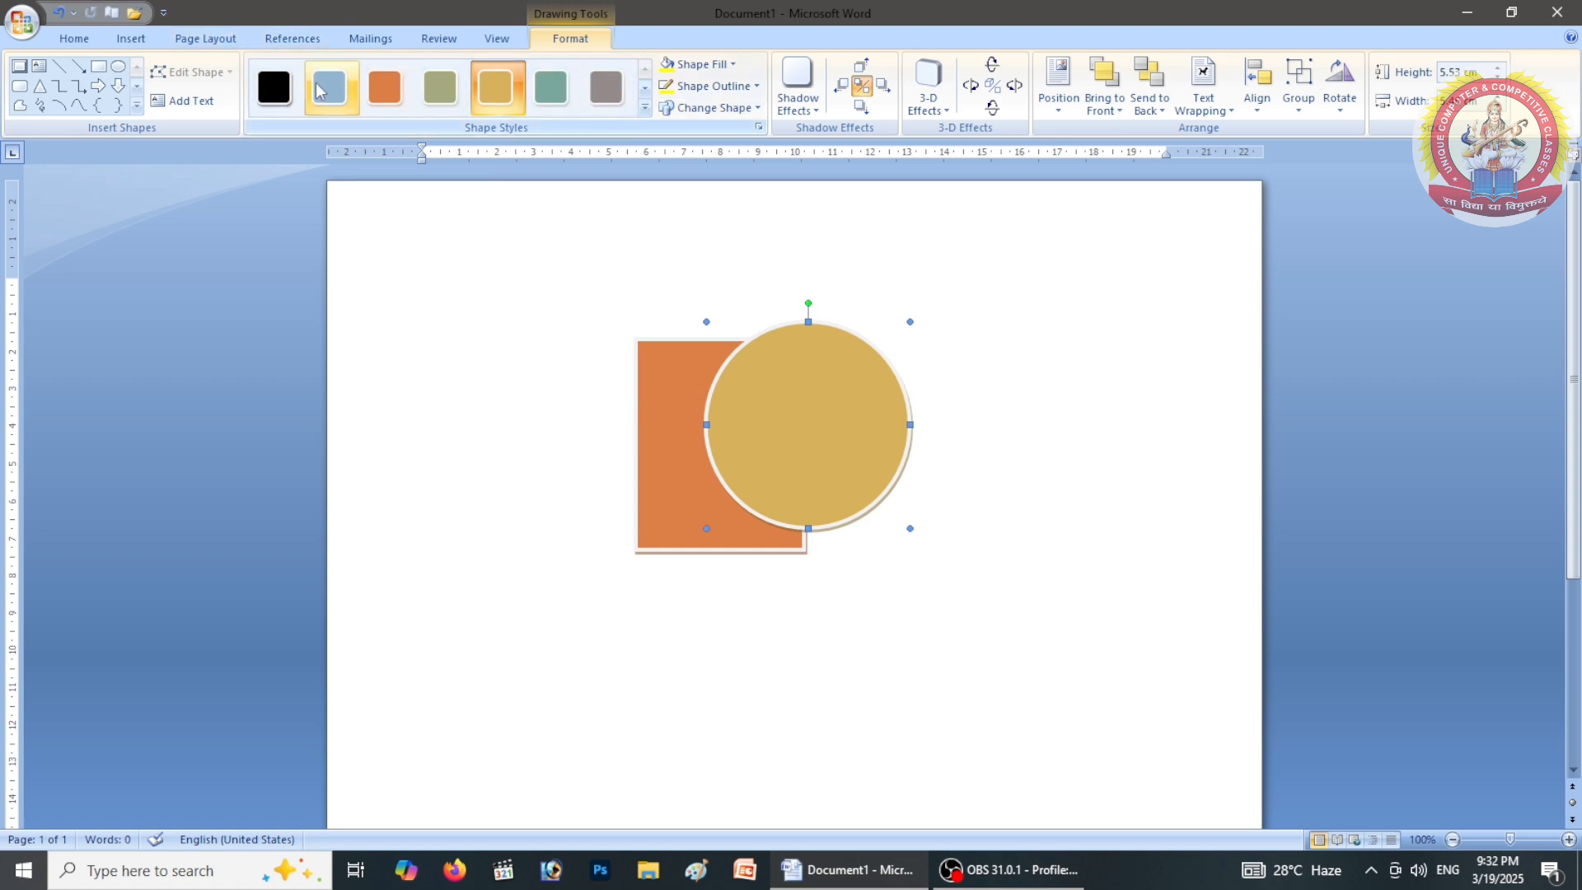
Regroup the gold circle with the orange rectangle
left_click(210, 43)
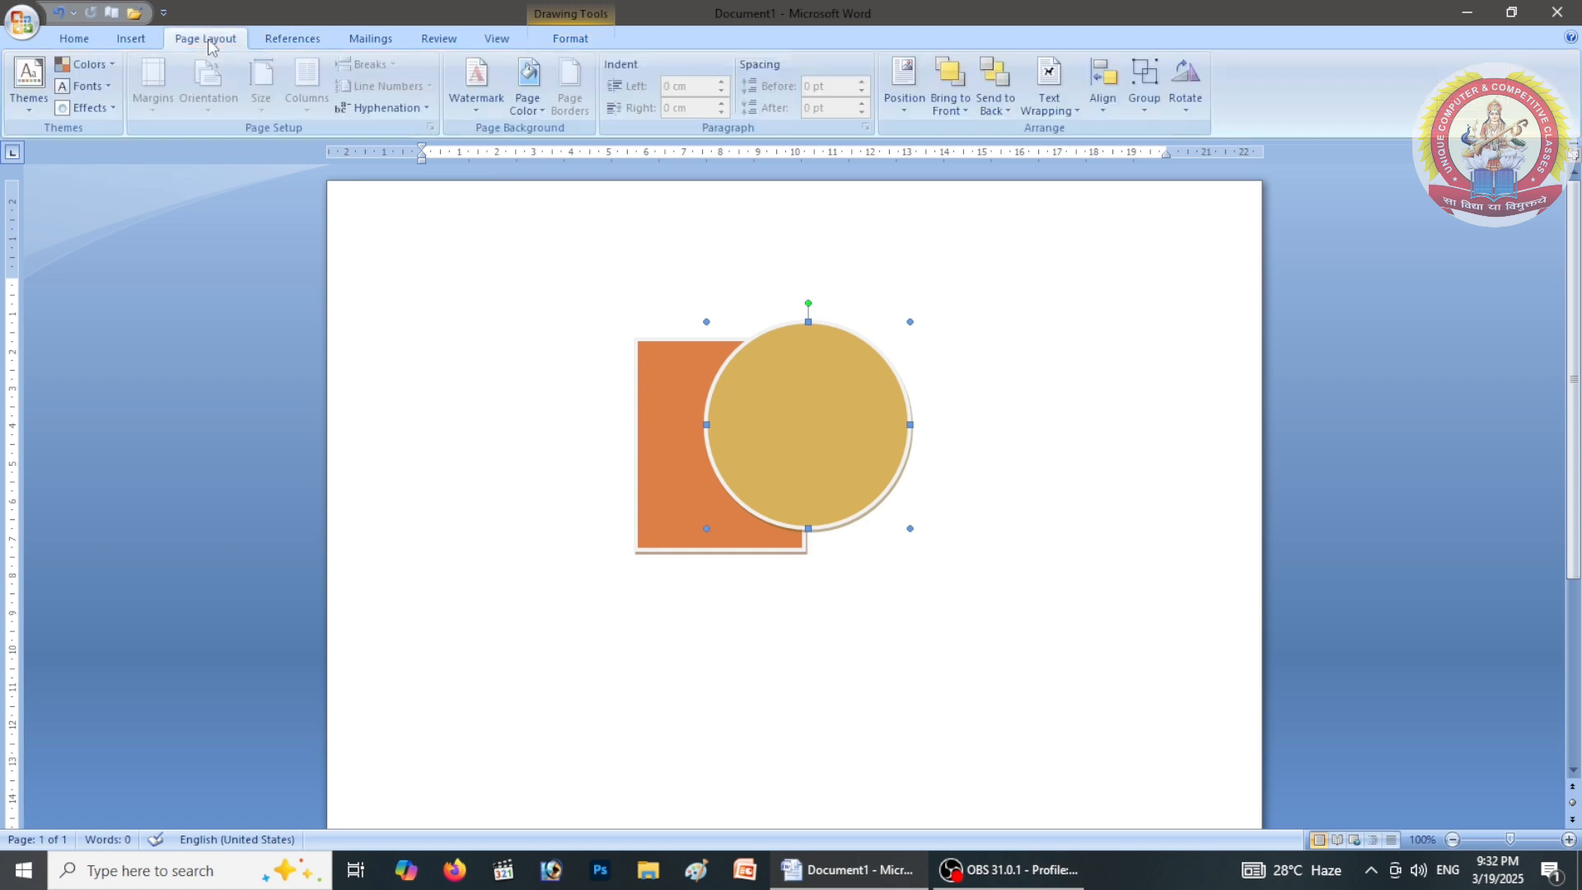
left_click(1137, 113)
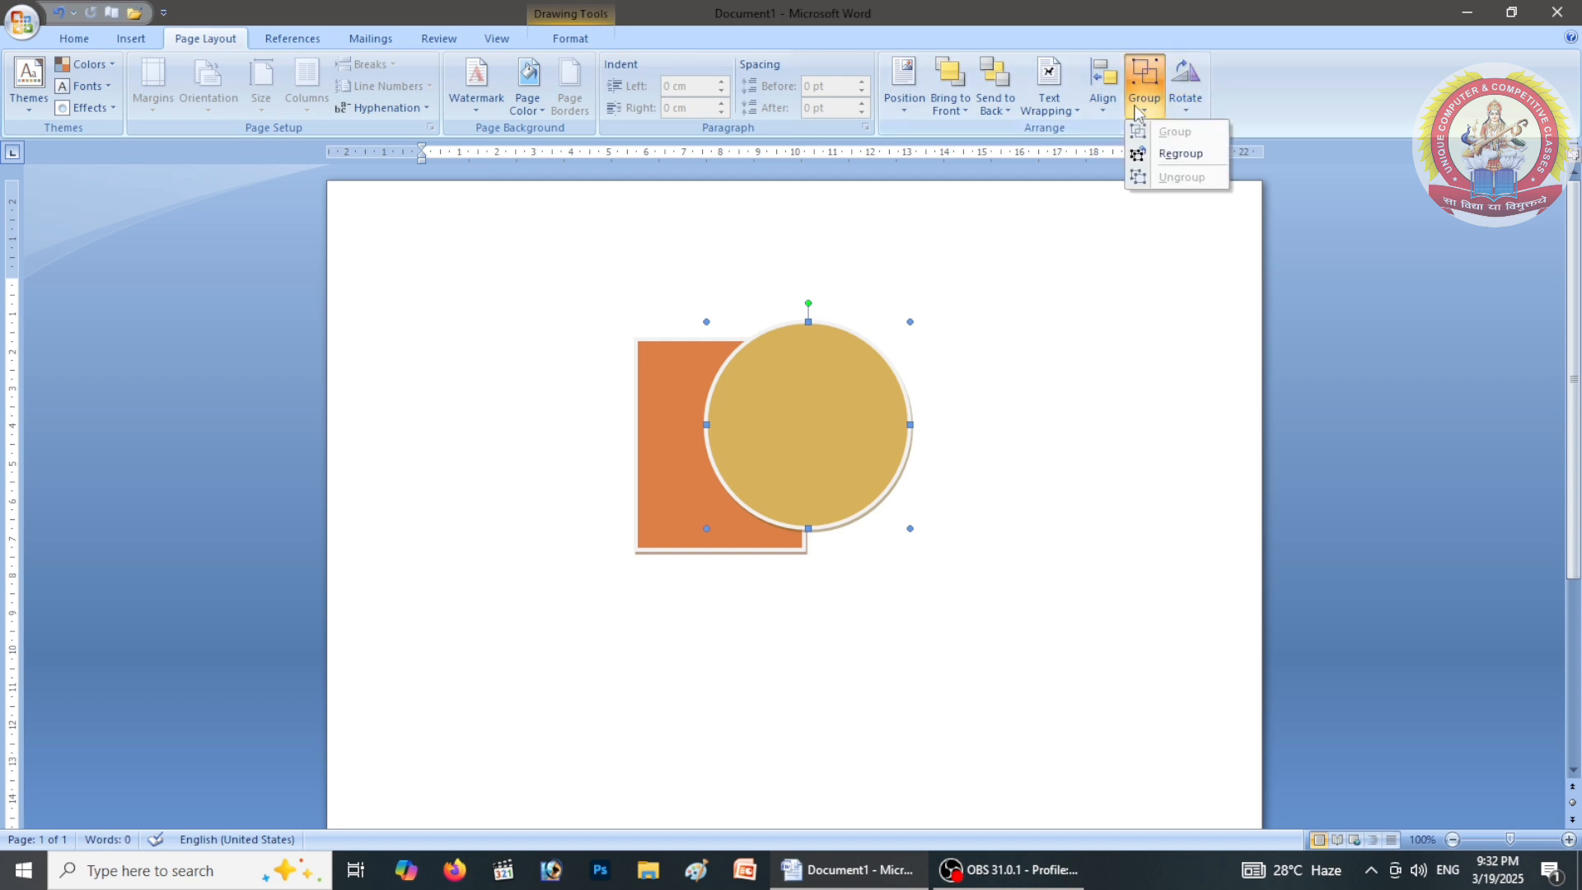
left_click(1137, 153)
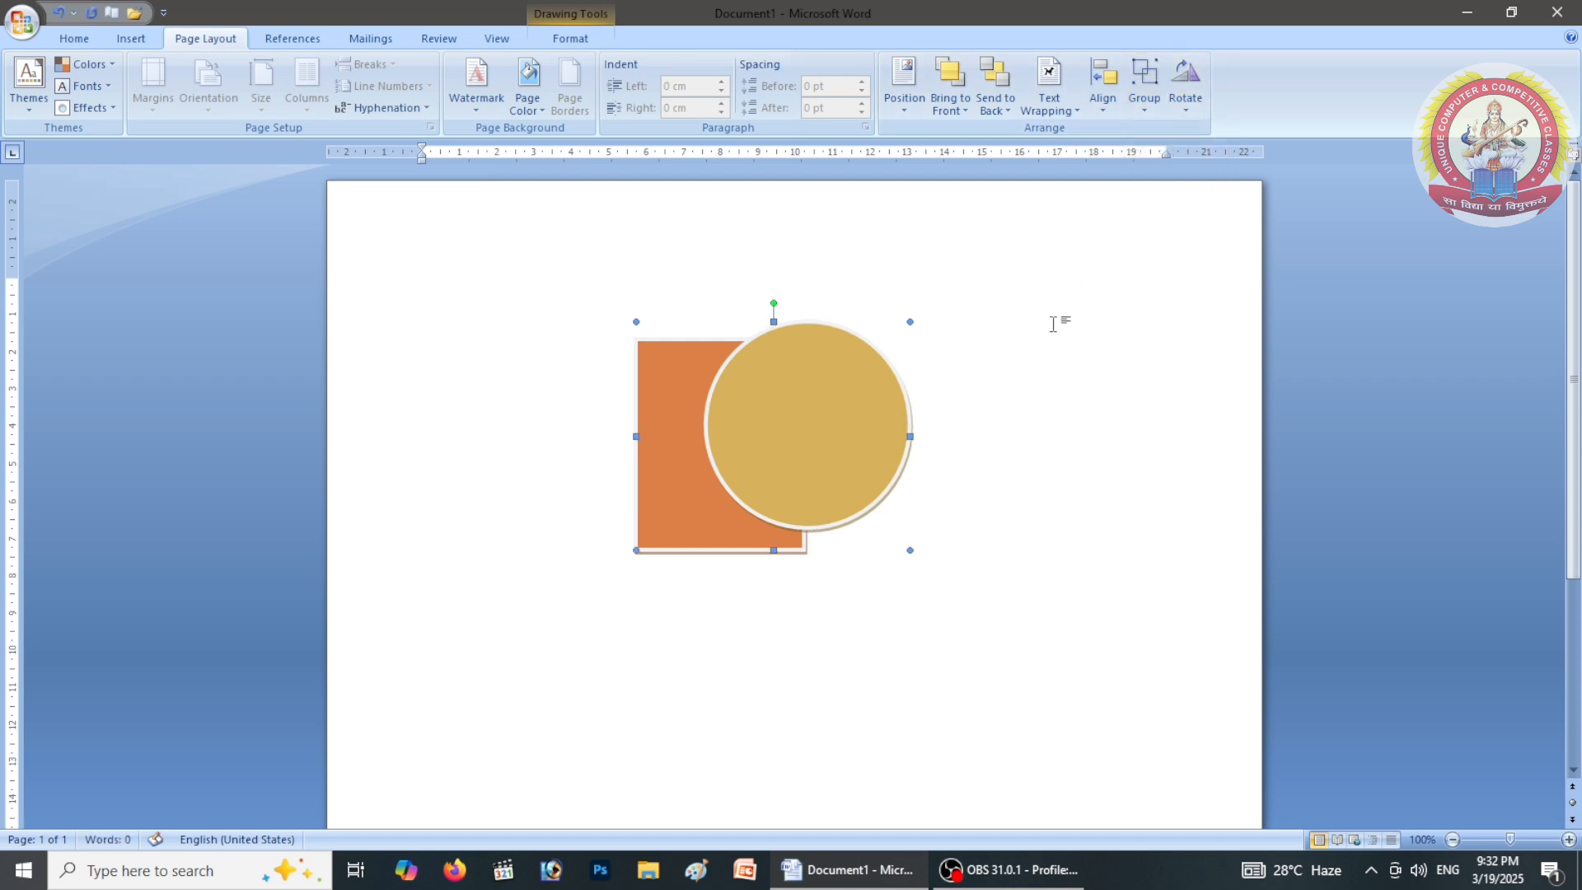
Ungroup the circle and rectangle and delete both shapes from the page
left_click(1148, 115)
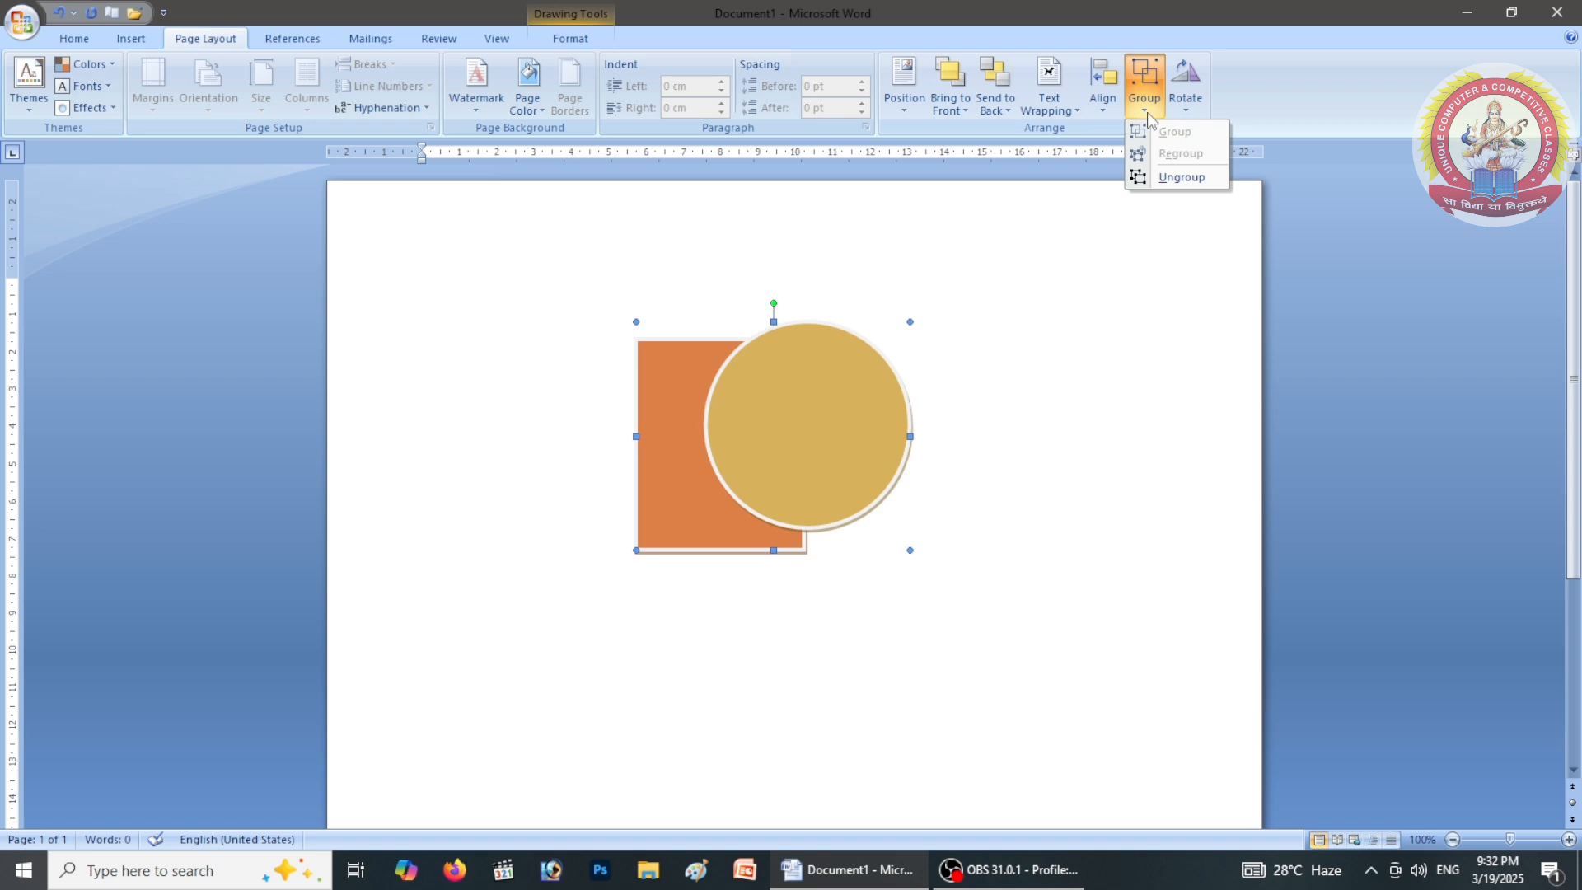
left_click(1141, 177)
left_click(875, 321)
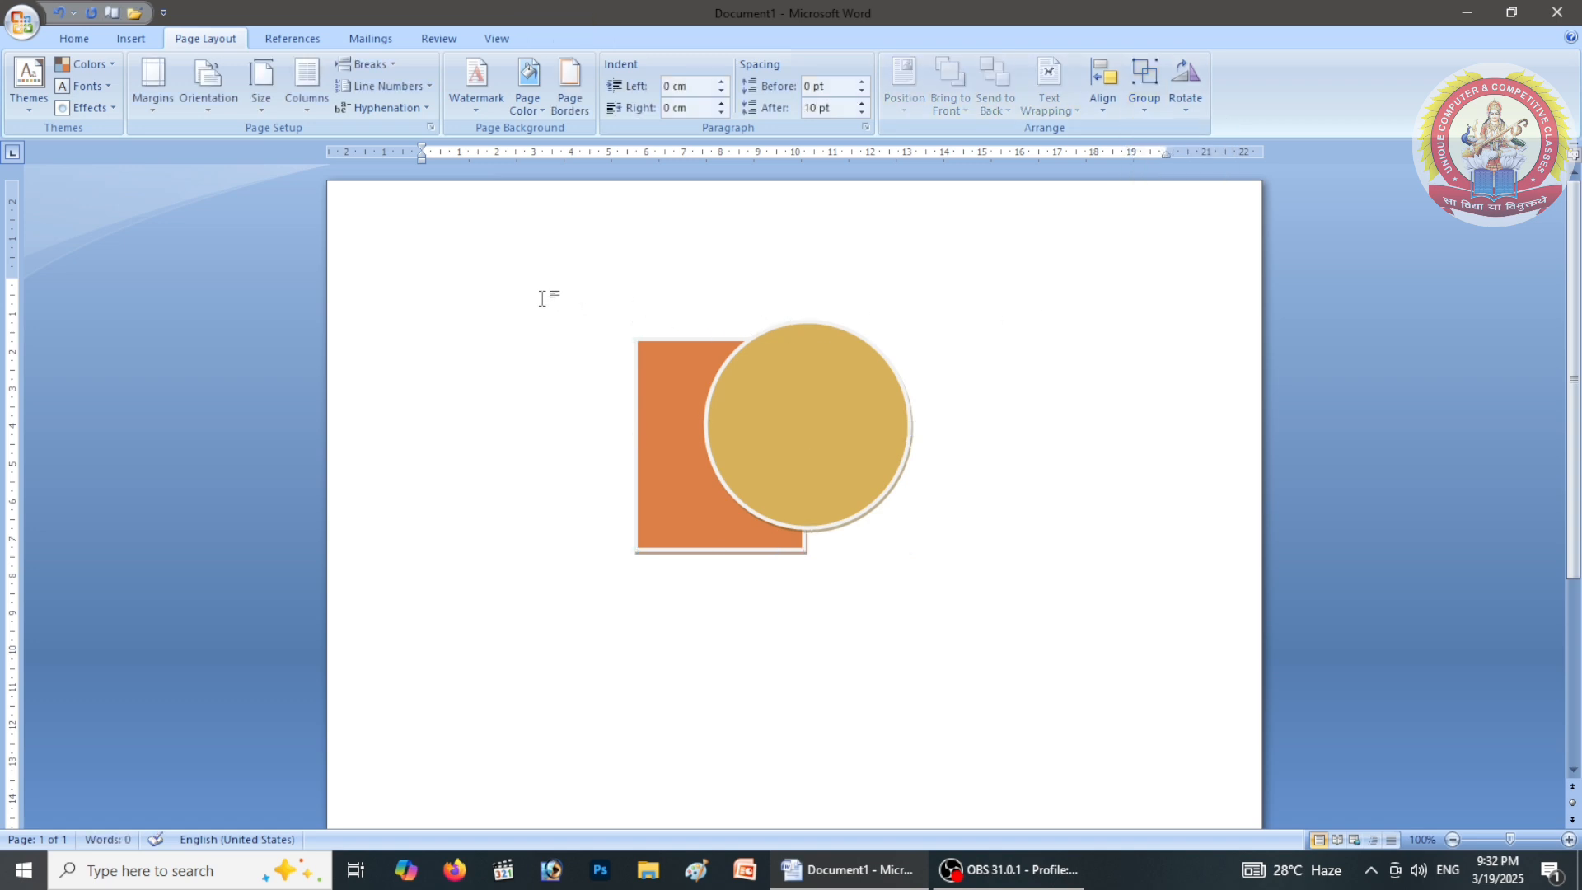
left_click(720, 362)
left_click(685, 356)
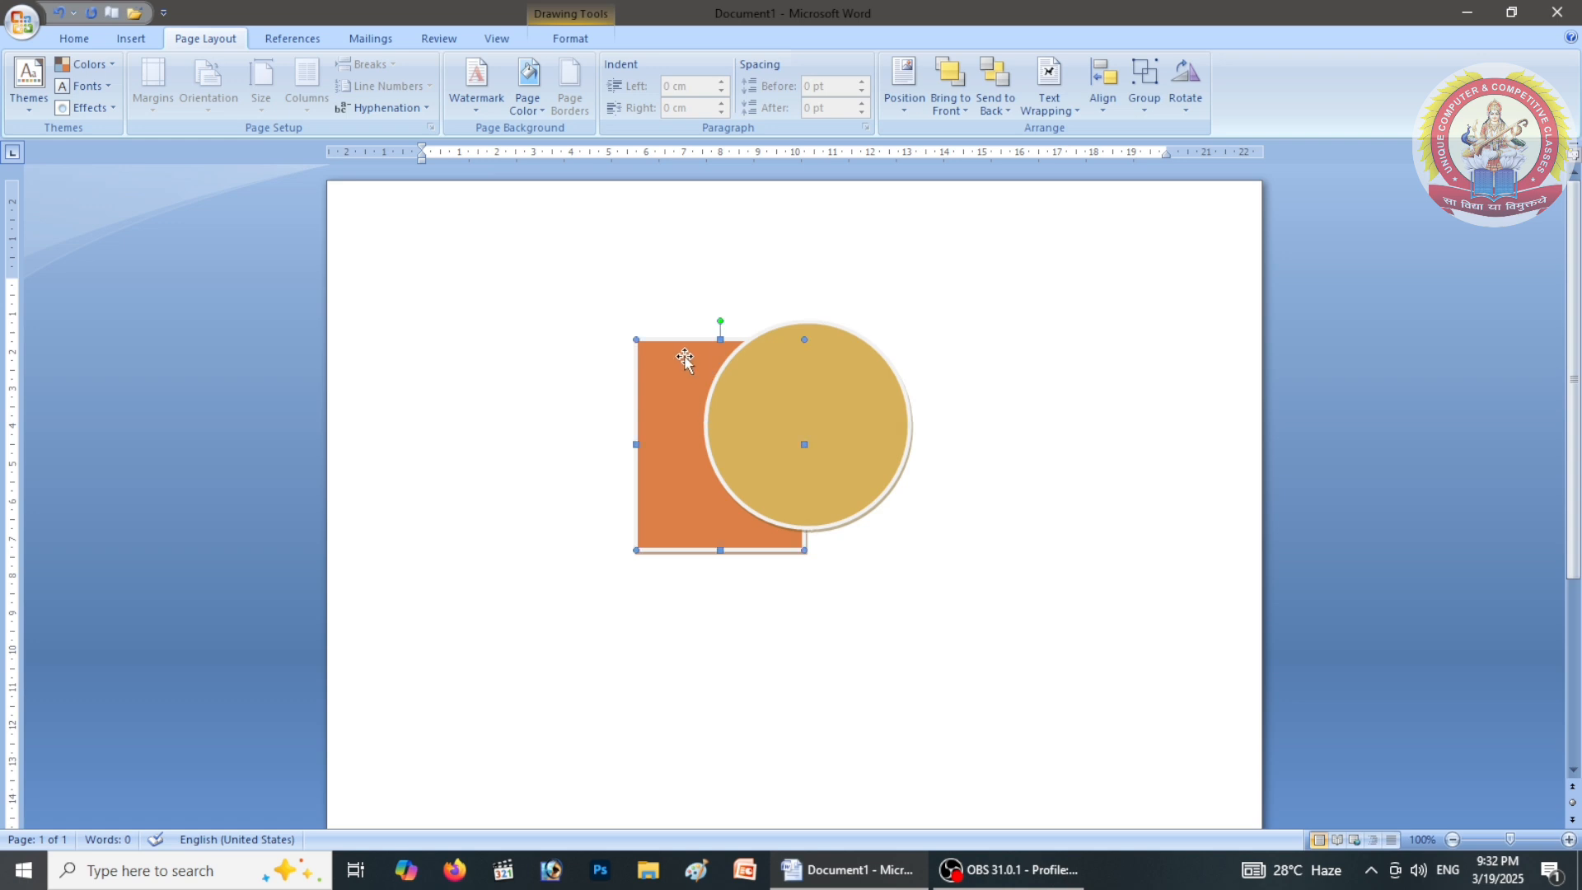
left_click(830, 348, "shift")
key("Delete")
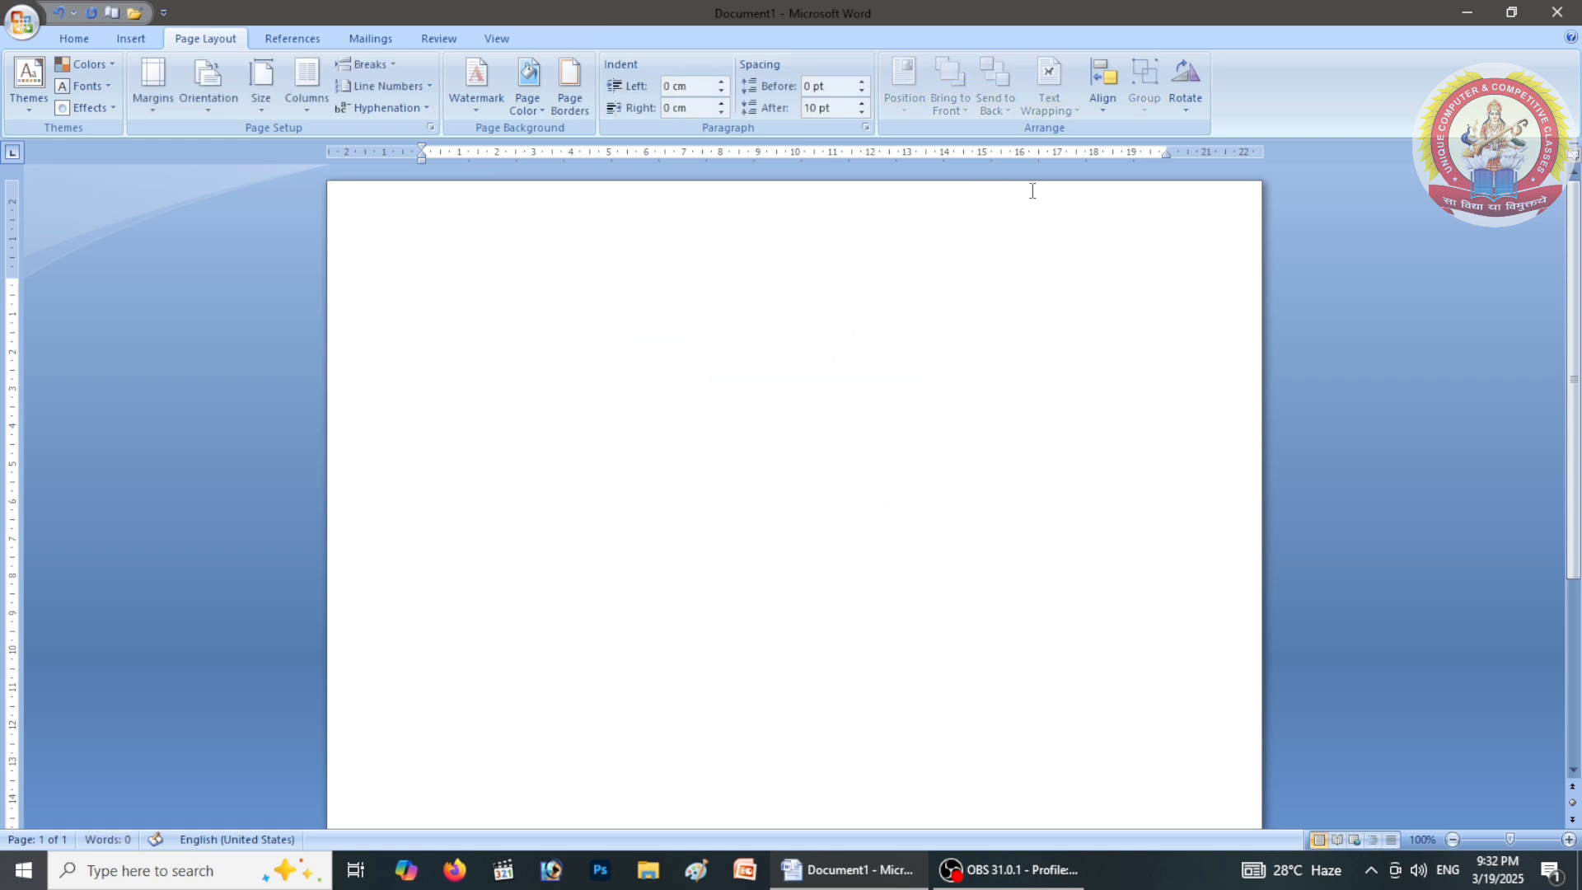
Insert the clip art of a woman at a computer from the "computer" clips at the start of the blank page
left_click(1194, 98)
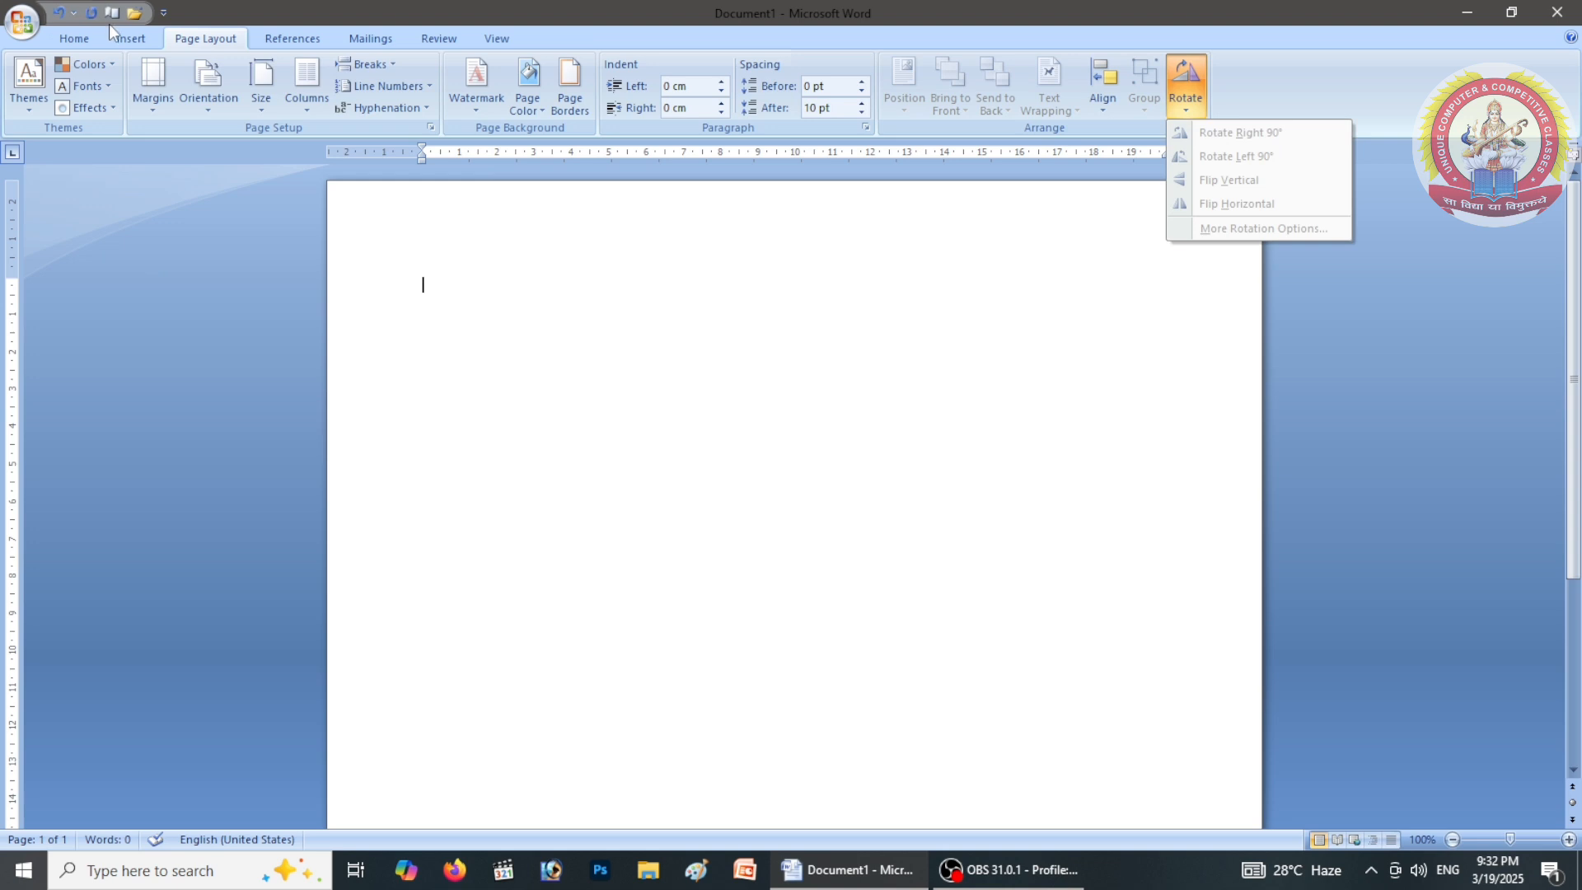
left_click(109, 23)
left_click(130, 38)
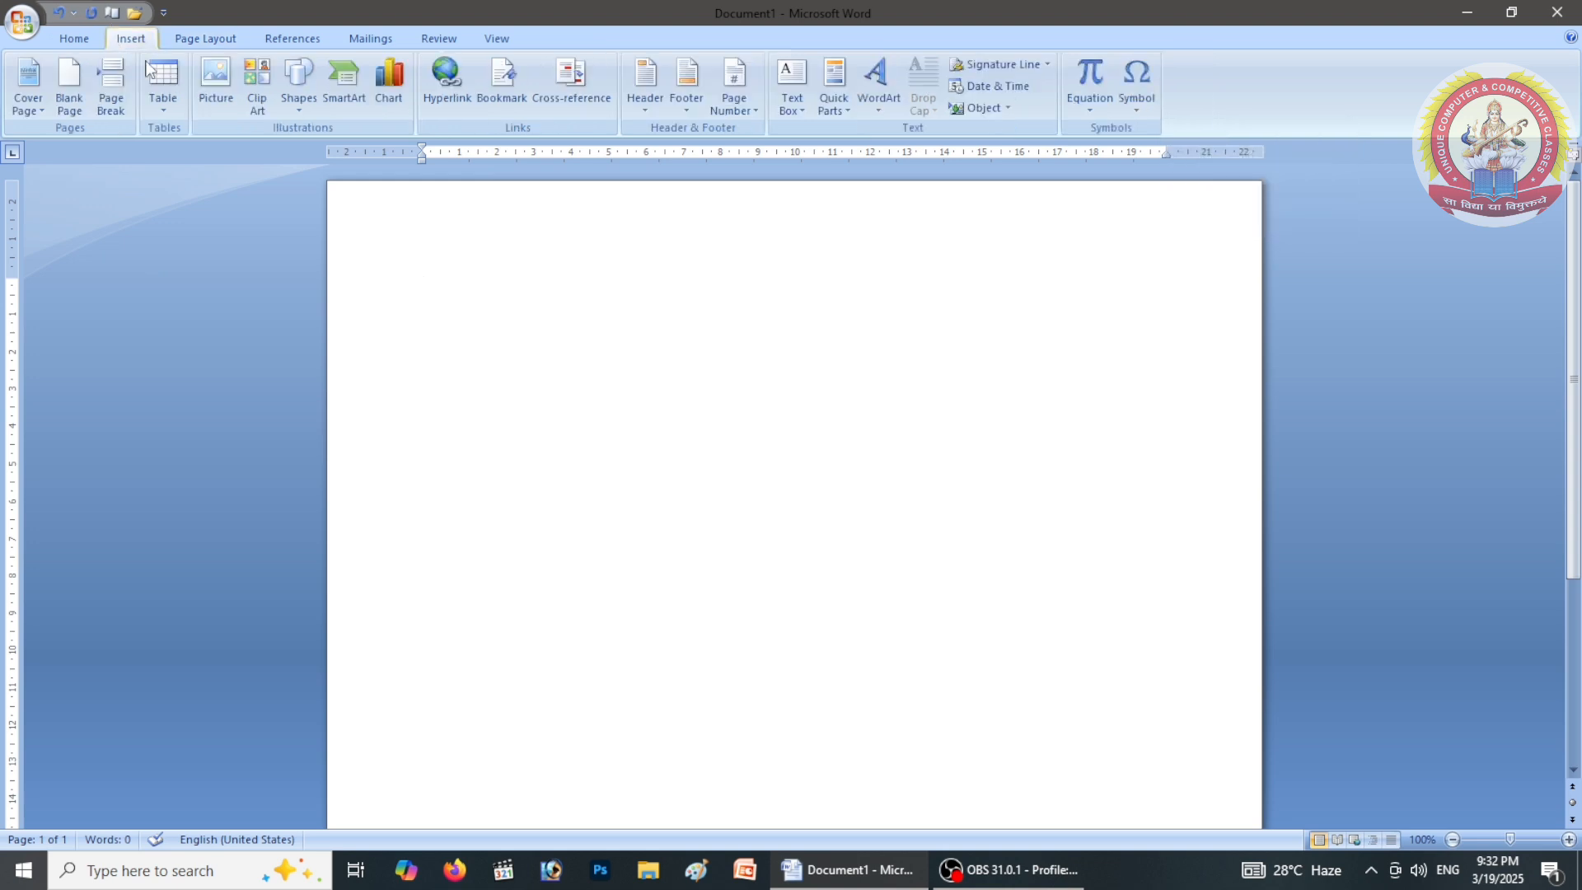
left_click(262, 86)
left_click(1542, 194)
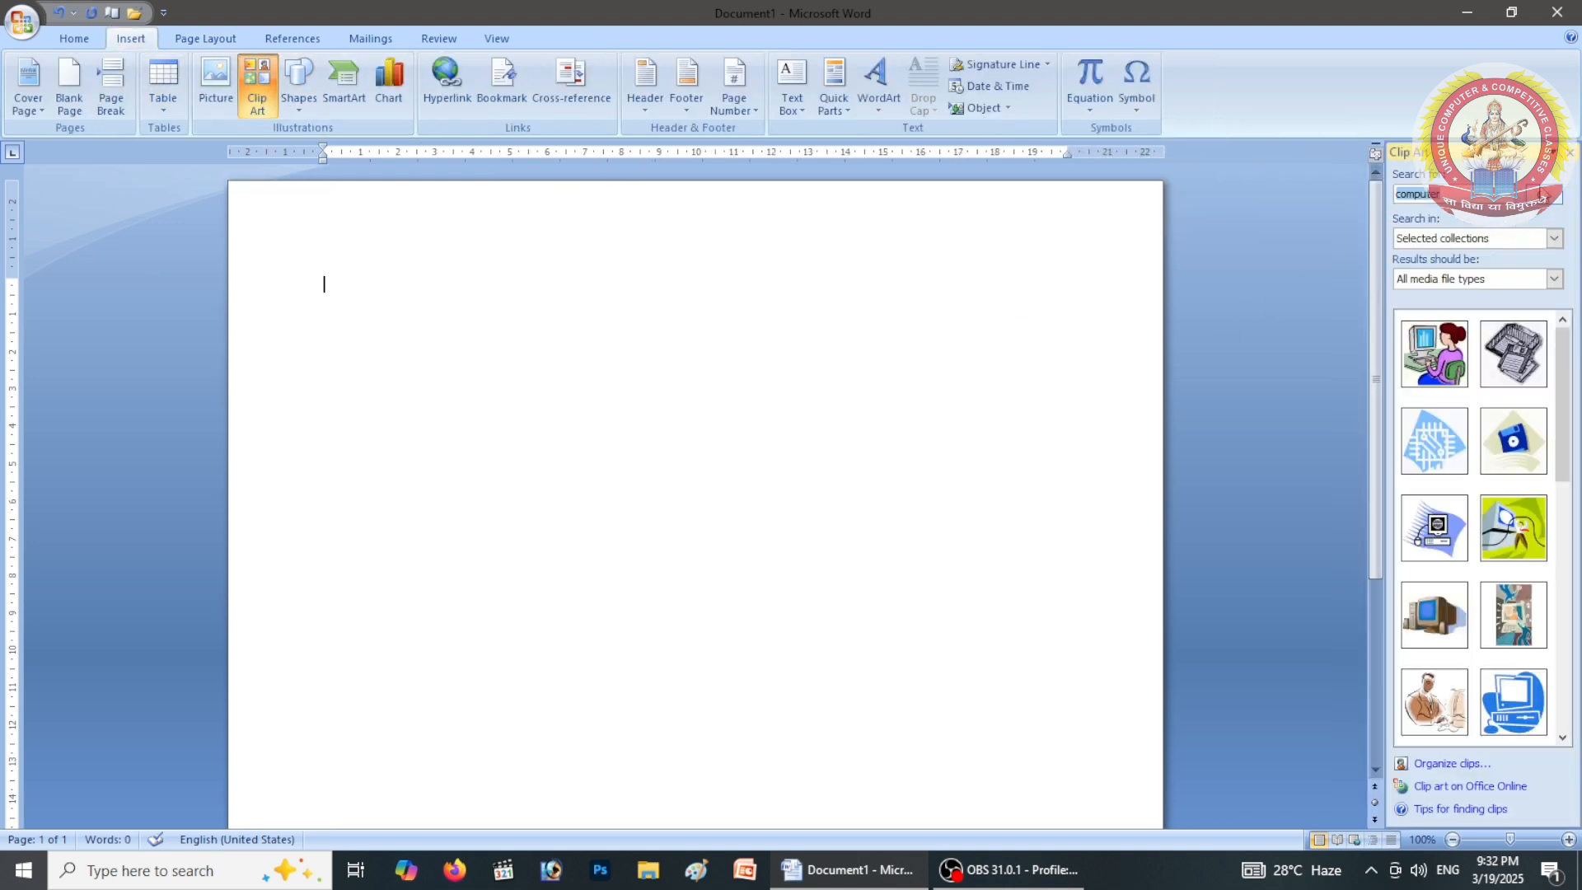
left_click(1463, 354)
left_click(1361, 426)
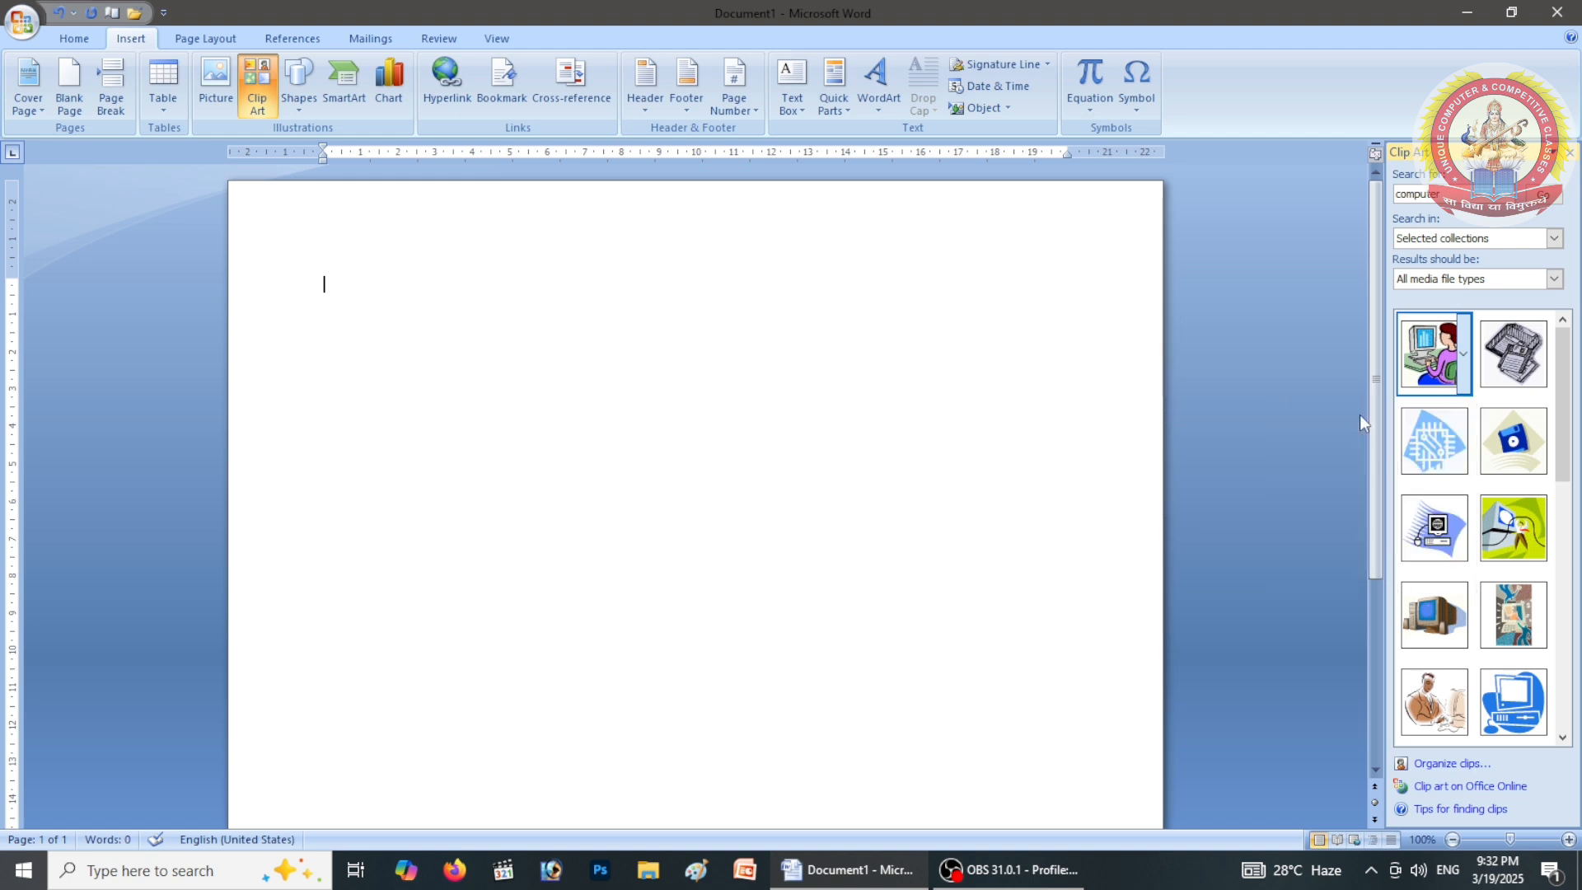
key("ctrl+v")
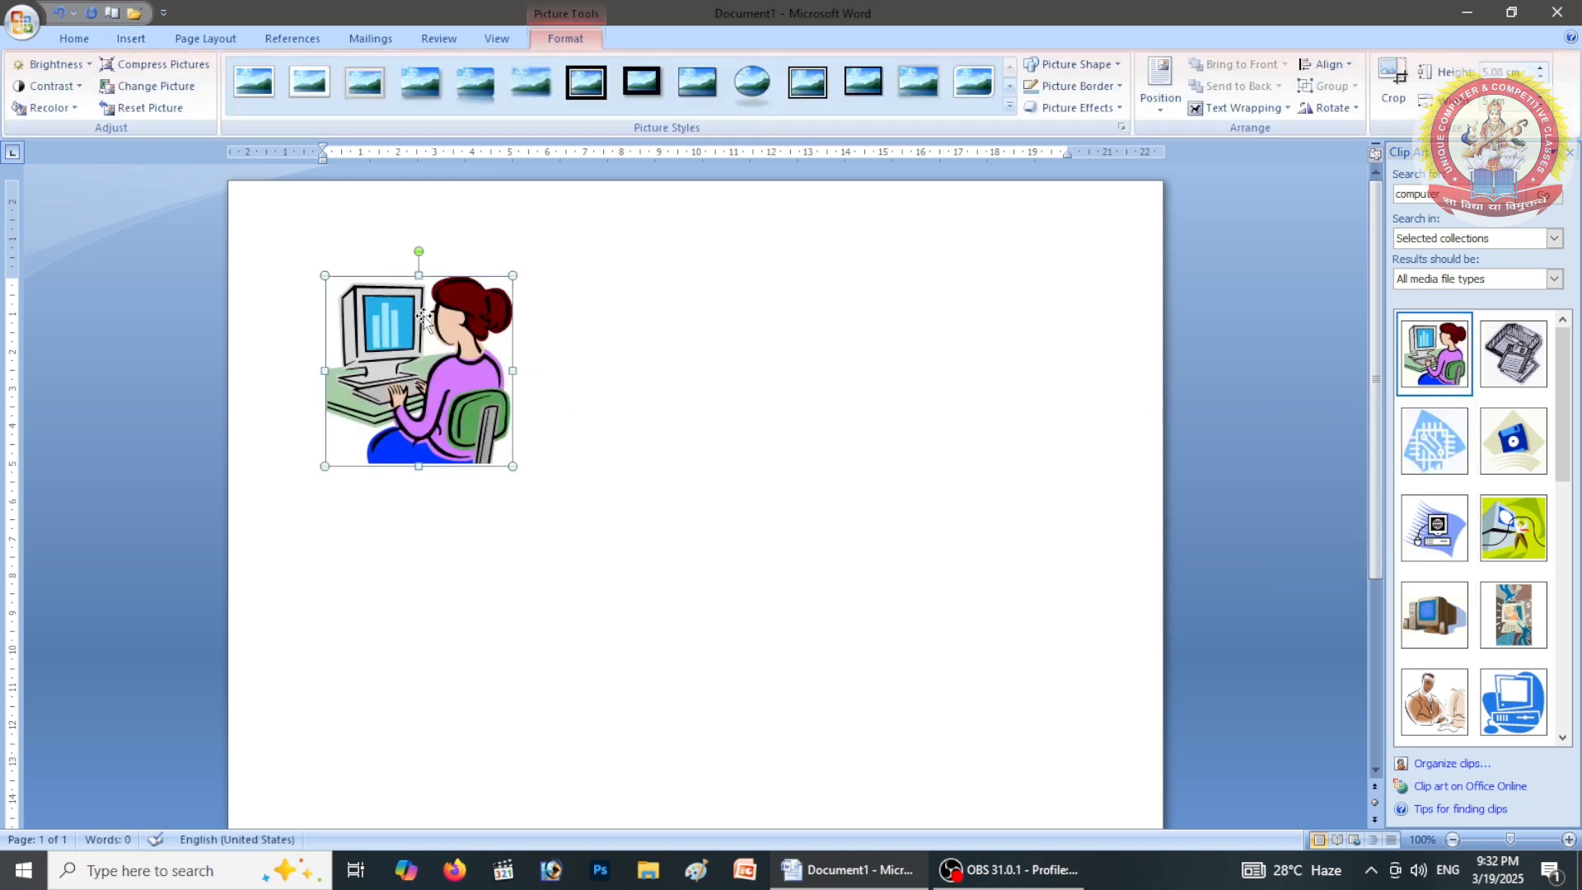
left_click_drag(424, 318, 228, 115)
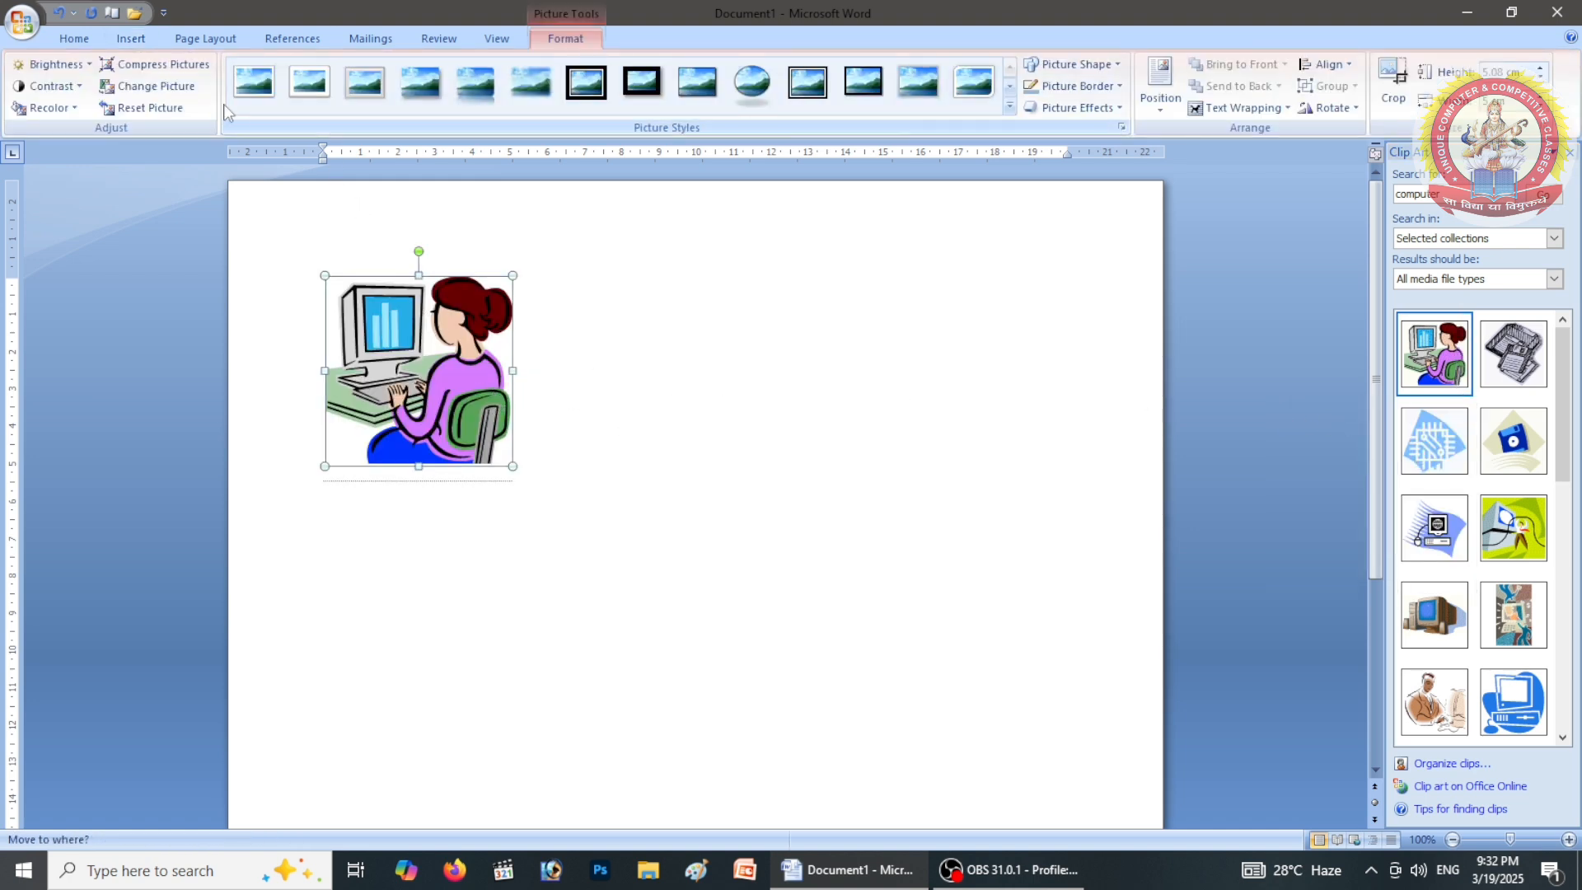
Flip the clip art picture horizontally and close the Clip Art pane
left_click(216, 42)
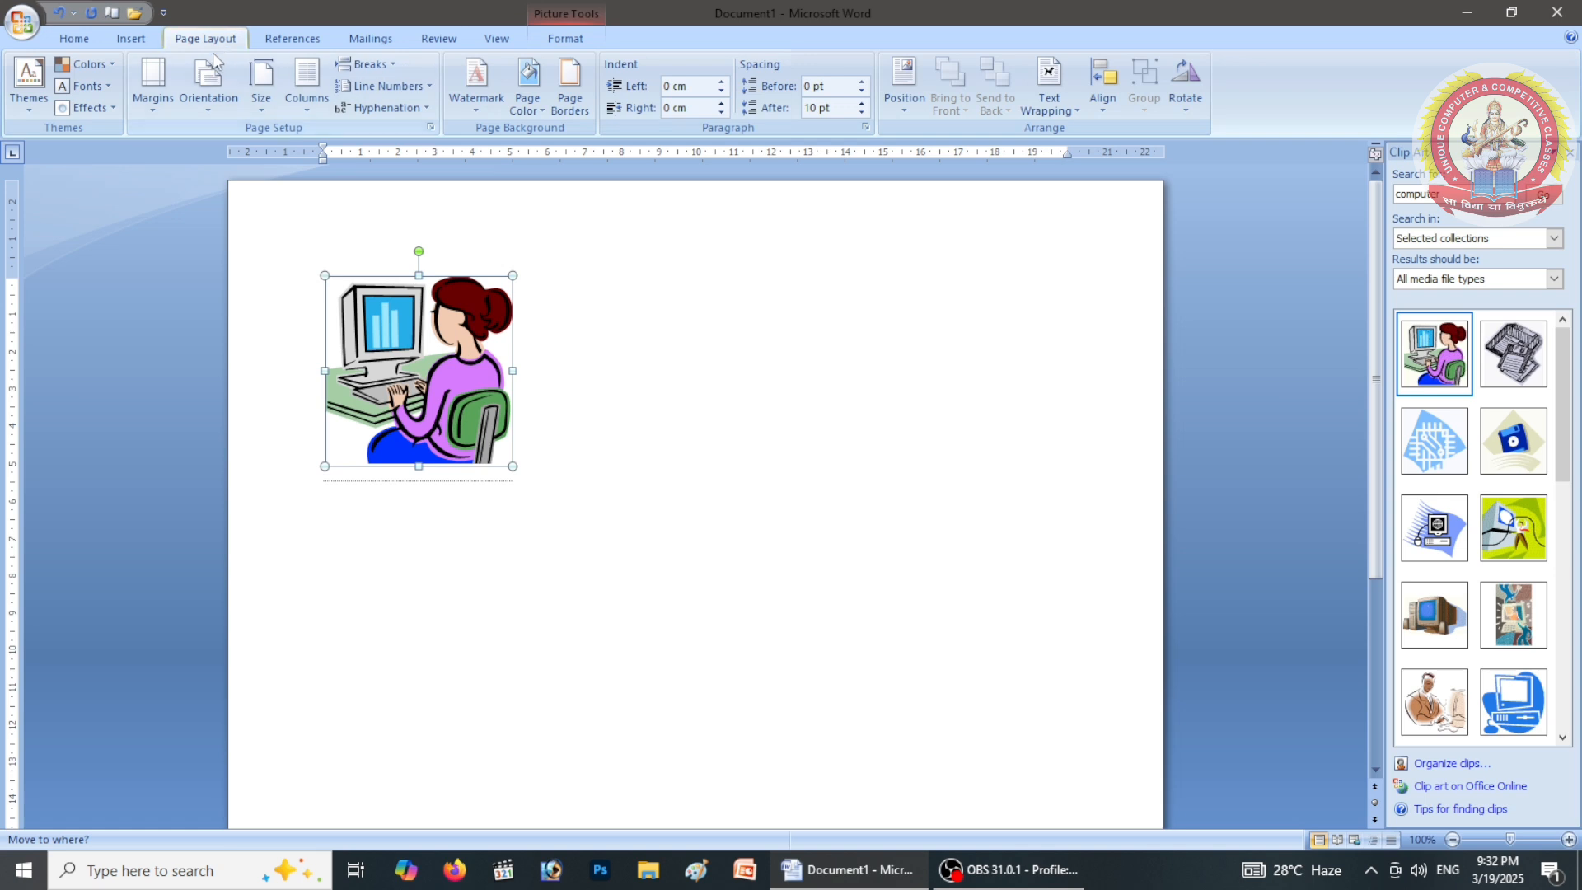
left_click(1186, 83)
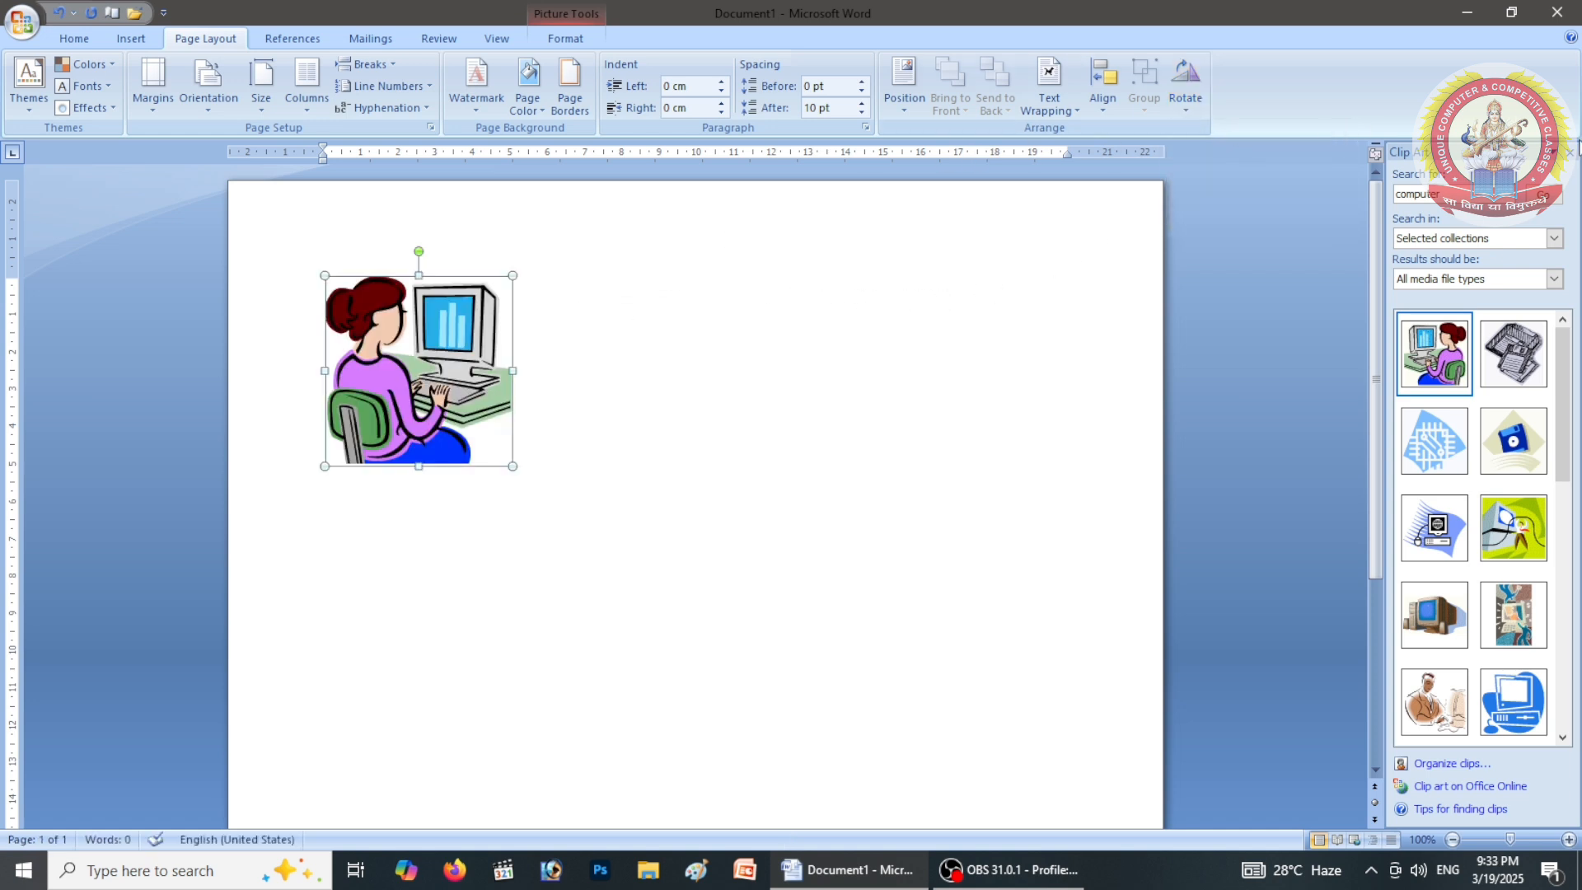
left_click(1568, 153)
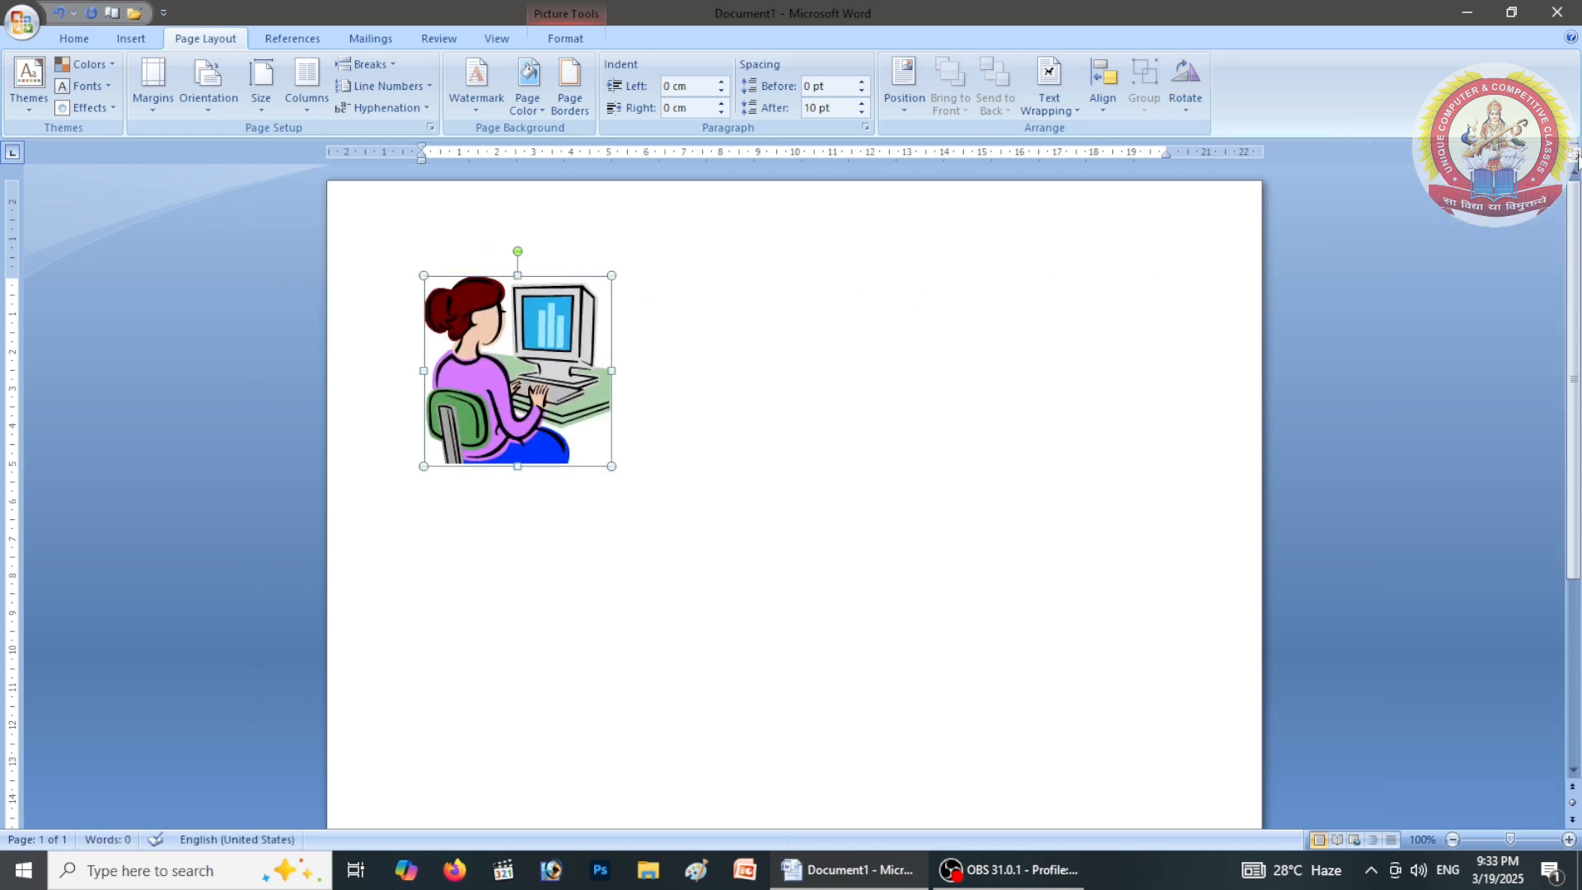
Set the picture's height to 5.5 cm with locked proportions and its rotation to 55° through the detailed rotation options
left_click(1185, 82)
left_click(1194, 229)
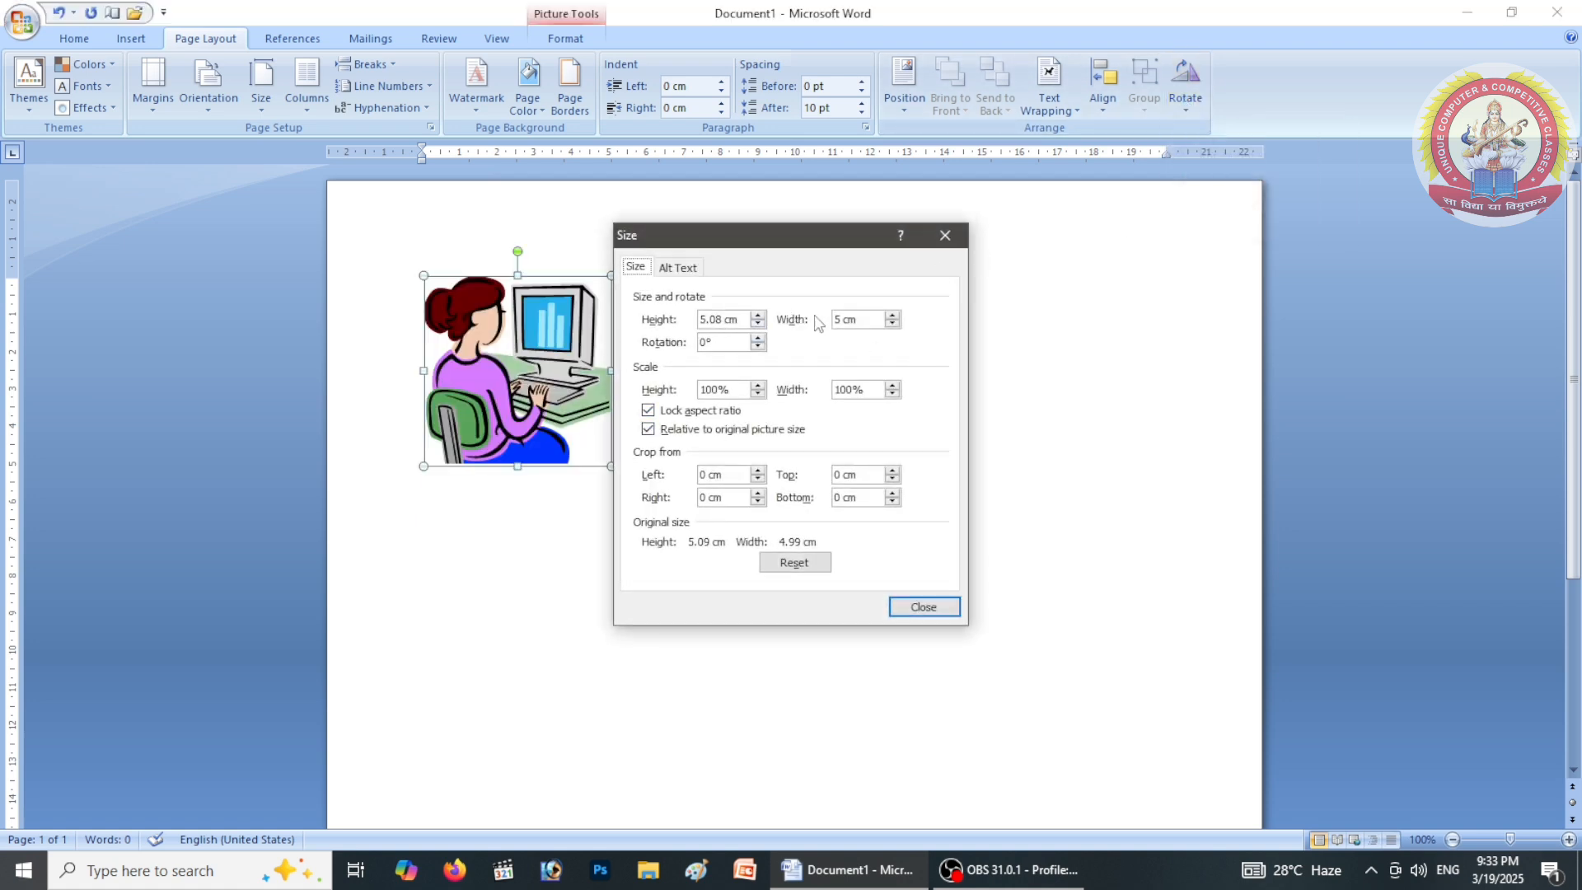
left_click(759, 316)
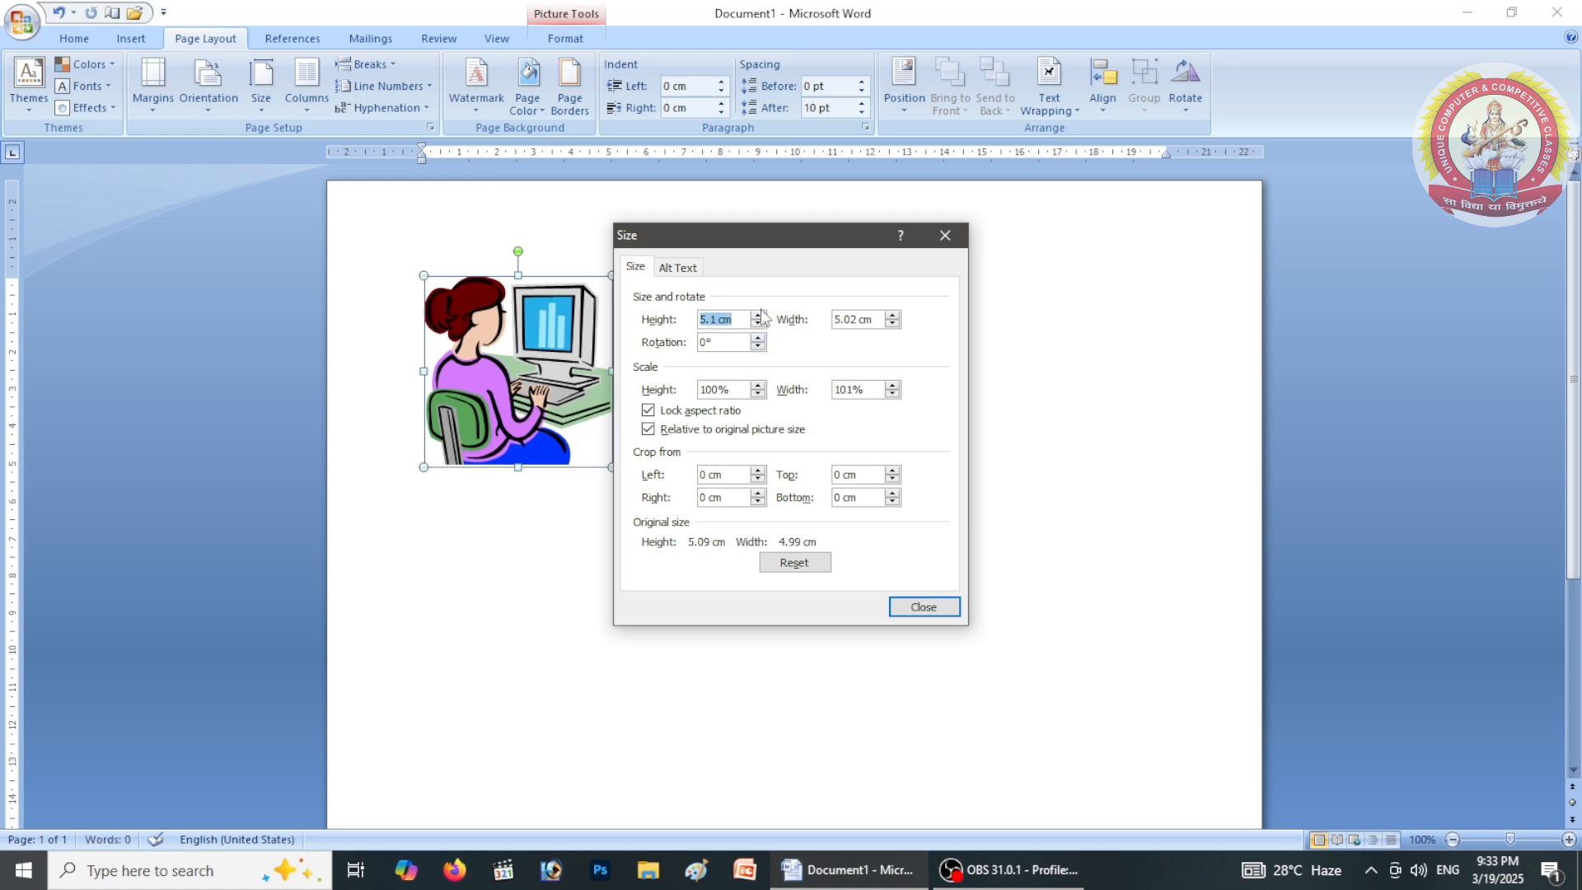
left_click(759, 315)
left_click(759, 316)
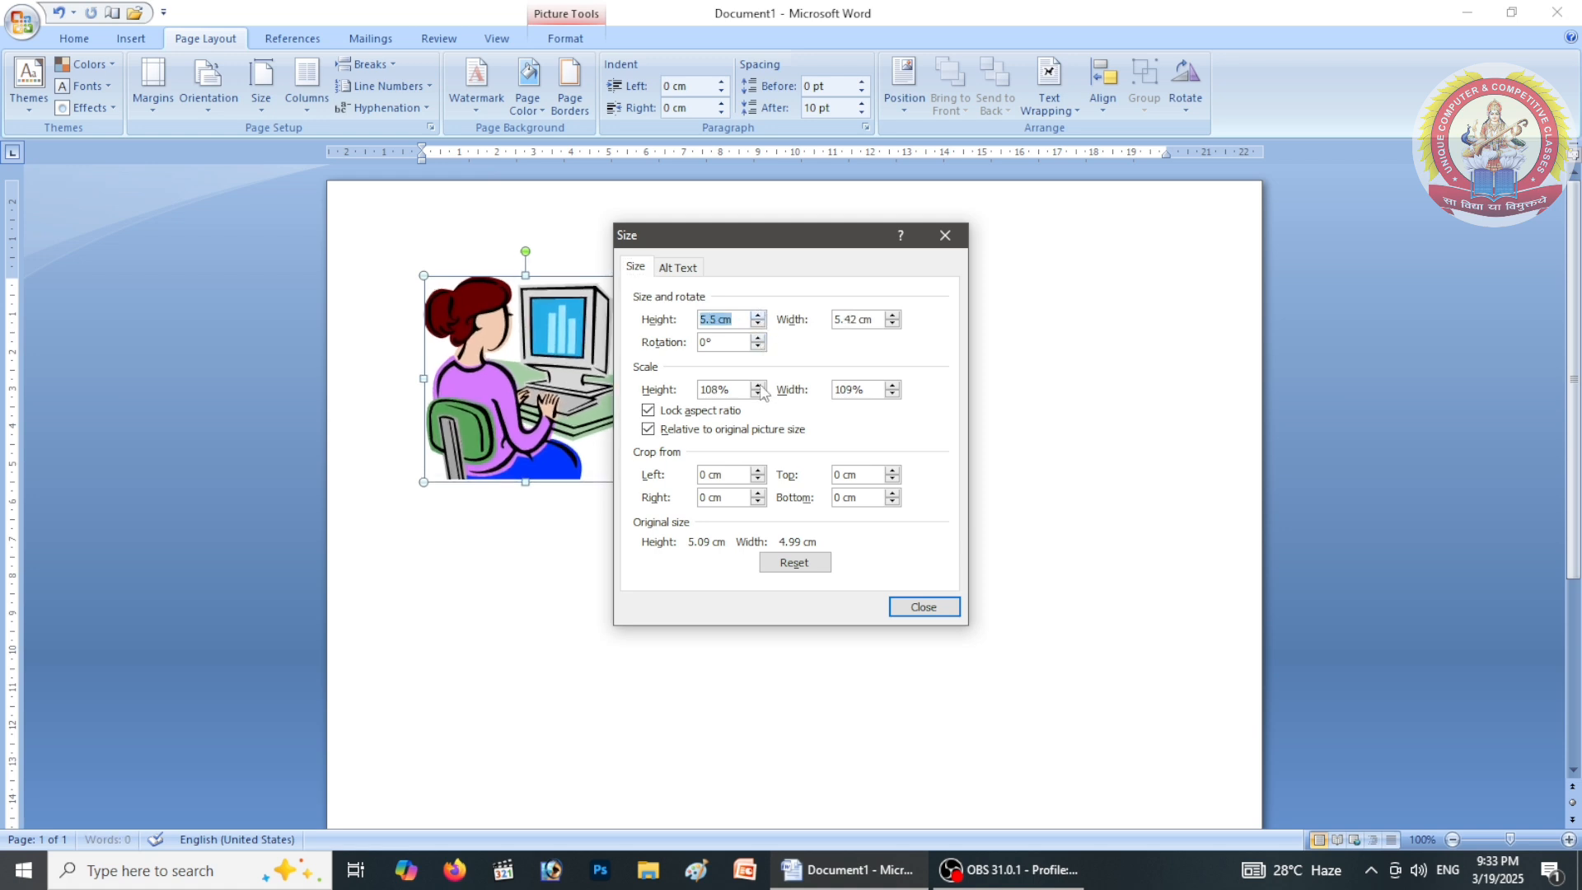
left_click_drag(758, 340, 758, 341)
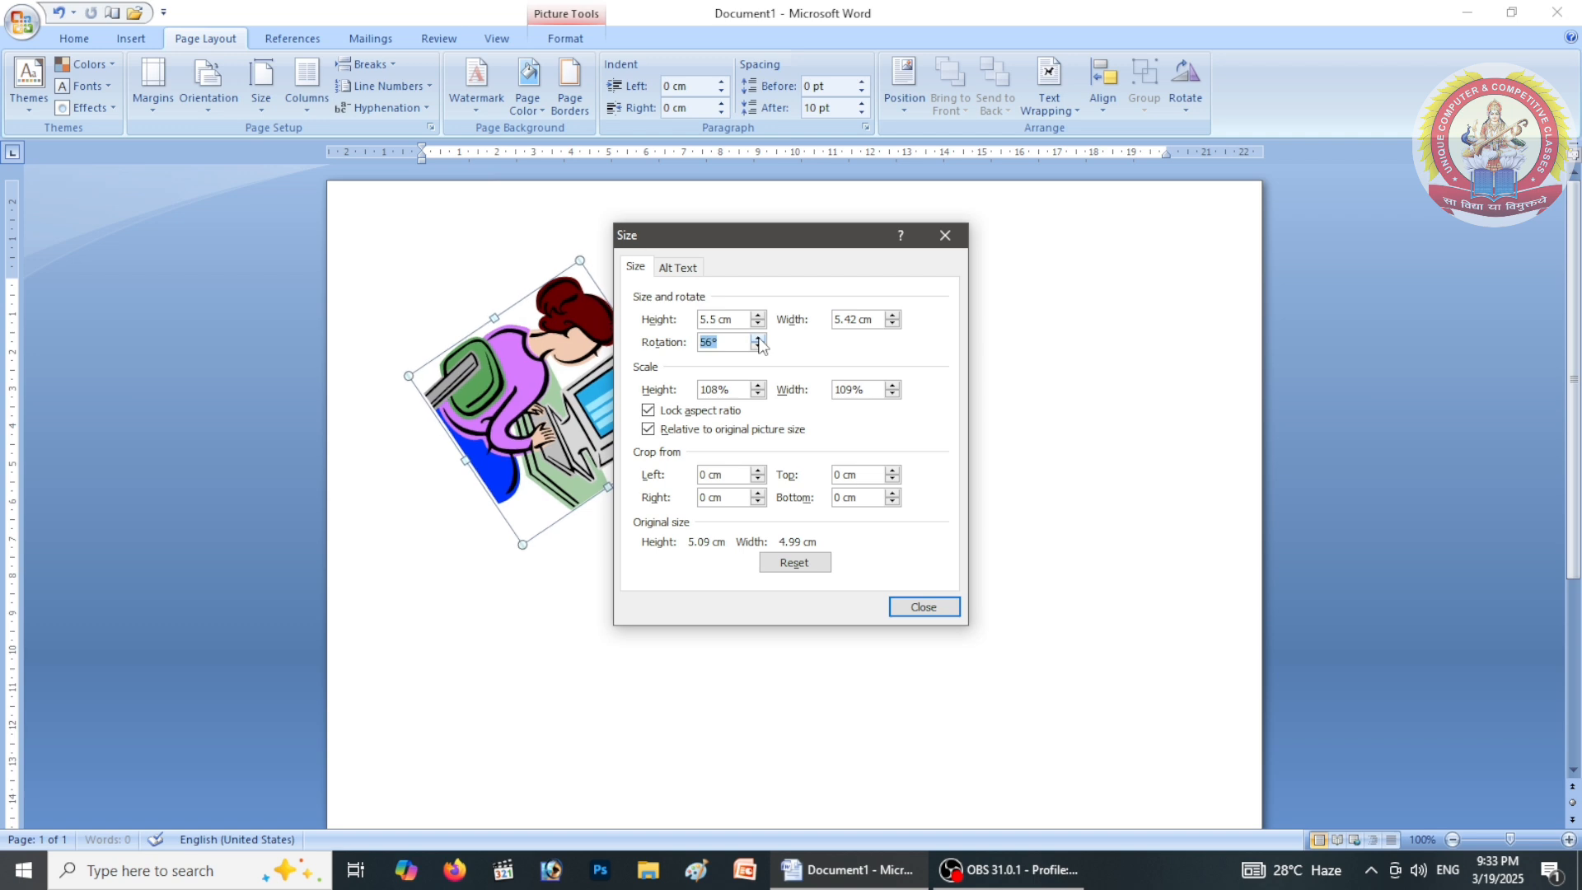
left_click(757, 347)
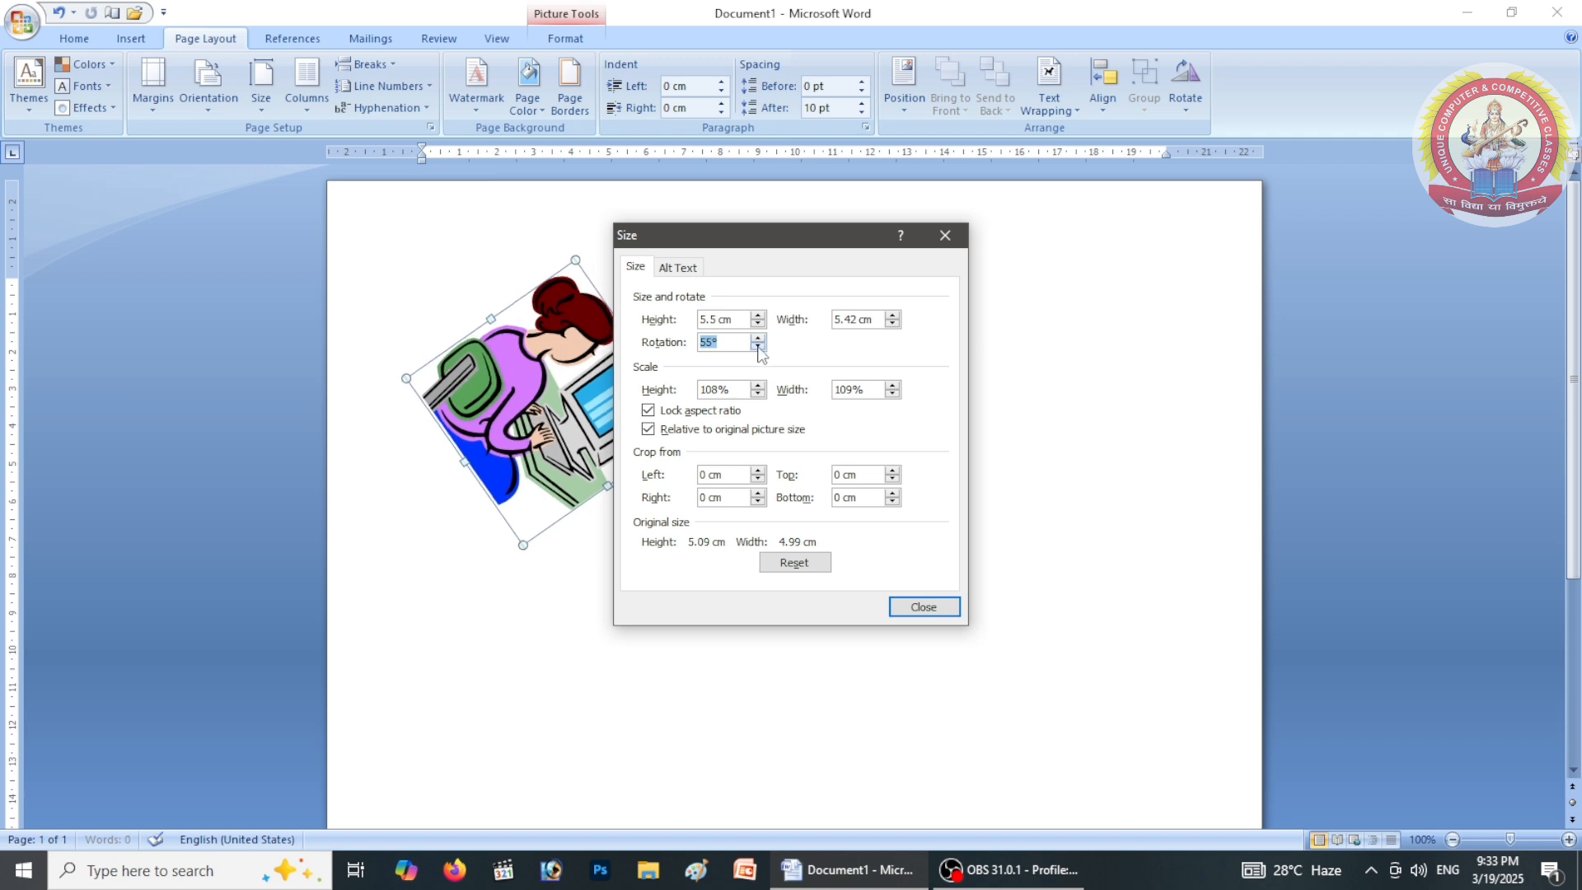
left_click(898, 607)
Set the rotated picture's text wrapping to In Front of Text and move it to the right of the page's centre
left_click_drag(513, 363, 561, 390)
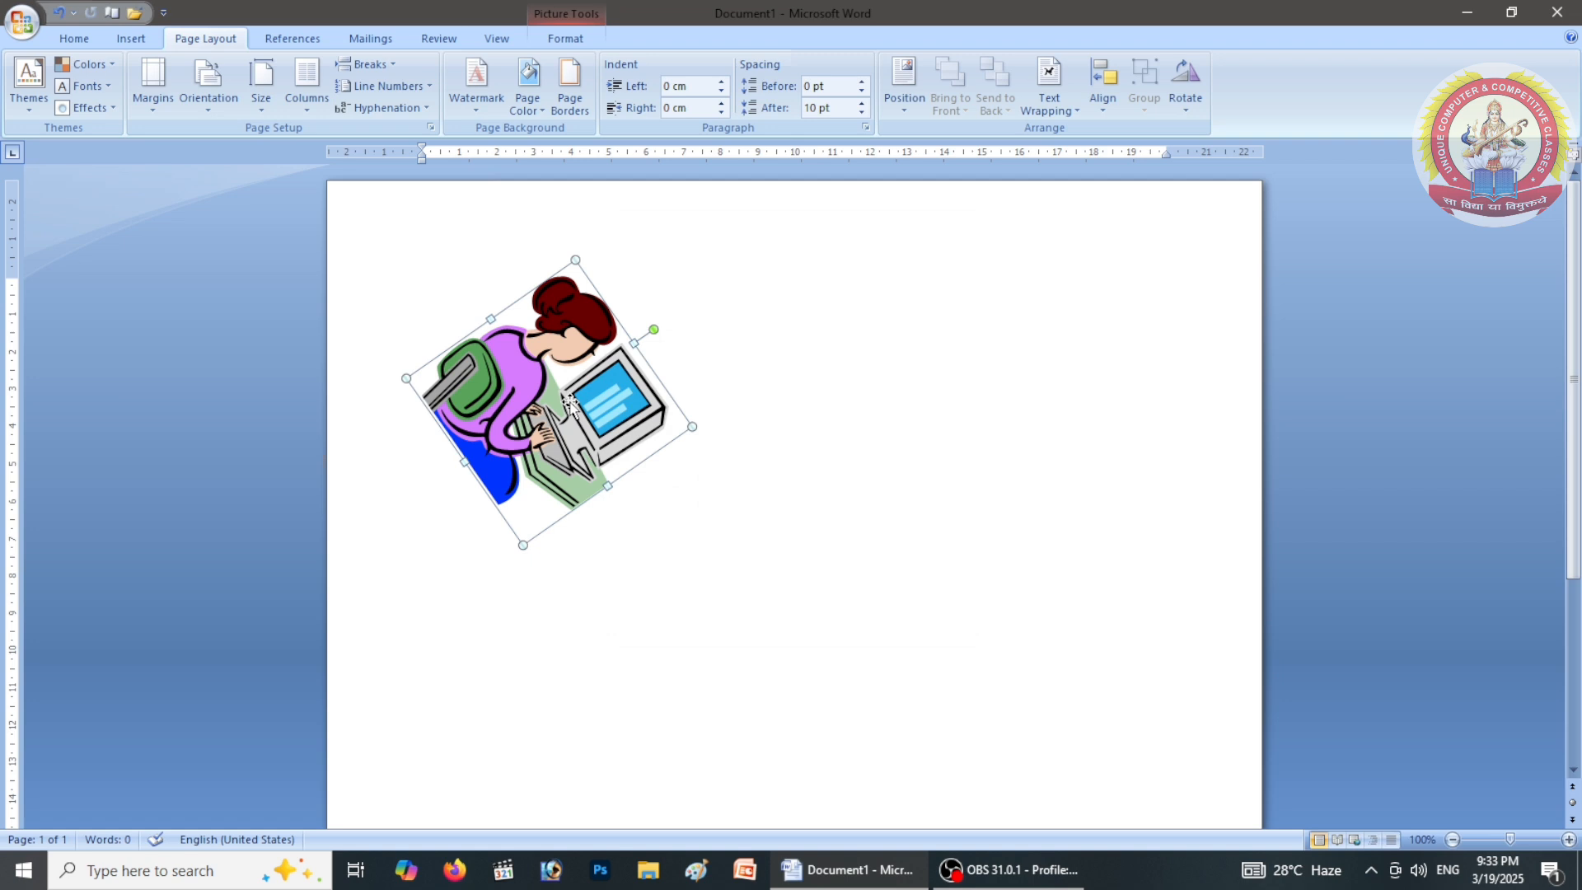
left_click(1049, 82)
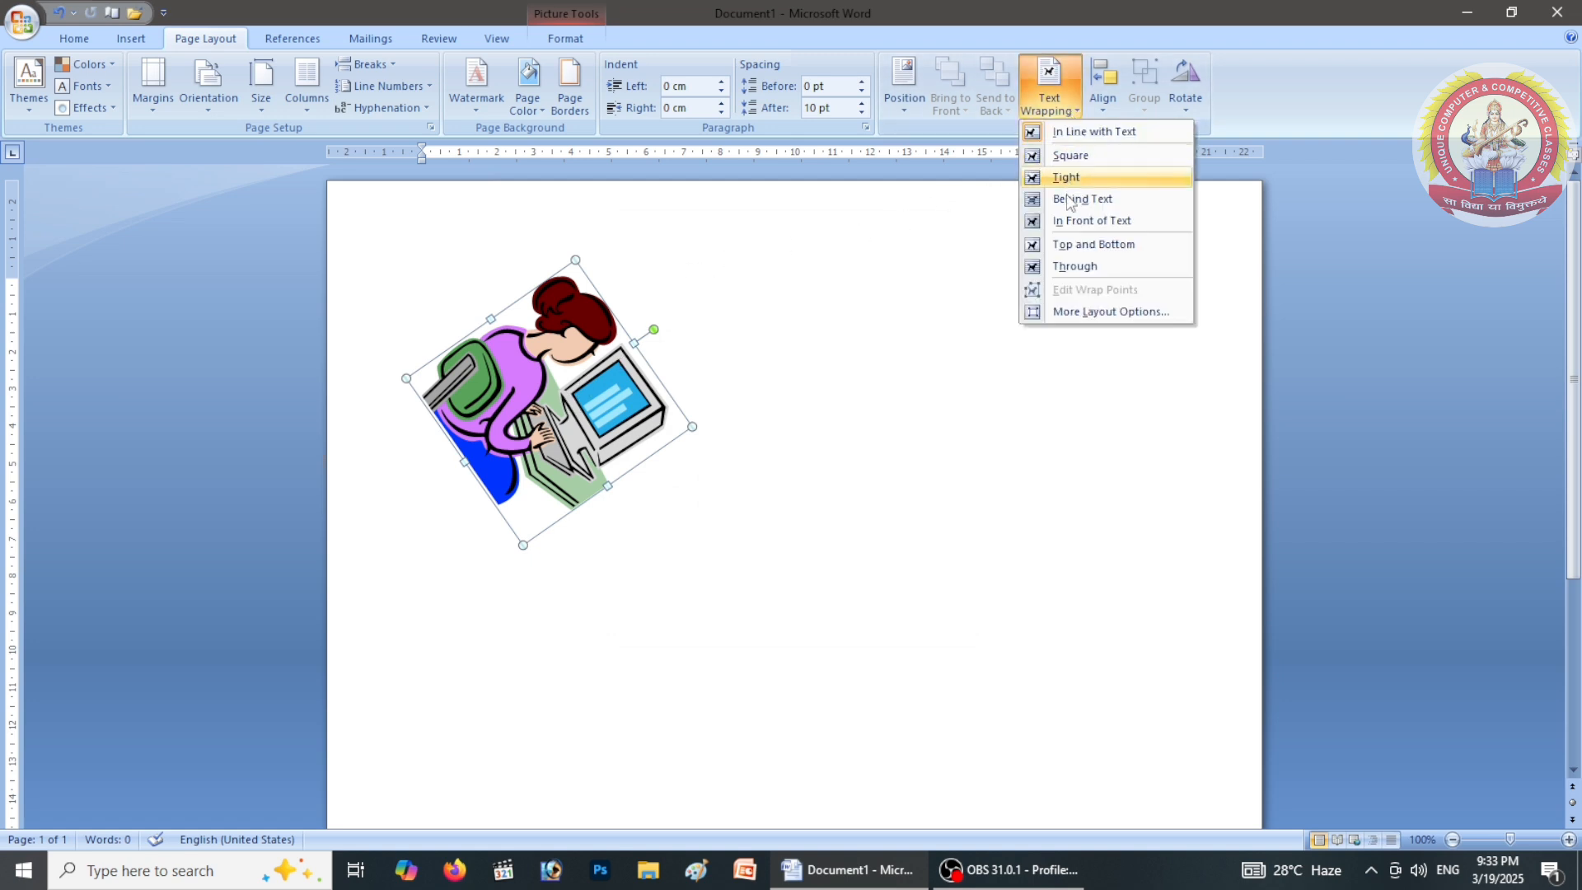
left_click(1079, 219)
left_click_drag(572, 413, 739, 528)
left_click_drag(672, 520, 857, 444)
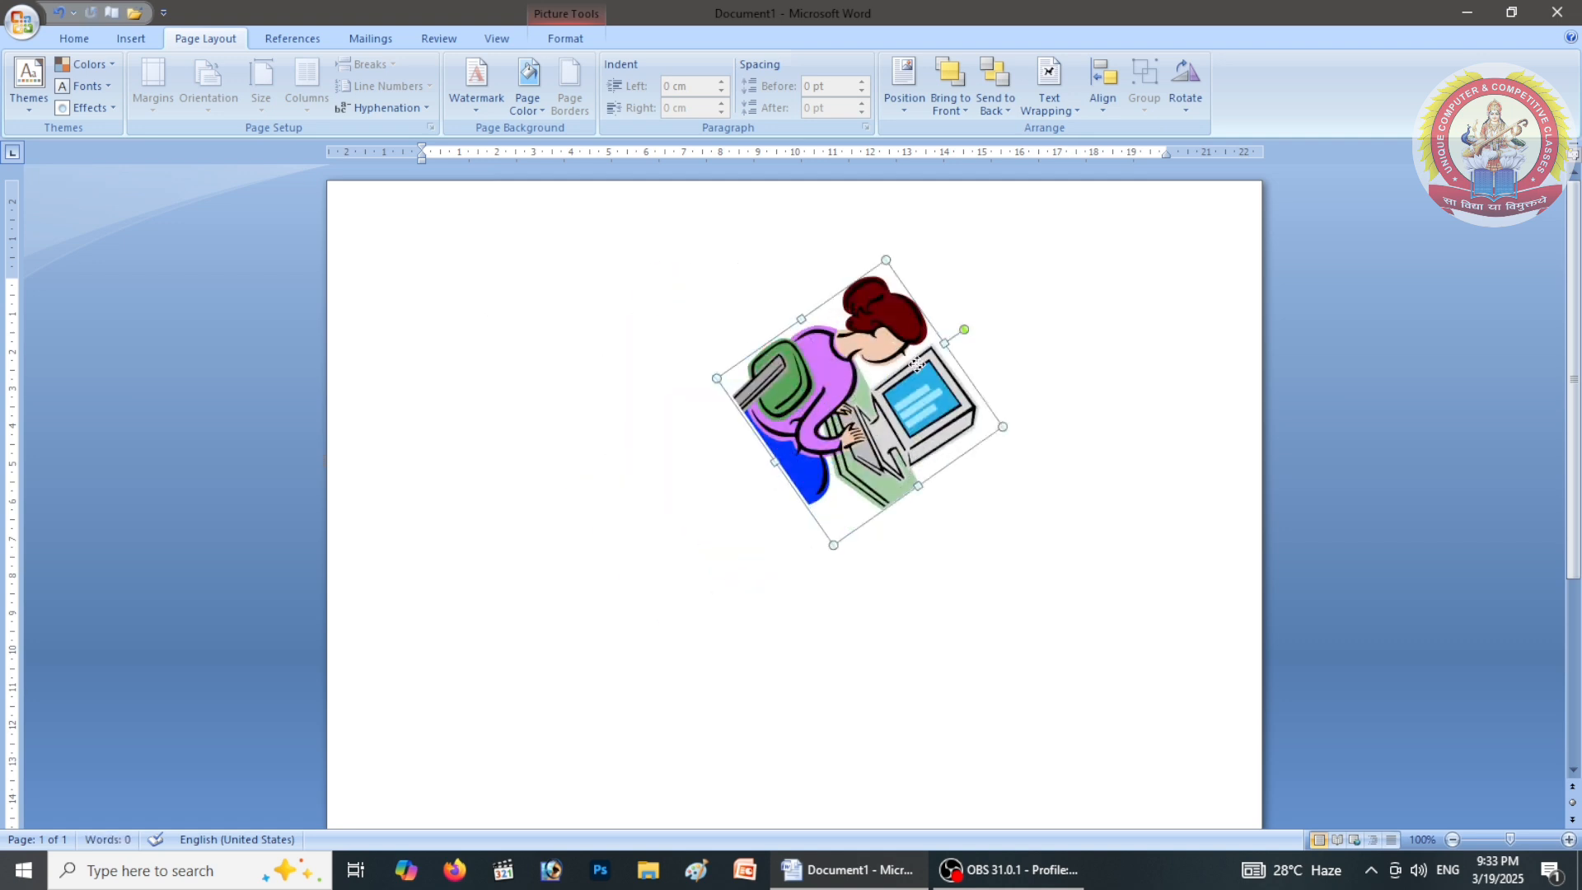
Rotate the picture freehand back to upright and delete it from the page
left_click_drag(963, 334, 861, 317)
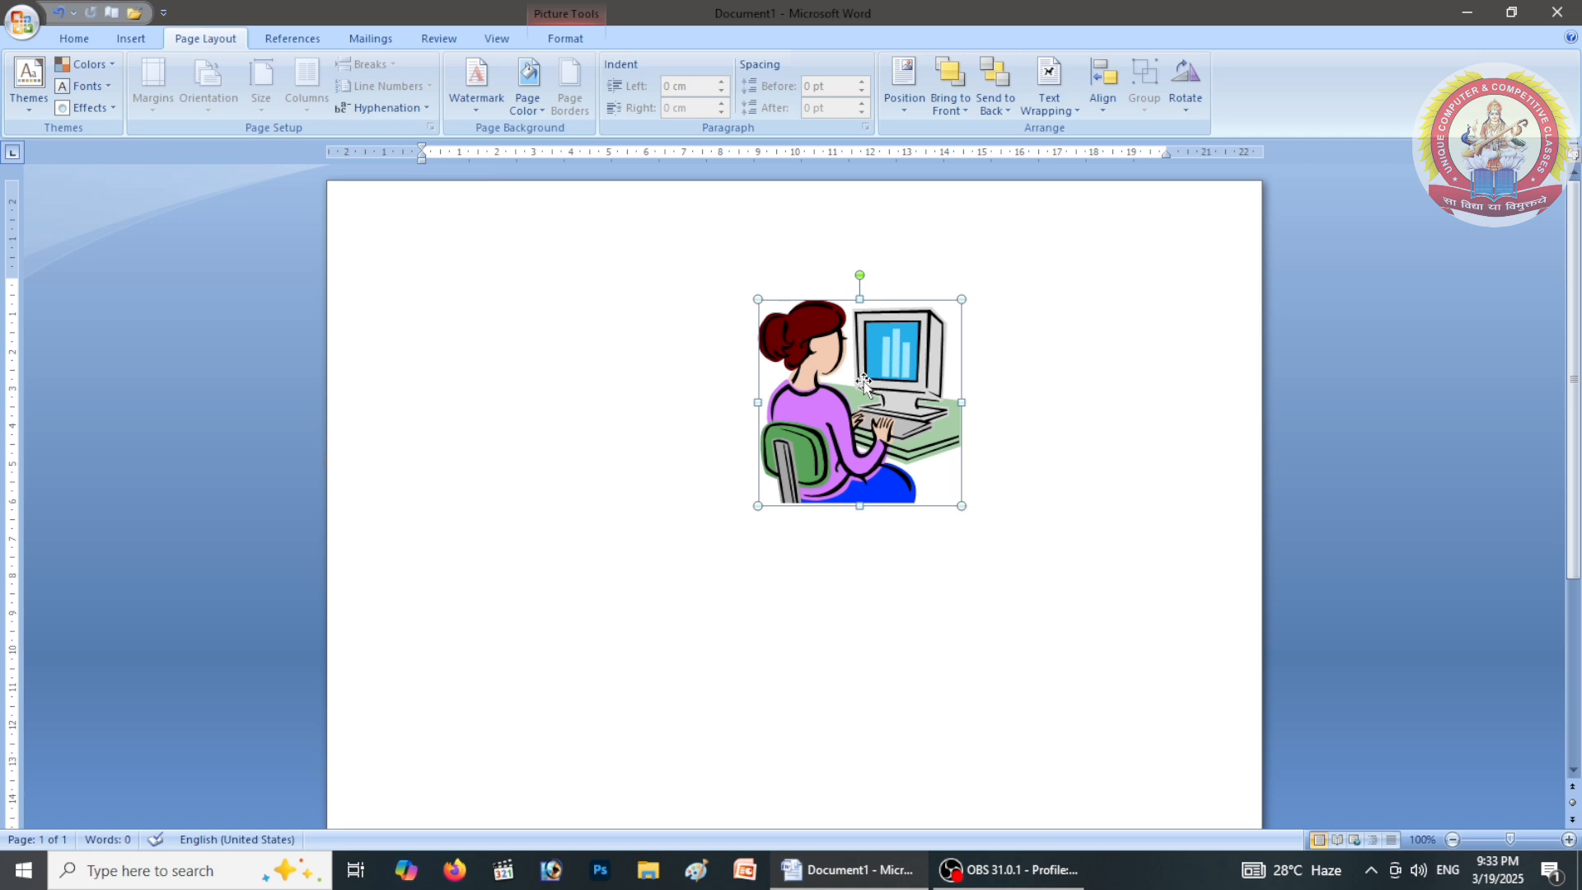
key("Delete")
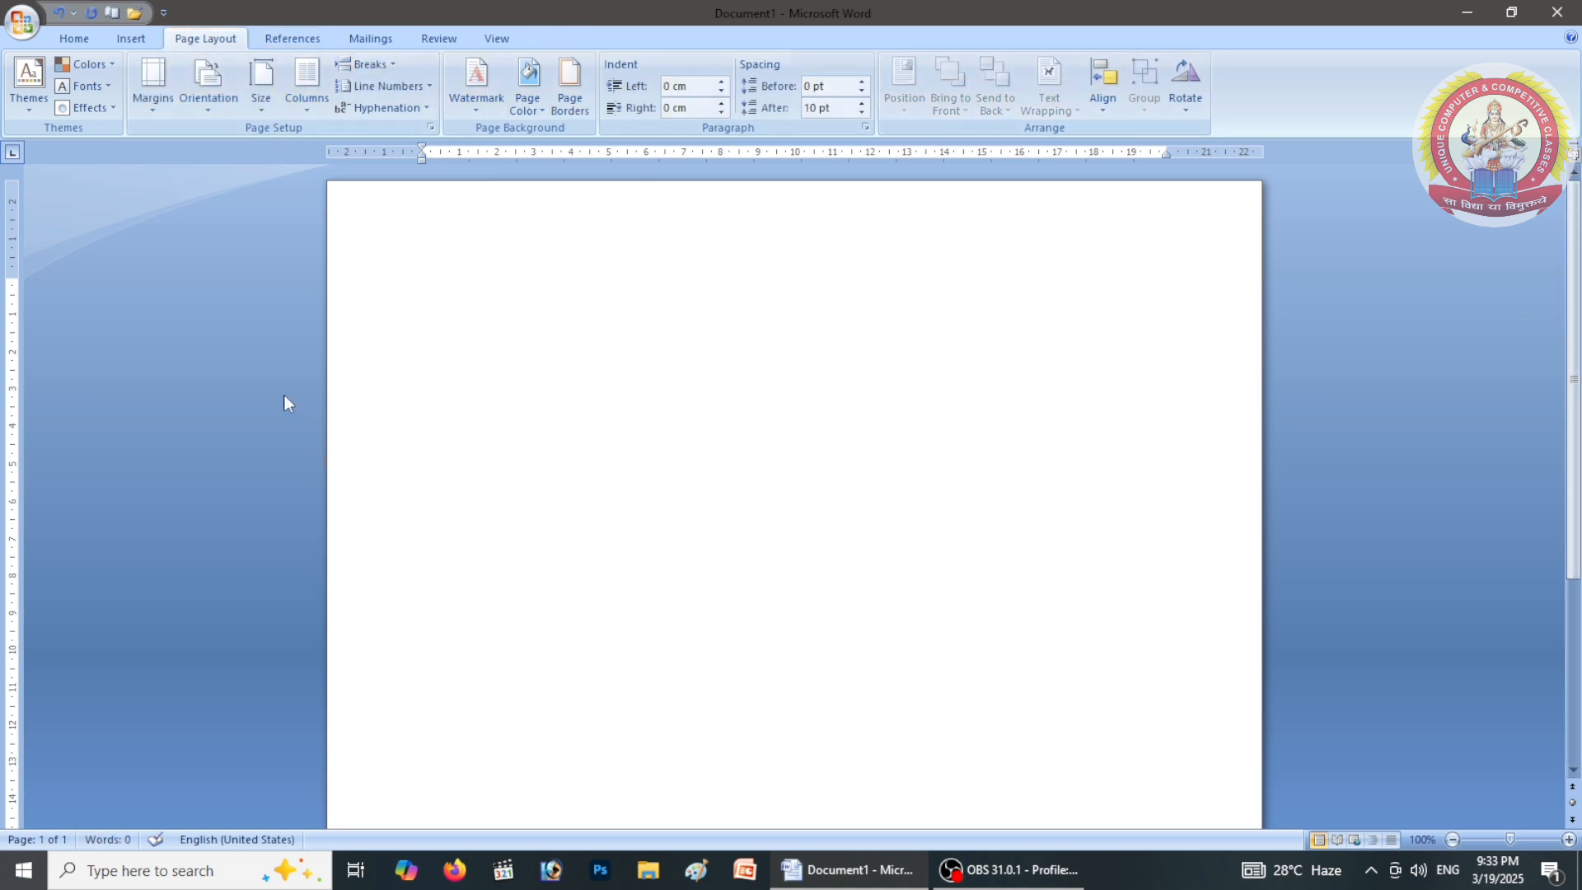
left_click(286, 46)
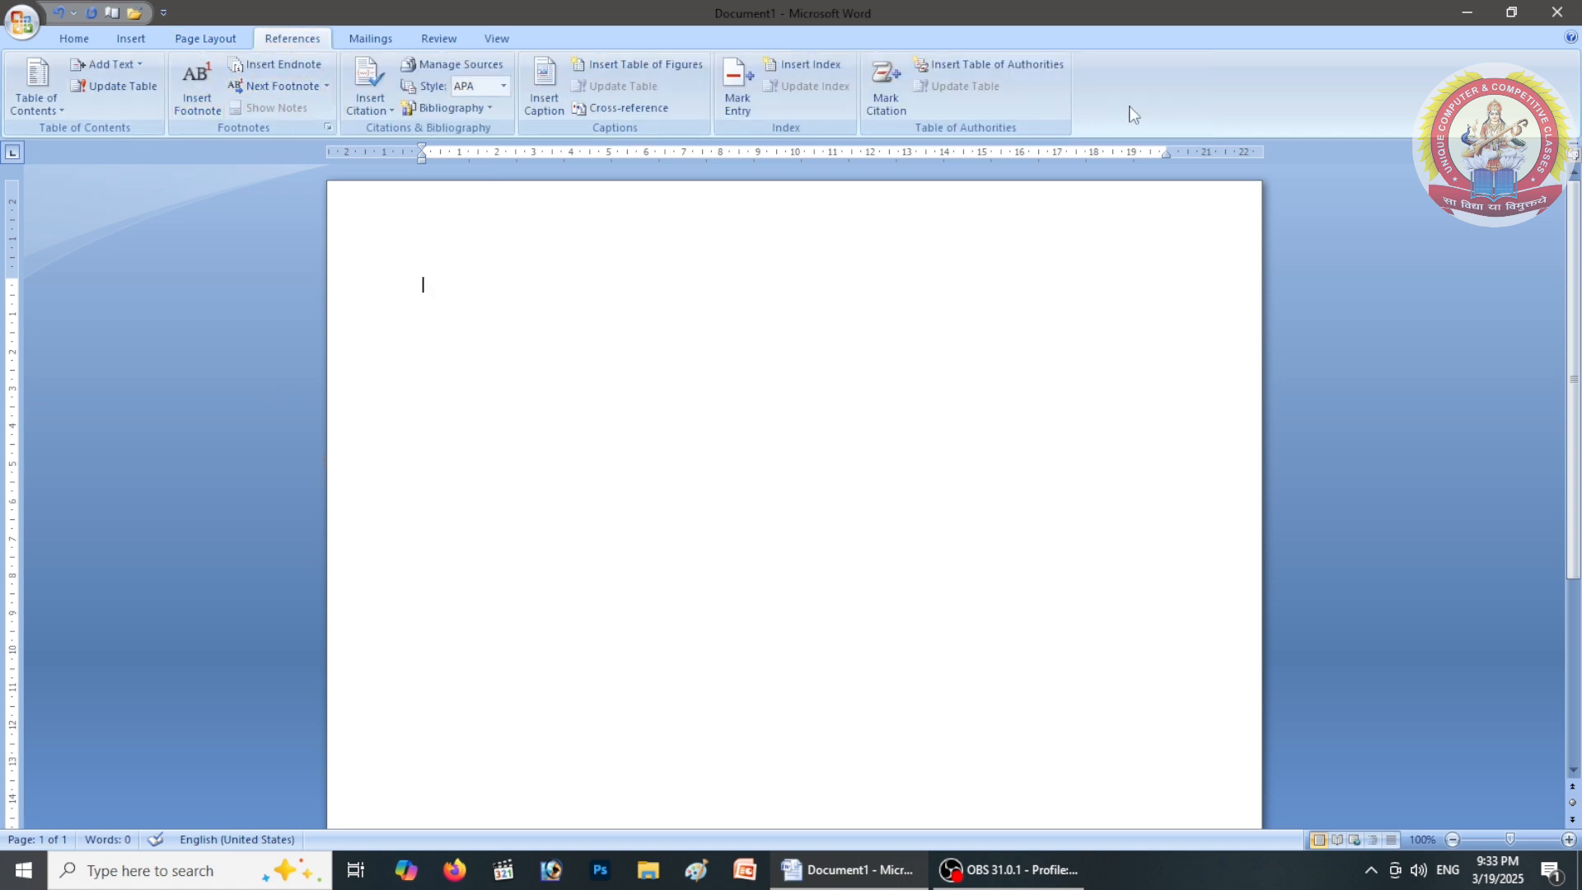
left_click(205, 39)
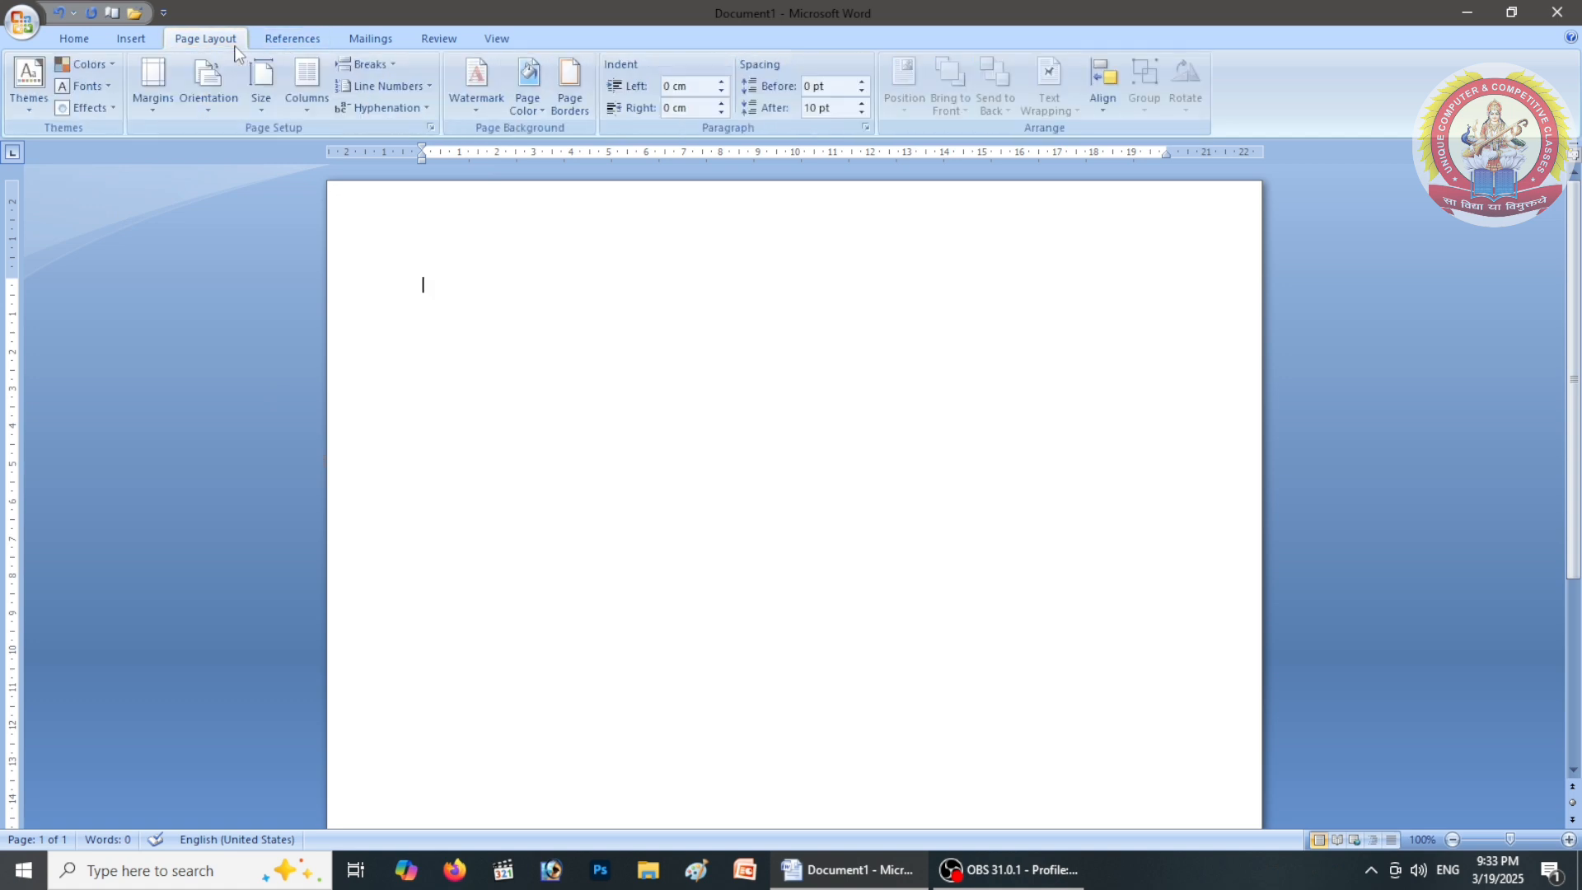